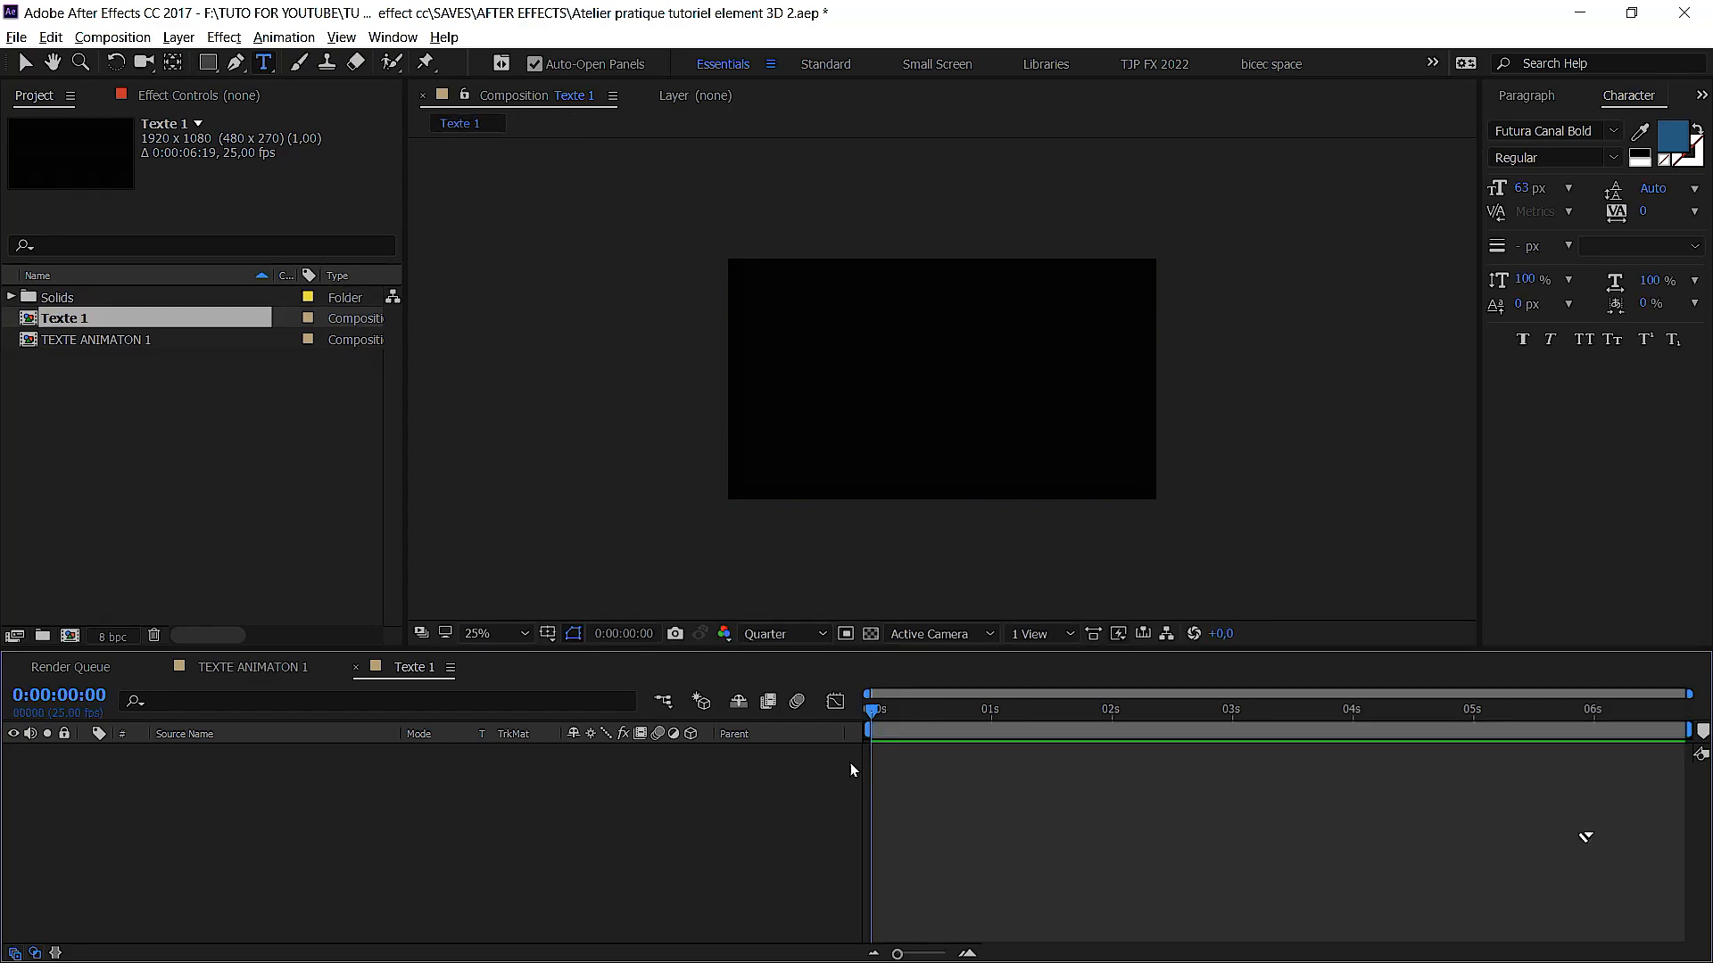
# Switch to the PDF in the browser and copy the highlighted title "UNE PRODUCTION TJP FX SCHOOL"
pyautogui.hotkey('alt', 'Tab')
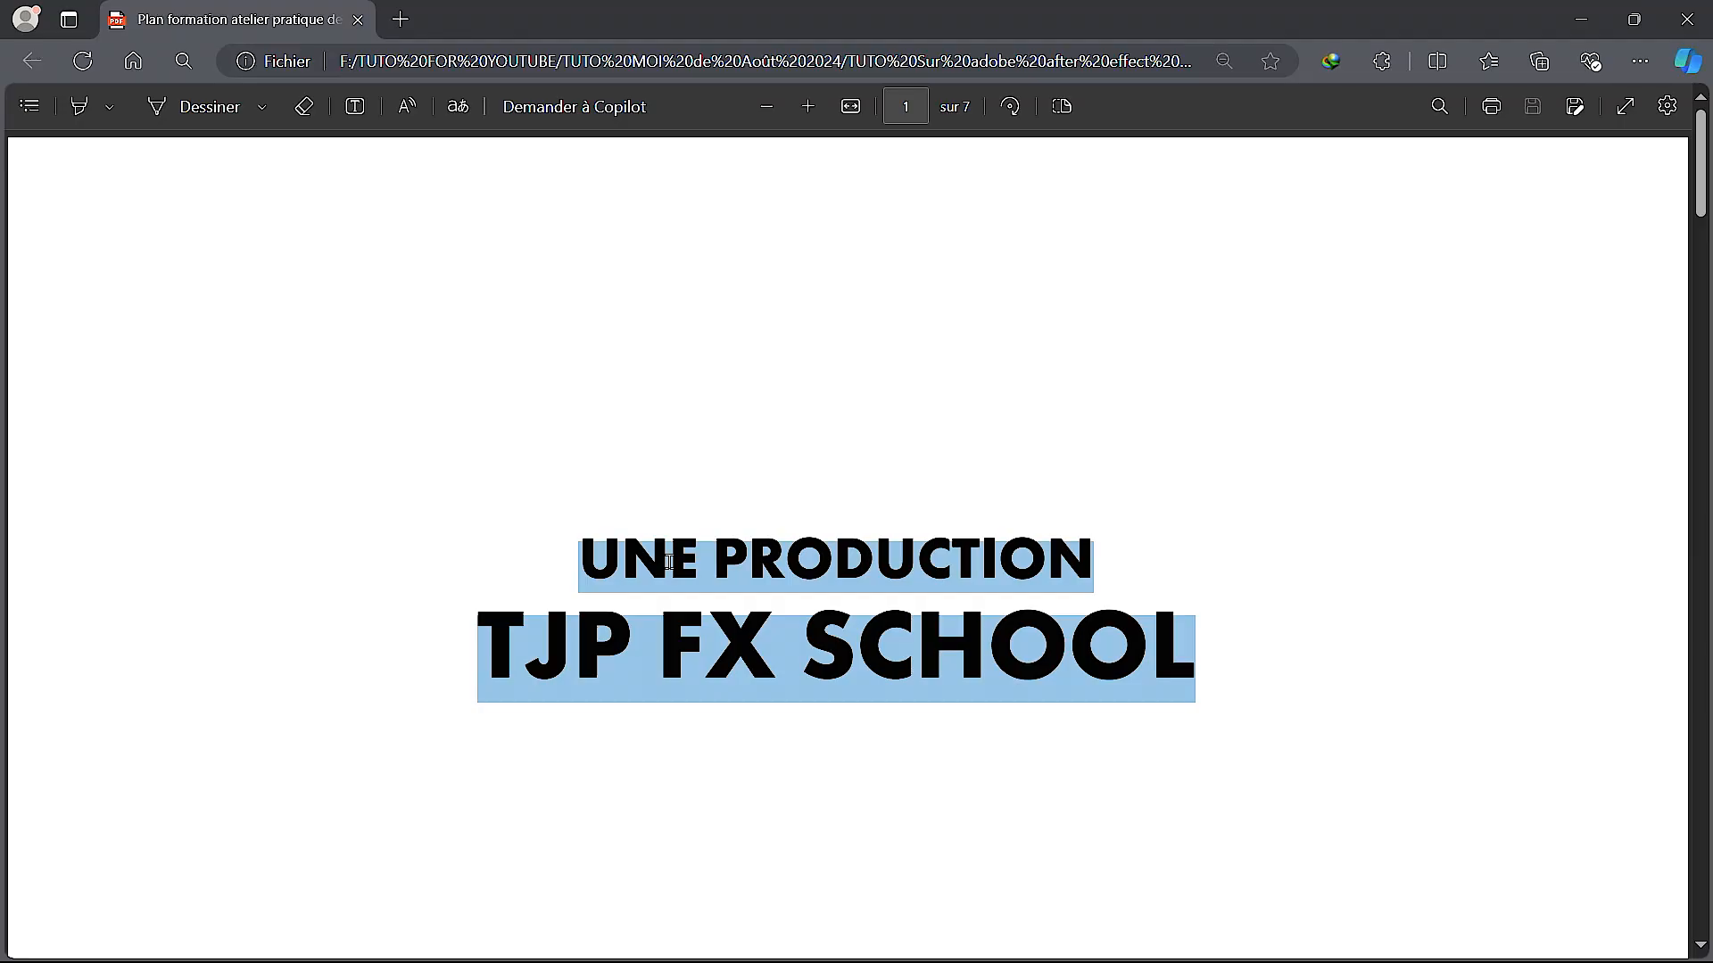
pyautogui.rightClick(636, 562)
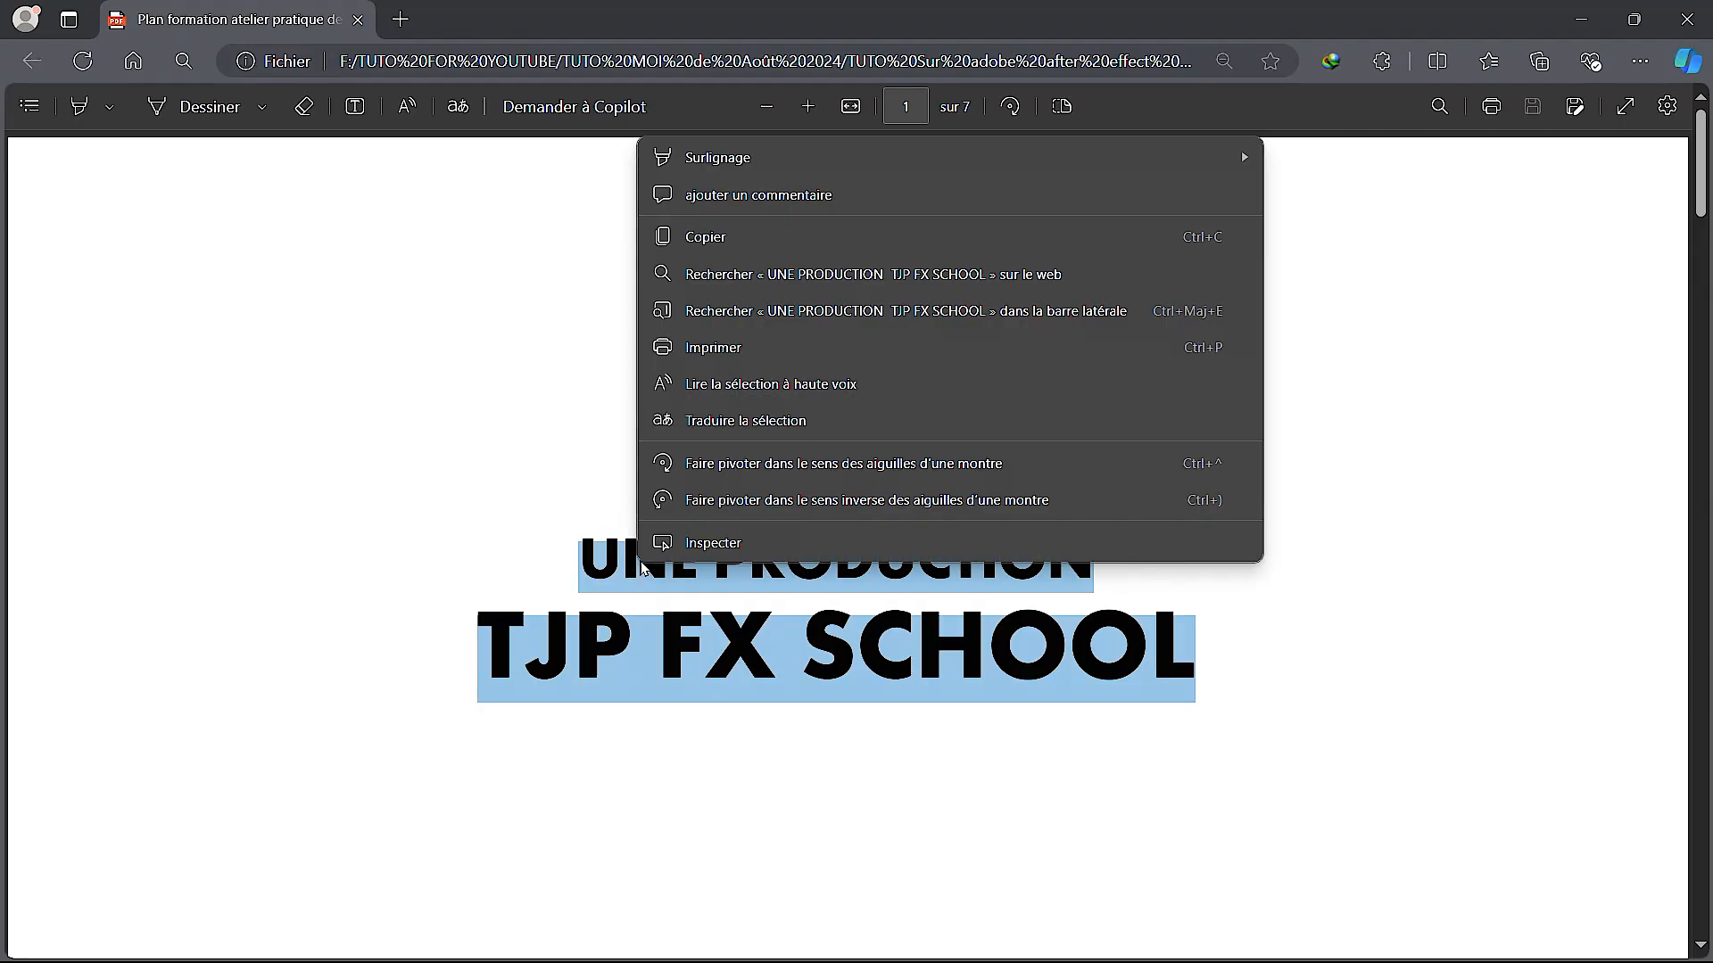
pyautogui.click(774, 237)
# Return to After Effects and paste the copied title as a two-line text layer in the Texte 1 composition, removing the trailing empty line
pyautogui.hotkey('alt', 'Tab')
pyautogui.click(881, 385)
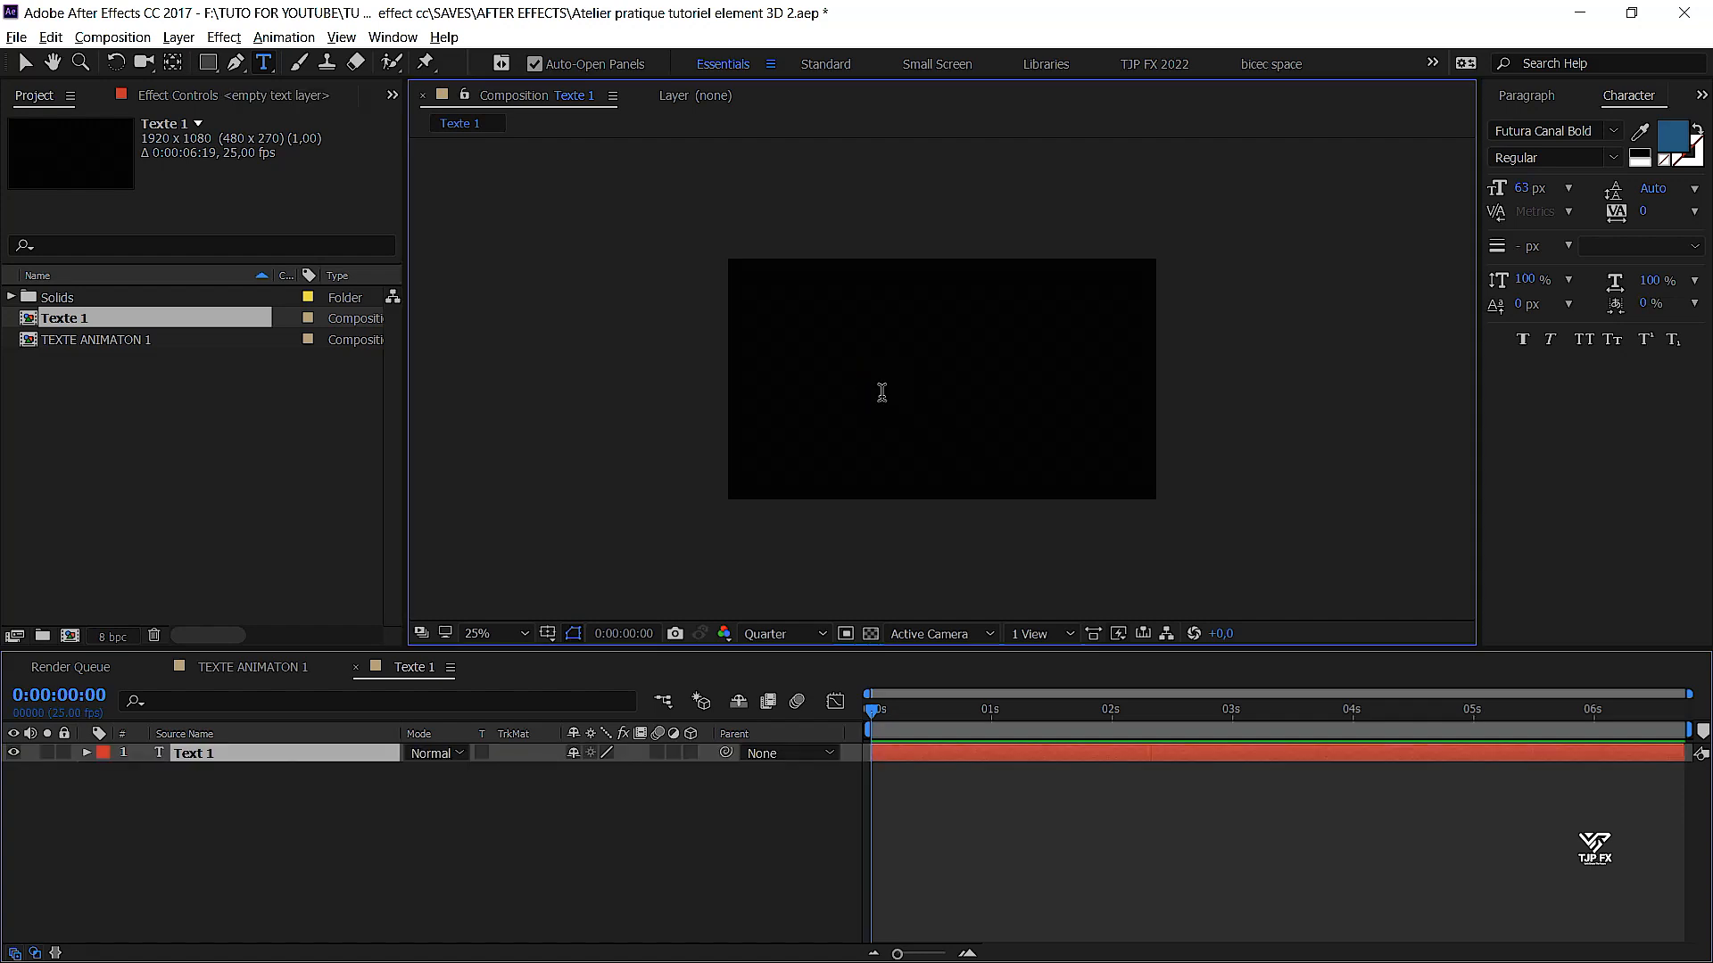
pyautogui.write('UNE PRODUCTION TJP FX SCHOOL')
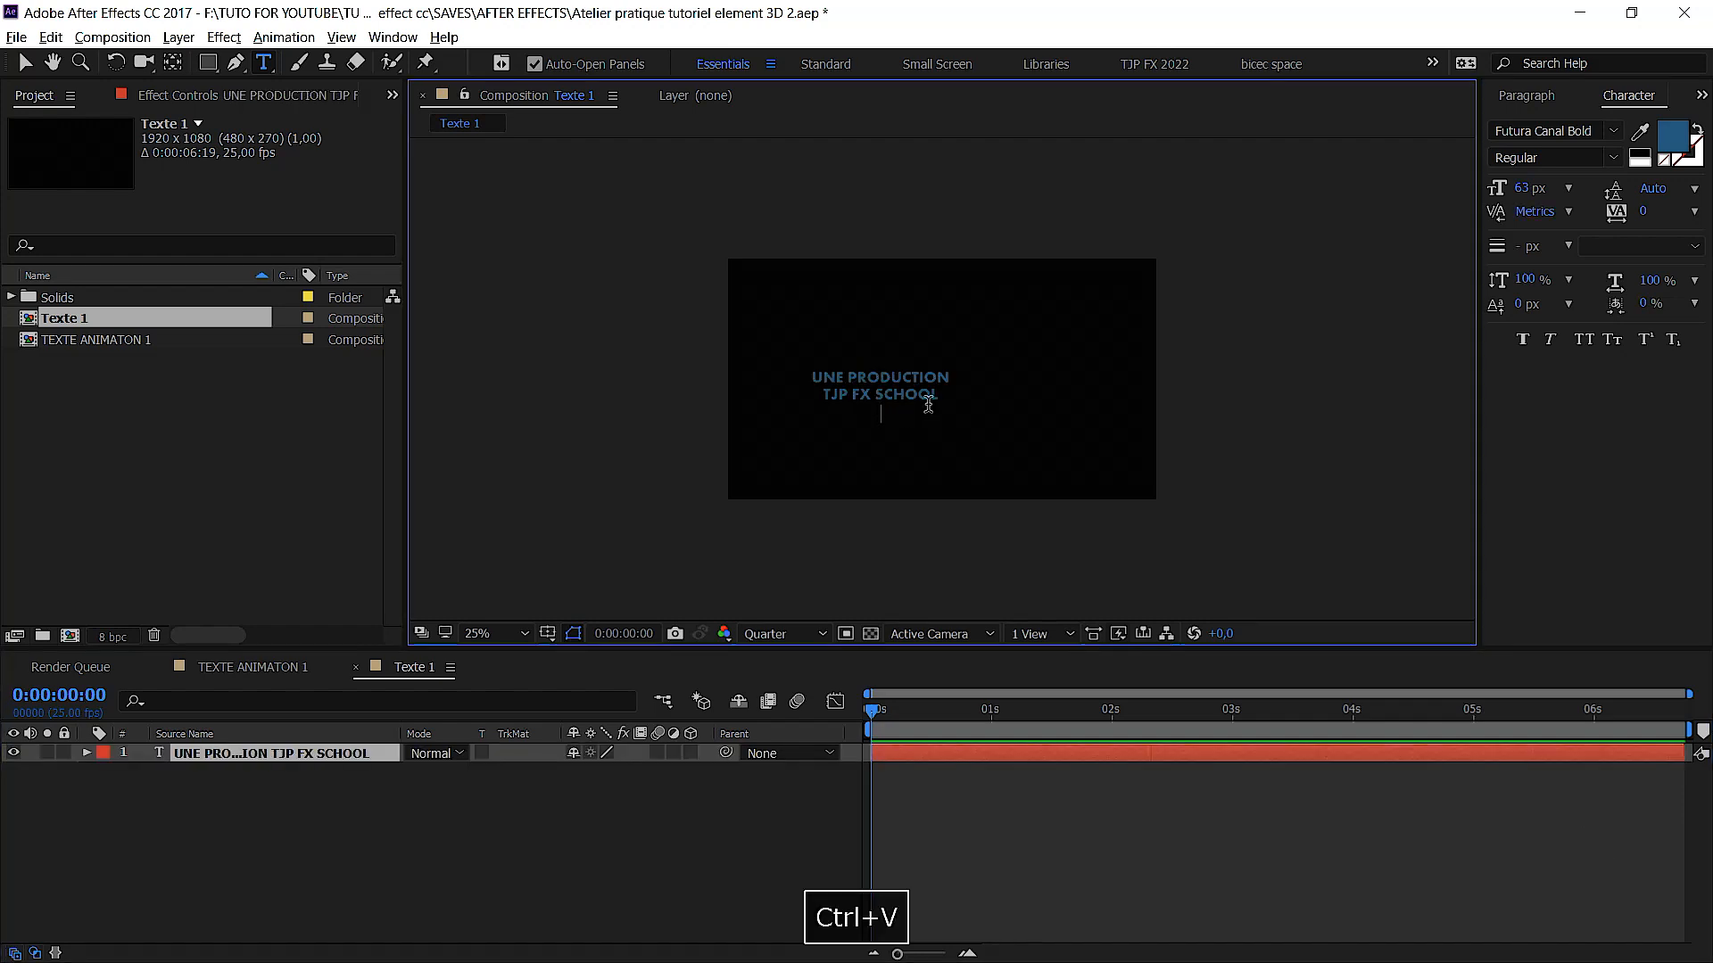
pyautogui.press('BackSpace')
pyautogui.press('KP_Enter')
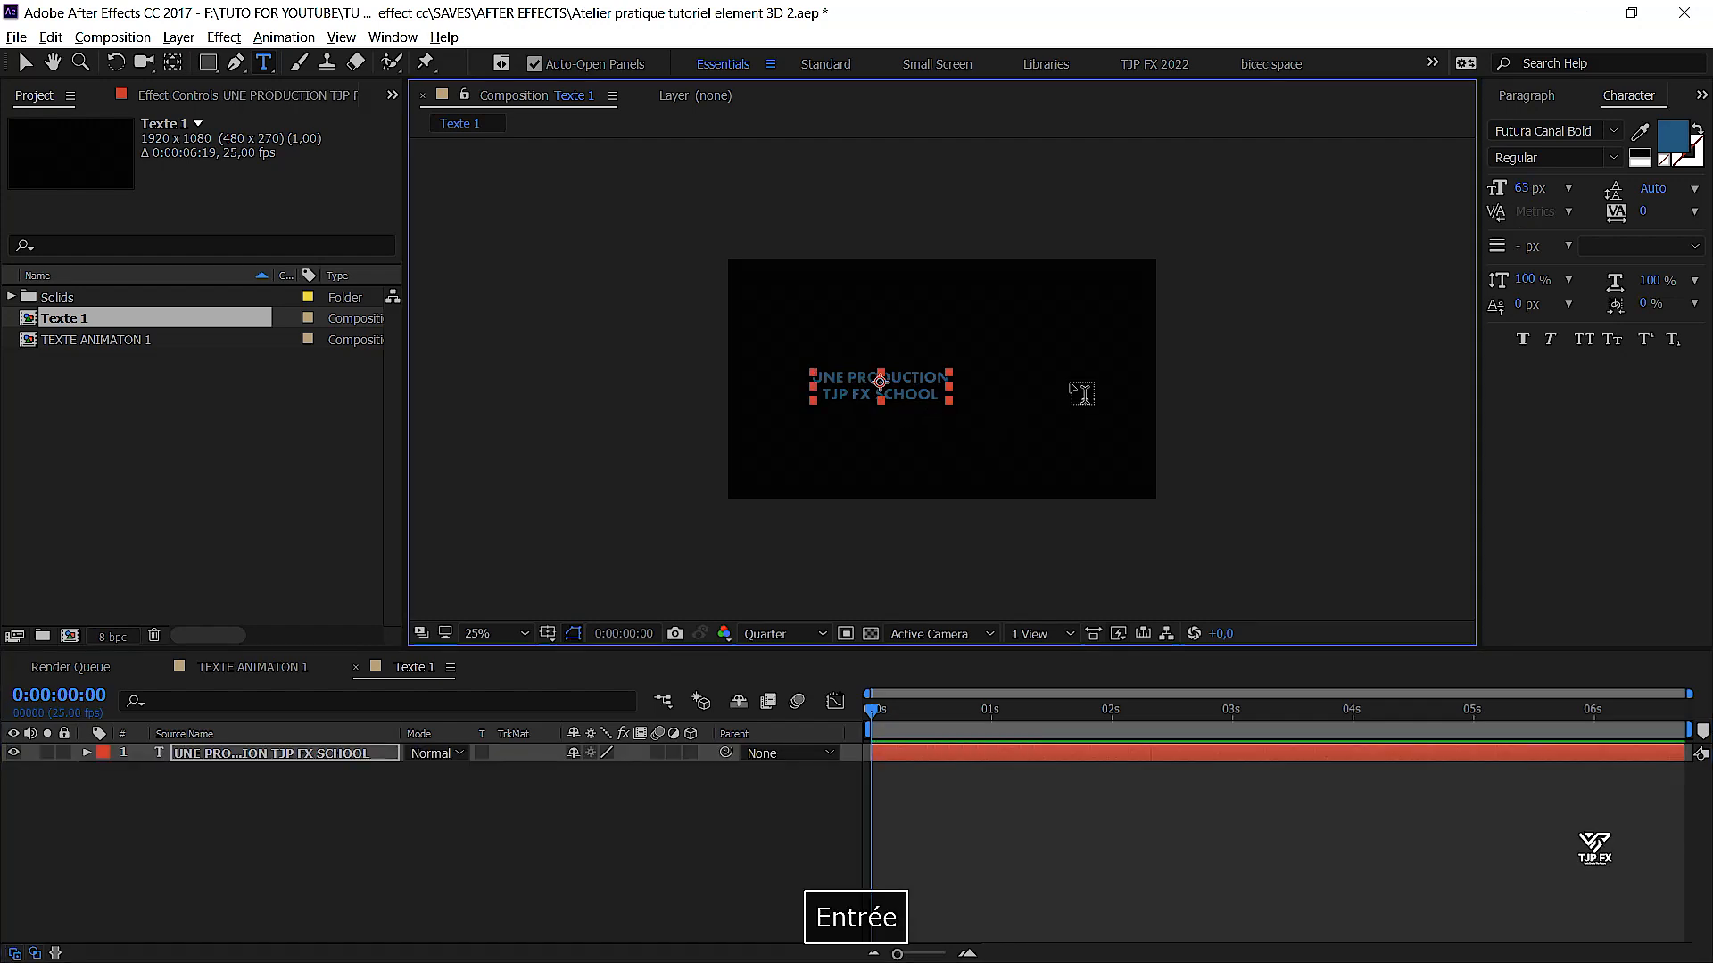
# Align the text layer to the horizontal and vertical center of the composition
pyautogui.click(1701, 95)
pyautogui.click(1596, 124)
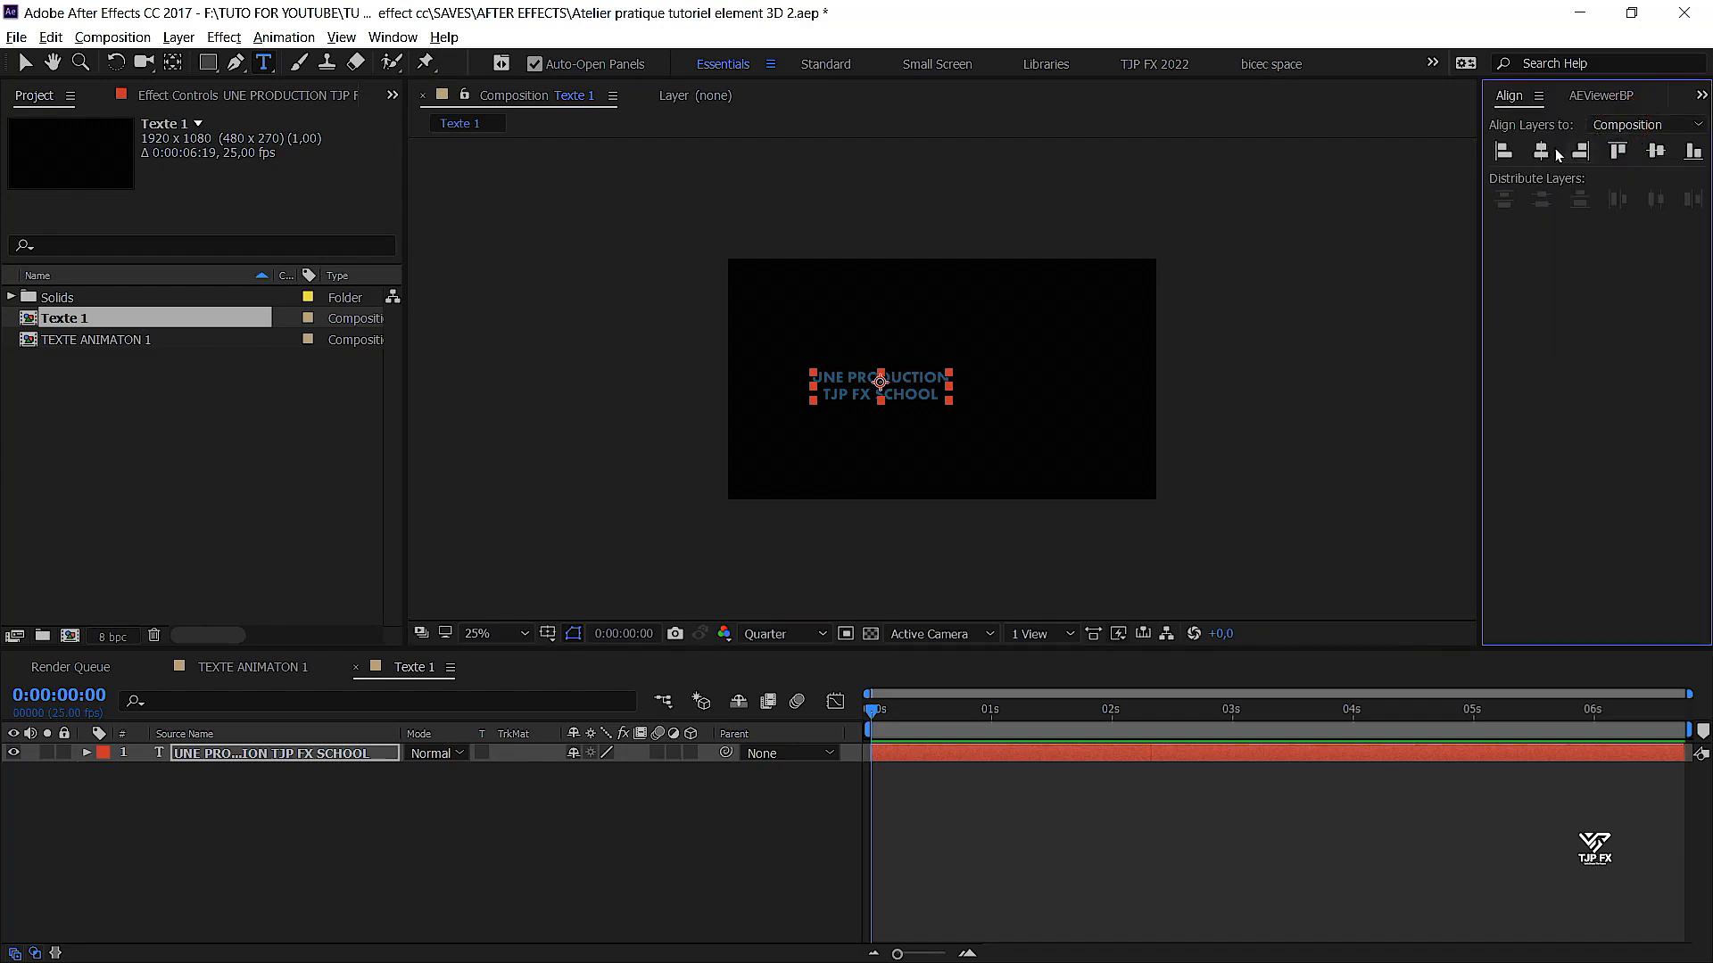
pyautogui.click(1540, 151)
pyautogui.click(1661, 152)
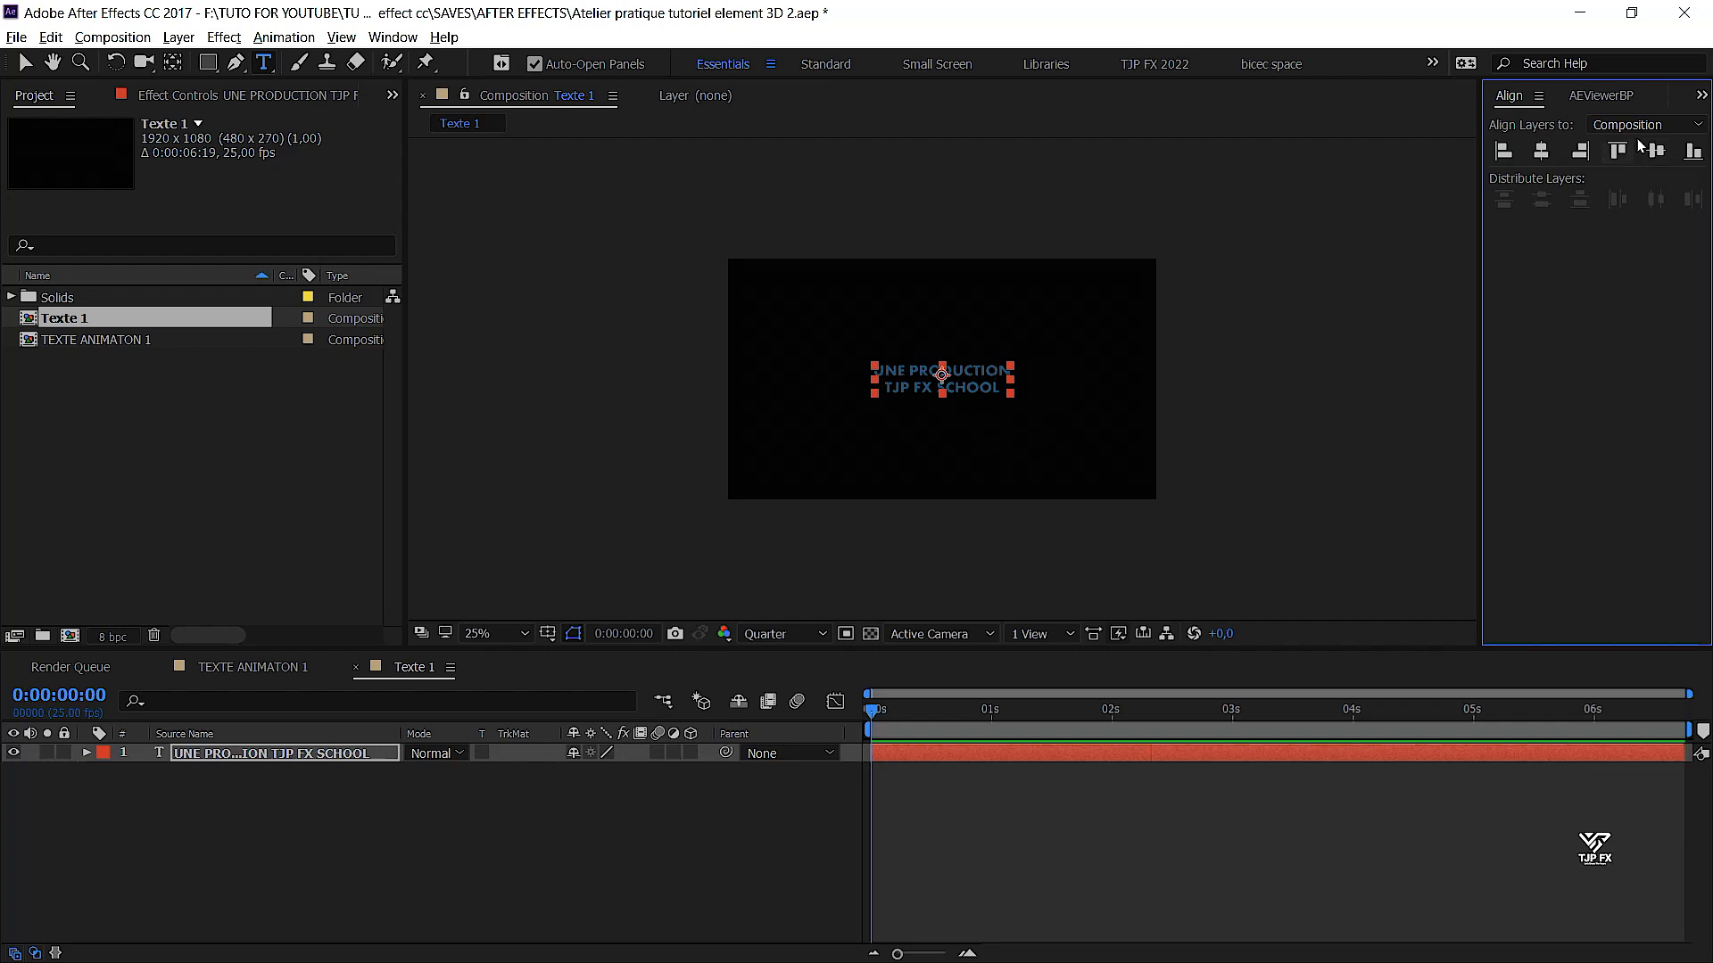
# Set the font size of the whole text layer to 121 px
pyautogui.click(1702, 94)
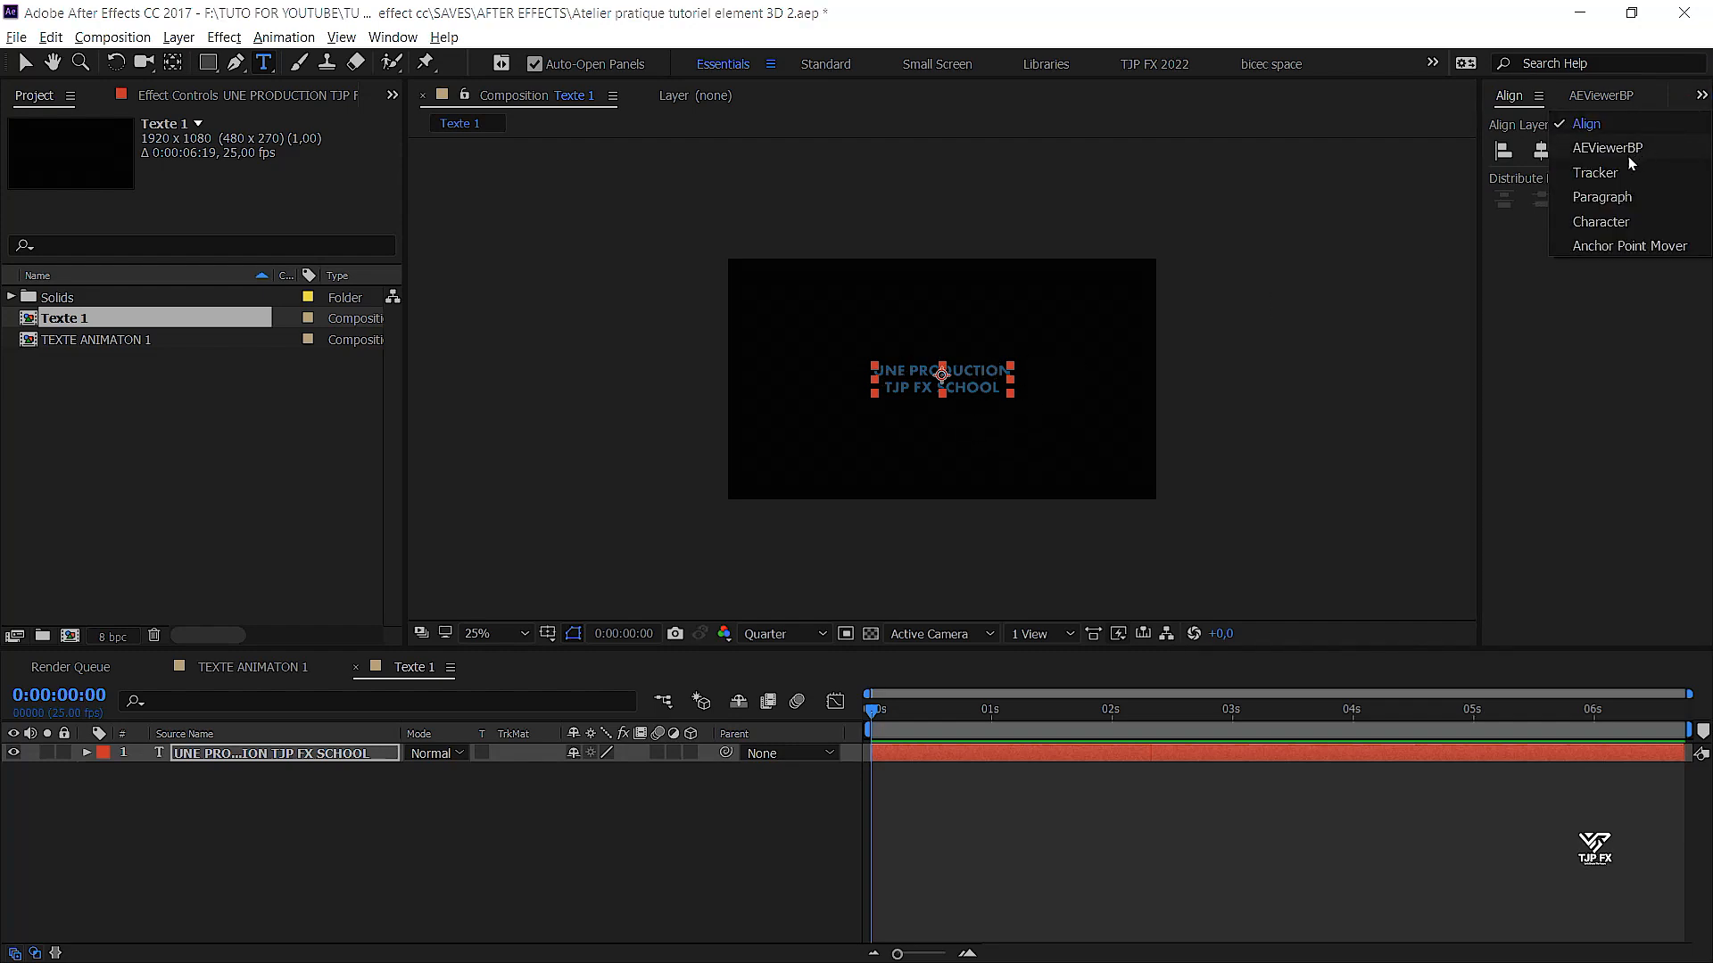
pyautogui.click(1601, 222)
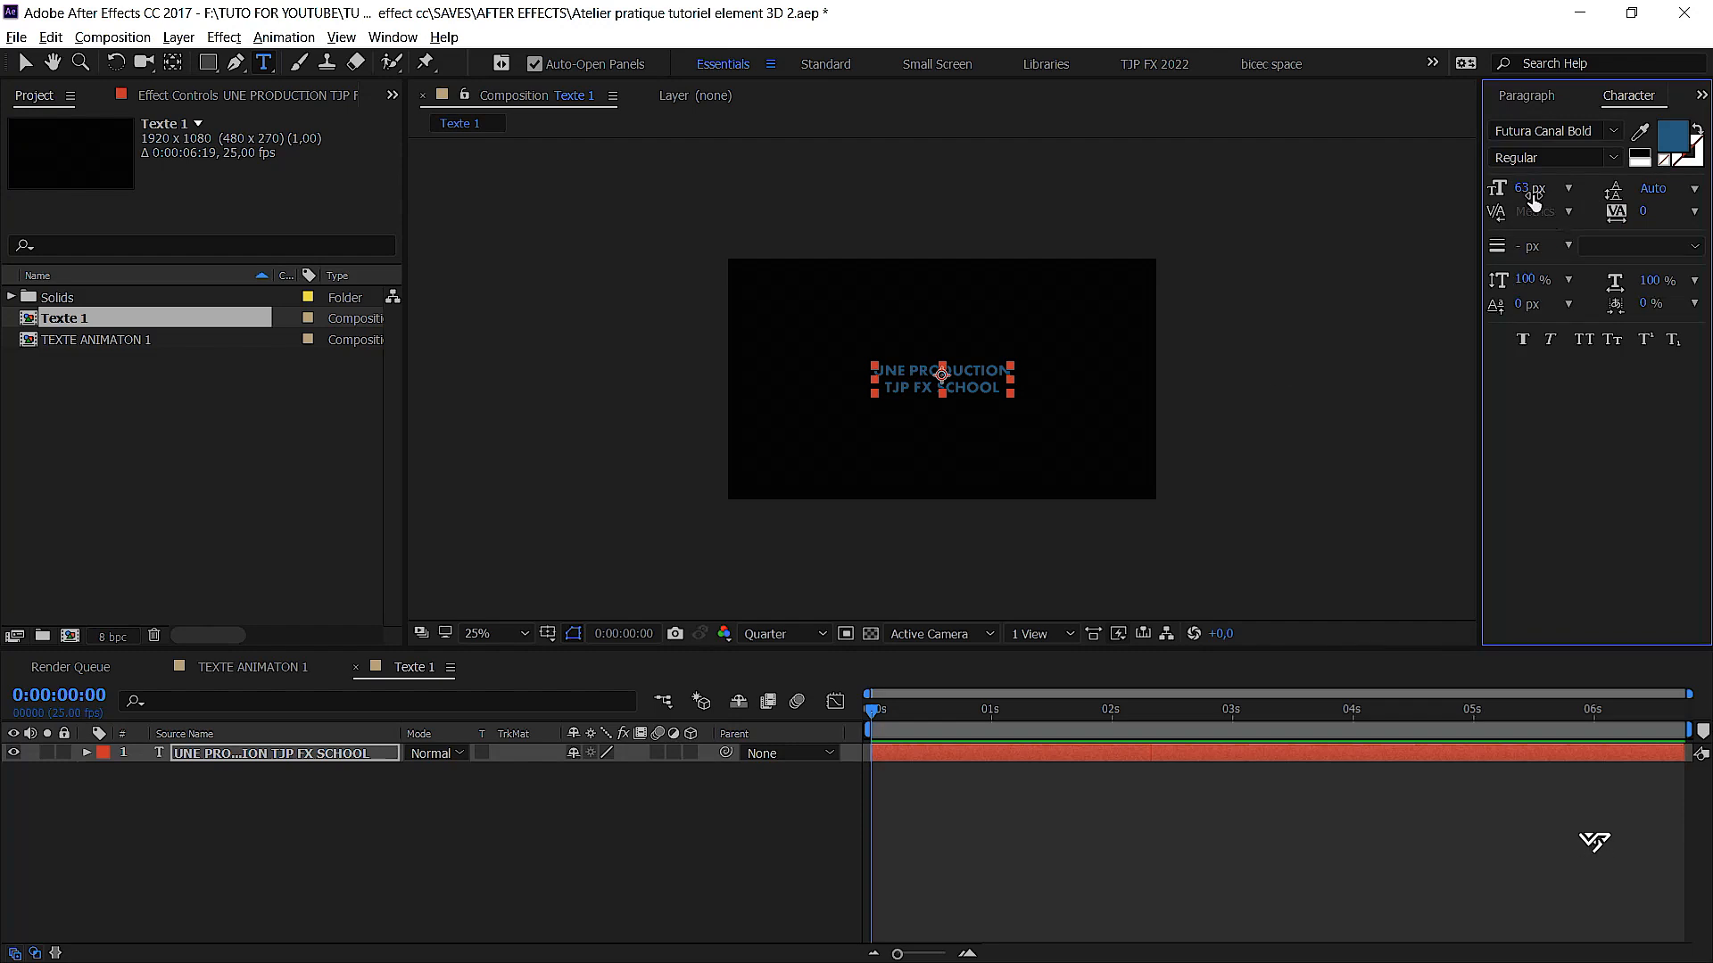
pyautogui.moveTo(1542, 189); pyautogui.dragTo(1596, 190)
pyautogui.scroll(1, 1073, 406)
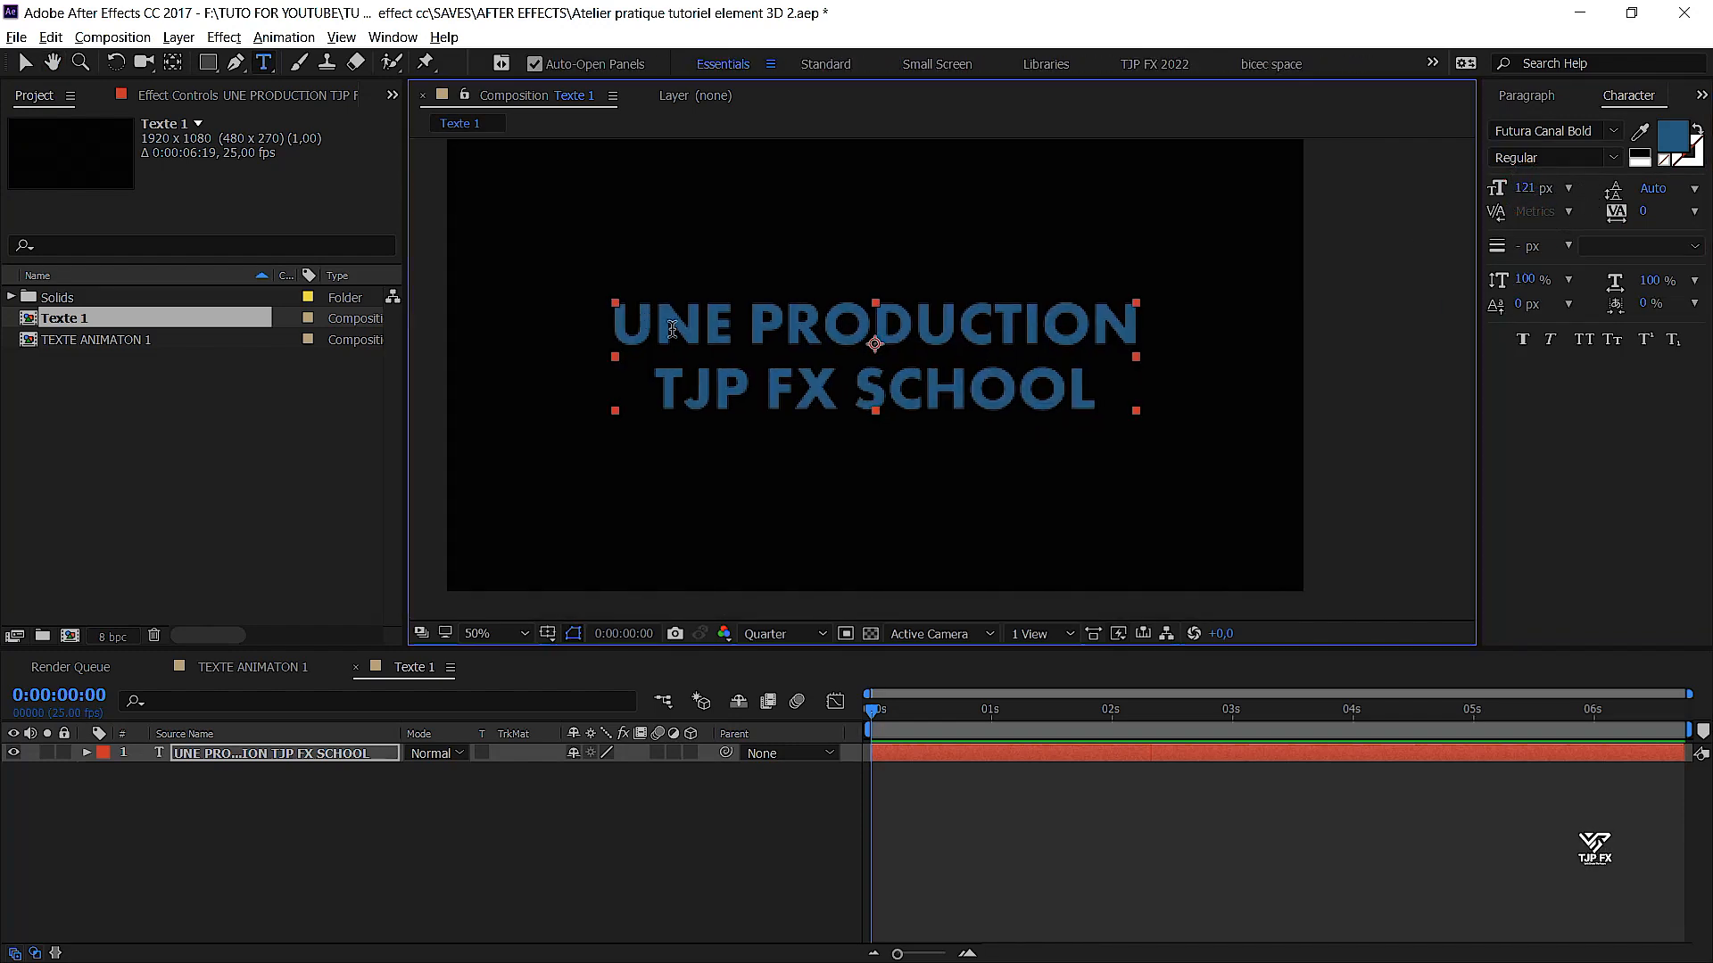
# Reduce the font size of only the "UNE PRODUCTION" line to 77 px
pyautogui.click(620, 323)
pyautogui.moveTo(635, 323); pyautogui.dragTo(1151, 323)
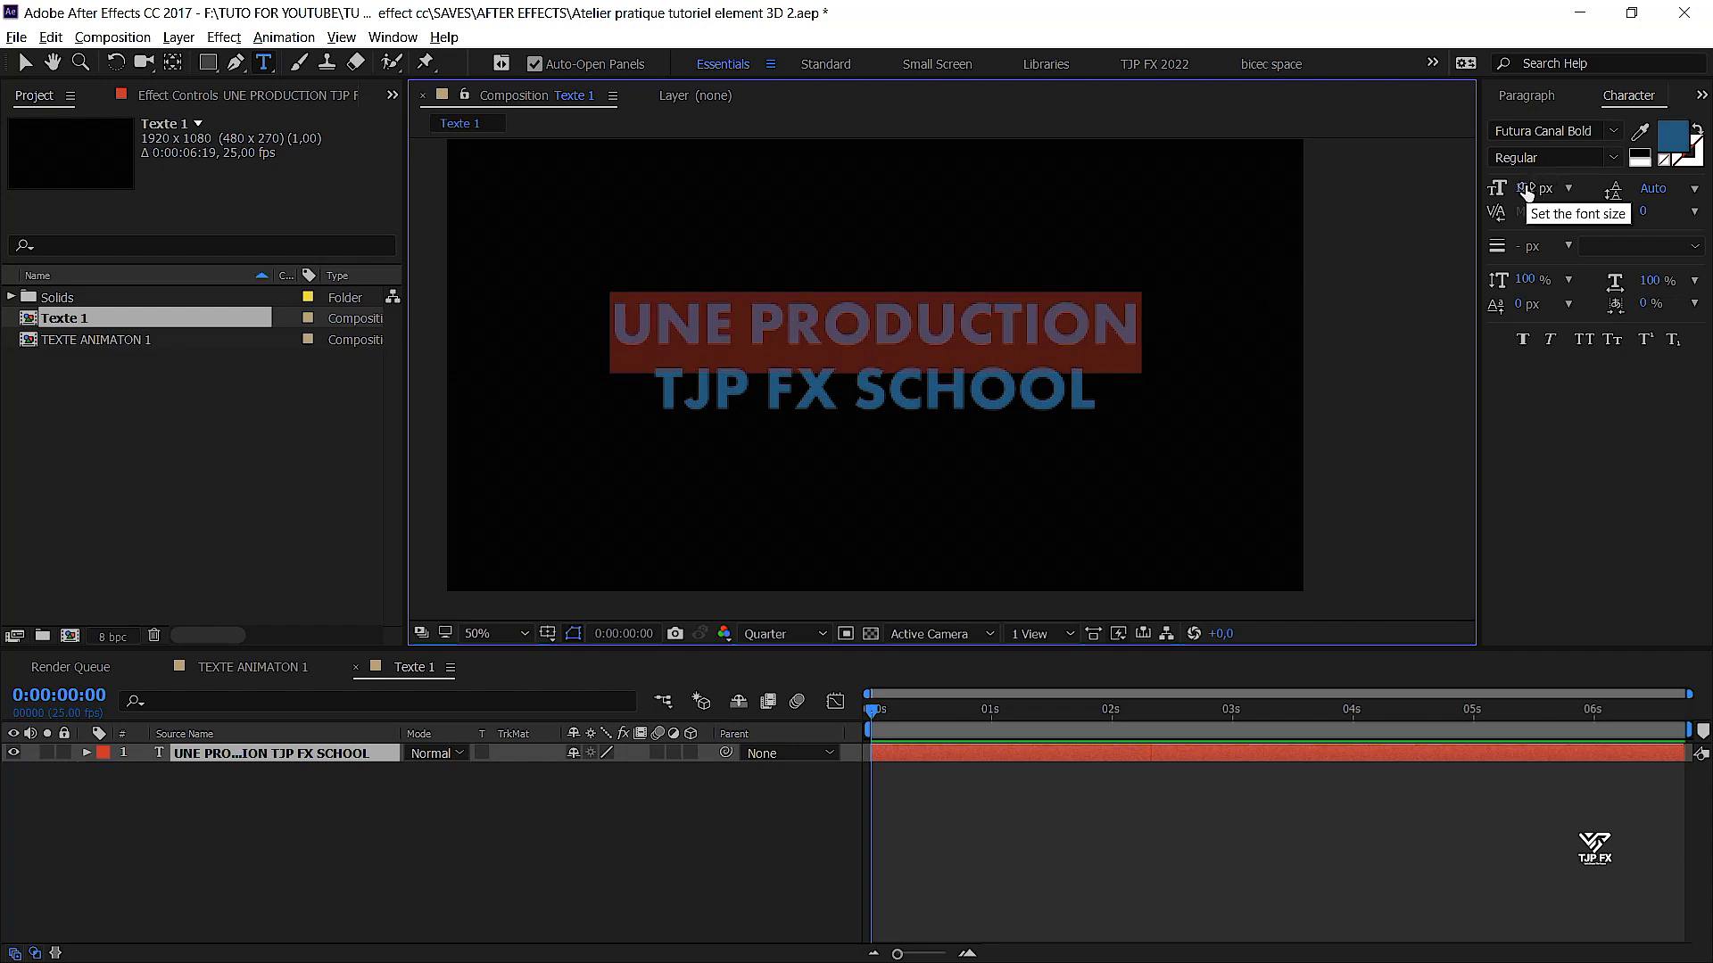
pyautogui.moveTo(1525, 190); pyautogui.dragTo(1472, 189)
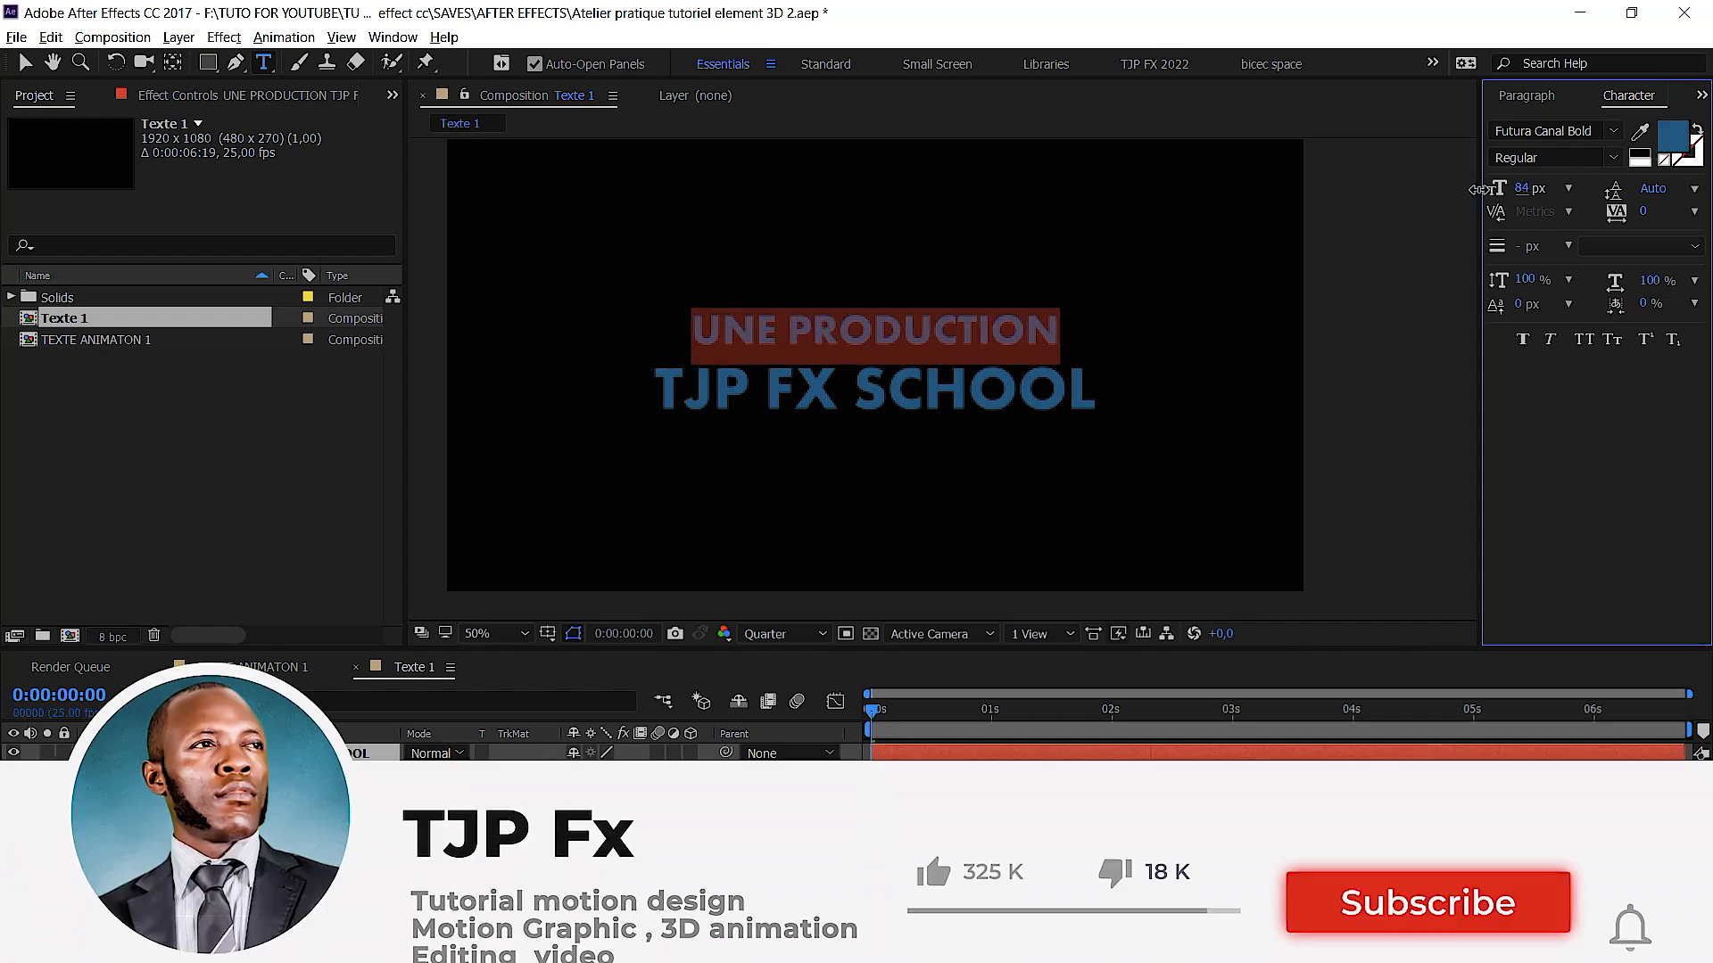
pyautogui.click(926, 389)
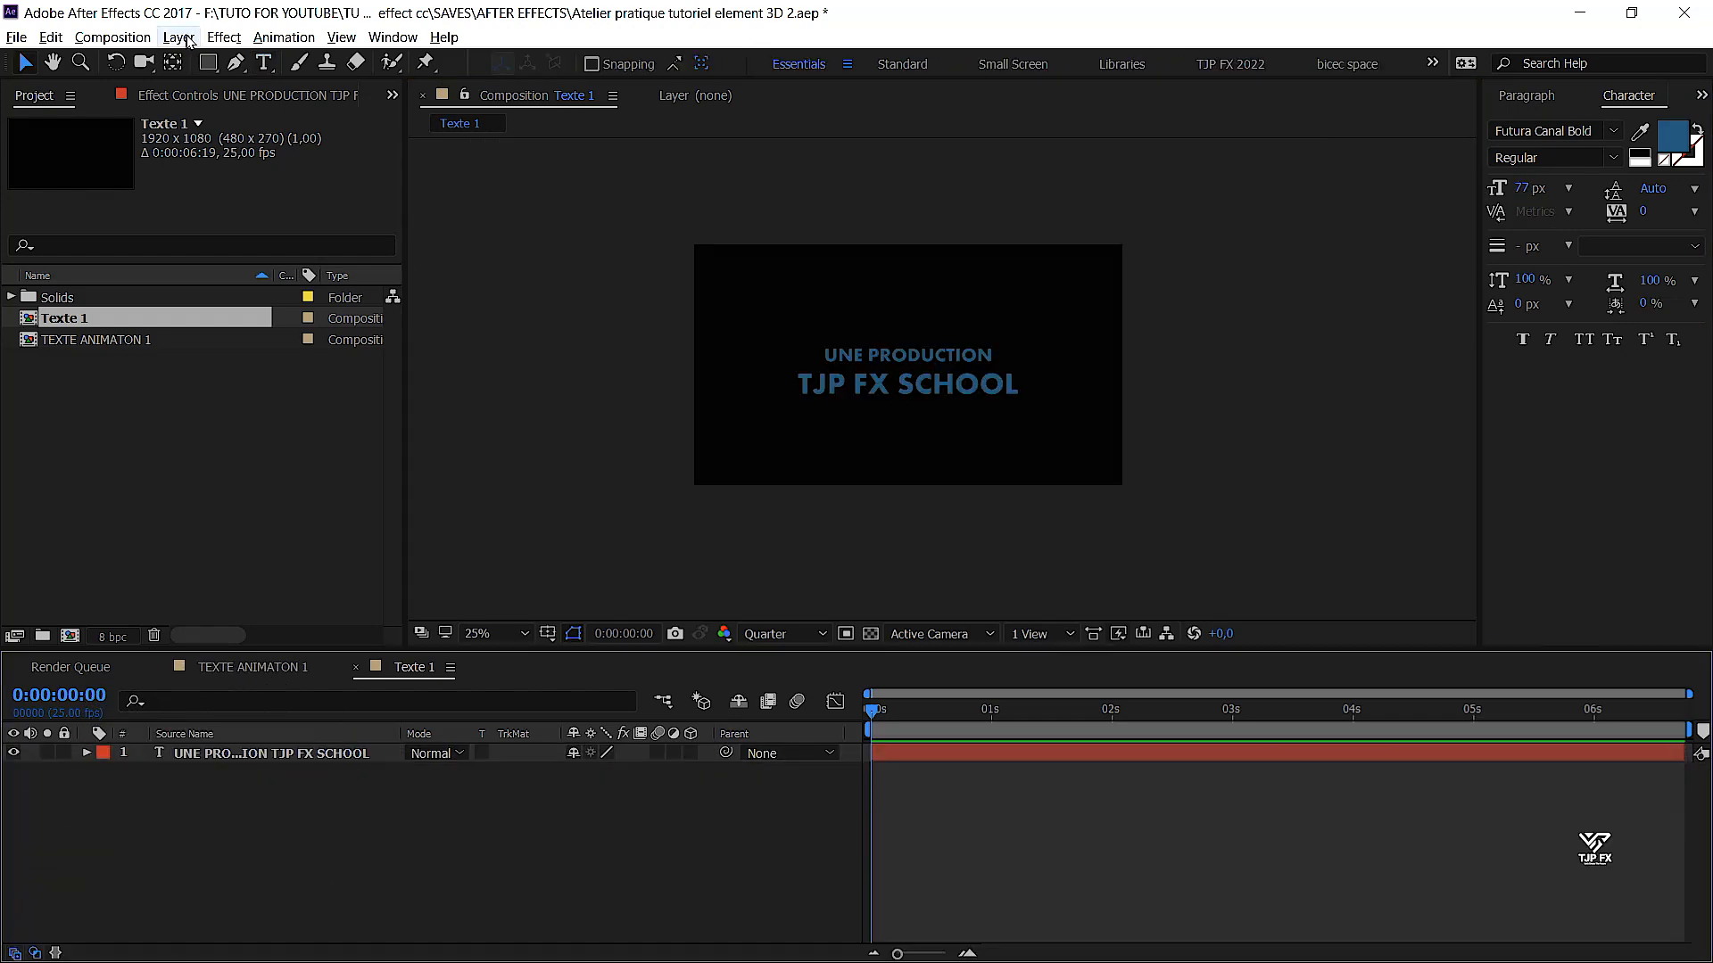
# Create a black 1920 × 1080 px solid layer named "Element 3D text"
pyautogui.click(181, 40)
pyautogui.moveTo(500, 61)
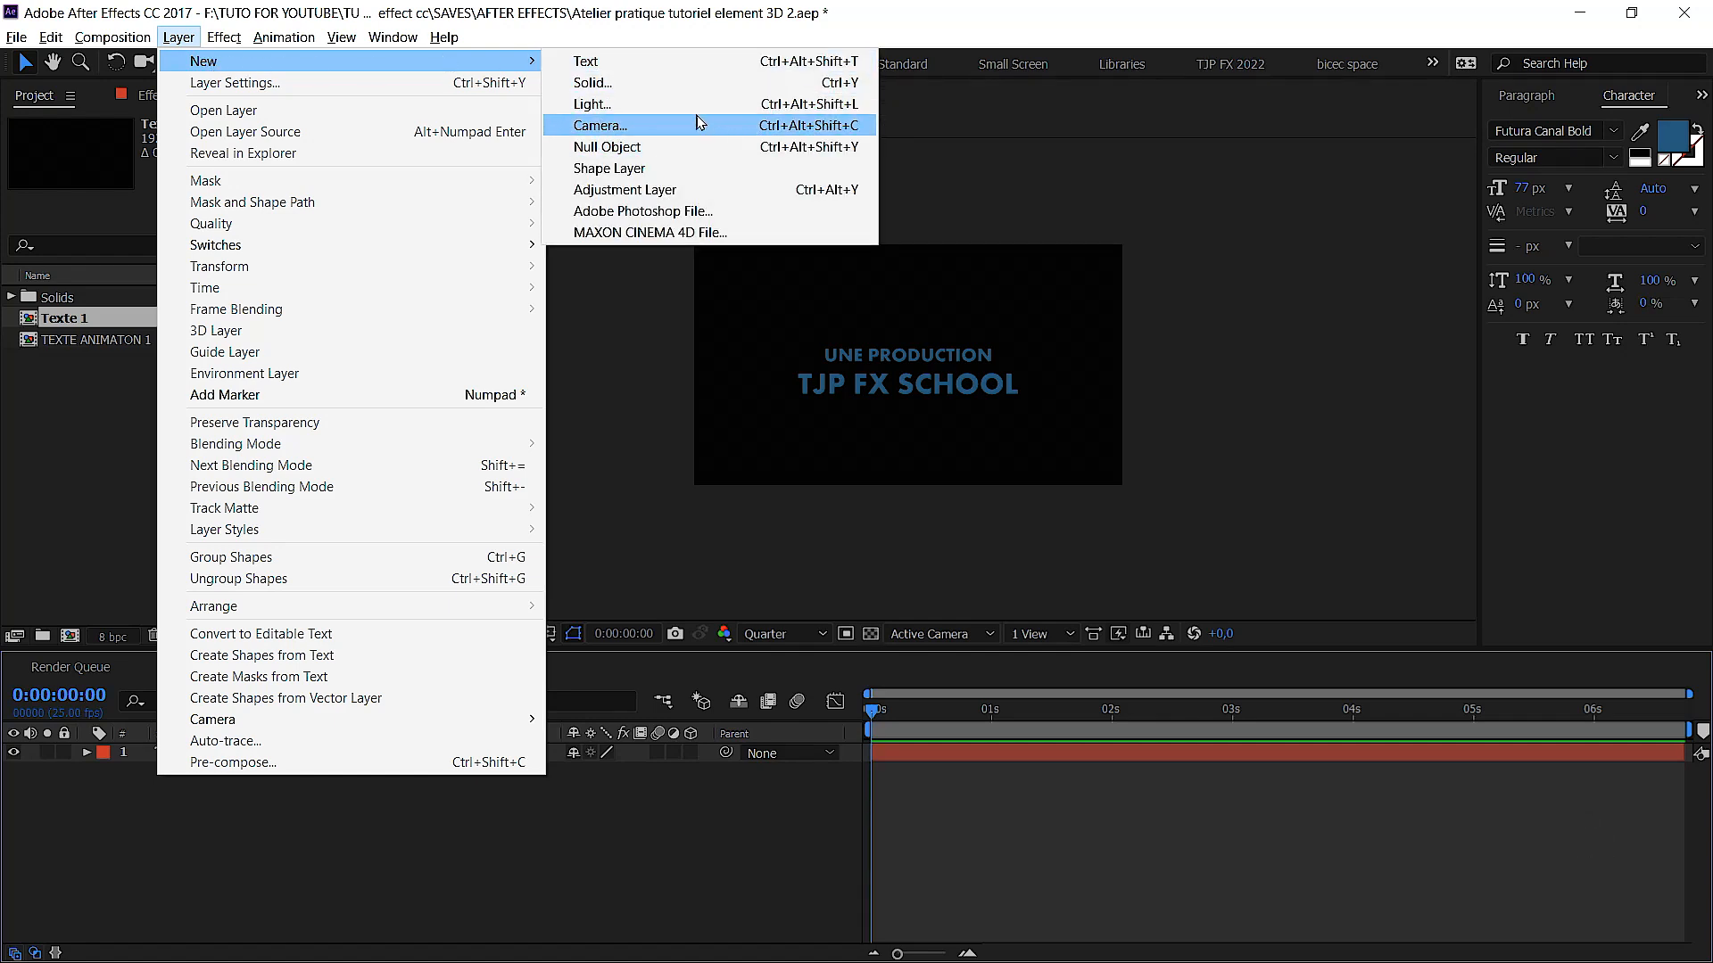
pyautogui.click(614, 86)
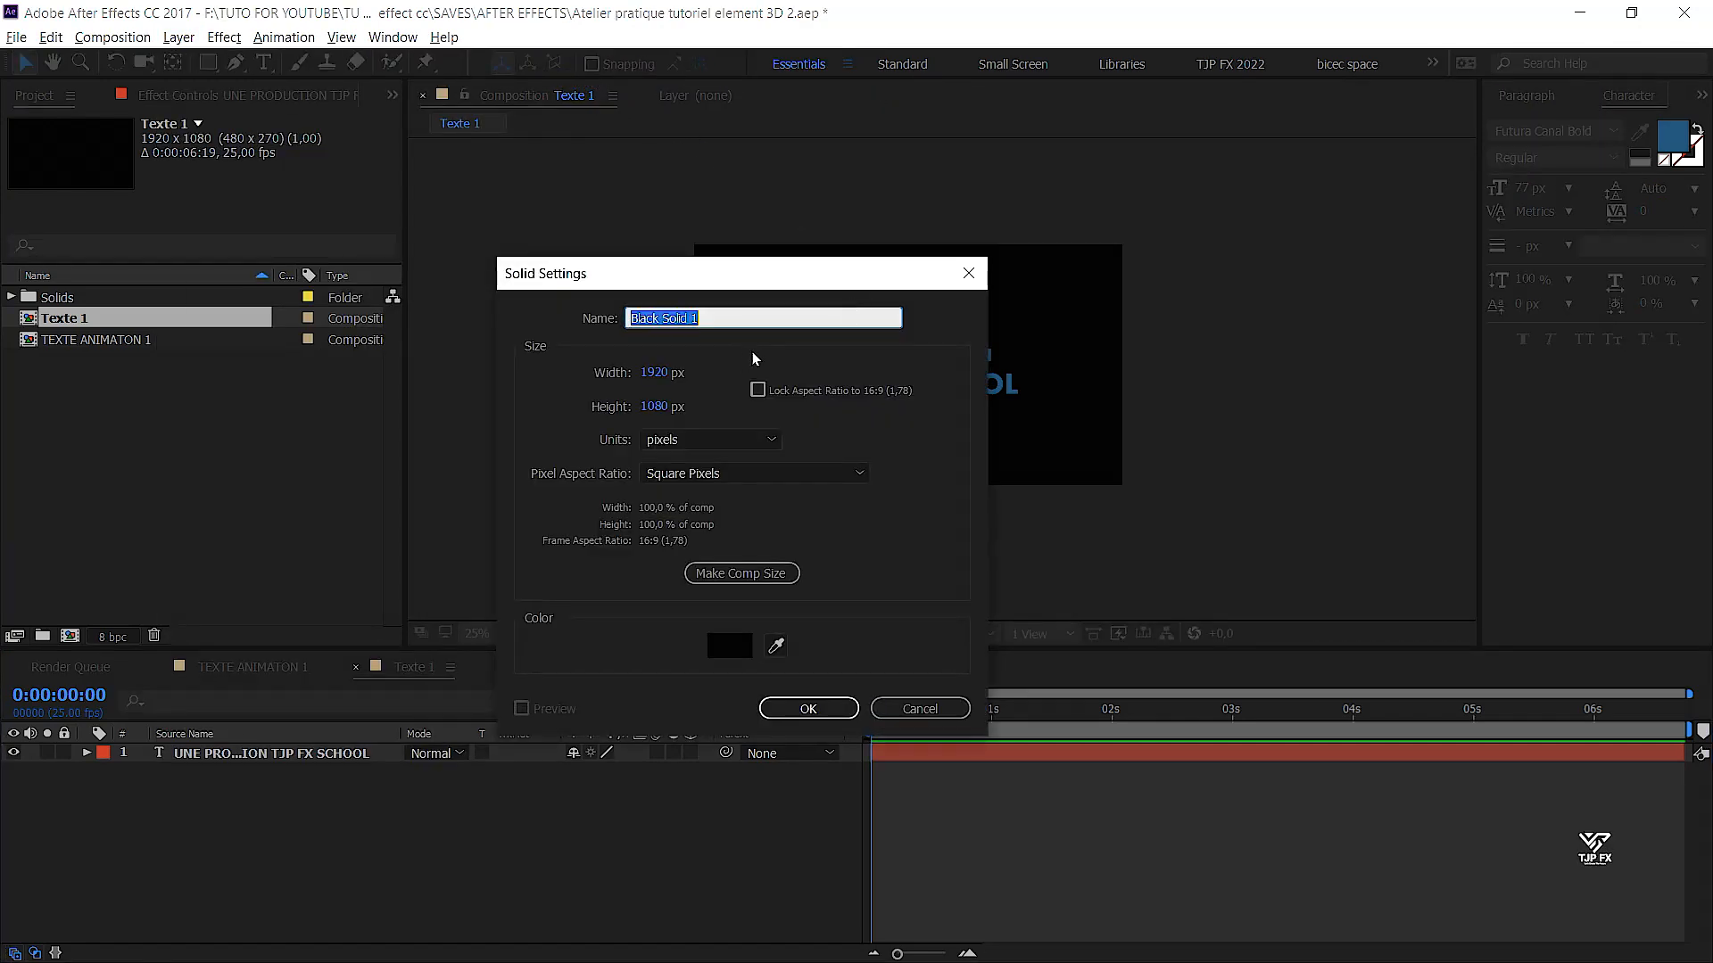
pyautogui.write('Ele')
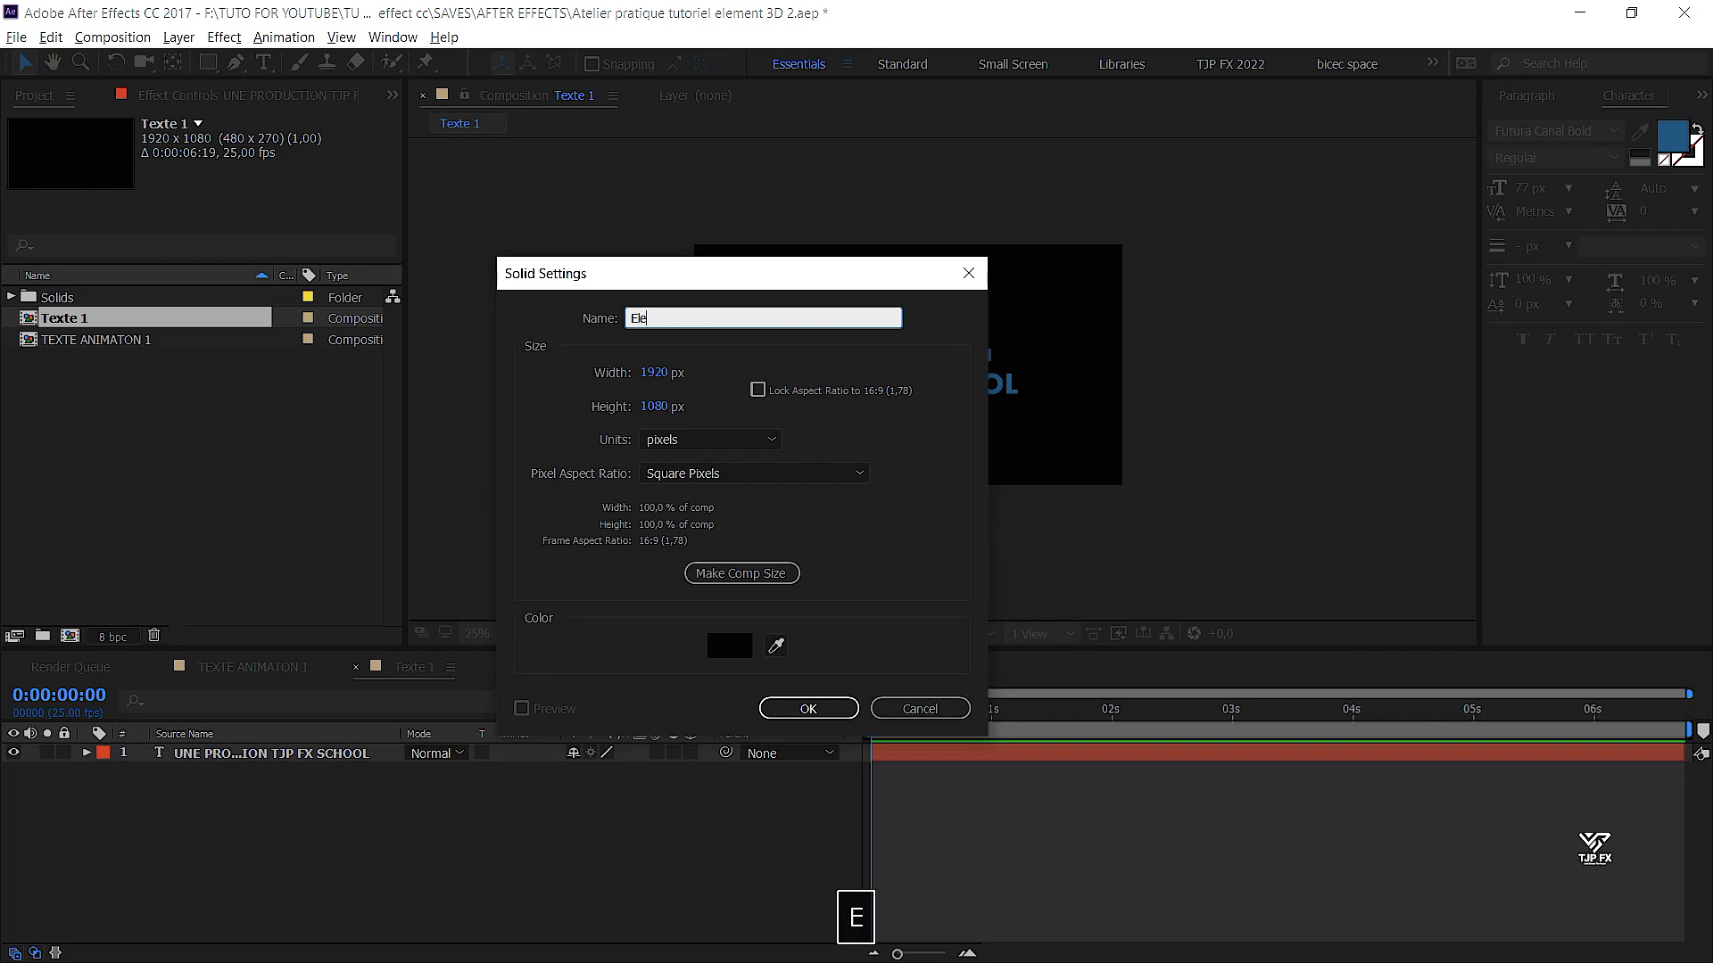
pyautogui.write('ment 3D tex')
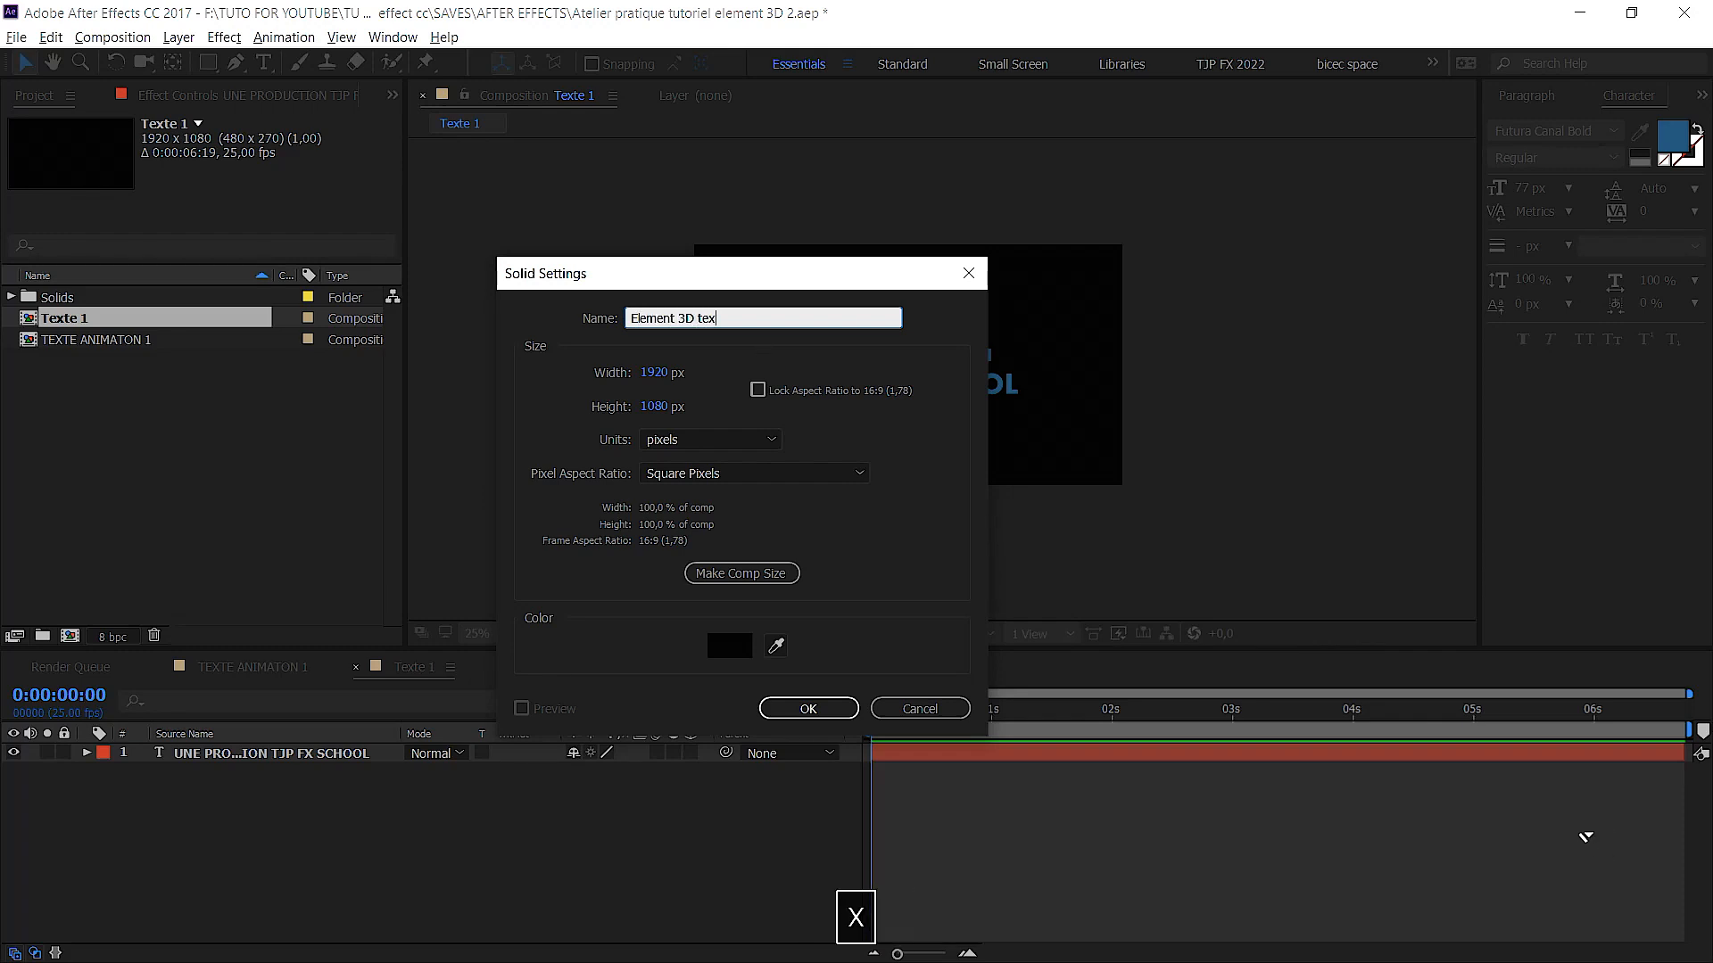
pyautogui.write('t')
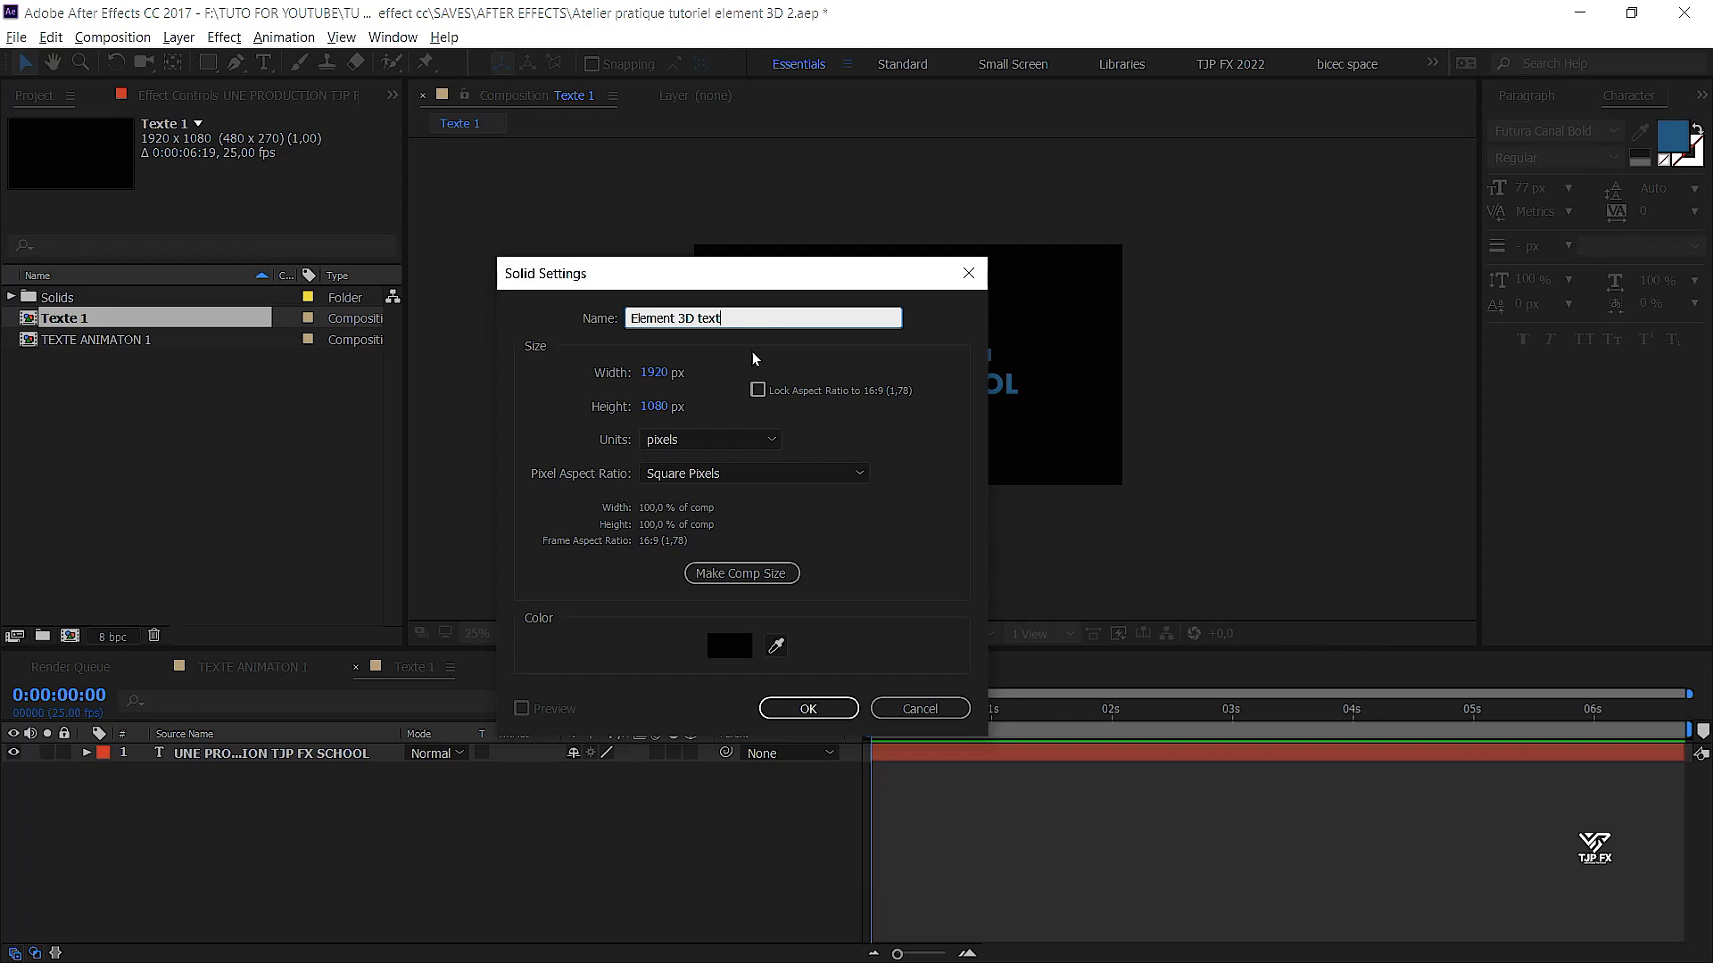
pyautogui.click(808, 707)
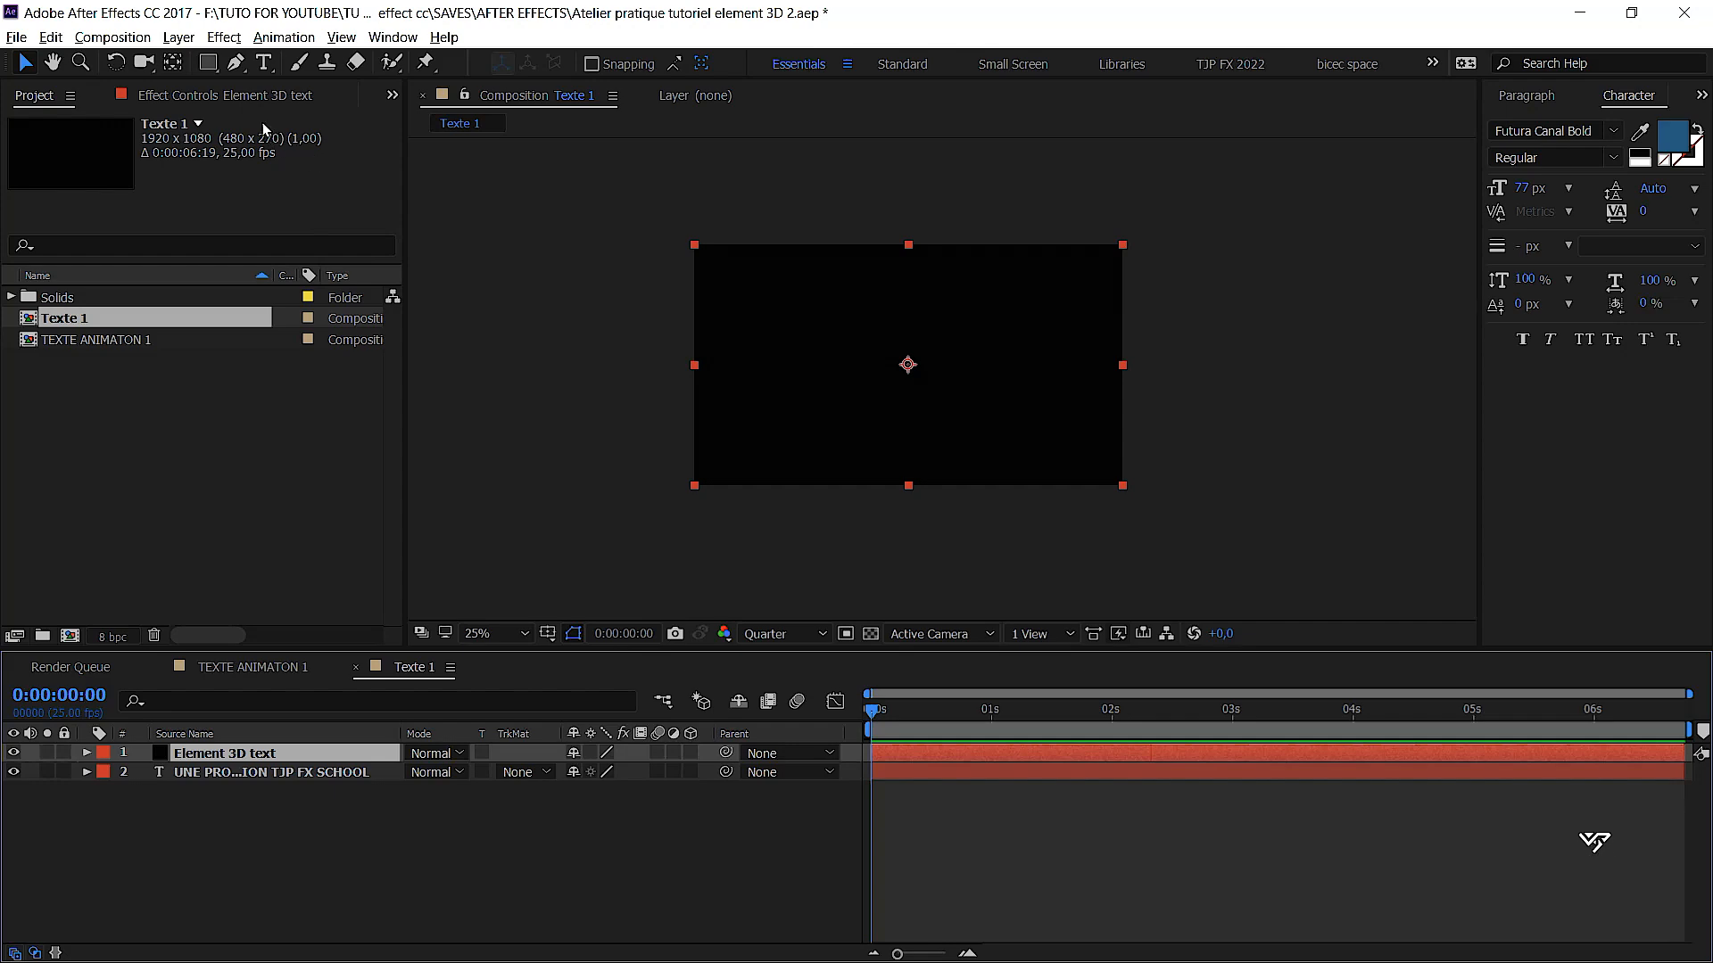
# Apply the Video Copilot Element effect to the "Element 3D text" solid
pyautogui.click(227, 38)
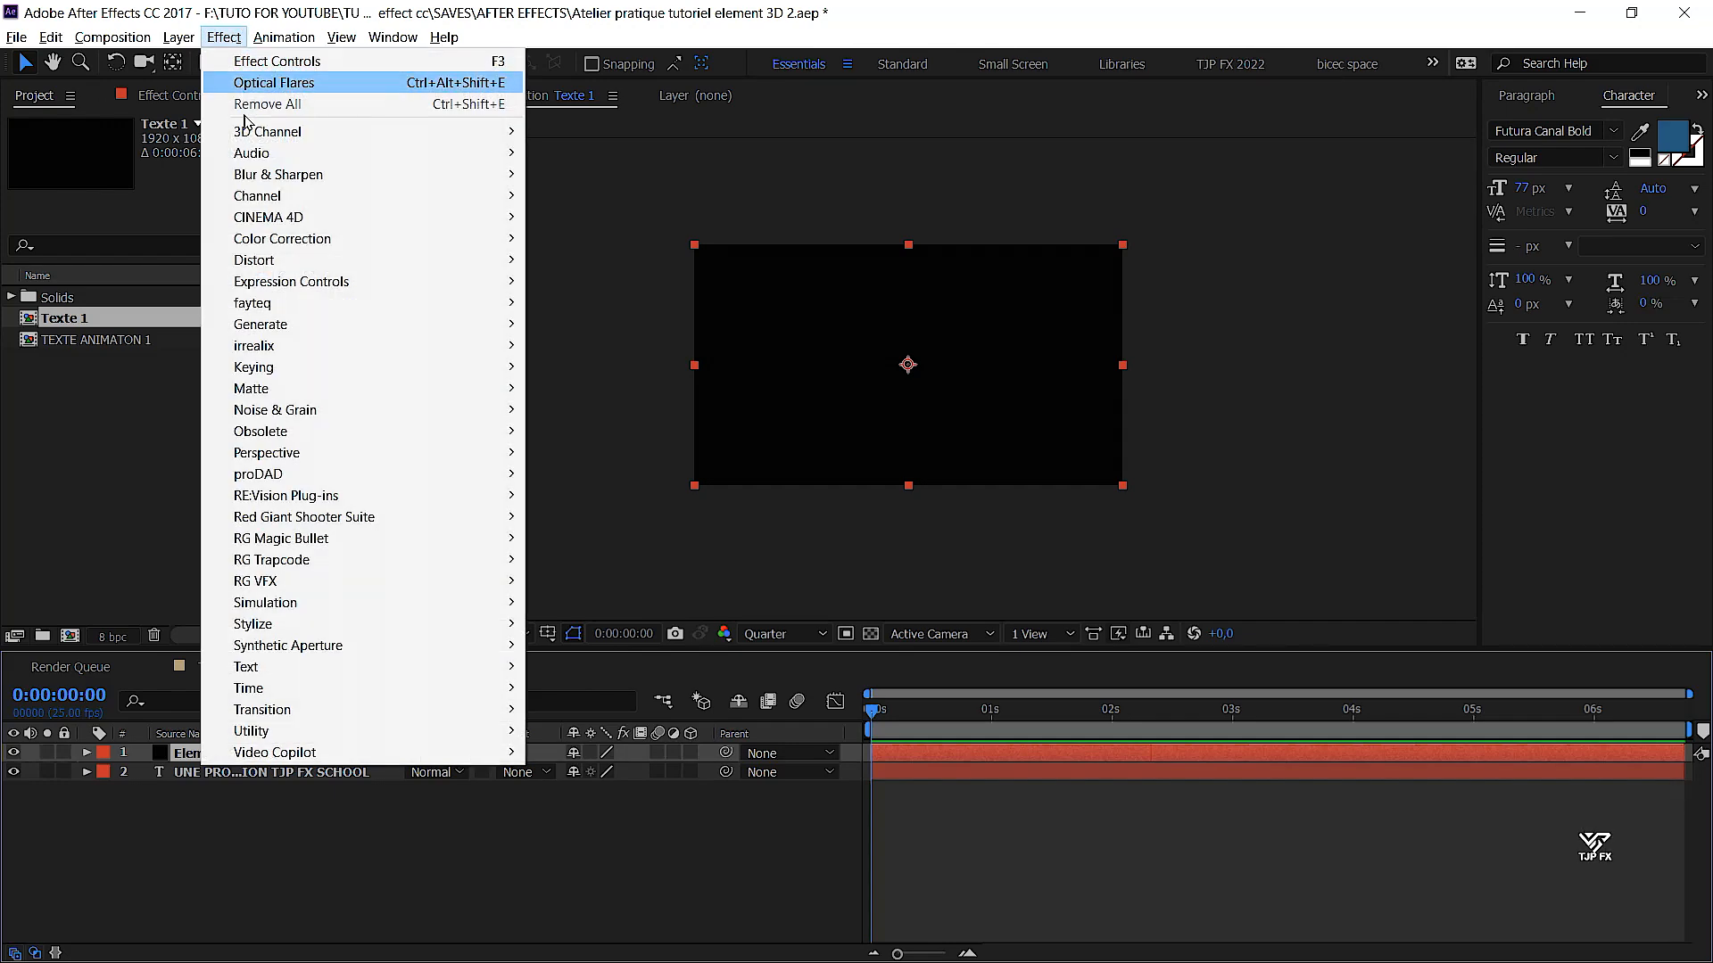
pyautogui.moveTo(493, 755)
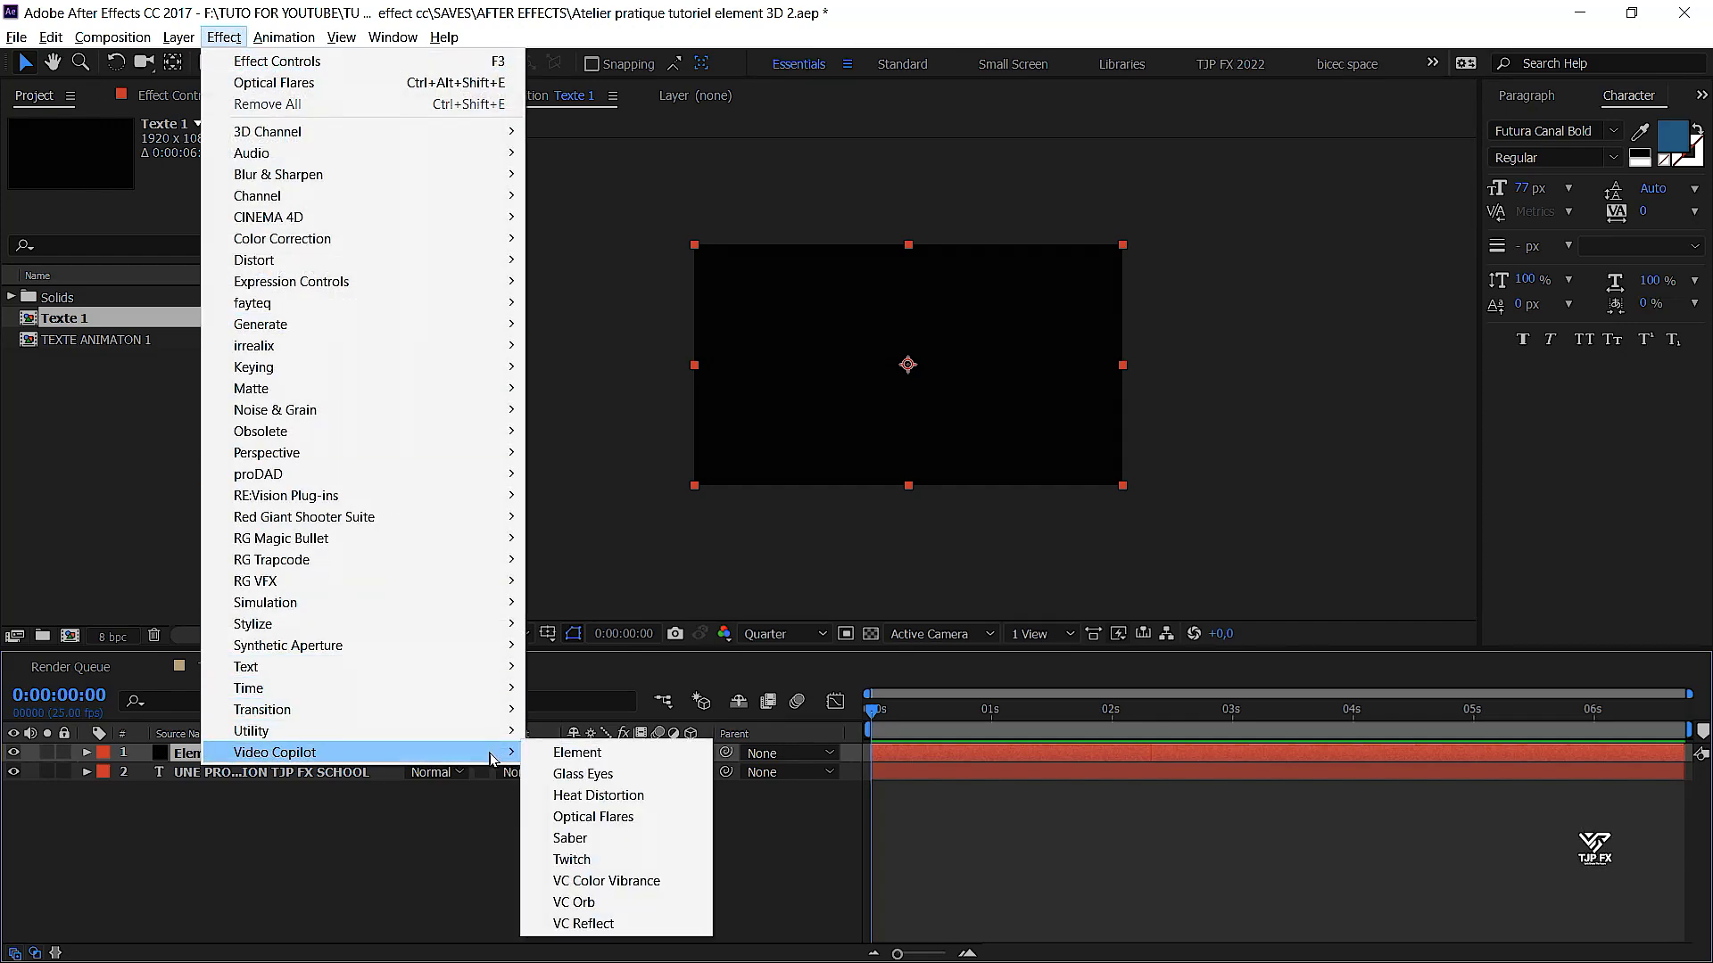
pyautogui.click(607, 752)
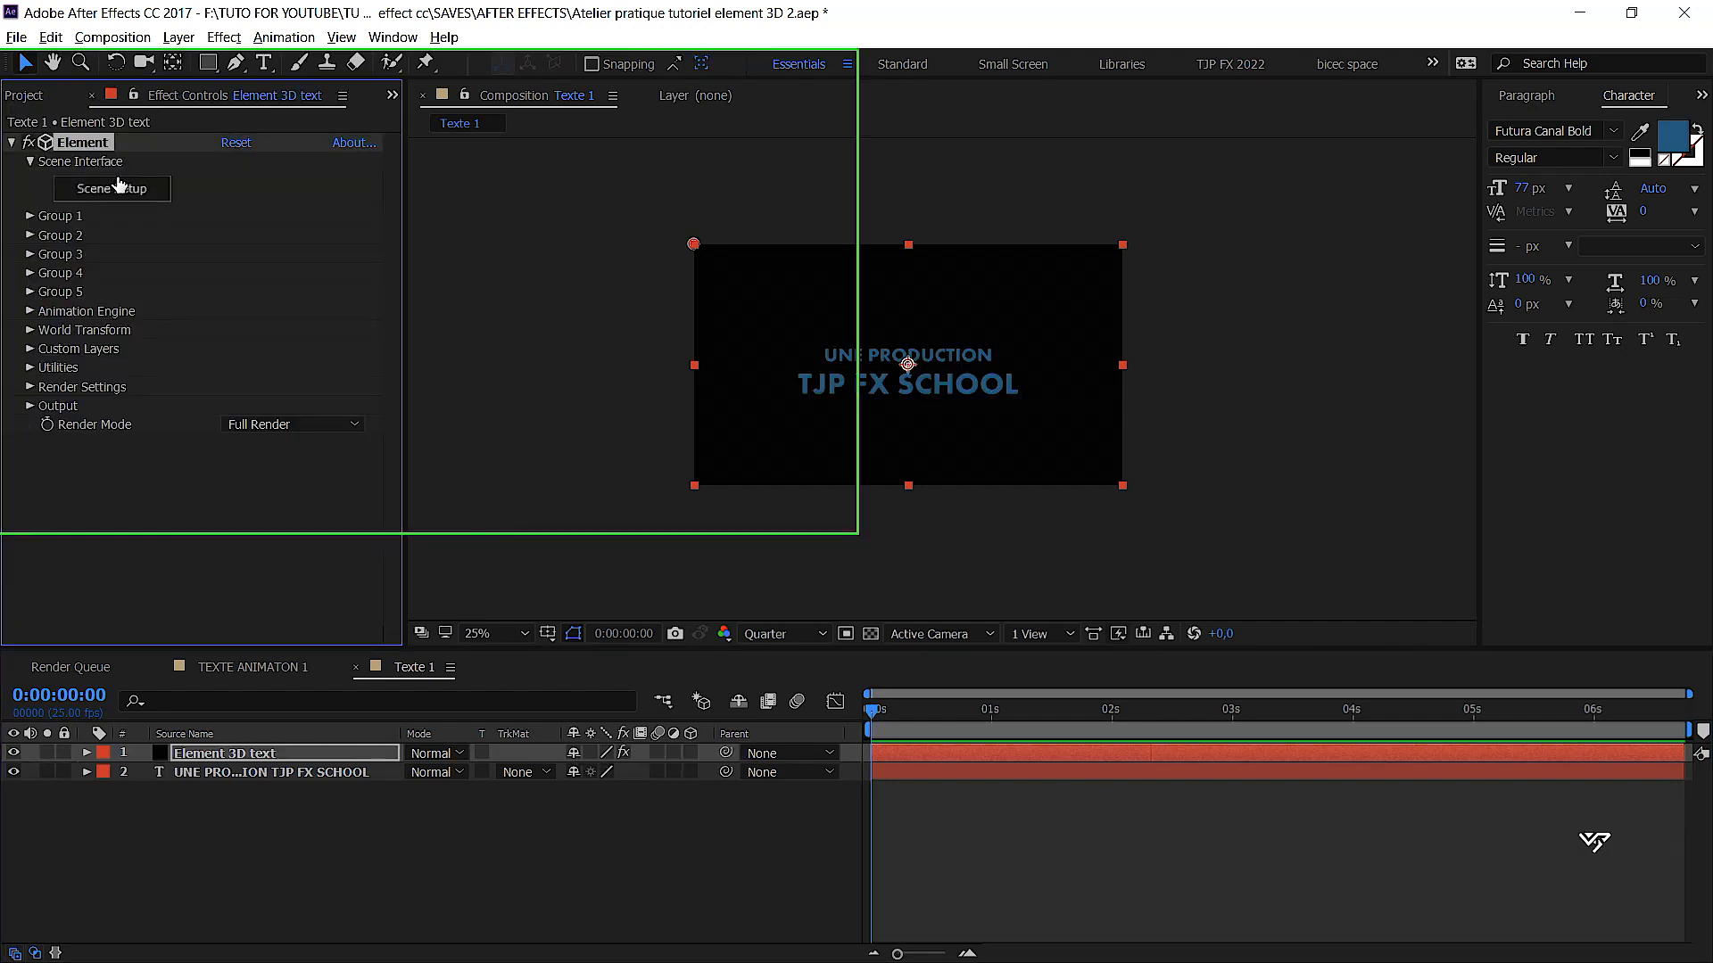
# Assign the "UNE PRODUCTION TJP FX SCHOOL" layer to Element's custom Path Layer 1 and hide that text layer in the timeline
pyautogui.click(31, 349)
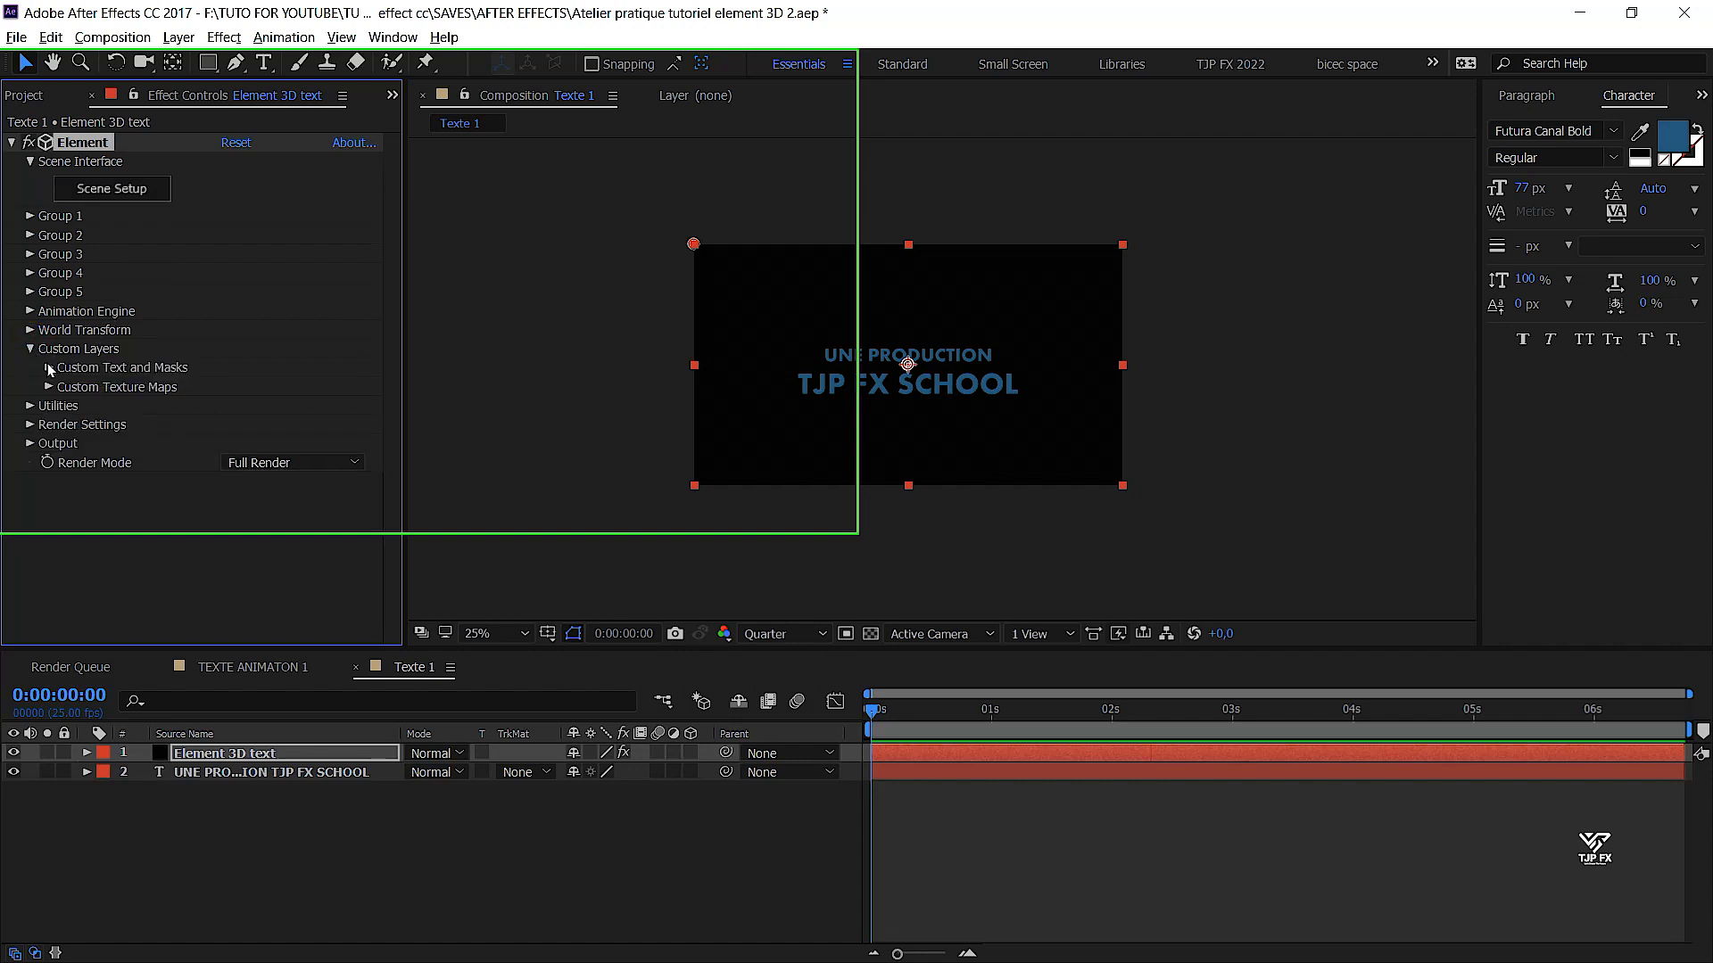
pyautogui.click(49, 367)
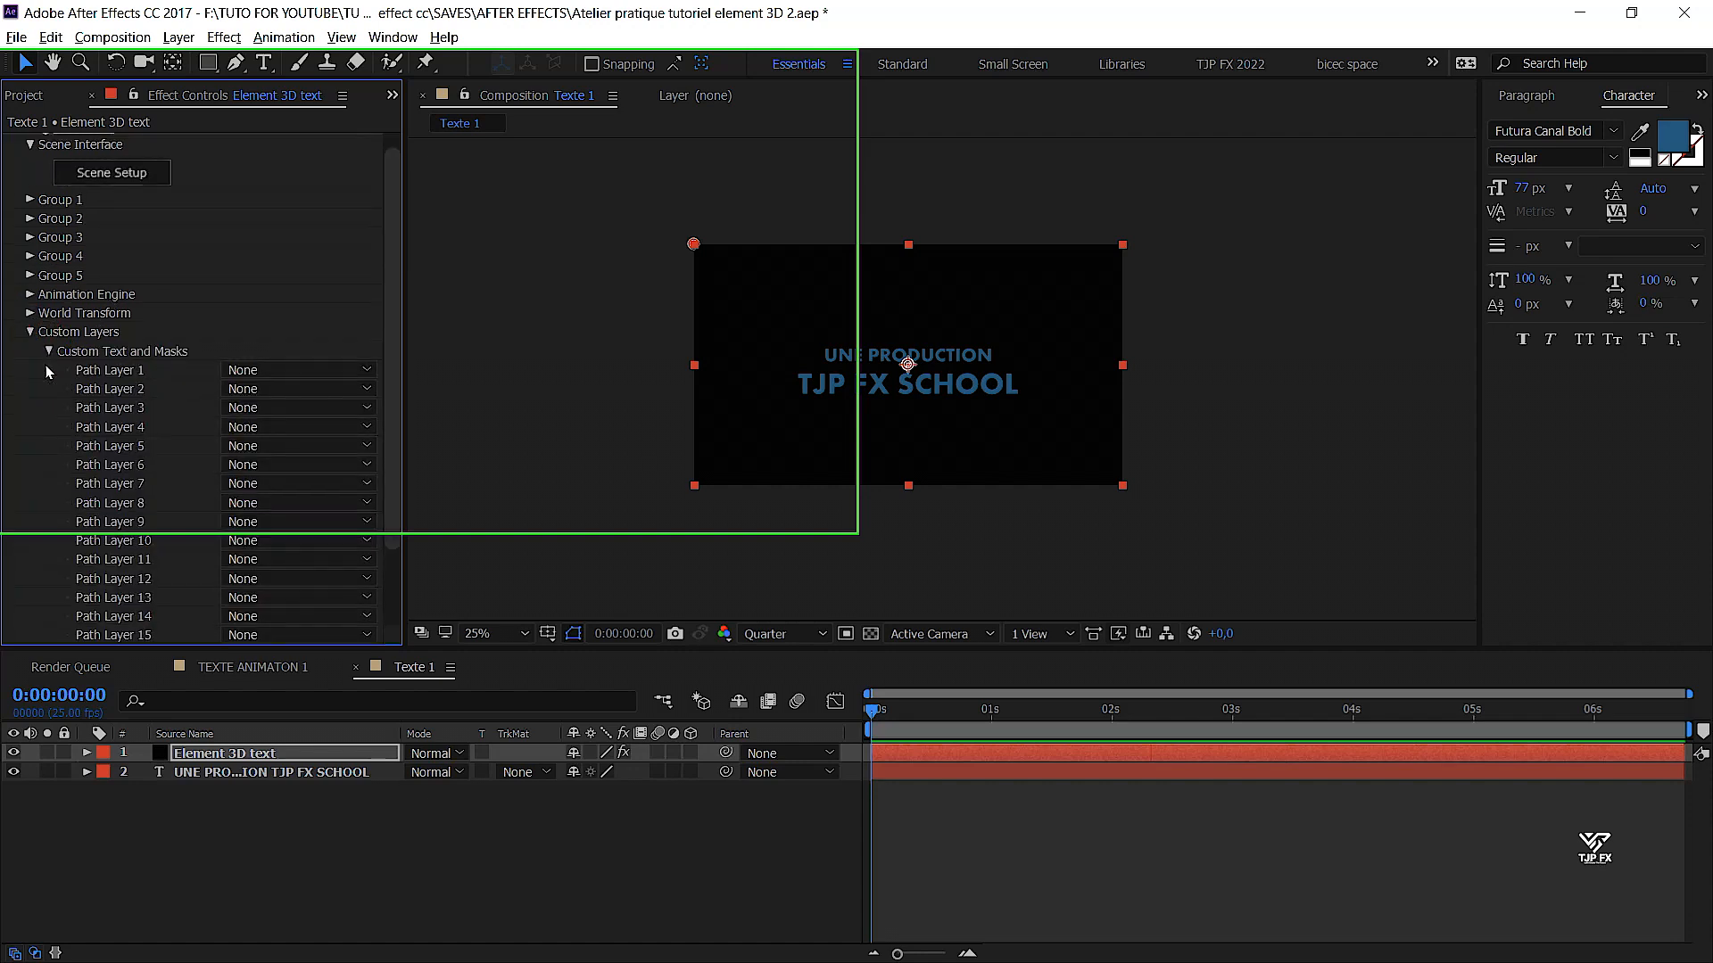
pyautogui.click(331, 371)
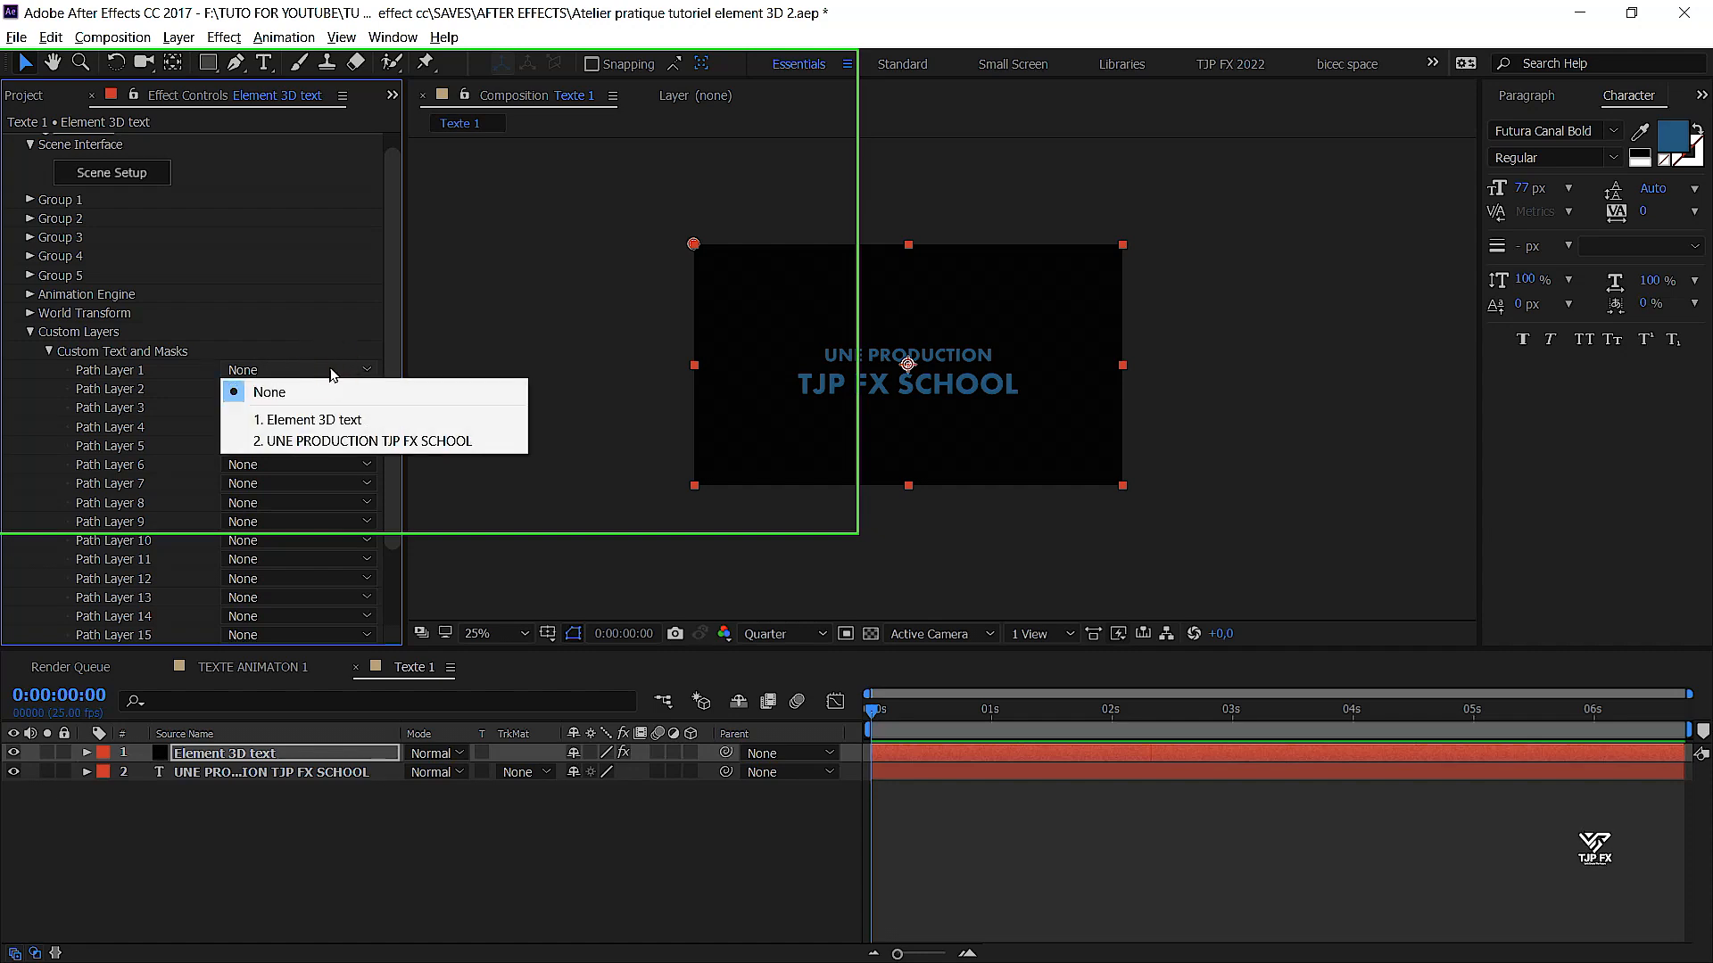
pyautogui.click(457, 441)
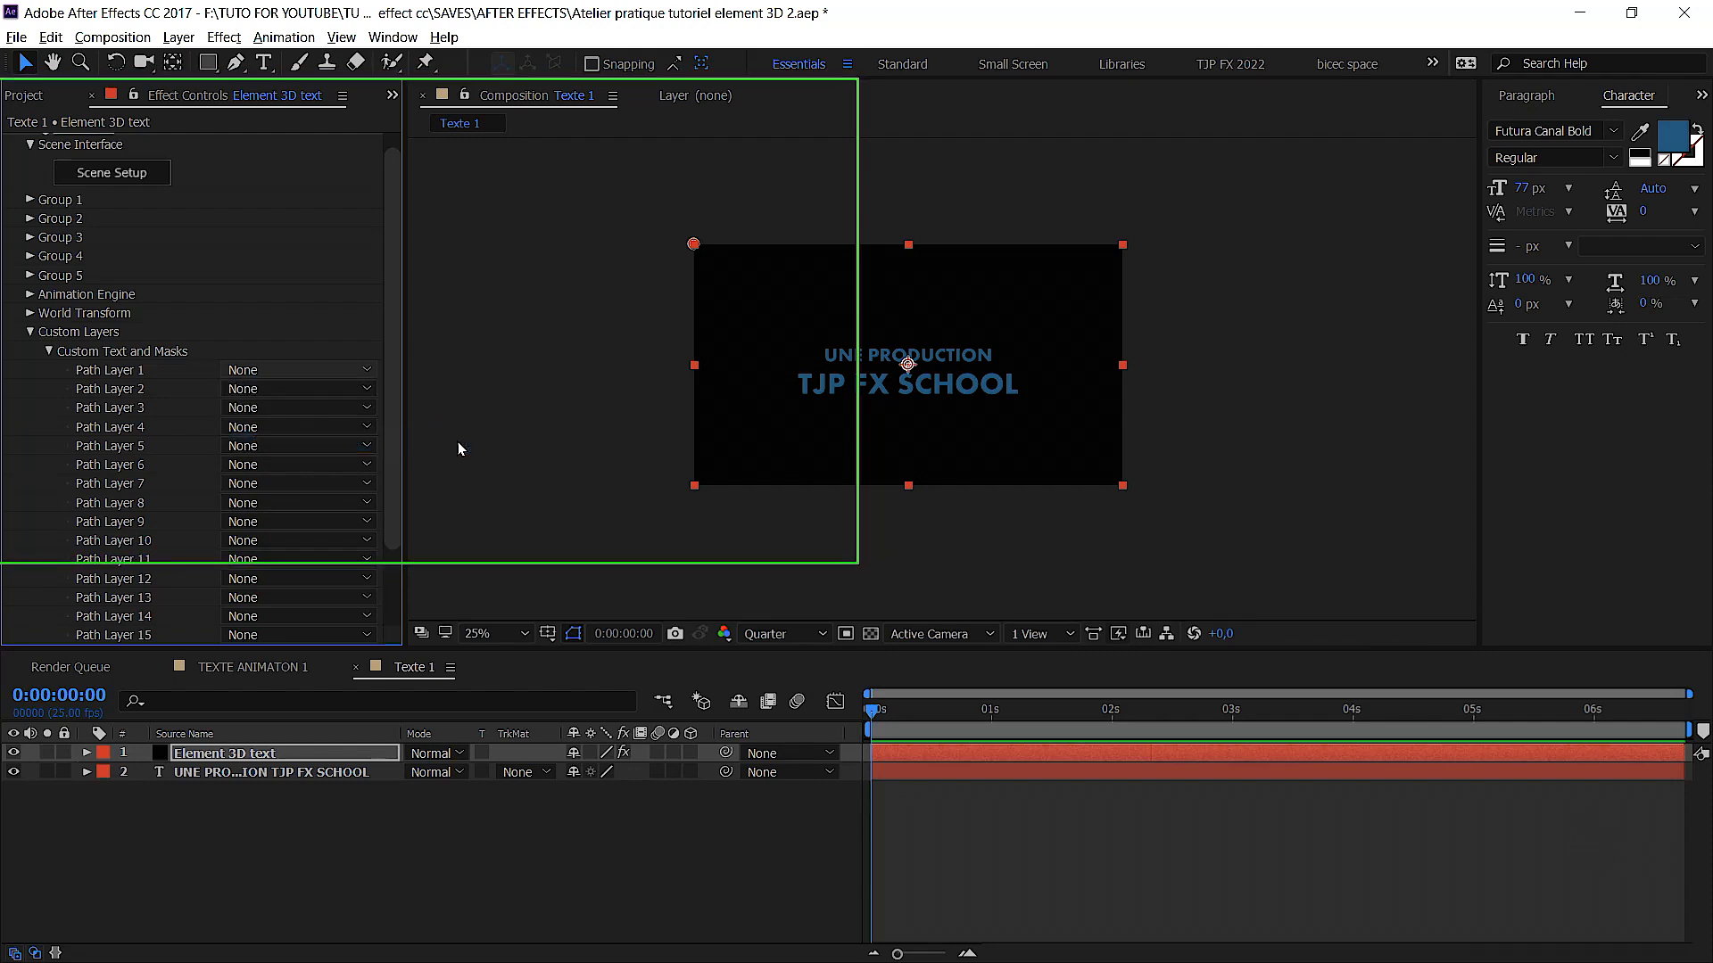
pyautogui.click(30, 332)
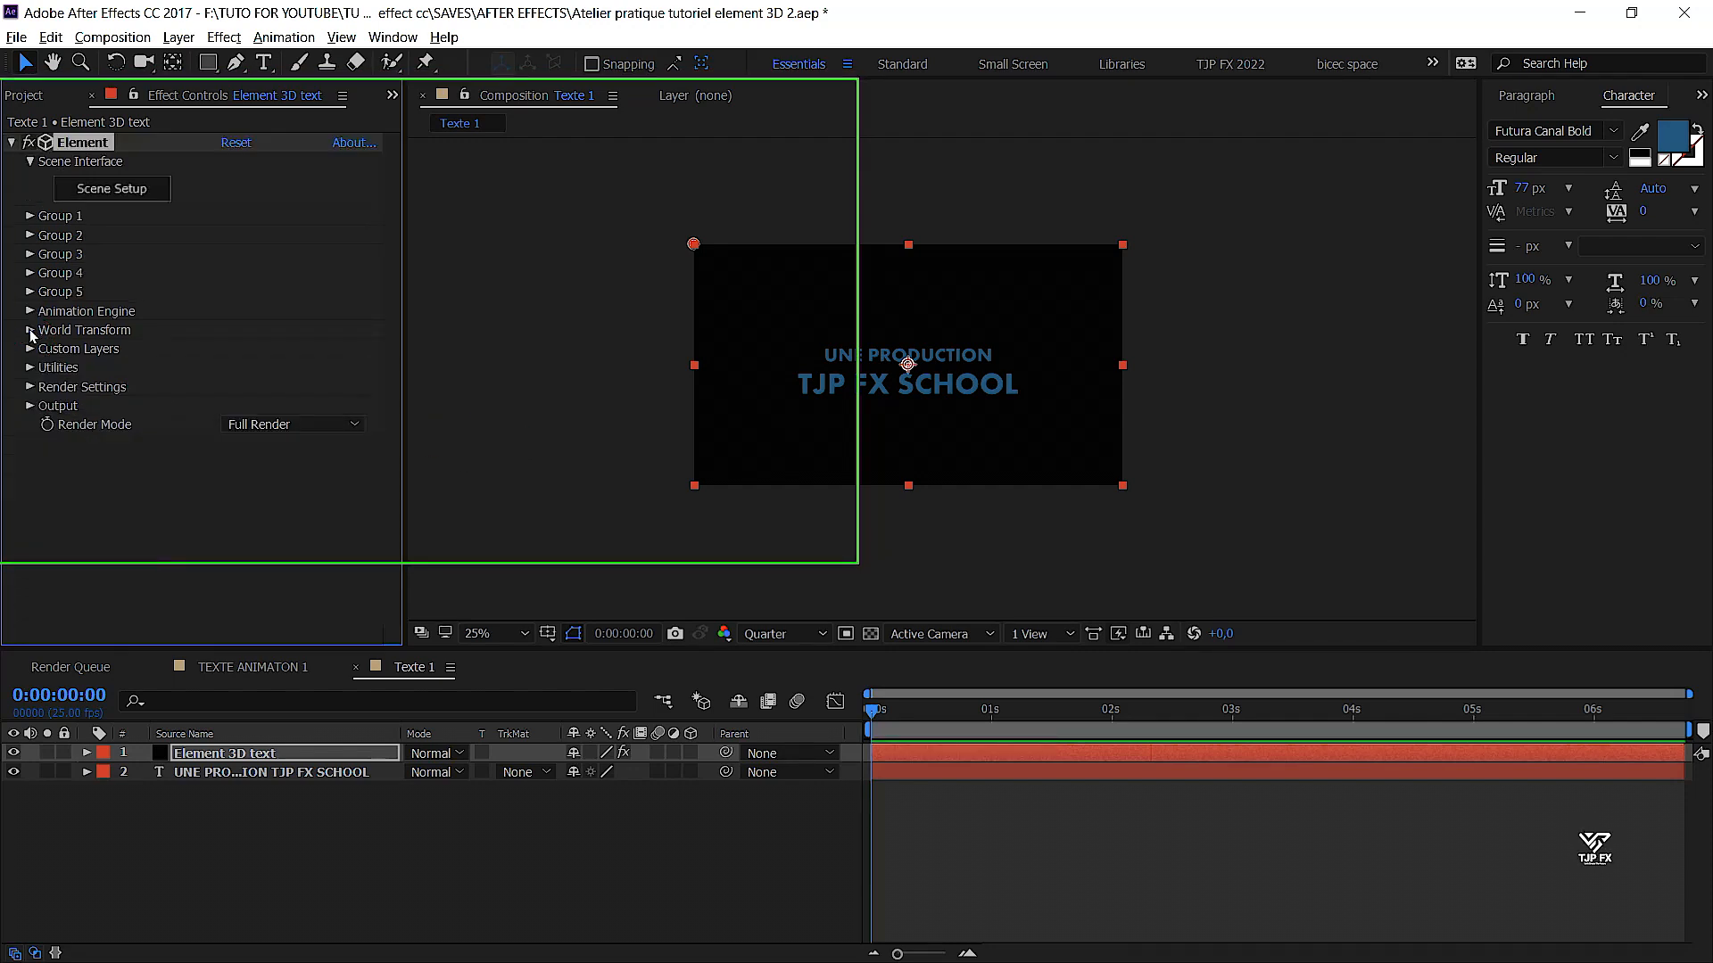
pyautogui.click(13, 773)
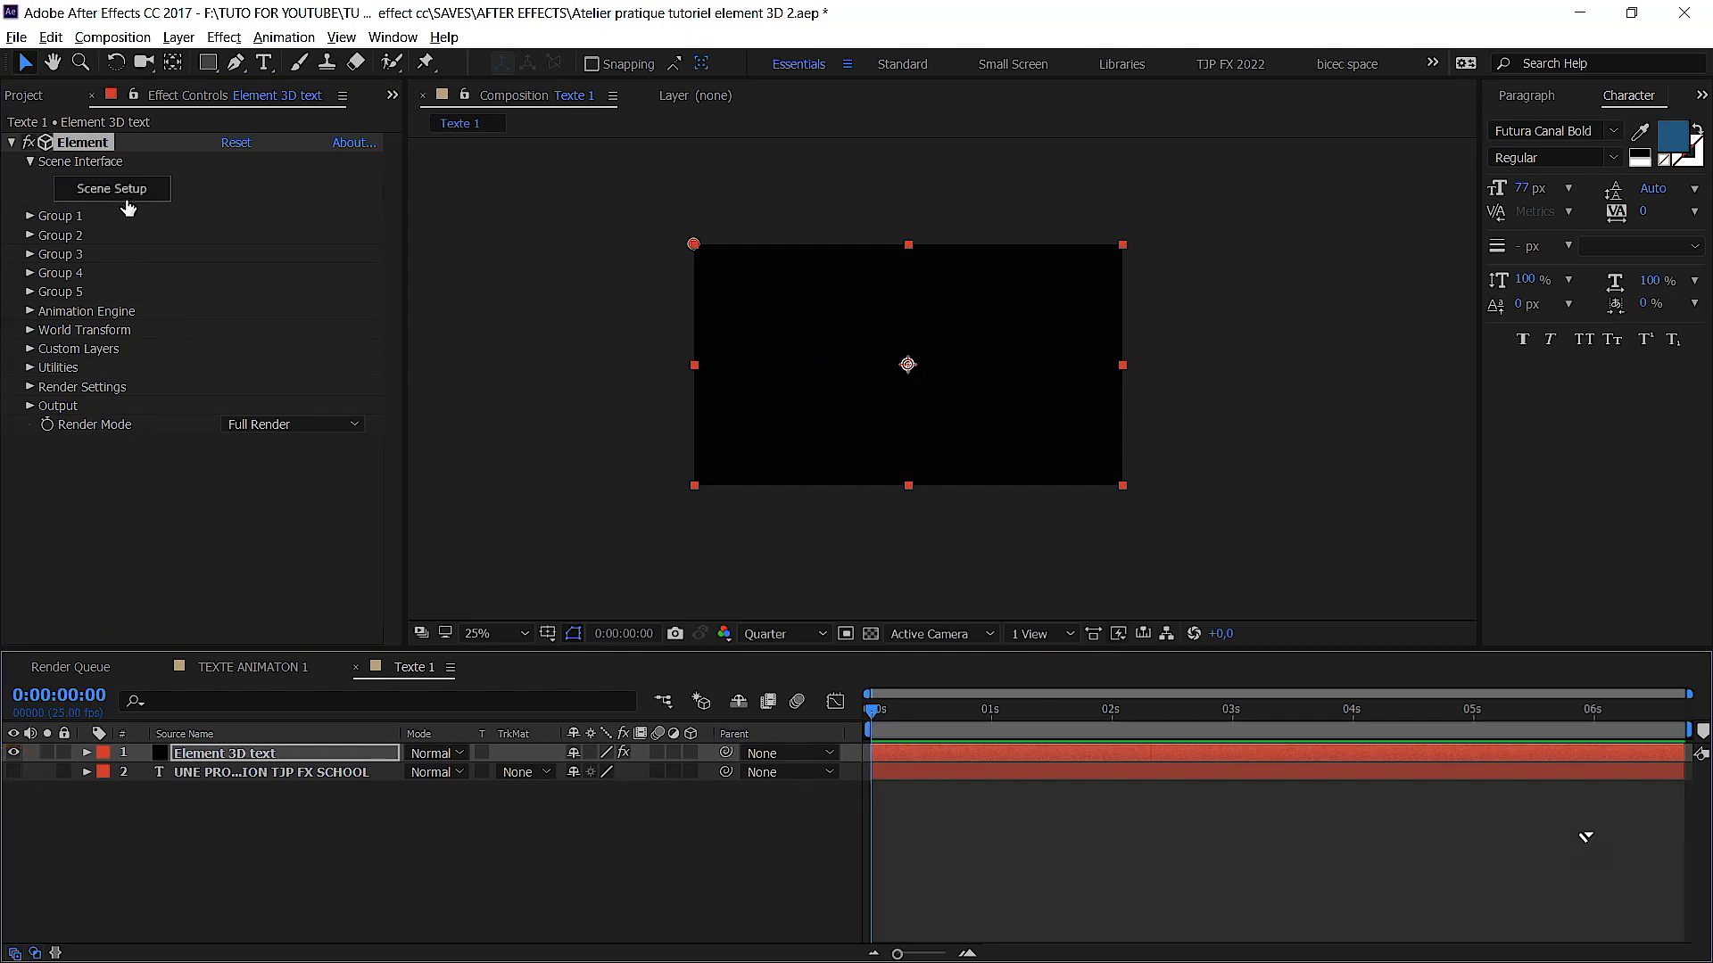
# Open Element's Scene Setup and extrude the assigned text layer into a 3D model
pyautogui.click(127, 196)
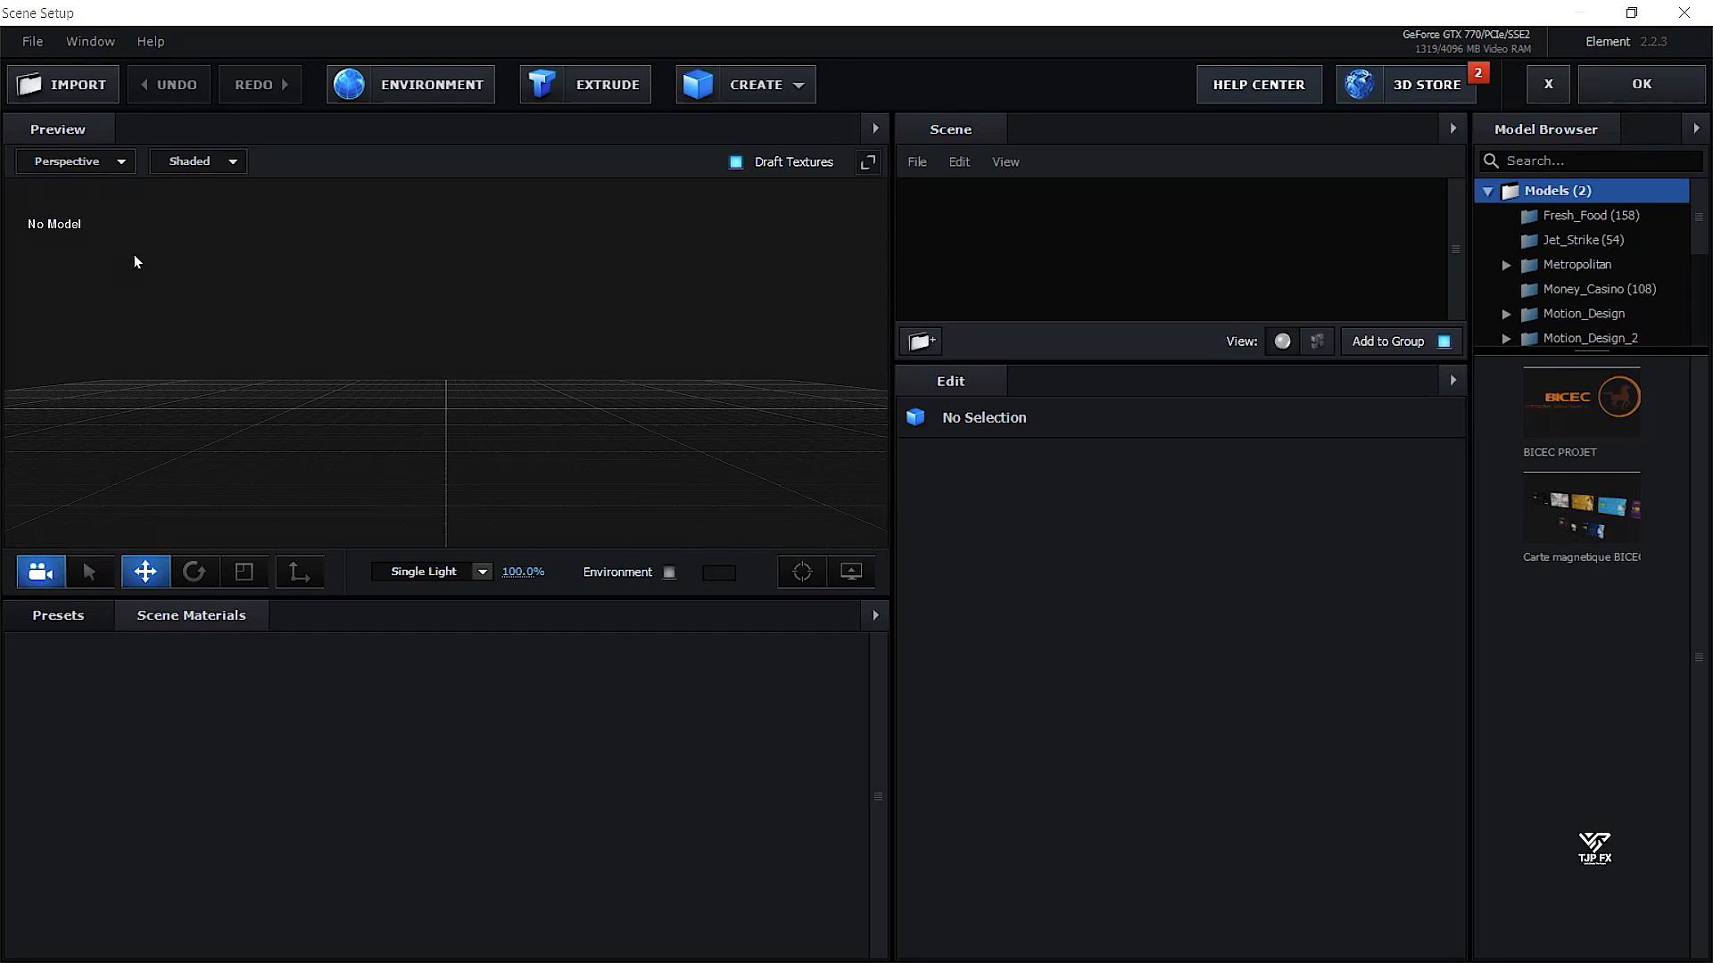
pyautogui.press('F5')
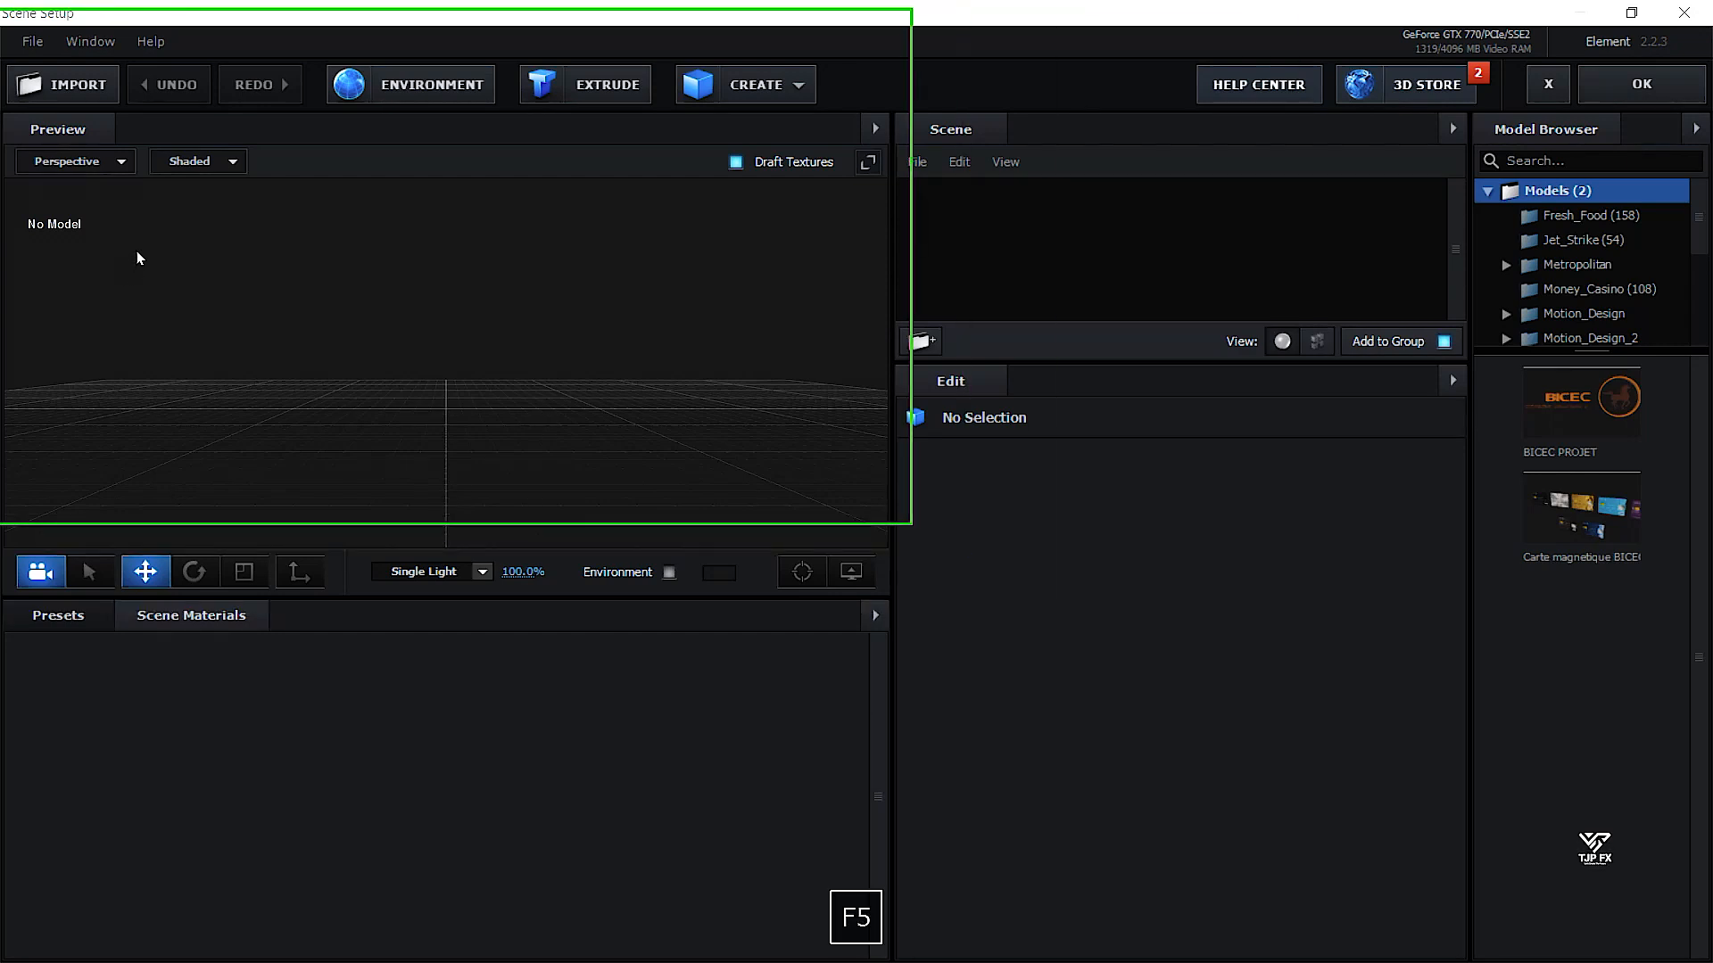
pyautogui.click(635, 93)
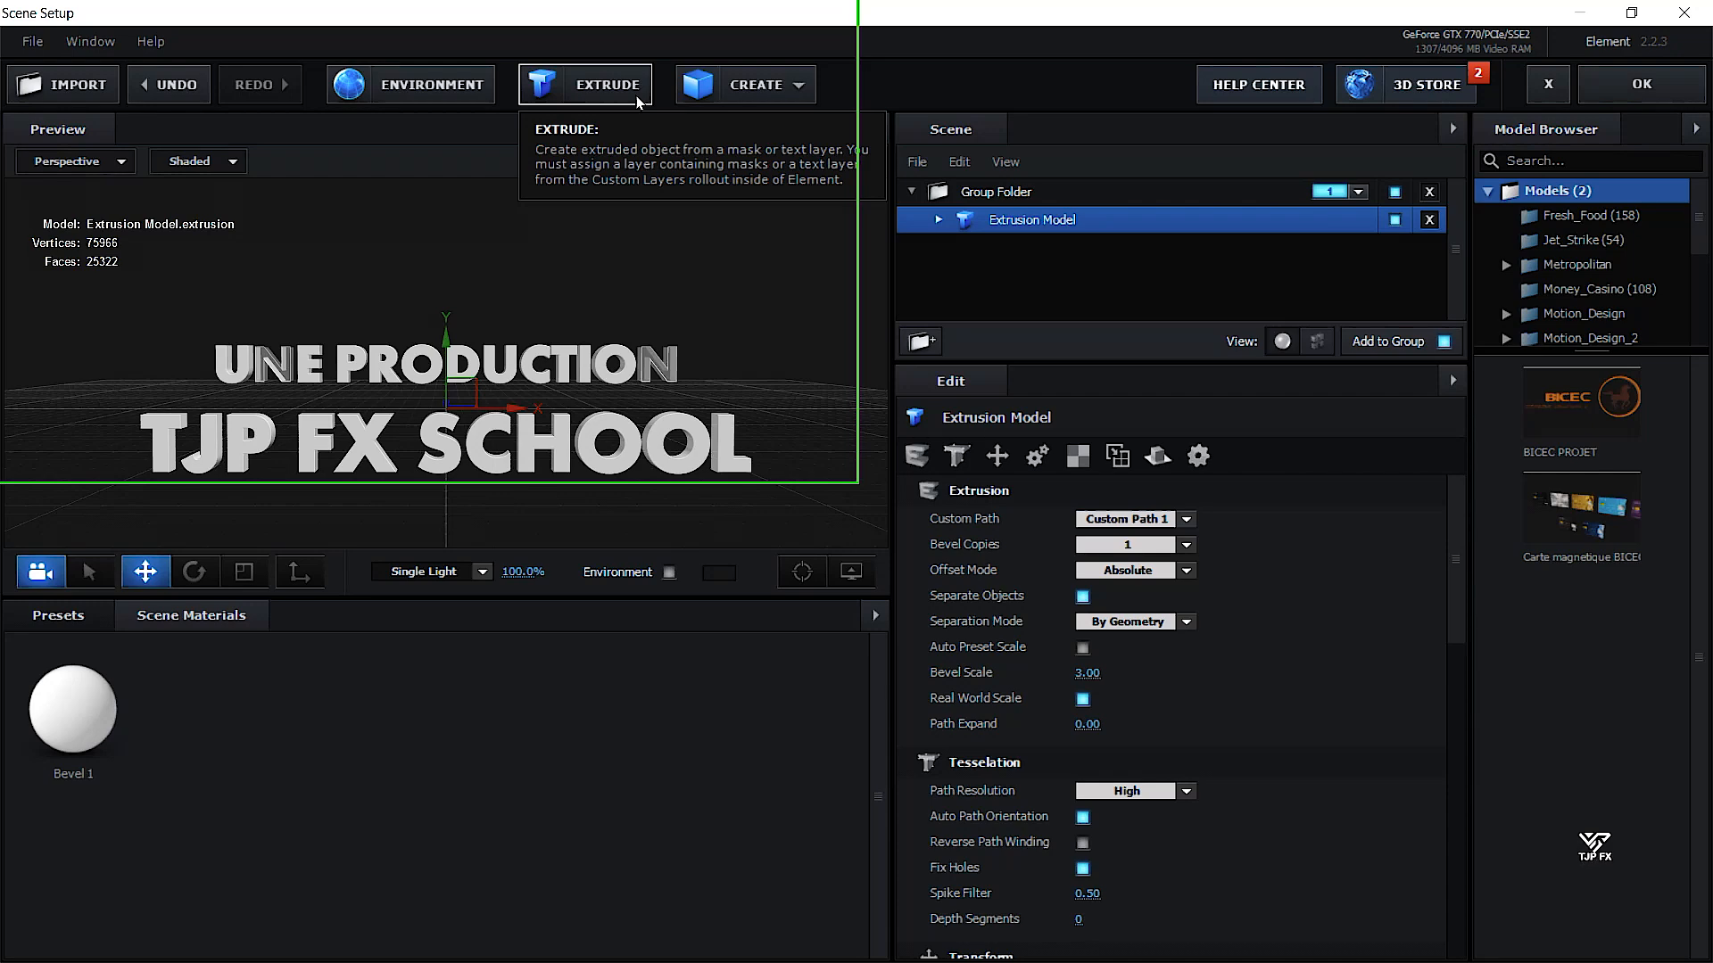
pyautogui.press('F5')
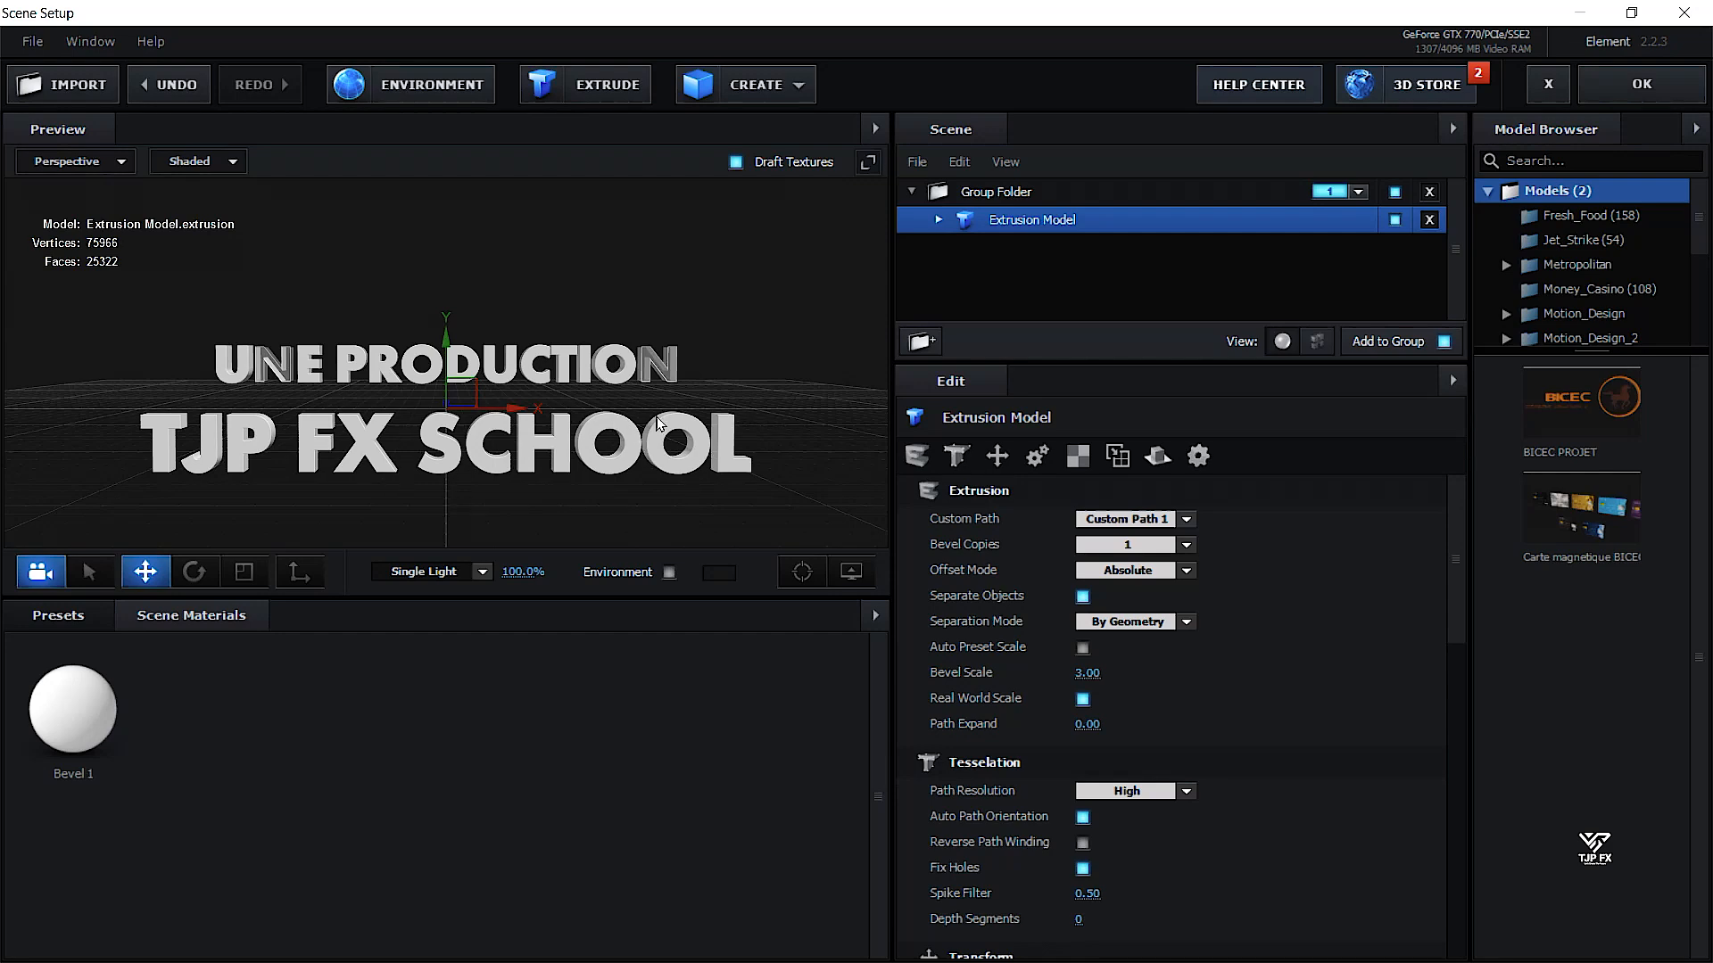
# Rename the extrusion model's Bevel 1 material as TEXTE
pyautogui.click(938, 221)
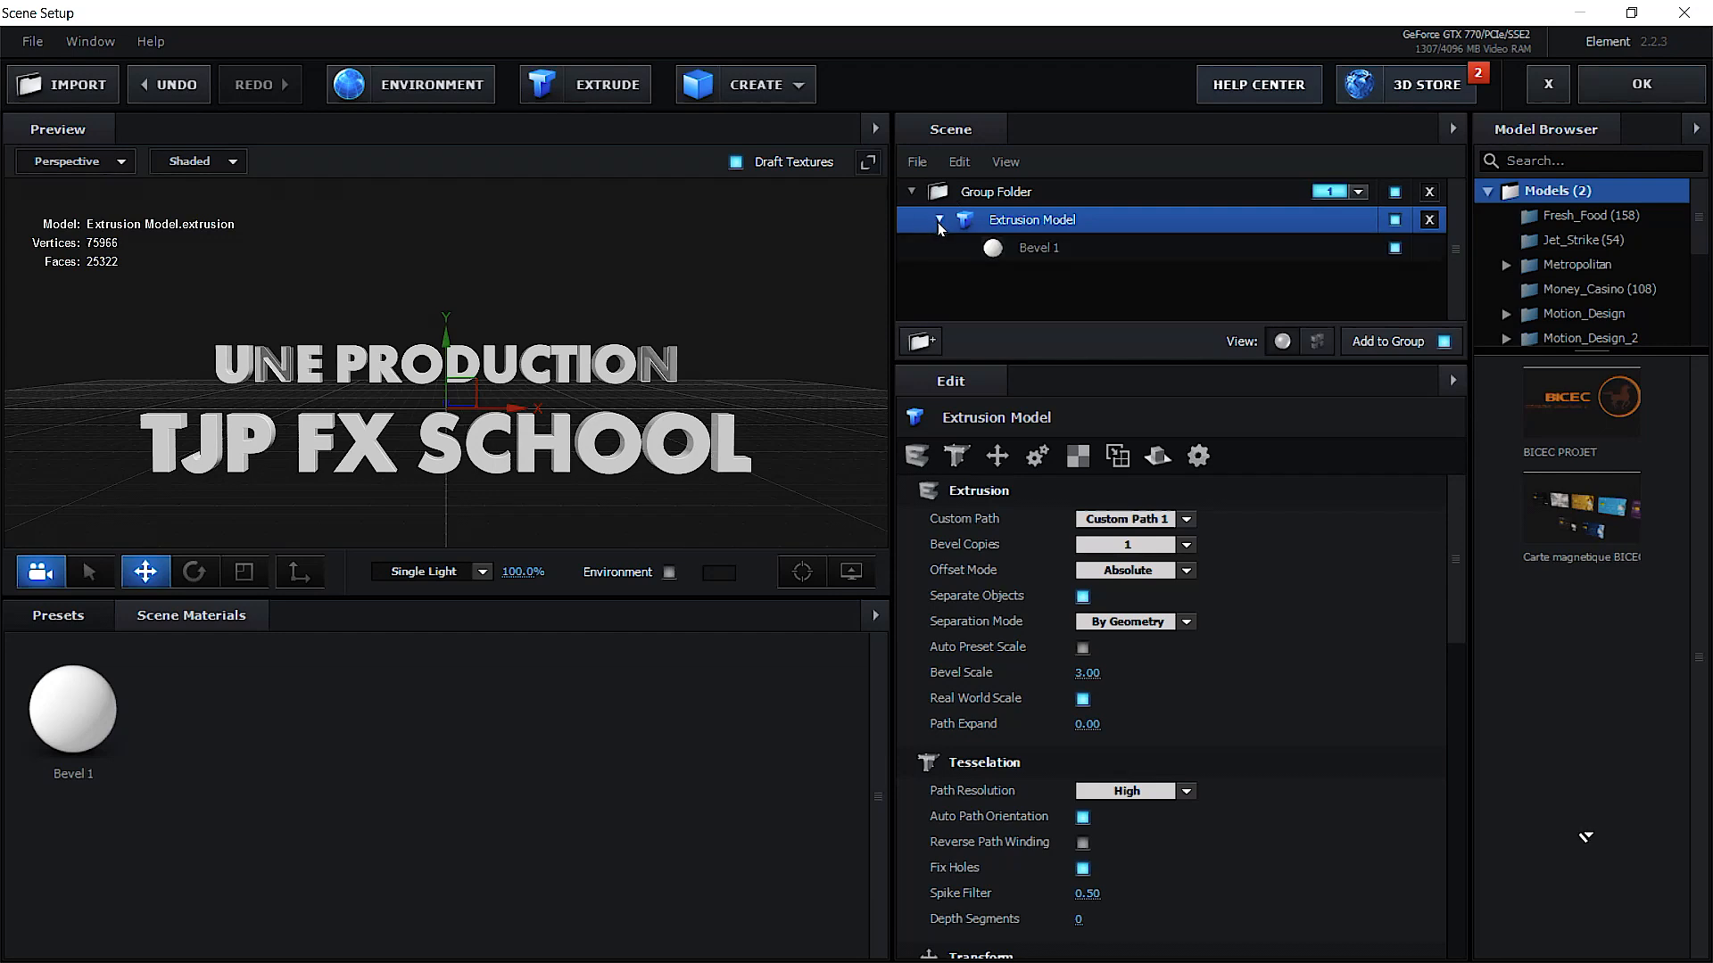
pyautogui.click(1052, 251)
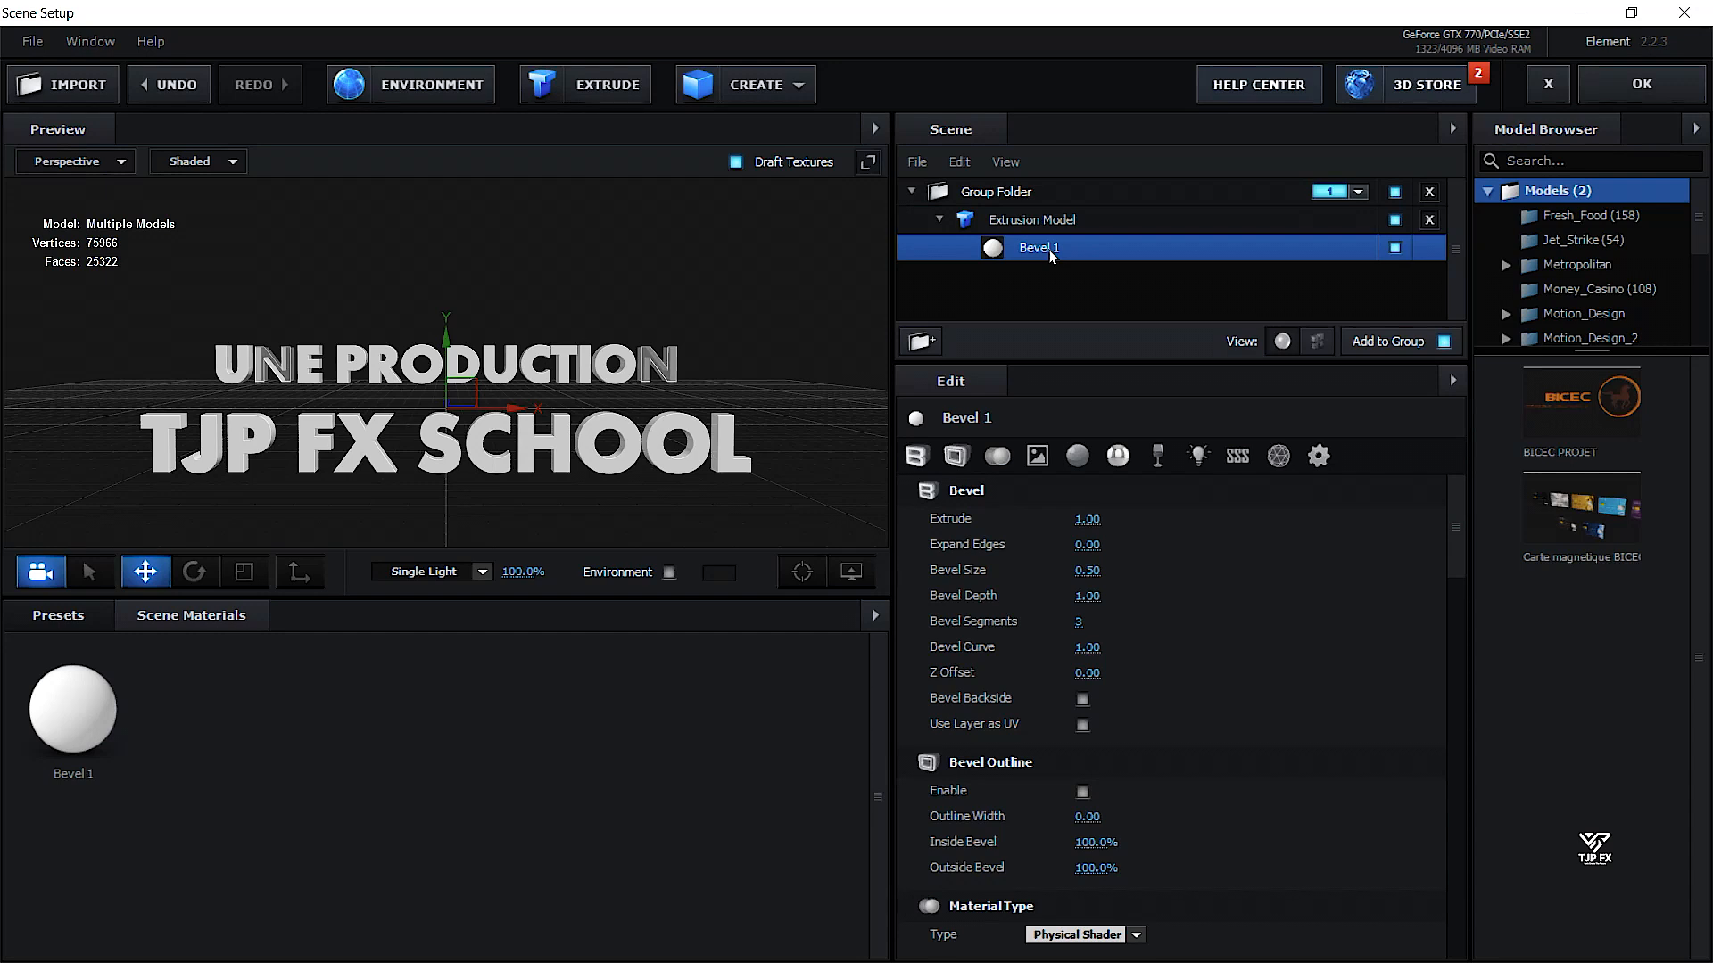
pyautogui.rightClick(1046, 253)
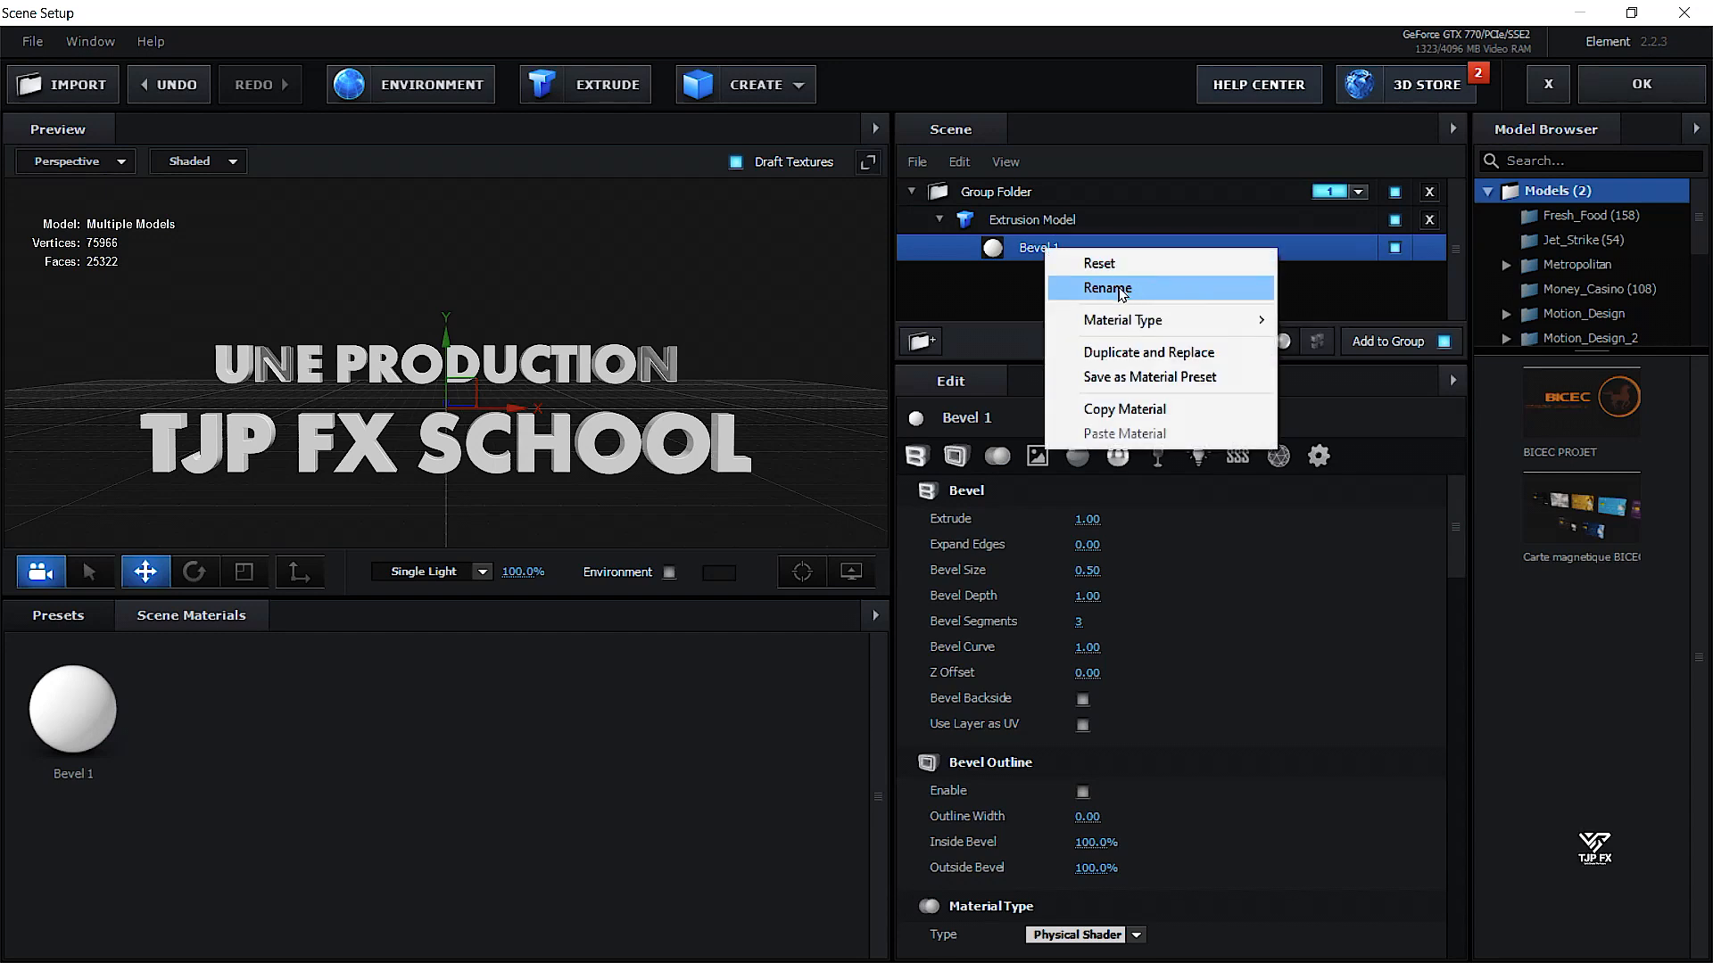
pyautogui.click(1108, 288)
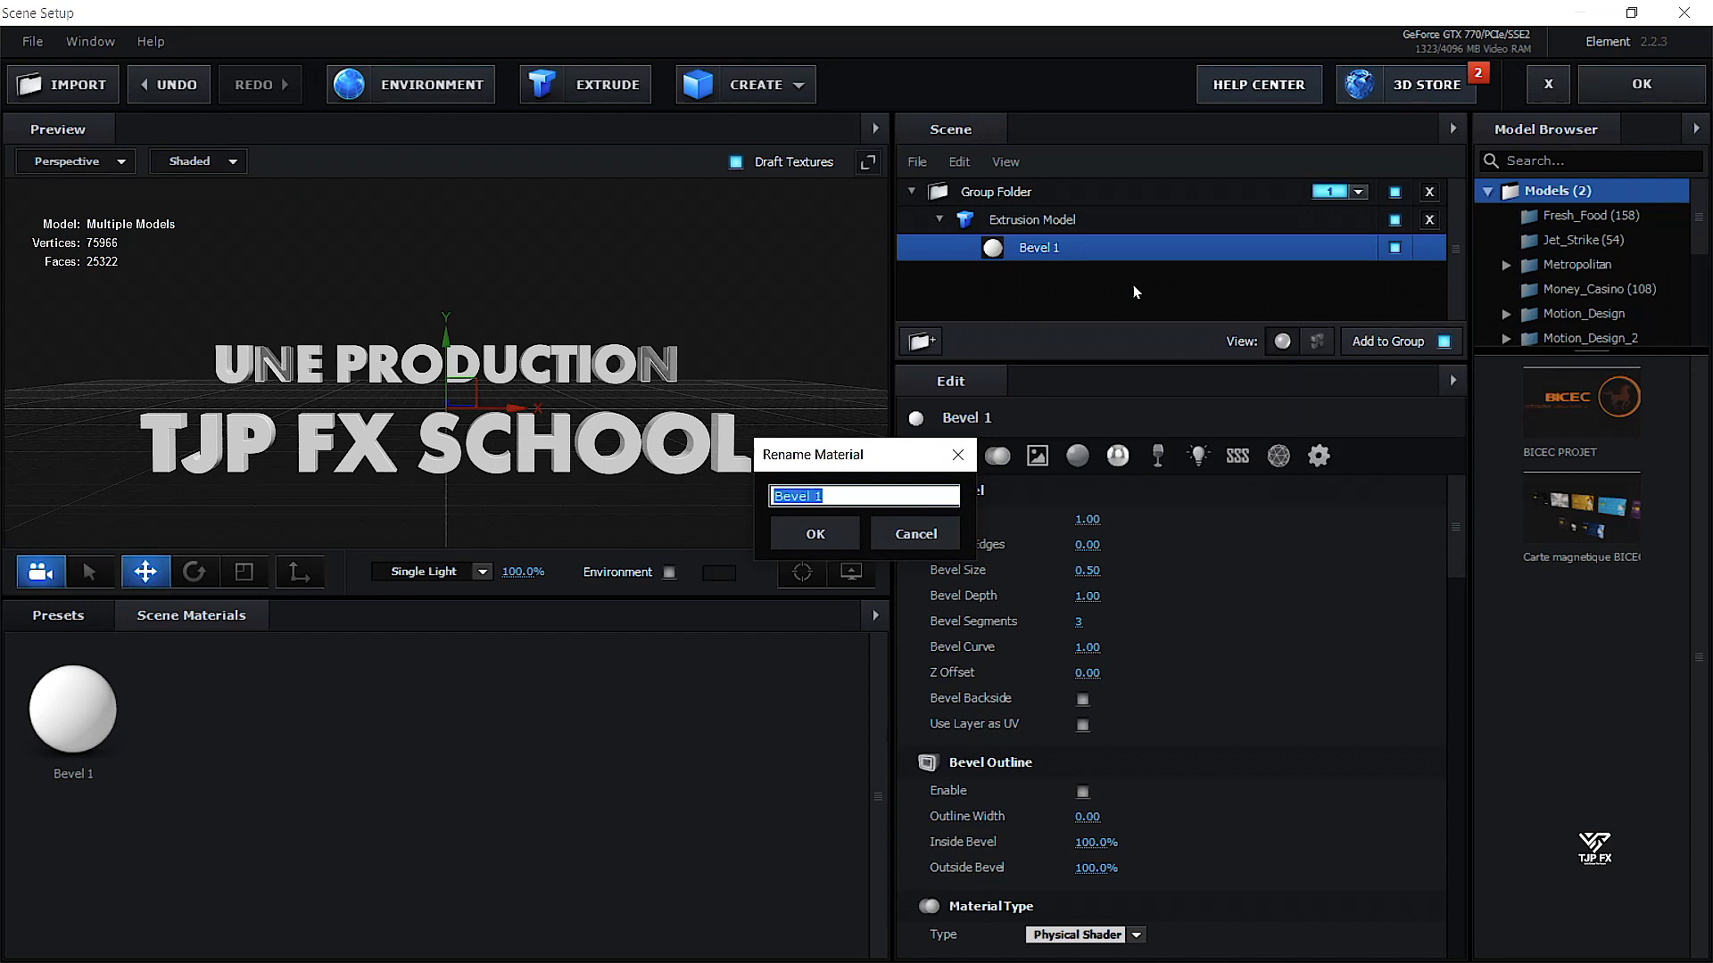
pyautogui.write('TEXTE')
pyautogui.press('Return')
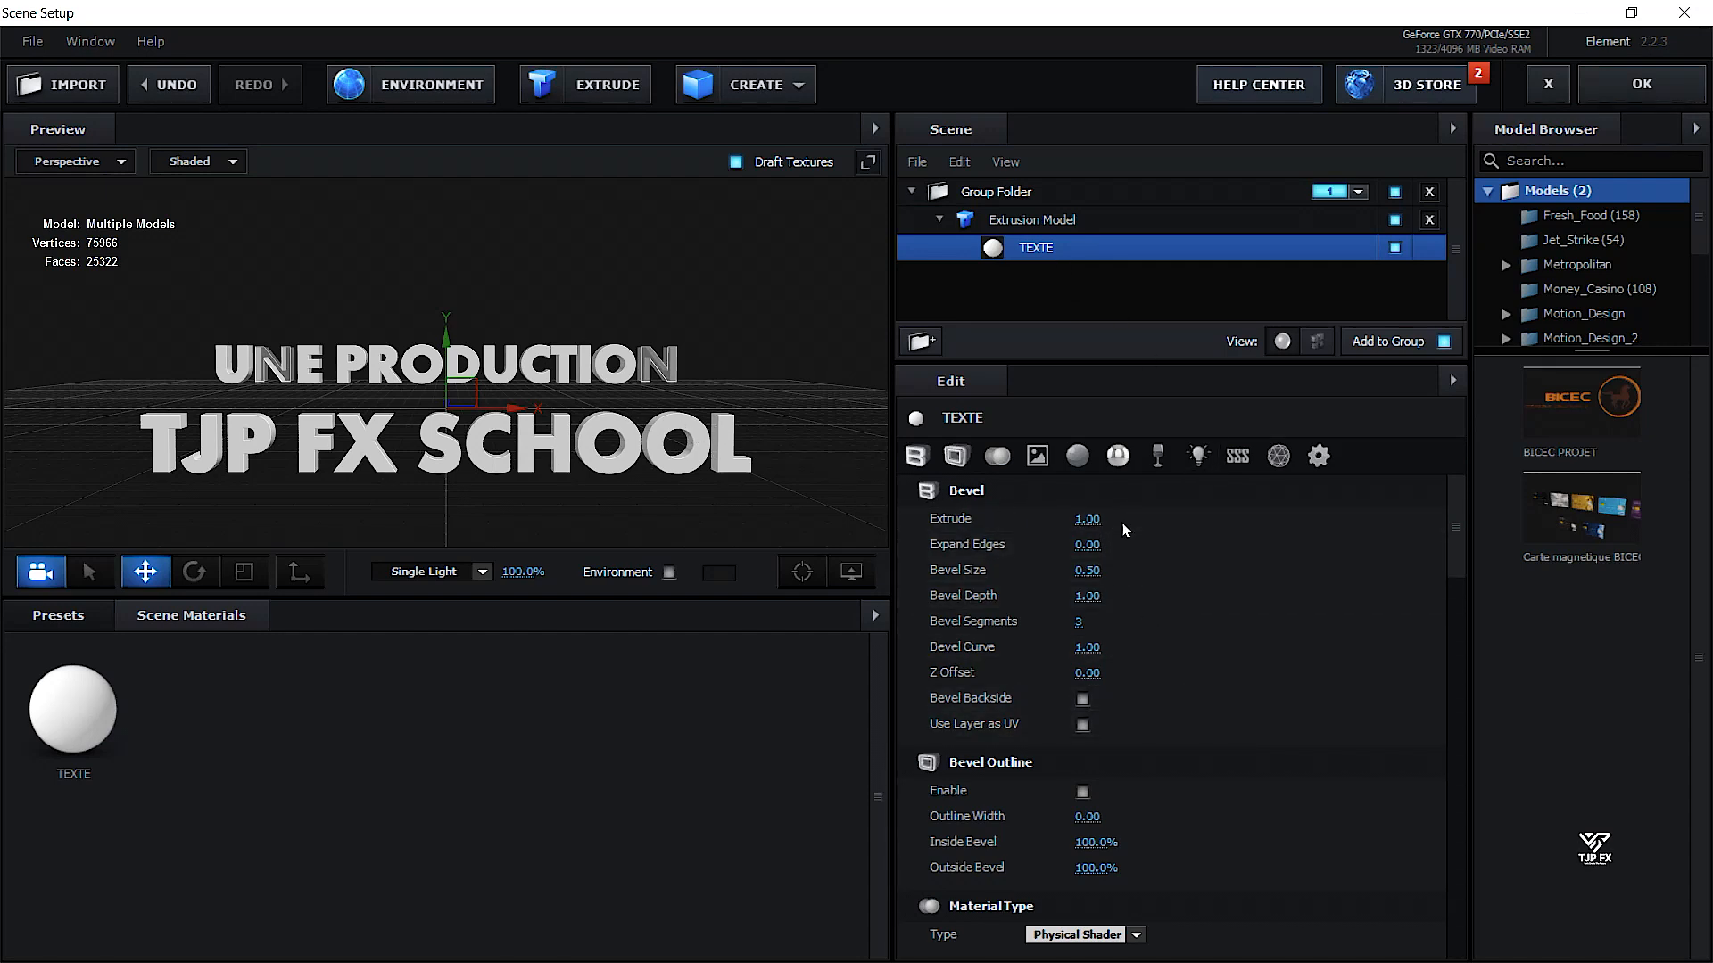
# Set the TEXTE bevel's Extrude value to 3.23 and inspect the thickened letters from several angles
pyautogui.moveTo(1089, 523); pyautogui.dragTo(1303, 518)
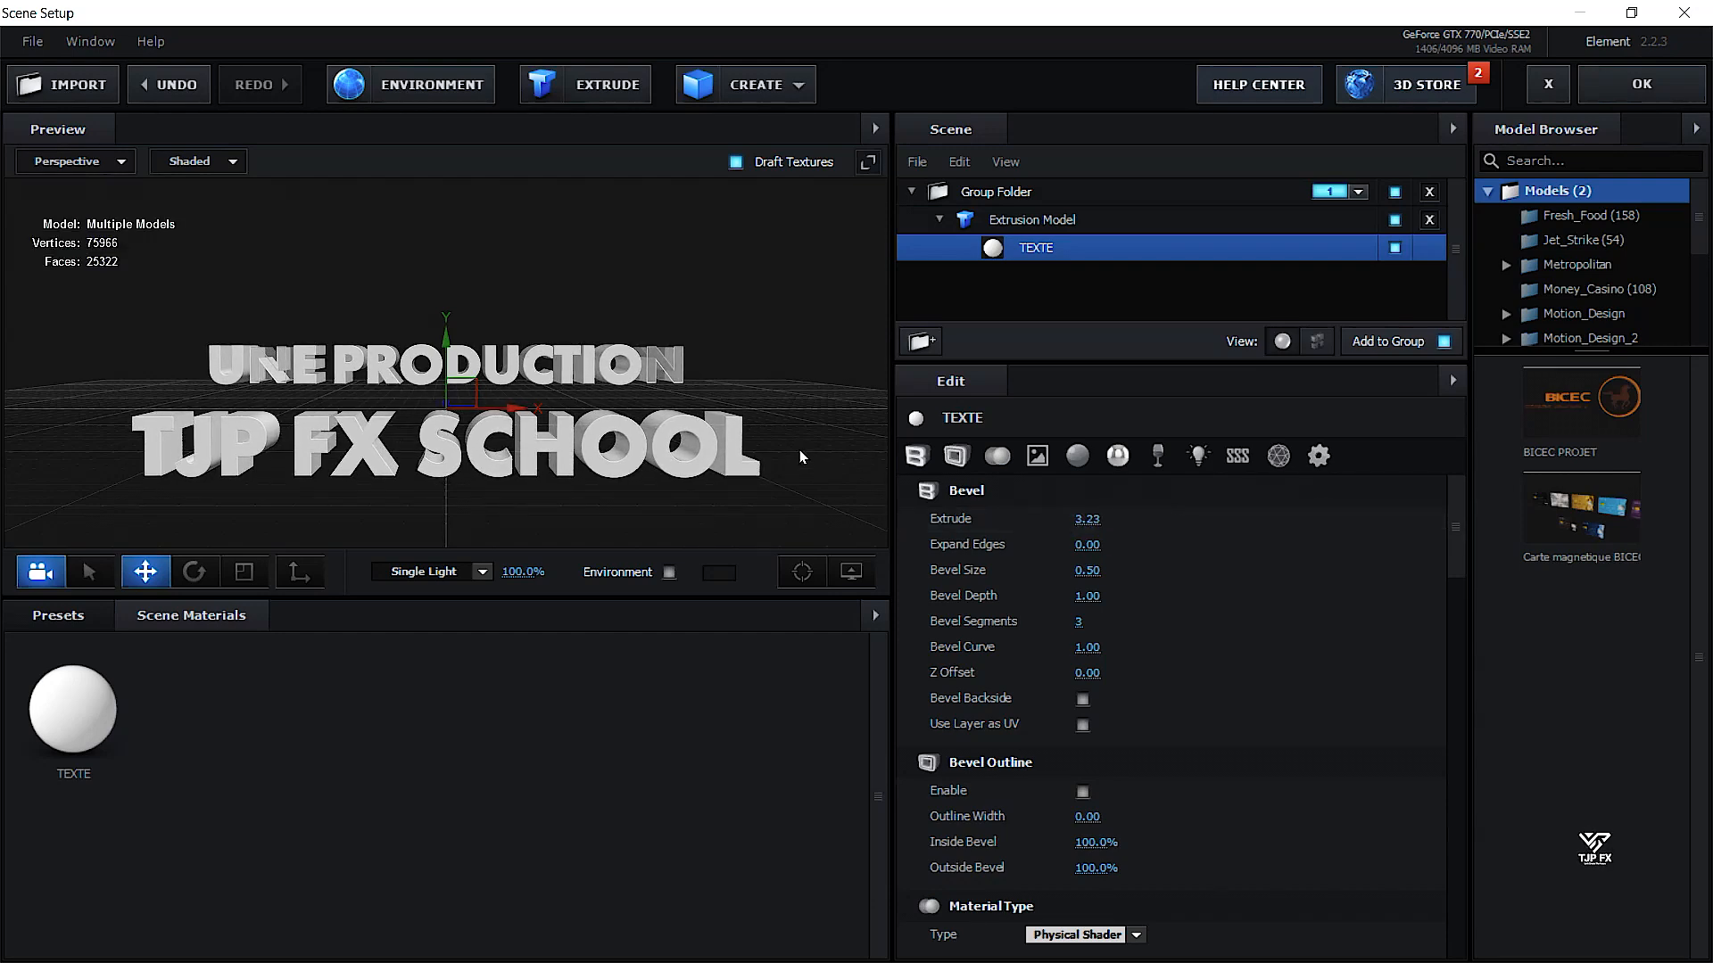
pyautogui.moveTo(797, 446); pyautogui.dragTo(608, 423)
pyautogui.moveTo(257, 389); pyautogui.dragTo(252, 364)
pyautogui.scroll(3, 187, 413)
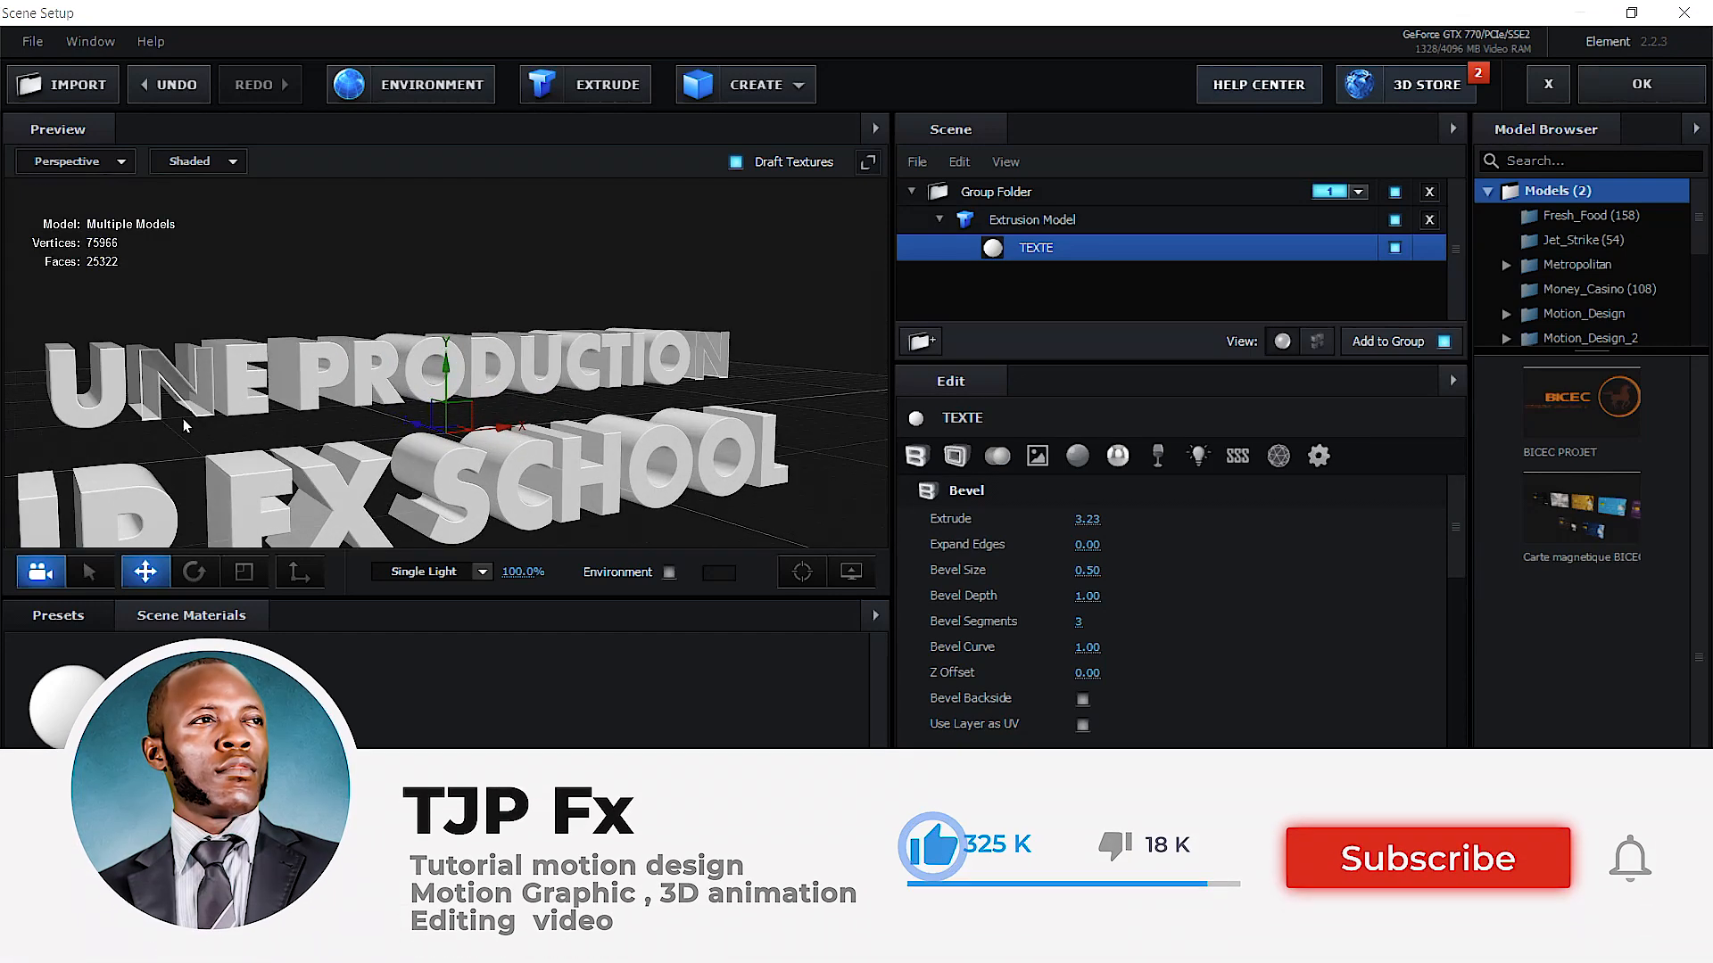
pyautogui.moveTo(262, 428); pyautogui.dragTo(384, 451)
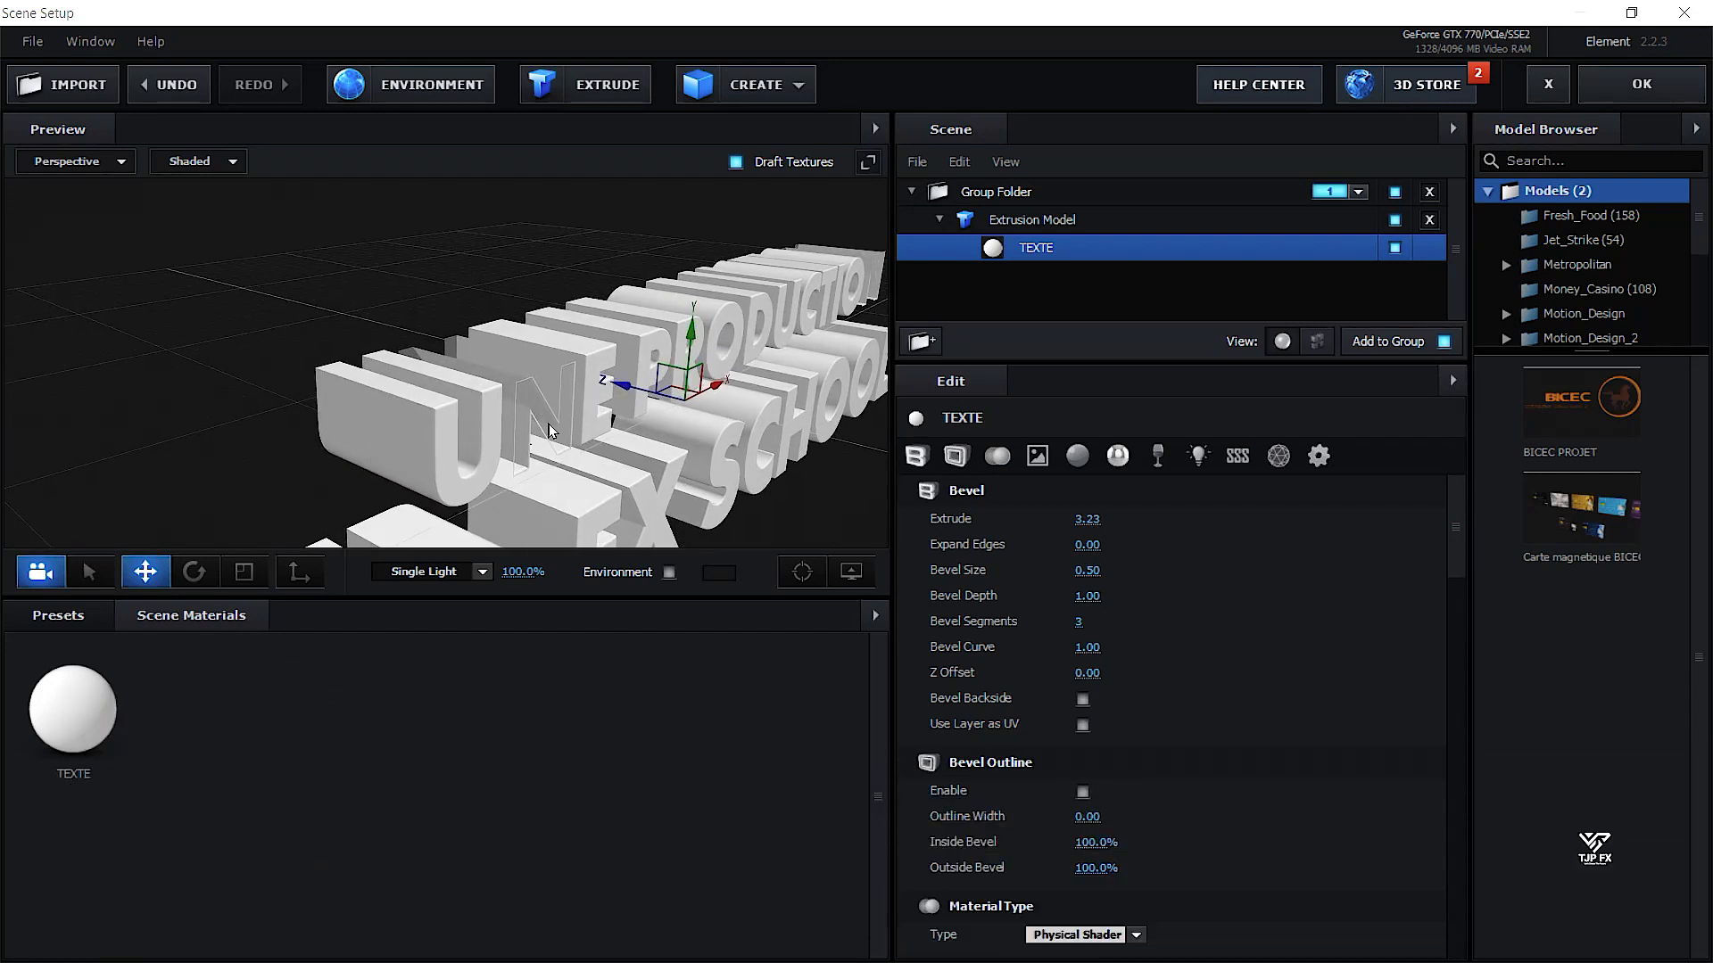
pyautogui.moveTo(563, 446); pyautogui.dragTo(500, 404)
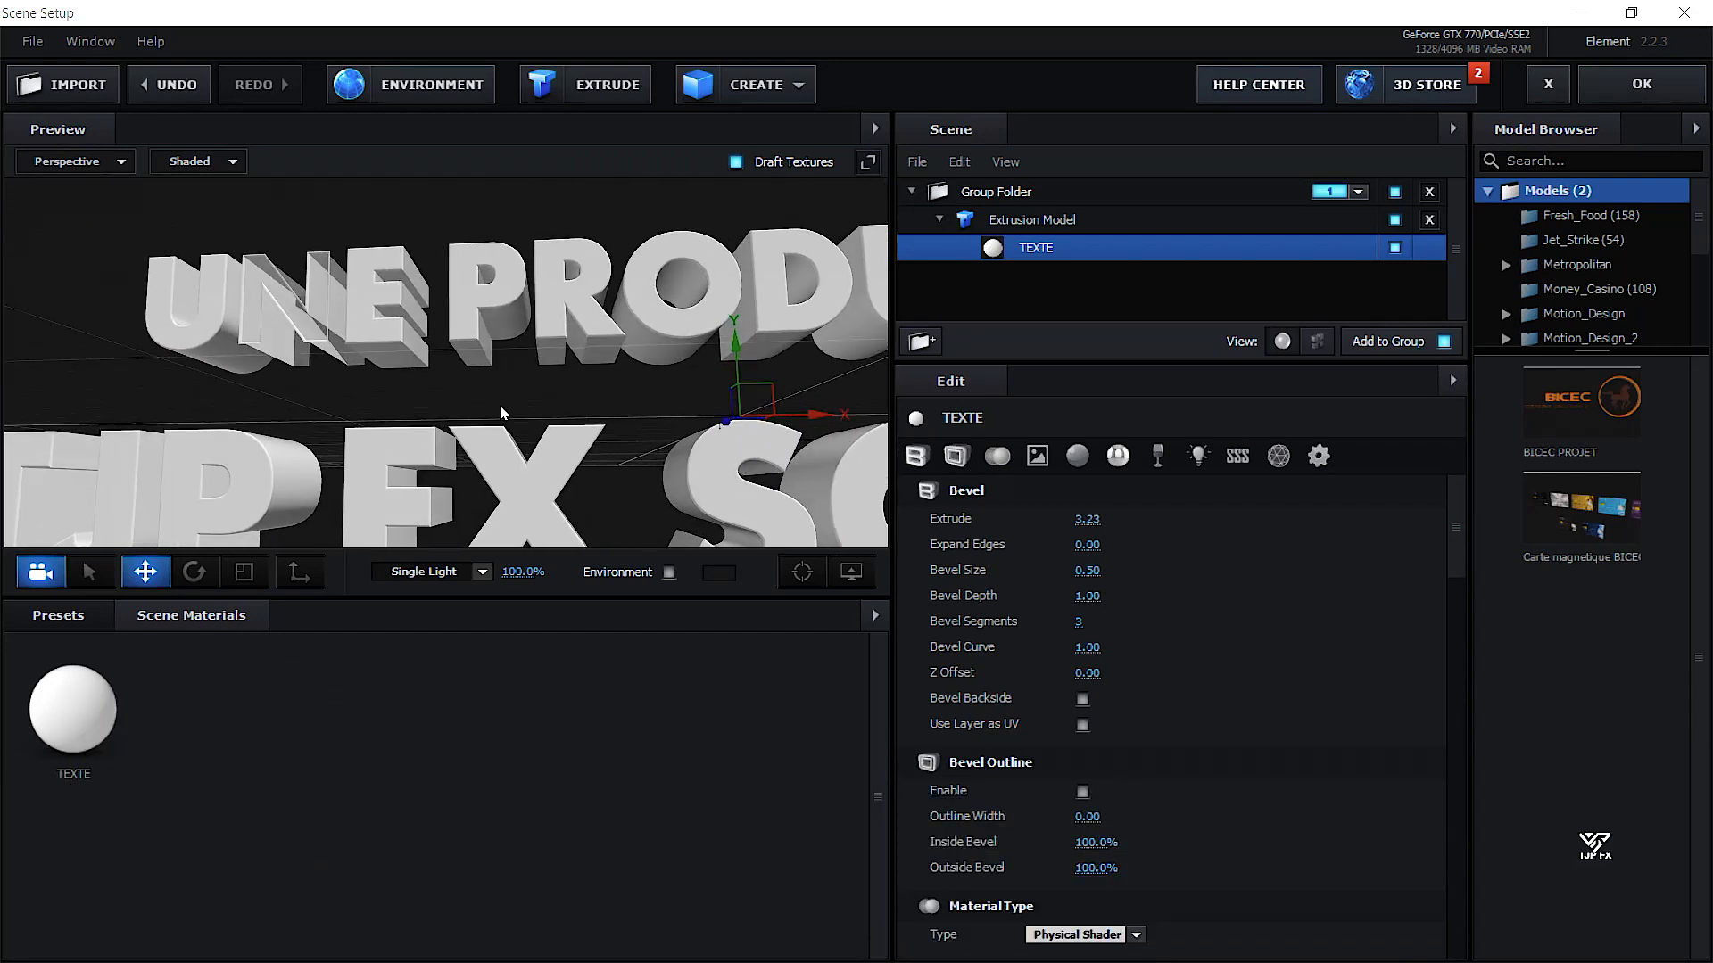
# Apply the Chrome preset from the Physical materials to the TEXTE bevel and check the result around the text
pyautogui.click(71, 624)
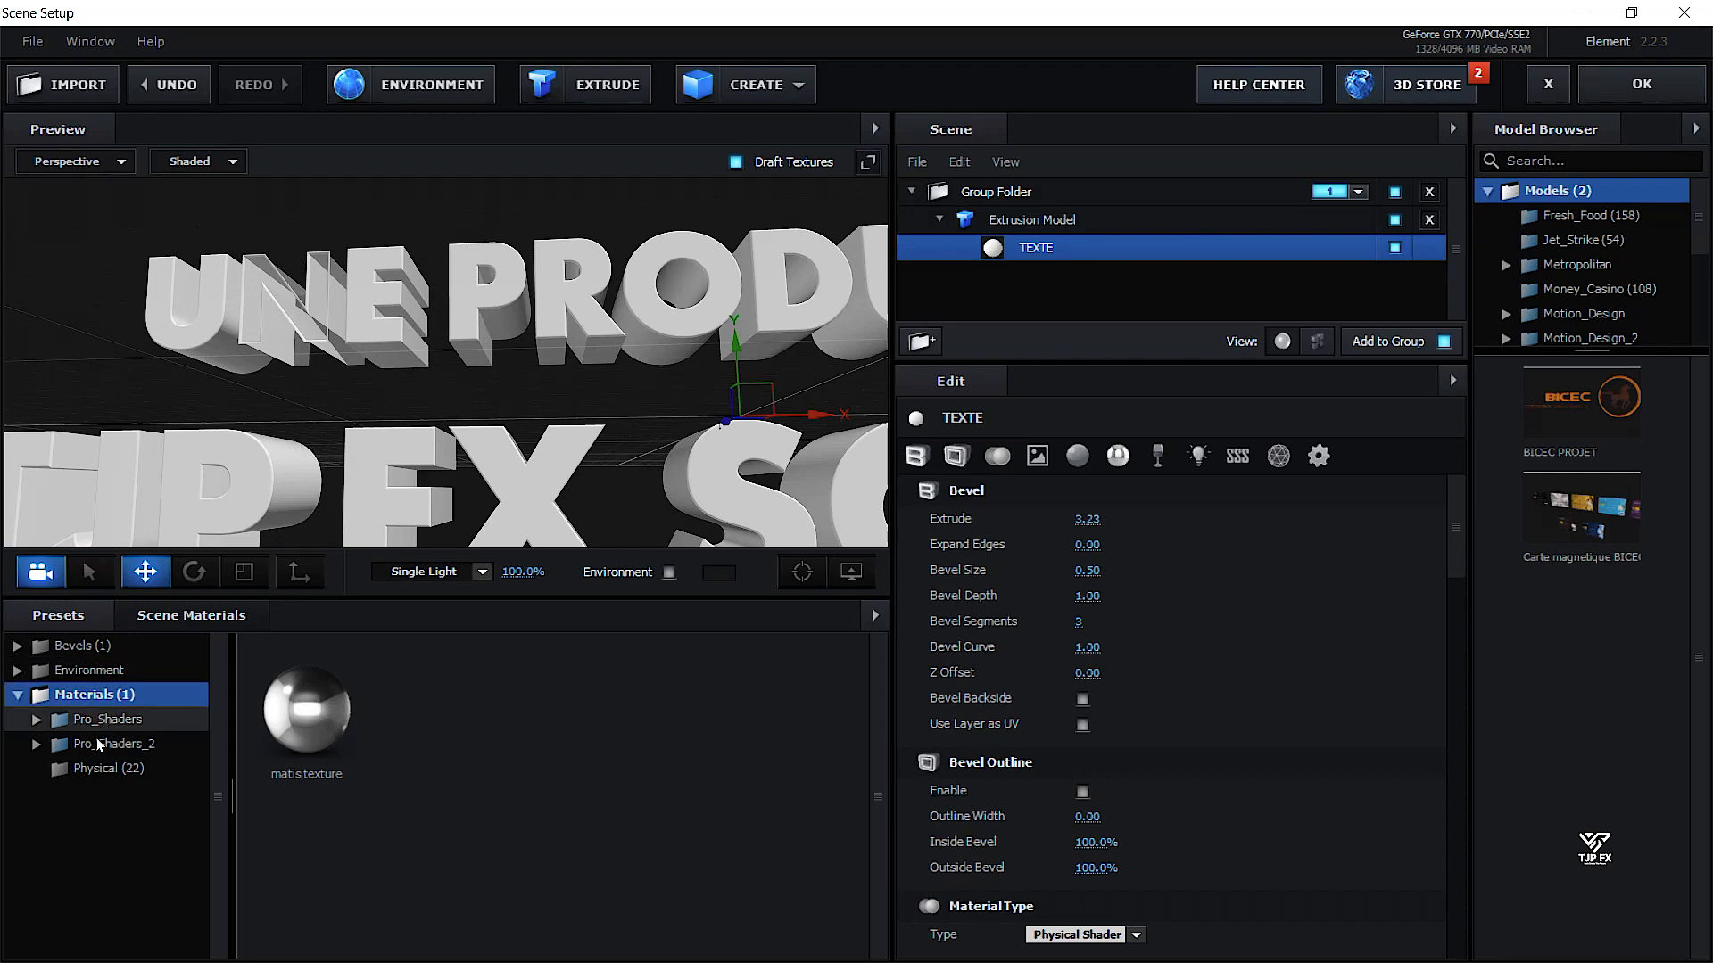
pyautogui.click(99, 769)
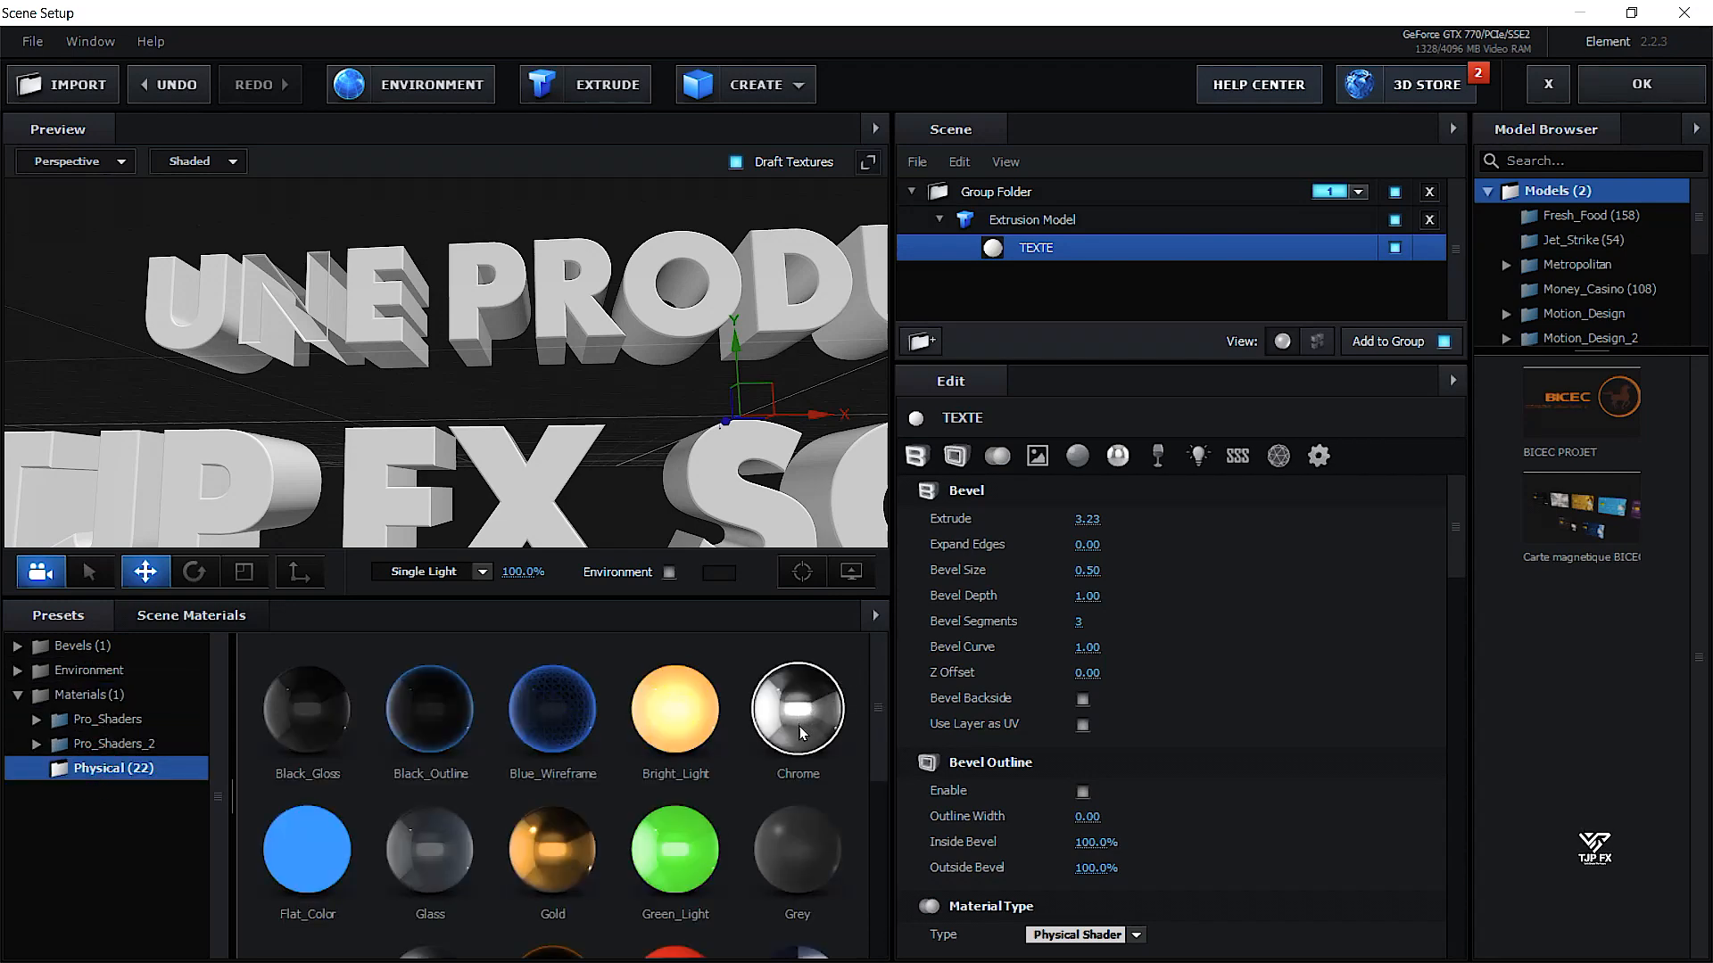
pyautogui.moveTo(801, 720); pyautogui.dragTo(1021, 255)
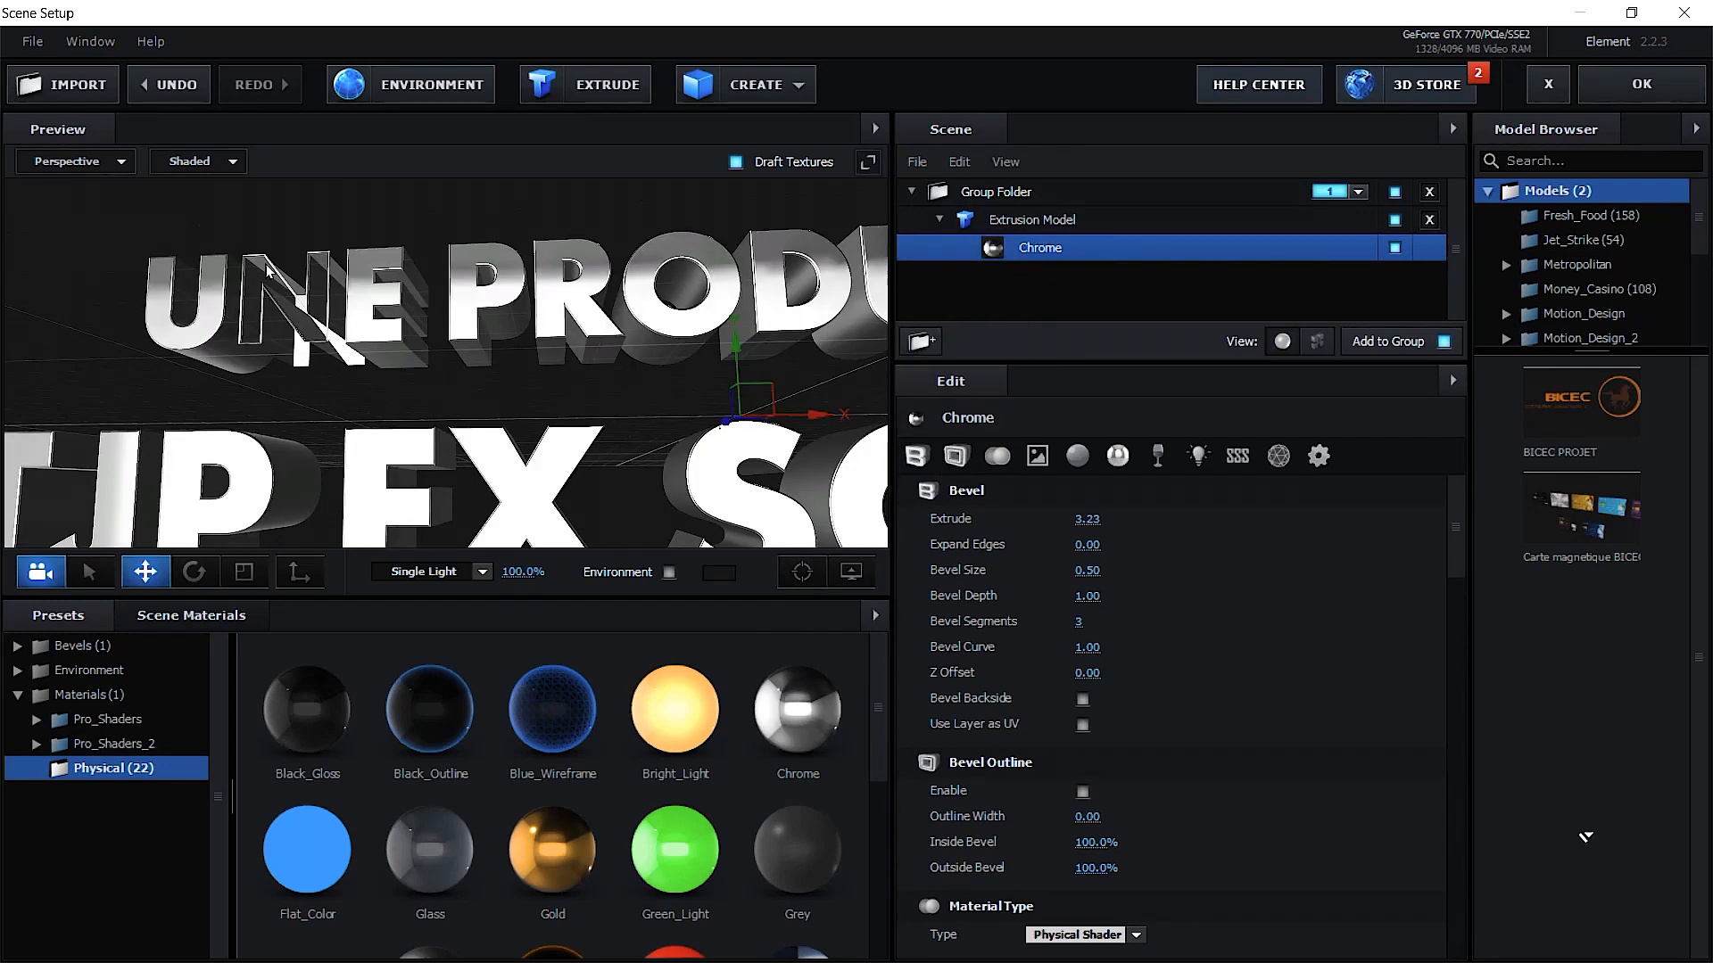
pyautogui.moveTo(271, 367); pyautogui.dragTo(438, 384)
pyautogui.moveTo(628, 409); pyautogui.dragTo(590, 304)
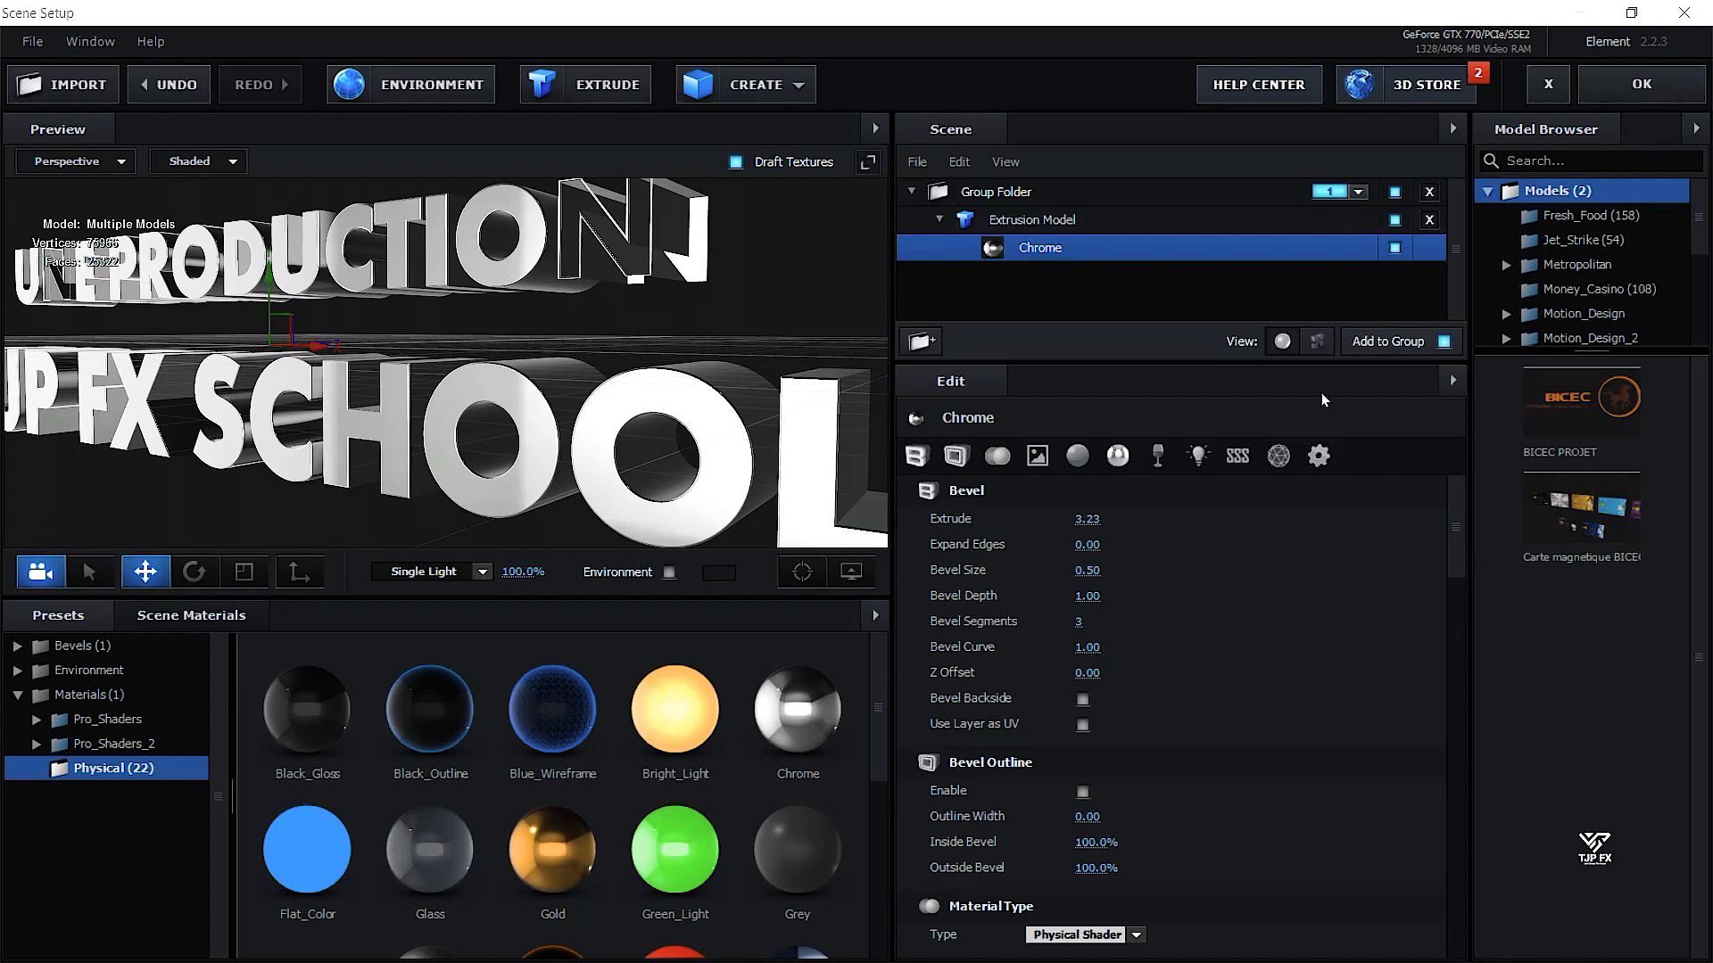
# Enable Draw Backfaces in the Chrome material's advanced settings and accept the scene setup
pyautogui.click(1319, 456)
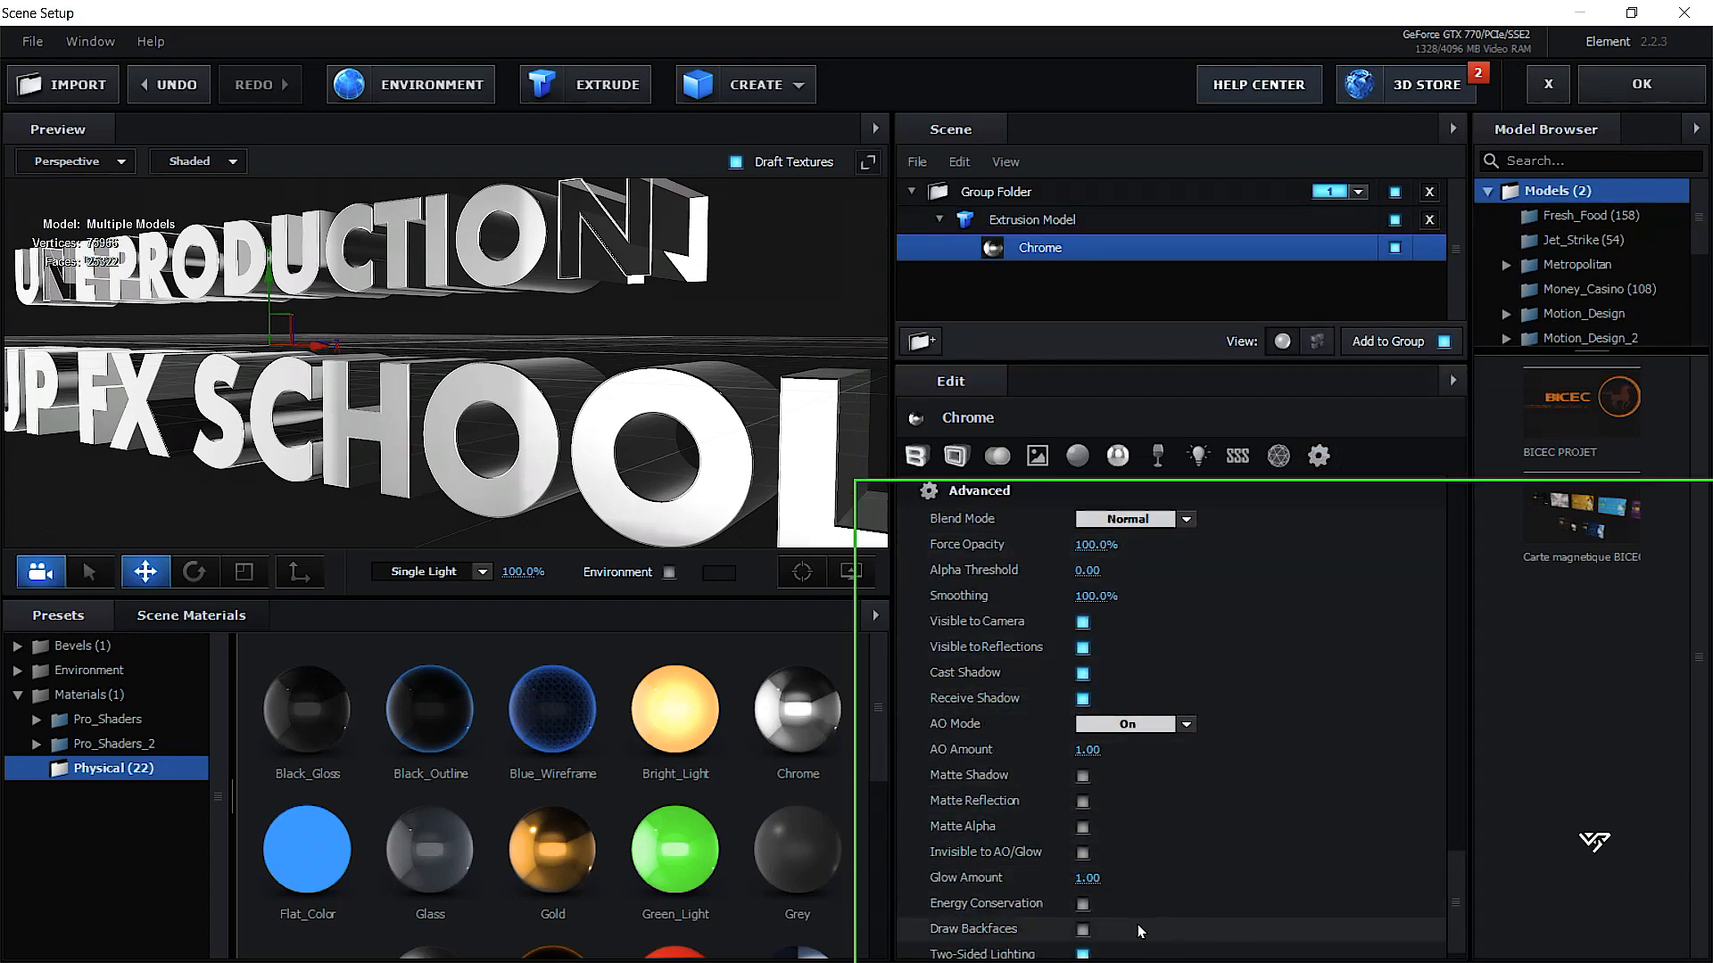
pyautogui.click(1082, 930)
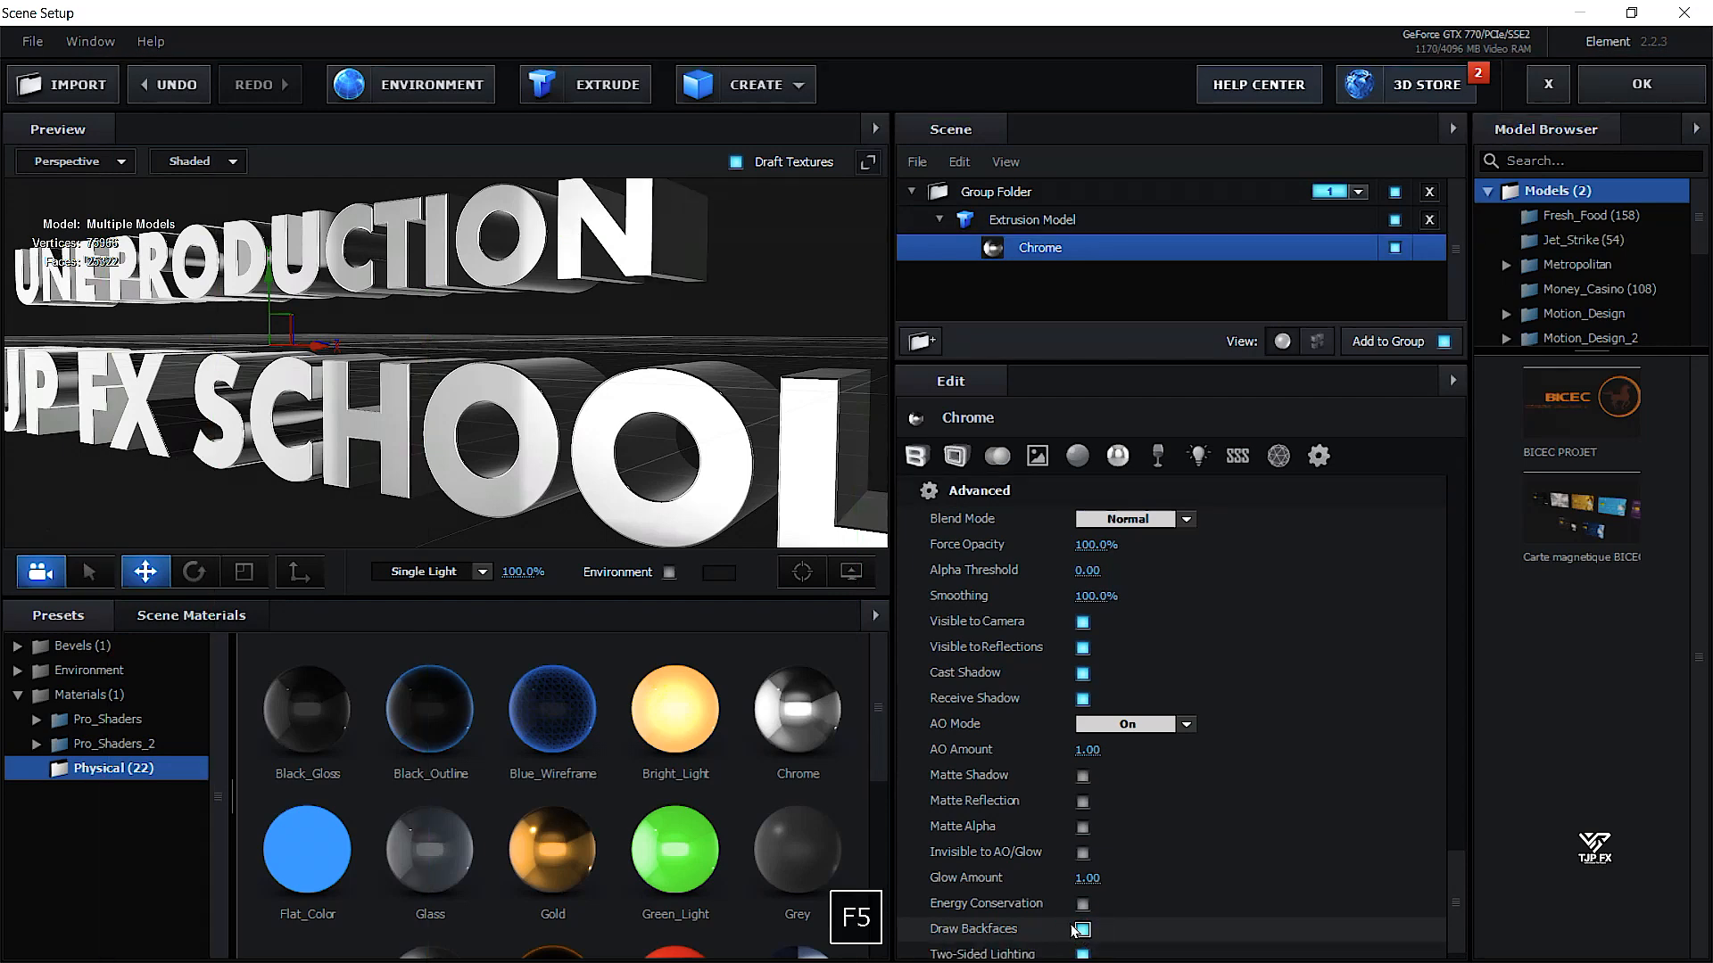
pyautogui.moveTo(238, 291); pyautogui.dragTo(389, 368)
pyautogui.moveTo(241, 392)
pyautogui.mouseDown()
pyautogui.moveTo(329, 389)
pyautogui.moveTo(484, 442)
pyautogui.moveTo(443, 406)
pyautogui.moveTo(319, 394)
pyautogui.moveTo(196, 410)
pyautogui.moveTo(245, 384)
pyautogui.moveTo(373, 366)
pyautogui.moveTo(250, 382)
pyautogui.mouseUp()
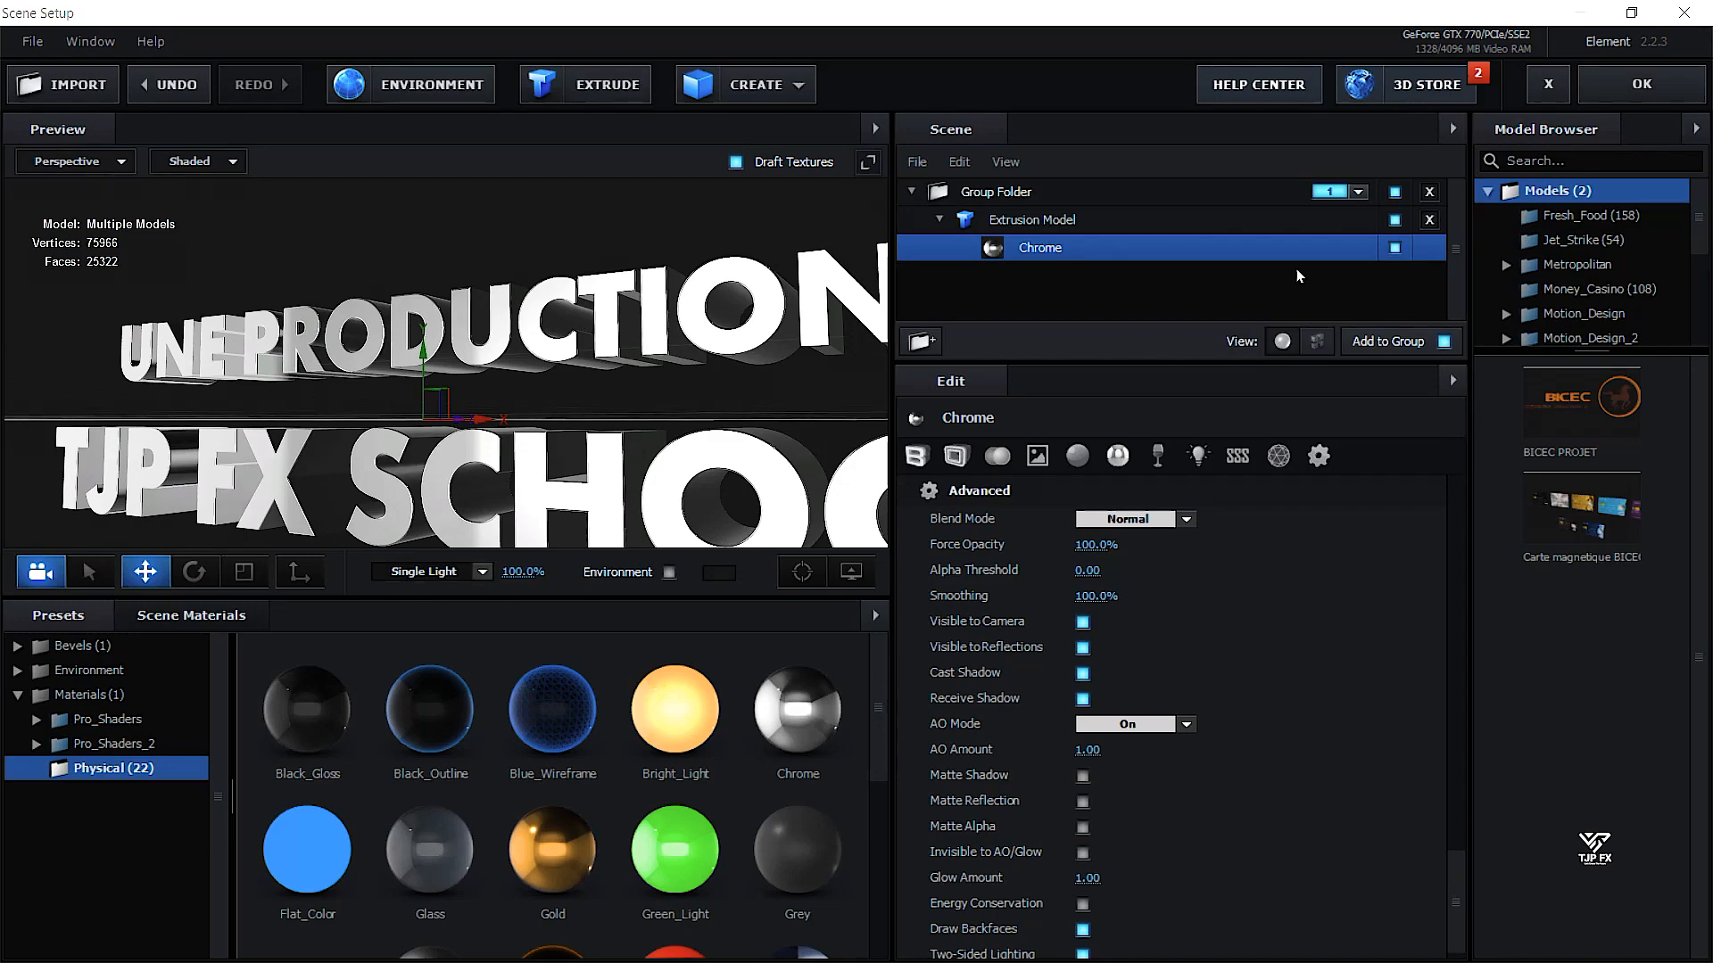
pyautogui.click(1636, 89)
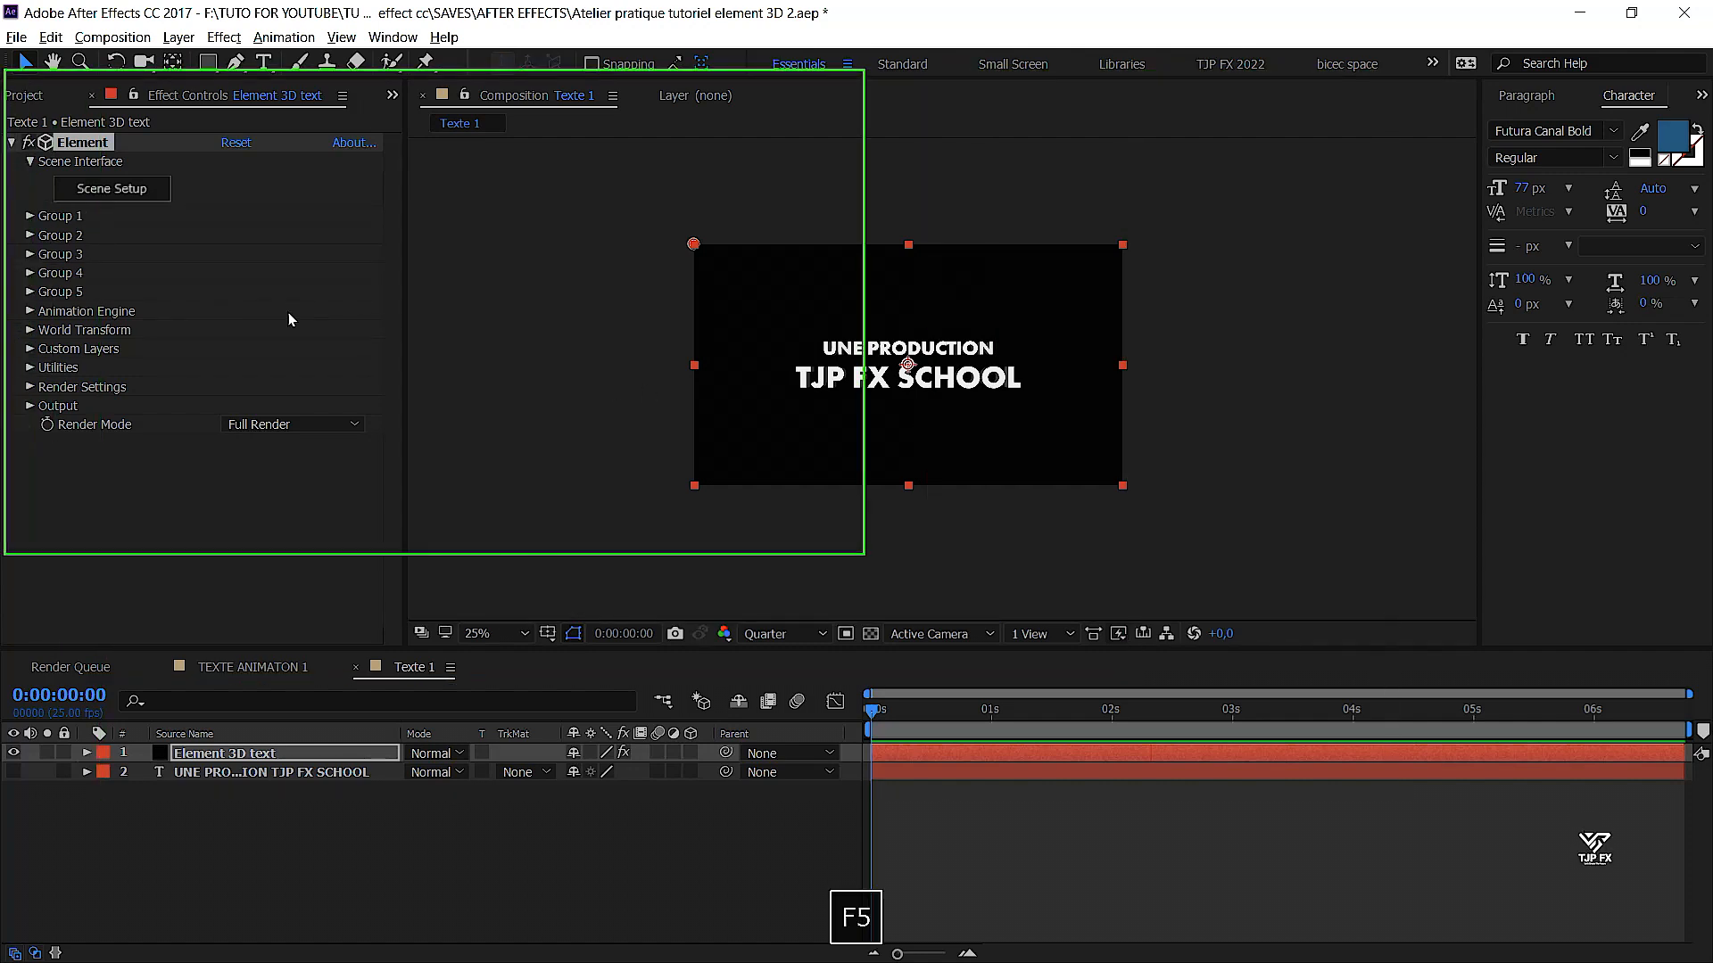
# Create a group null for Group 1 from the Element effect's group utilities
pyautogui.click(29, 217)
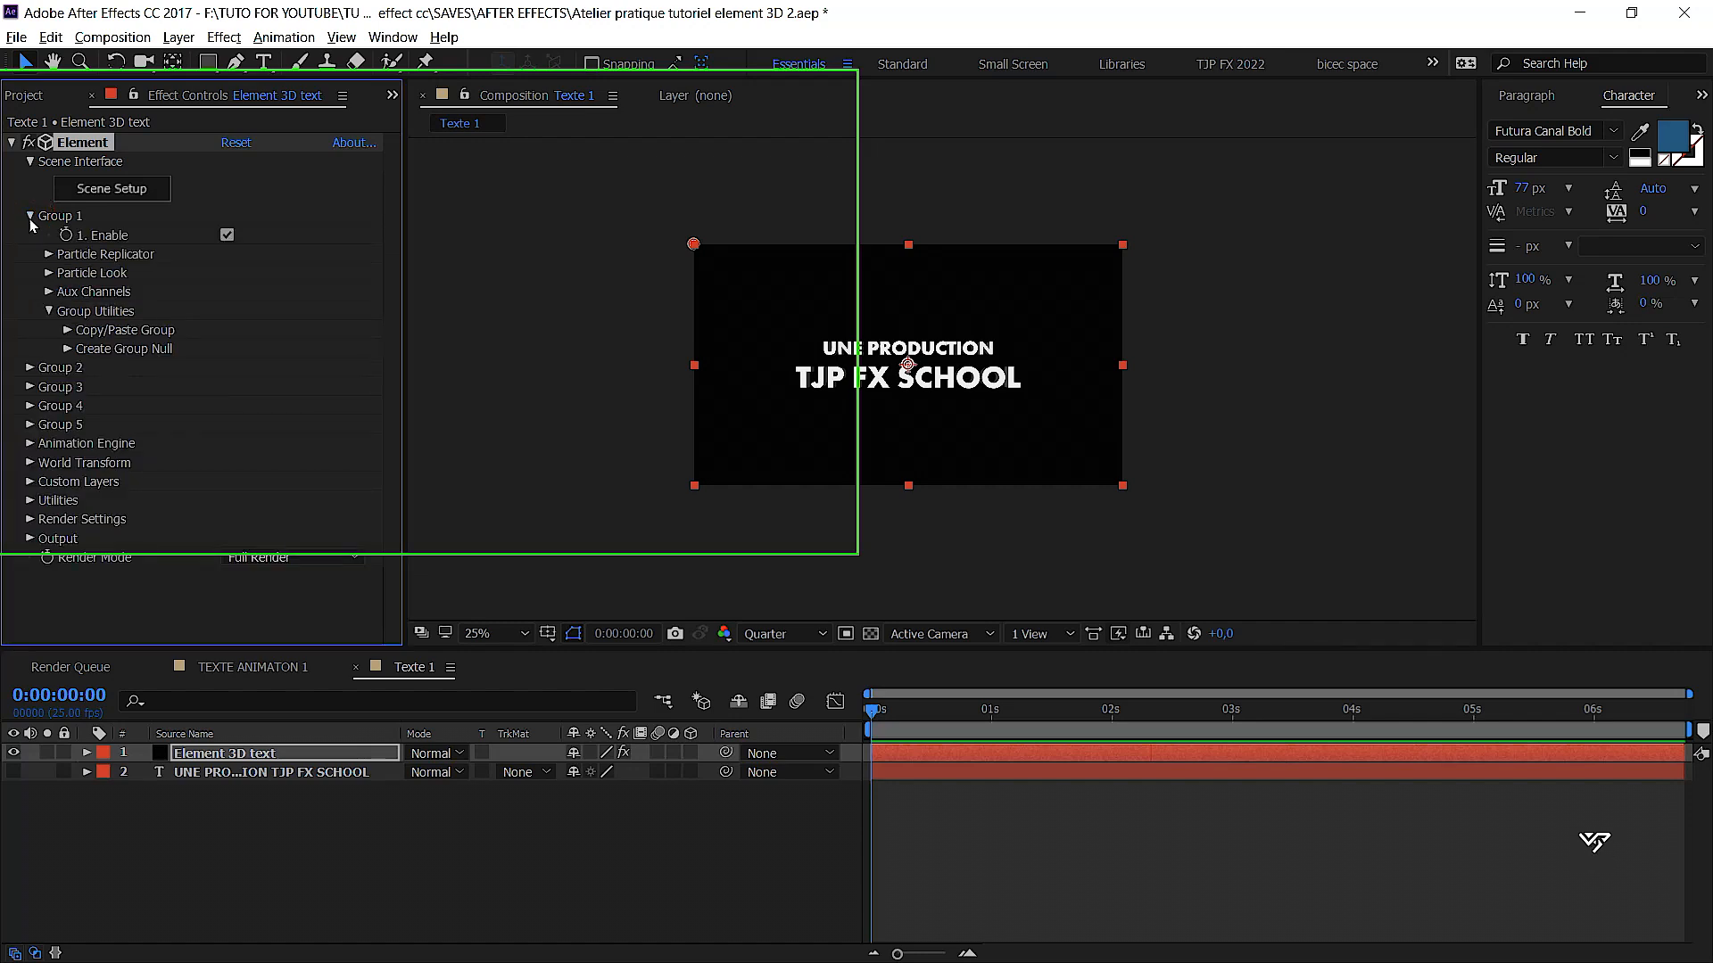
pyautogui.click(67, 350)
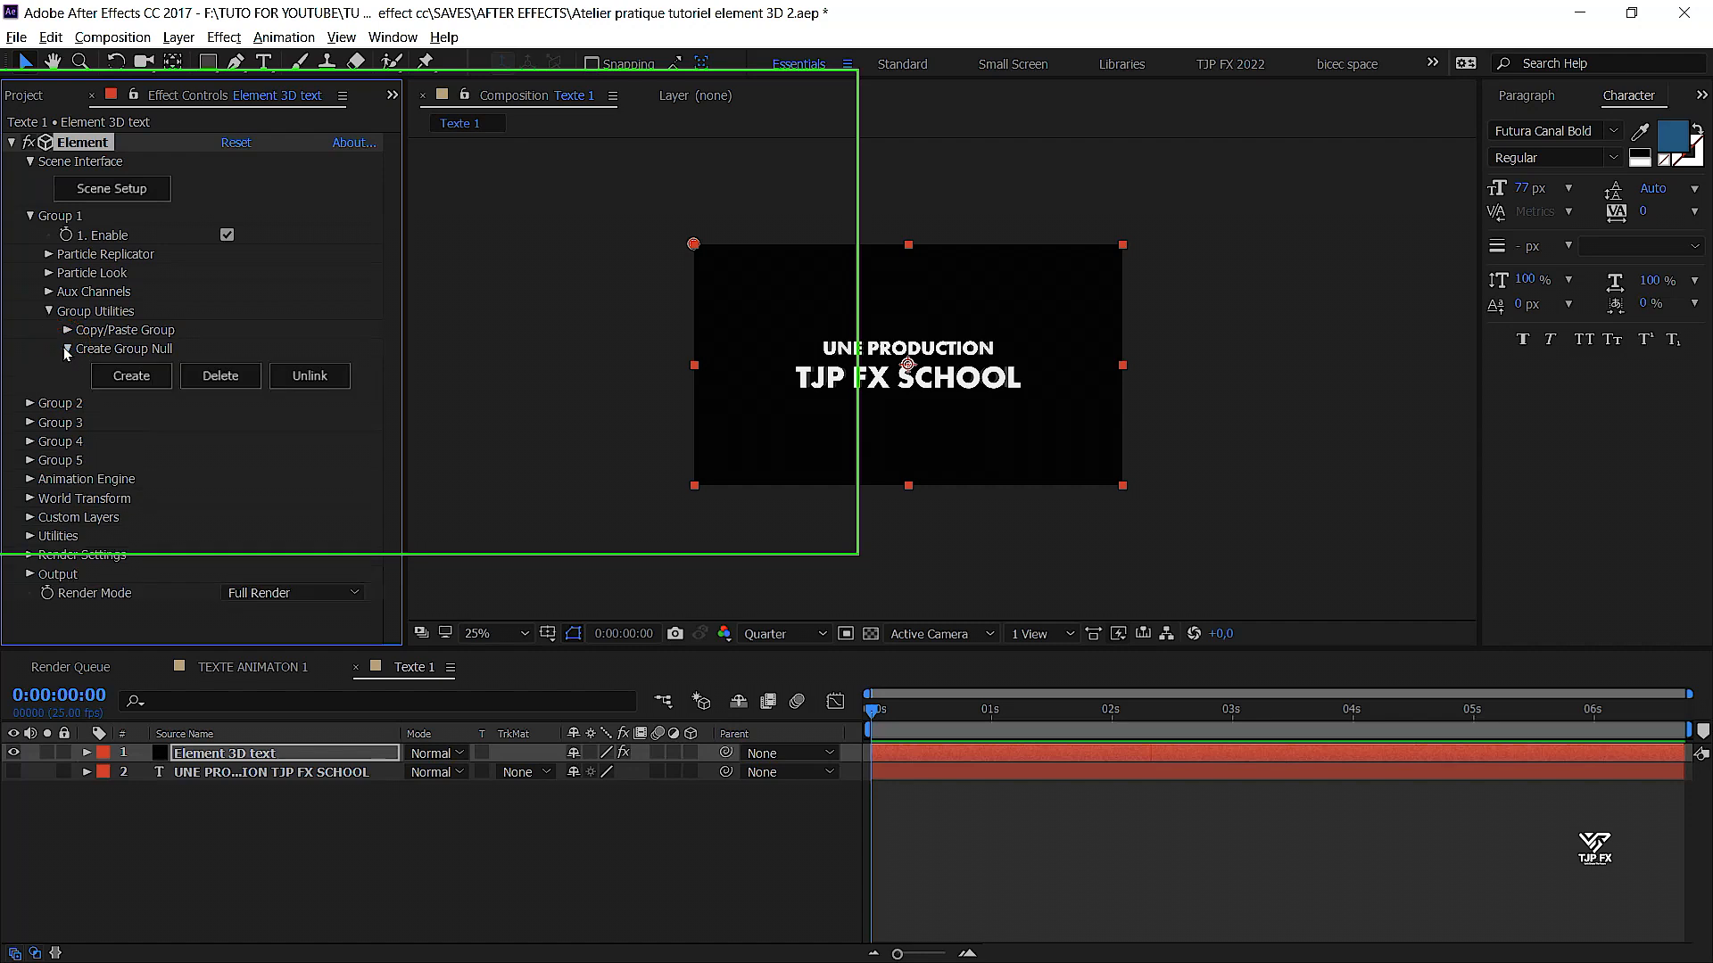
pyautogui.click(129, 376)
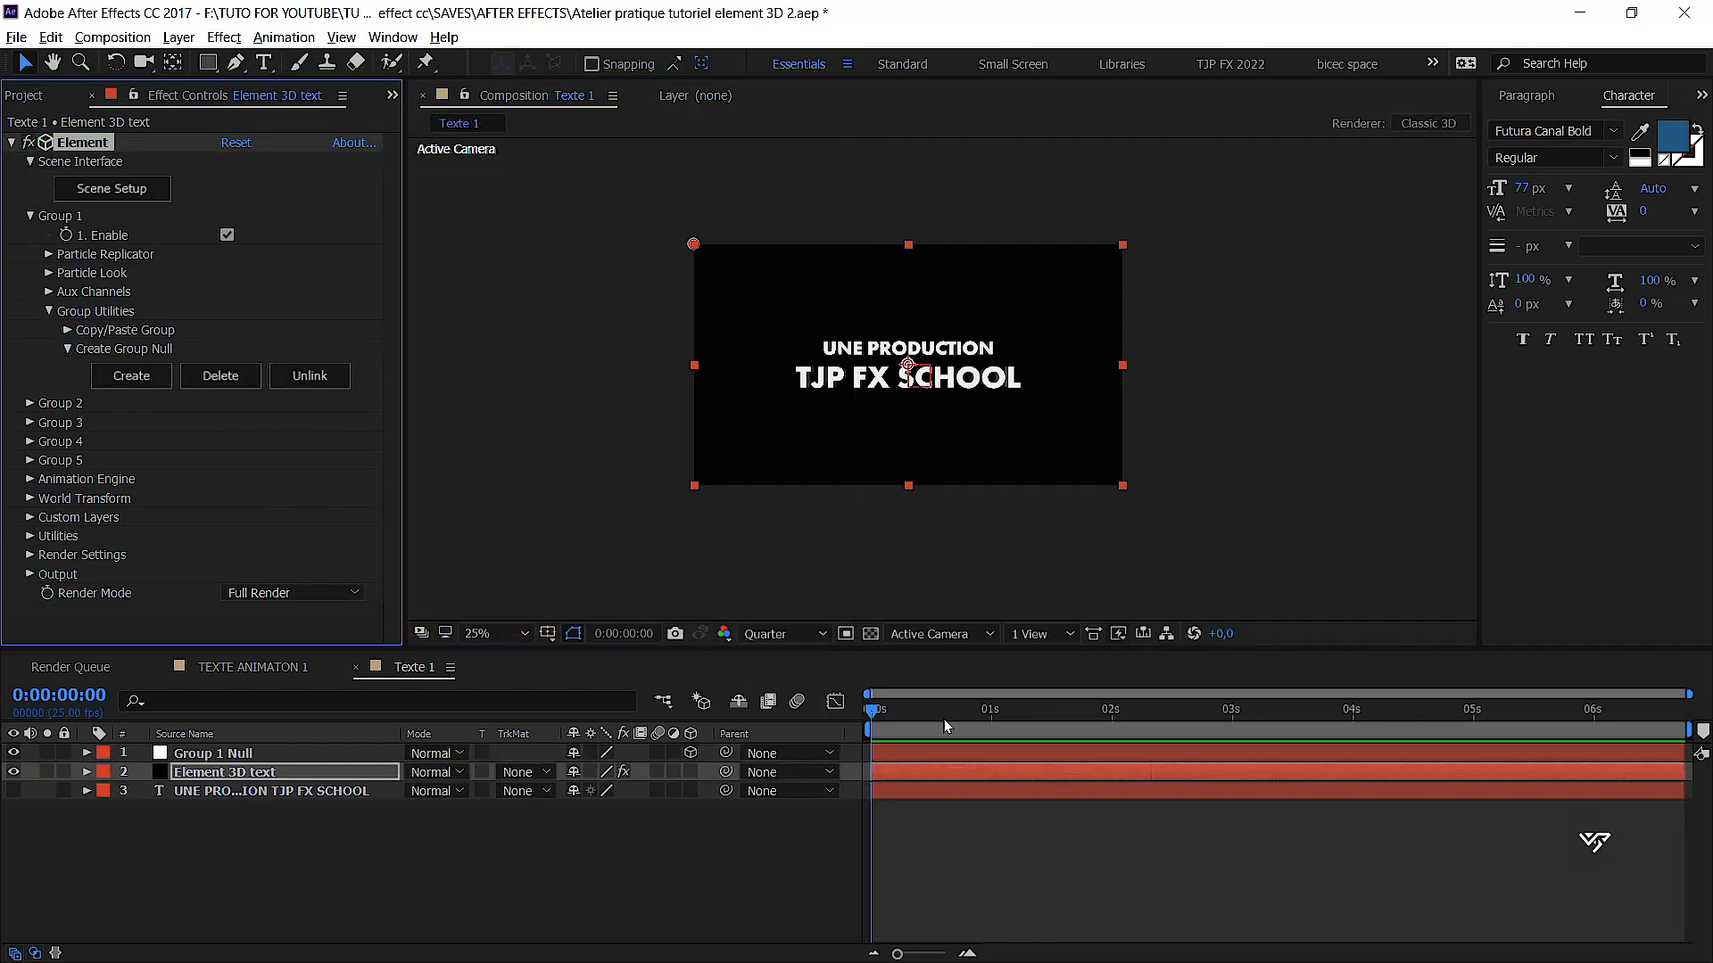
# Add a Position keyframe to the Group 1 Null layer at 0:00:00:23
pyautogui.moveTo(955, 719); pyautogui.dragTo(985, 720)
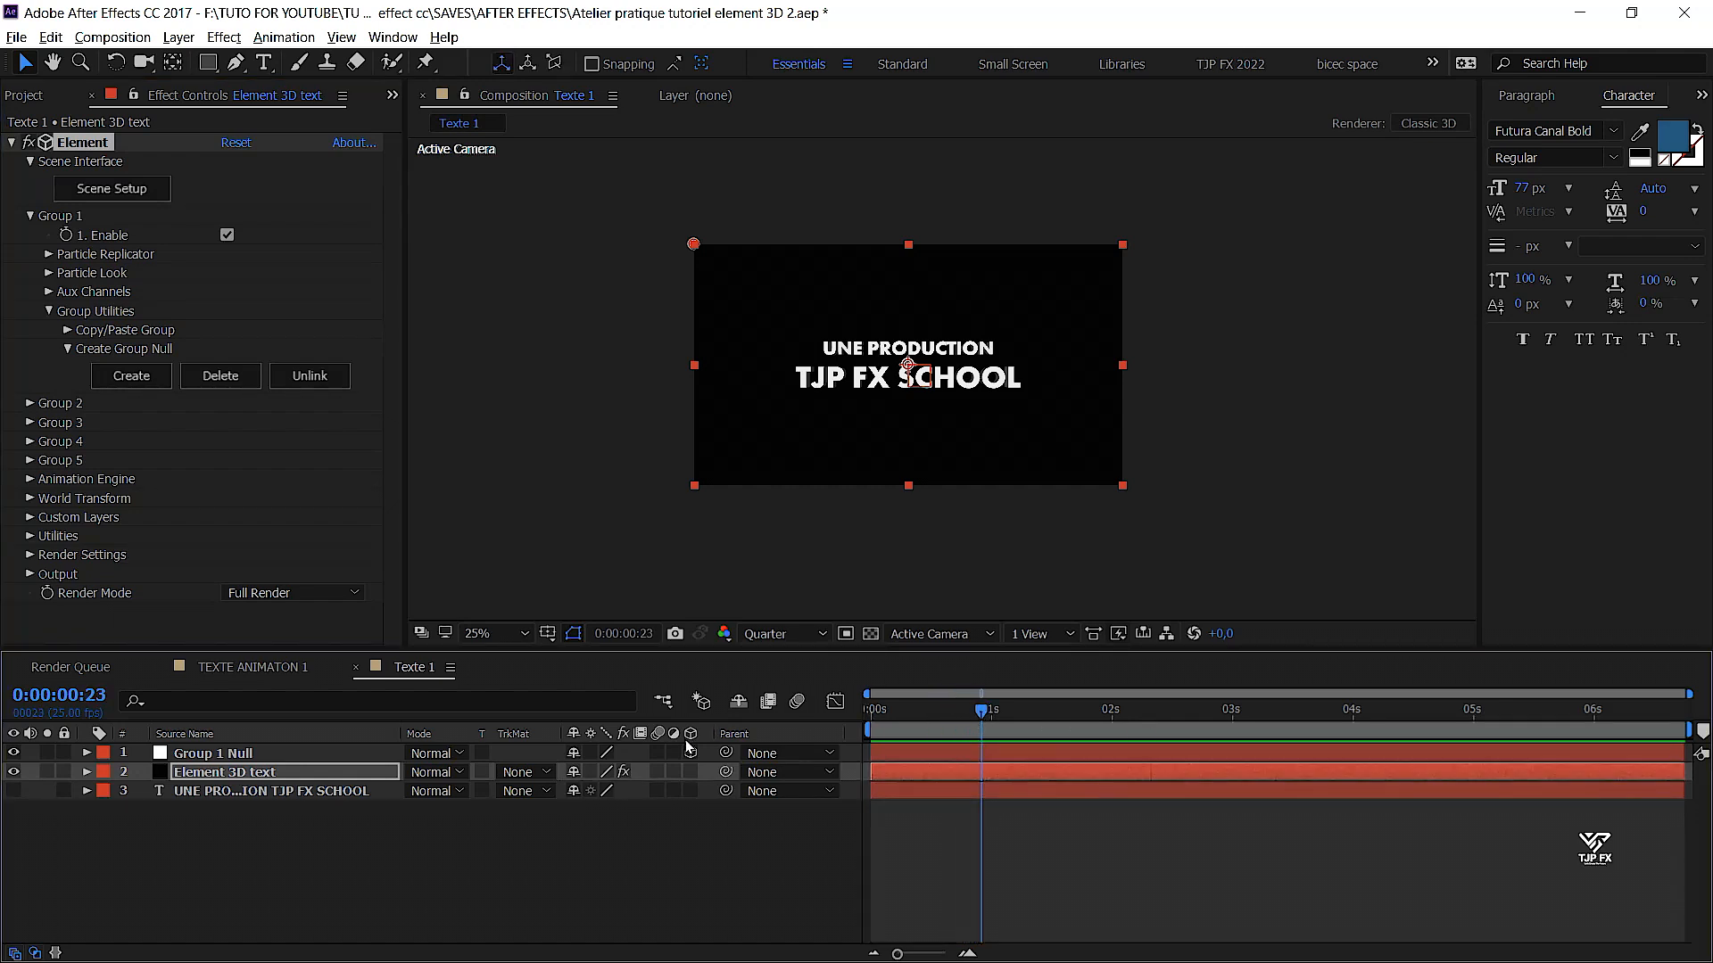
pyautogui.click(269, 753)
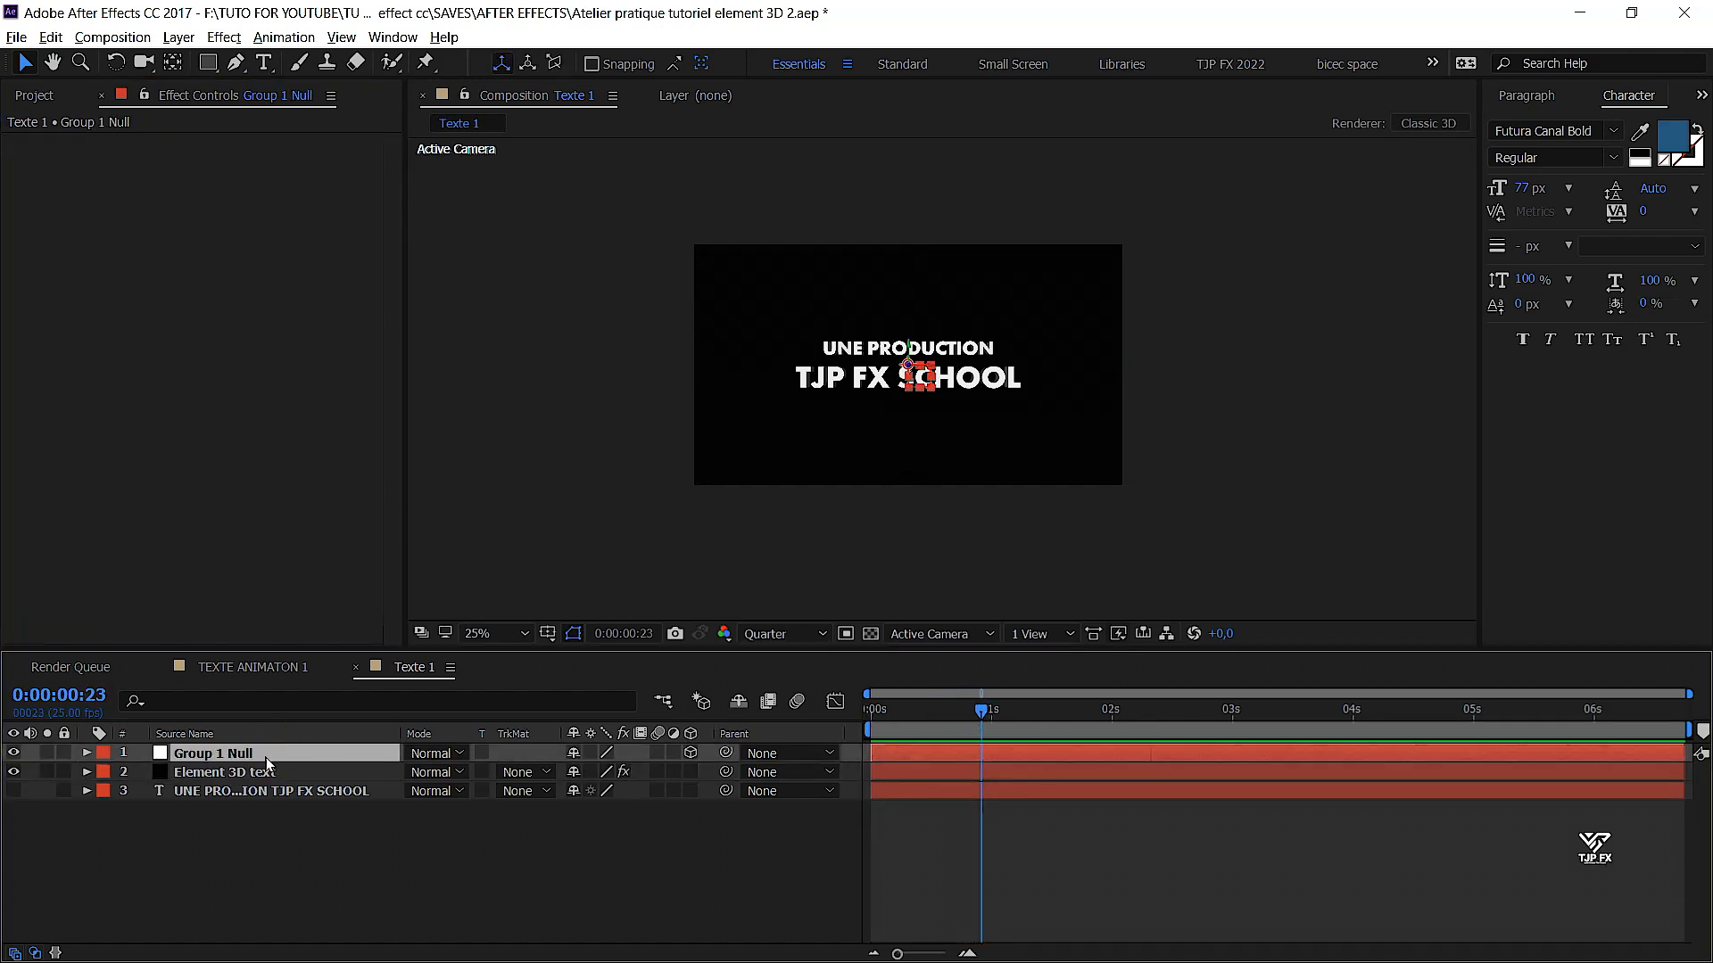
pyautogui.click(86, 753)
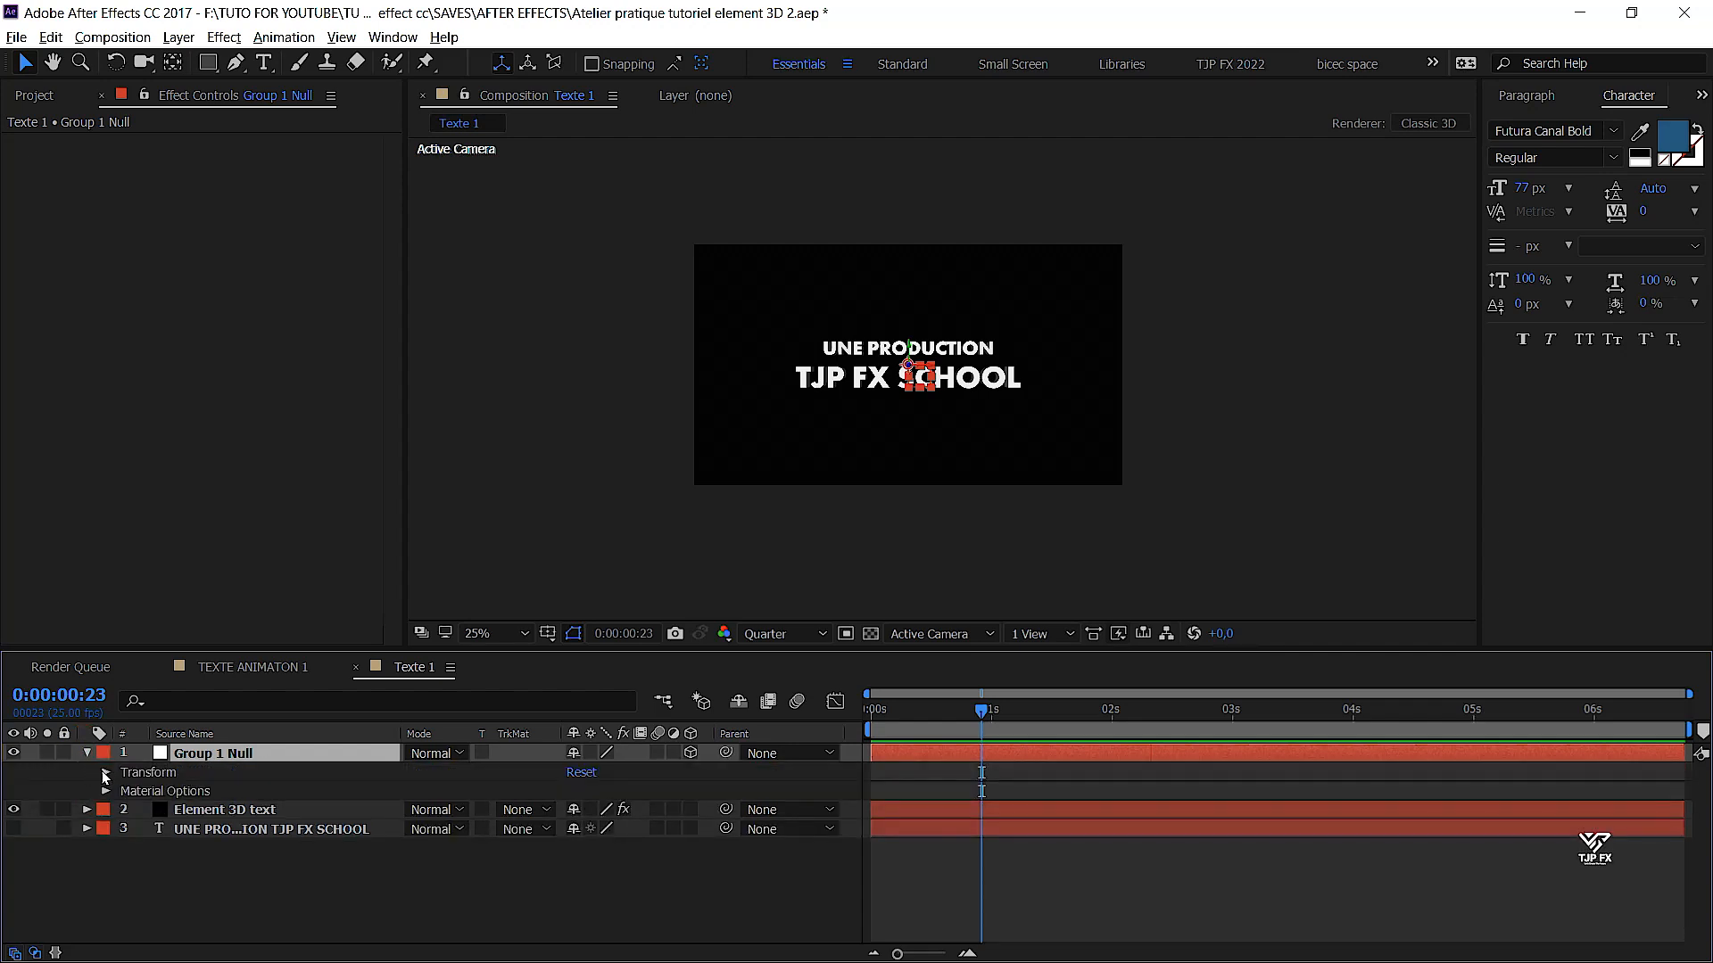
pyautogui.click(104, 772)
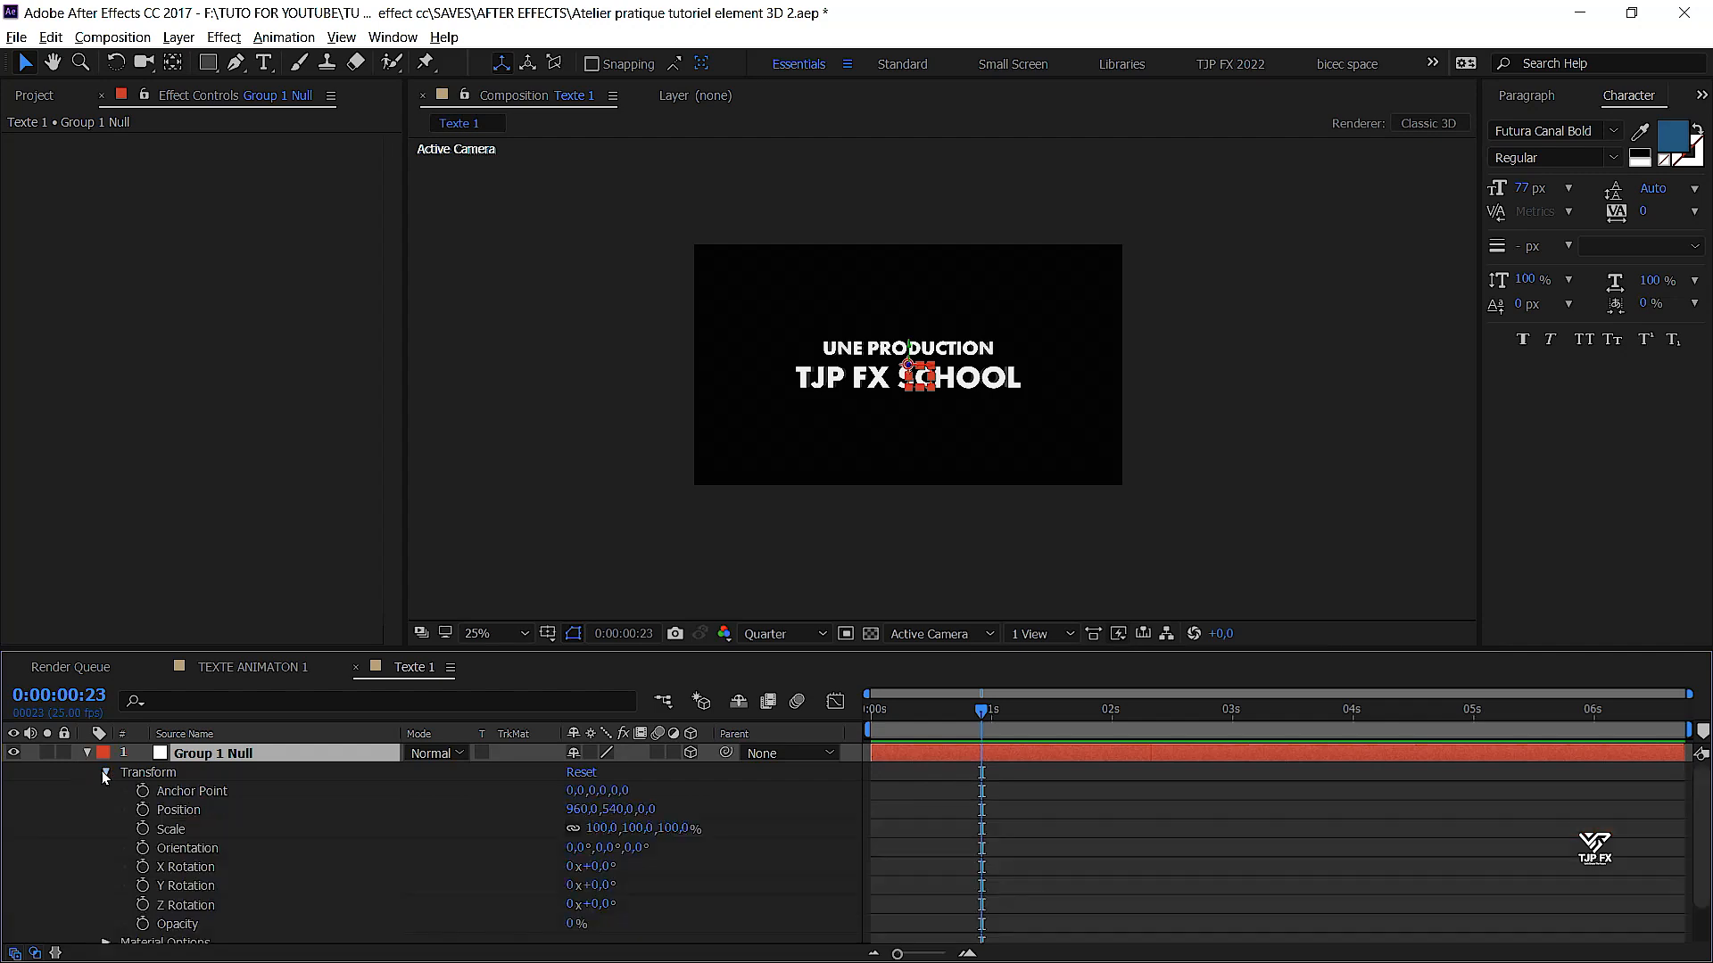
pyautogui.click(141, 810)
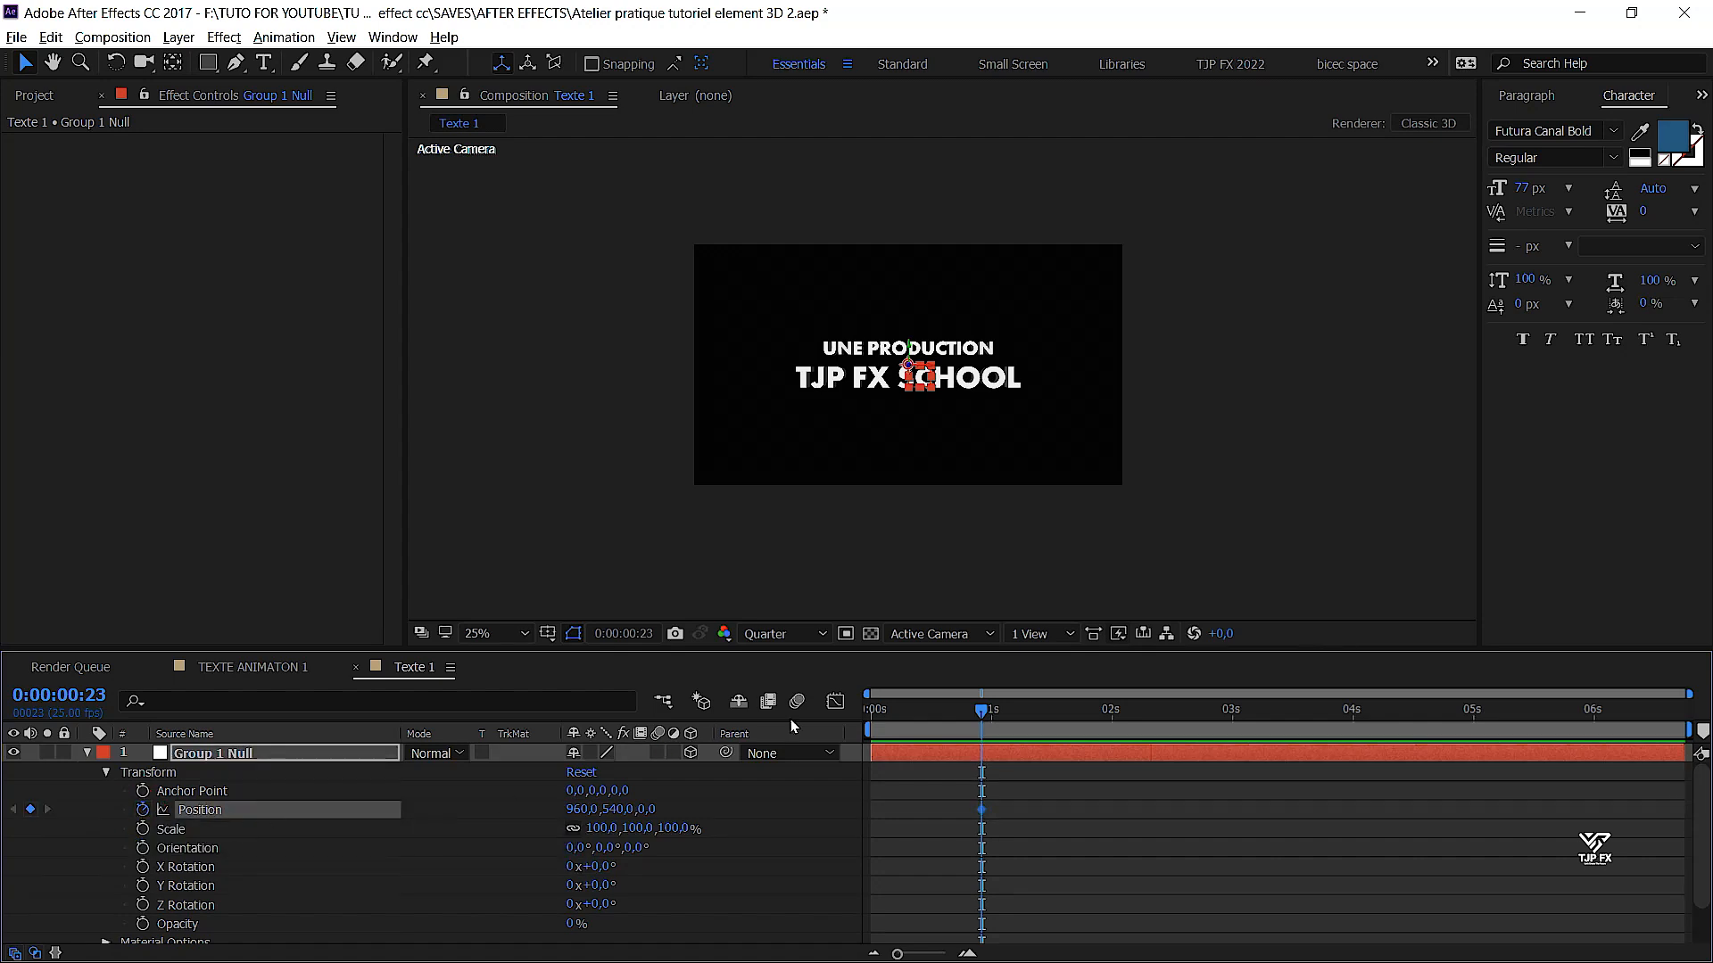
# At 0:00:00:00, lower the Group 1 Null's Z position past -2601 for a close-up start, and scrub through the move
pyautogui.moveTo(951, 708); pyautogui.dragTo(867, 732)
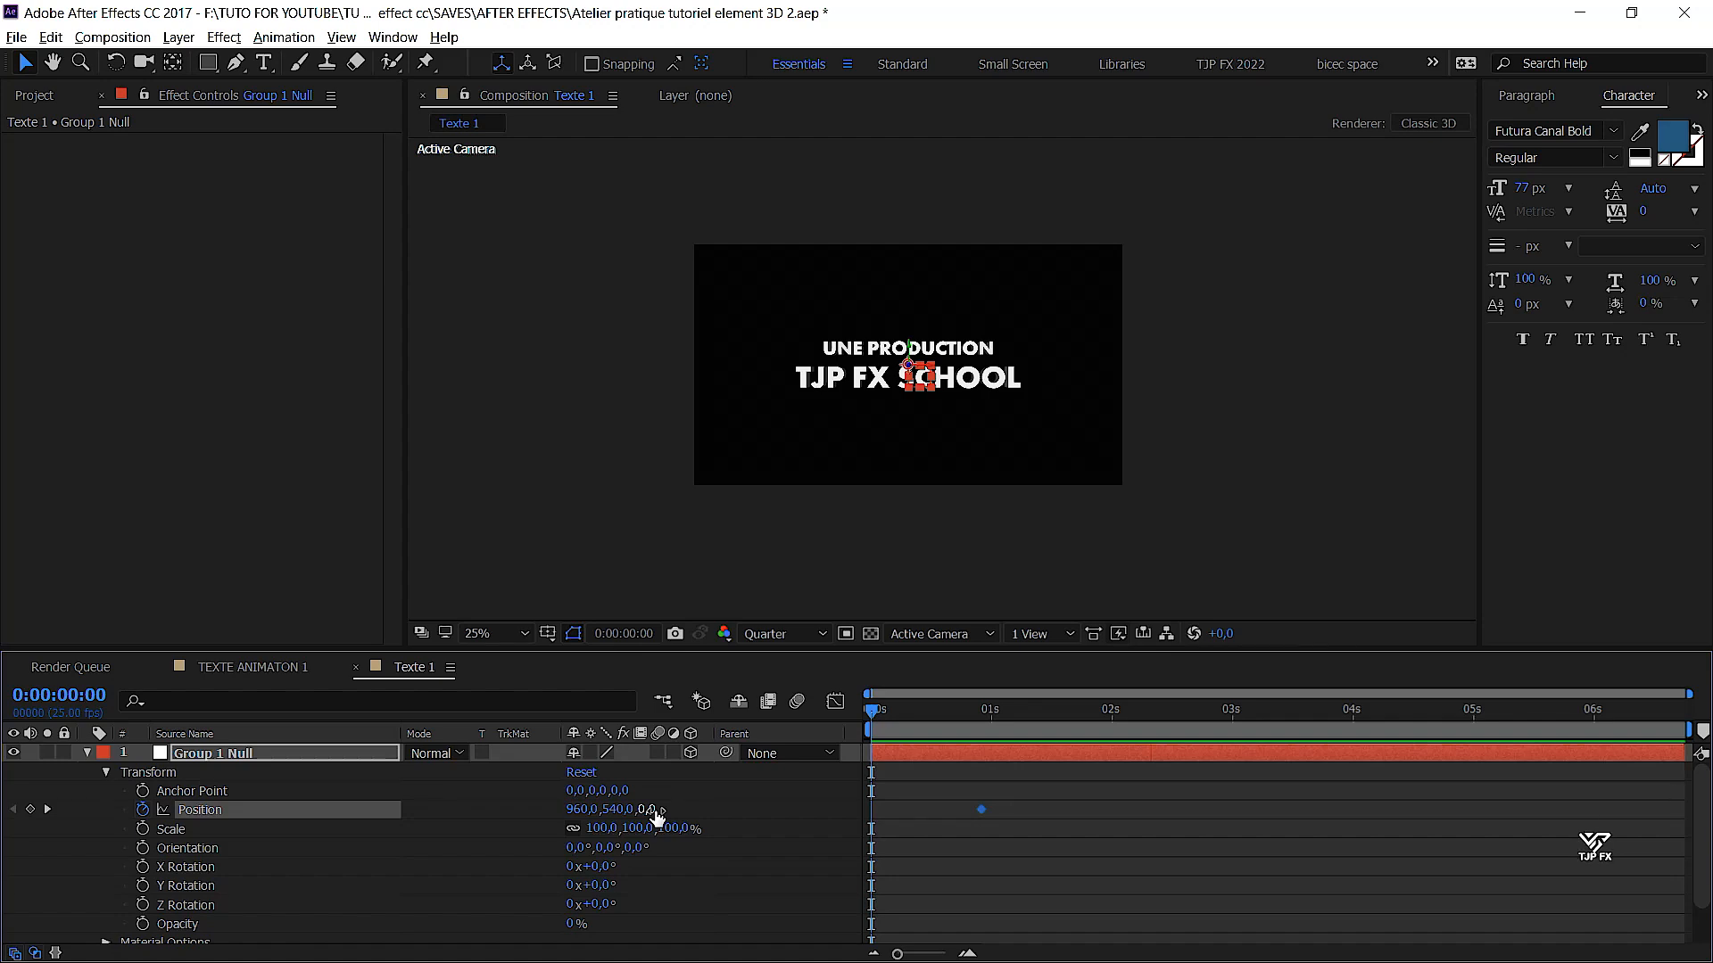
pyautogui.moveTo(657, 817); pyautogui.dragTo(11, 789)
pyautogui.moveTo(658, 811); pyautogui.dragTo(3, 850)
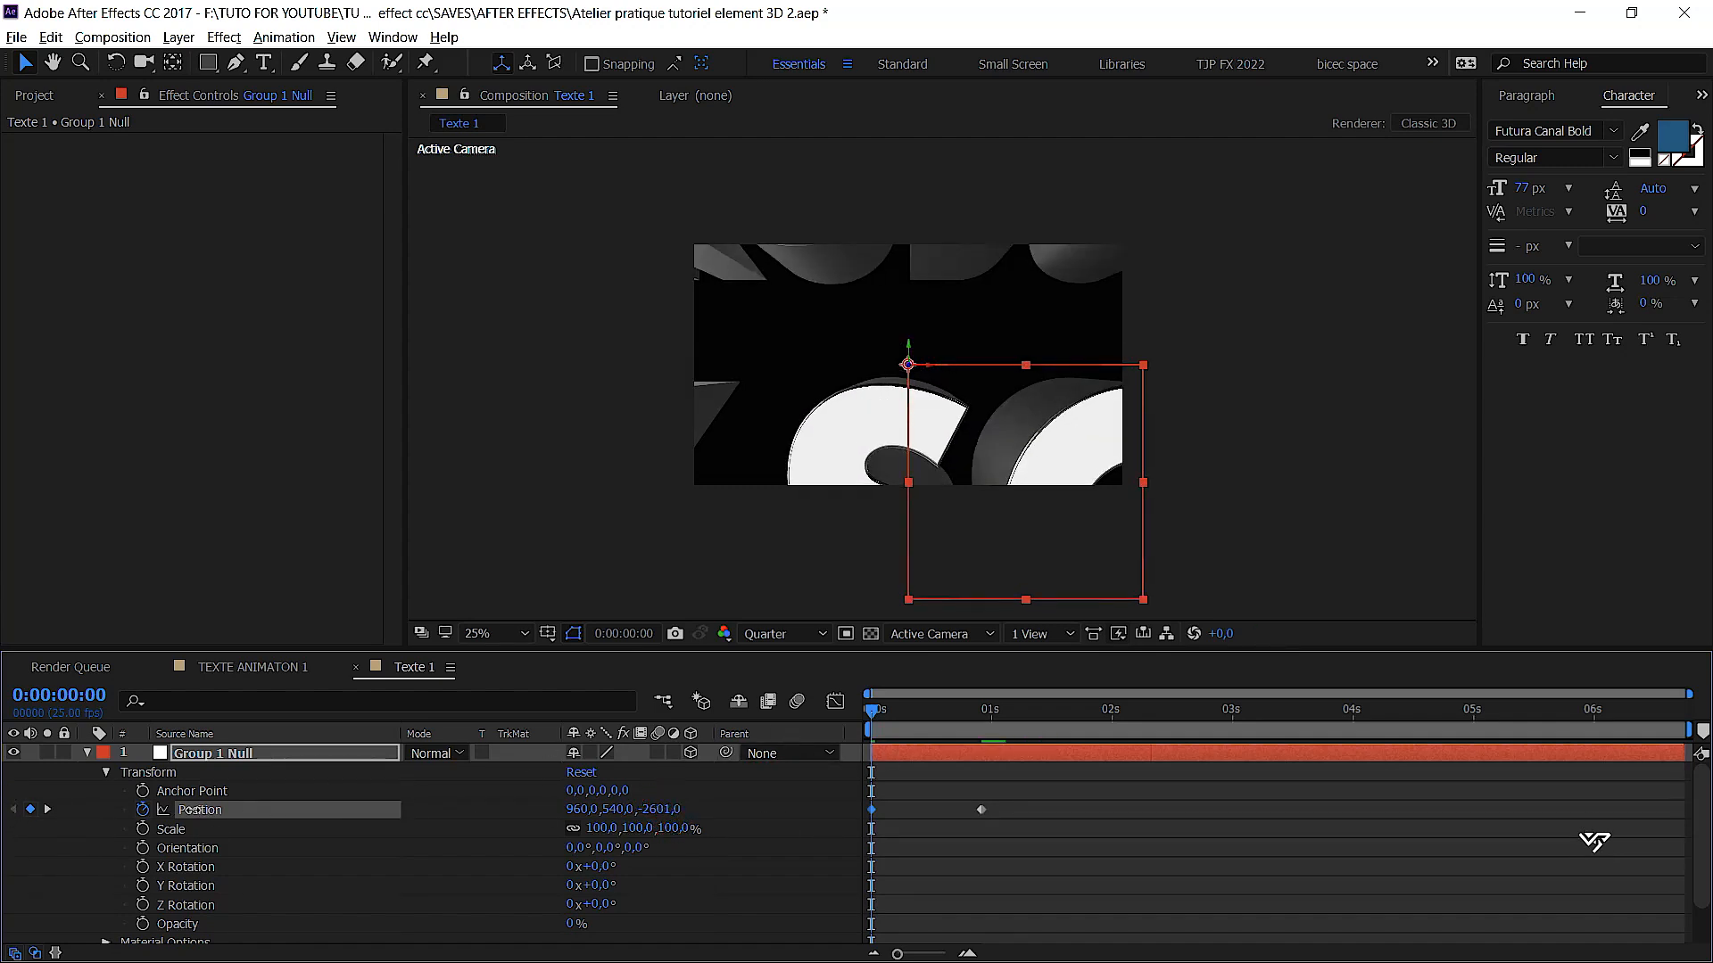
pyautogui.moveTo(661, 812); pyautogui.dragTo(42, 827)
pyautogui.moveTo(874, 711); pyautogui.dragTo(963, 710)
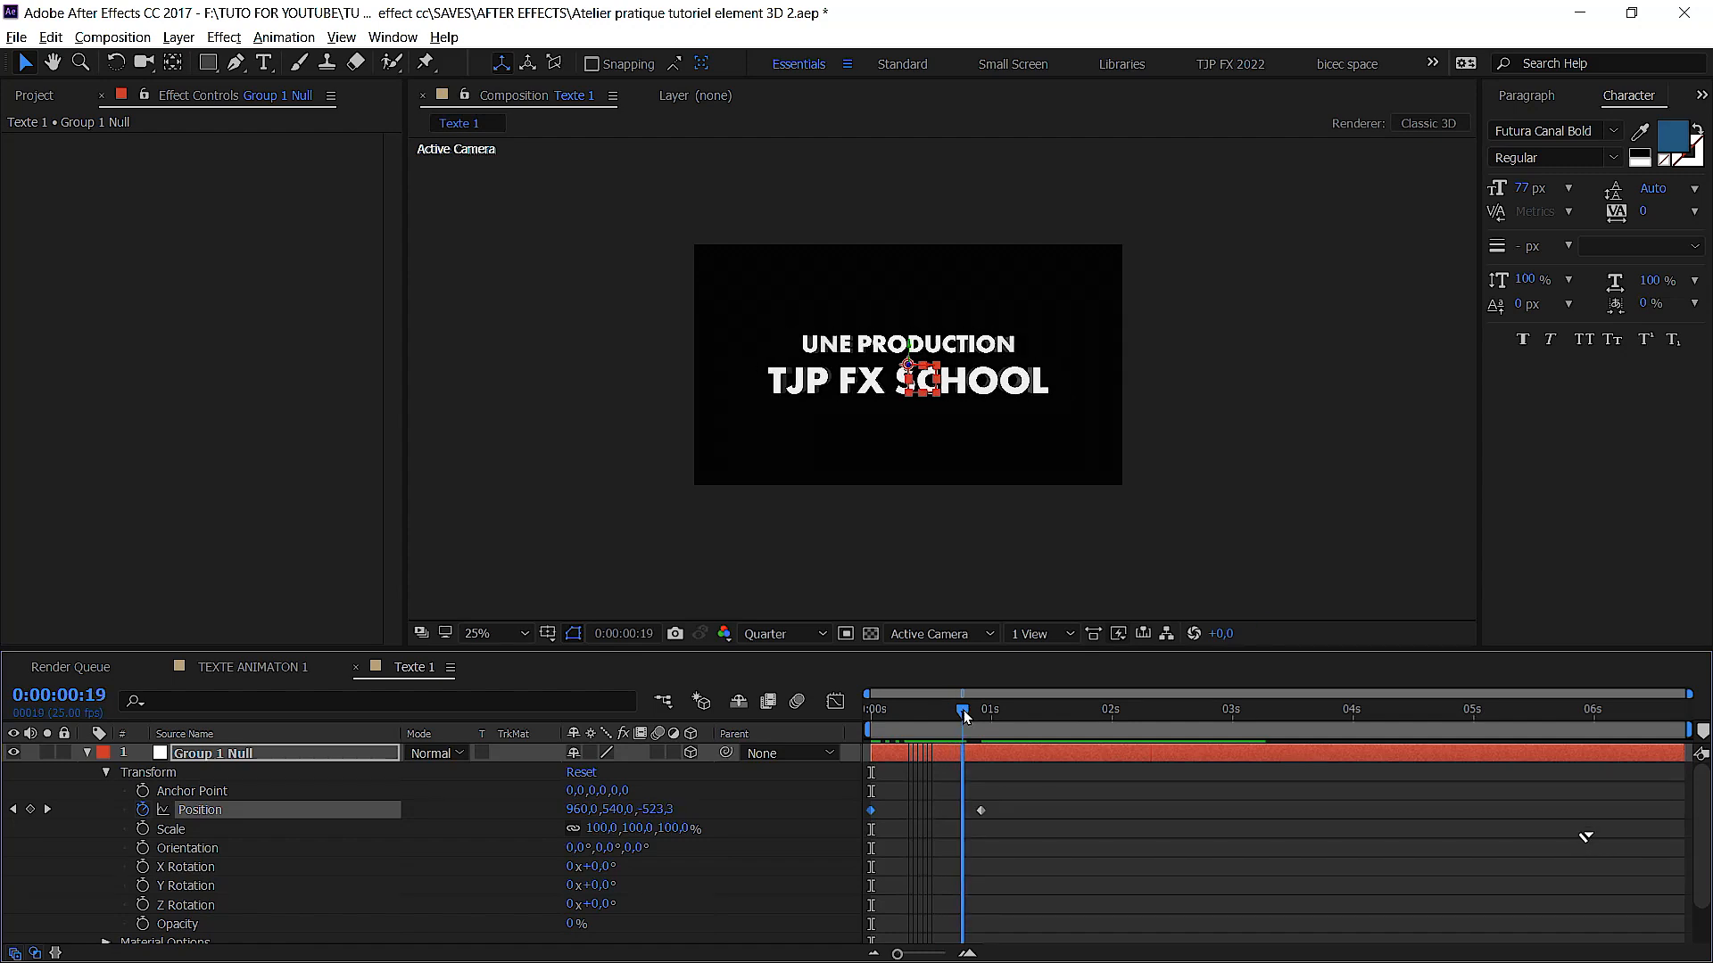
# Enable Multi-Object in the Particle Look of Element's Group 1 and keyframe its random rotation at 0° at 0:00:00:17
pyautogui.moveTo(963, 710); pyautogui.dragTo(957, 717)
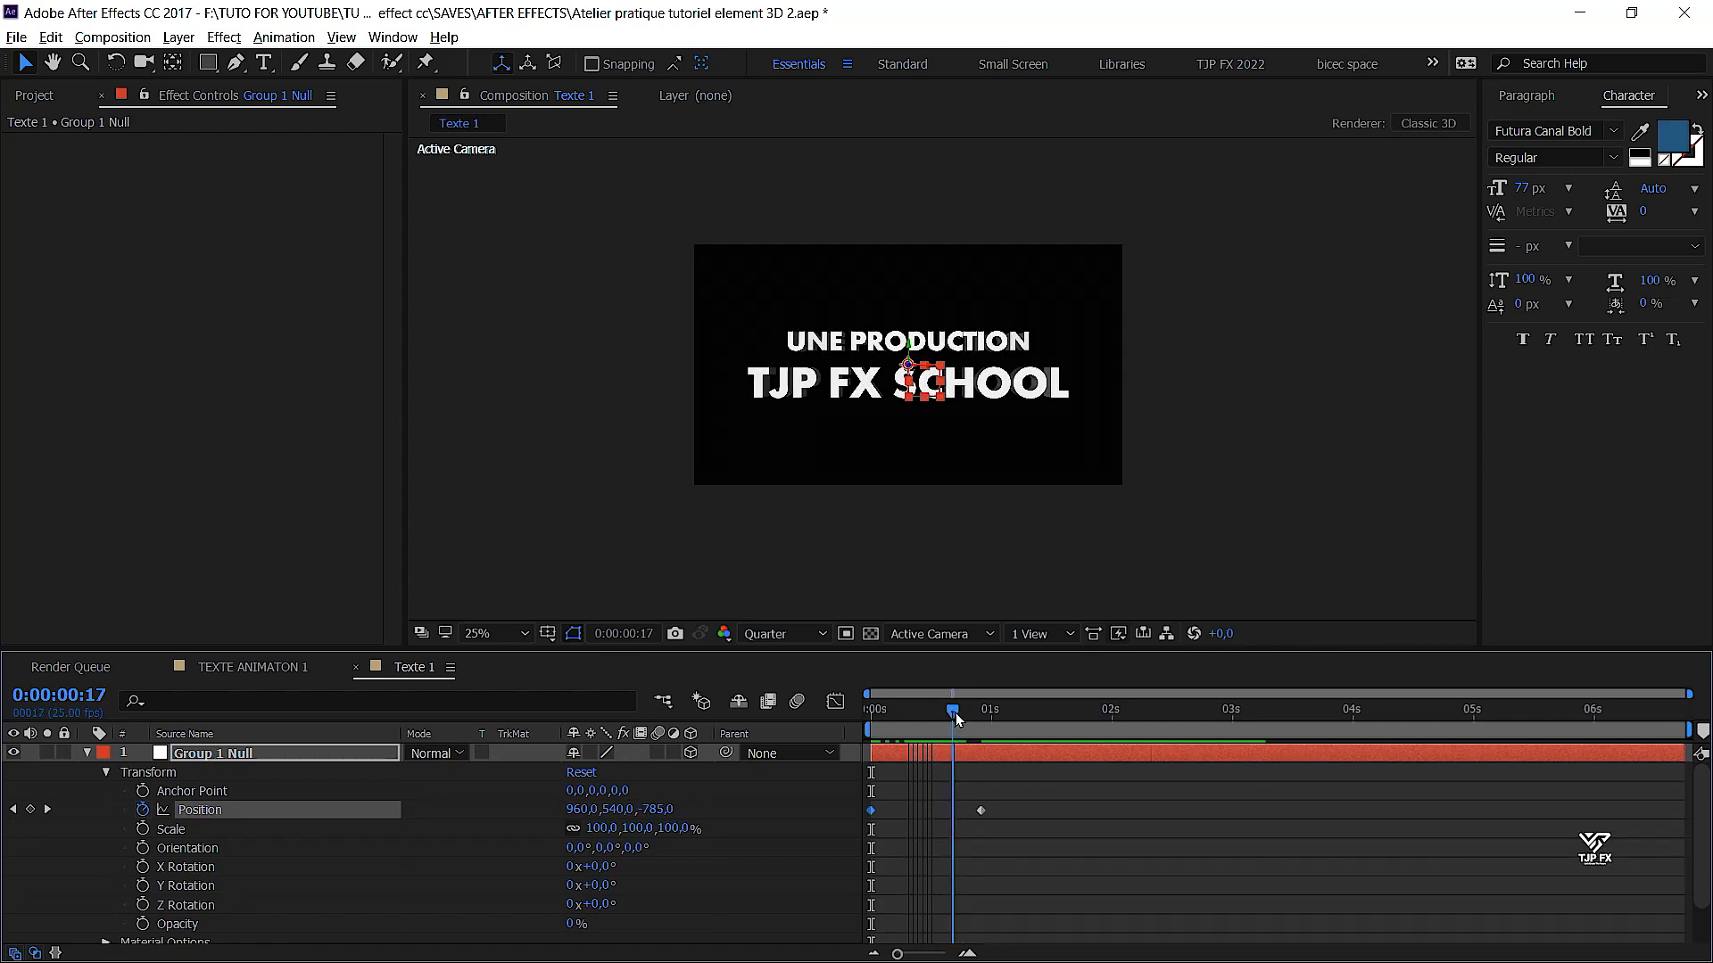
pyautogui.scroll(-2, 972, 829)
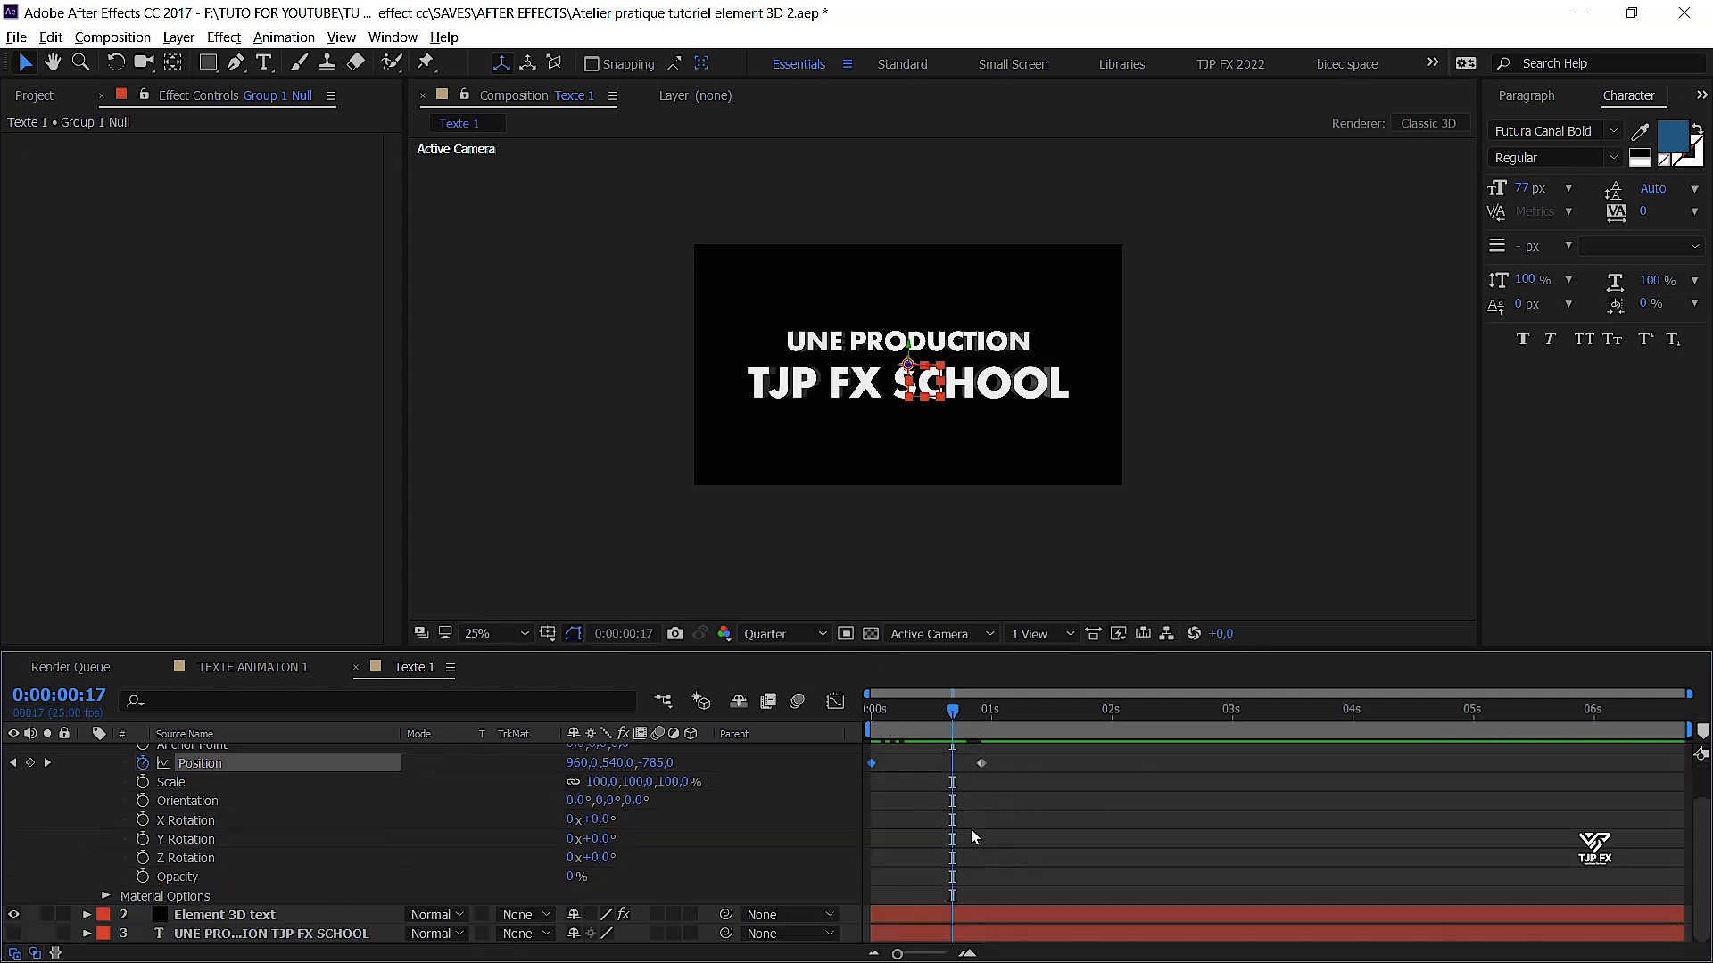
pyautogui.click(239, 917)
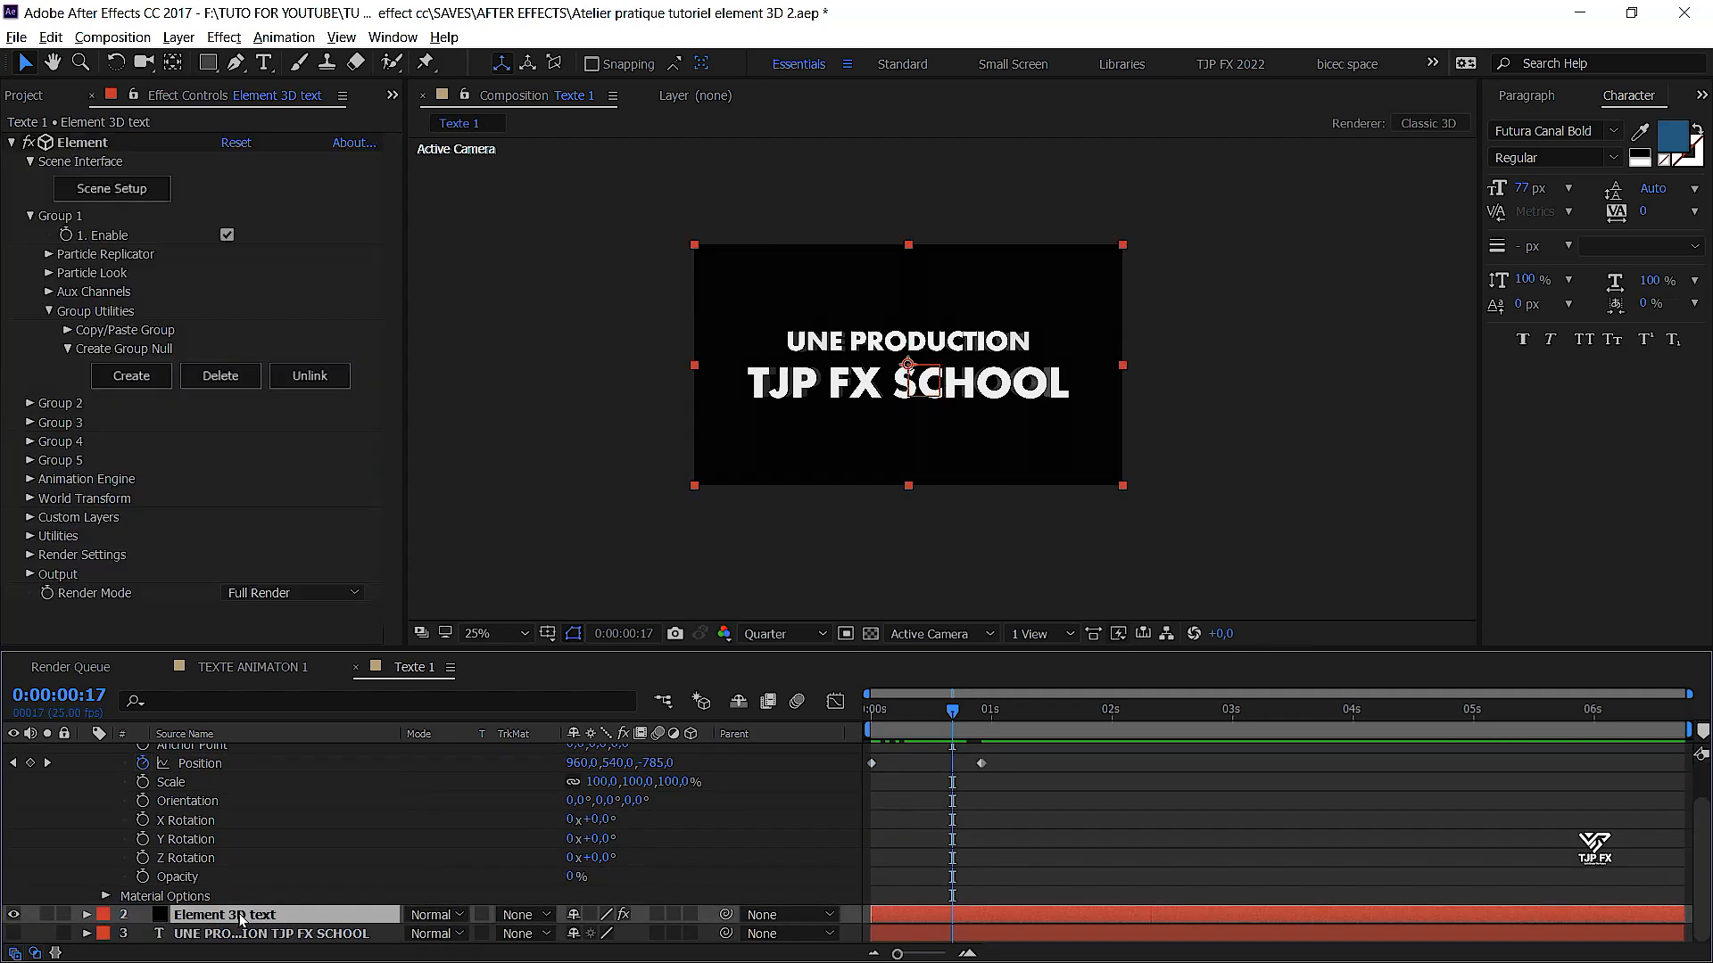
pyautogui.click(47, 276)
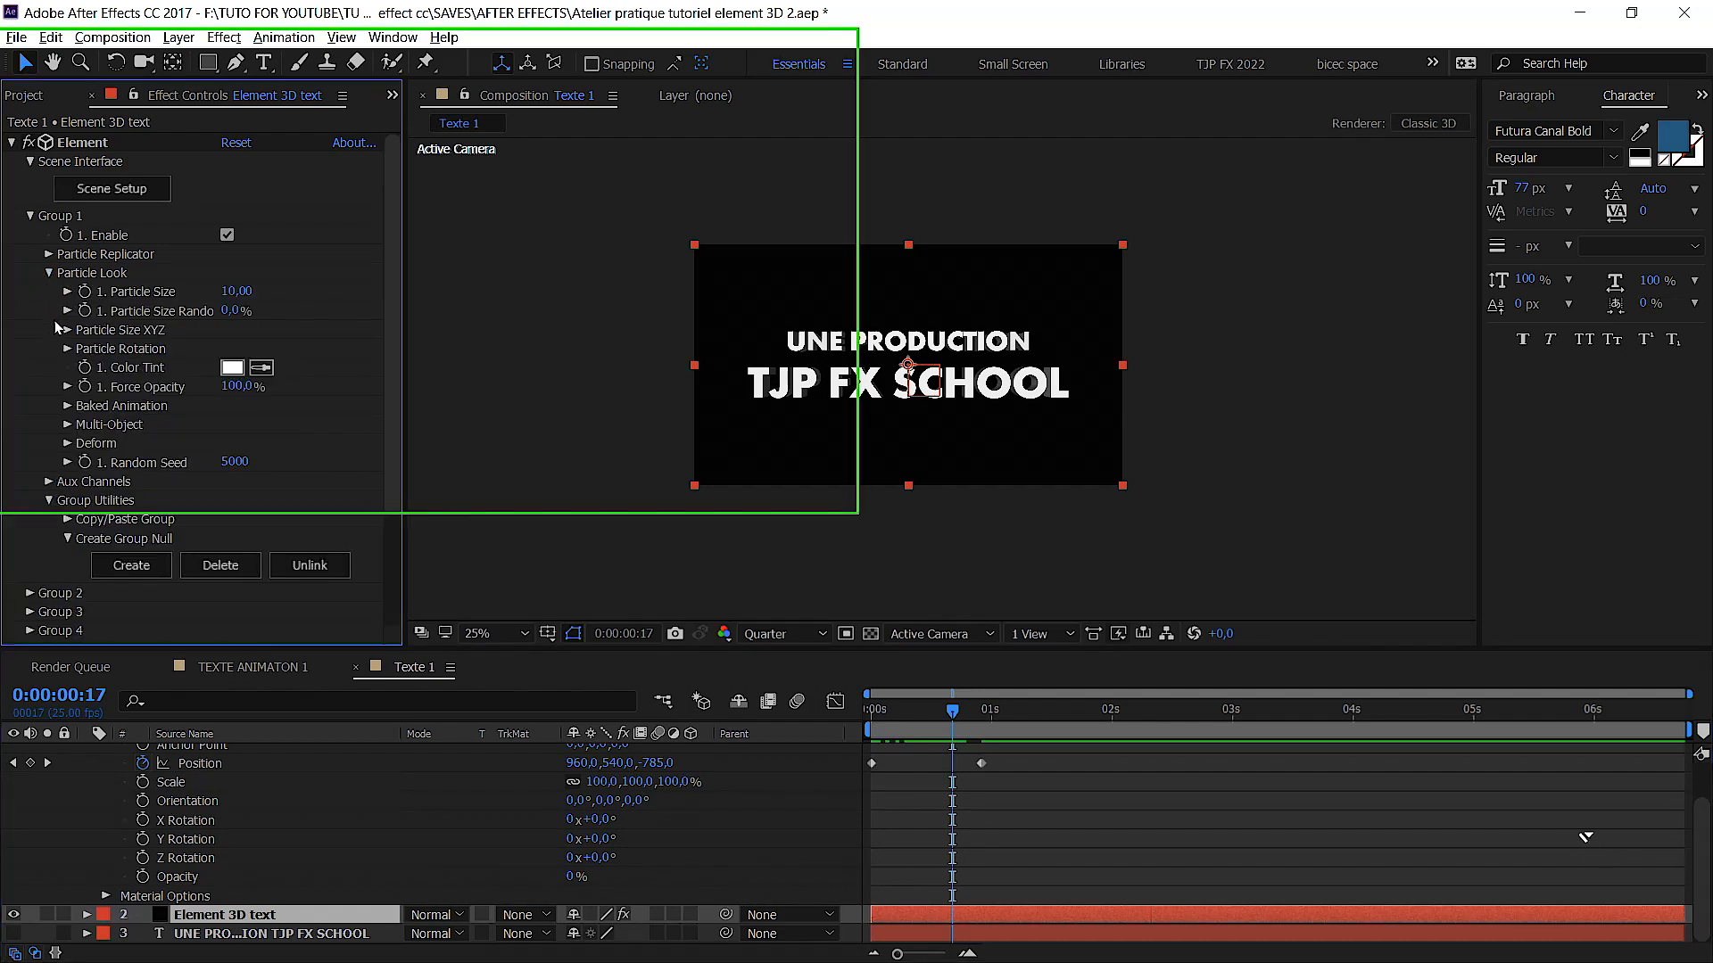
pyautogui.click(68, 425)
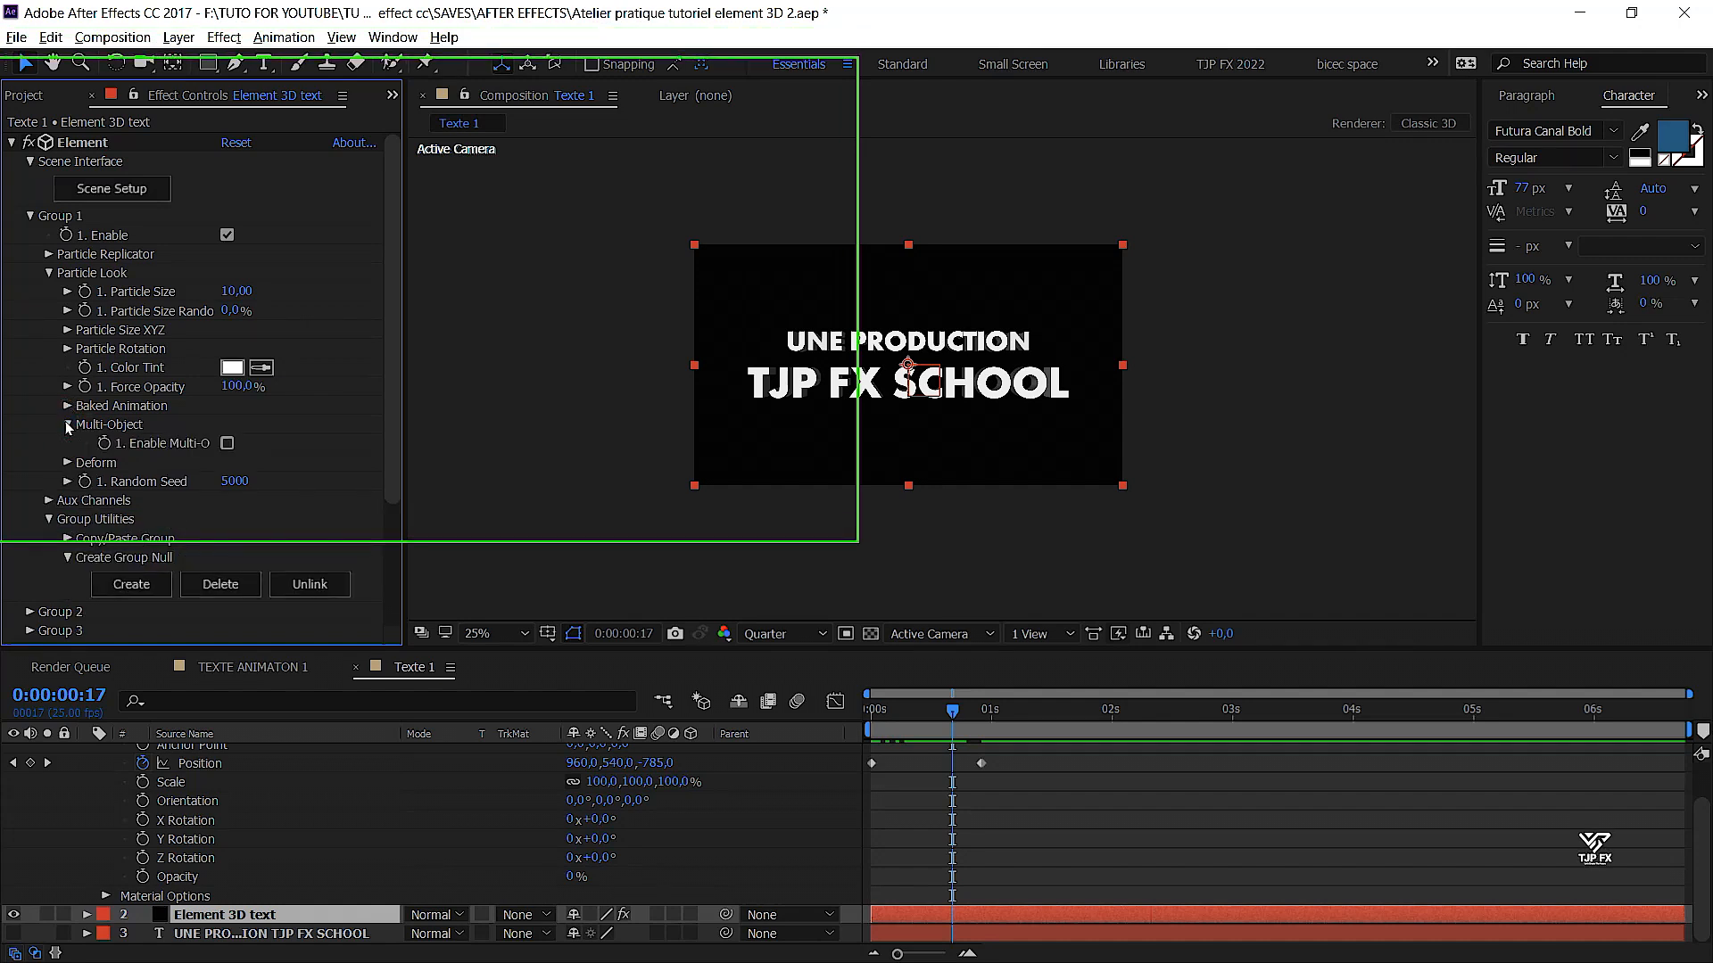
pyautogui.click(227, 445)
pyautogui.scroll(-5, 229, 446)
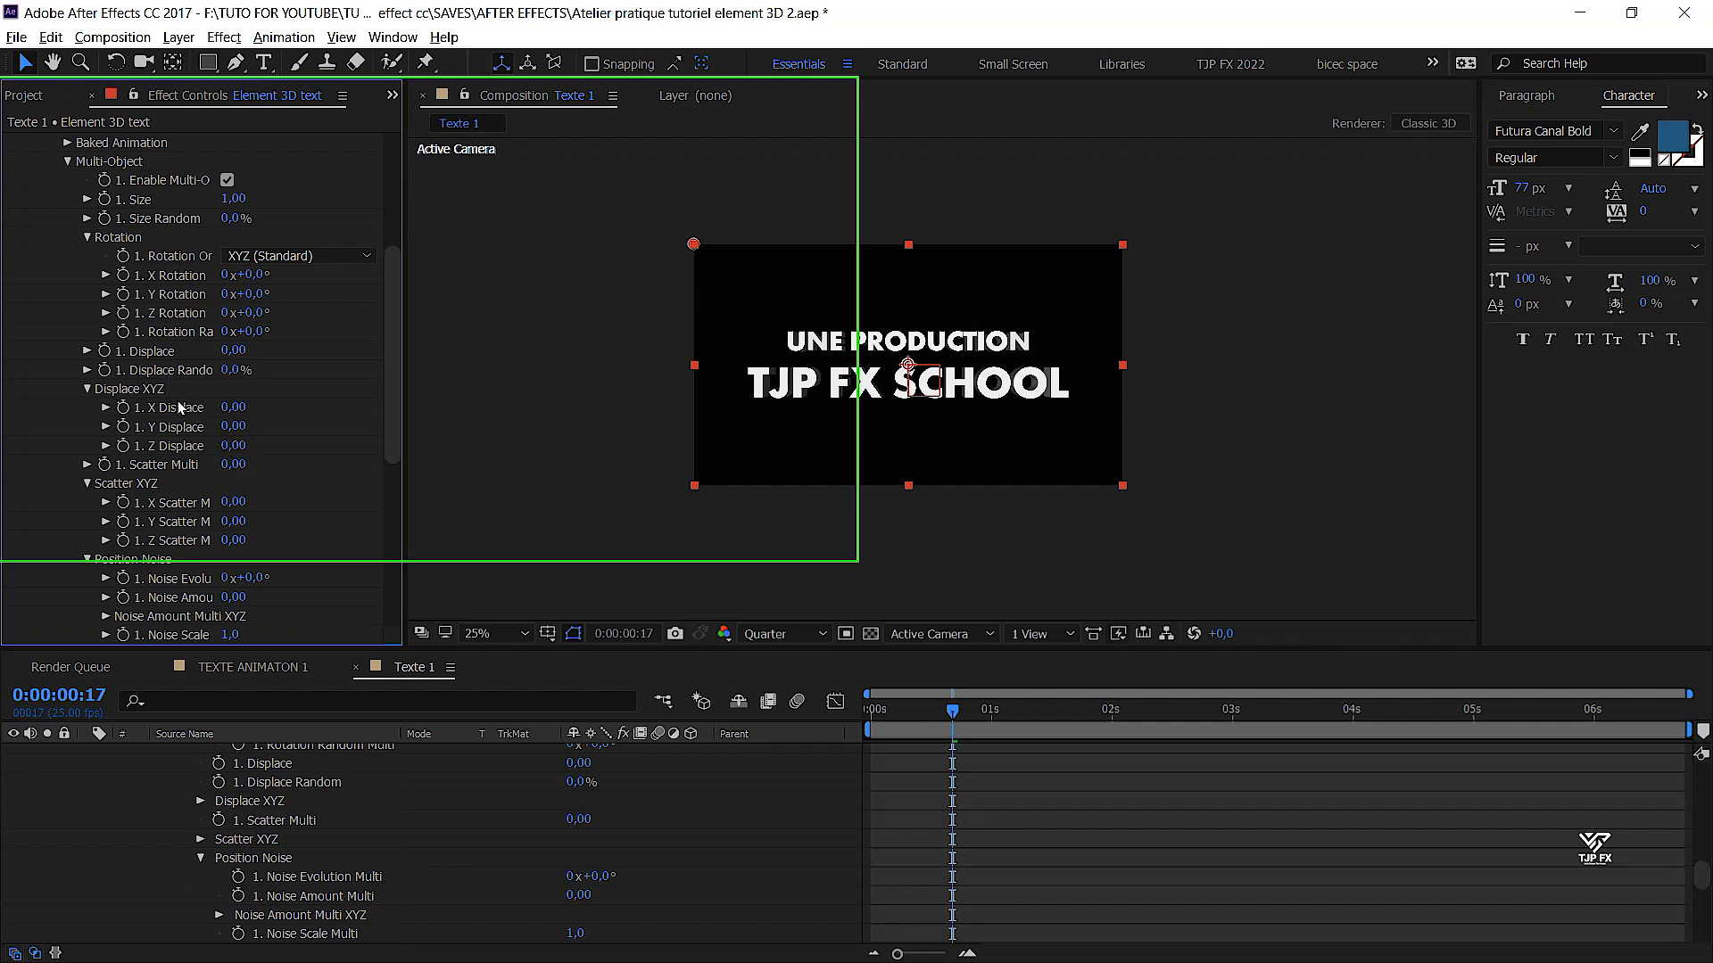
pyautogui.click(122, 332)
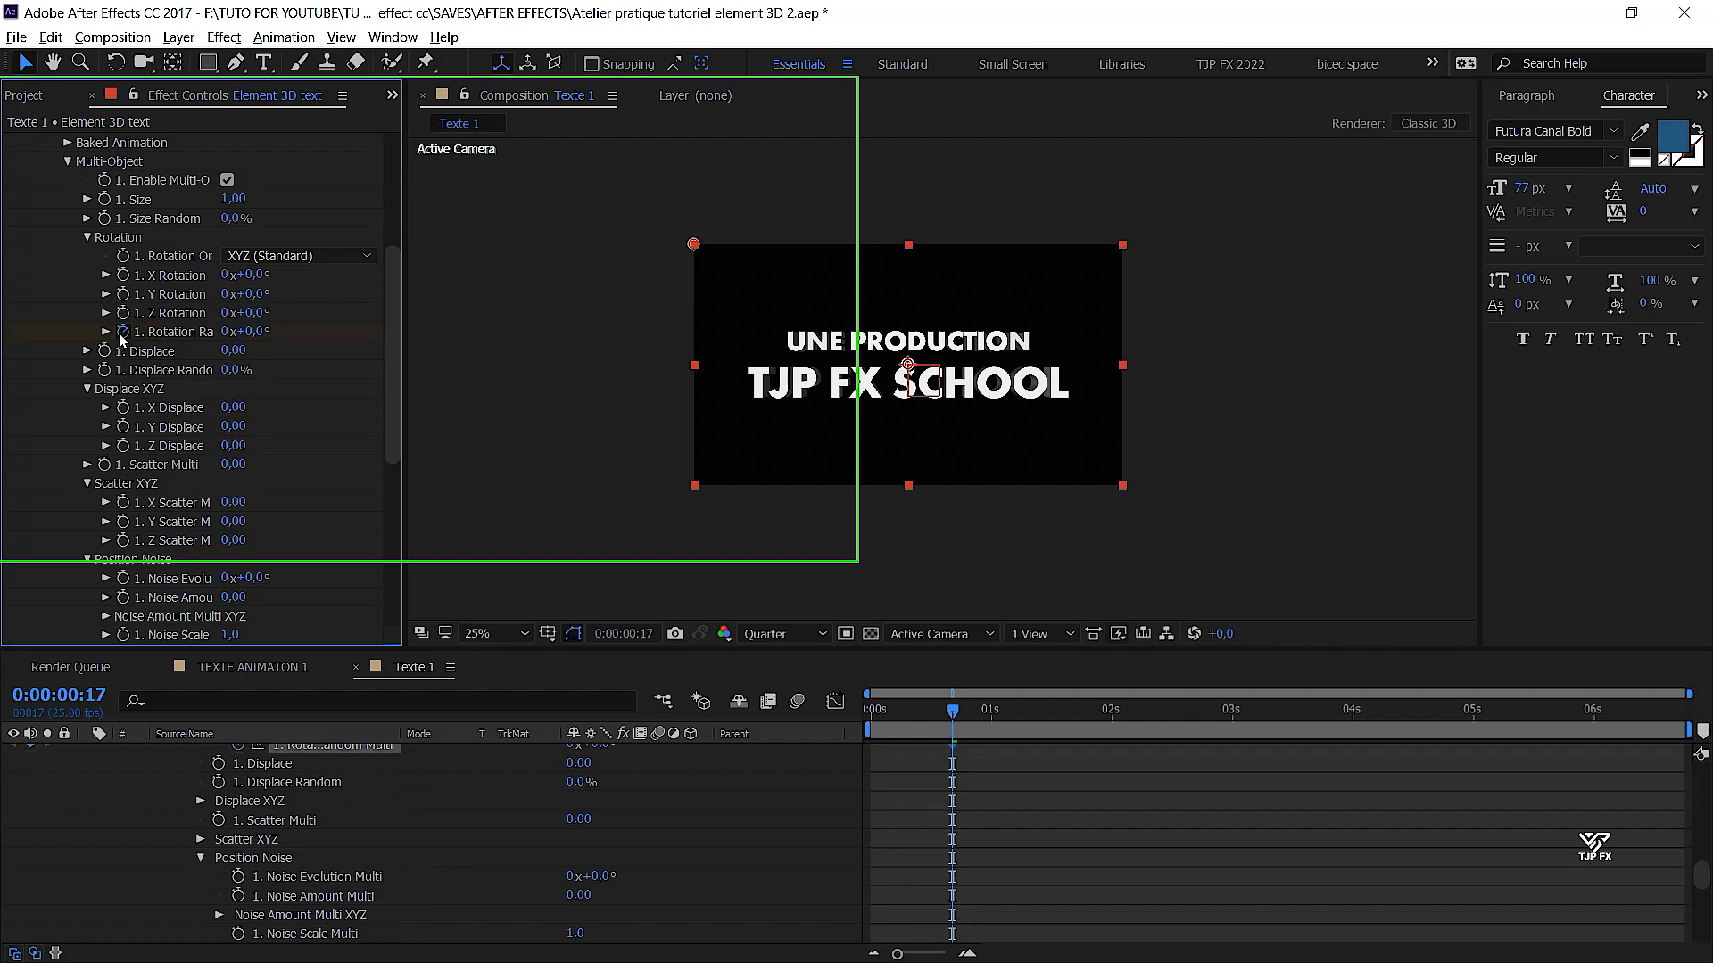
# Add a Z Scatter keyframe for Element's Group 1 at 0:00:00:17, and set the random rotation to -180° at 0:00:00:08
pyautogui.click(125, 539)
pyautogui.press('u')
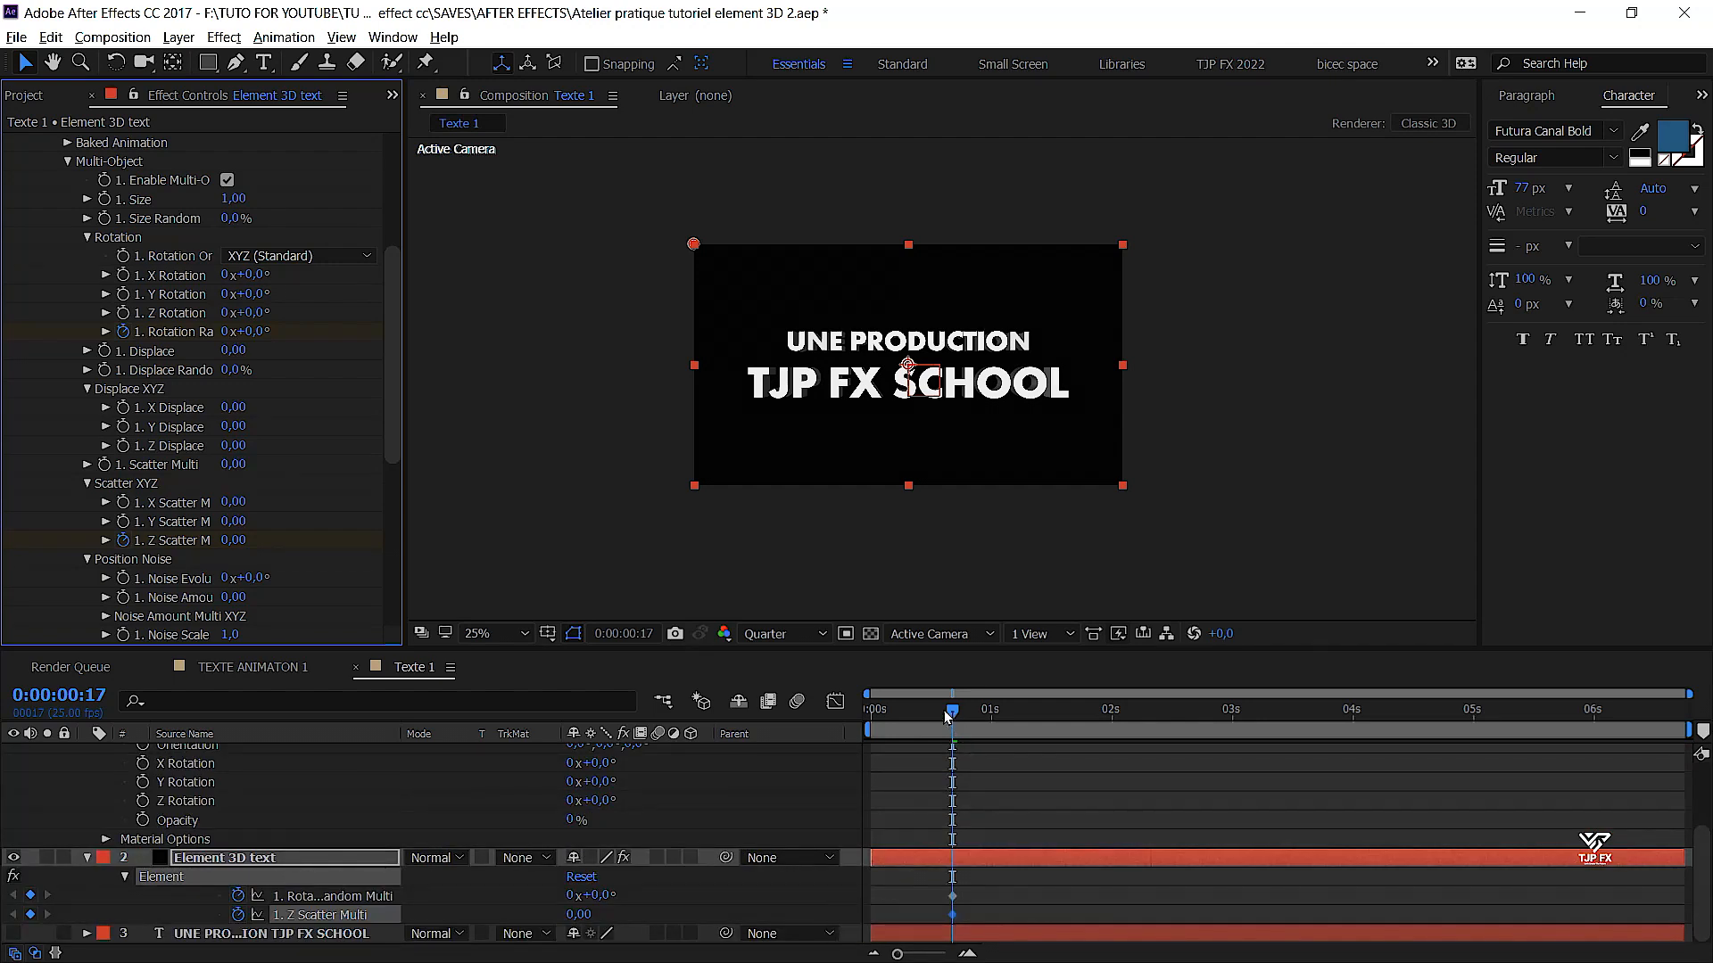
pyautogui.moveTo(946, 716)
pyautogui.mouseDown()
pyautogui.moveTo(870, 727)
pyautogui.moveTo(912, 716)
pyautogui.mouseUp()
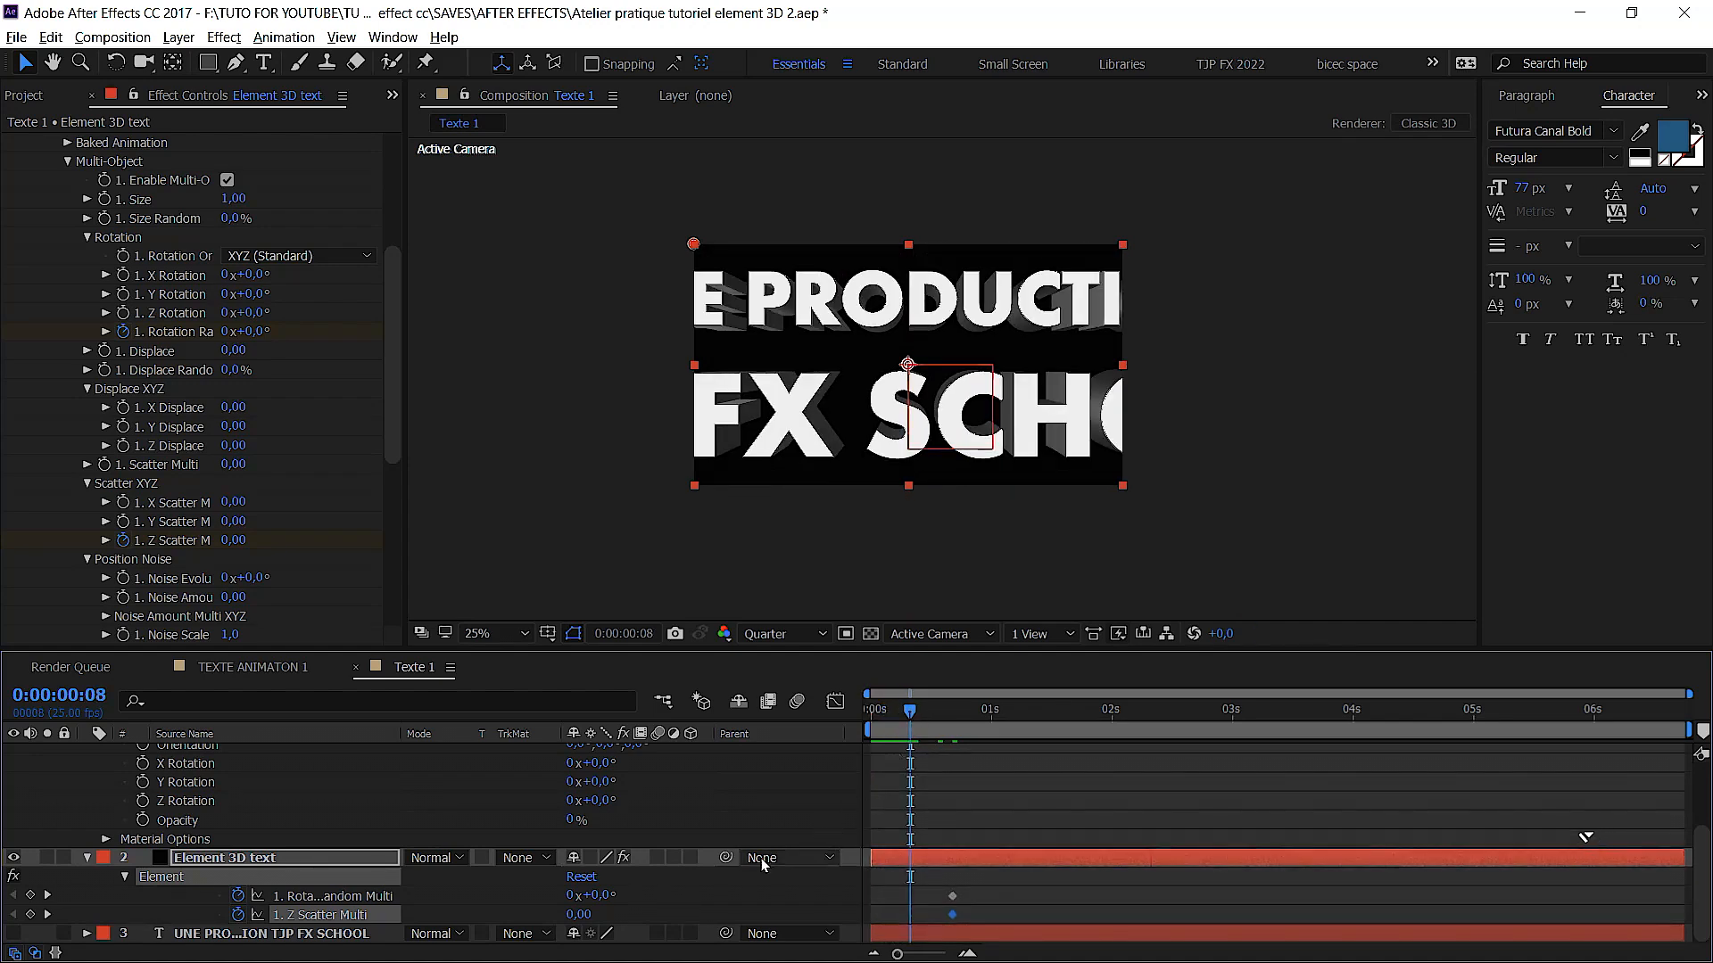
pyautogui.click(600, 895)
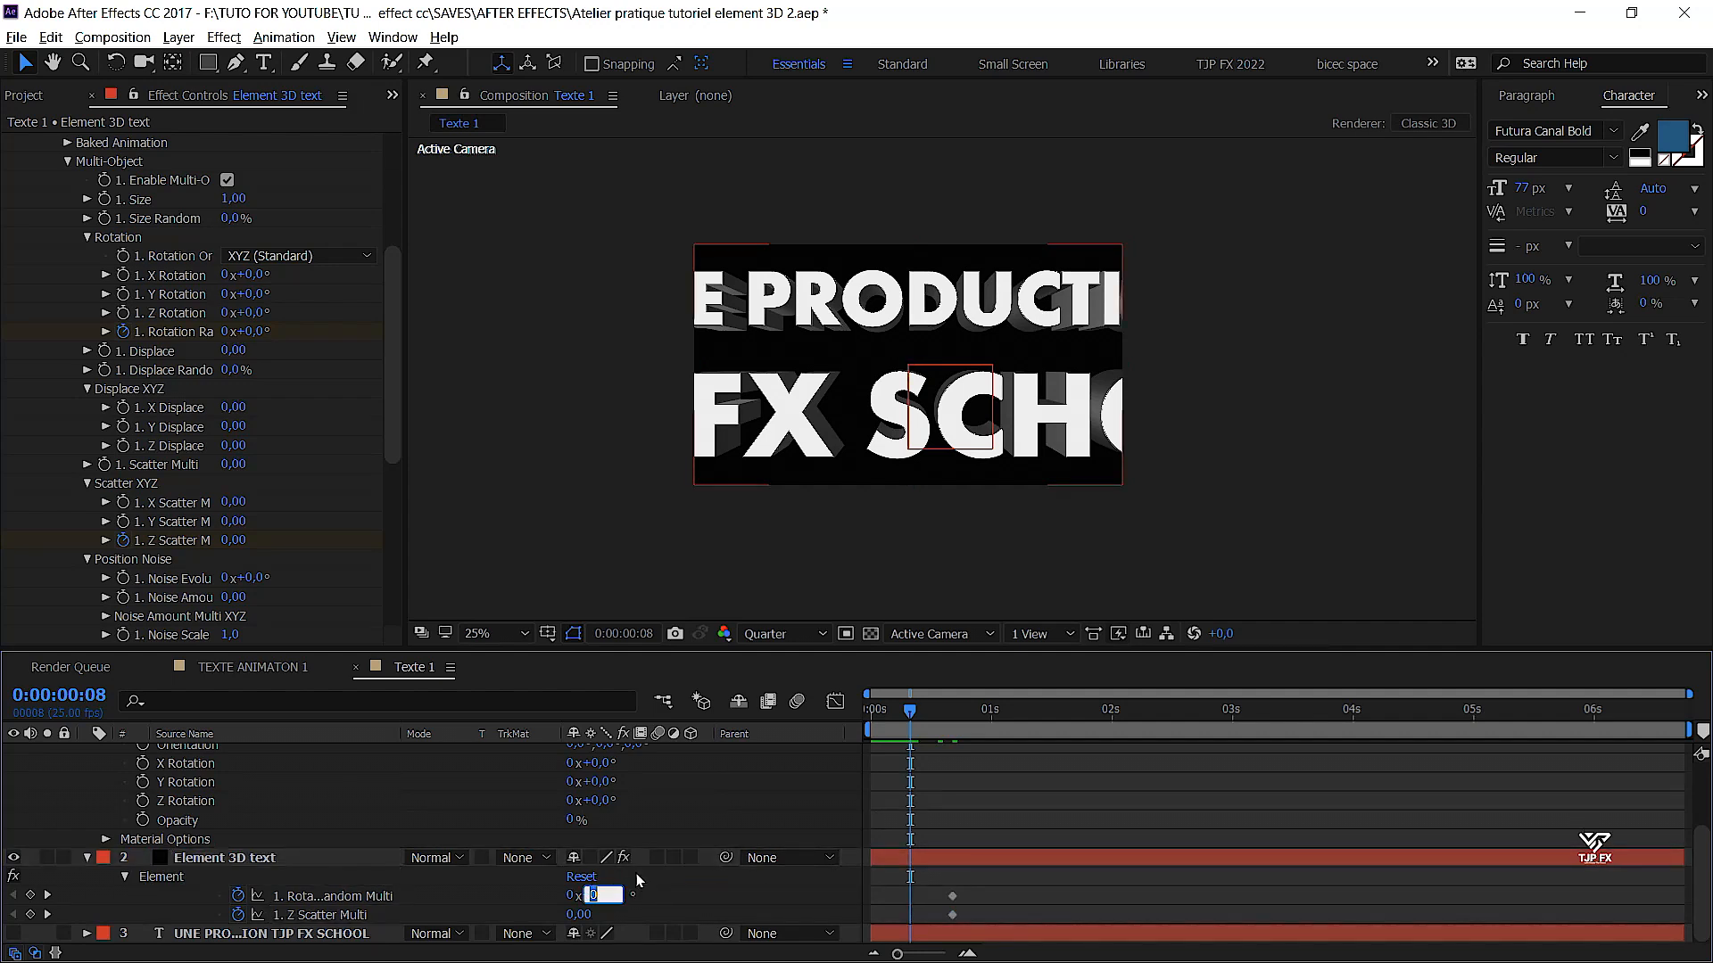
pyautogui.write('-180')
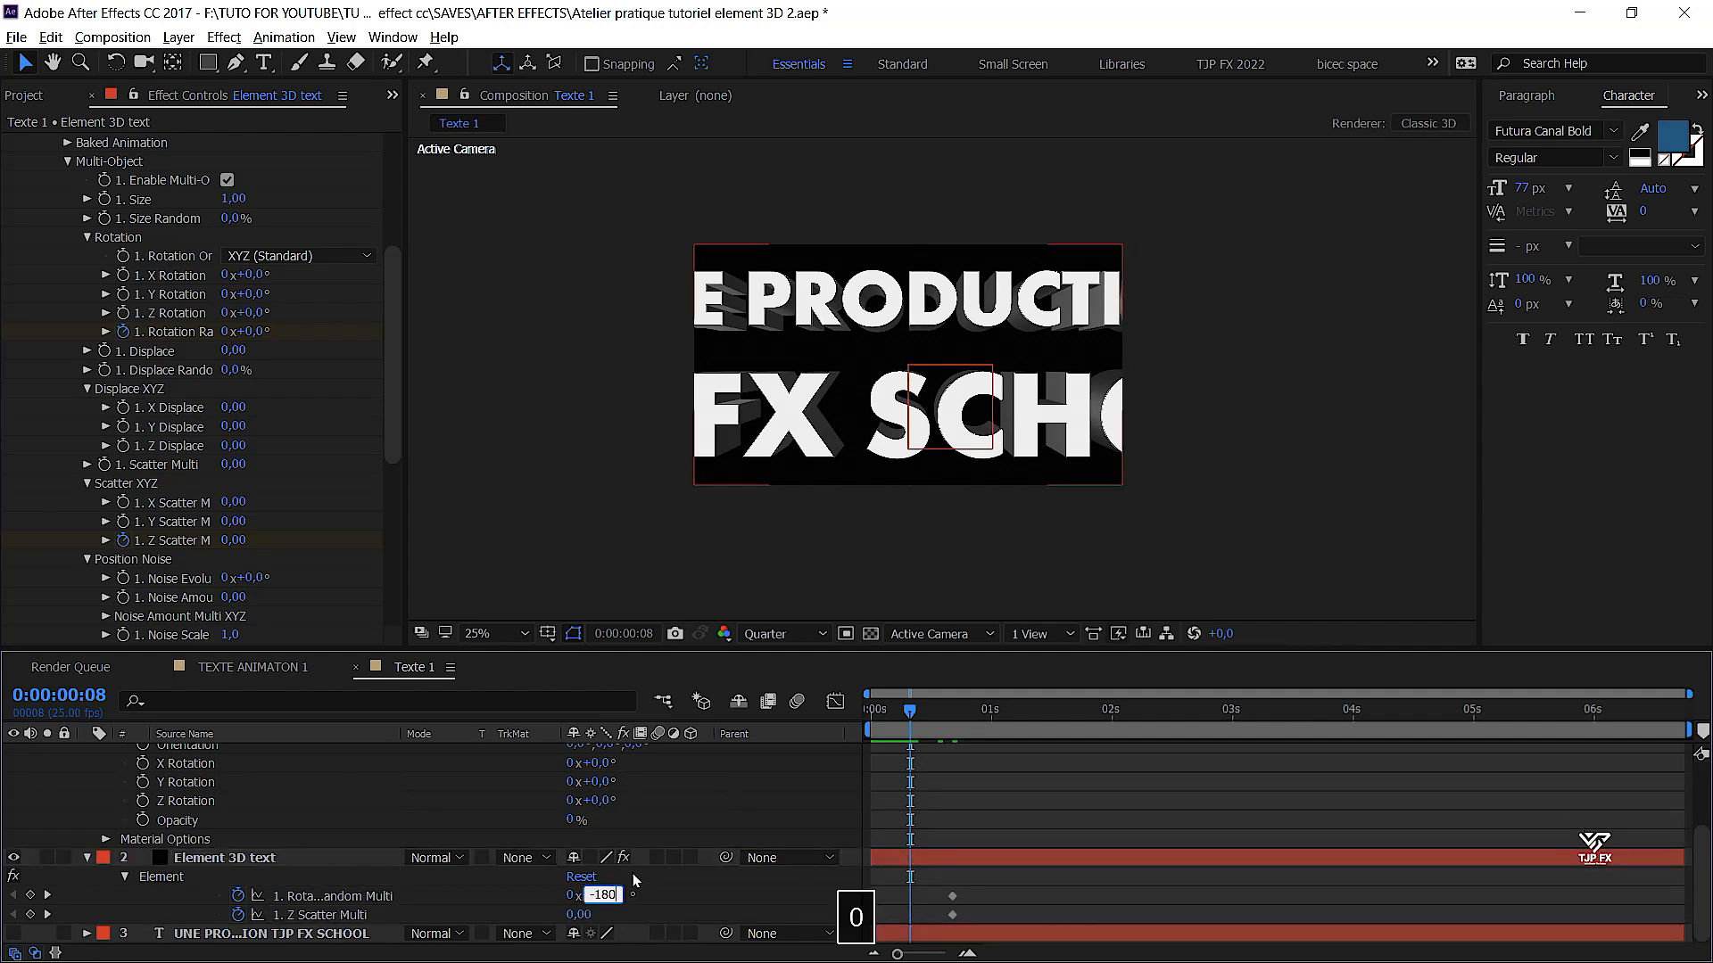
pyautogui.press('Return')
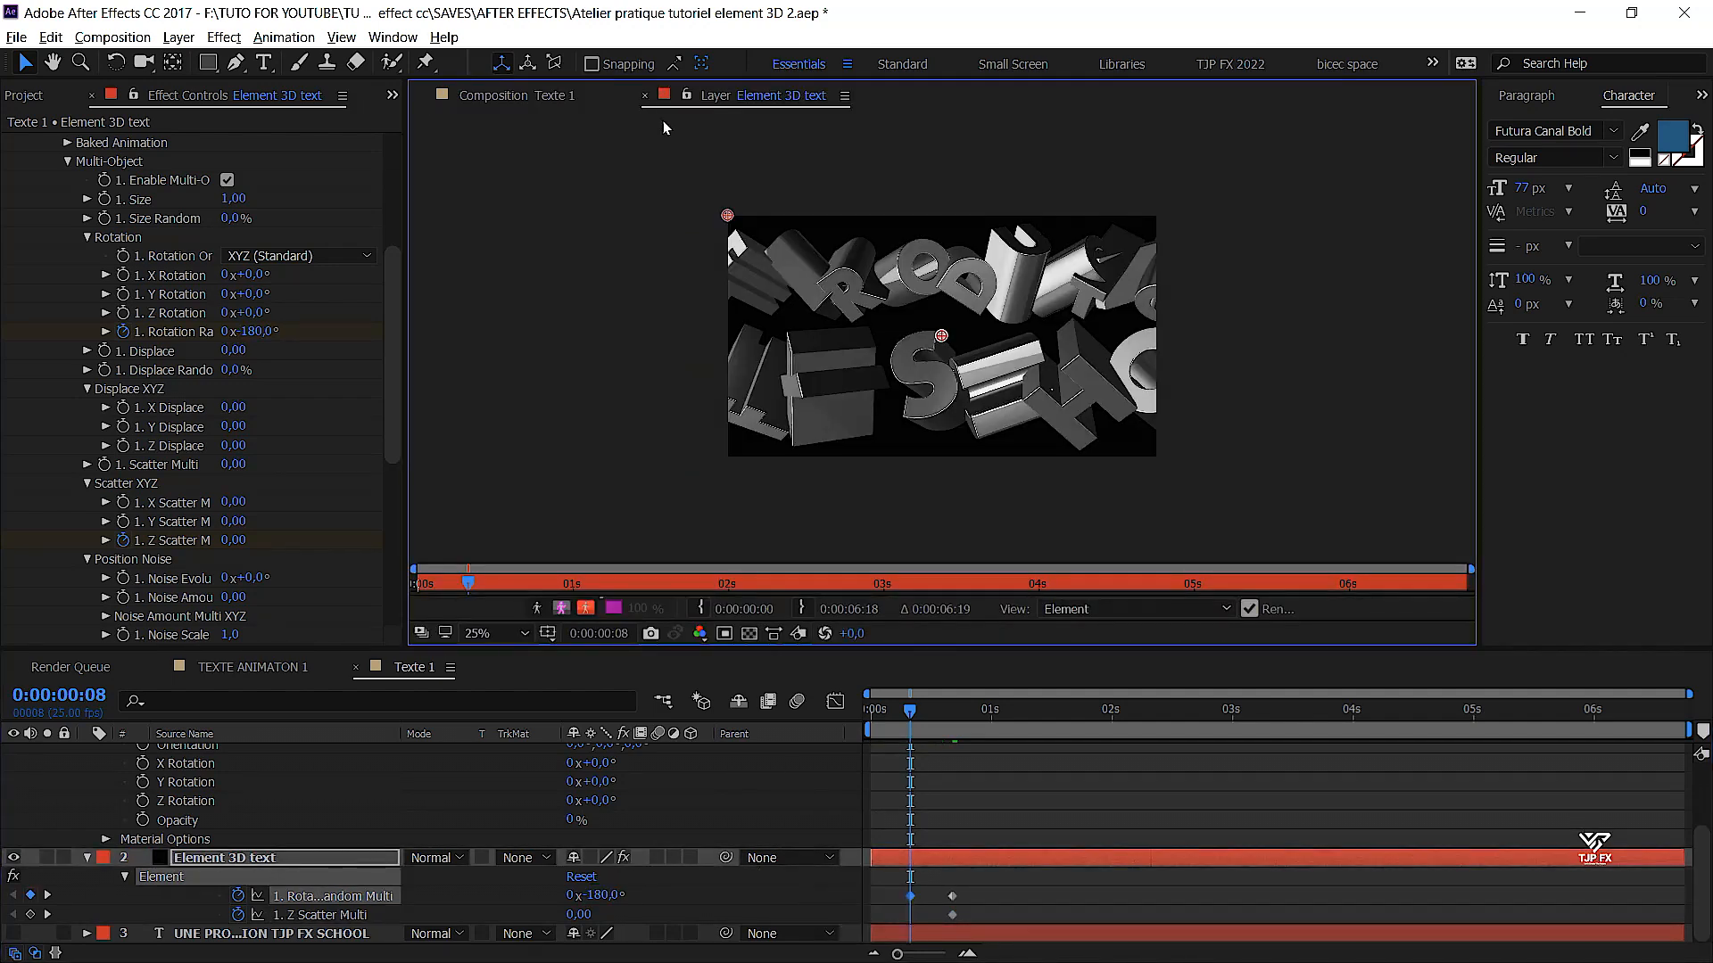
pyautogui.click(535, 95)
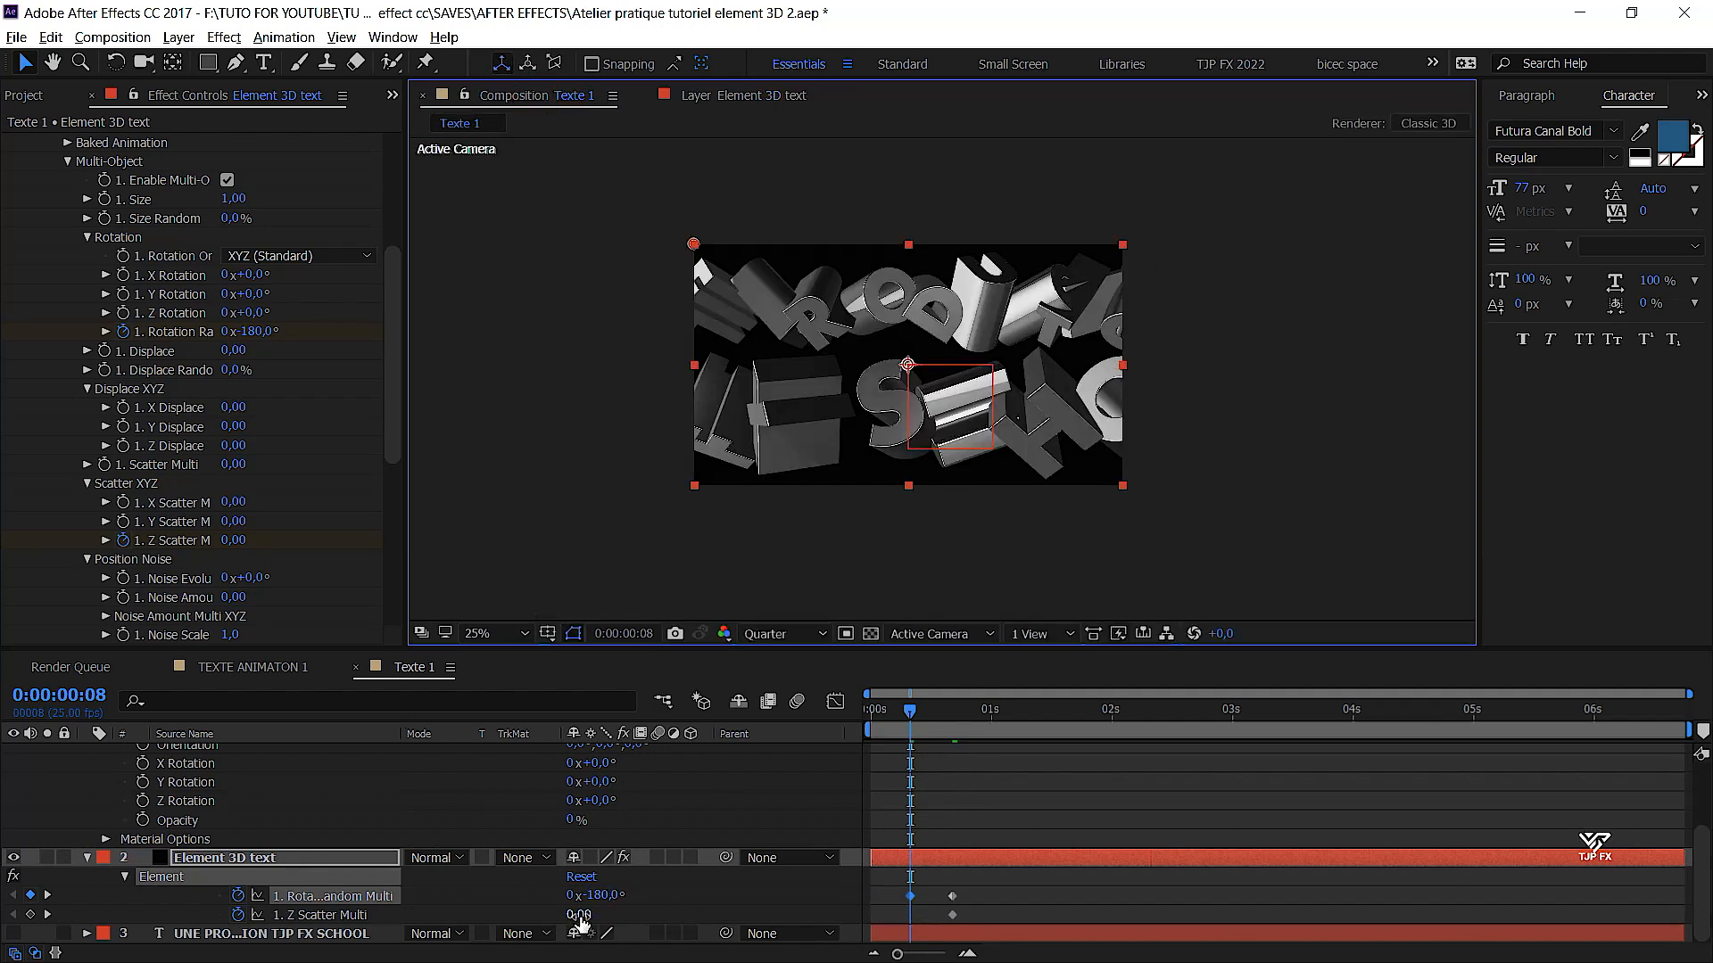
# Set Group 1's Z Scatter to -50 at 0:00:00:08
pyautogui.moveTo(576, 913)
pyautogui.mouseDown()
pyautogui.moveTo(75, 931)
pyautogui.moveTo(573, 919)
pyautogui.mouseUp()
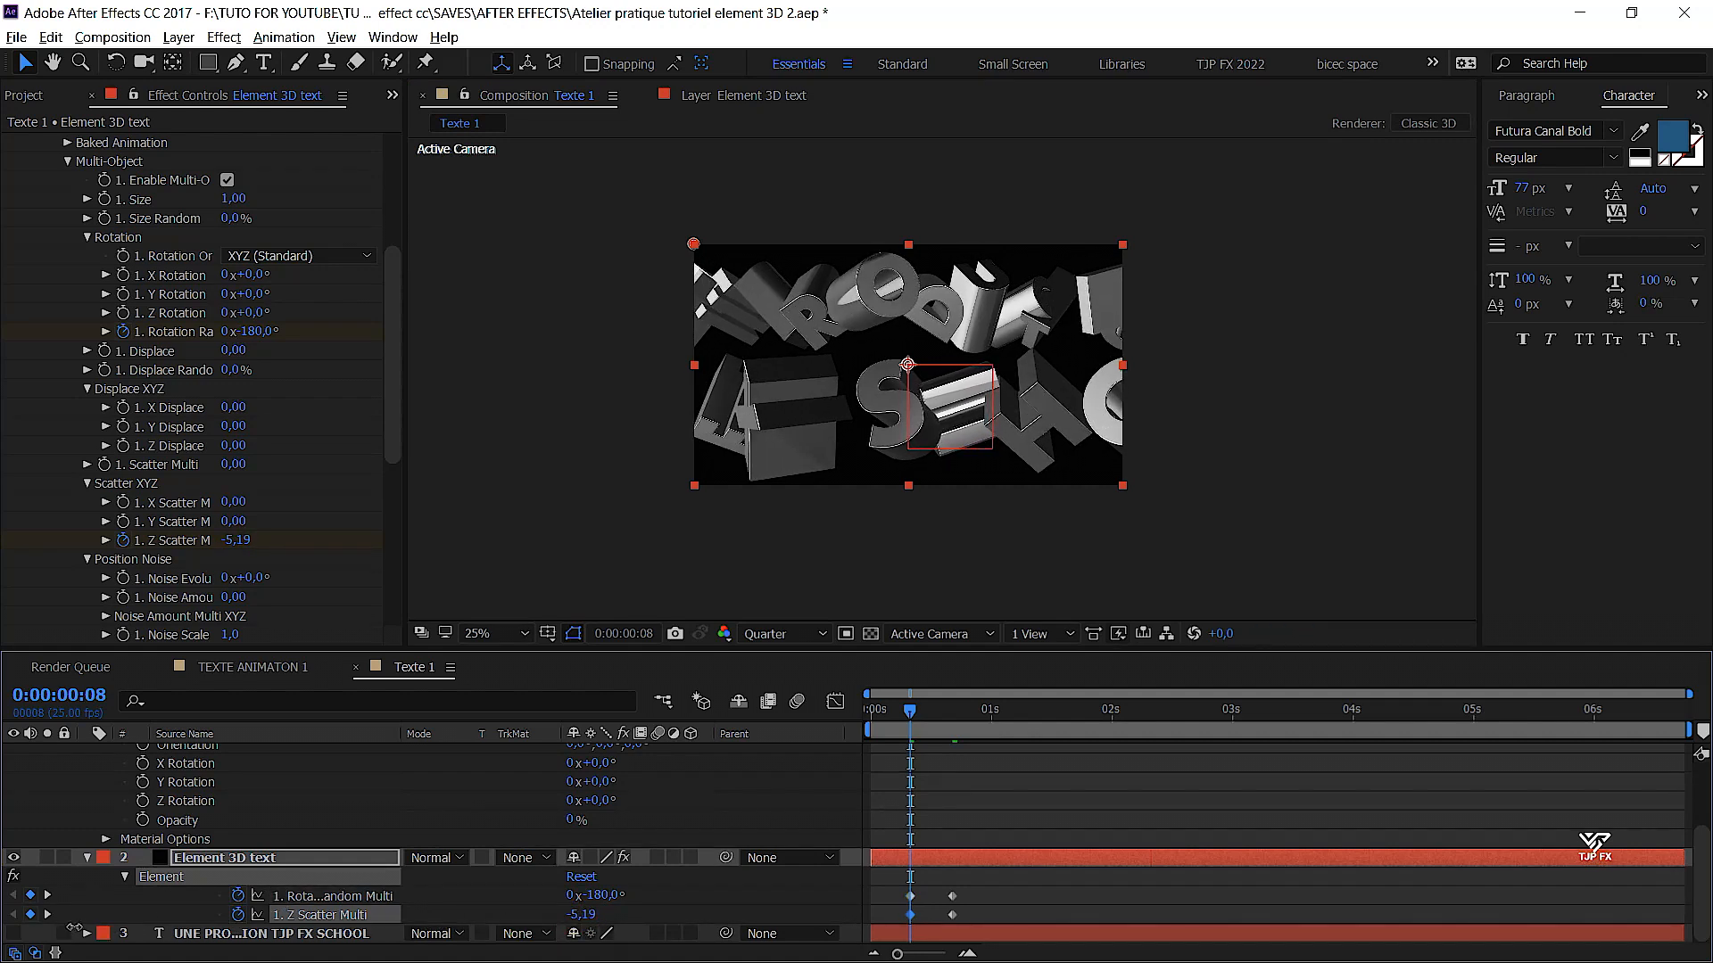
pyautogui.click(574, 919)
pyautogui.write('-50')
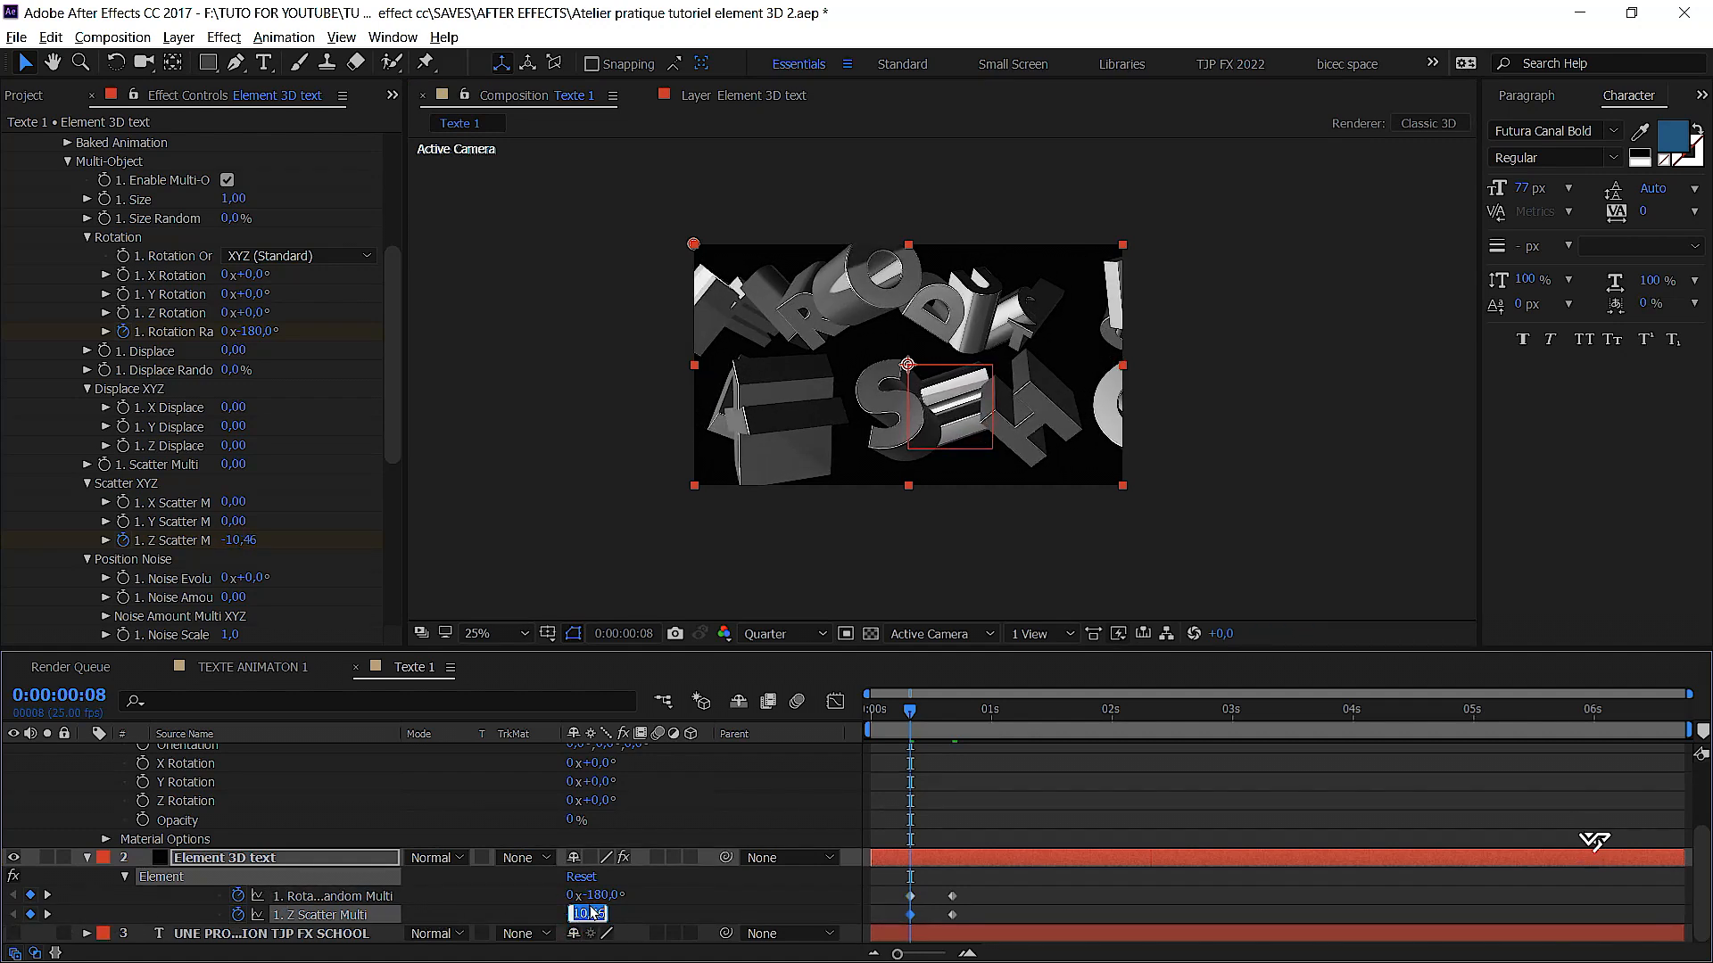
pyautogui.press('Return')
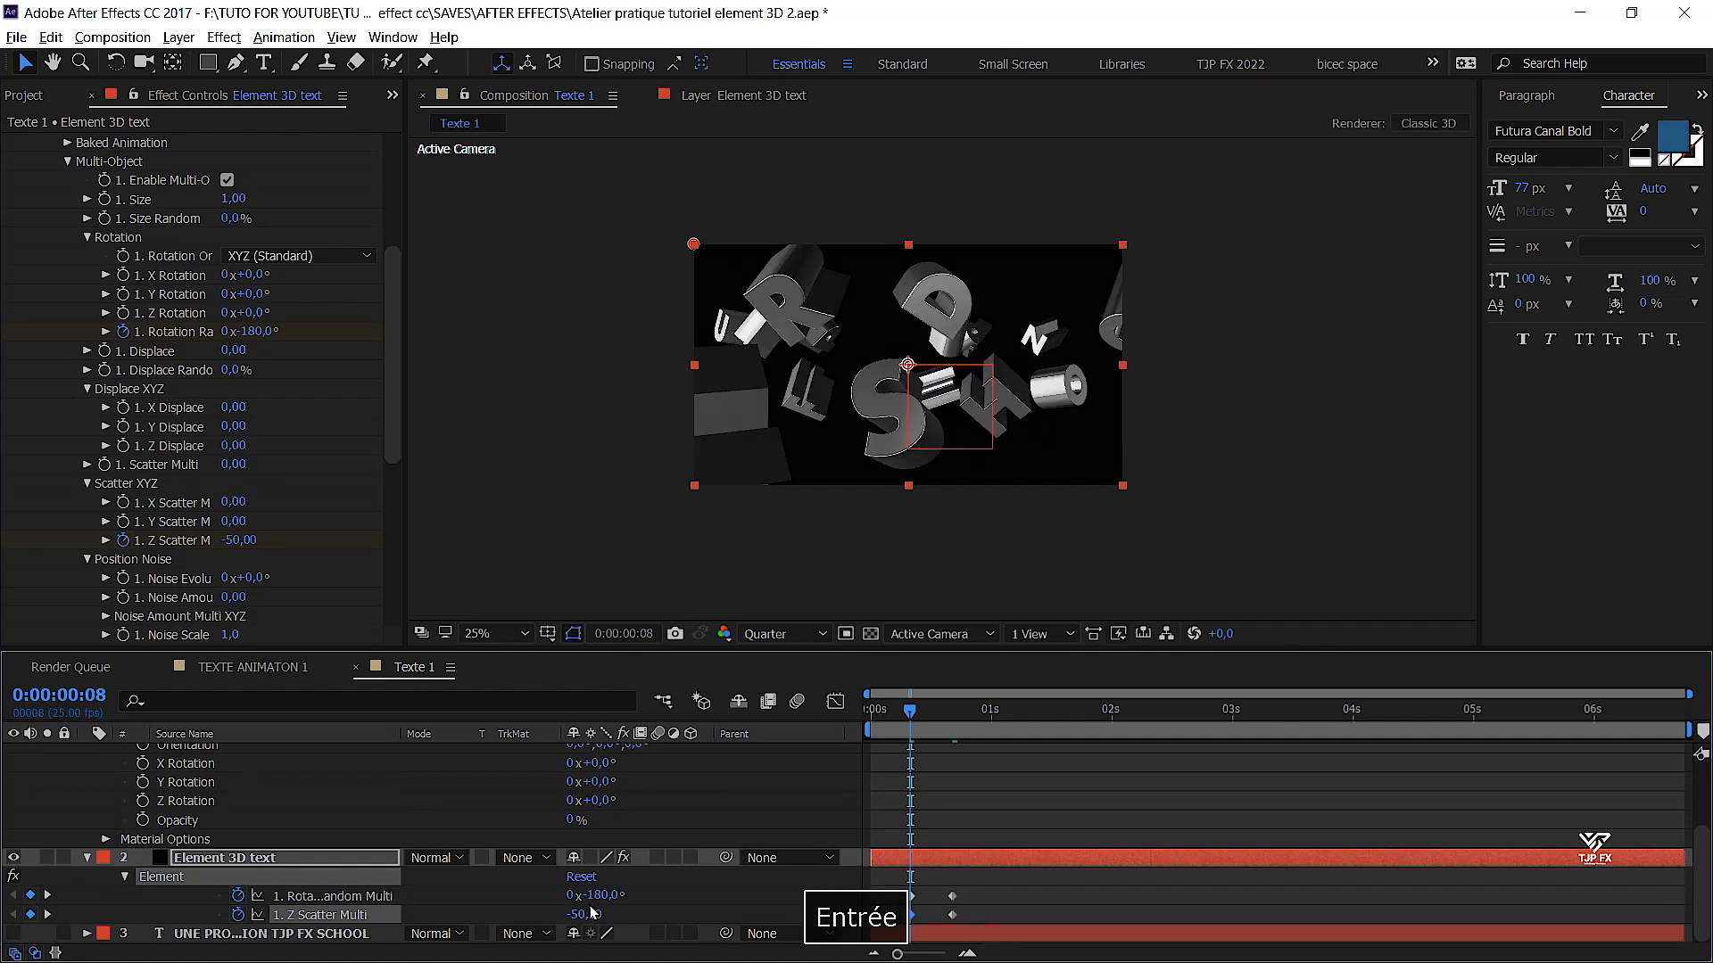
# Show only the keyframed properties and shift the ending random rotation and Z Scatter keyframes to 0:00:00:23, matching the null's second Position keyframe
pyautogui.click(954, 801)
pyautogui.press('u')
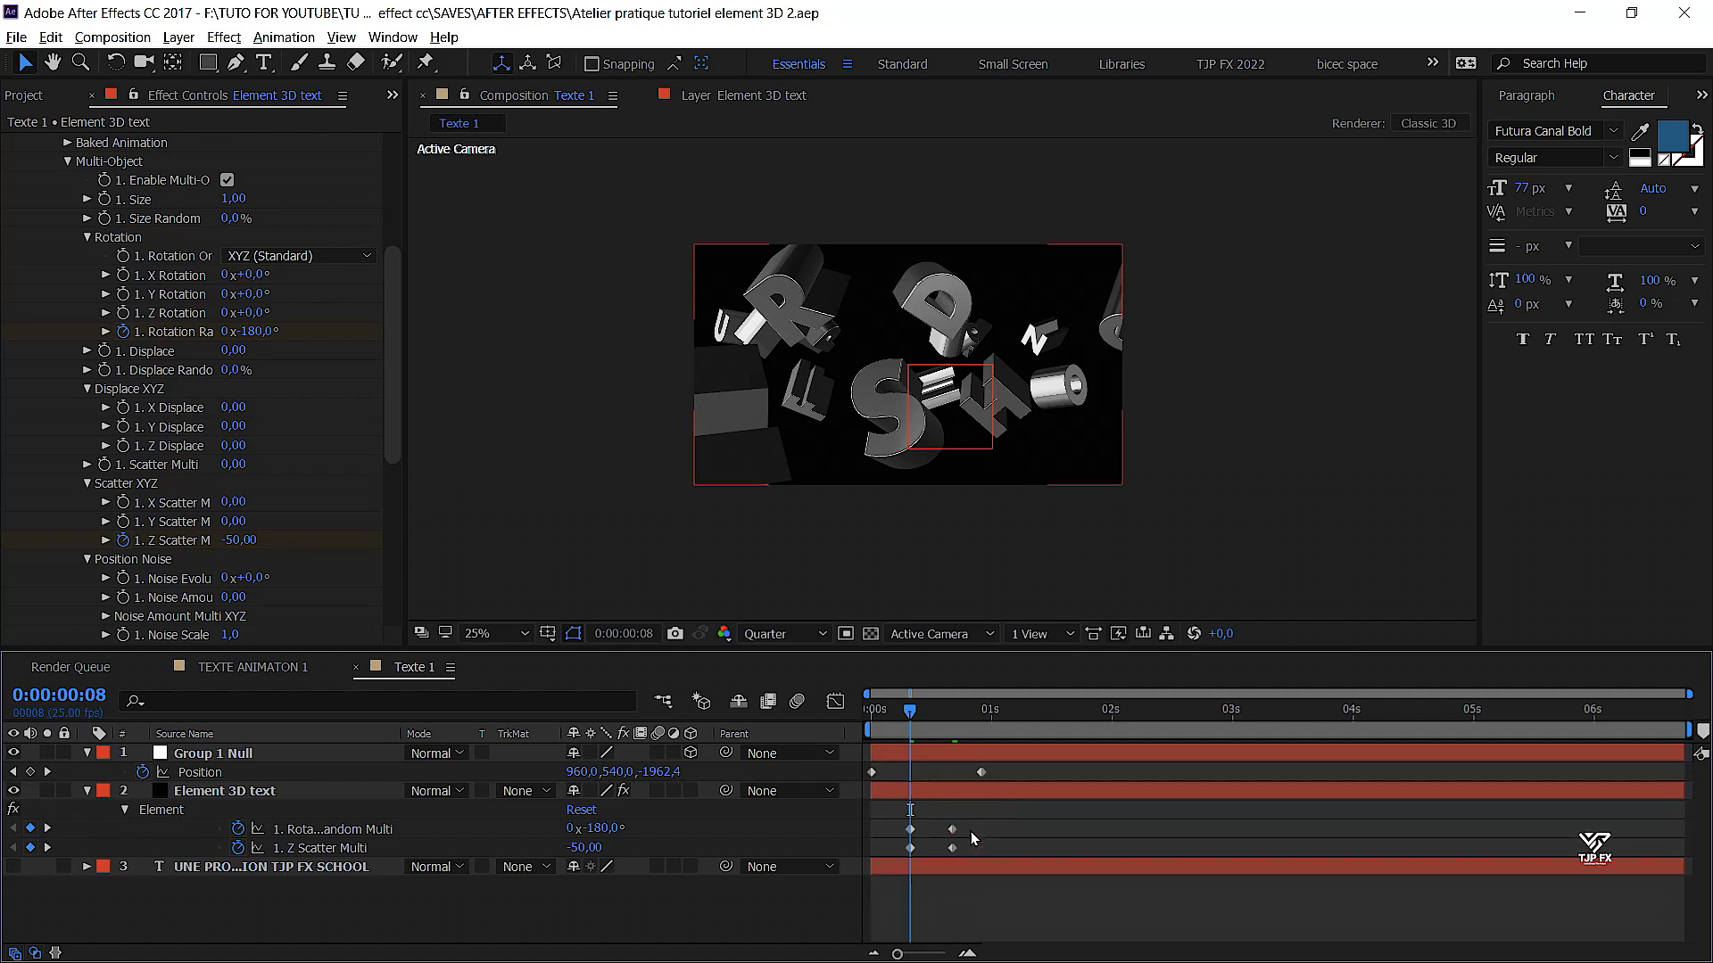
pyautogui.moveTo(960, 844); pyautogui.dragTo(953, 849)
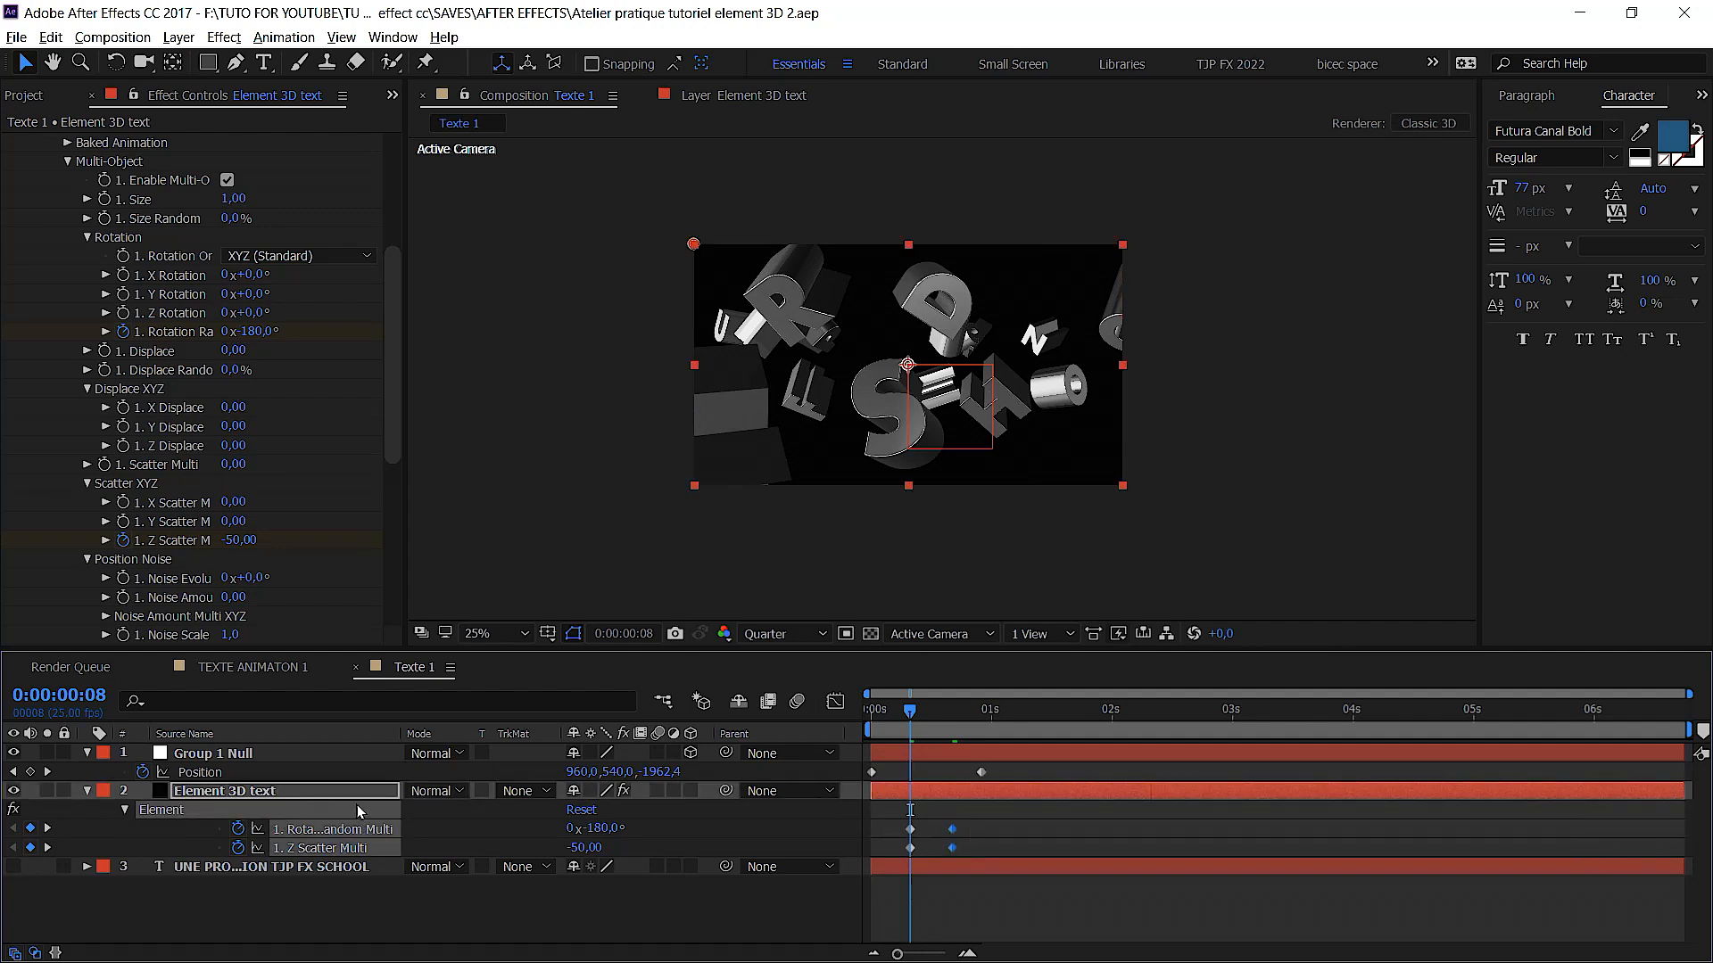
pyautogui.moveTo(952, 830); pyautogui.dragTo(979, 840)
pyautogui.moveTo(958, 713); pyautogui.dragTo(970, 727)
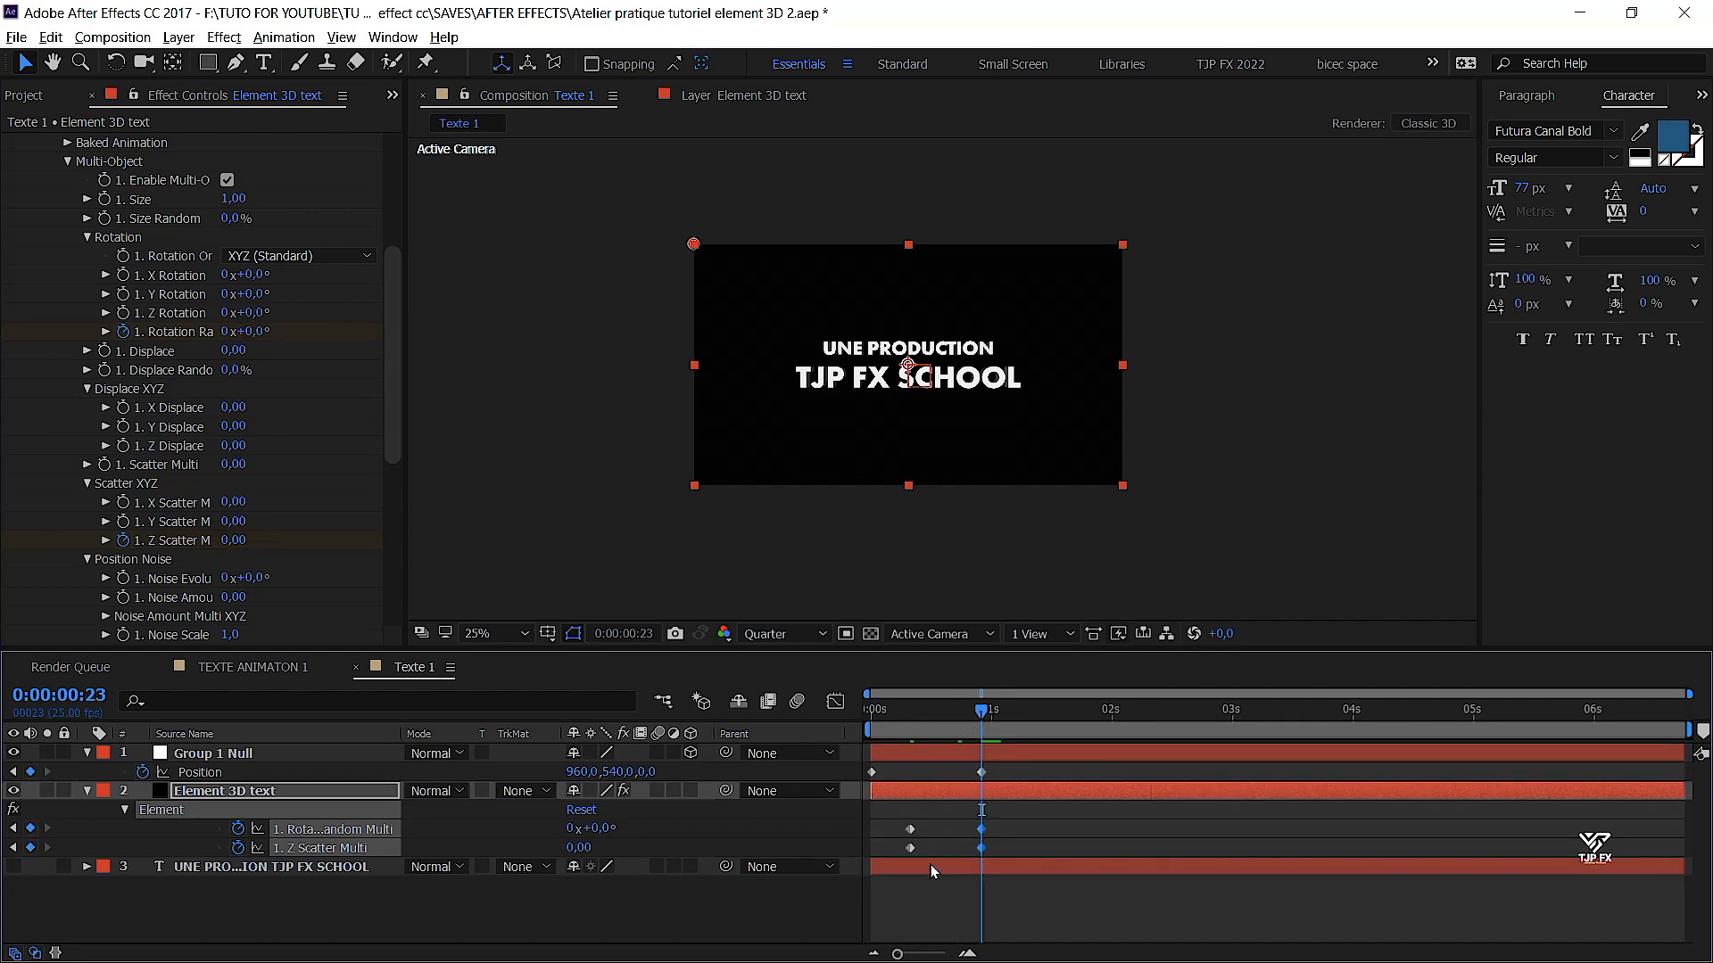
# Move the starting random rotation and Z Scatter keyframes of the Element 3D text layer to 0:00:00:00
pyautogui.click(912, 721)
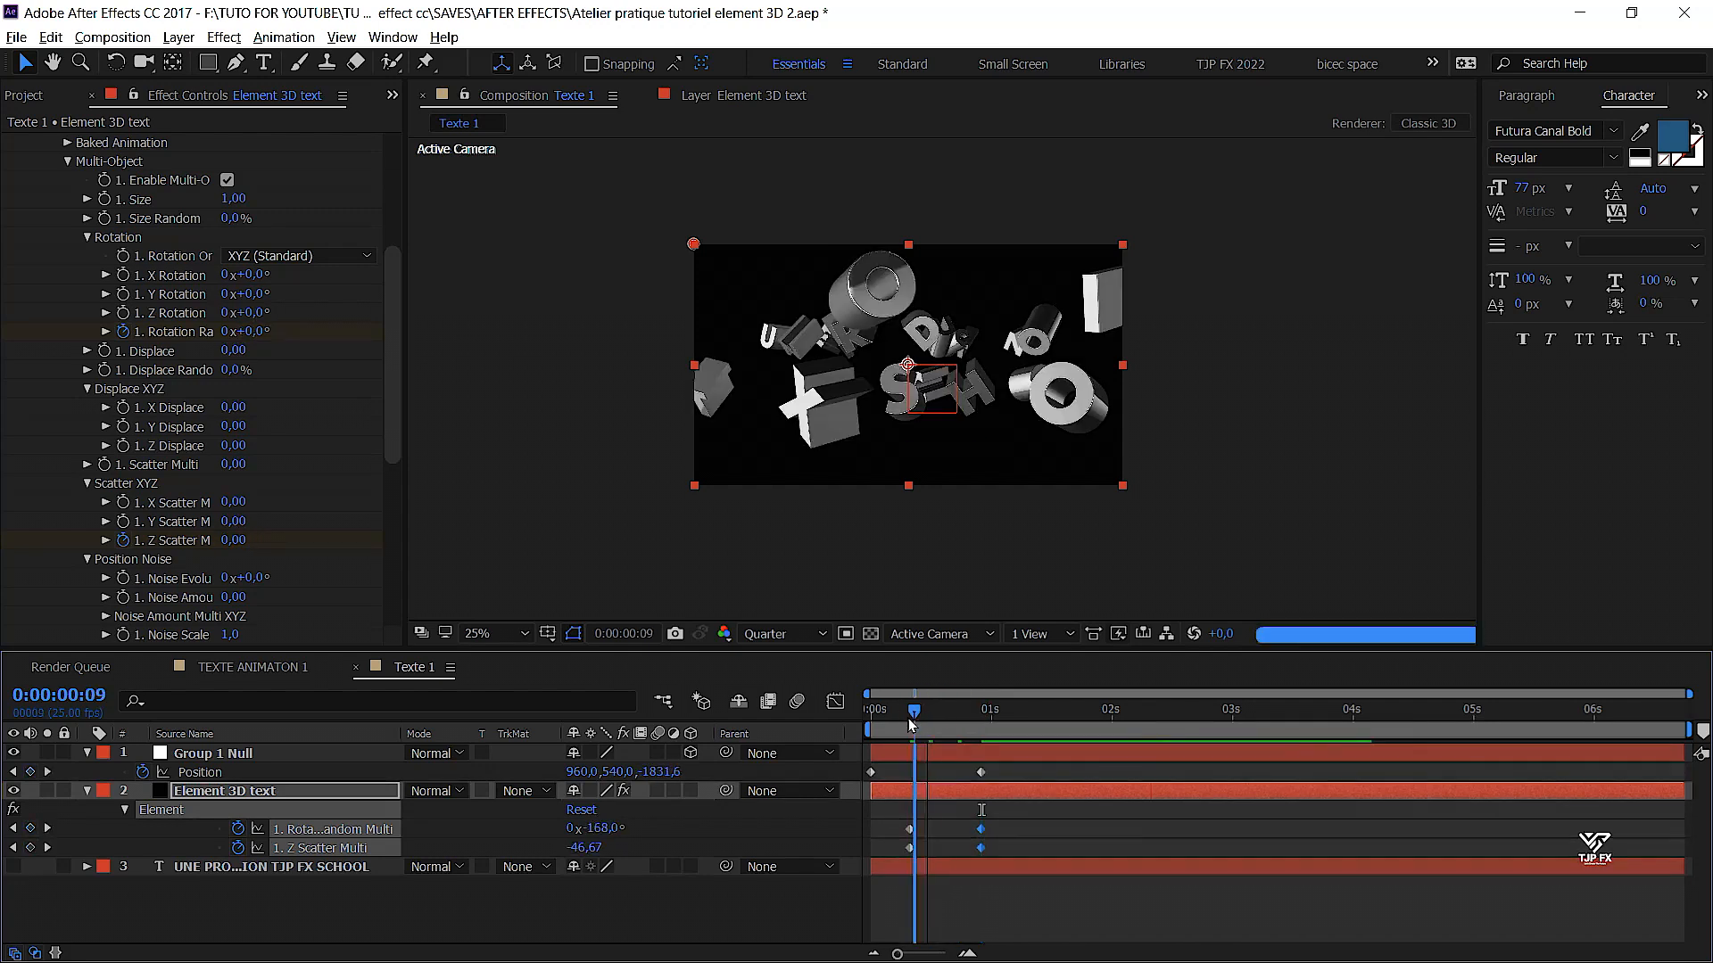
pyautogui.moveTo(912, 724); pyautogui.dragTo(906, 720)
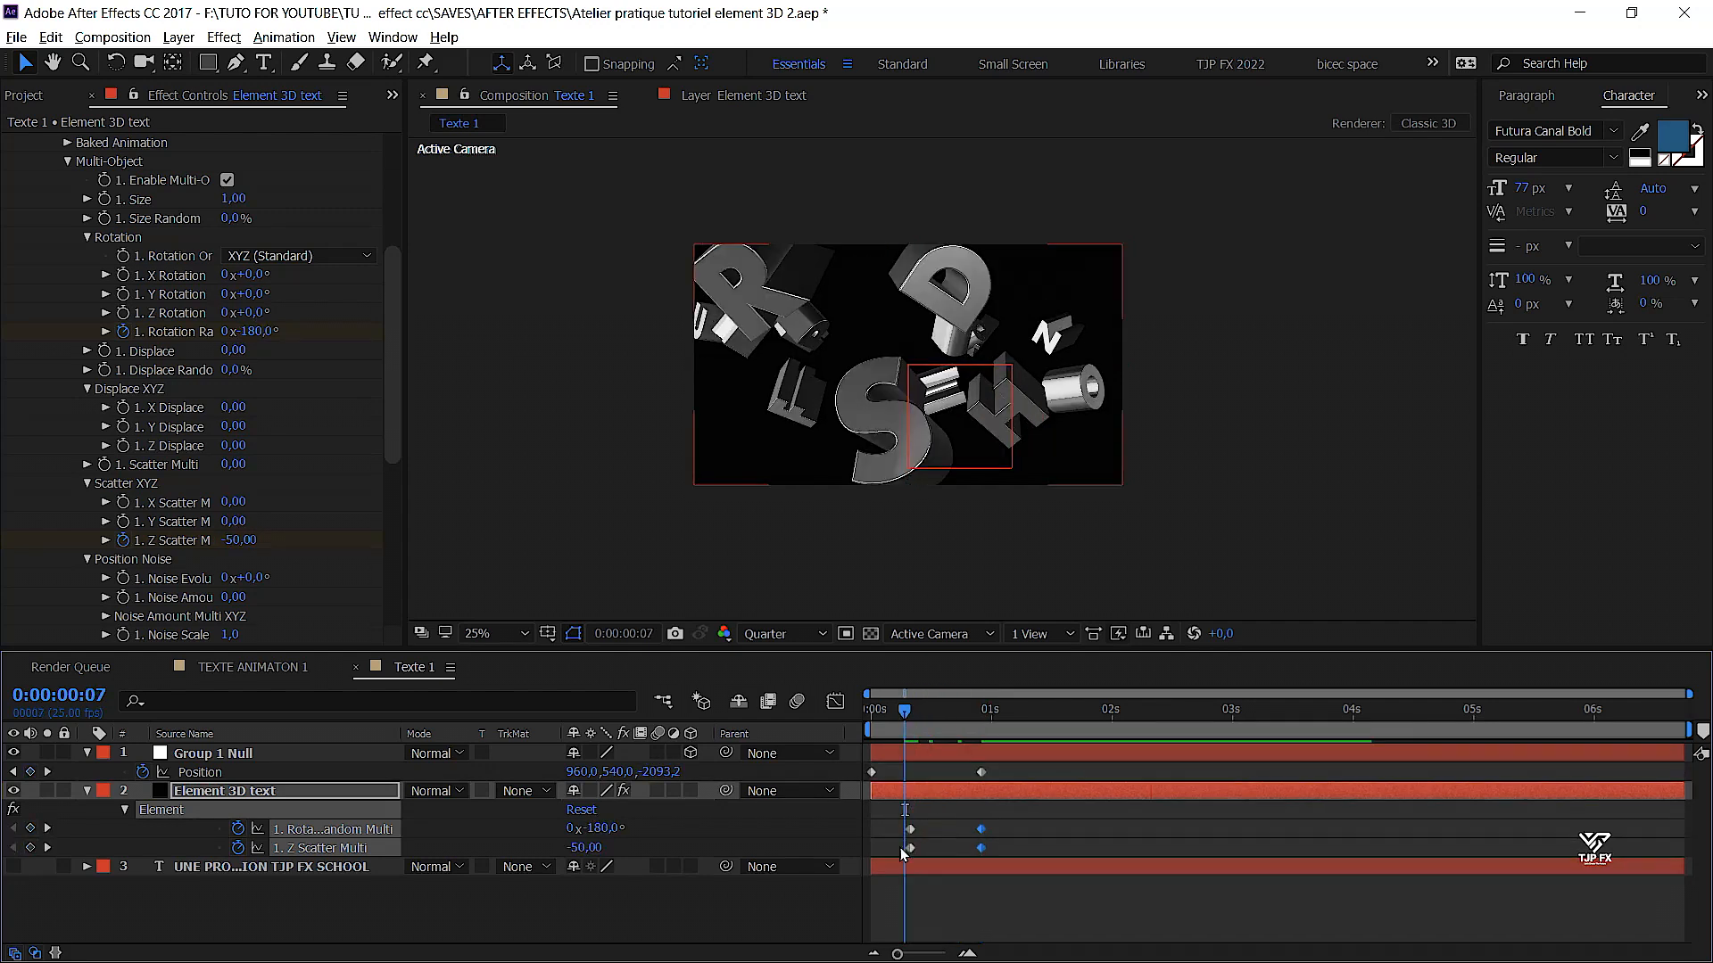
pyautogui.moveTo(929, 825); pyautogui.dragTo(886, 856)
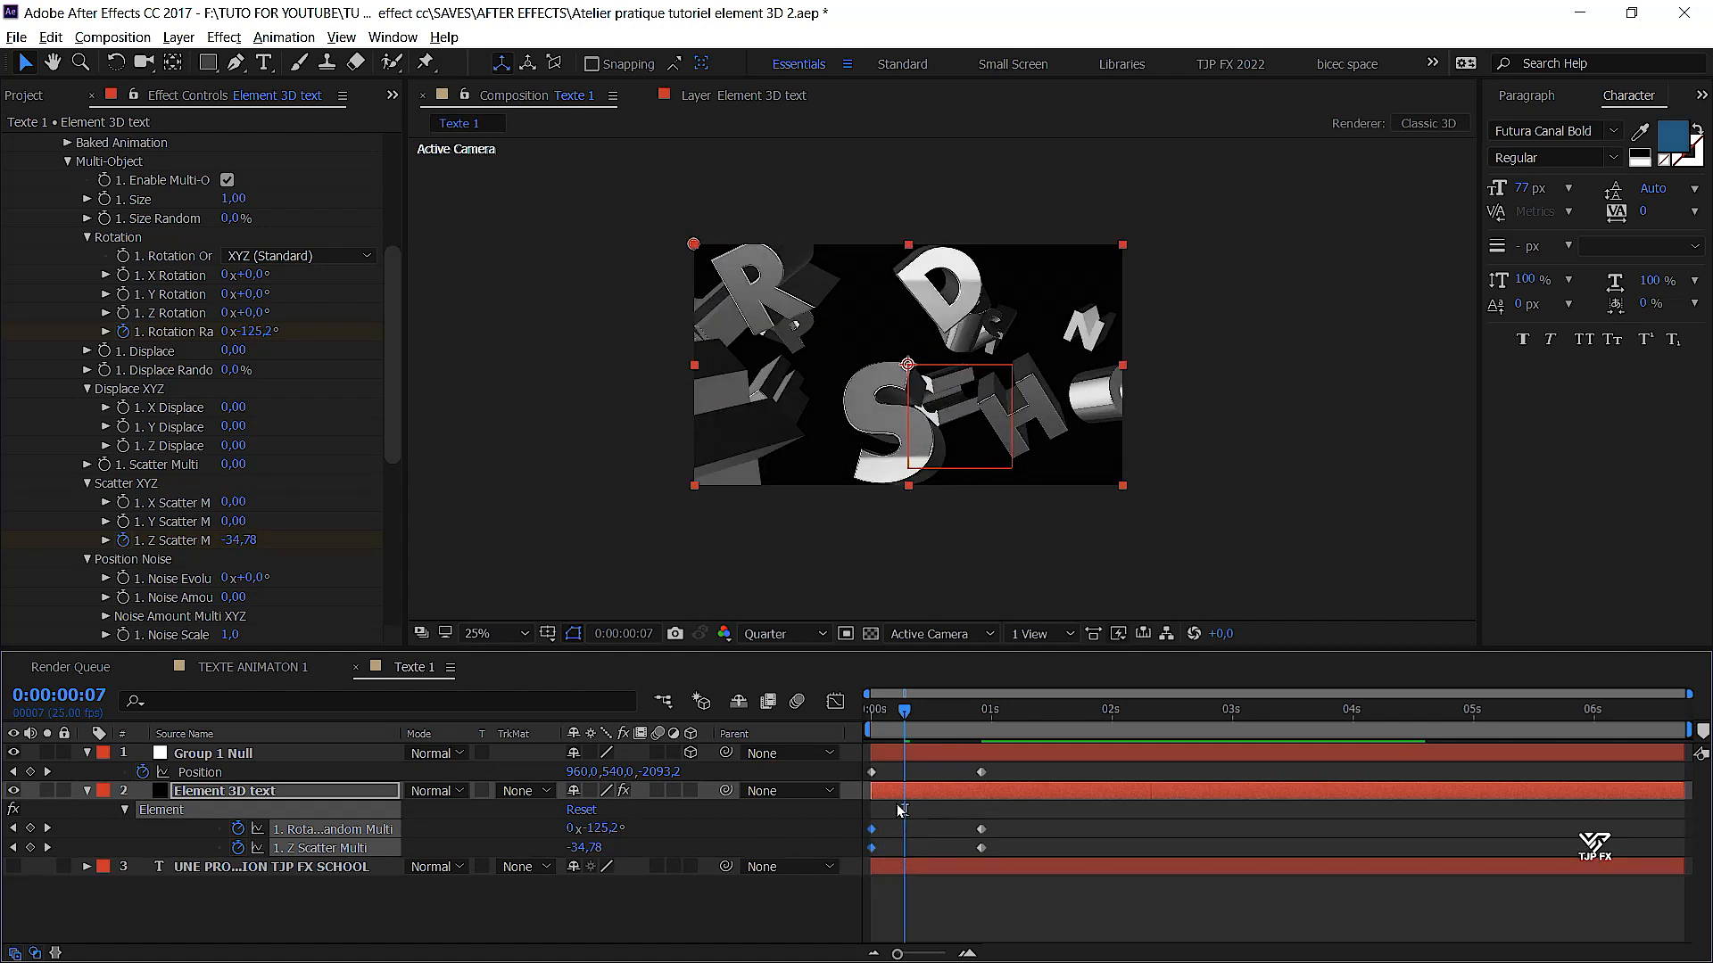
# Set the Group 1 Null's Z position to -3645 at 0:00:00:00 and preview the animation
pyautogui.moveTo(905, 714); pyautogui.dragTo(862, 723)
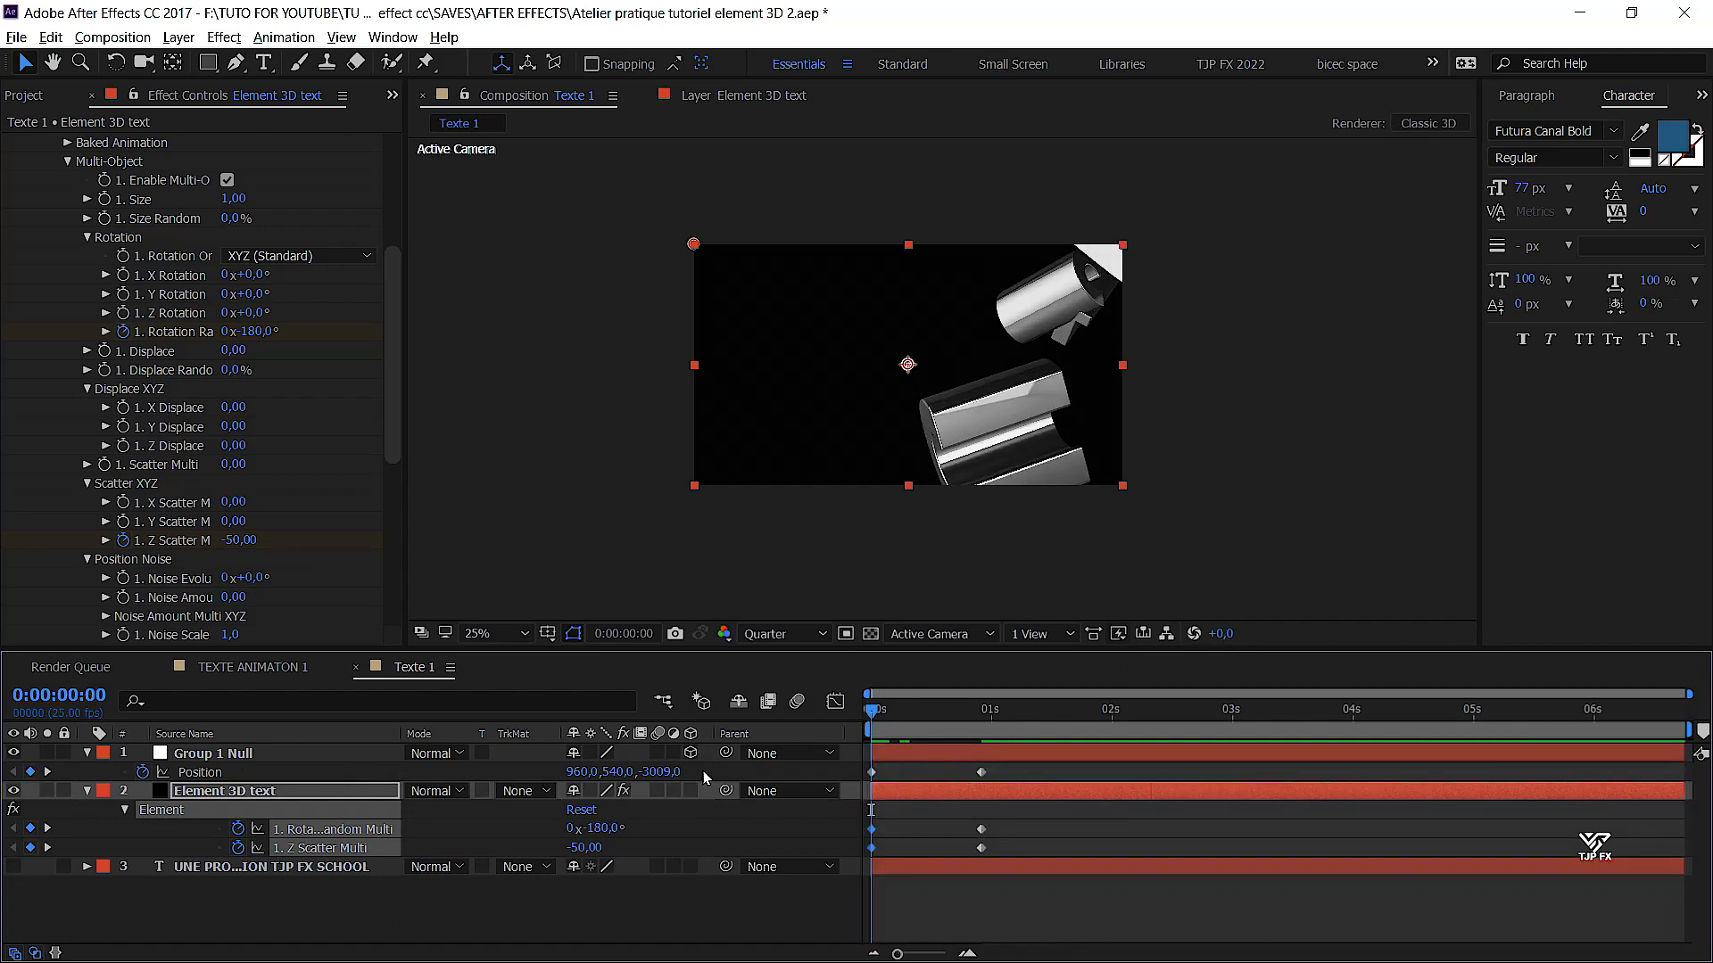
pyautogui.moveTo(665, 772); pyautogui.dragTo(8, 825)
pyautogui.click(1465, 759)
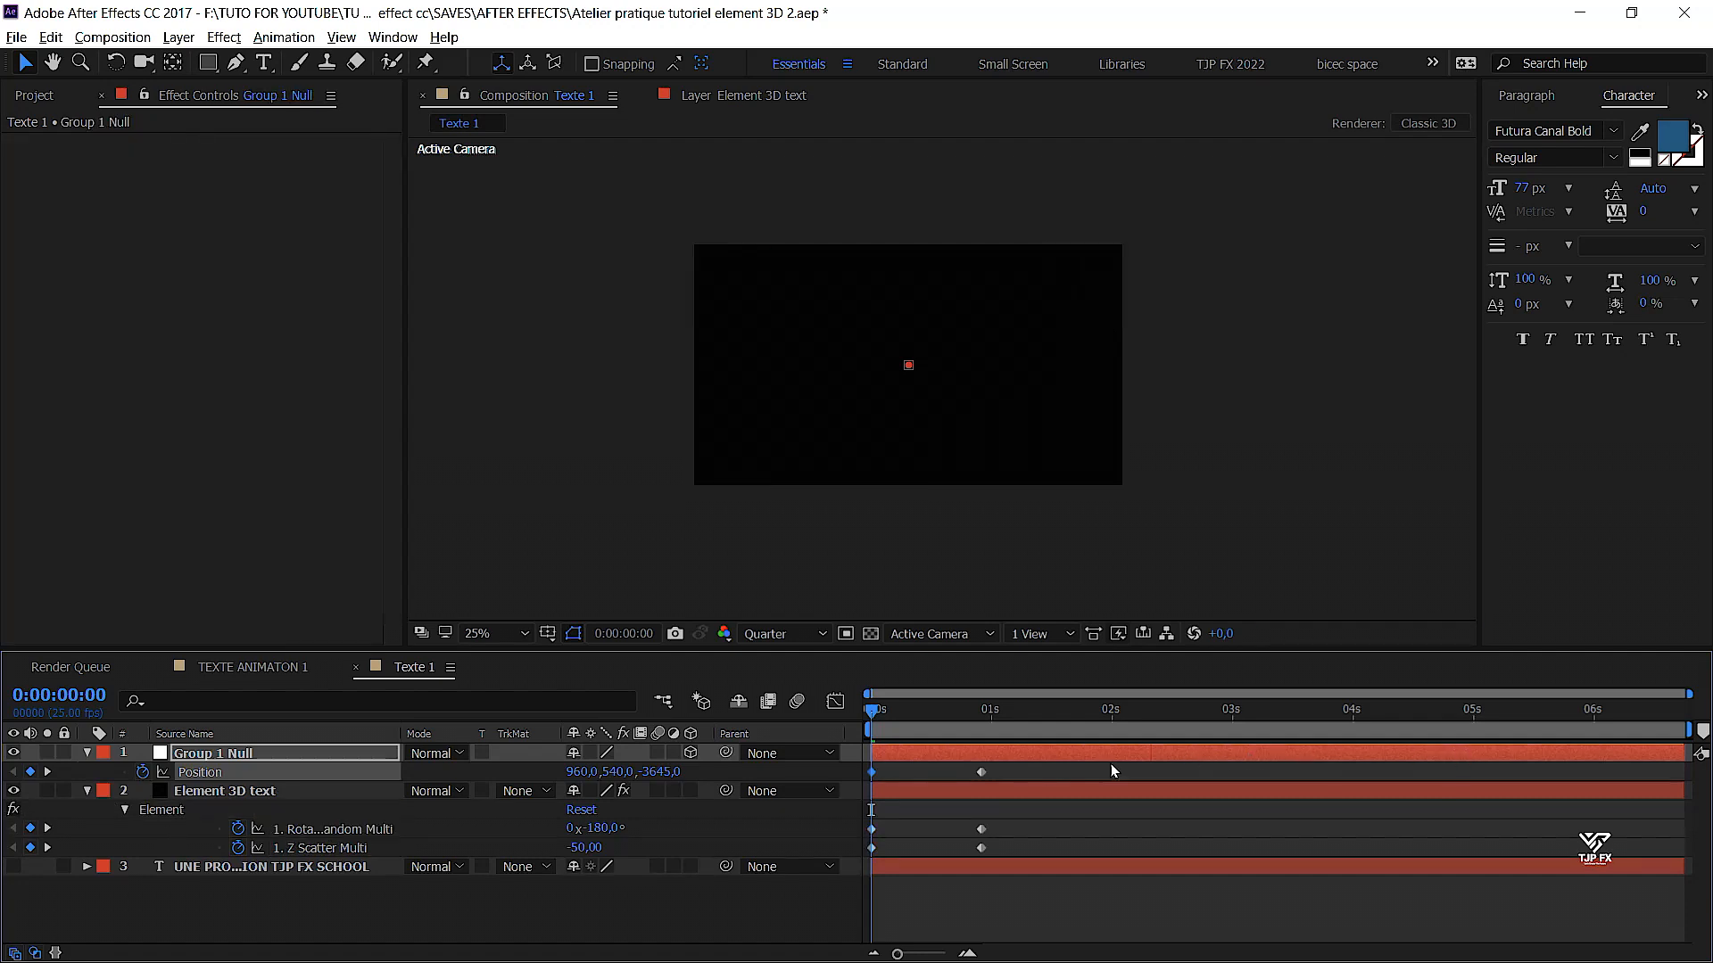
pyautogui.press('space')
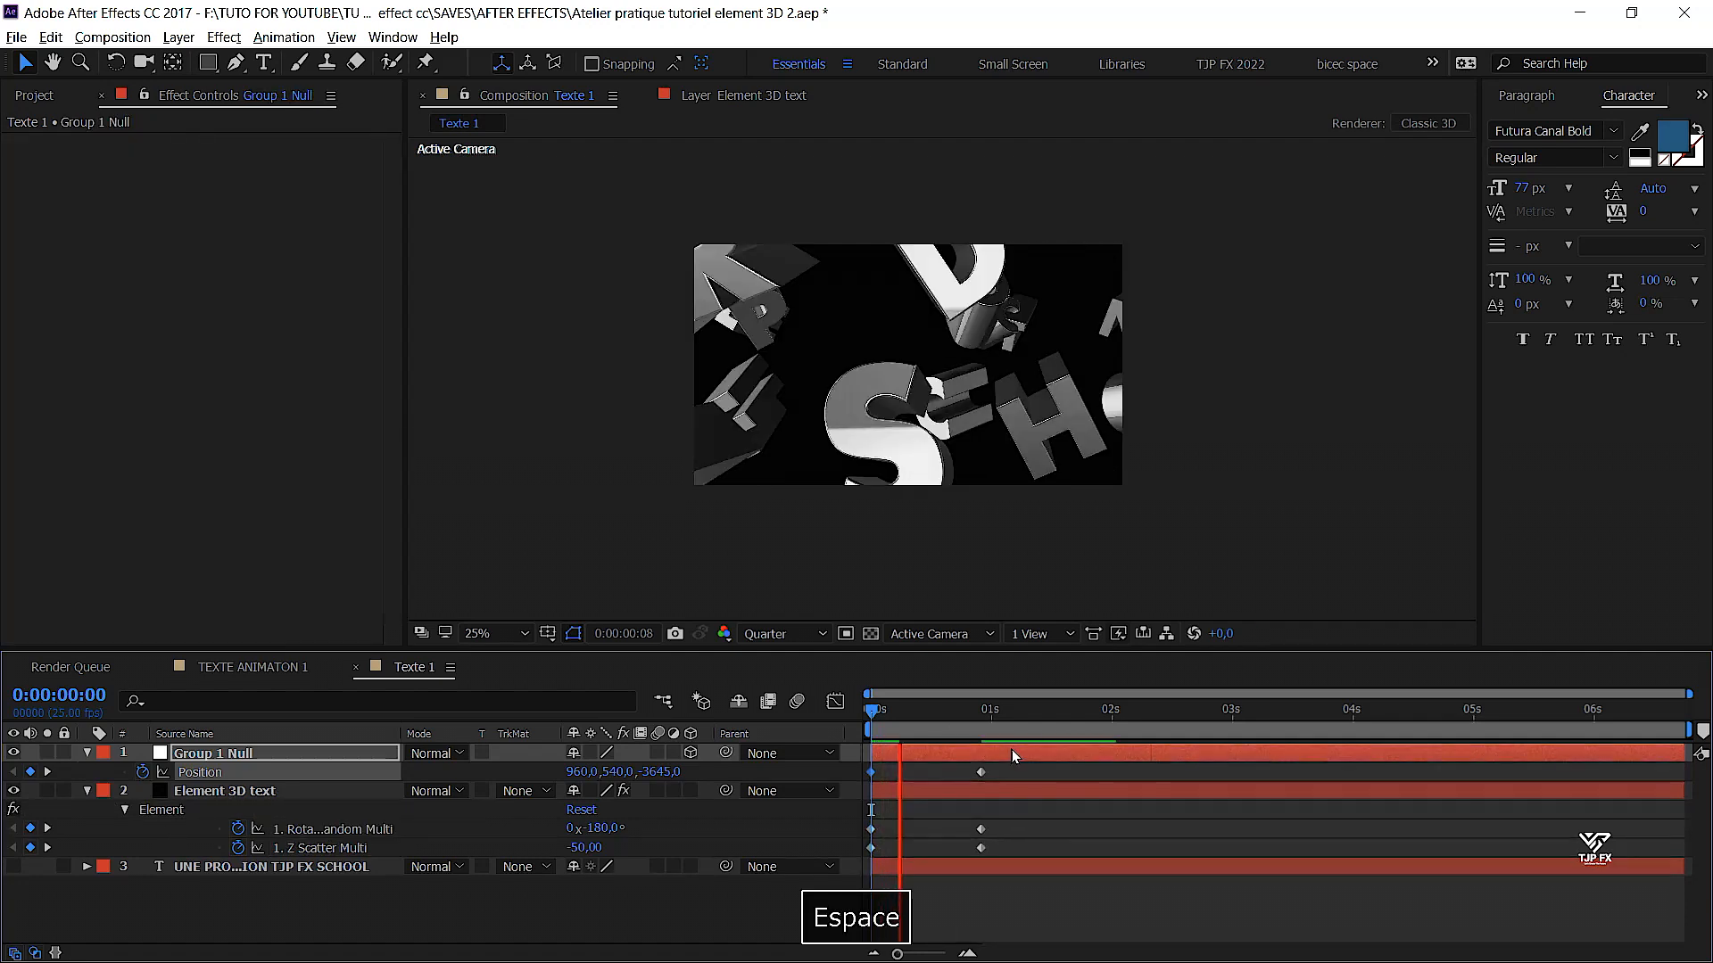
pyautogui.press('space')
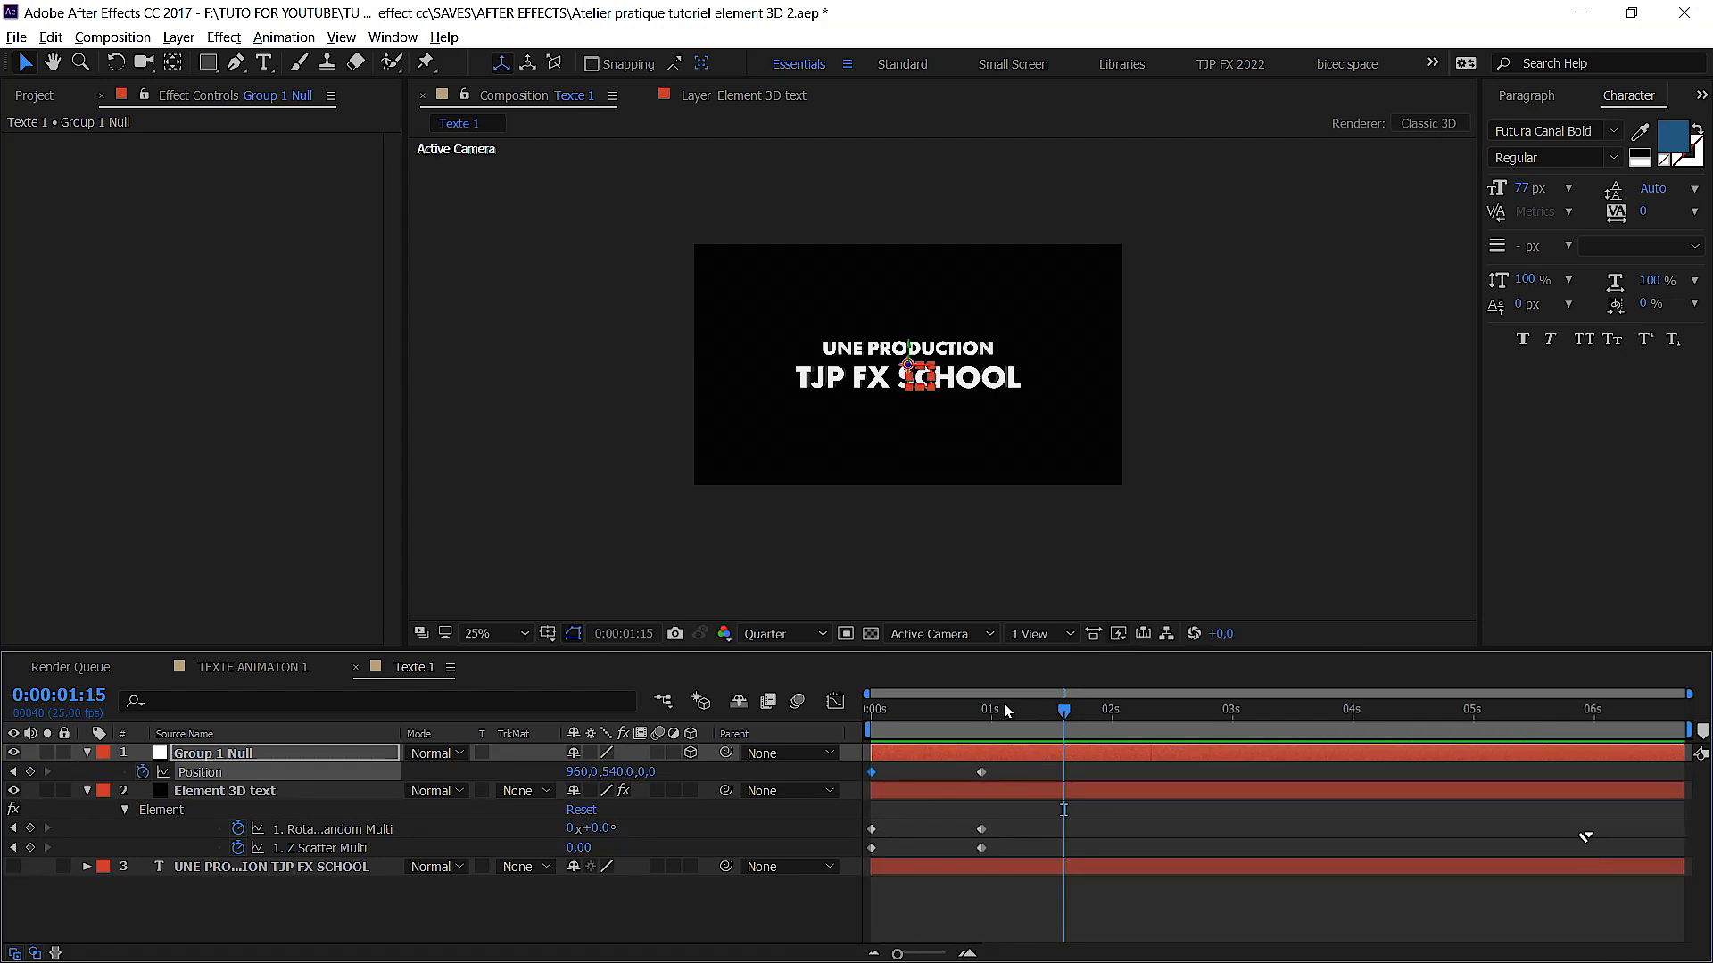
# At 0:00:01:19, push the Group 1 Null farther back in Z, save, and move the new Position keyframe to 0:00:05:00
pyautogui.click(1070, 719)
pyautogui.moveTo(1070, 719); pyautogui.dragTo(1083, 721)
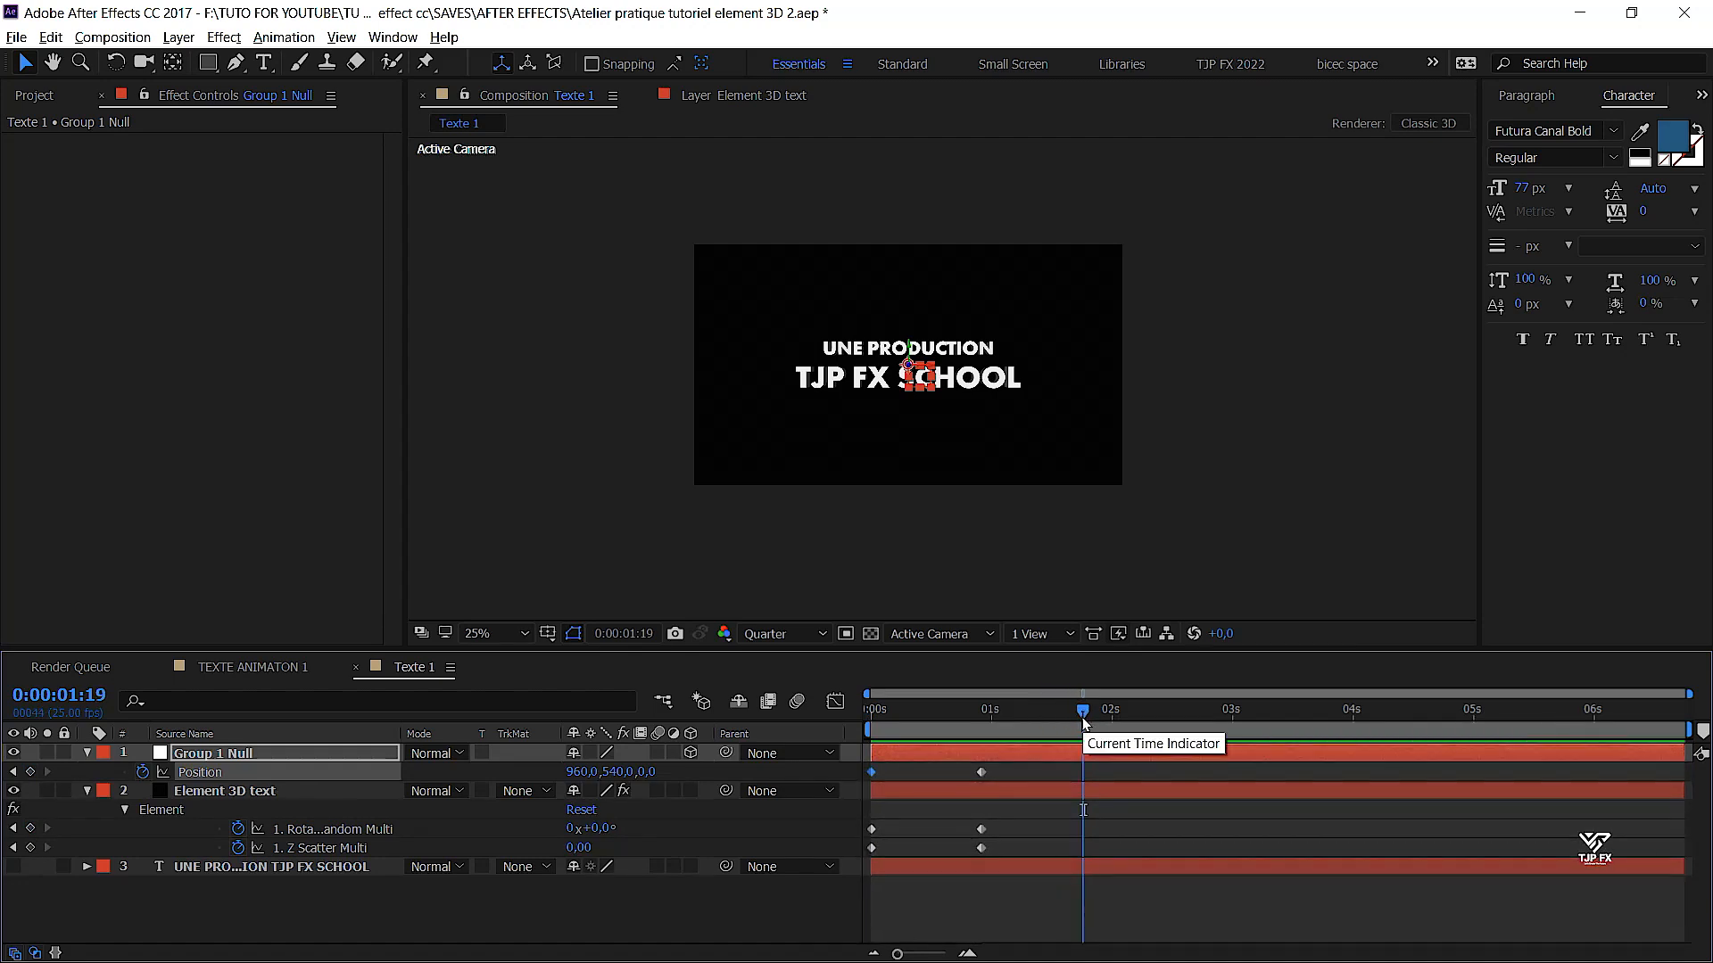
pyautogui.click(653, 774)
pyautogui.moveTo(655, 775); pyautogui.dragTo(1083, 785)
pyautogui.hotkey('ctrl', 's')
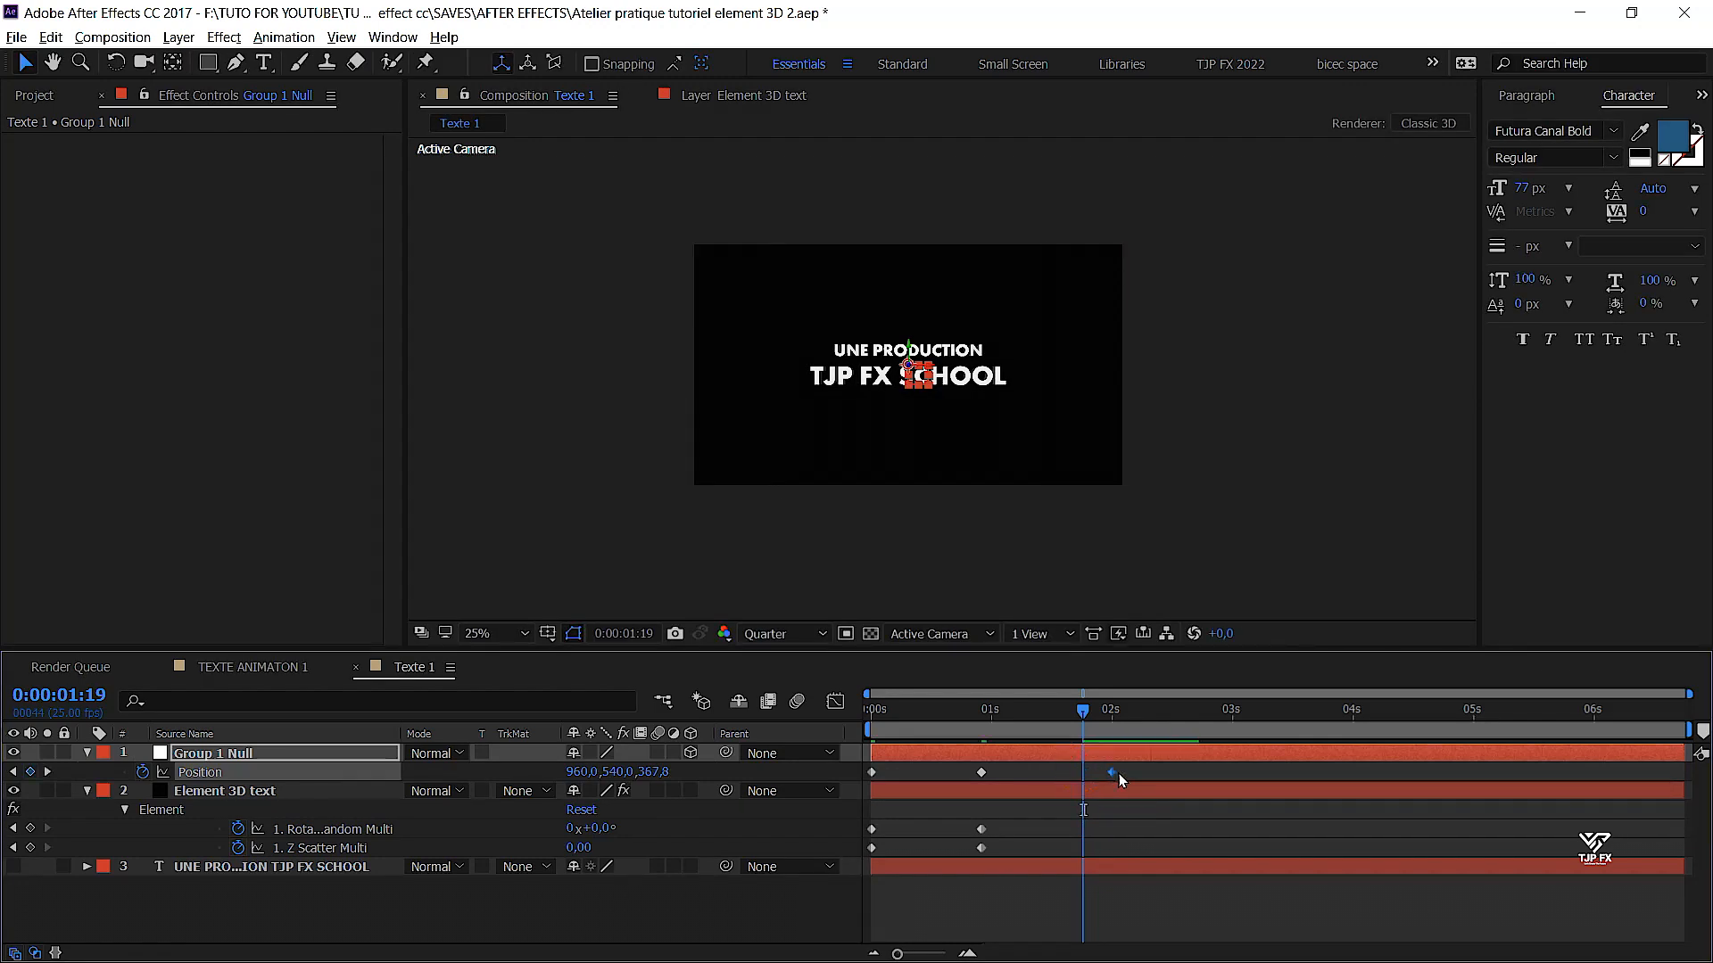
pyautogui.moveTo(1119, 773); pyautogui.dragTo(1473, 801)
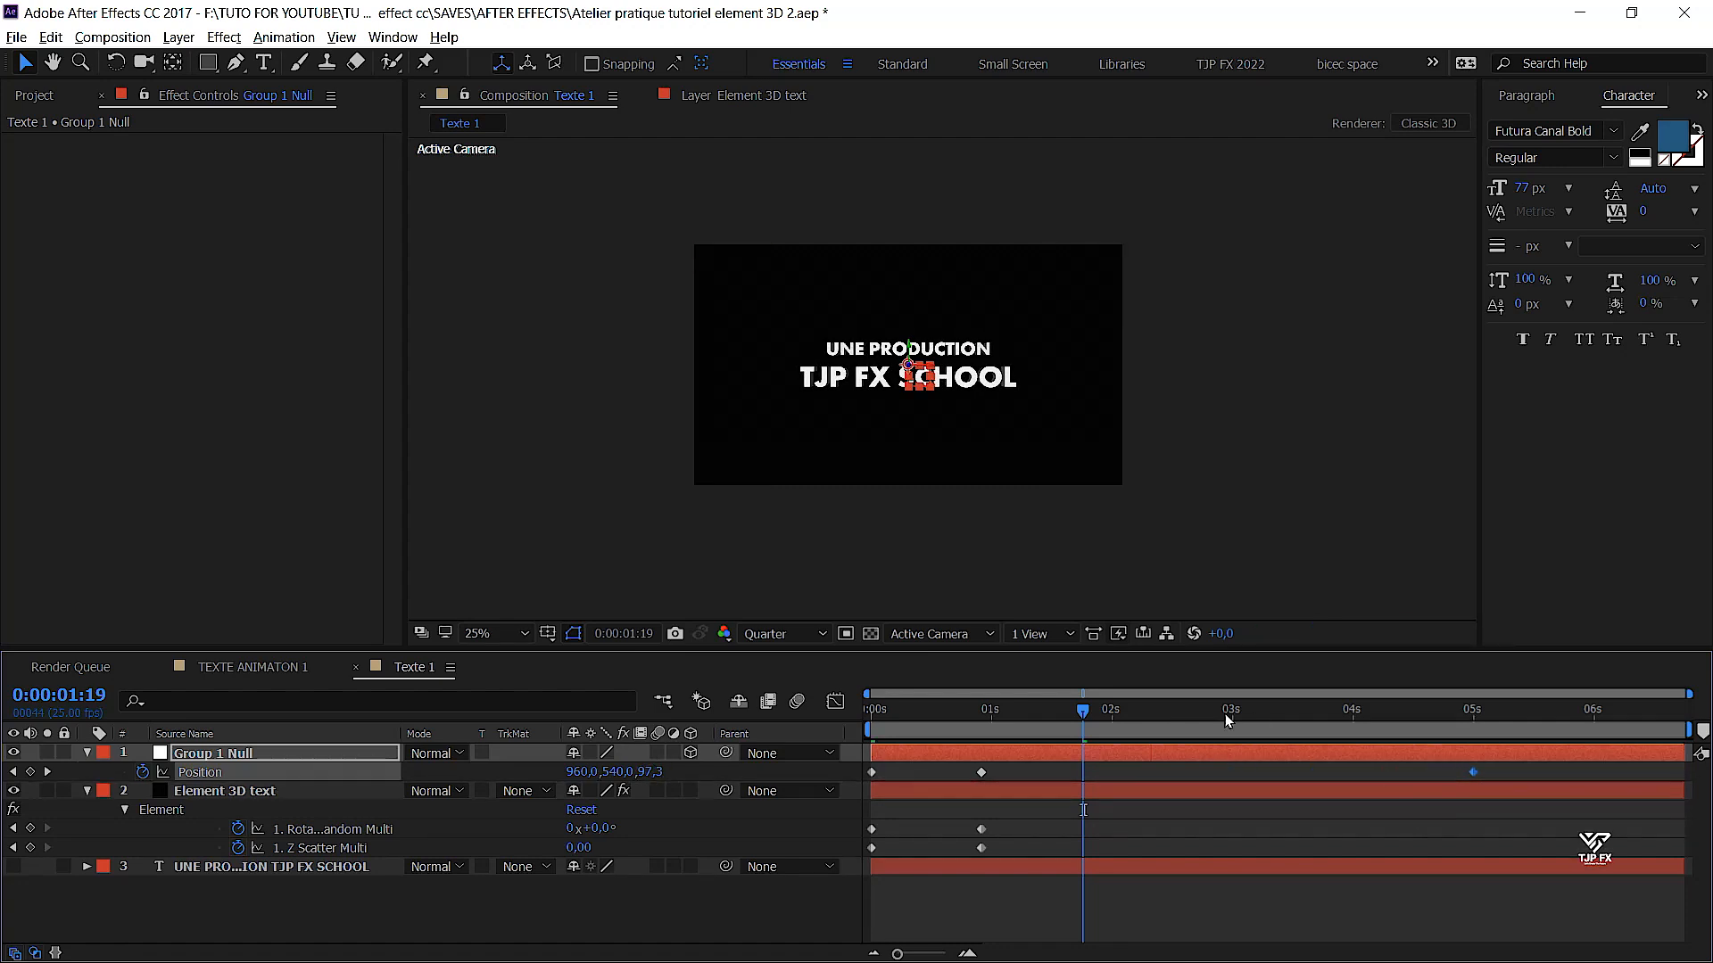
pyautogui.click(1193, 768)
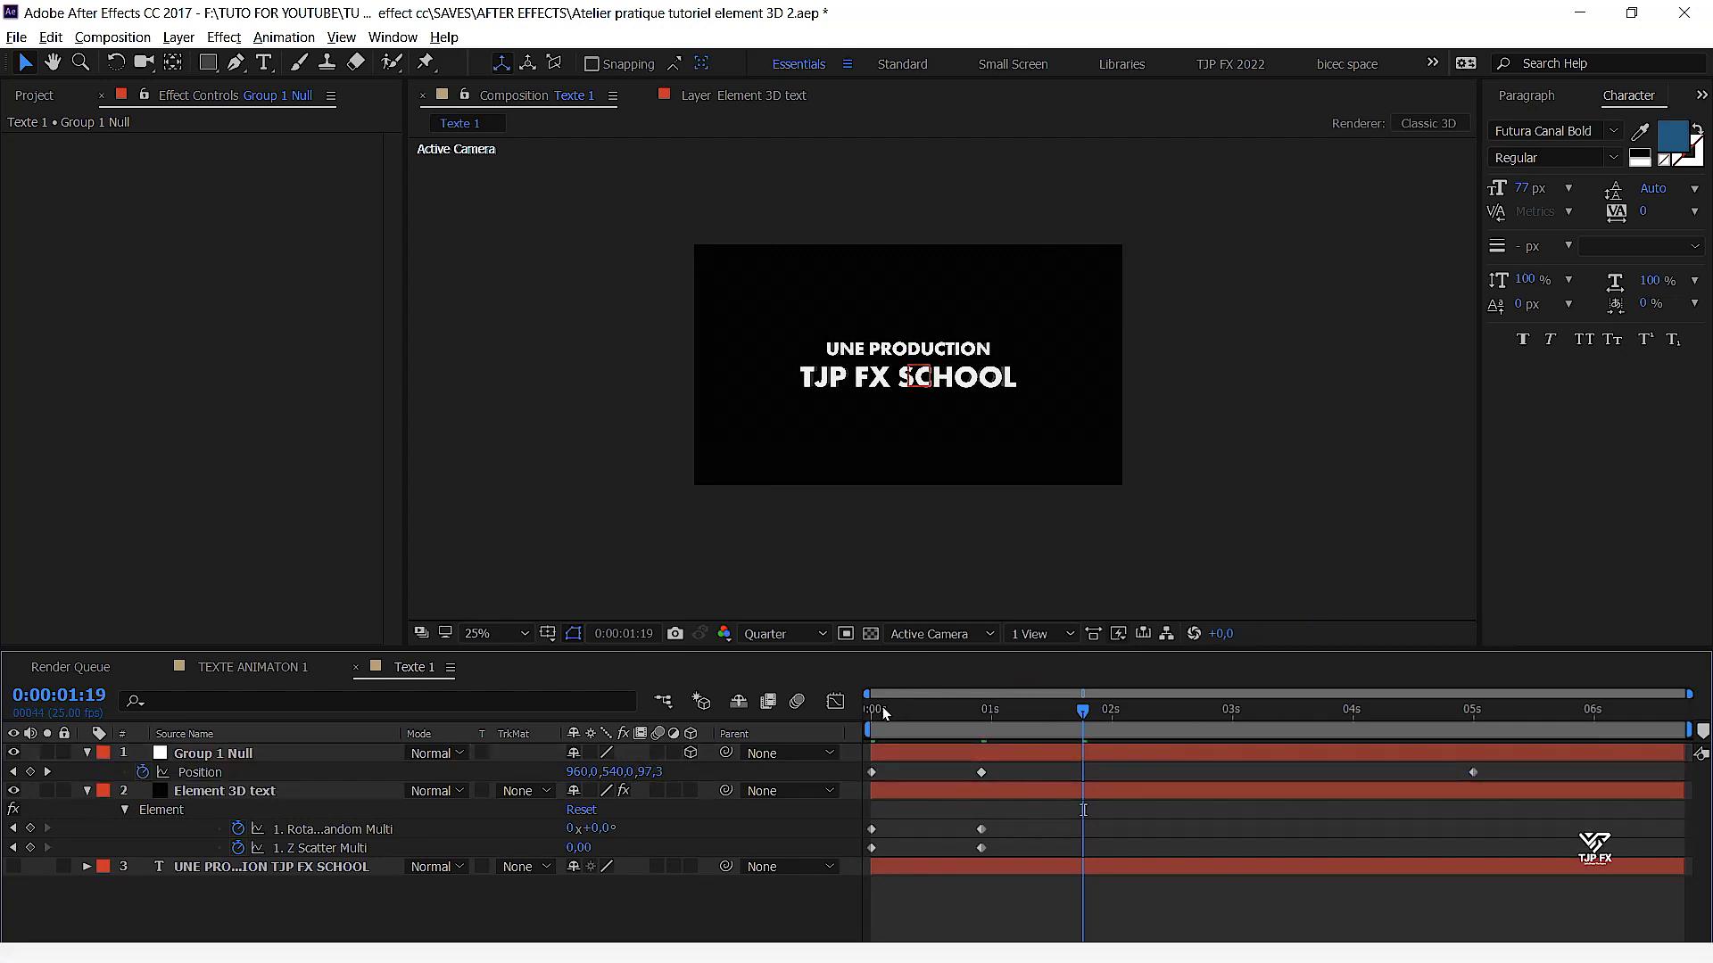
# Preview the animation from the start and end the work area at 0:00:03:00
pyautogui.moveTo(945, 717); pyautogui.dragTo(869, 721)
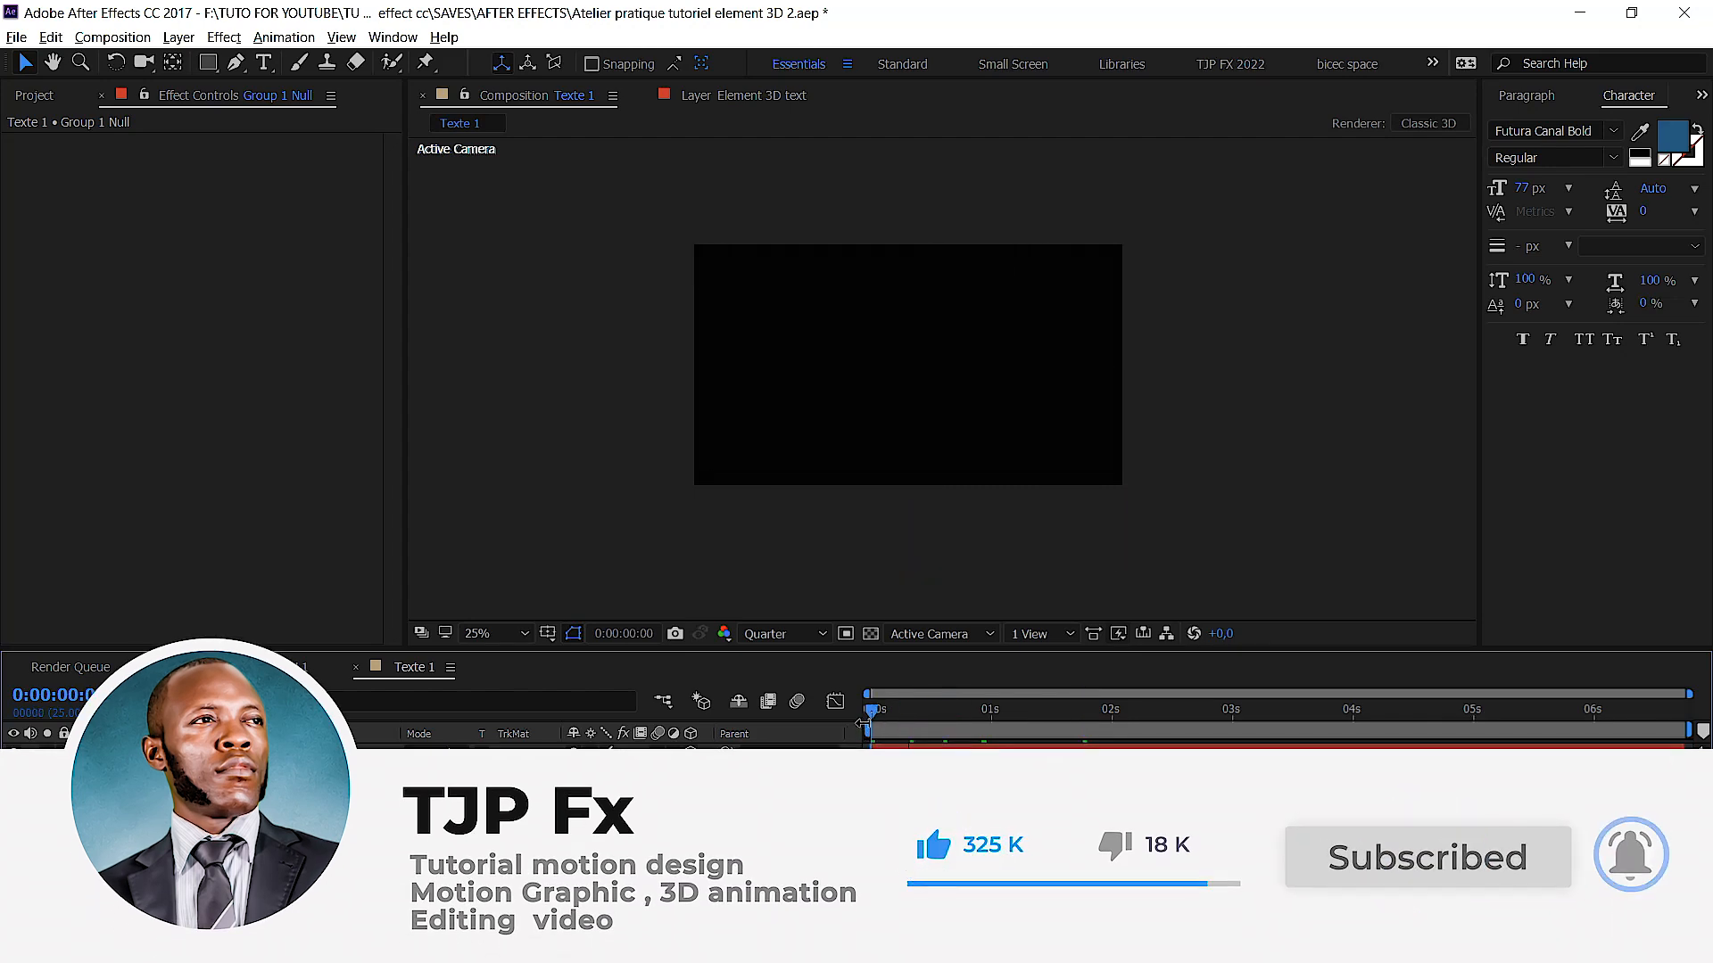
pyautogui.press('space')
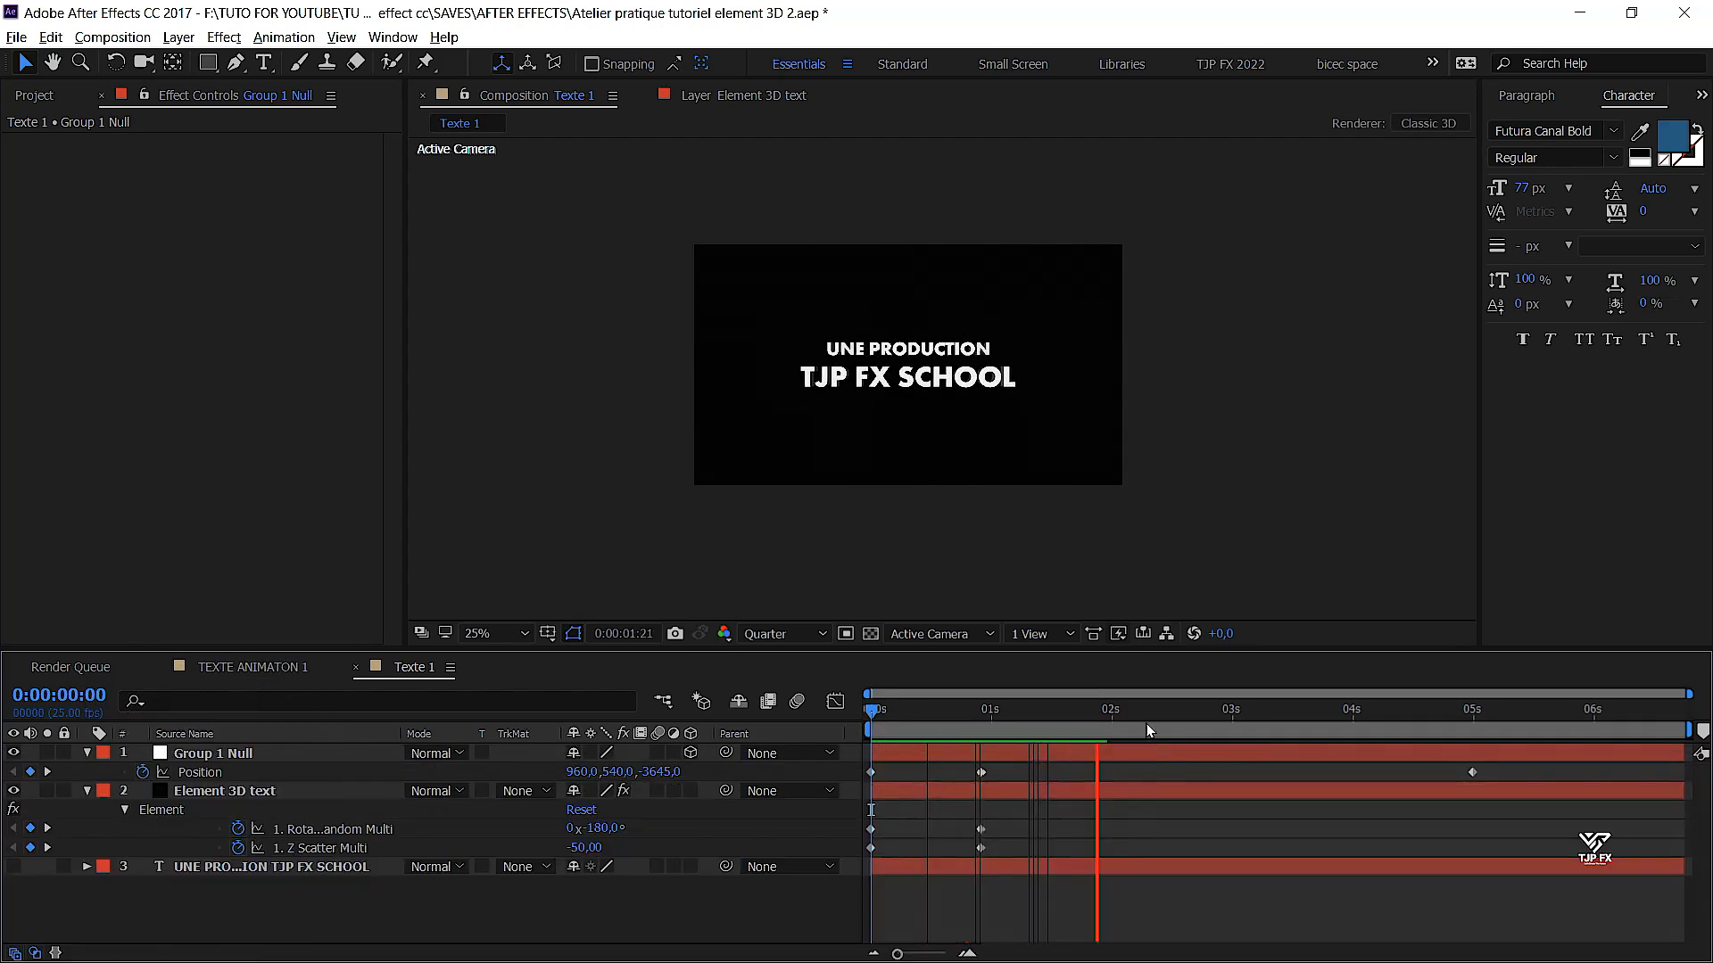
pyautogui.press('space')
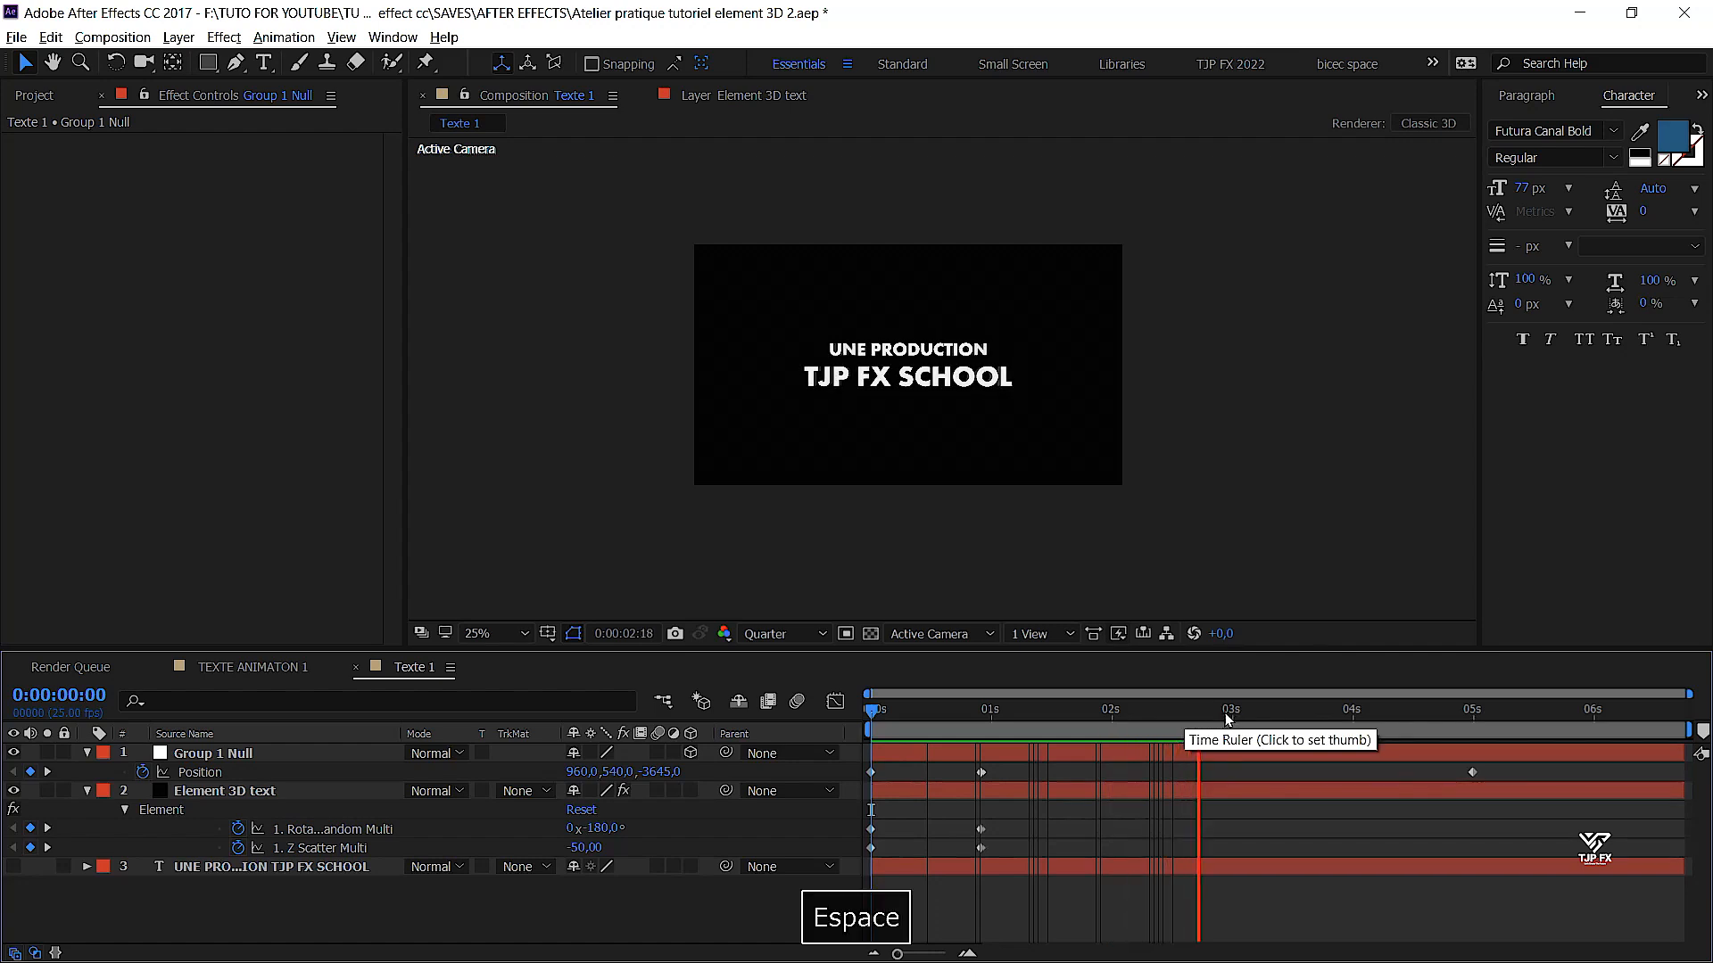
pyautogui.moveTo(1218, 714); pyautogui.dragTo(1232, 720)
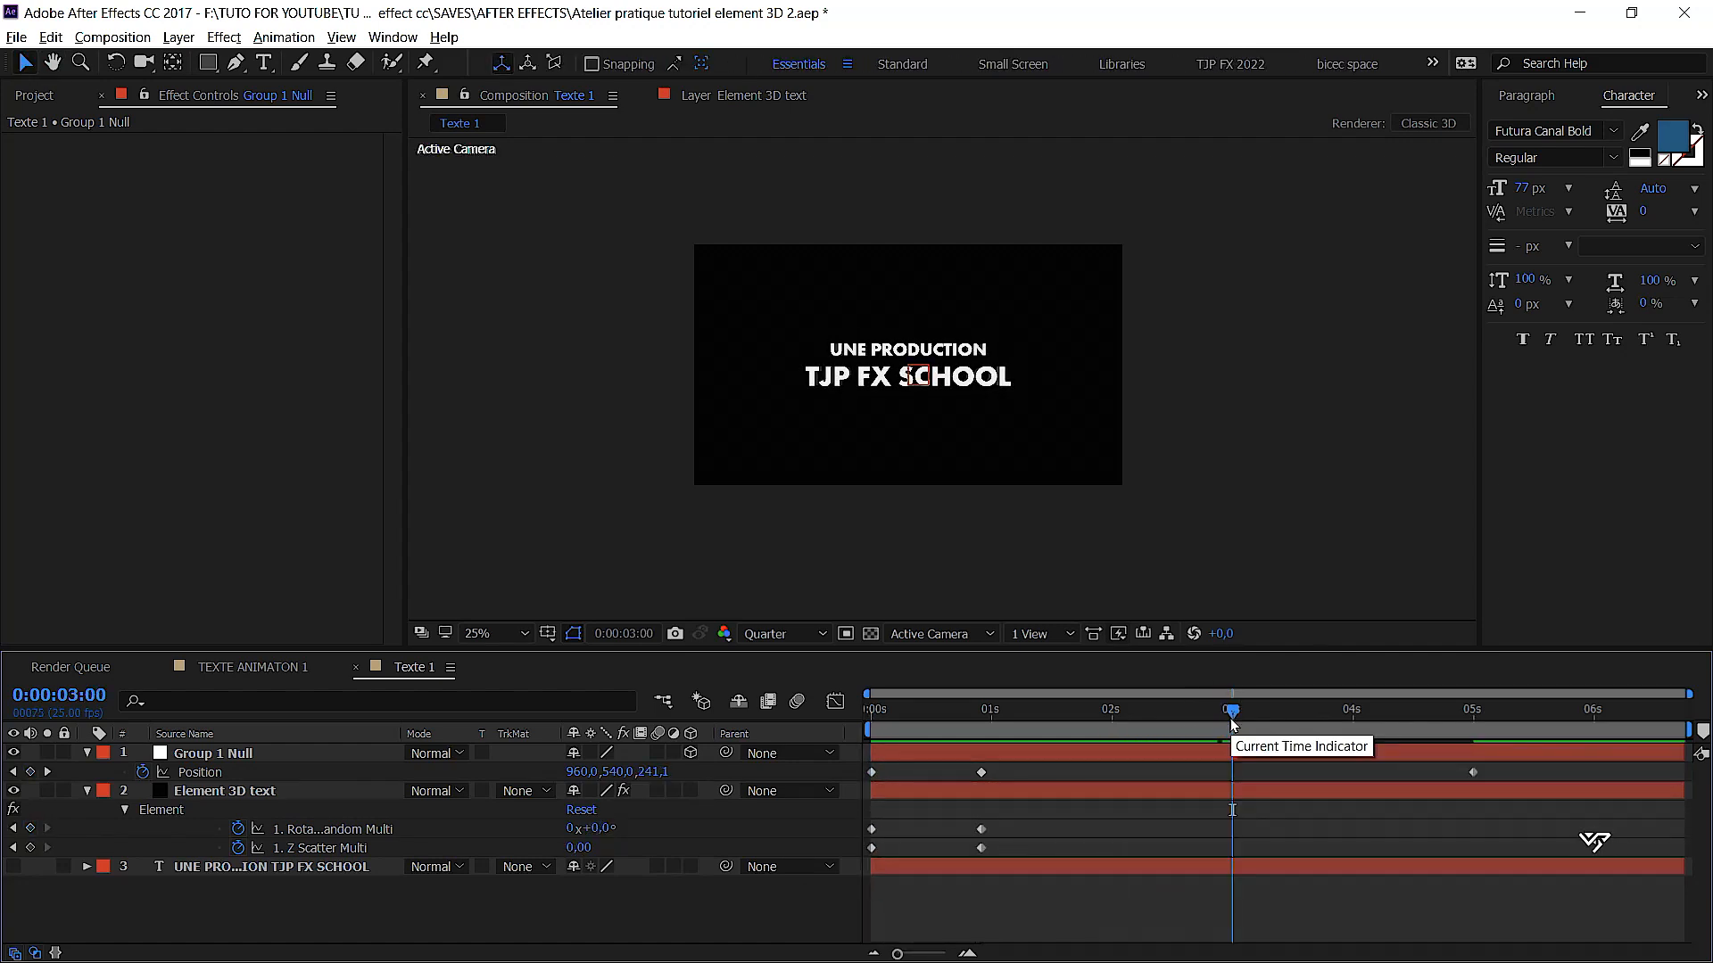
pyautogui.press('n')
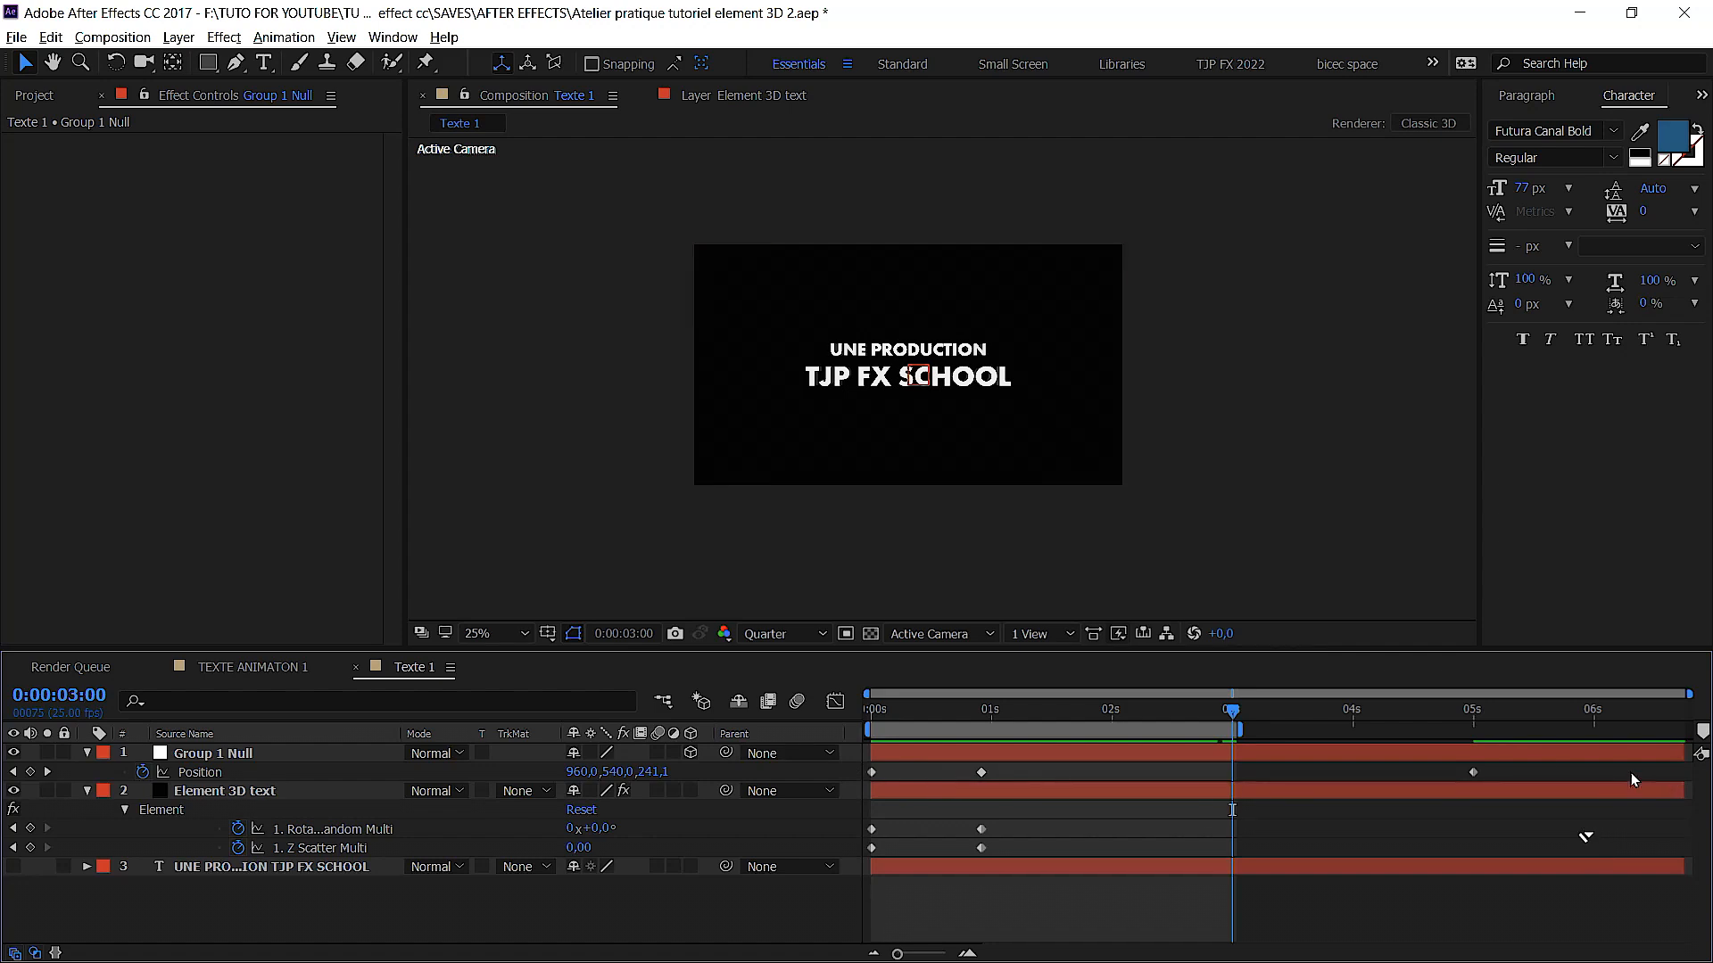
# Apply Easy Ease to all Position, random rotation and Z Scatter keyframes on both layers, and preview from the start
pyautogui.moveTo(1541, 765); pyautogui.dragTo(850, 870)
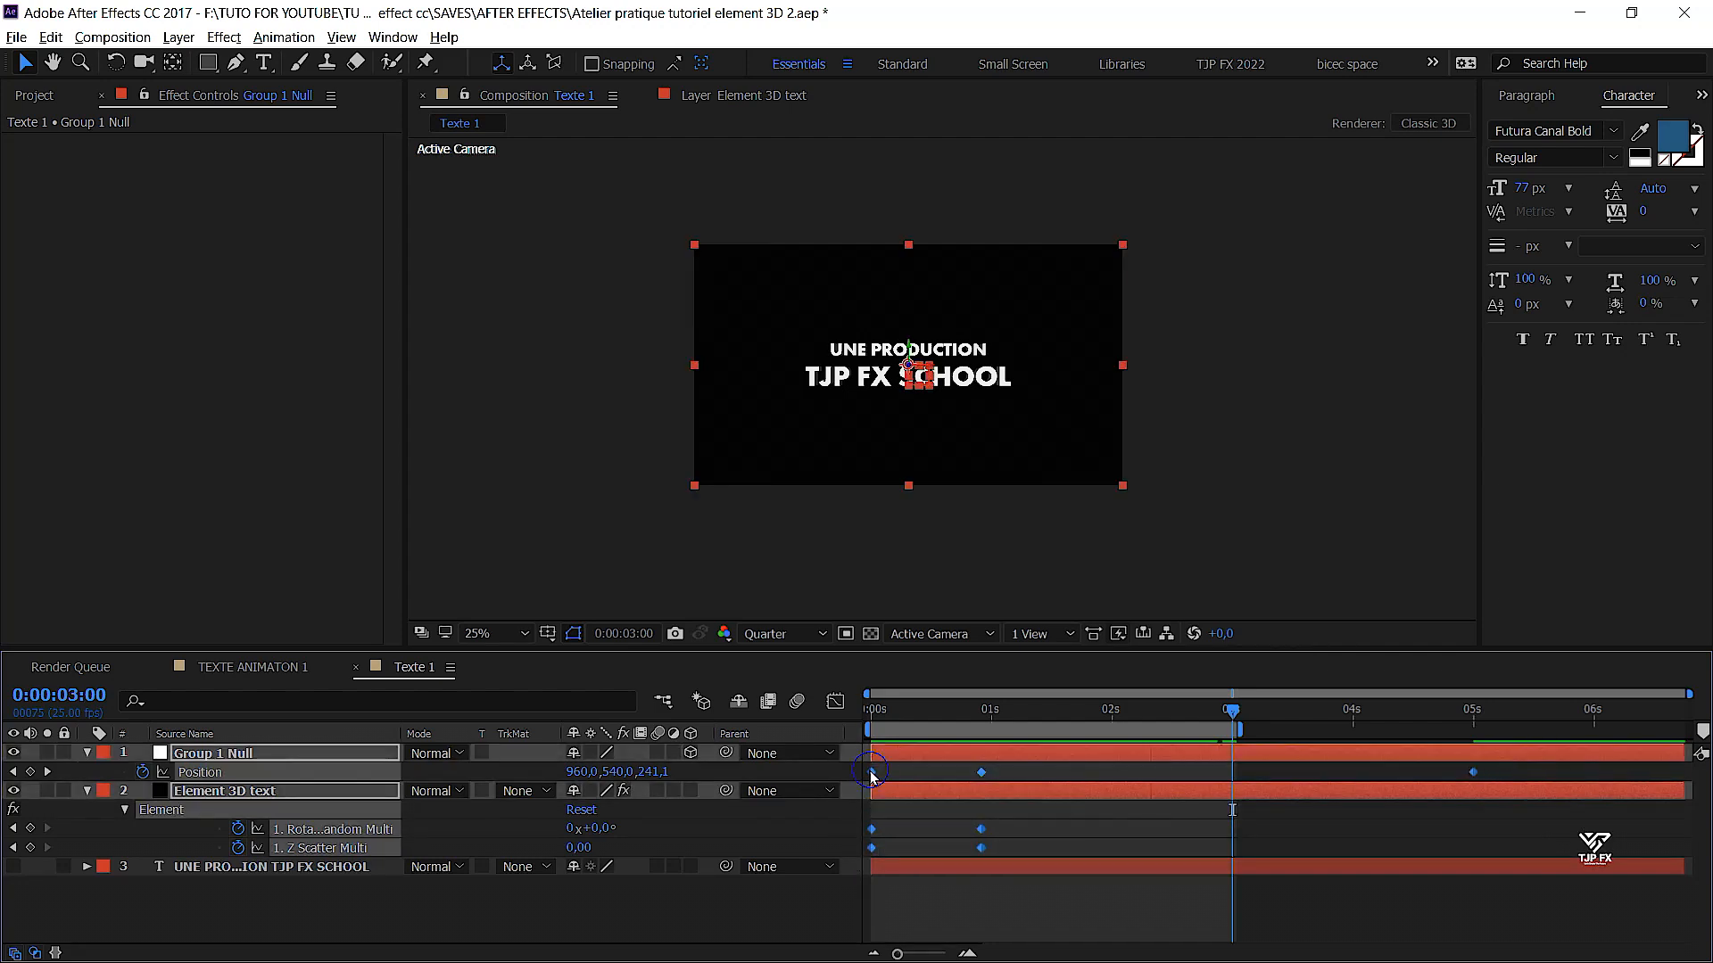
pyautogui.rightClick(872, 773)
pyautogui.moveTo(911, 763)
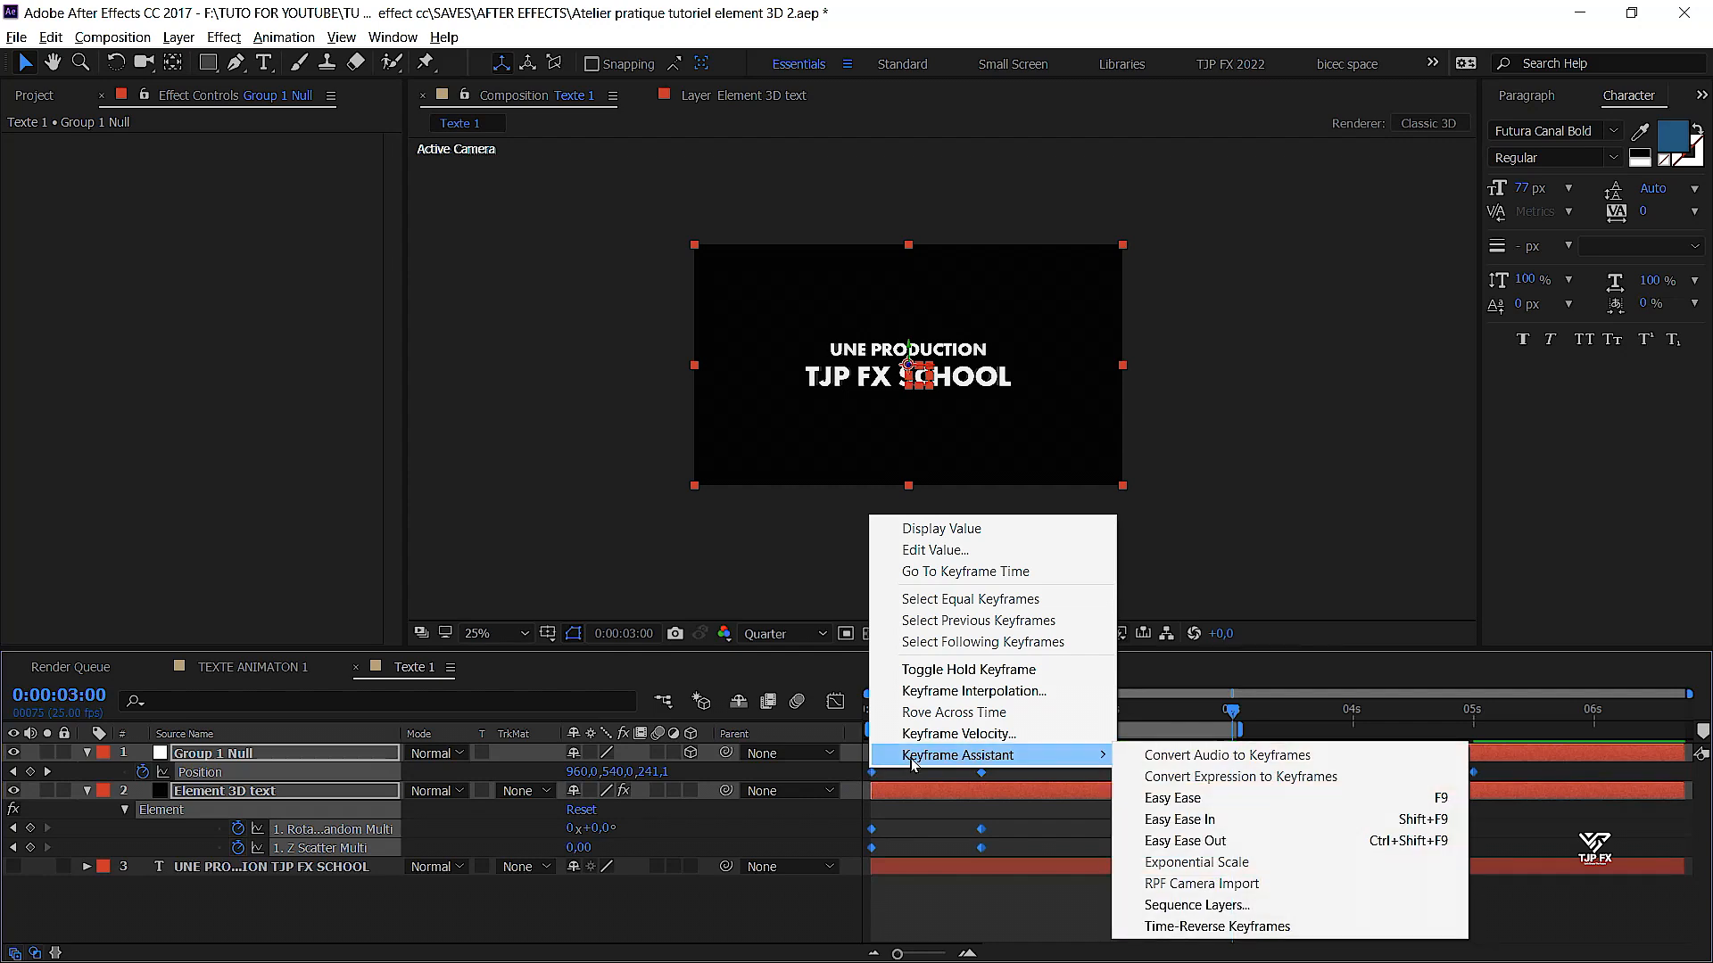
pyautogui.click(1244, 797)
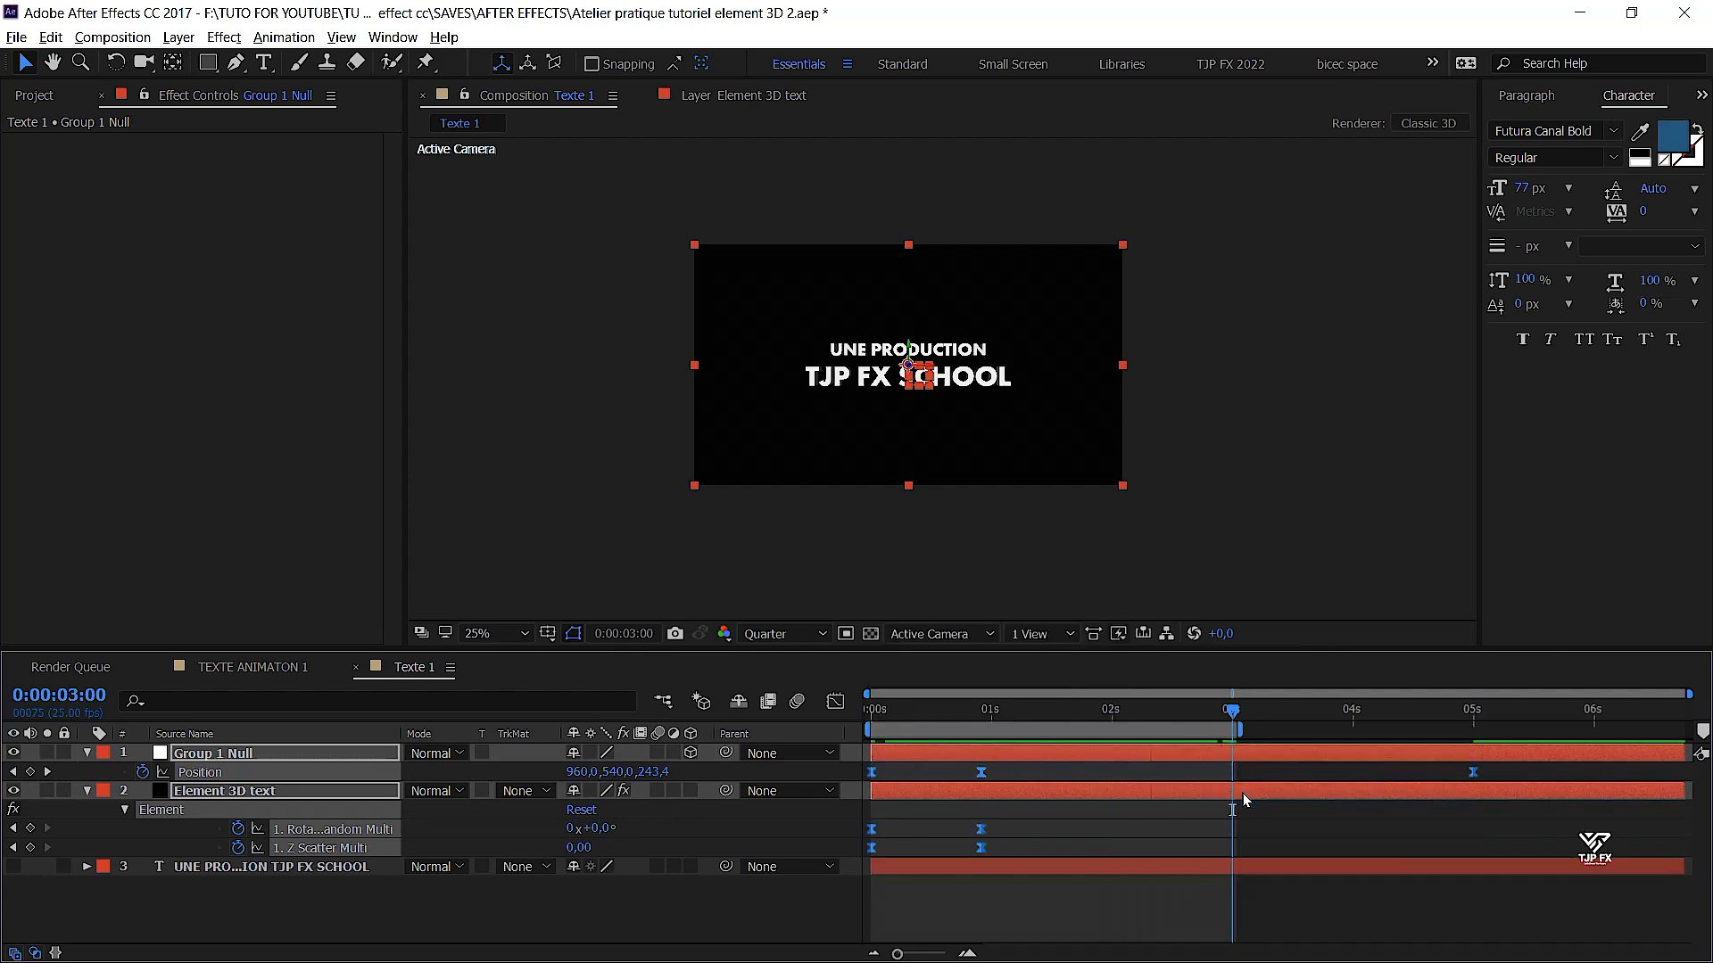
pyautogui.click(1031, 711)
pyautogui.moveTo(988, 714); pyautogui.dragTo(863, 723)
pyautogui.press('space')
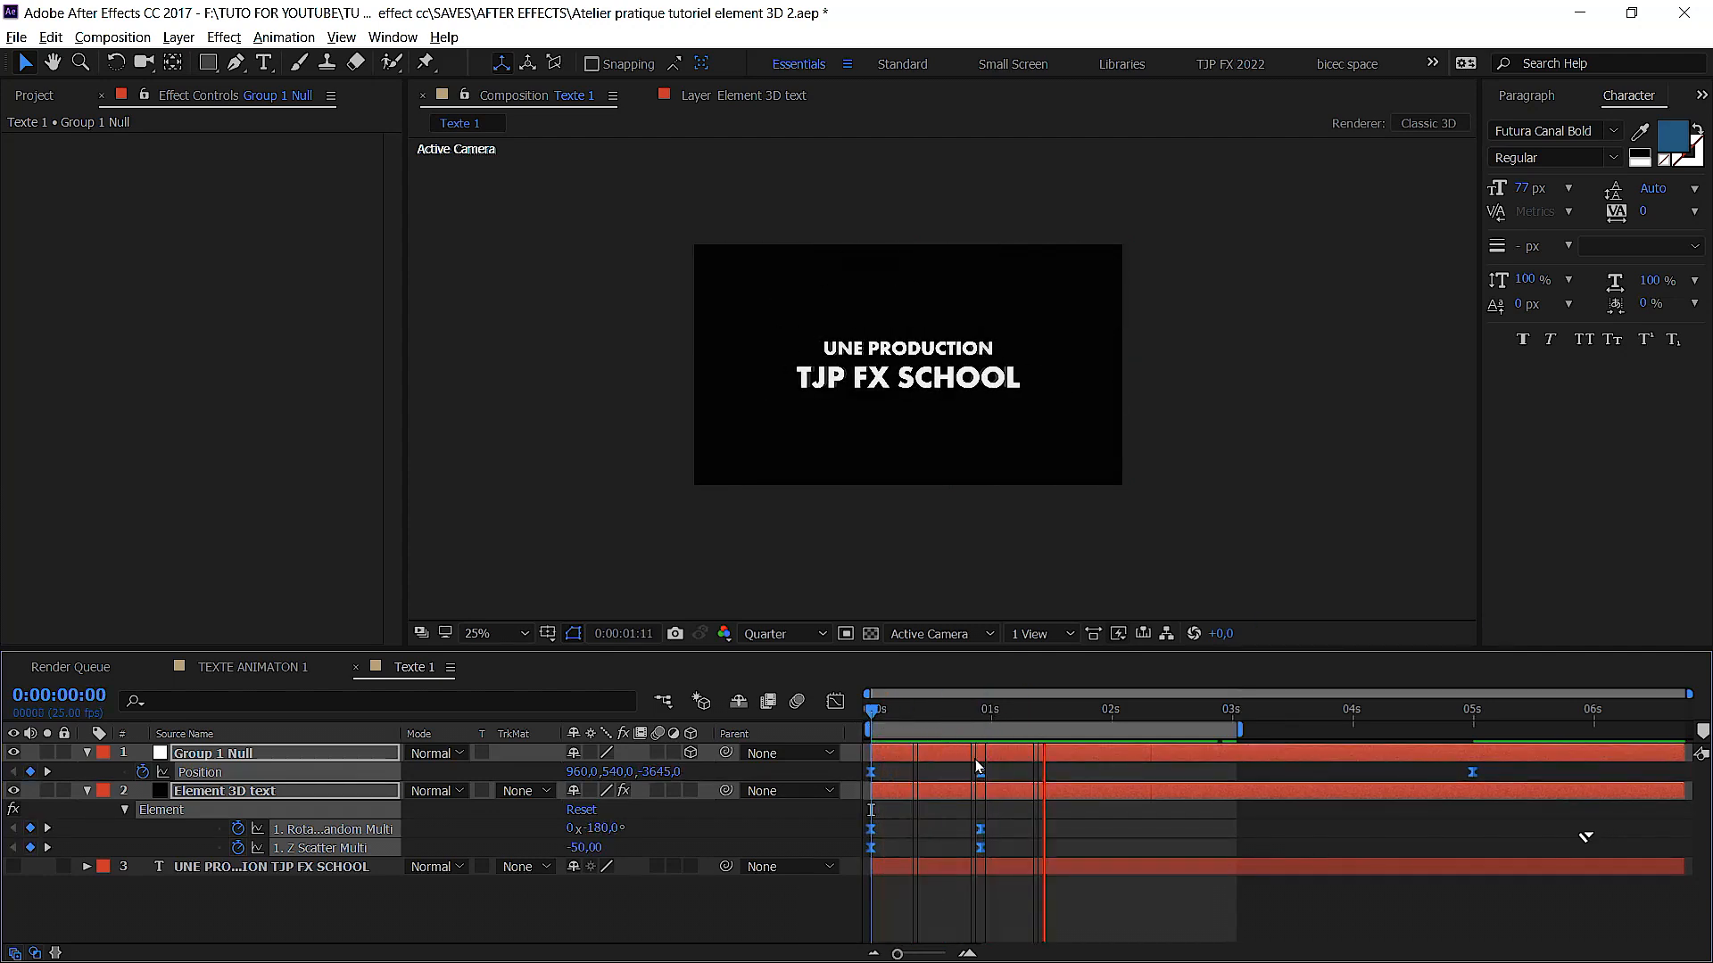
pyautogui.press('space')
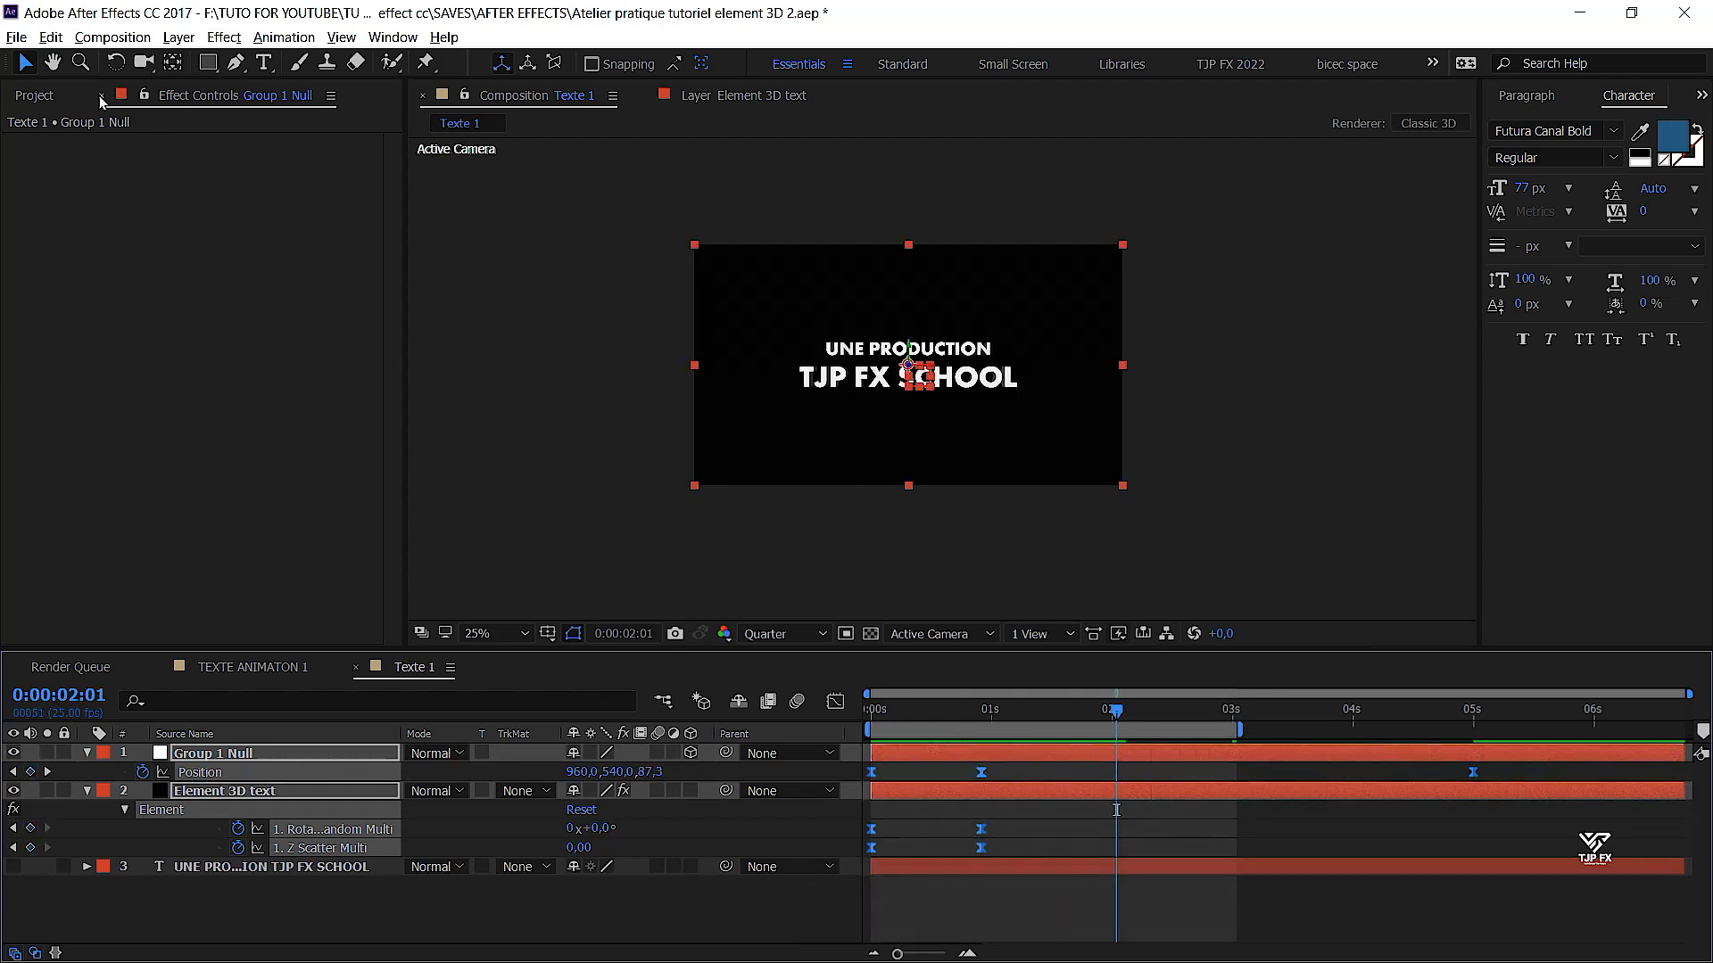
# Duplicate the Texte 1 composition in the project
pyautogui.click(41, 96)
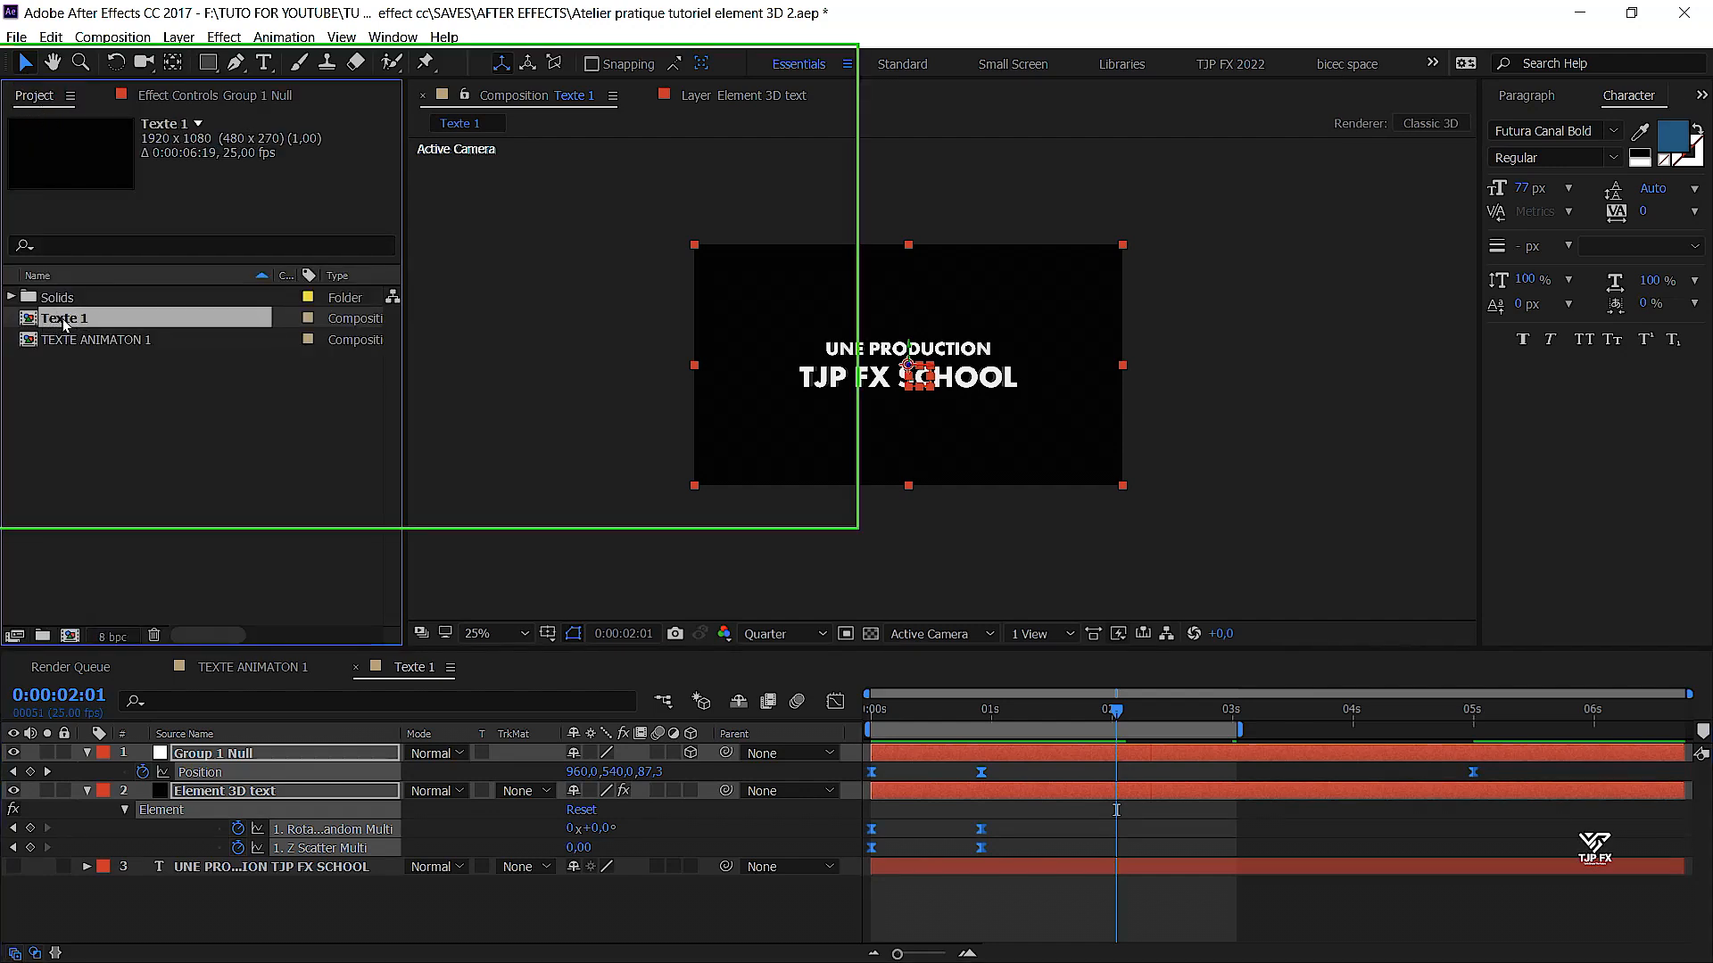
pyautogui.hotkey('ctrl', 'd')
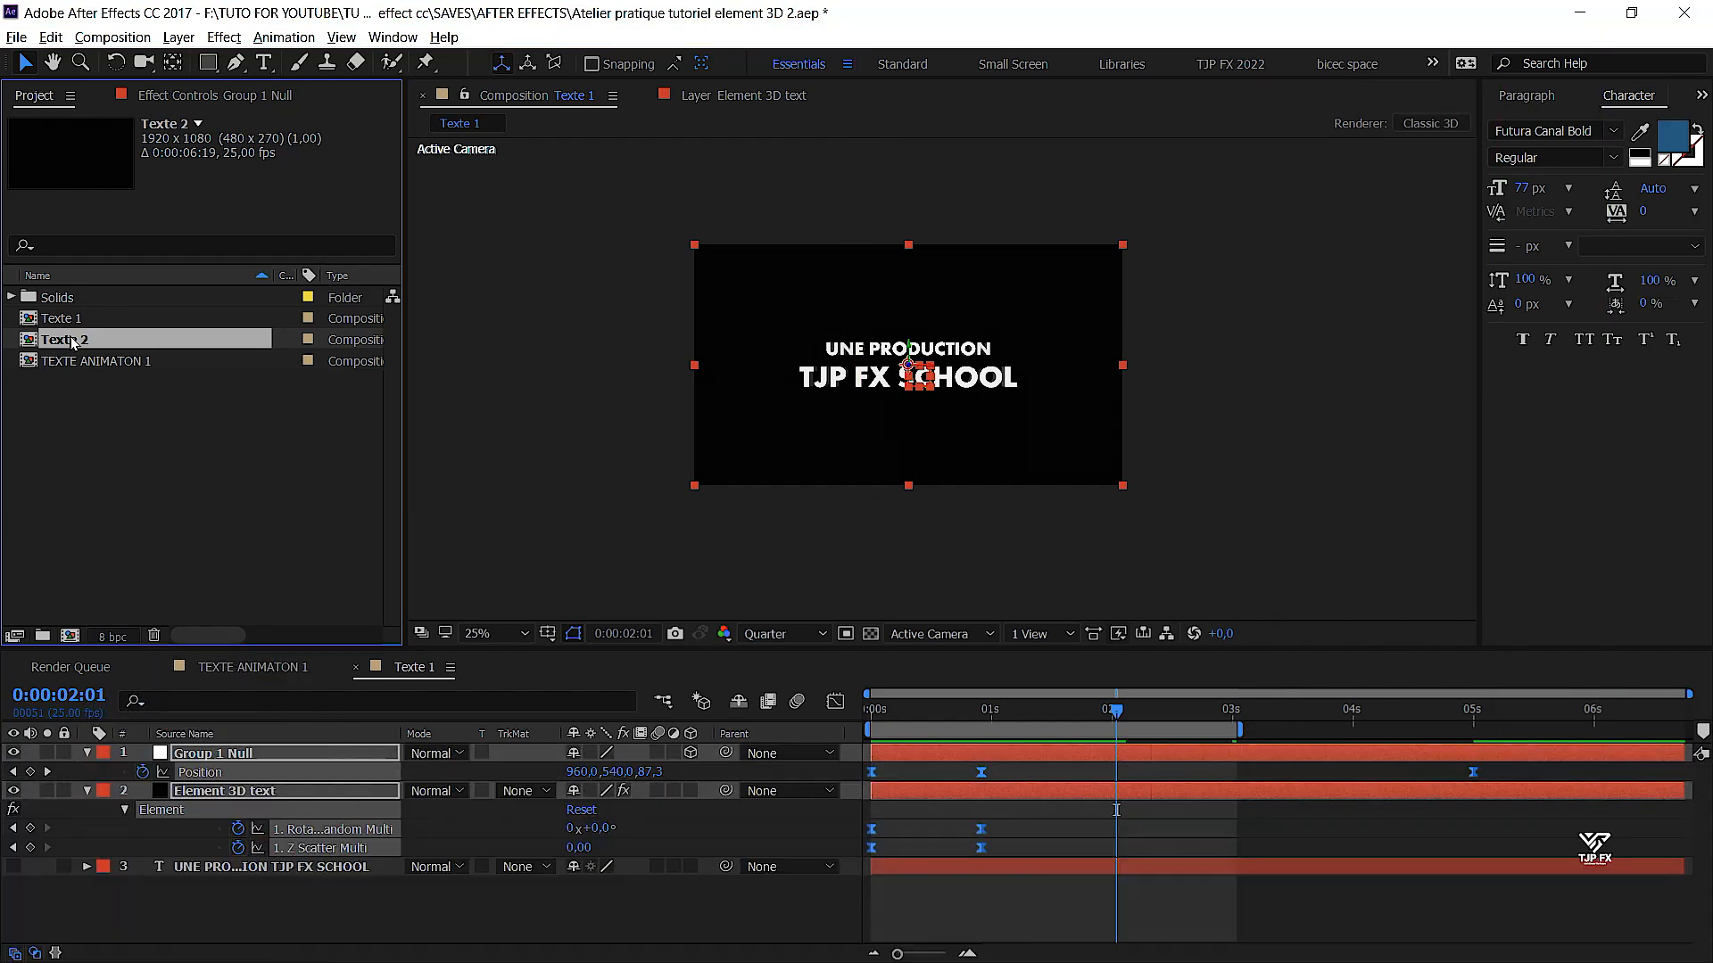
# Open the Texte 2 composition, and copy the word "TUTORIEL" from the PDF in the browser
pyautogui.doubleClick(71, 340)
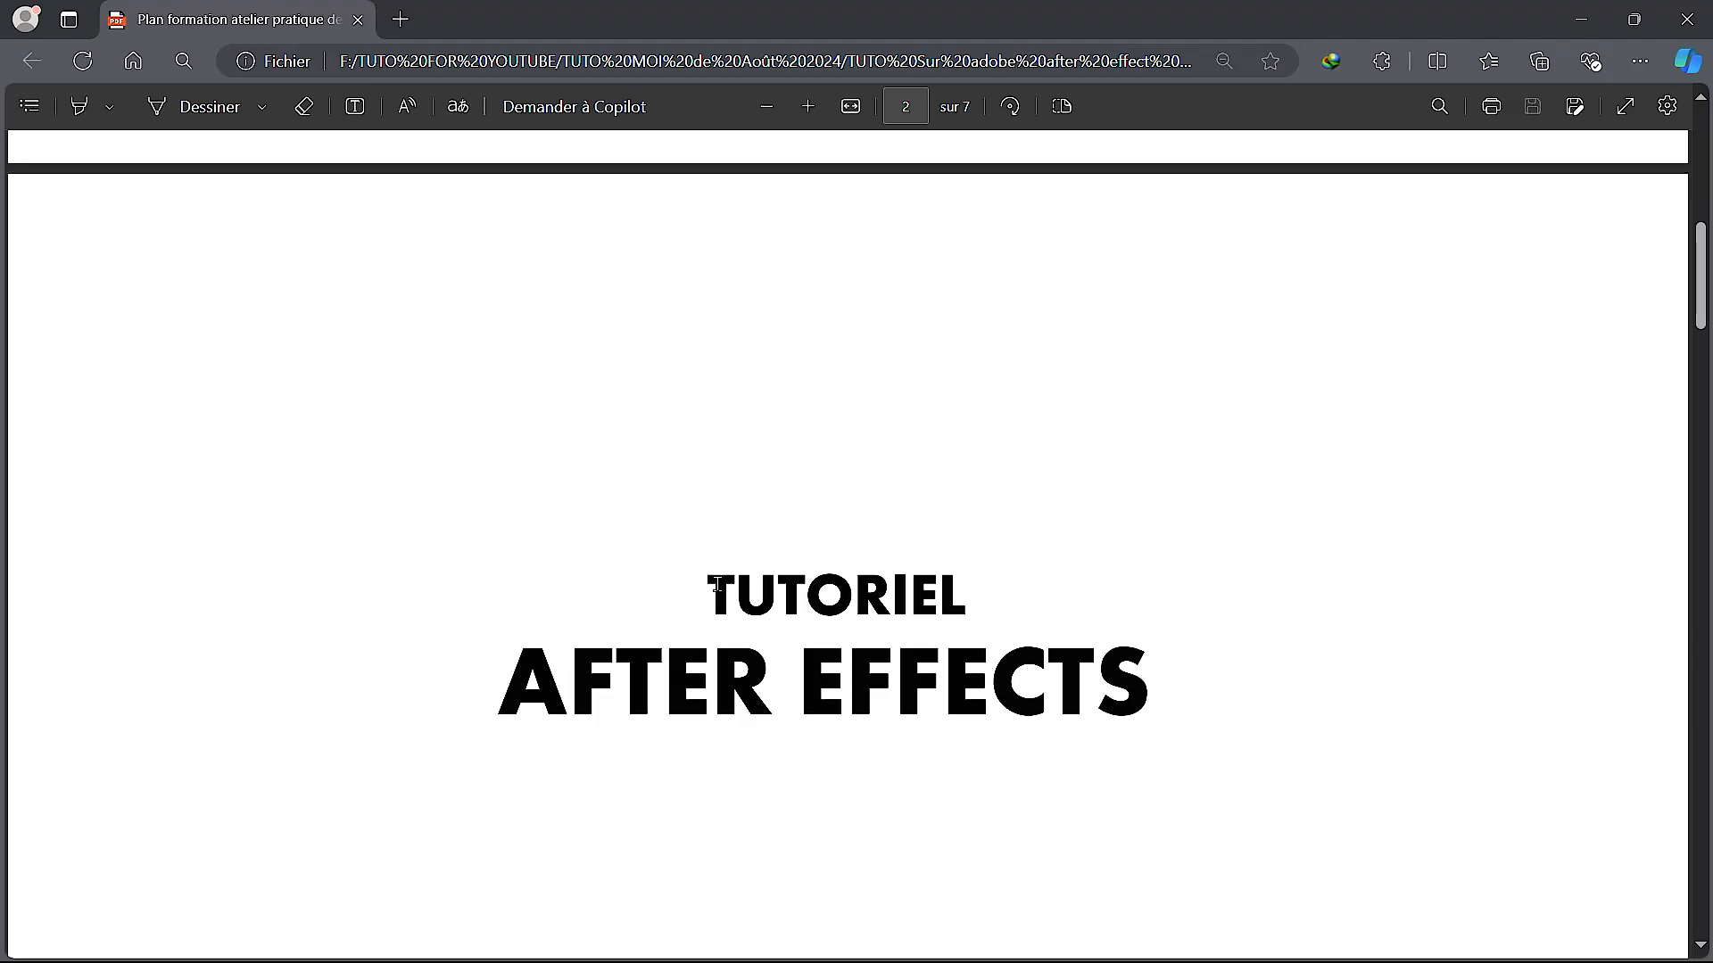
pyautogui.moveTo(706, 595); pyautogui.dragTo(938, 590)
pyautogui.rightClick(939, 591)
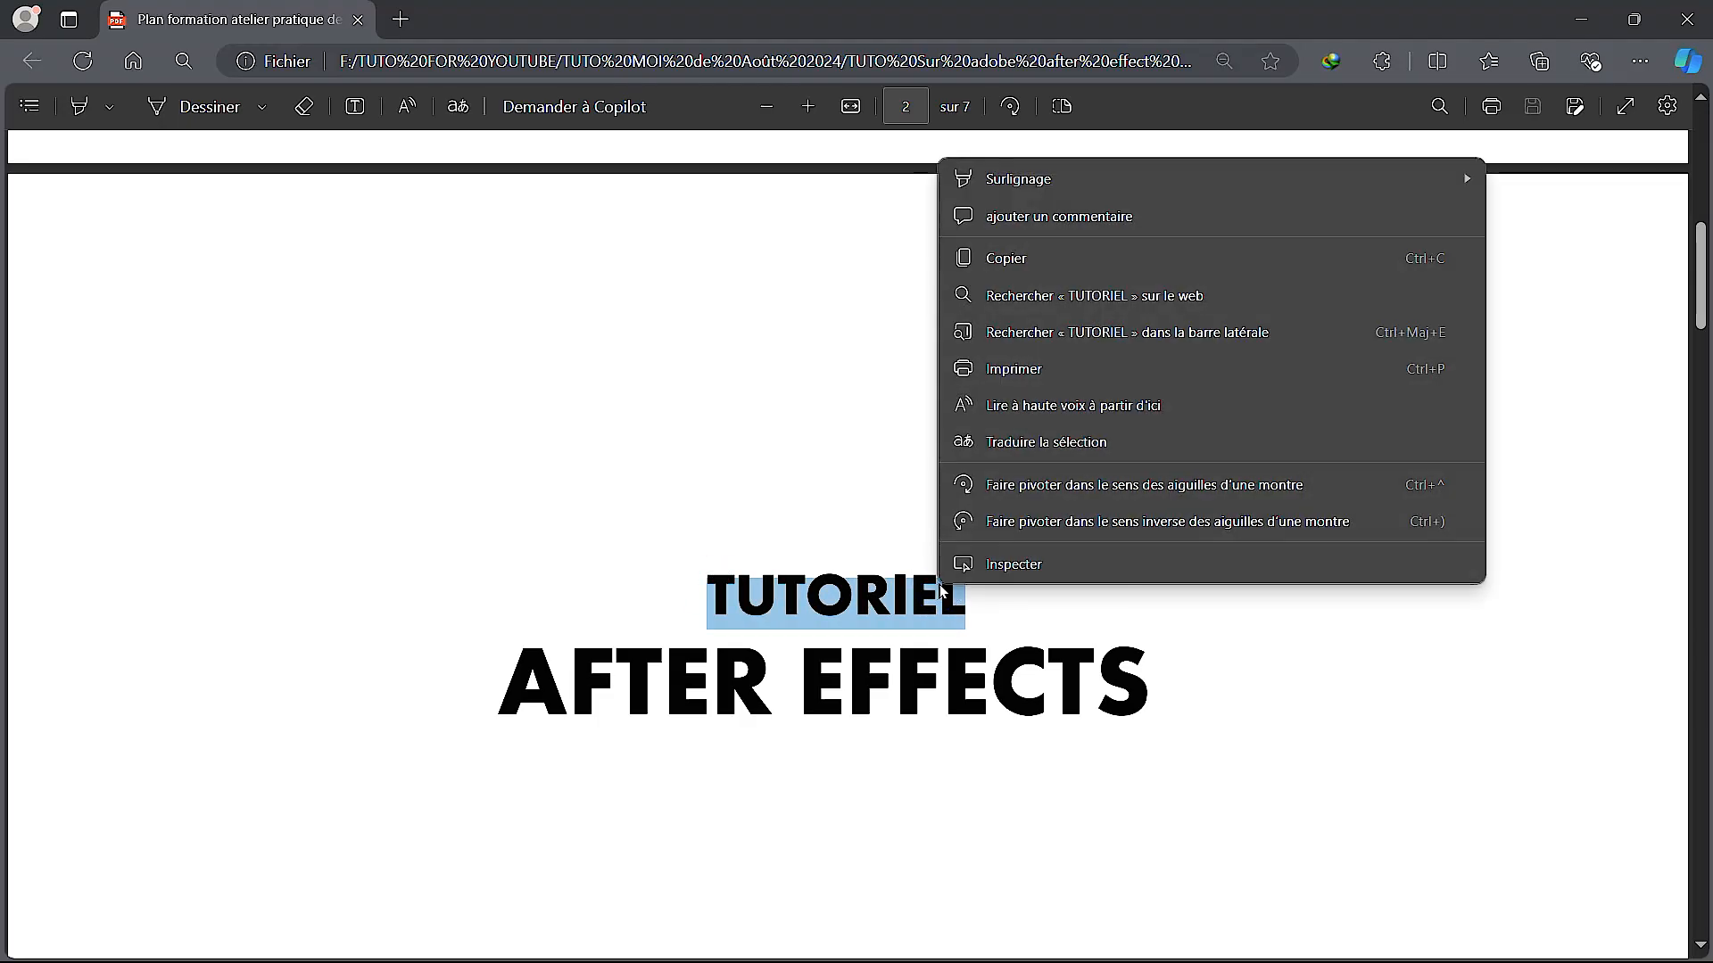
pyautogui.click(1106, 259)
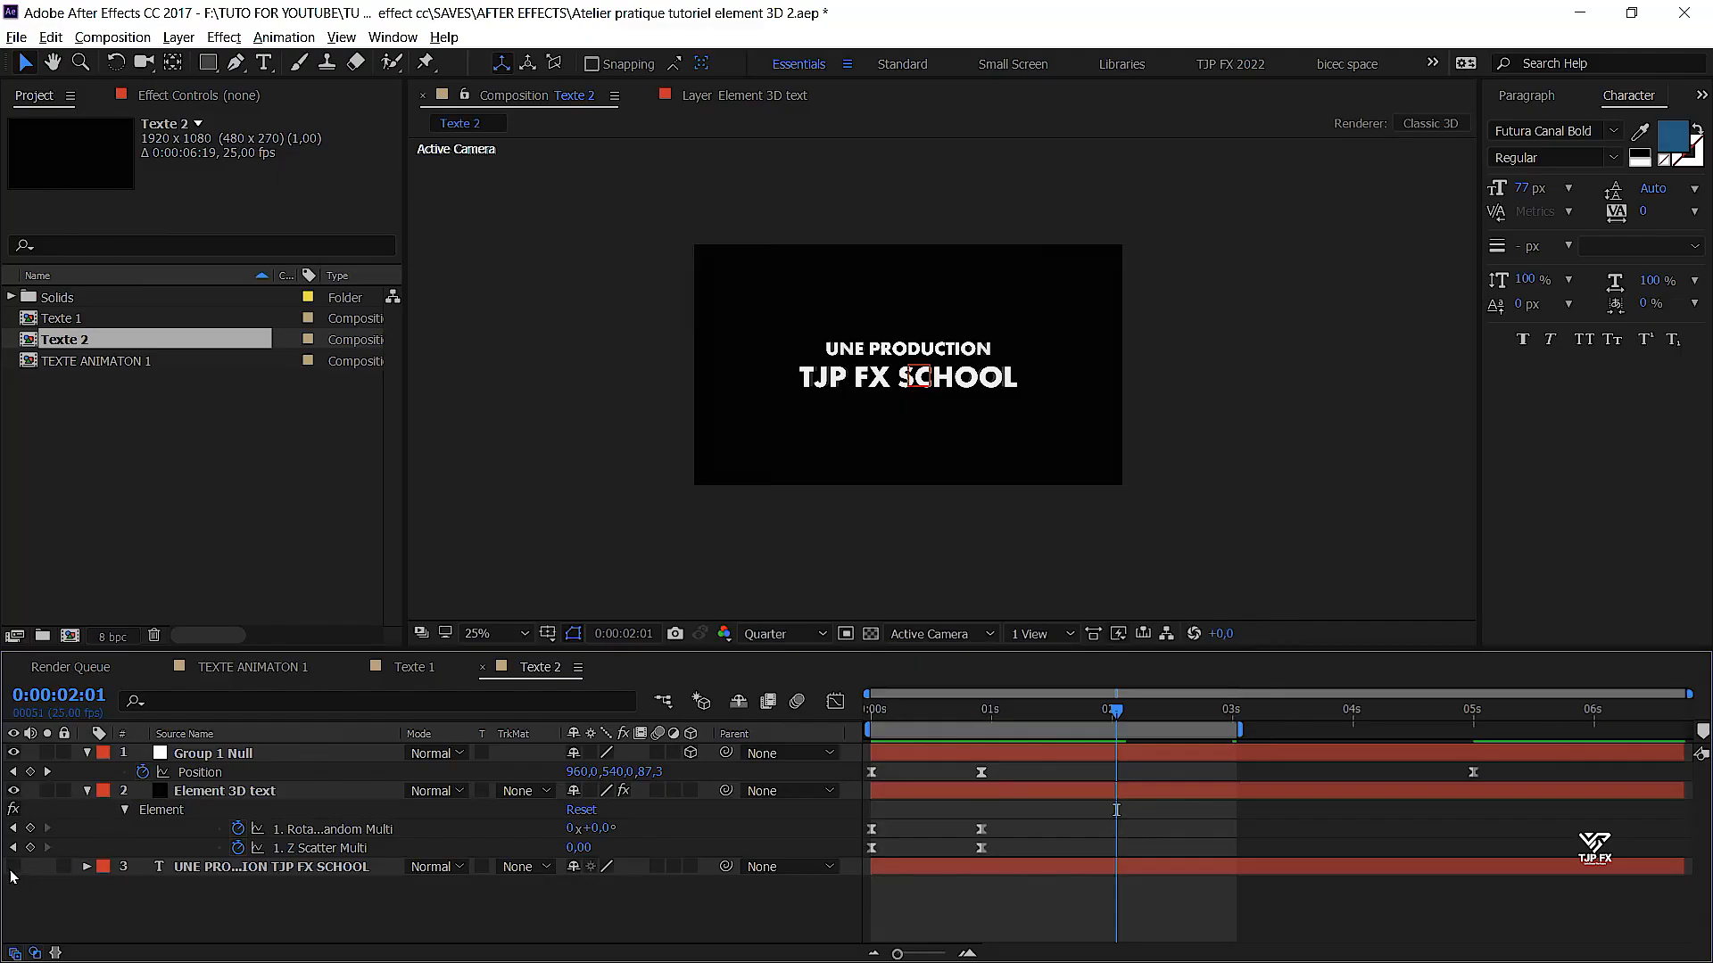
# Show and solo the text layer in Texte 2, and replace the line "UNE PRODUCTION" with the copied "TUTORIEL"
pyautogui.click(13, 868)
pyautogui.click(48, 868)
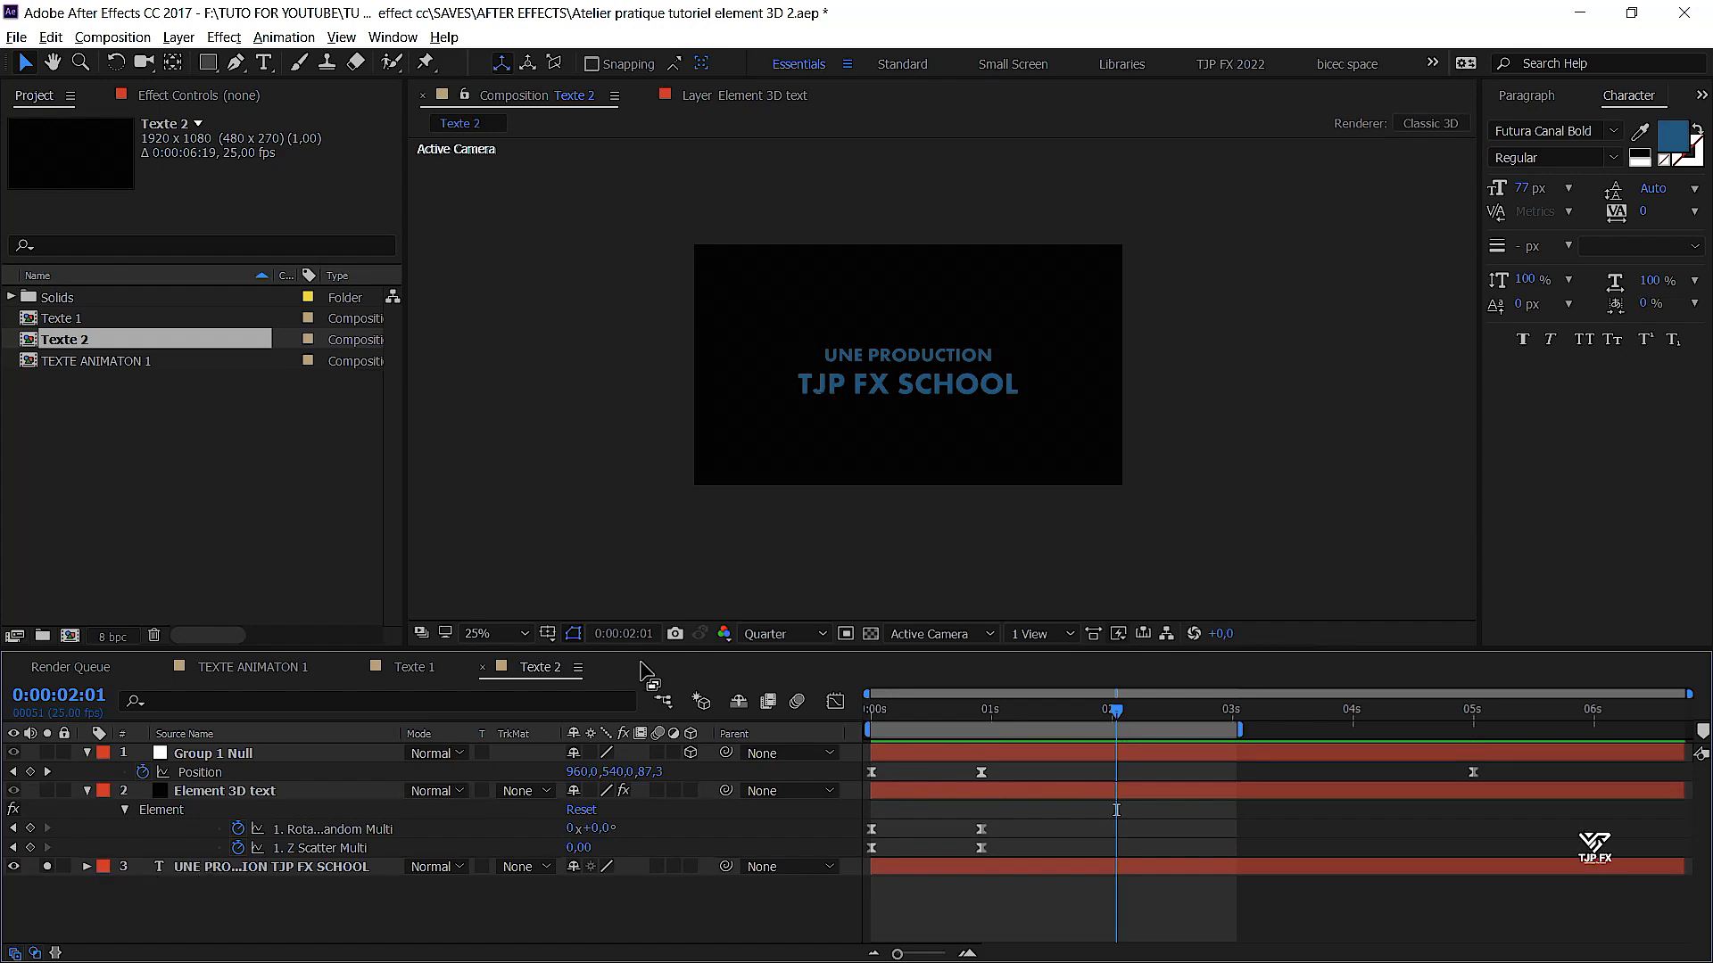
pyautogui.click(264, 65)
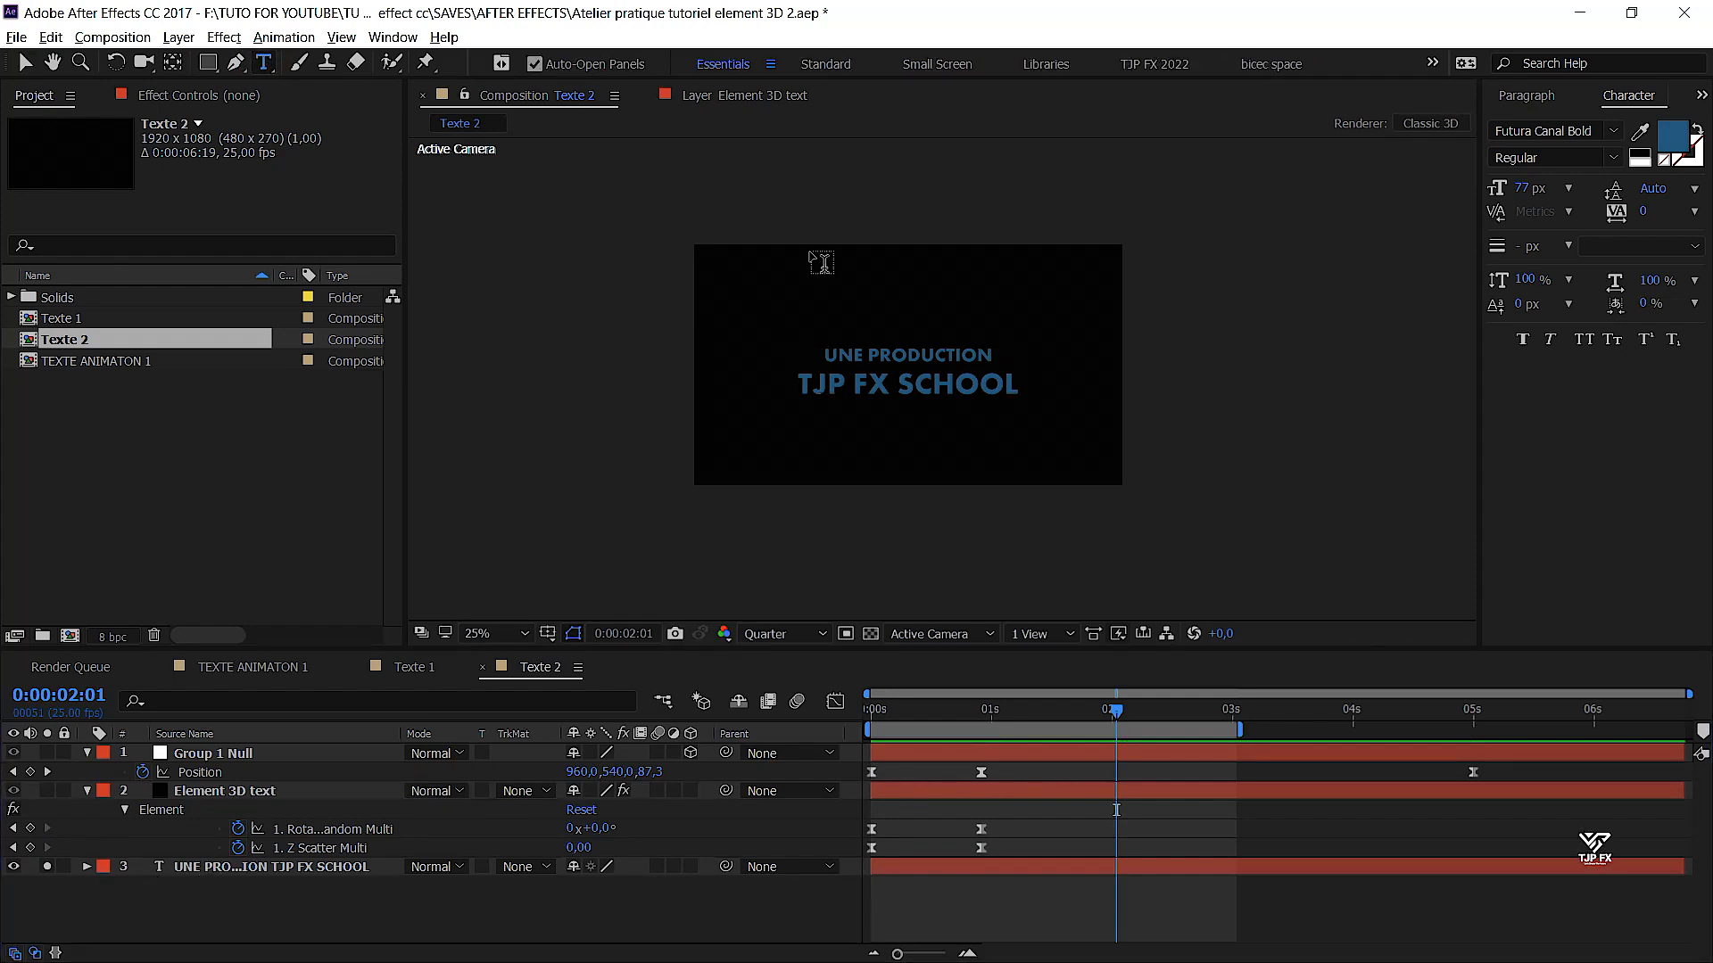
pyautogui.moveTo(828, 353); pyautogui.dragTo(1003, 352)
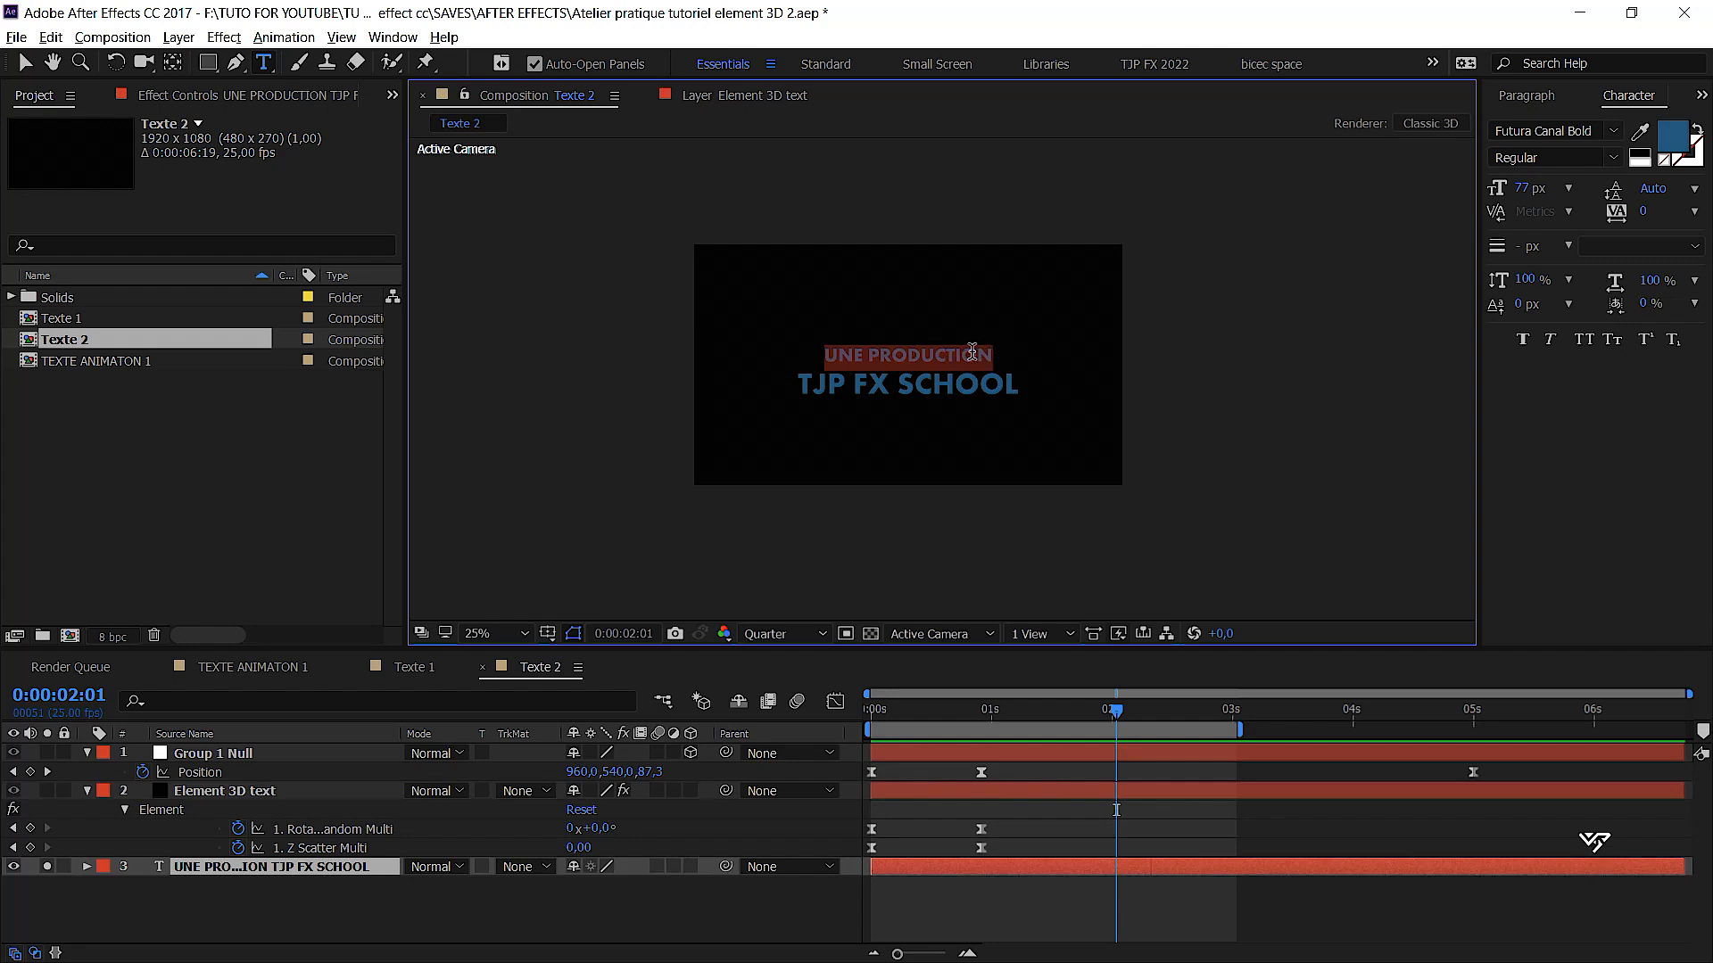
pyautogui.hotkey('ctrl', 'v')
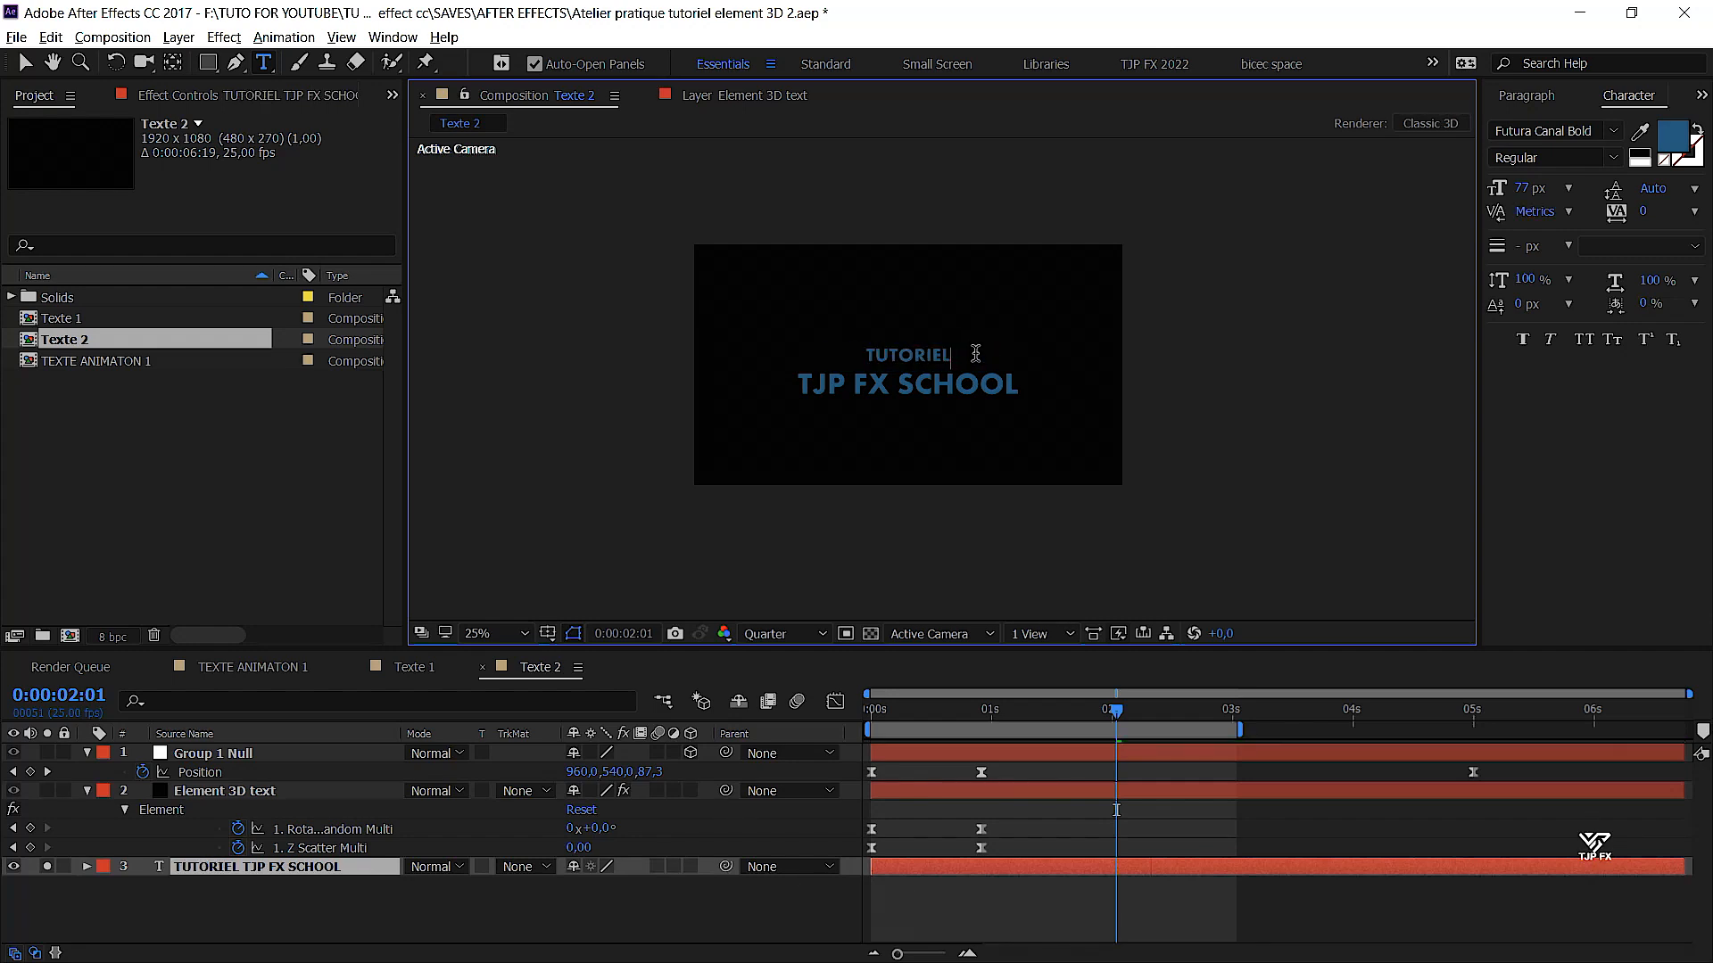
# Copy "AFTER EFFECTS" from the PDF in the browser and replace the line "TJP FX SCHOOL" in Texte 2 with it
pyautogui.hotkey('alt', 'Tab')
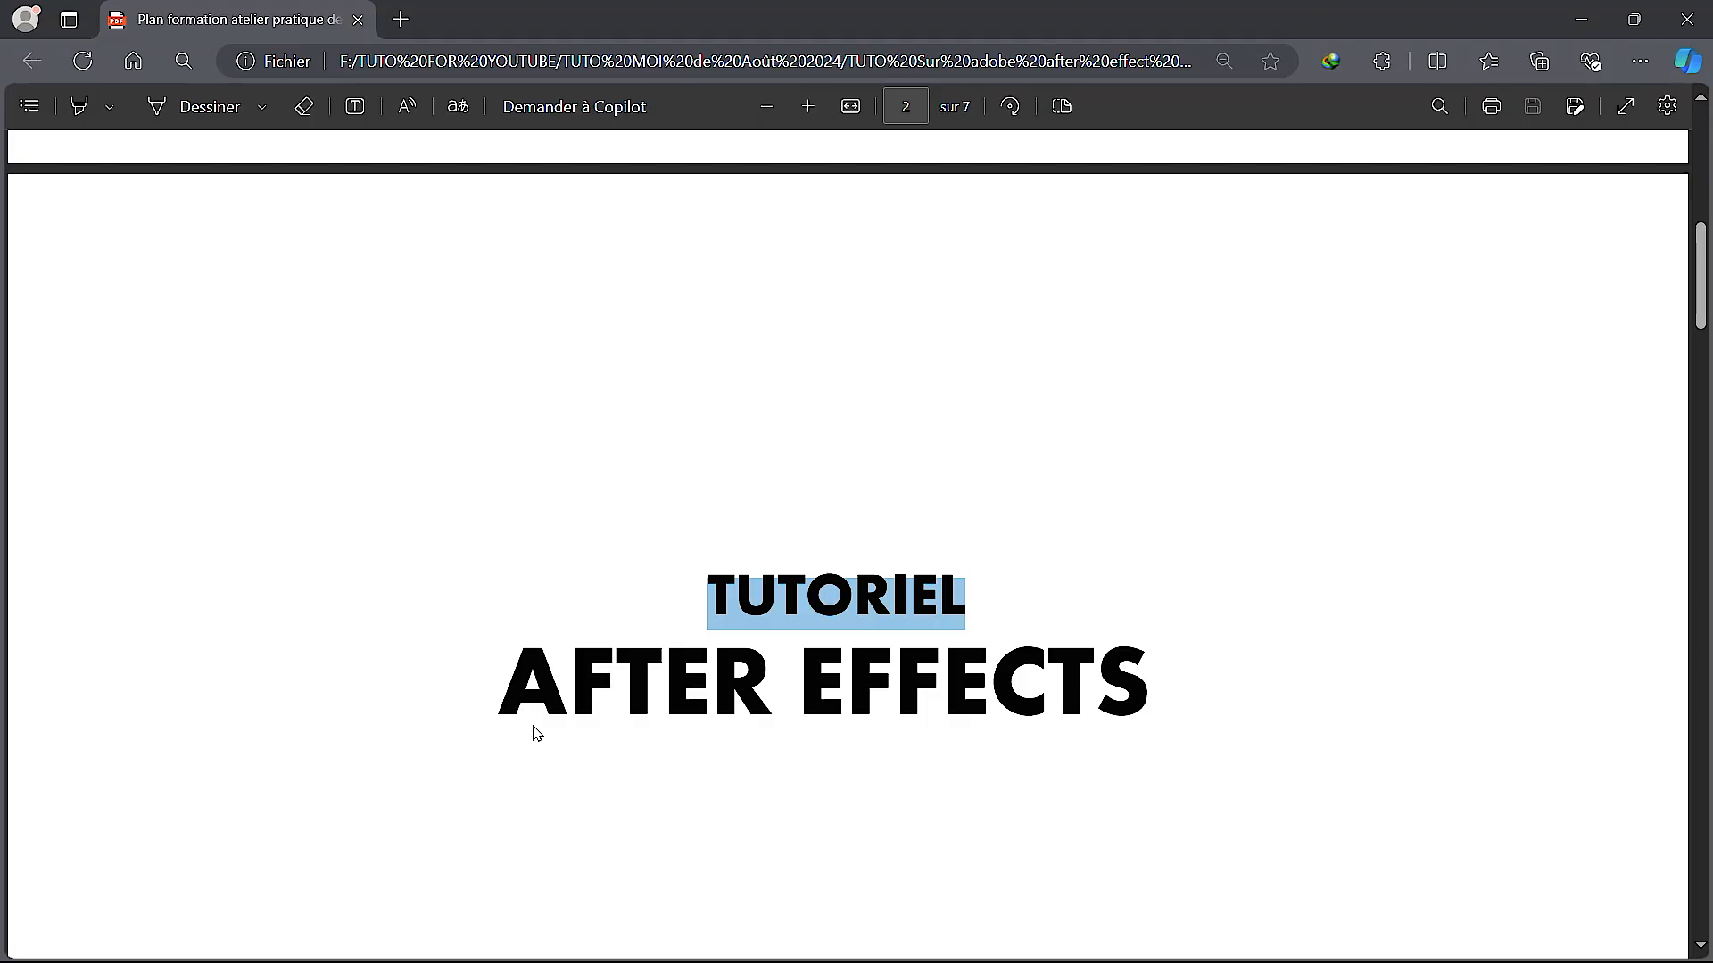
pyautogui.moveTo(507, 678); pyautogui.dragTo(1141, 689)
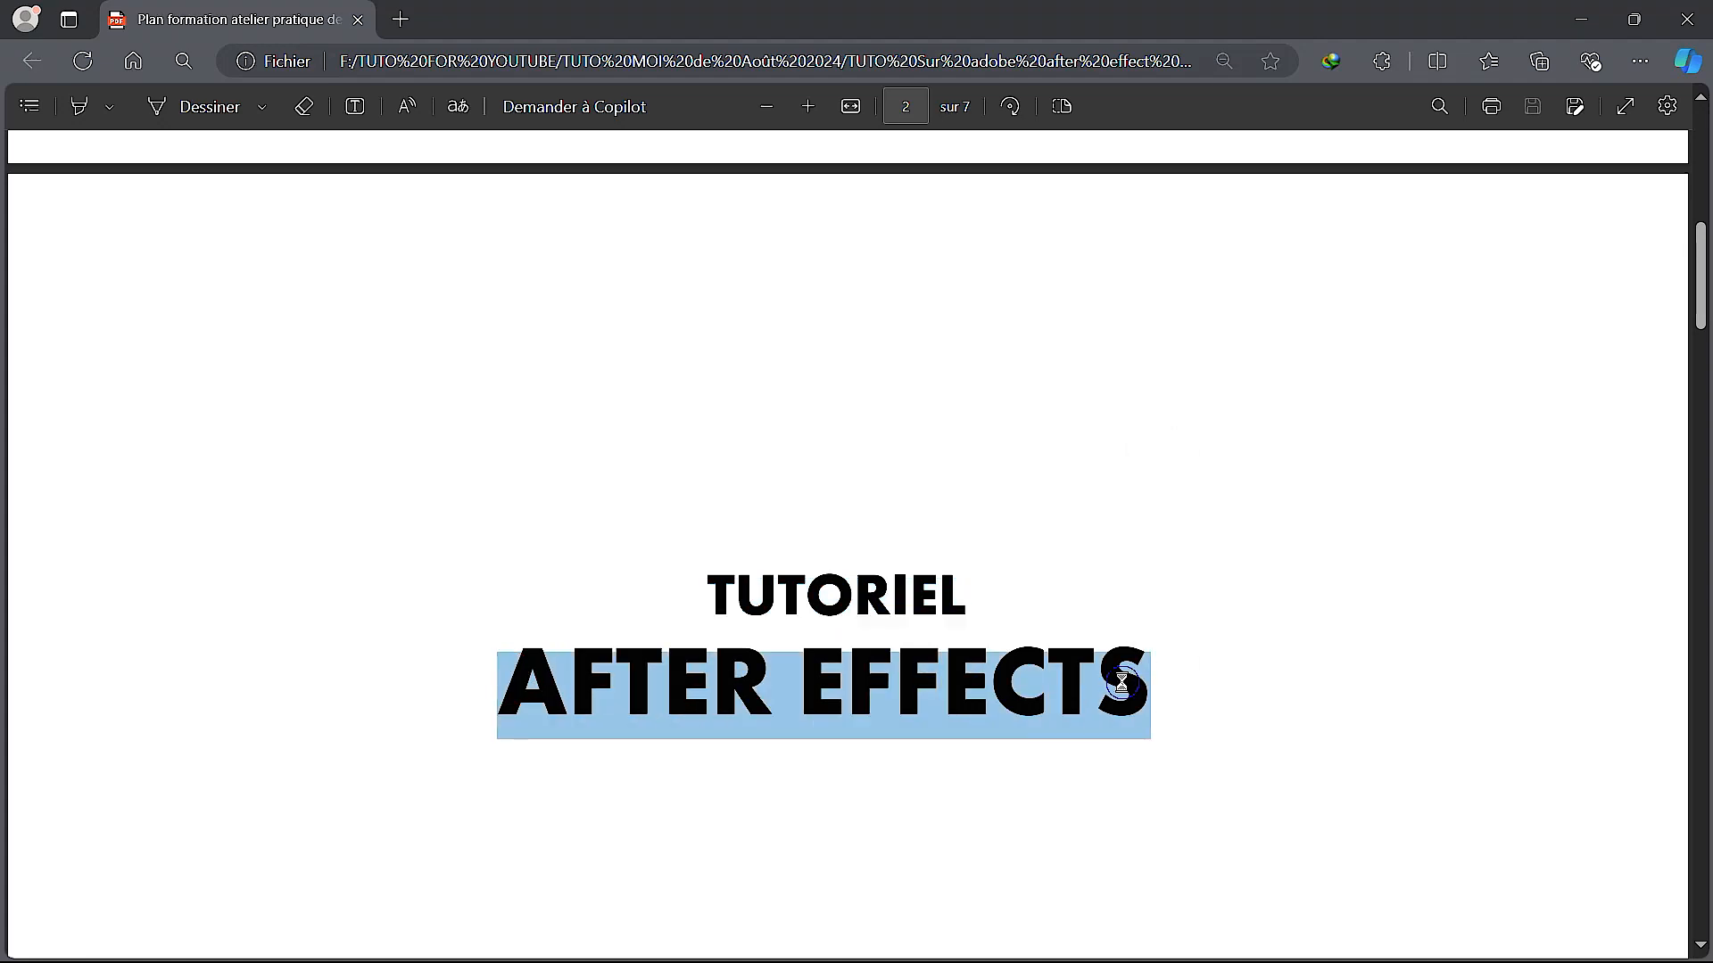
pyautogui.rightClick(1122, 689)
pyautogui.click(1195, 357)
pyautogui.hotkey('alt', 'Tab')
pyautogui.moveTo(797, 385); pyautogui.dragTo(1020, 398)
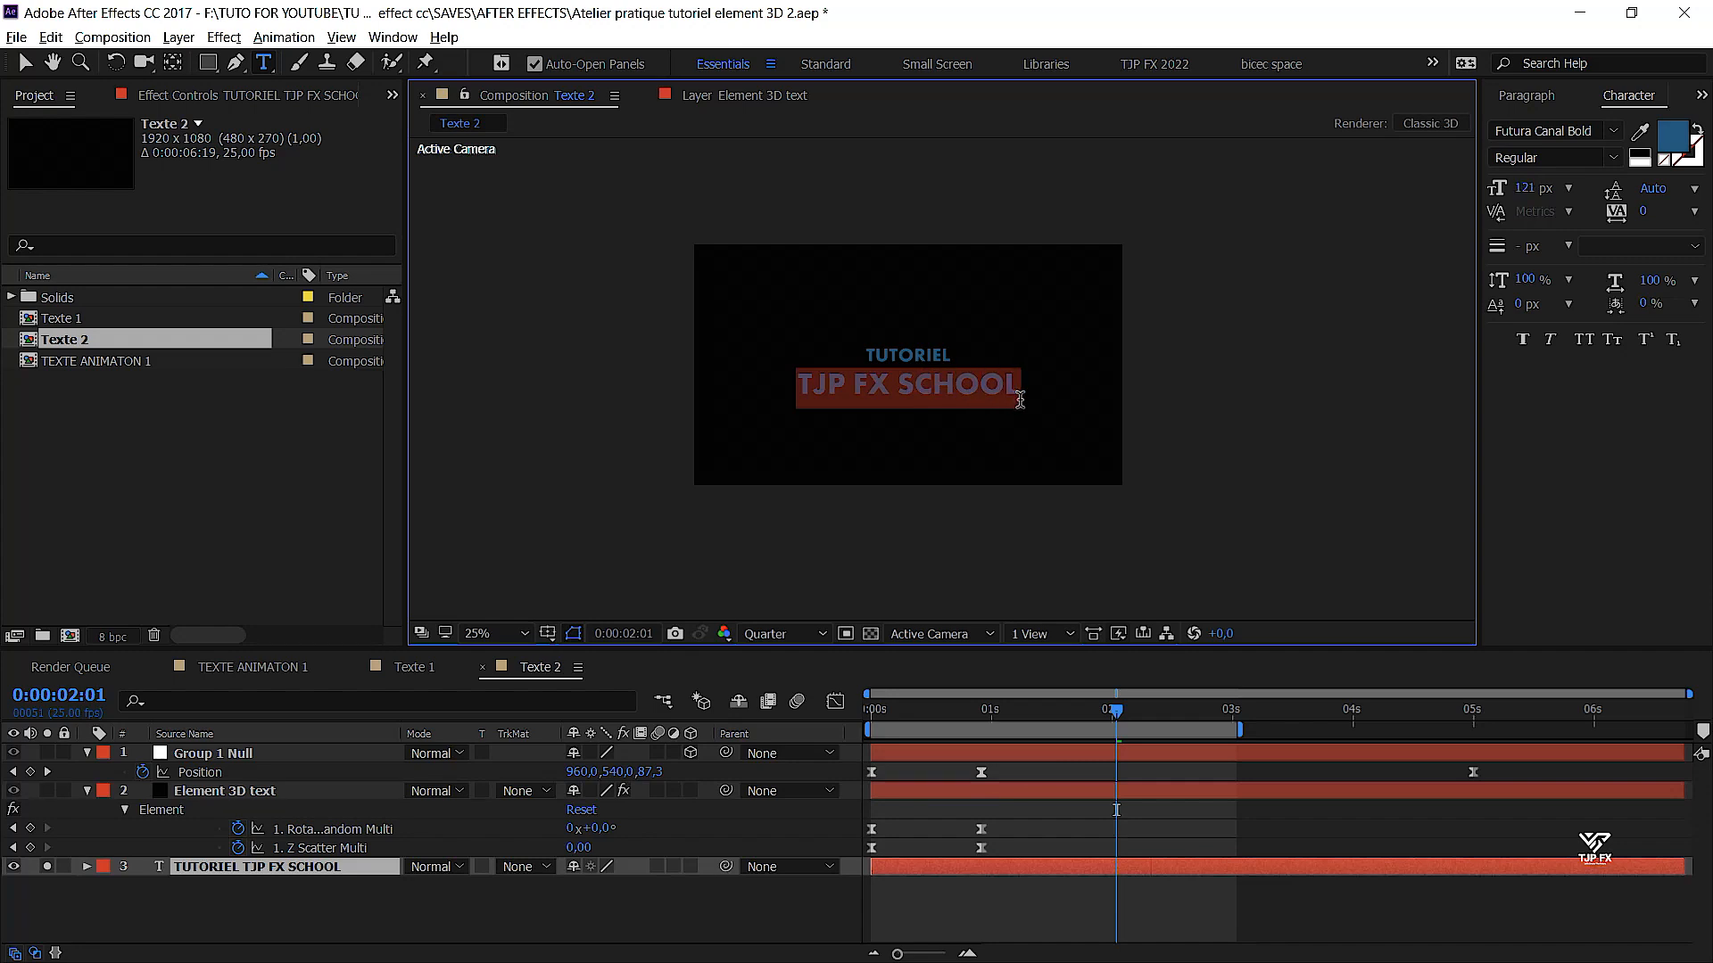
pyautogui.hotkey('ctrl', 'v')
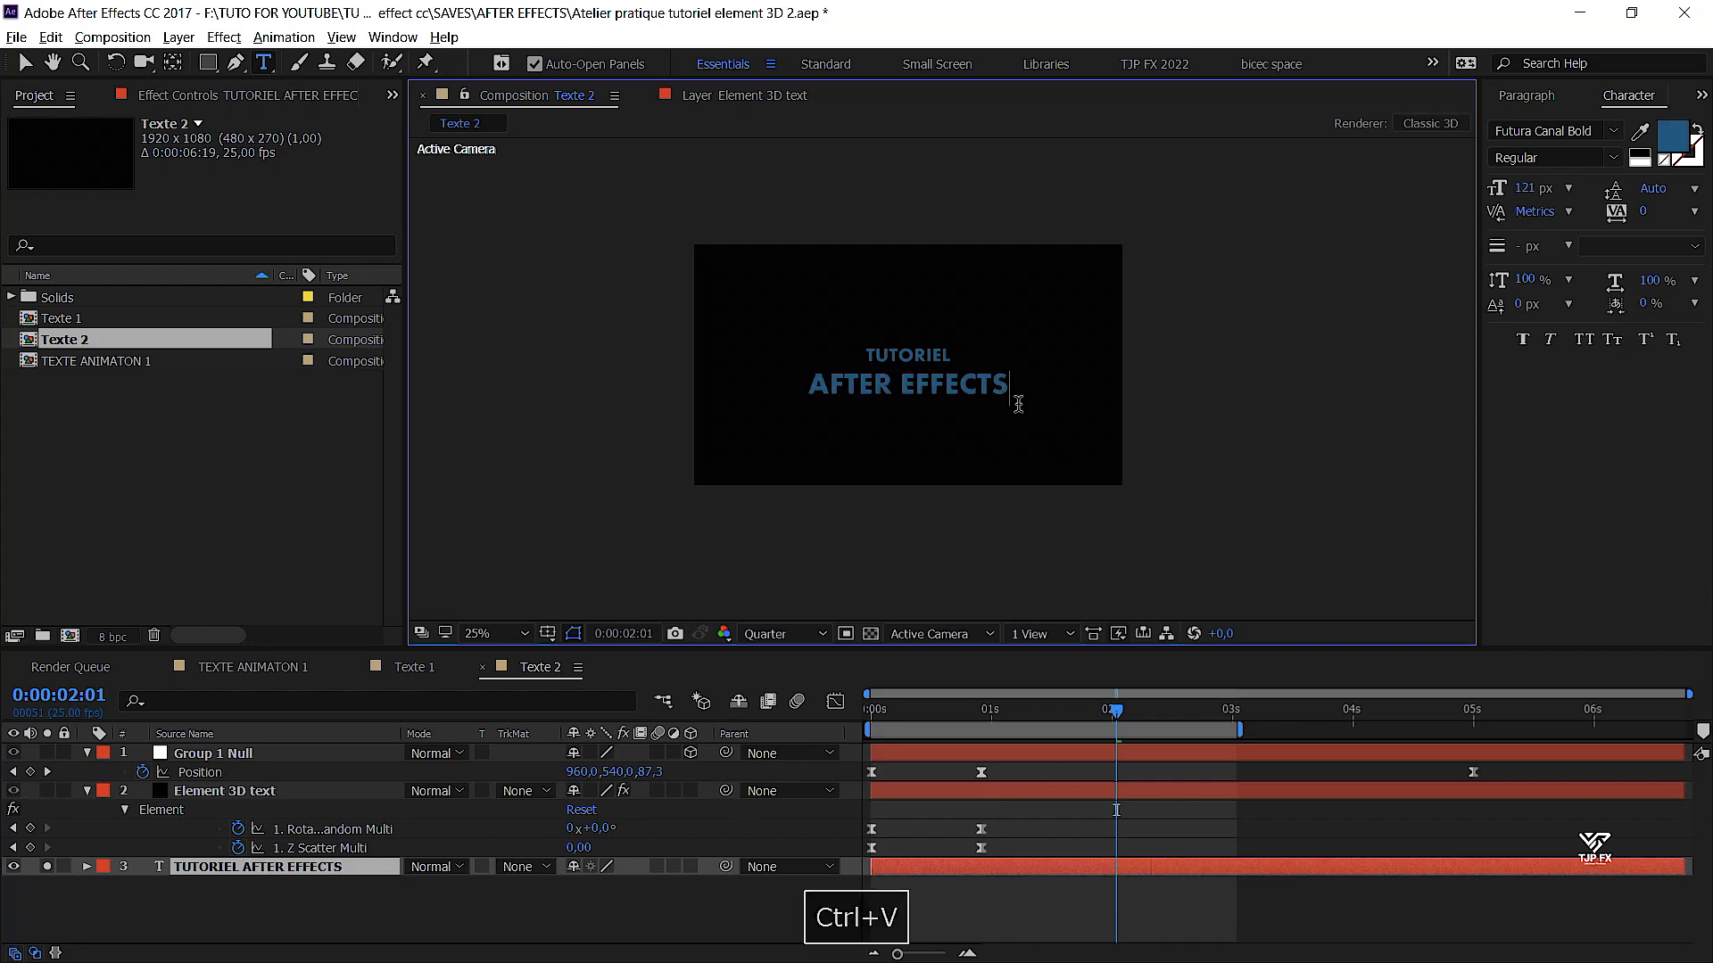
pyautogui.press('Return')
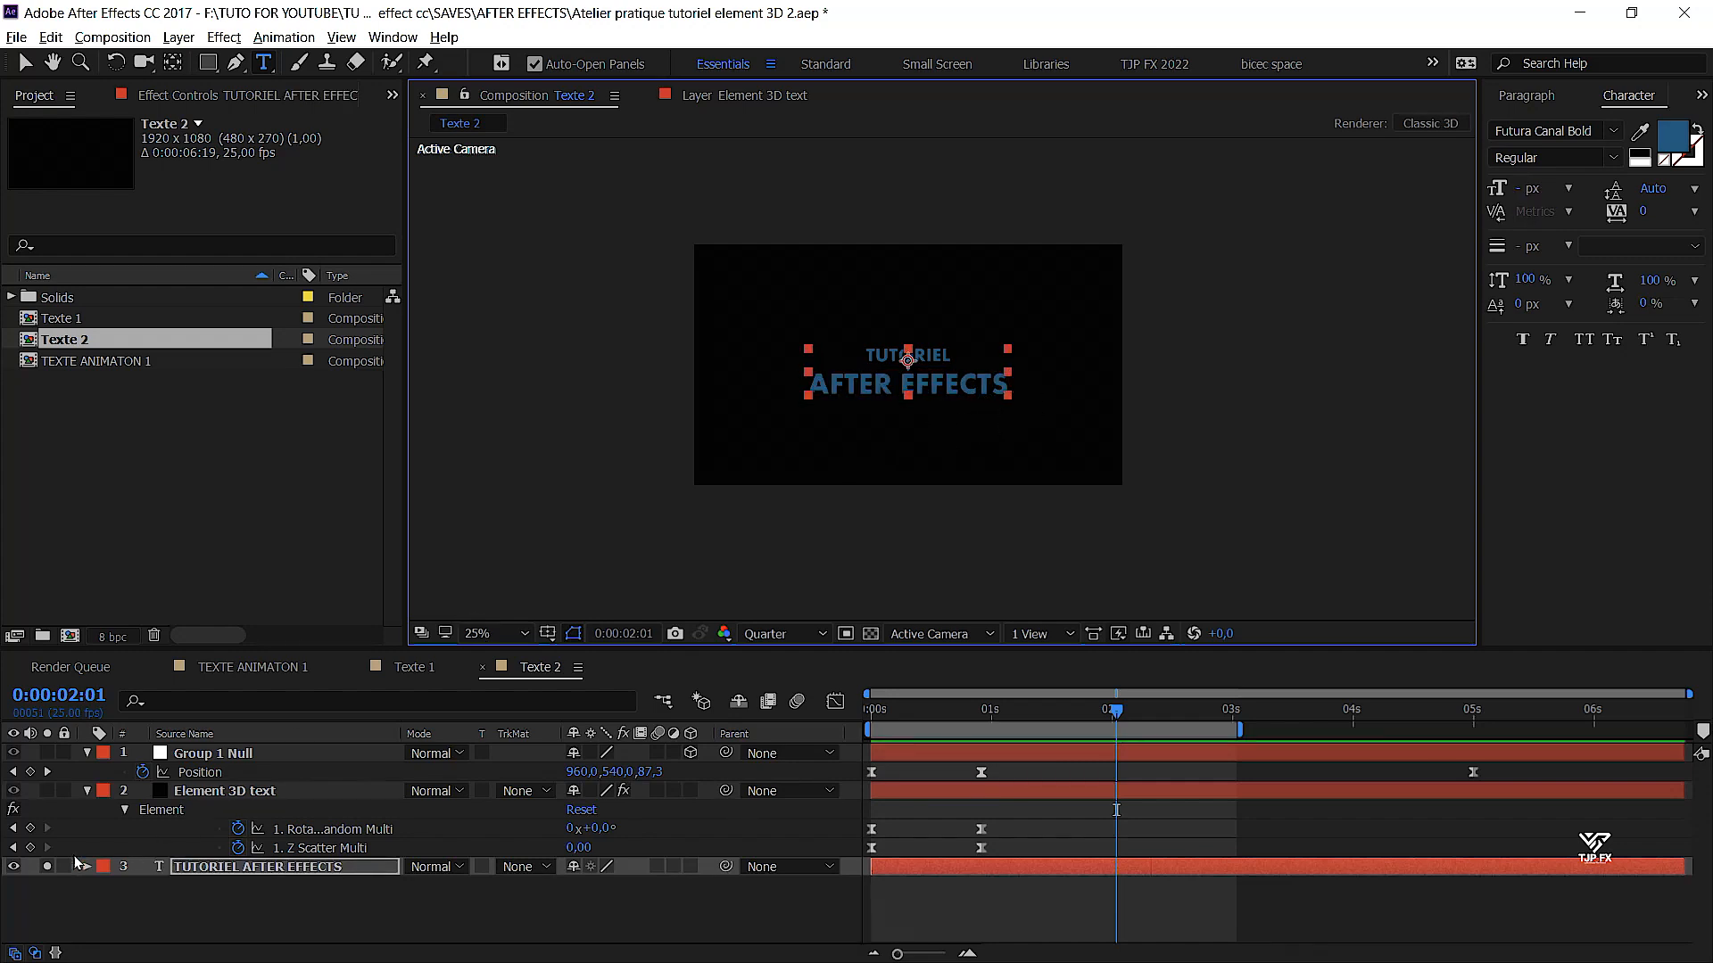
# Hide the source text layer and scrub through the Texte 2 animation
pyautogui.click(13, 866)
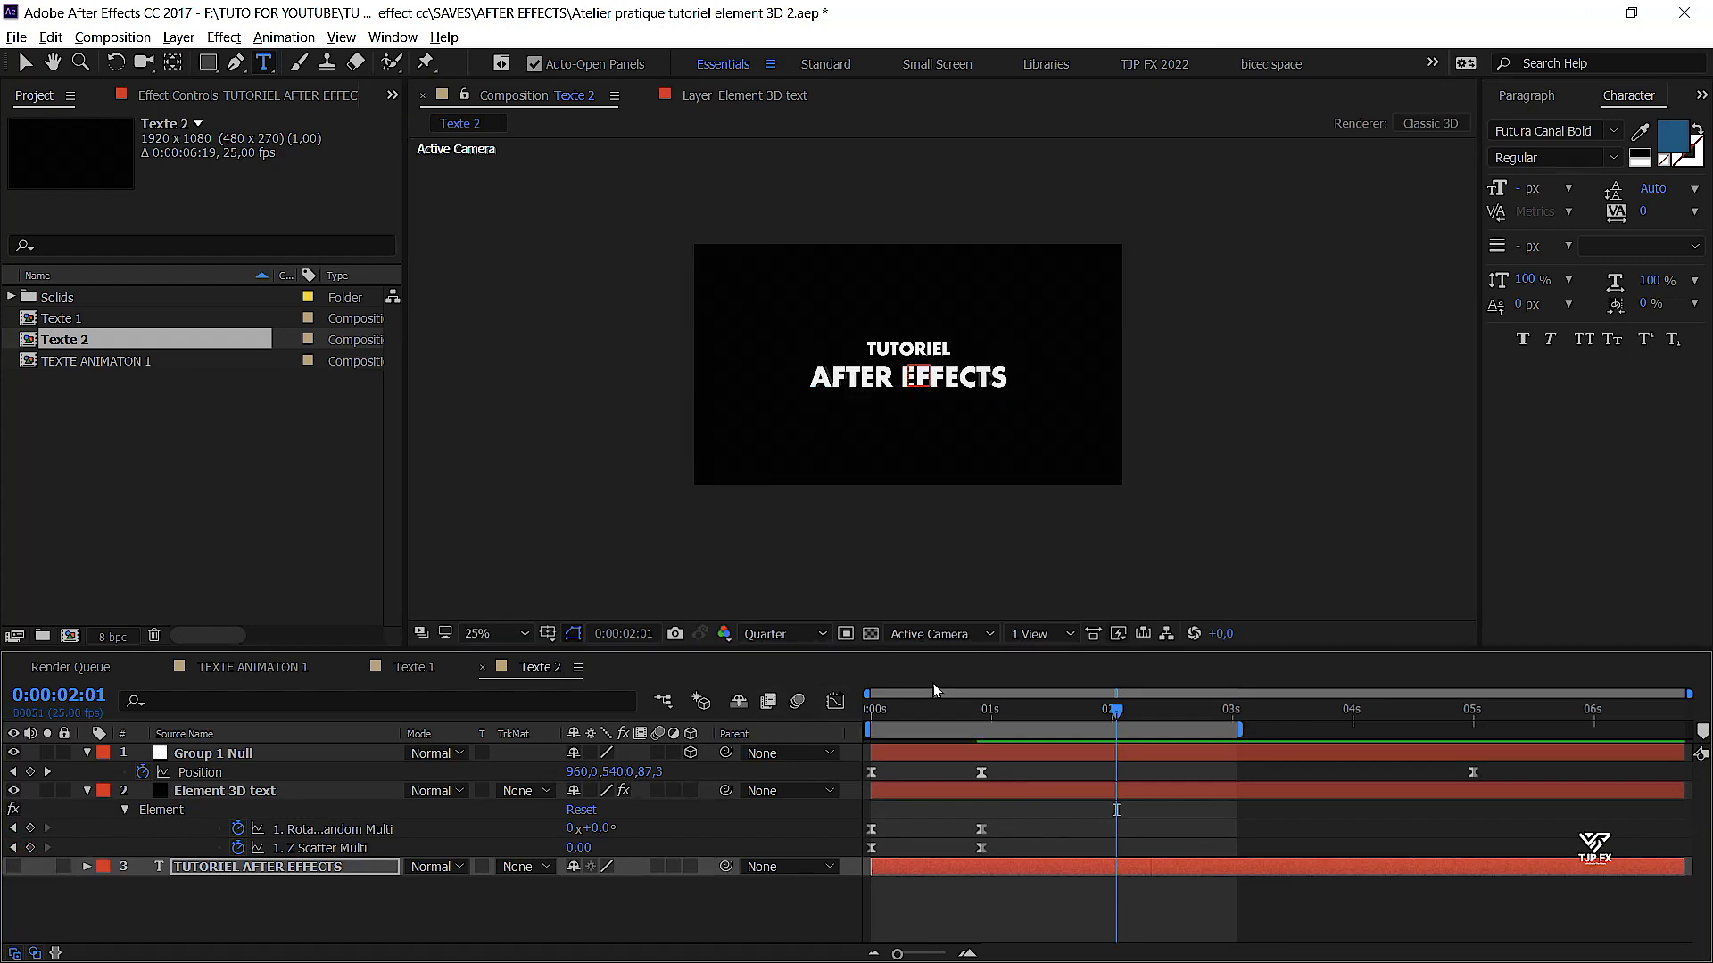
pyautogui.click(927, 711)
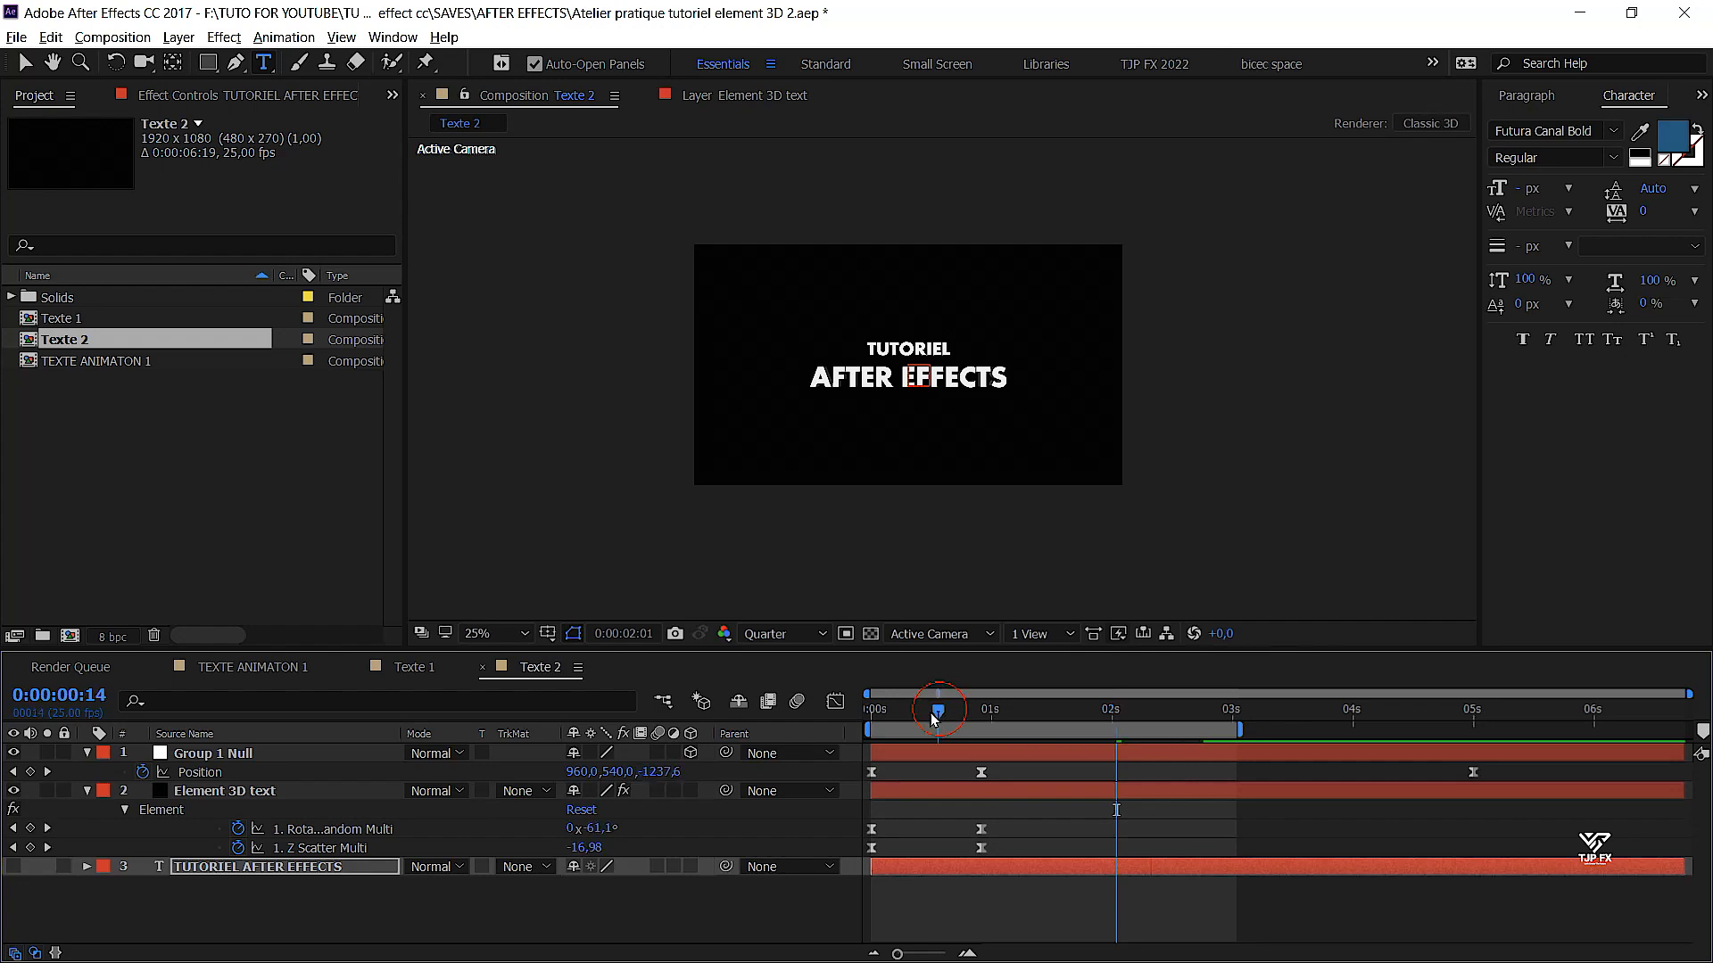
pyautogui.moveTo(905, 722); pyautogui.dragTo(1100, 719)
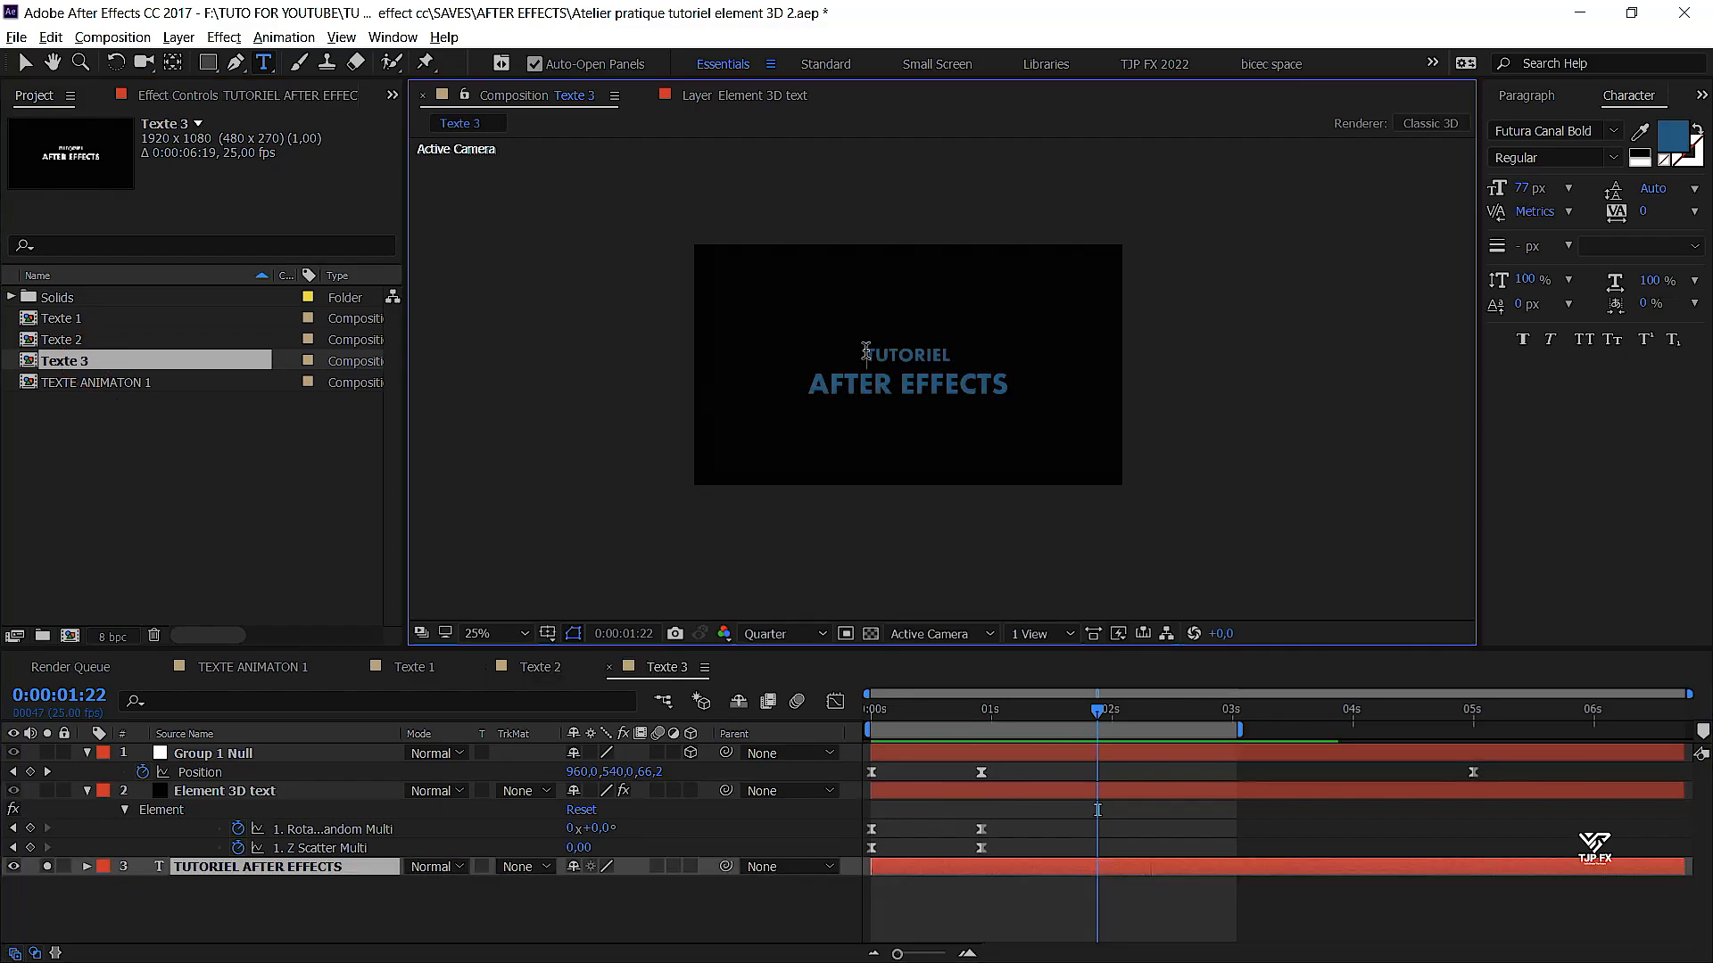
# Paste the copied text into the "TUTORIEL" line of the Texte 3 composition's text layer
pyautogui.hotkey('ctrl', 'v')
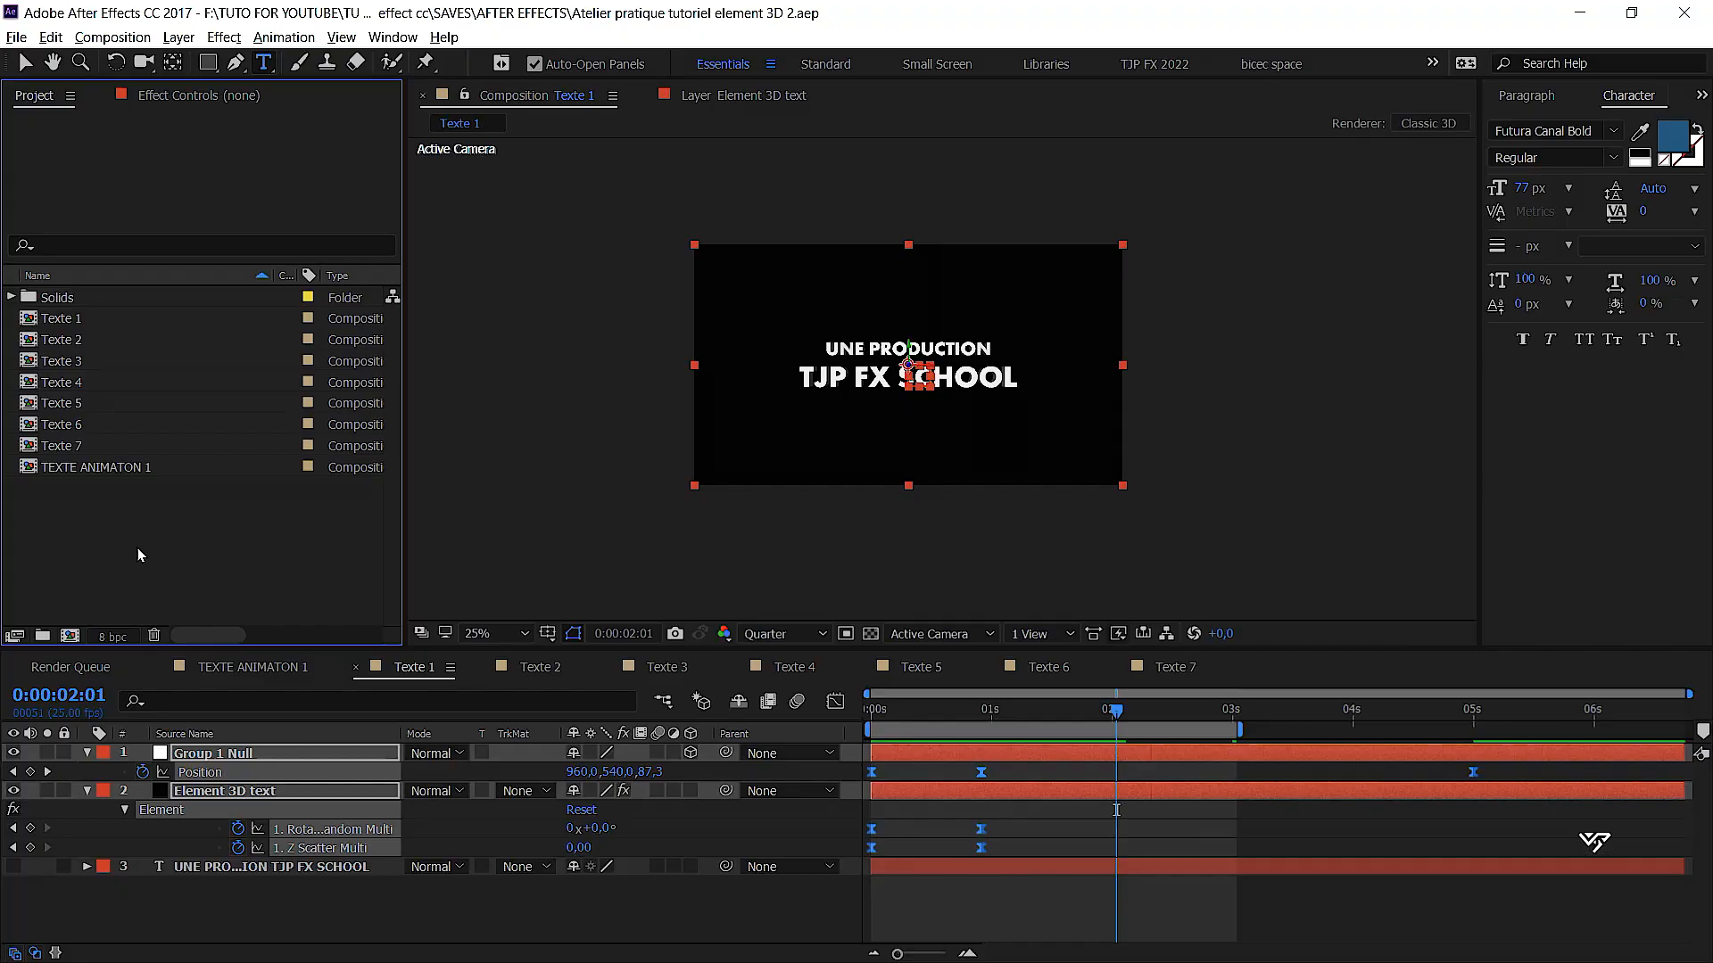
# Create a new composition named "introduction final" with a duration of 0:00:56:19
pyautogui.hotkey('ctrl', 'n')
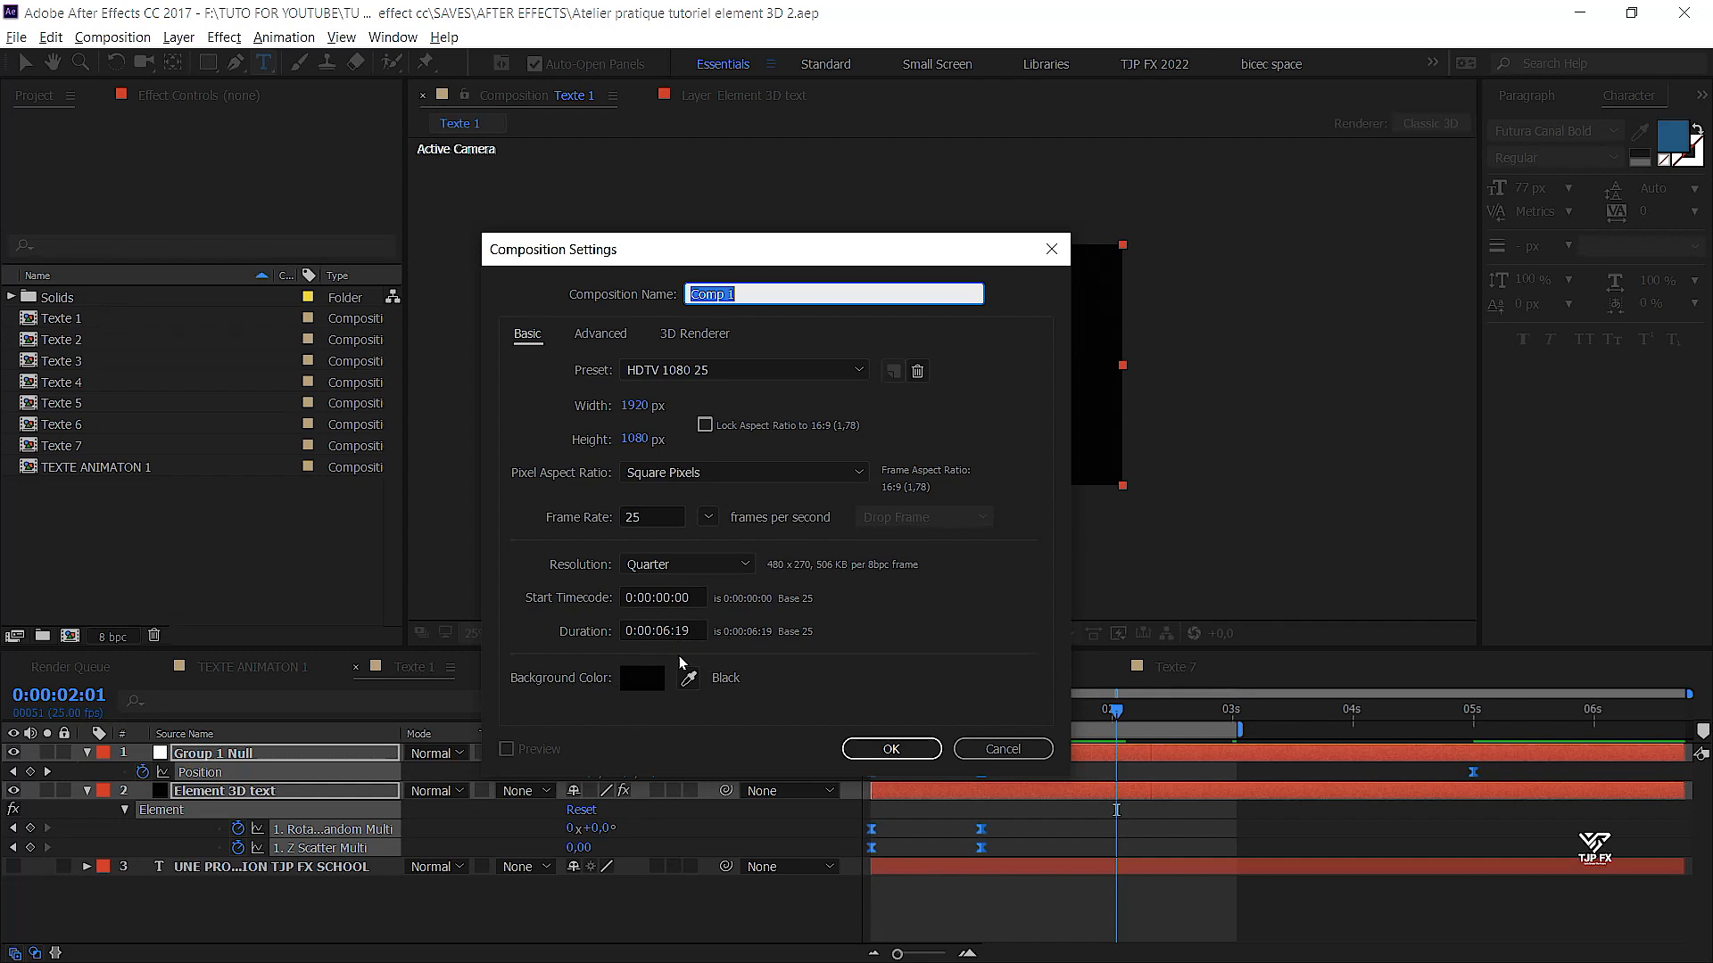
pyautogui.click(662, 630)
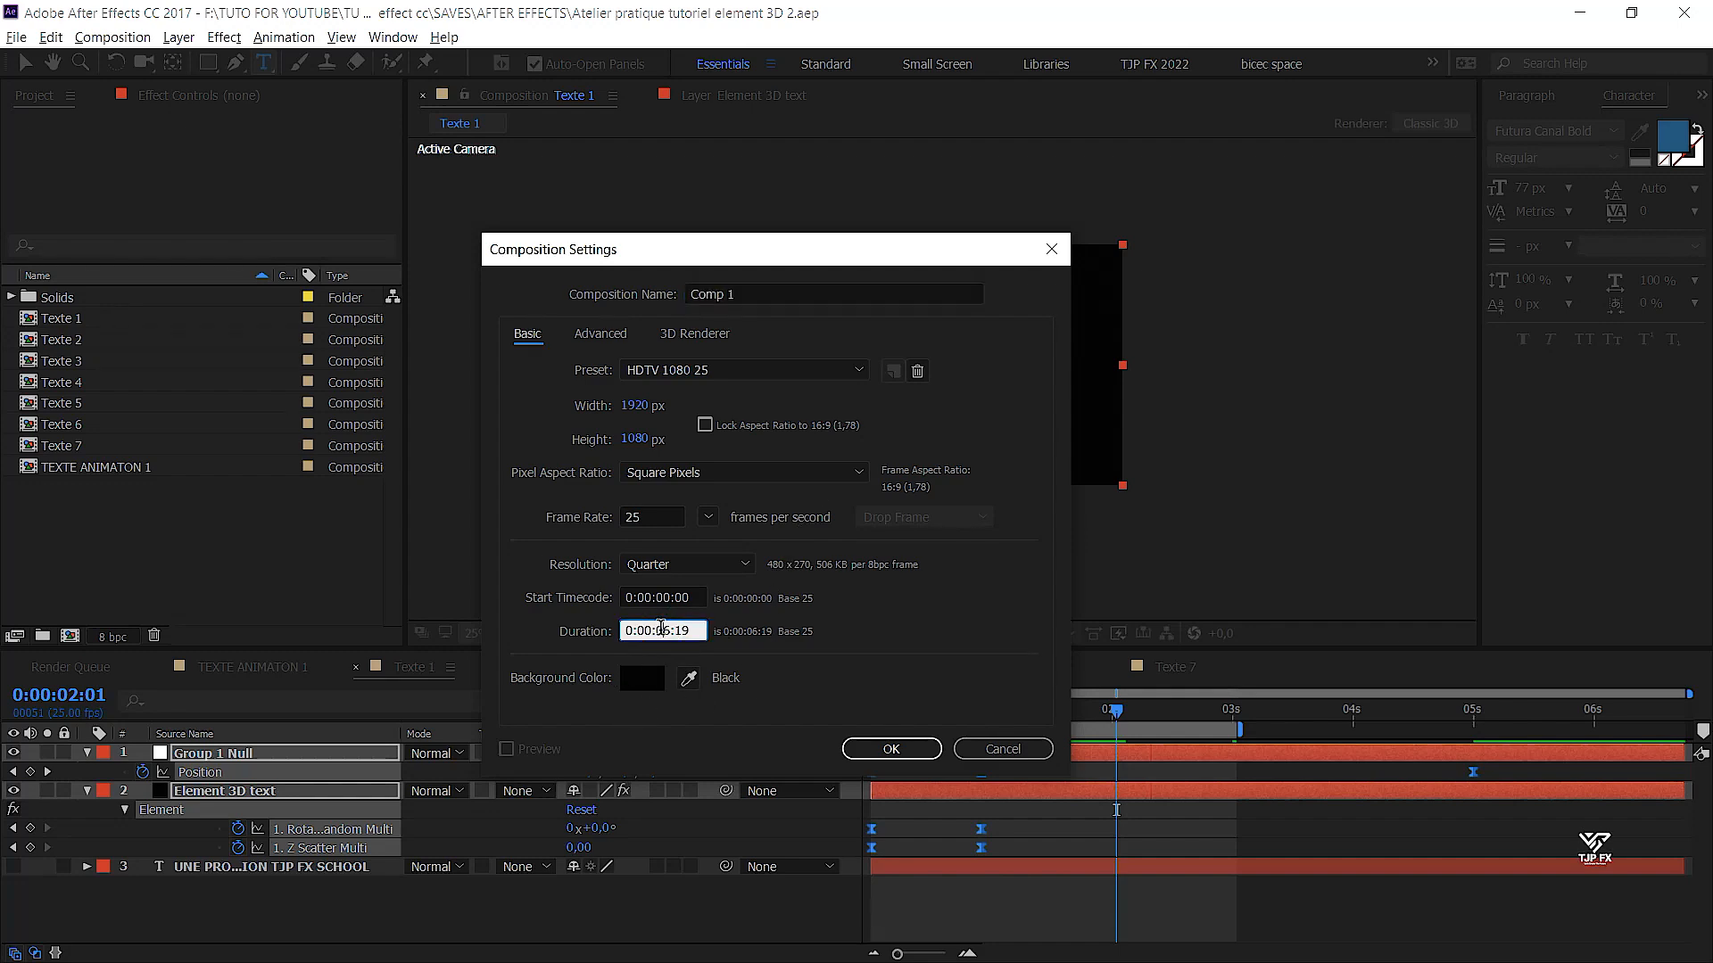
pyautogui.write('5')
pyautogui.click(779, 301)
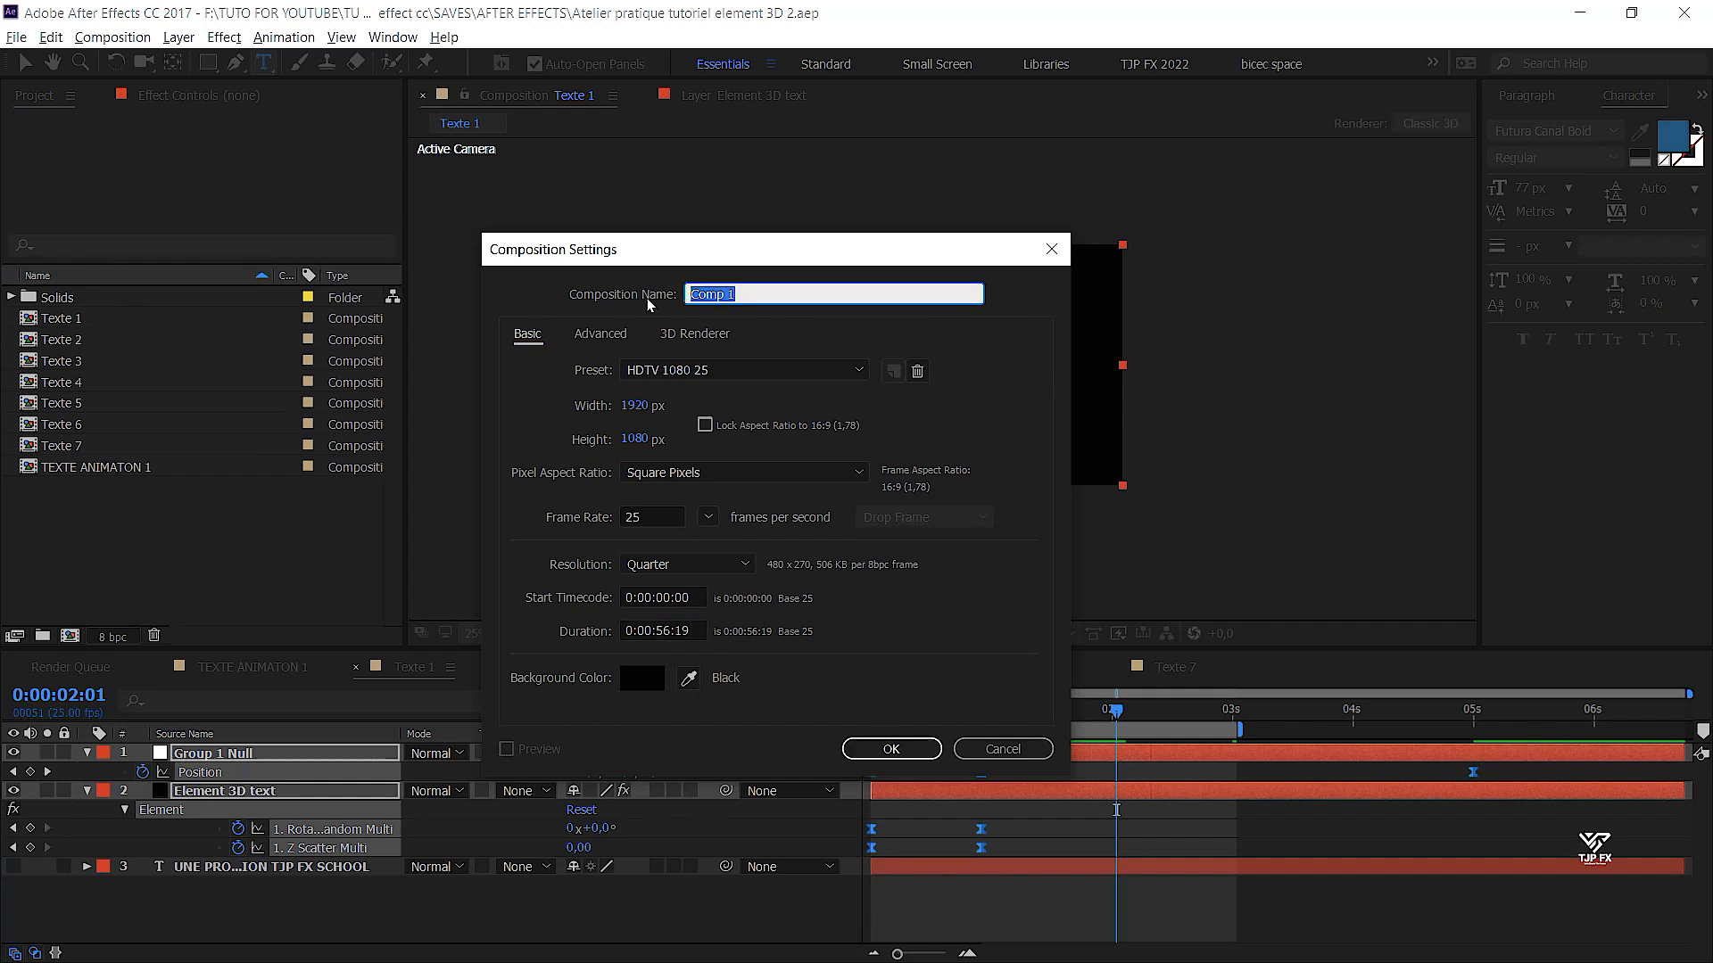
pyautogui.write('introduction final')
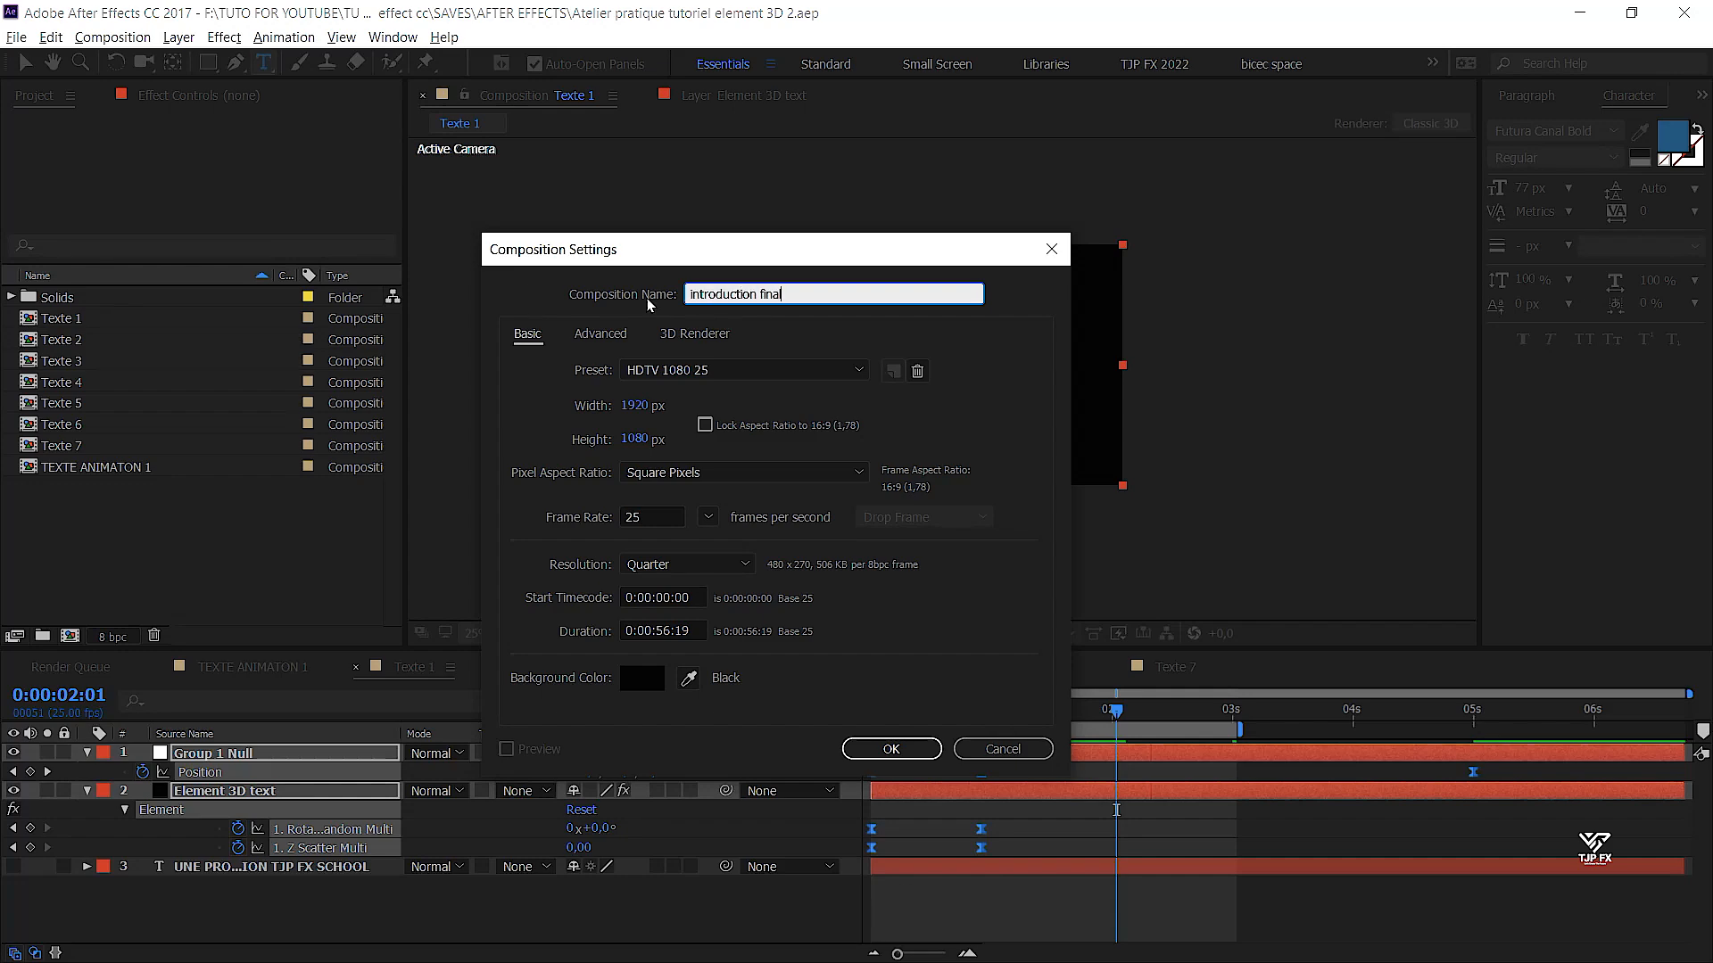
pyautogui.press('Return')
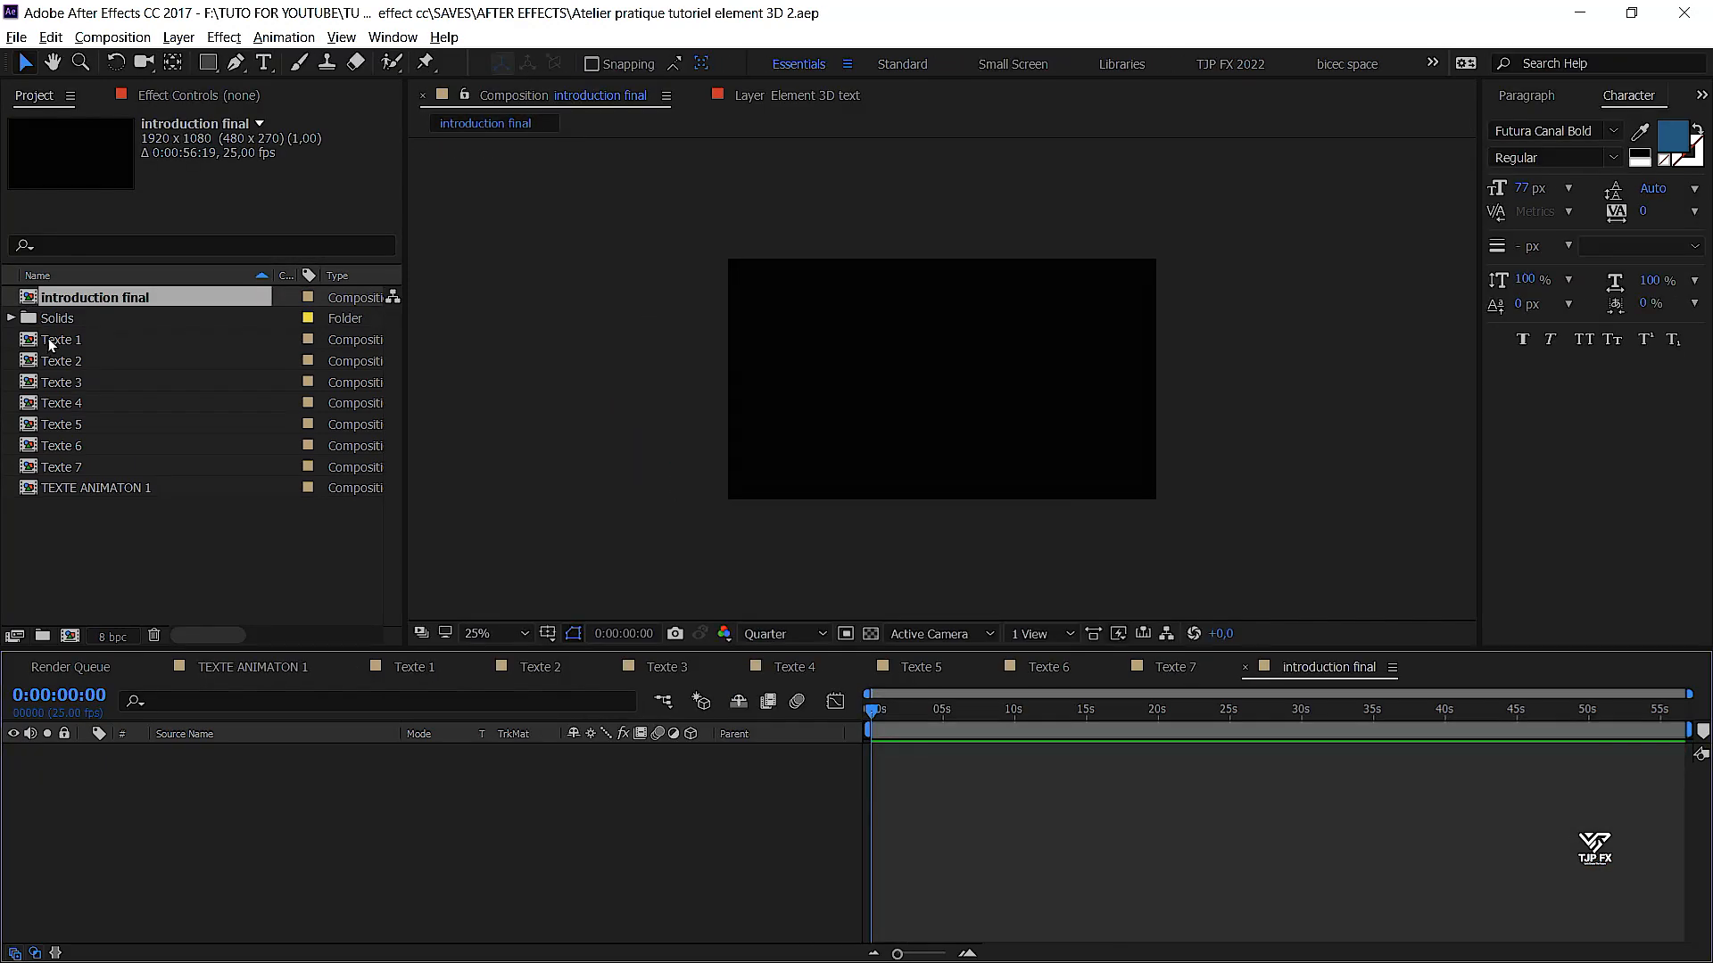
# Add Texte 1 to the introduction final composition and preview it from the start
pyautogui.moveTo(51, 344); pyautogui.dragTo(207, 784)
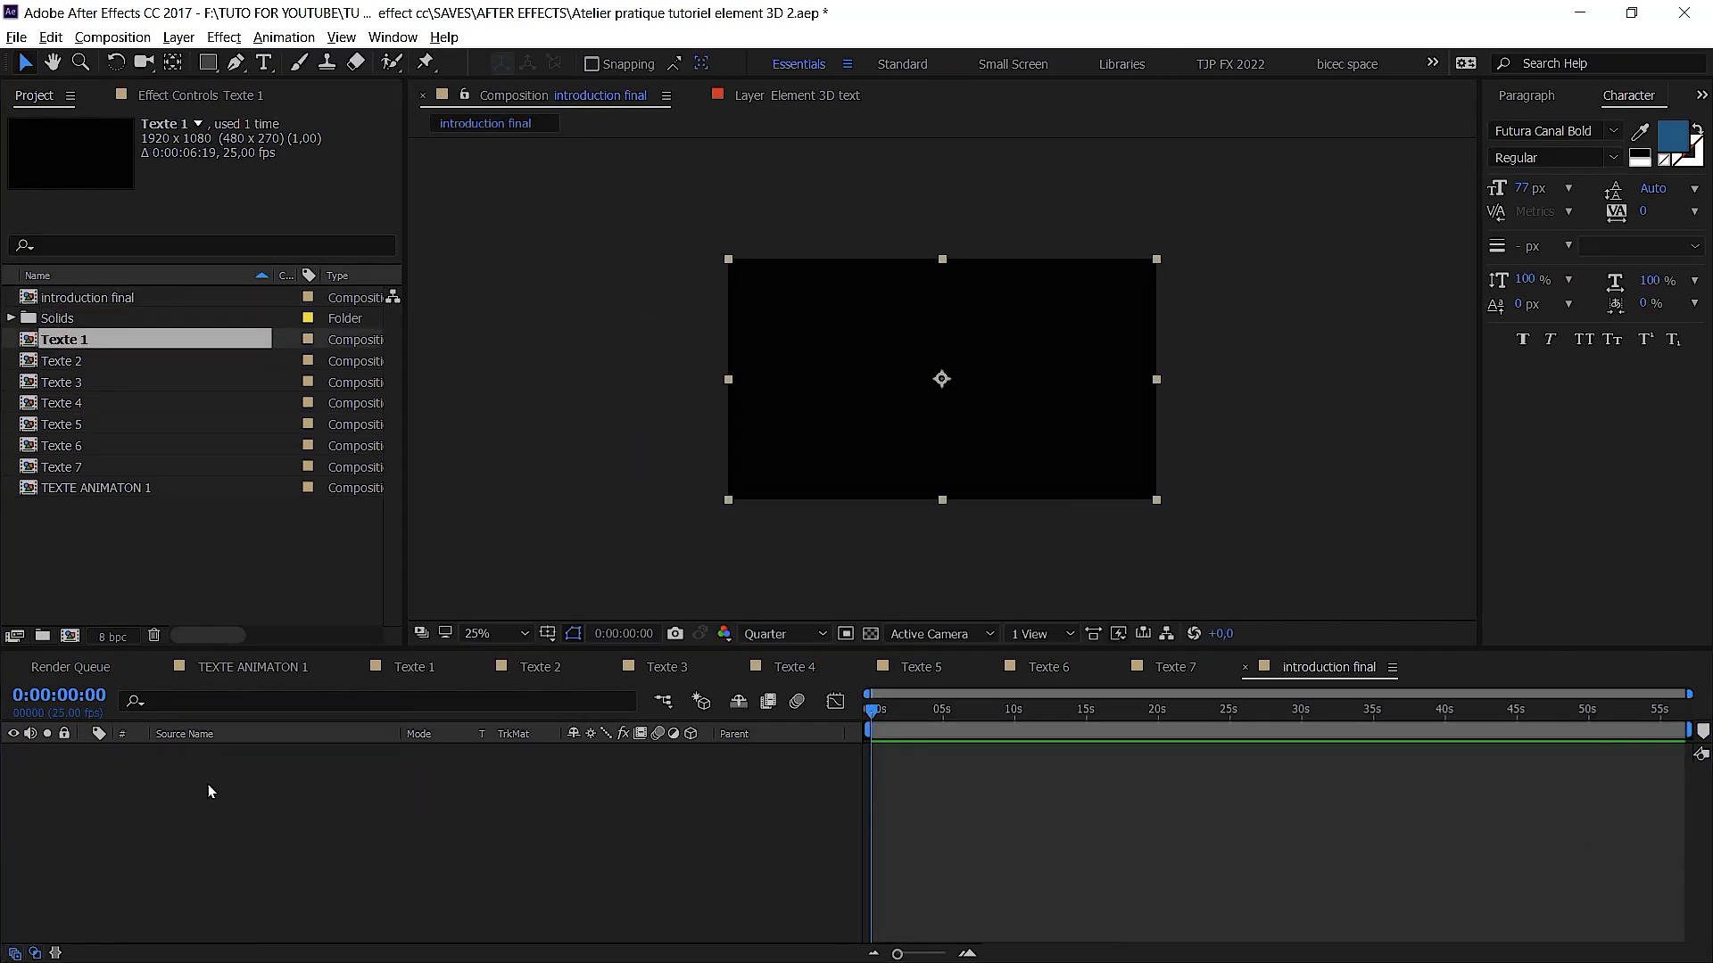
pyautogui.moveTo(883, 720); pyautogui.dragTo(938, 729)
pyautogui.press('=')
pyautogui.moveTo(931, 709); pyautogui.dragTo(871, 710)
pyautogui.press('space')
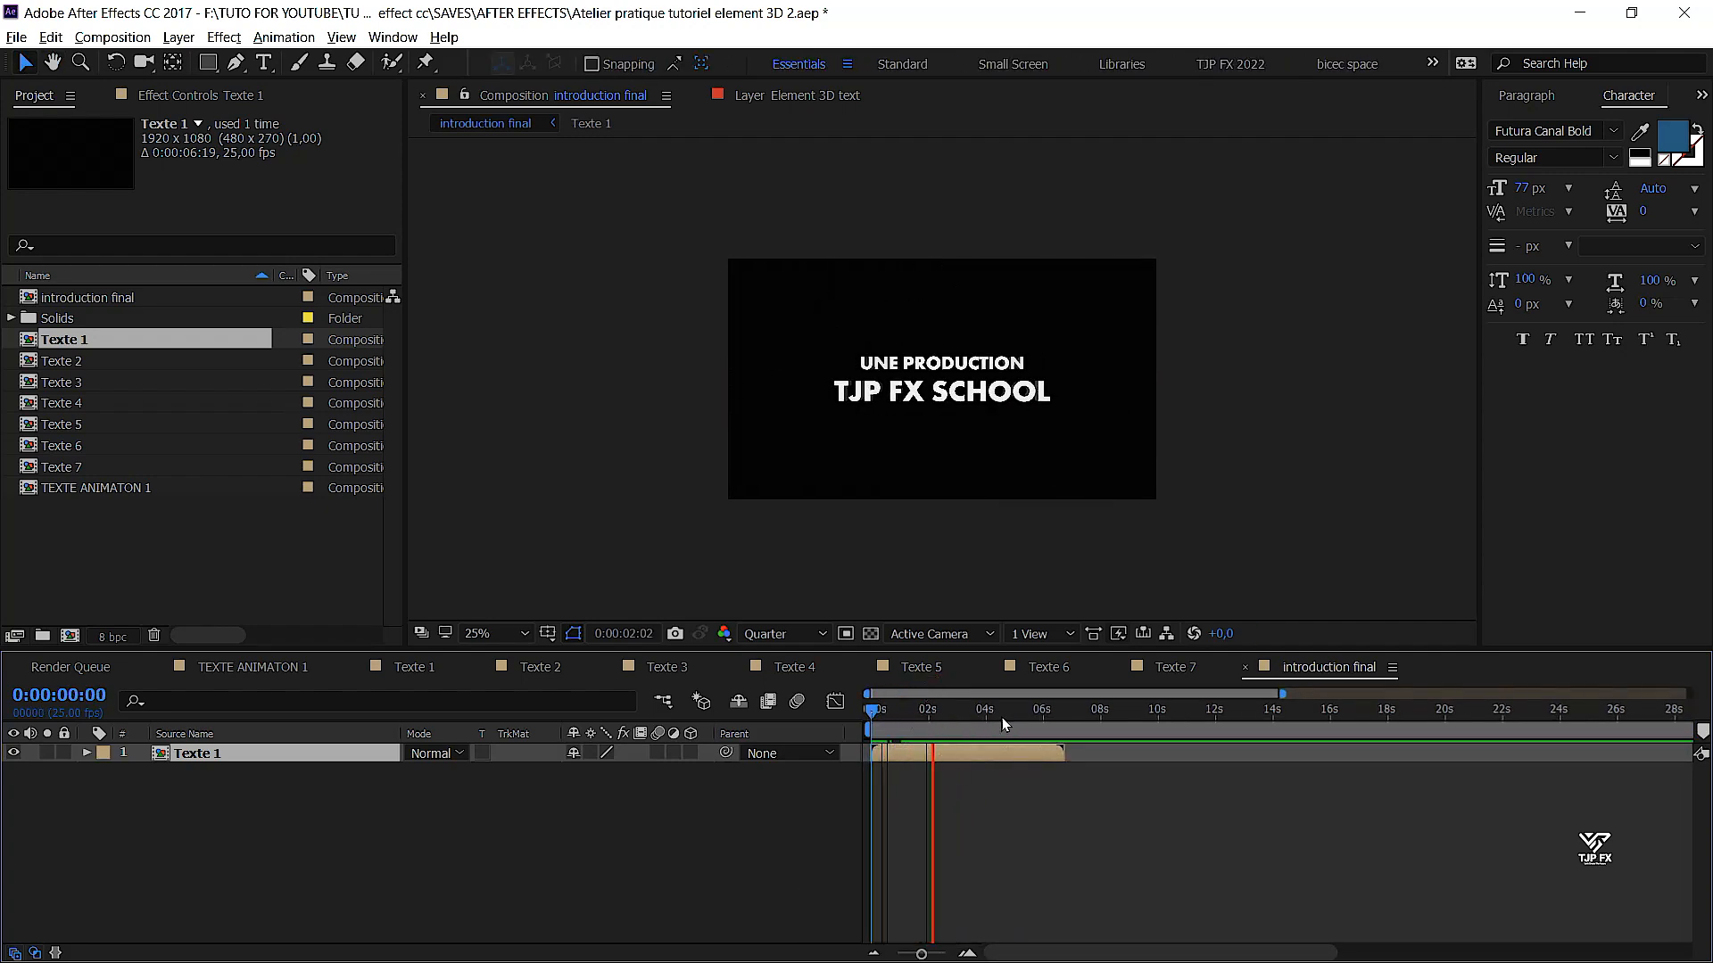
pyautogui.press('space')
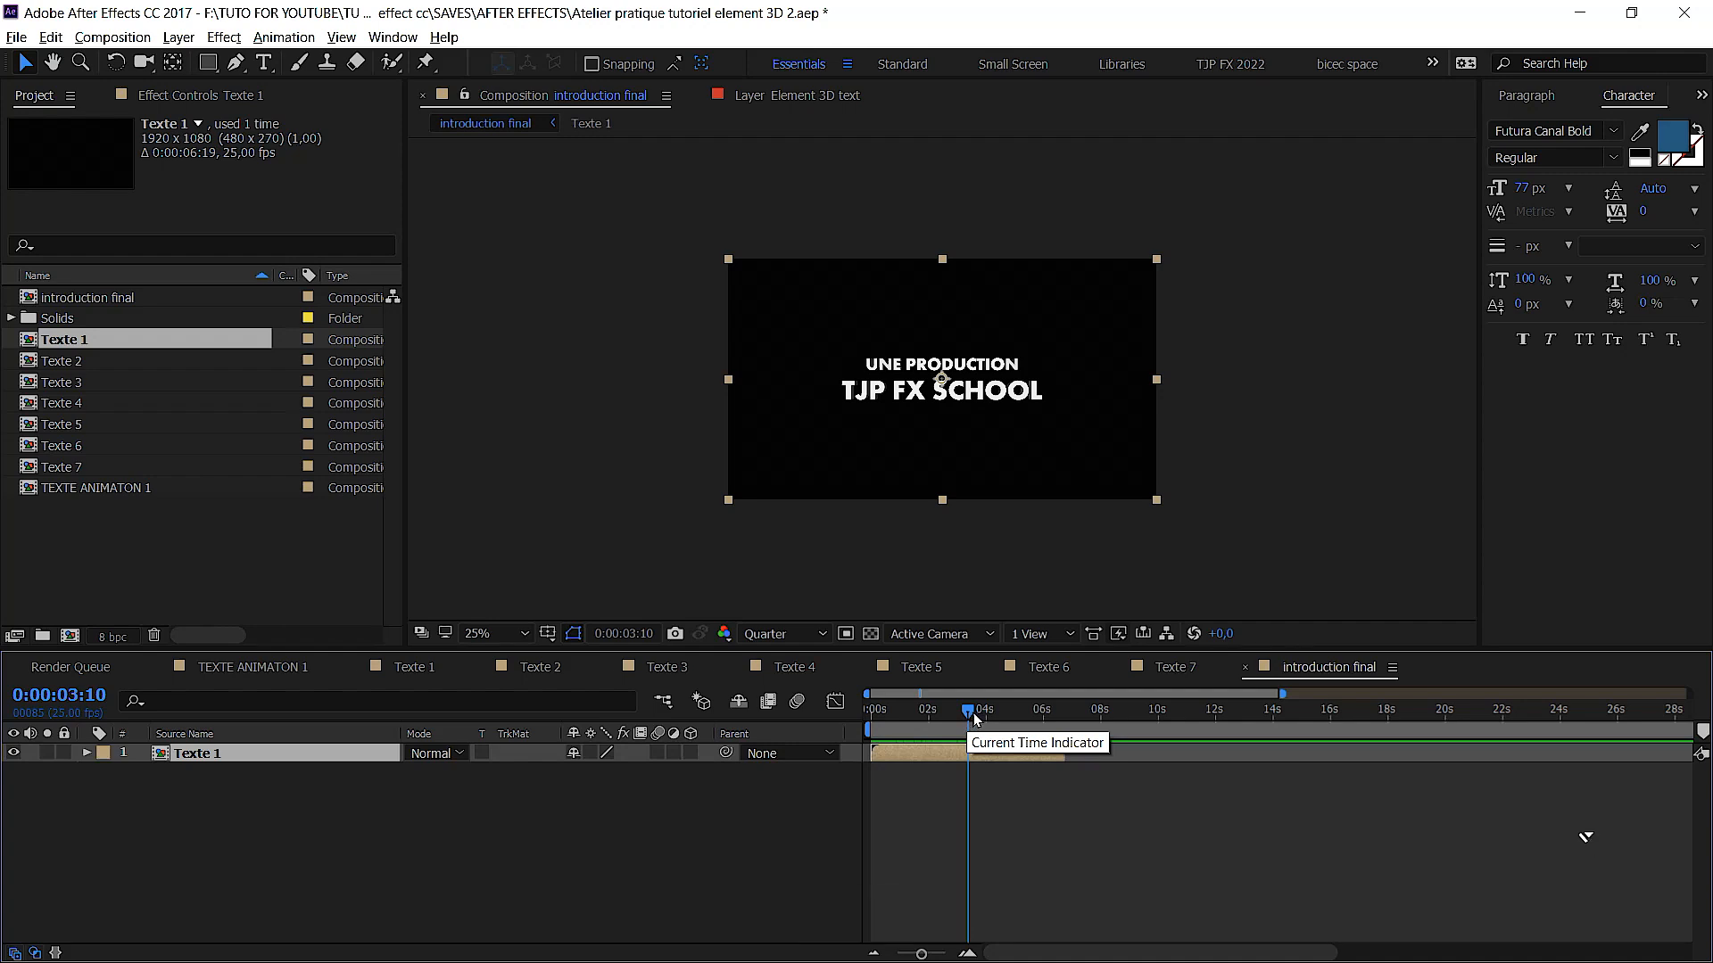
# Split the Texte 1 layer at 0:00:03:00 and delete the part after the cut
pyautogui.moveTo(972, 714); pyautogui.dragTo(962, 720)
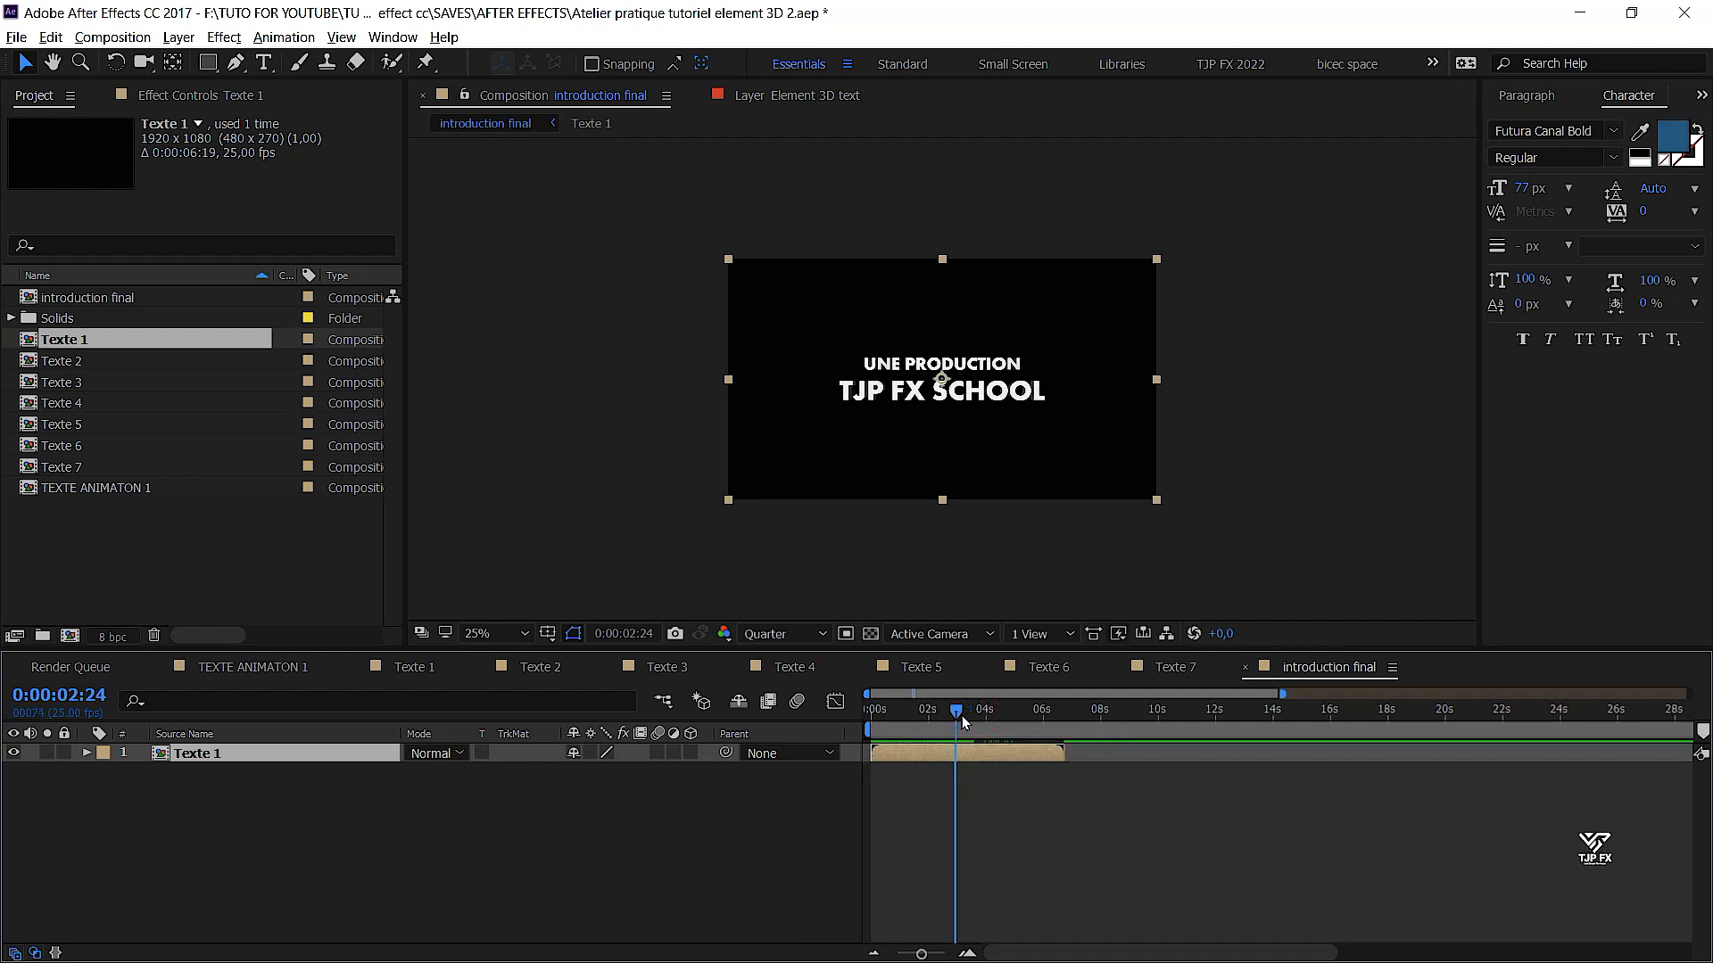
pyautogui.hotkey('ctrl', 'Right')
pyautogui.hotkey('ctrl', 'Left')
pyautogui.hotkey('ctrl', 'shift', 'd')
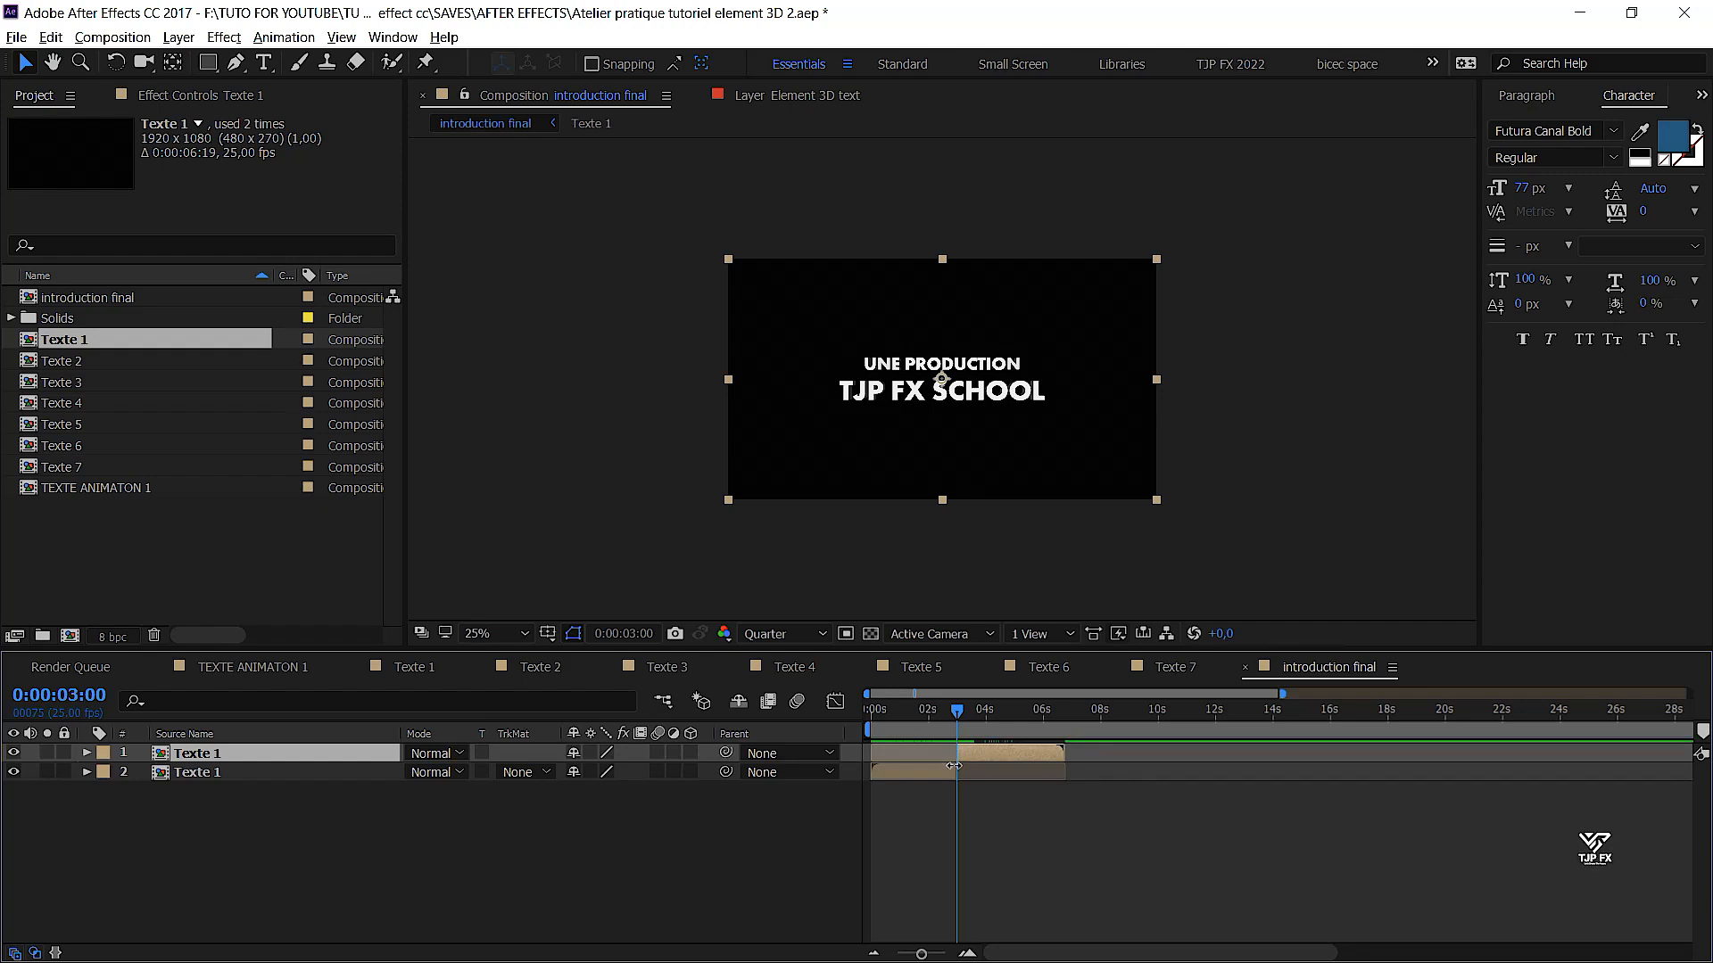
pyautogui.press('BackSpace')
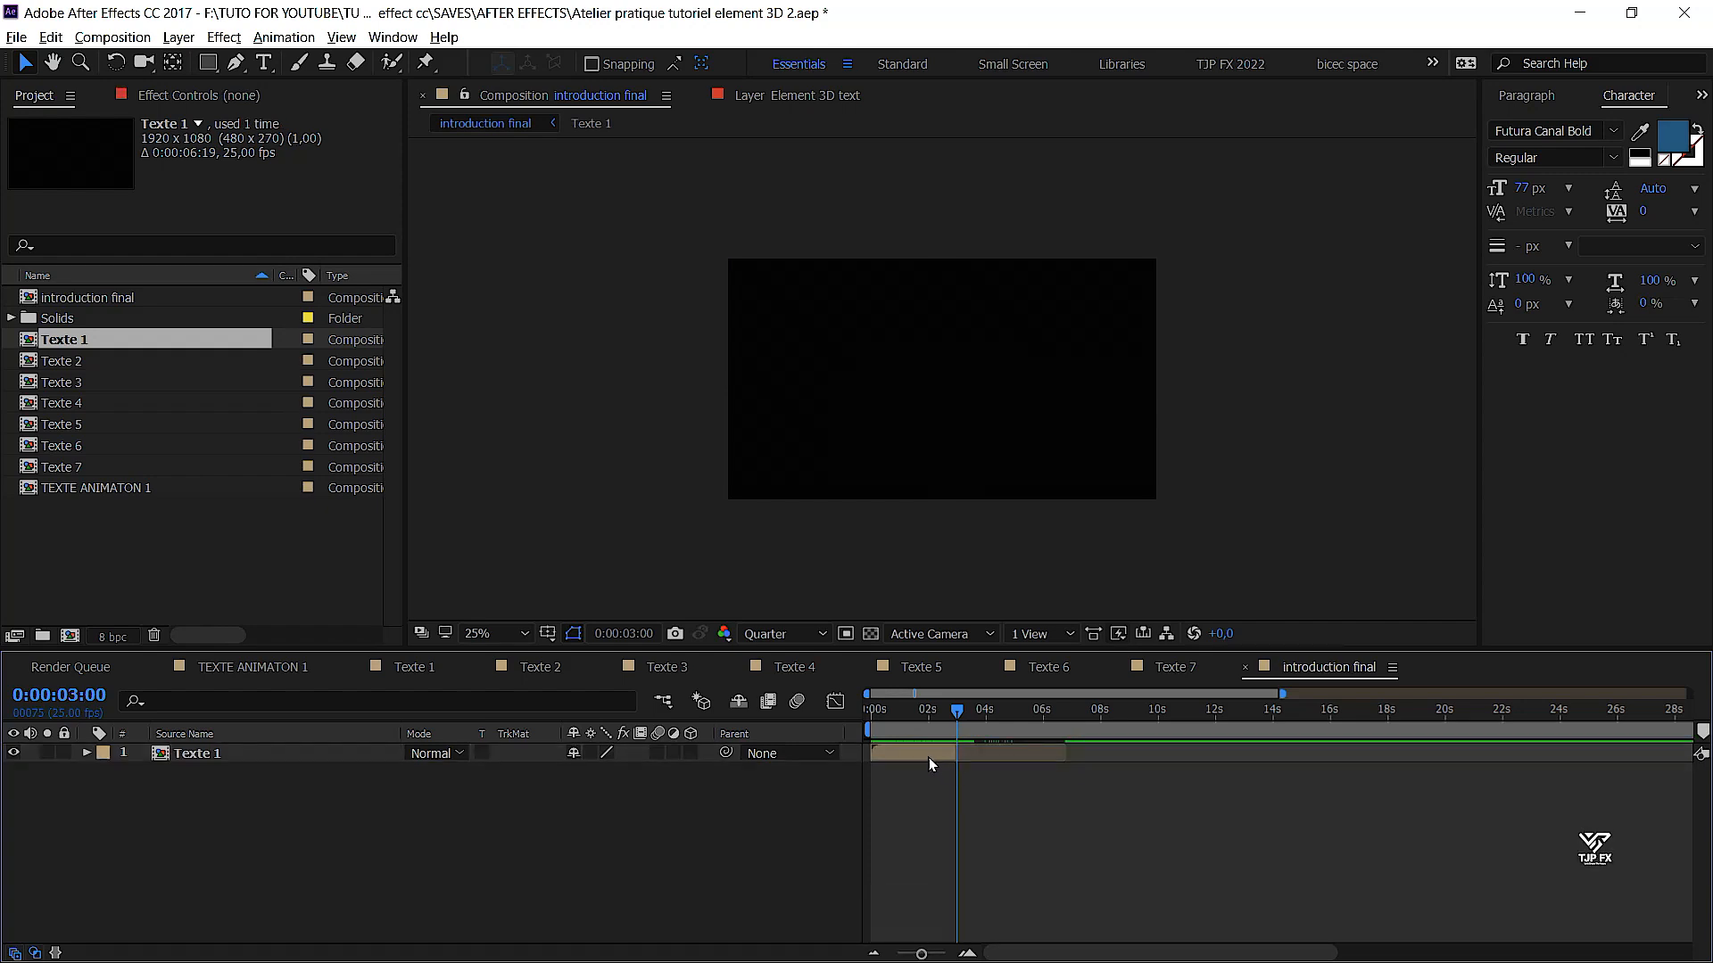
# Duplicate the trimmed Texte 1 layer, move the copy to start at 0:00:03:00, and save the project
pyautogui.click(923, 753)
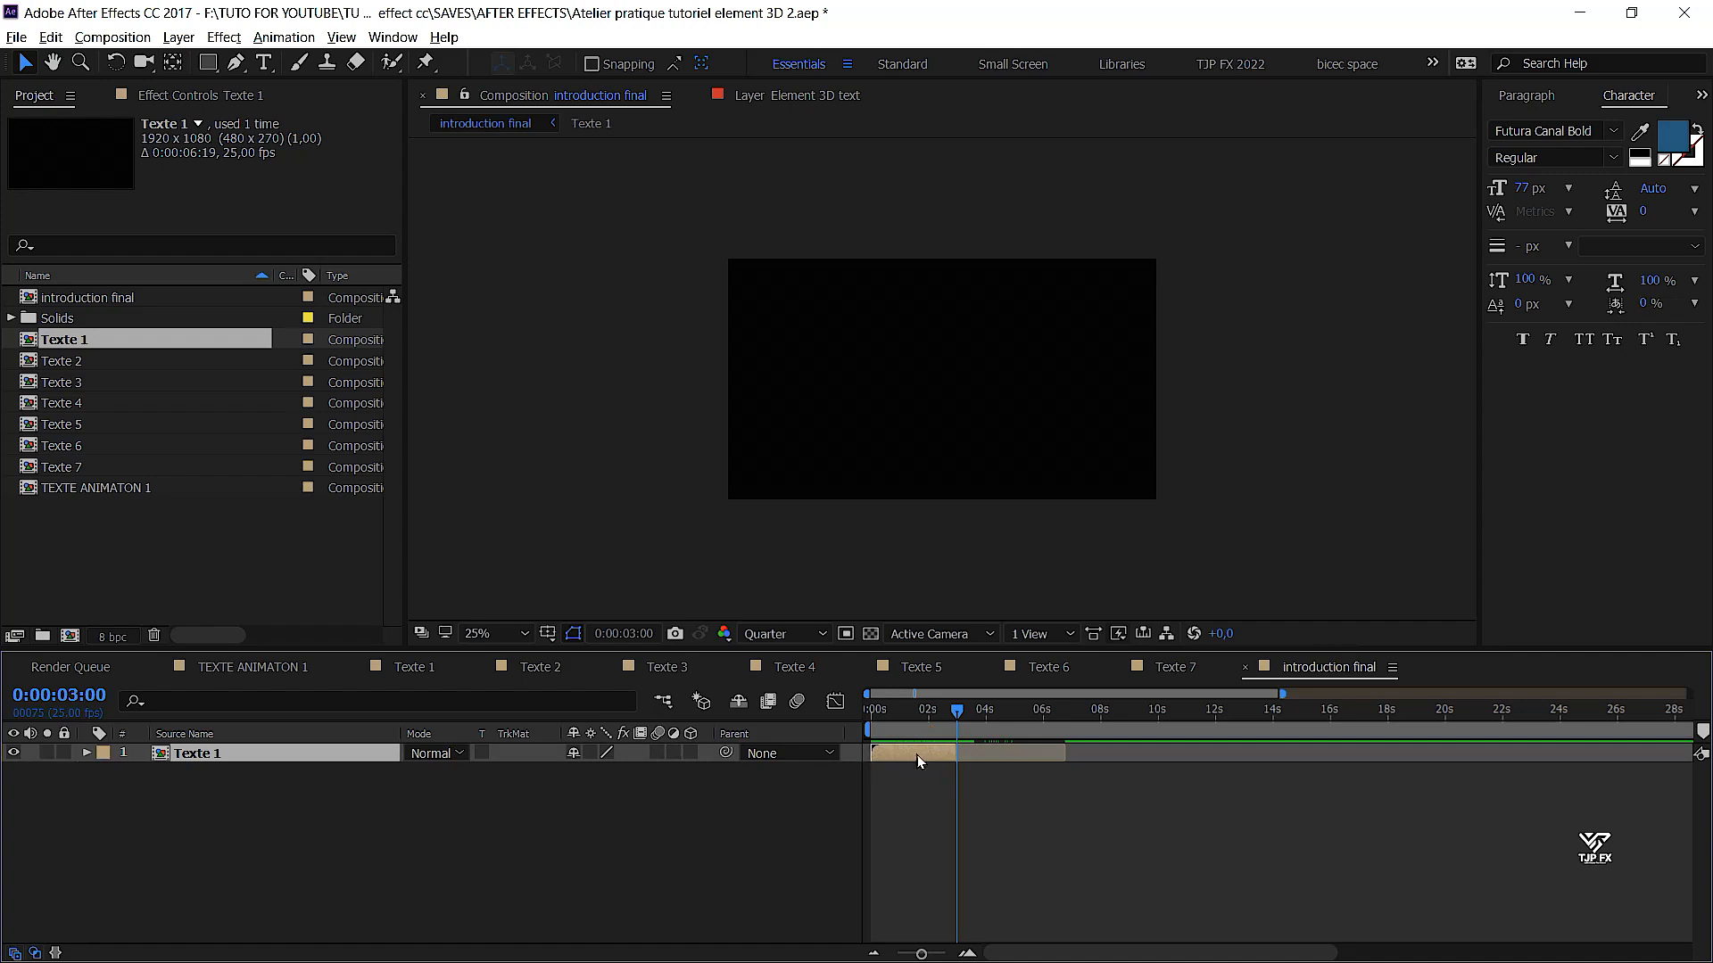
pyautogui.hotkey('ctrl', 'd')
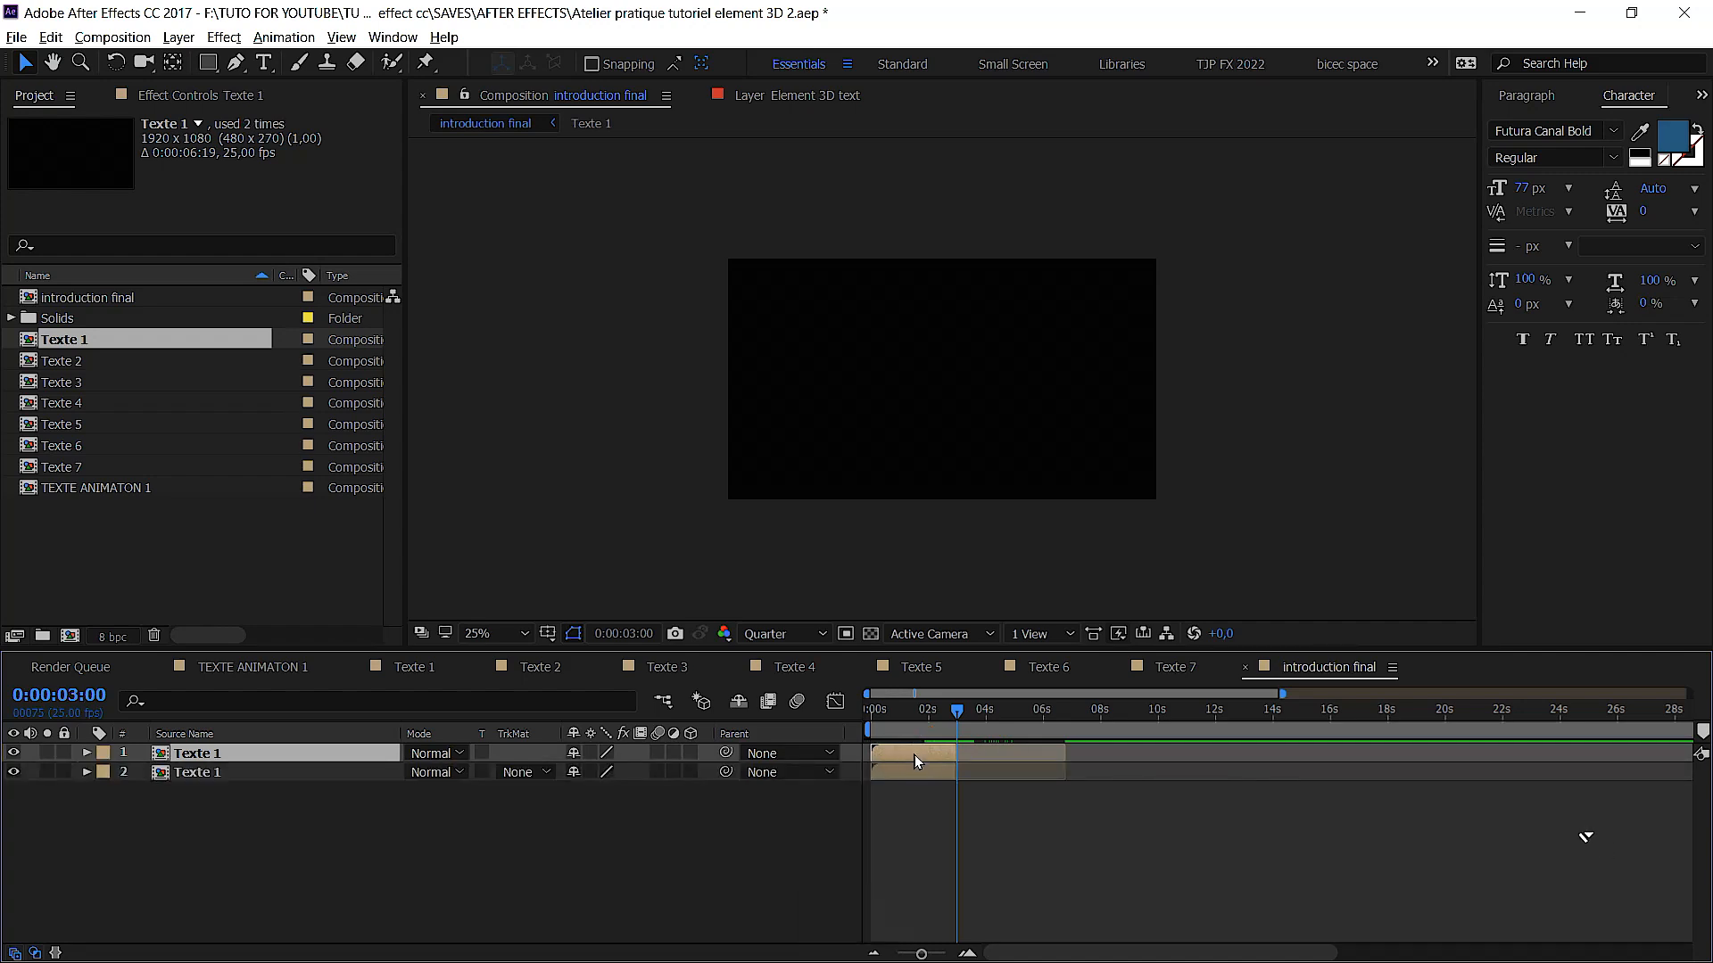
pyautogui.click(884, 755)
pyautogui.moveTo(885, 754); pyautogui.dragTo(961, 731)
pyautogui.hotkey('ctrl', 's')
# Split the second Texte 1 clip at 0:00:03:04, delete its opening part, and shift the remainder back to 0:00:03:00
pyautogui.scroll(2, 958, 721)
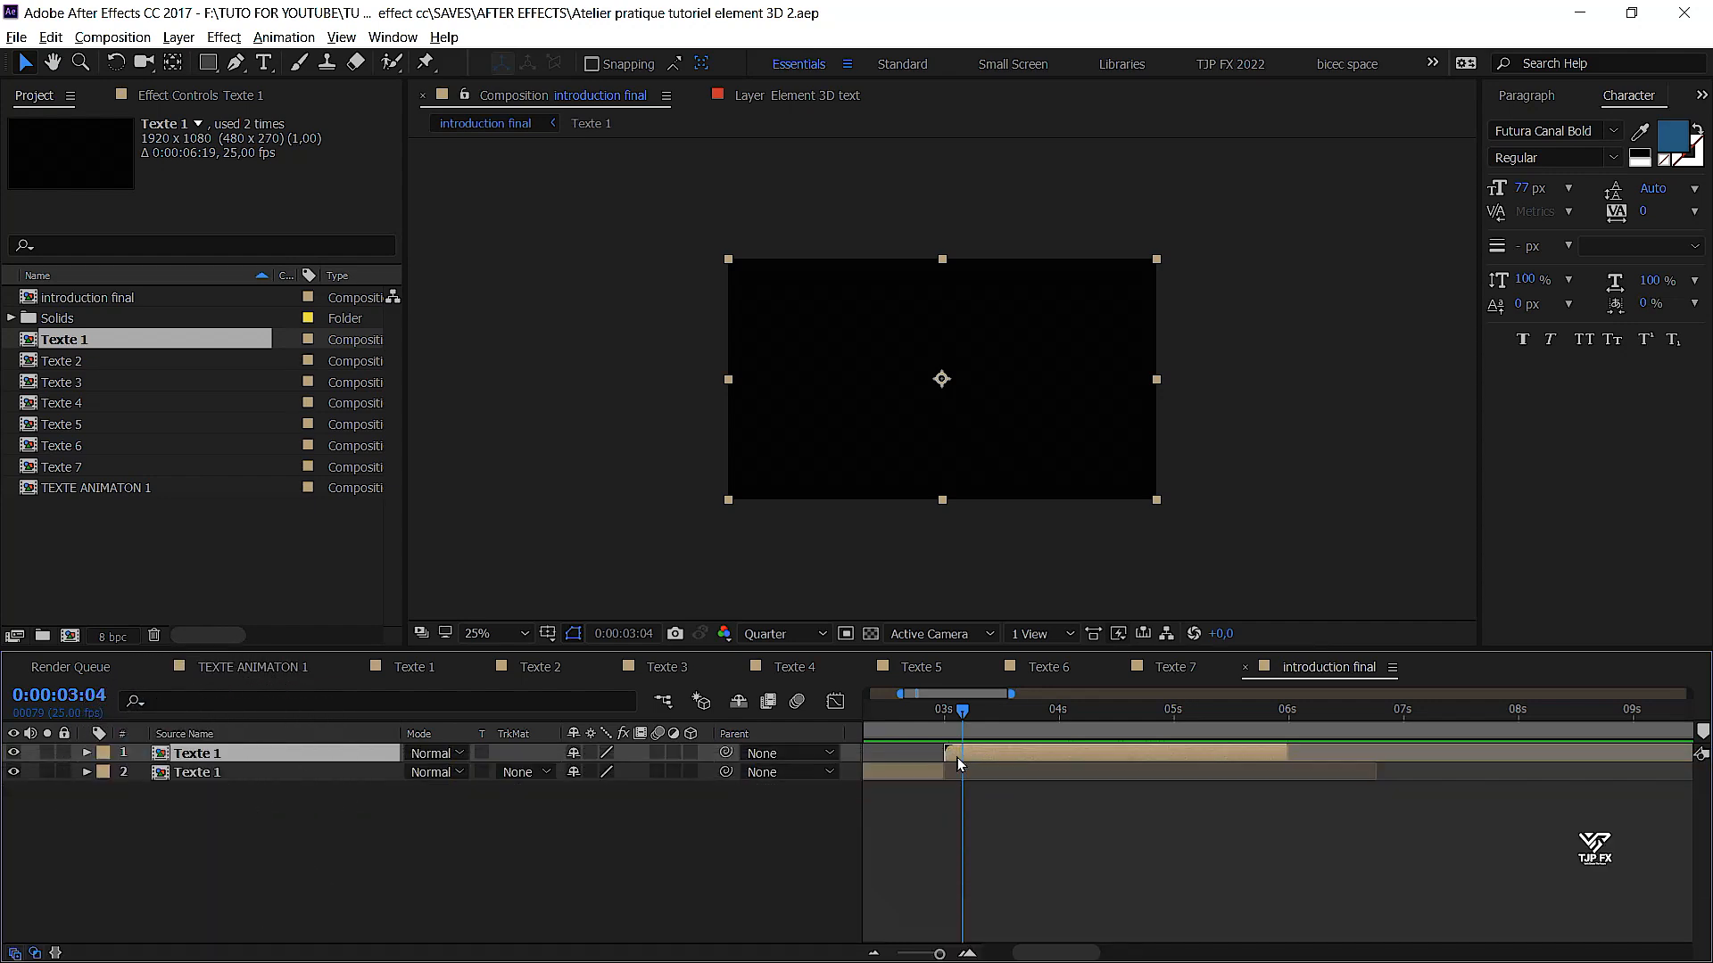
pyautogui.hotkey('ctrl', 'shift', 'd')
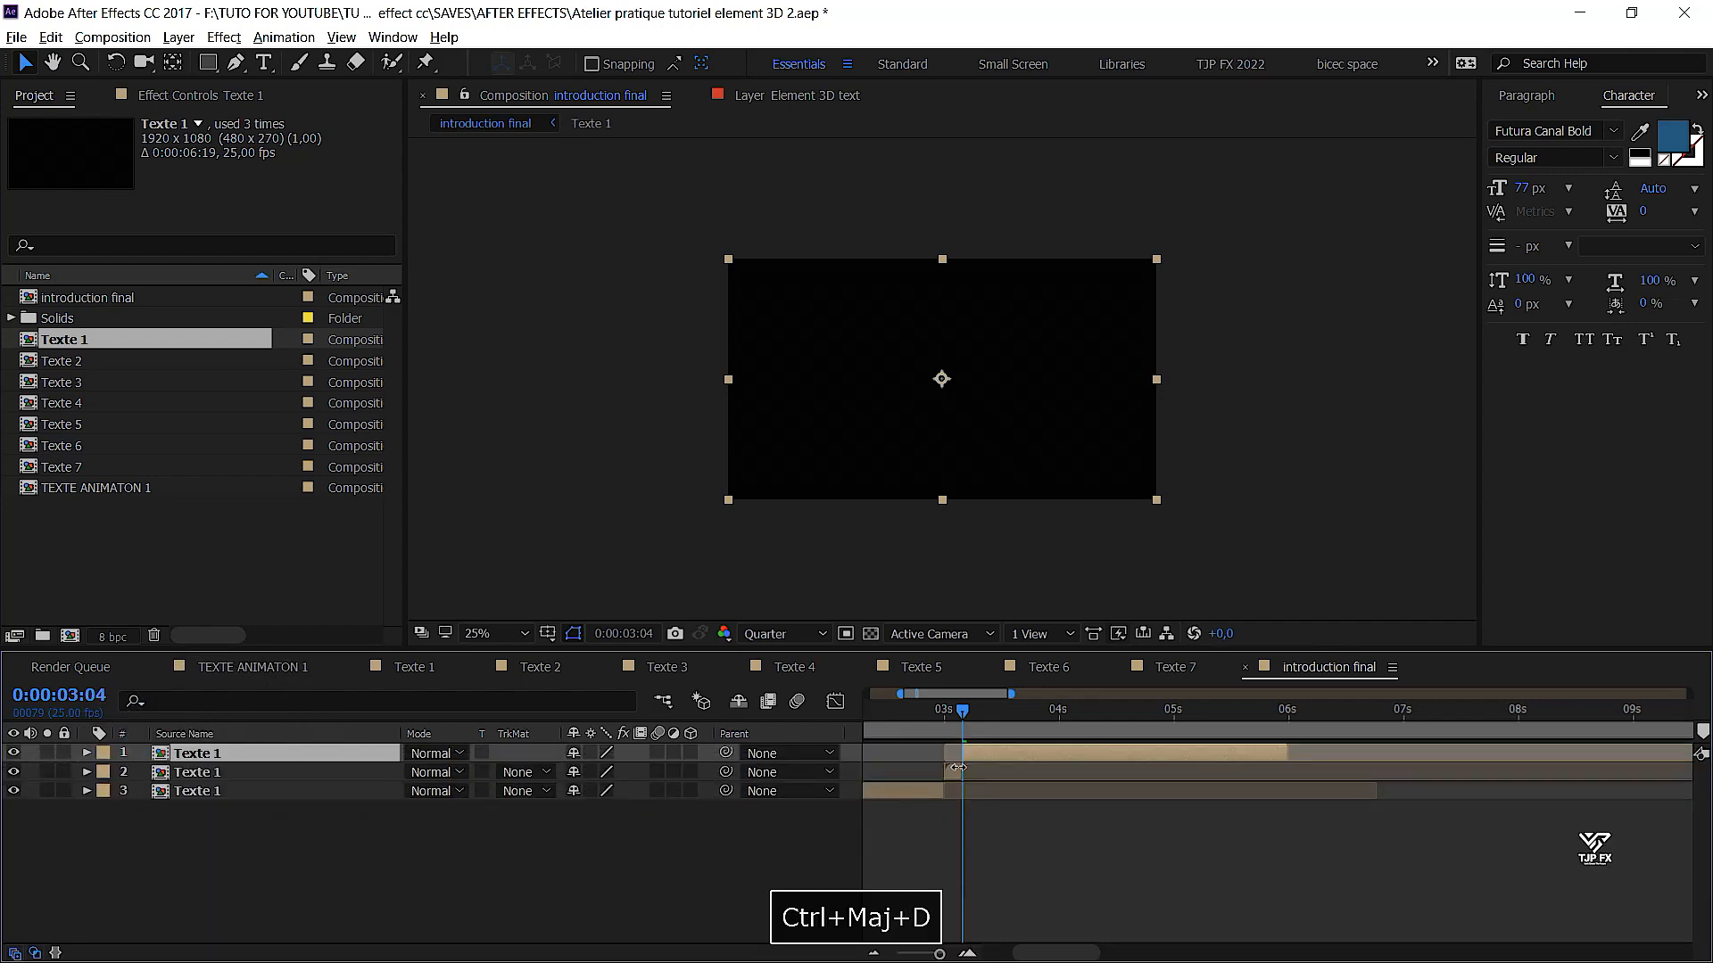
pyautogui.click(956, 770)
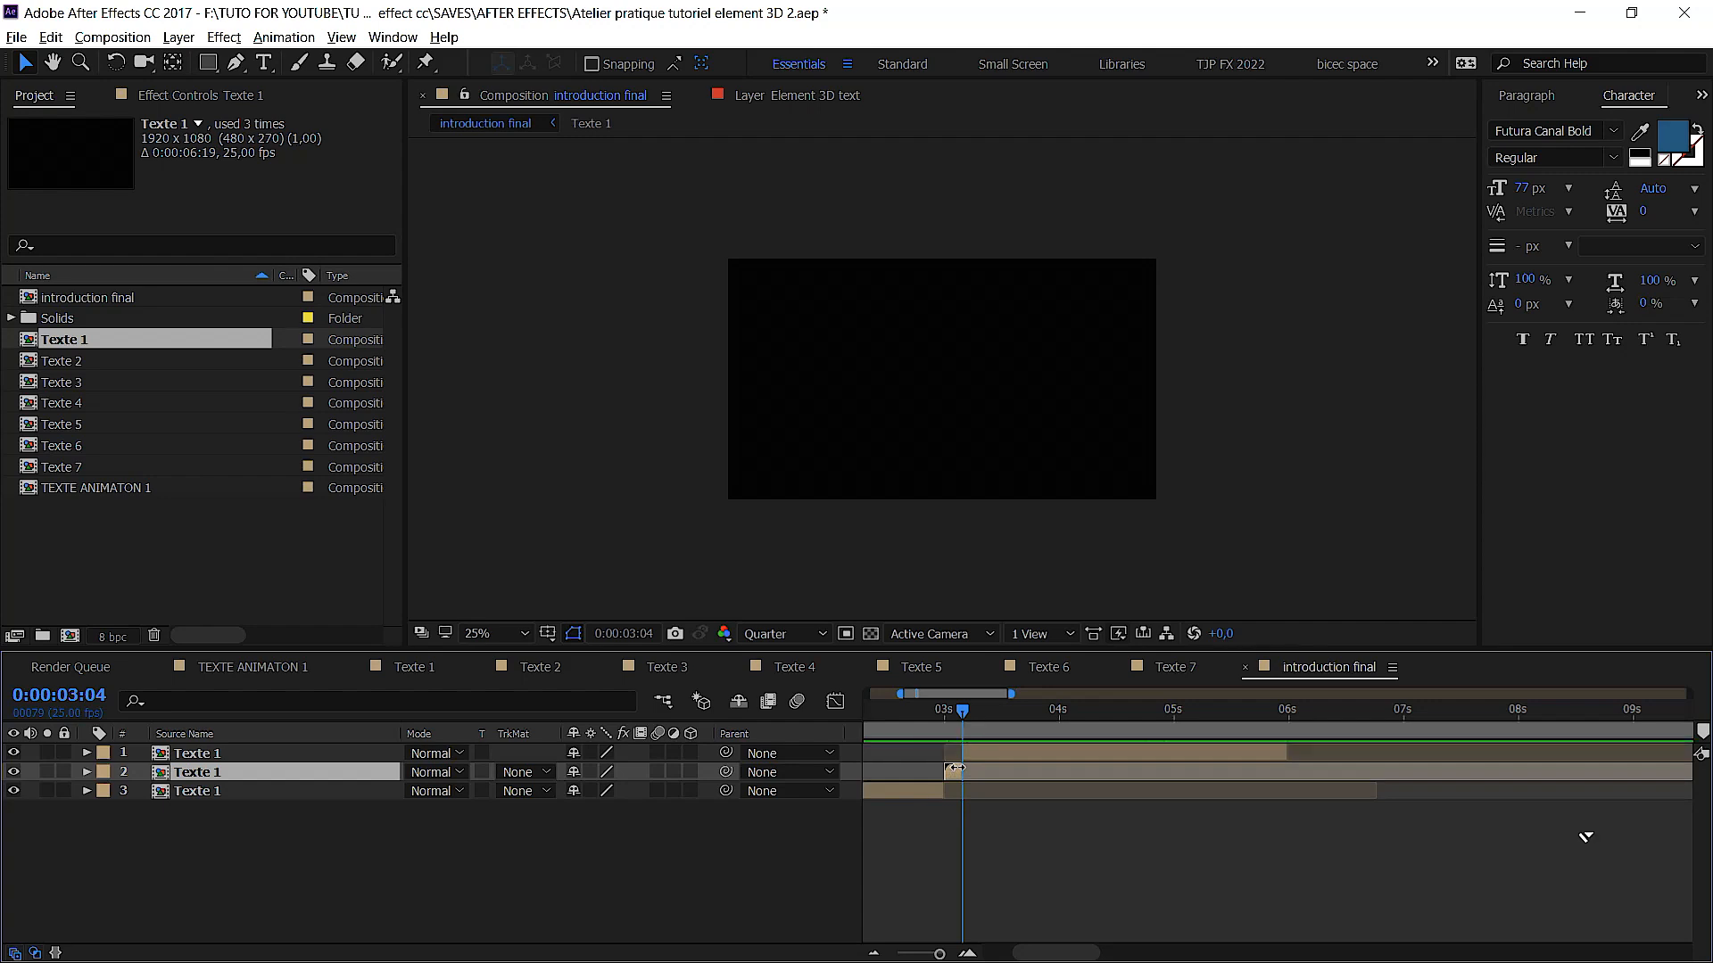
pyautogui.press('Delete')
pyautogui.moveTo(986, 754); pyautogui.dragTo(971, 756)
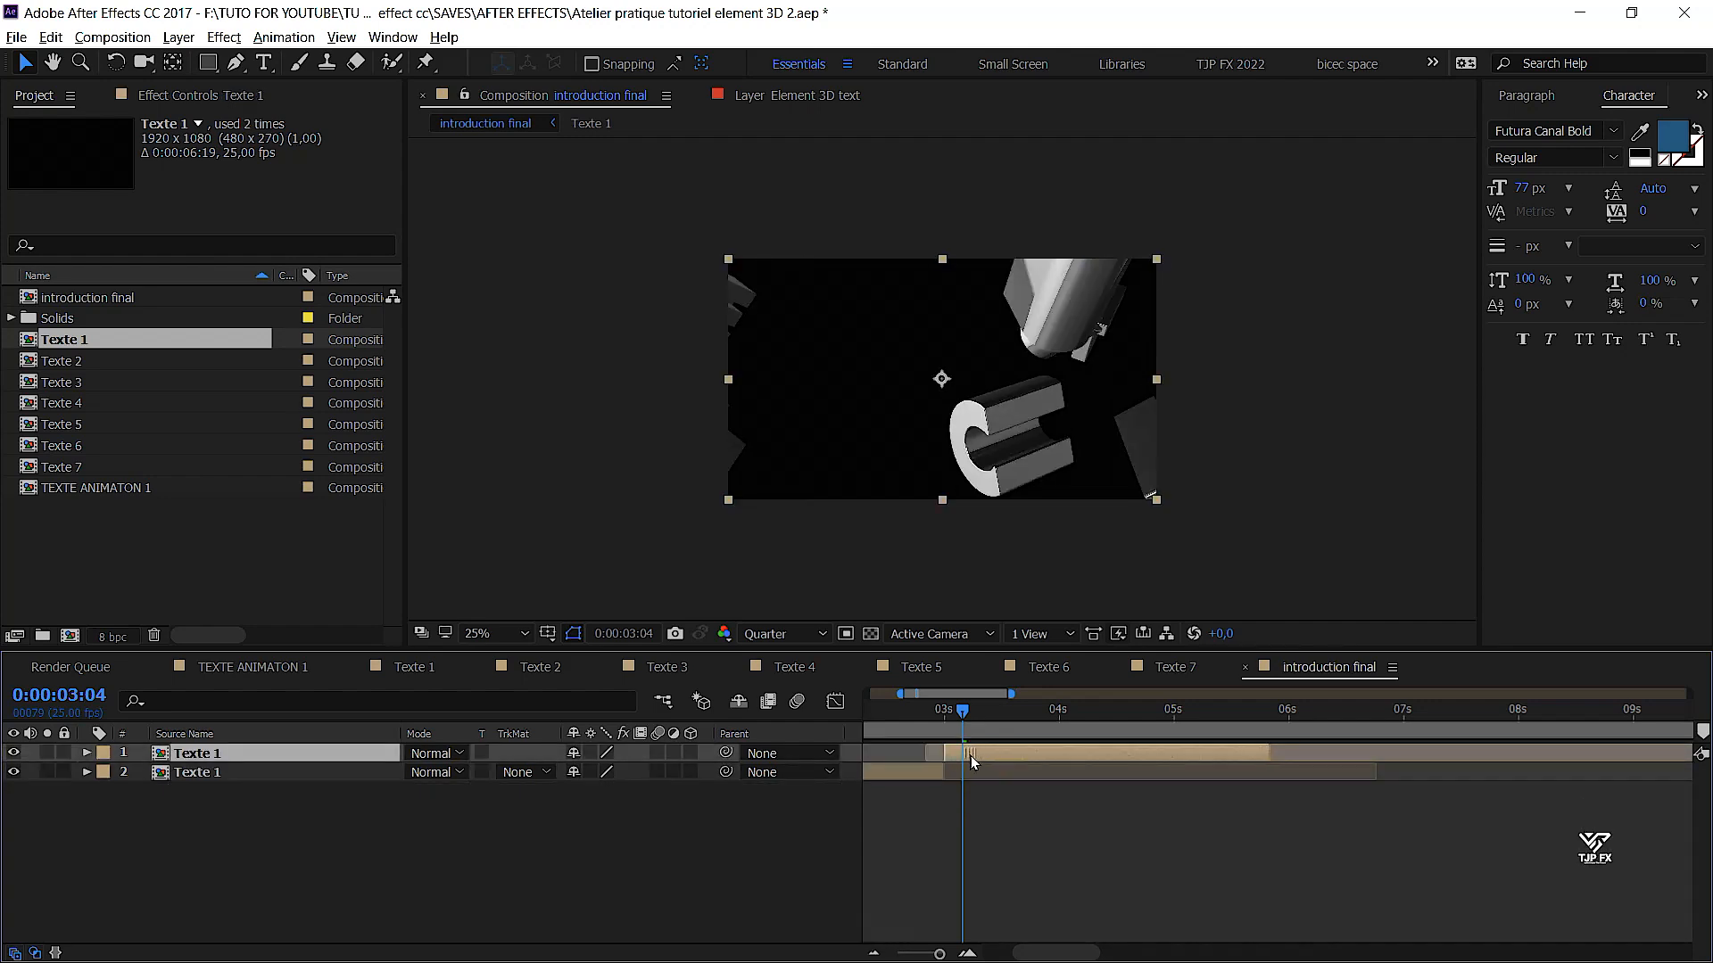
# Preview the introduction final composition from the start to check the transition between the two Texte 1 clips
pyautogui.scroll(-6, 981, 759)
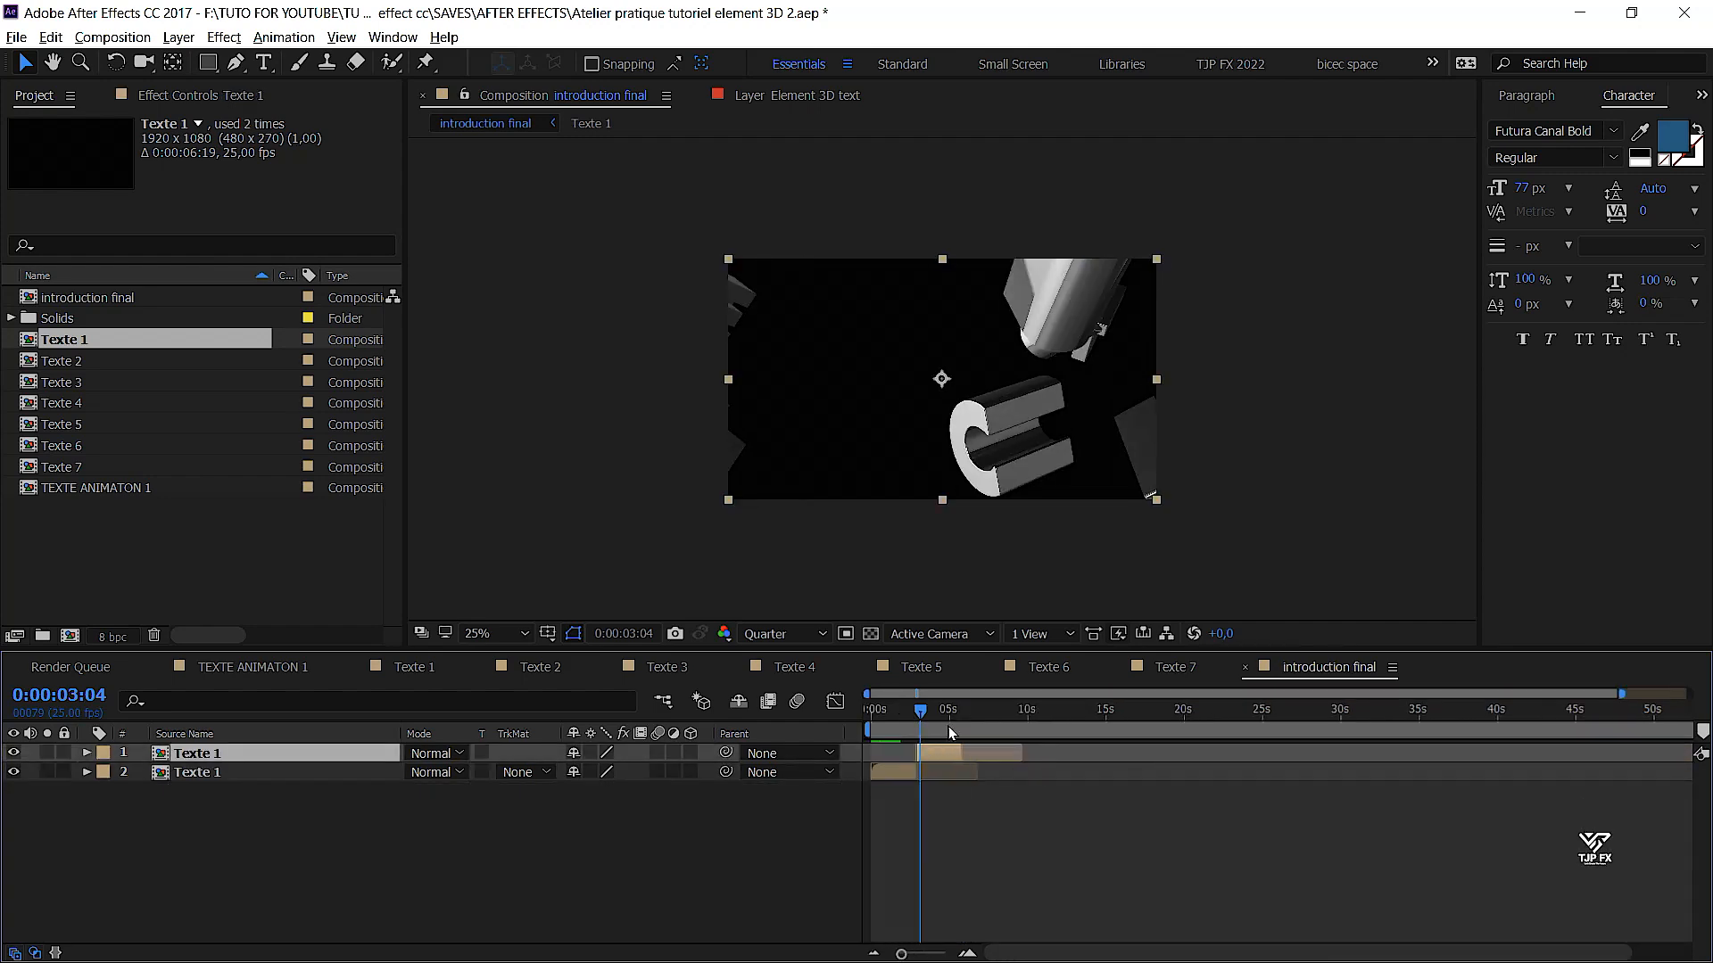
pyautogui.moveTo(935, 720); pyautogui.dragTo(861, 718)
pyautogui.press('0')
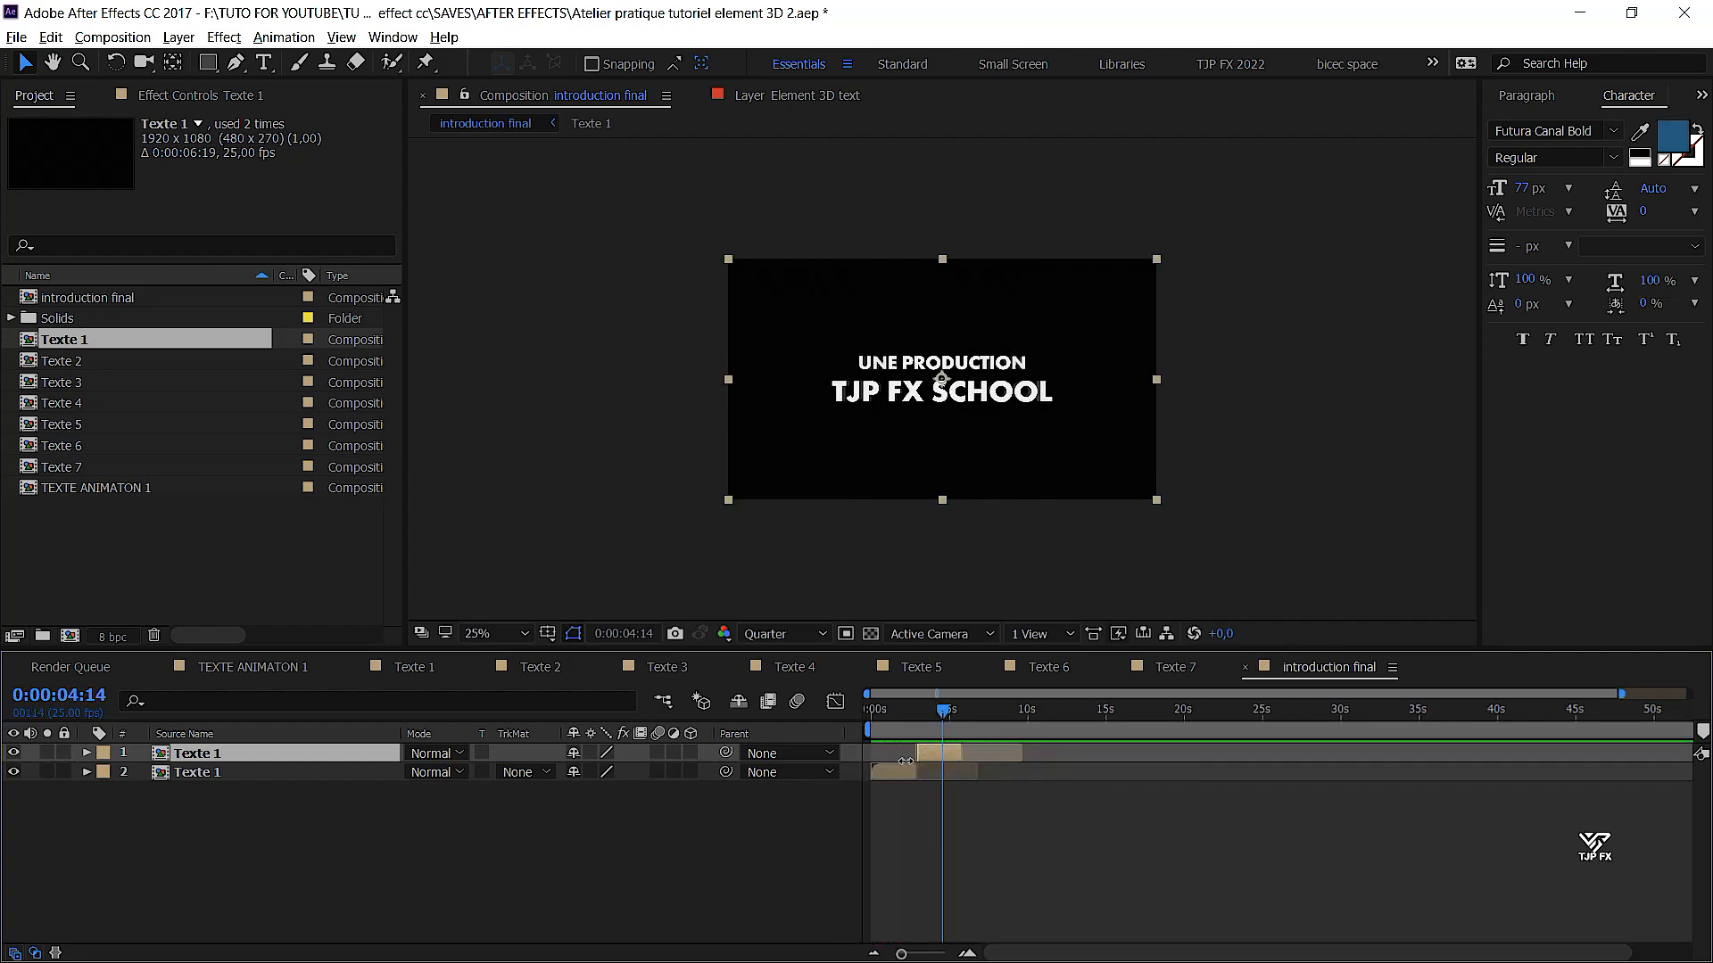
# Replace the source of the second Texte 1 clip with the Texte 2 composition
pyautogui.click(981, 801)
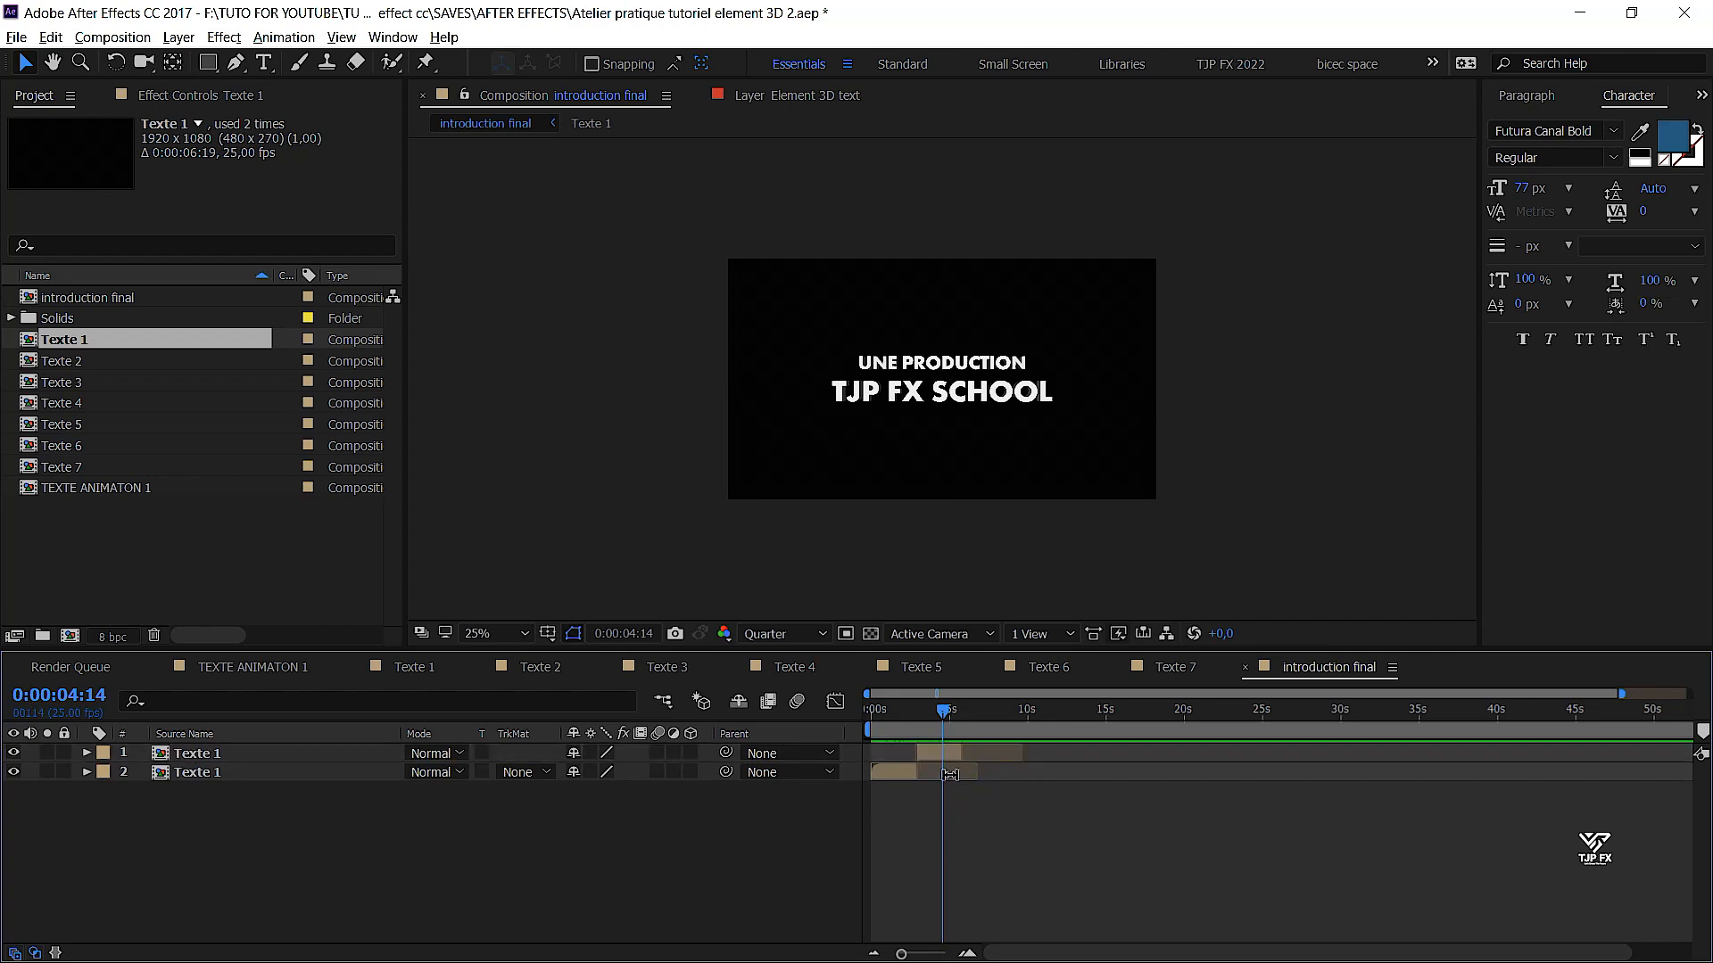
pyautogui.click(935, 752)
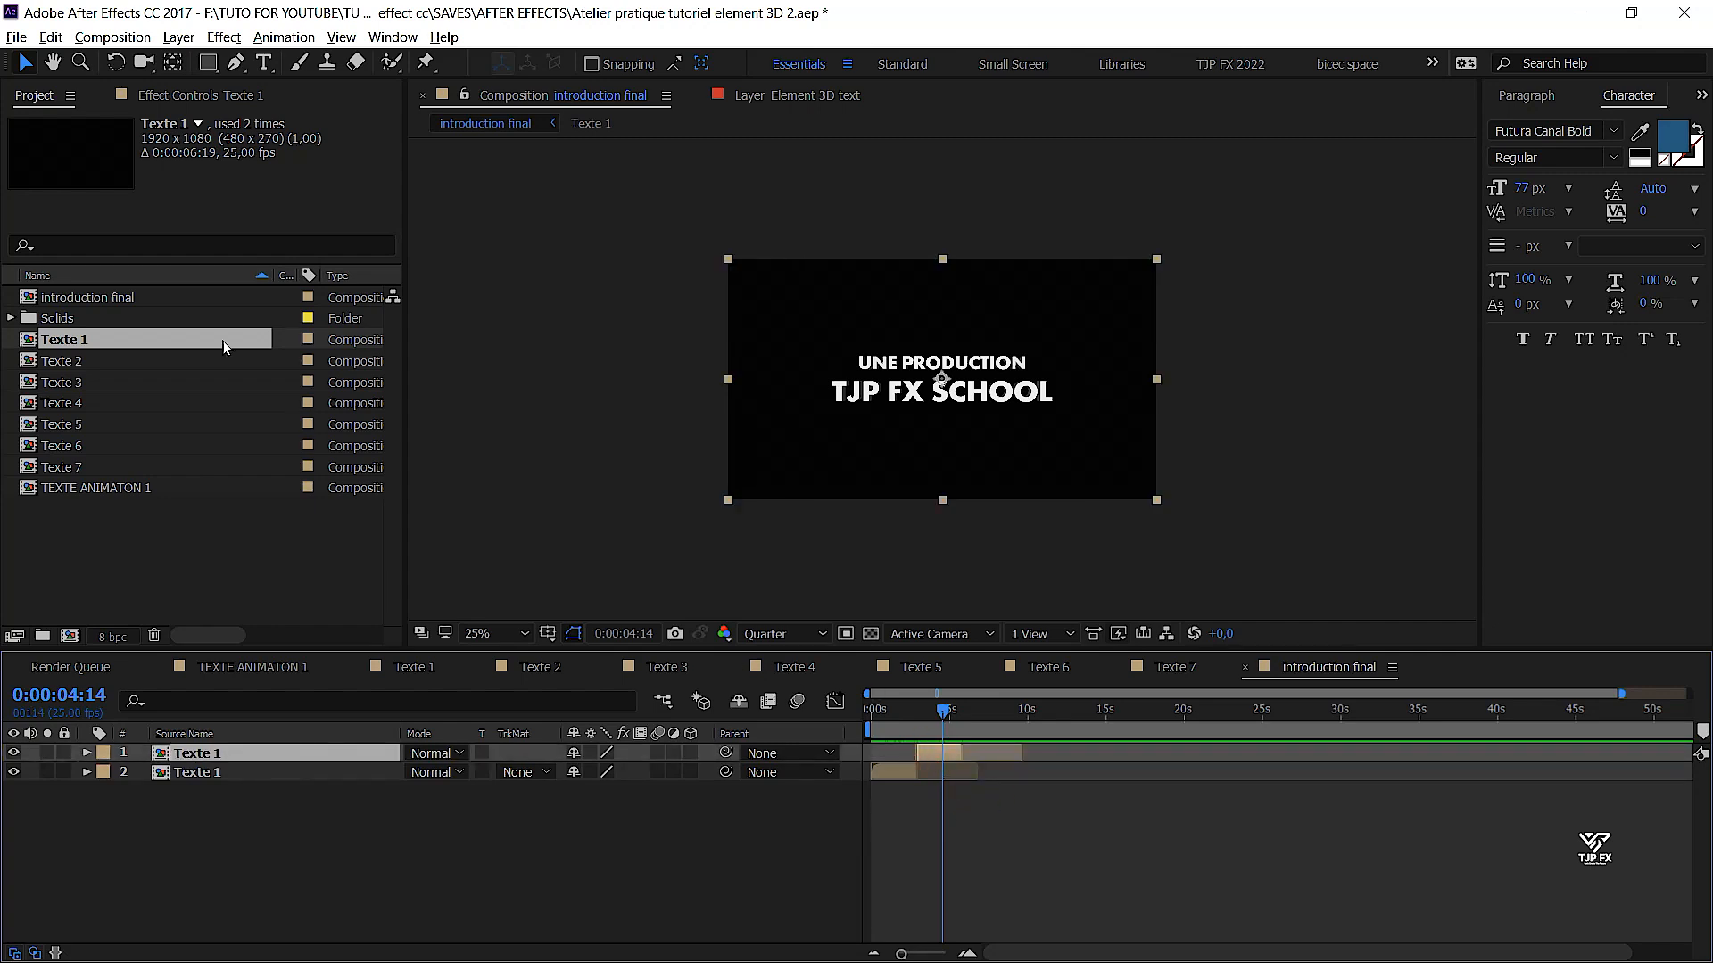
pyautogui.moveTo(70, 362); pyautogui.dragTo(939, 755)
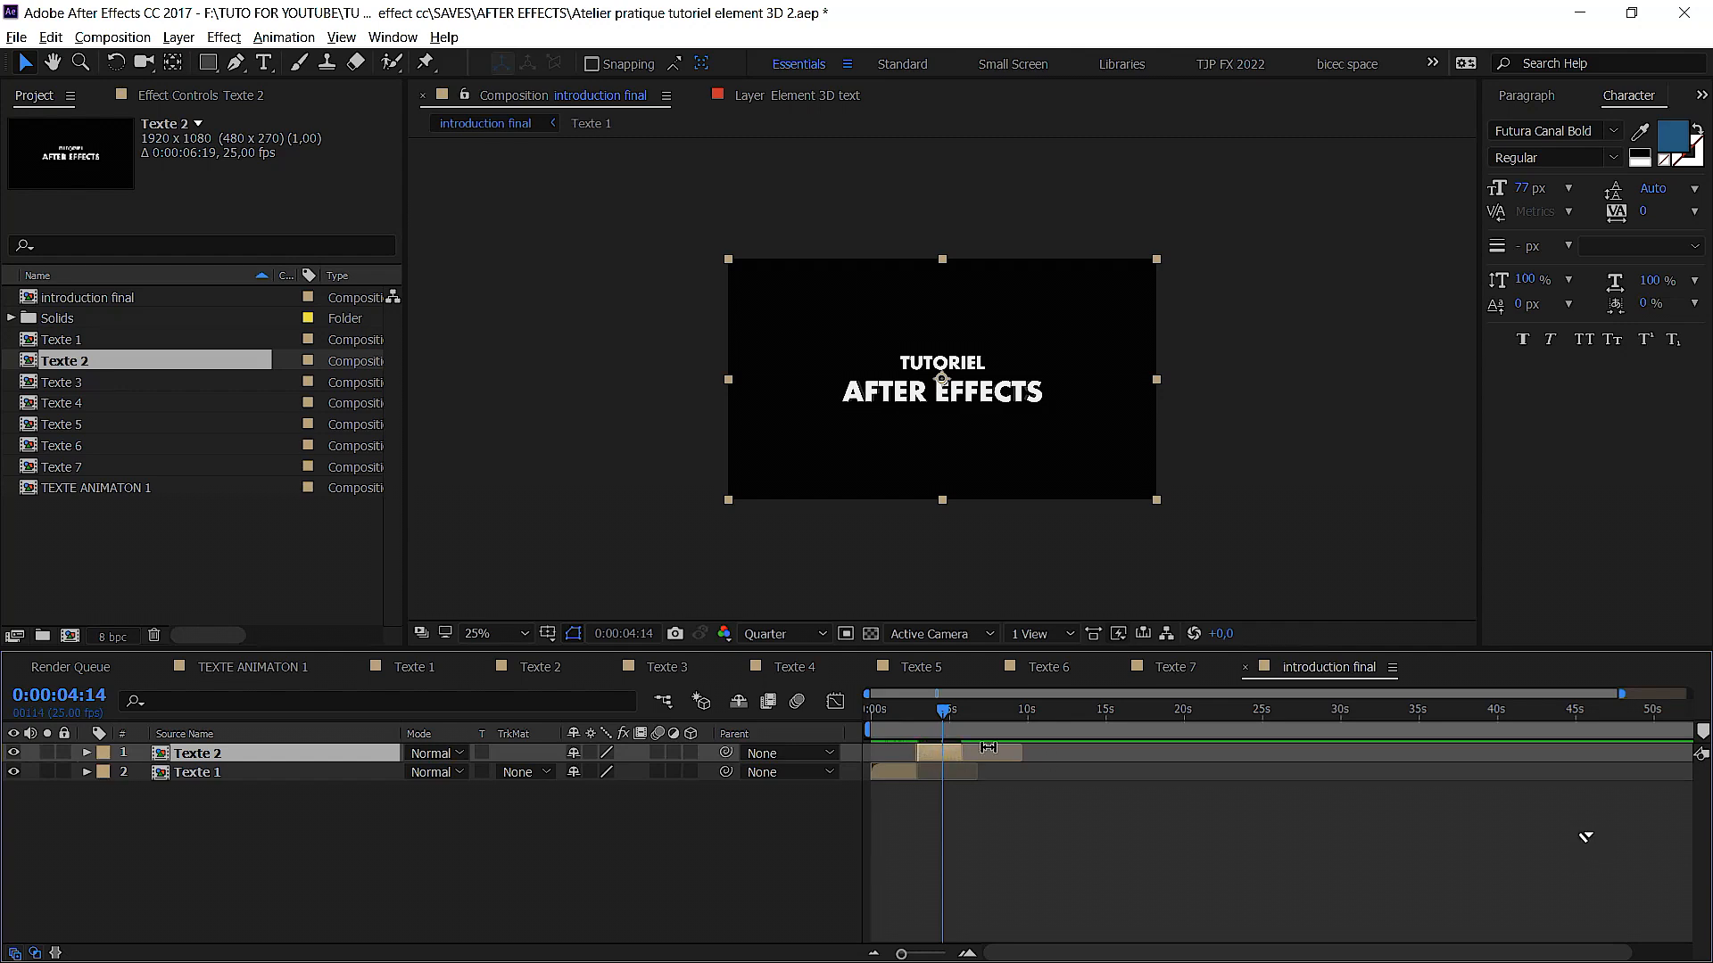
# Duplicate the Texte 2 layer, place the copy directly after it, and replace the copy's source with Texte 3
pyautogui.click(942, 751)
pyautogui.hotkey('ctrl', 'd')
pyautogui.moveTo(940, 756); pyautogui.dragTo(976, 758)
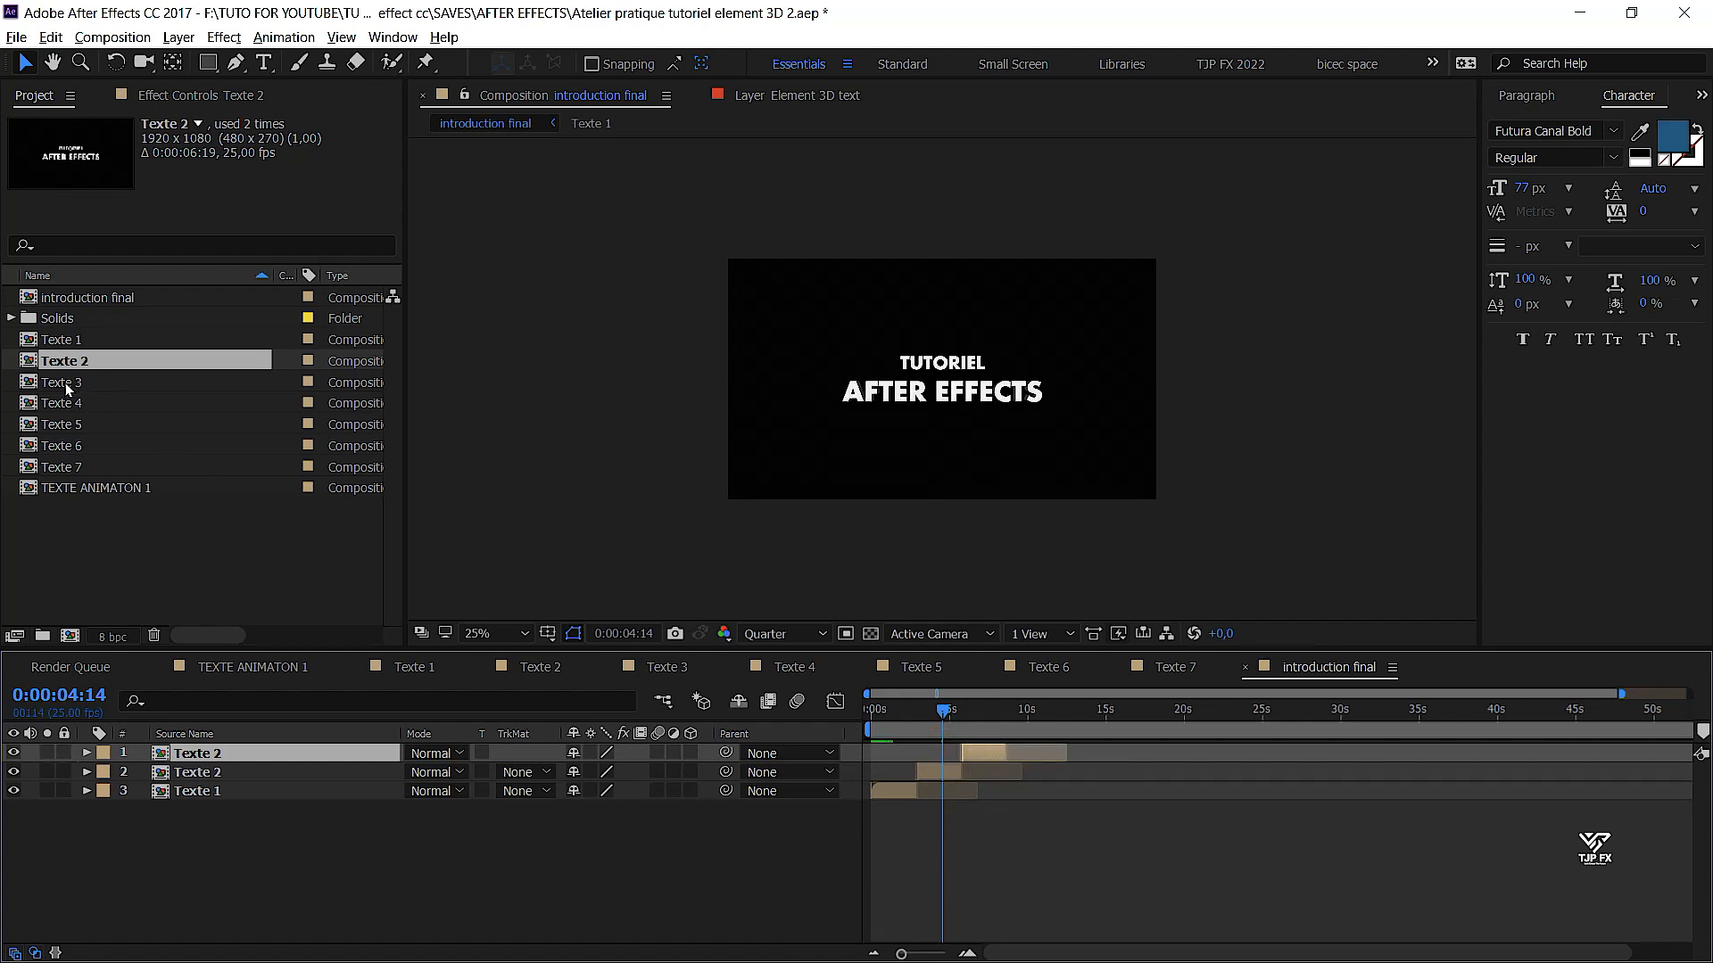
pyautogui.moveTo(71, 384)
pyautogui.mouseDown()
pyautogui.moveTo(904, 674)
pyautogui.moveTo(954, 745)
pyautogui.moveTo(986, 751)
pyautogui.mouseUp()
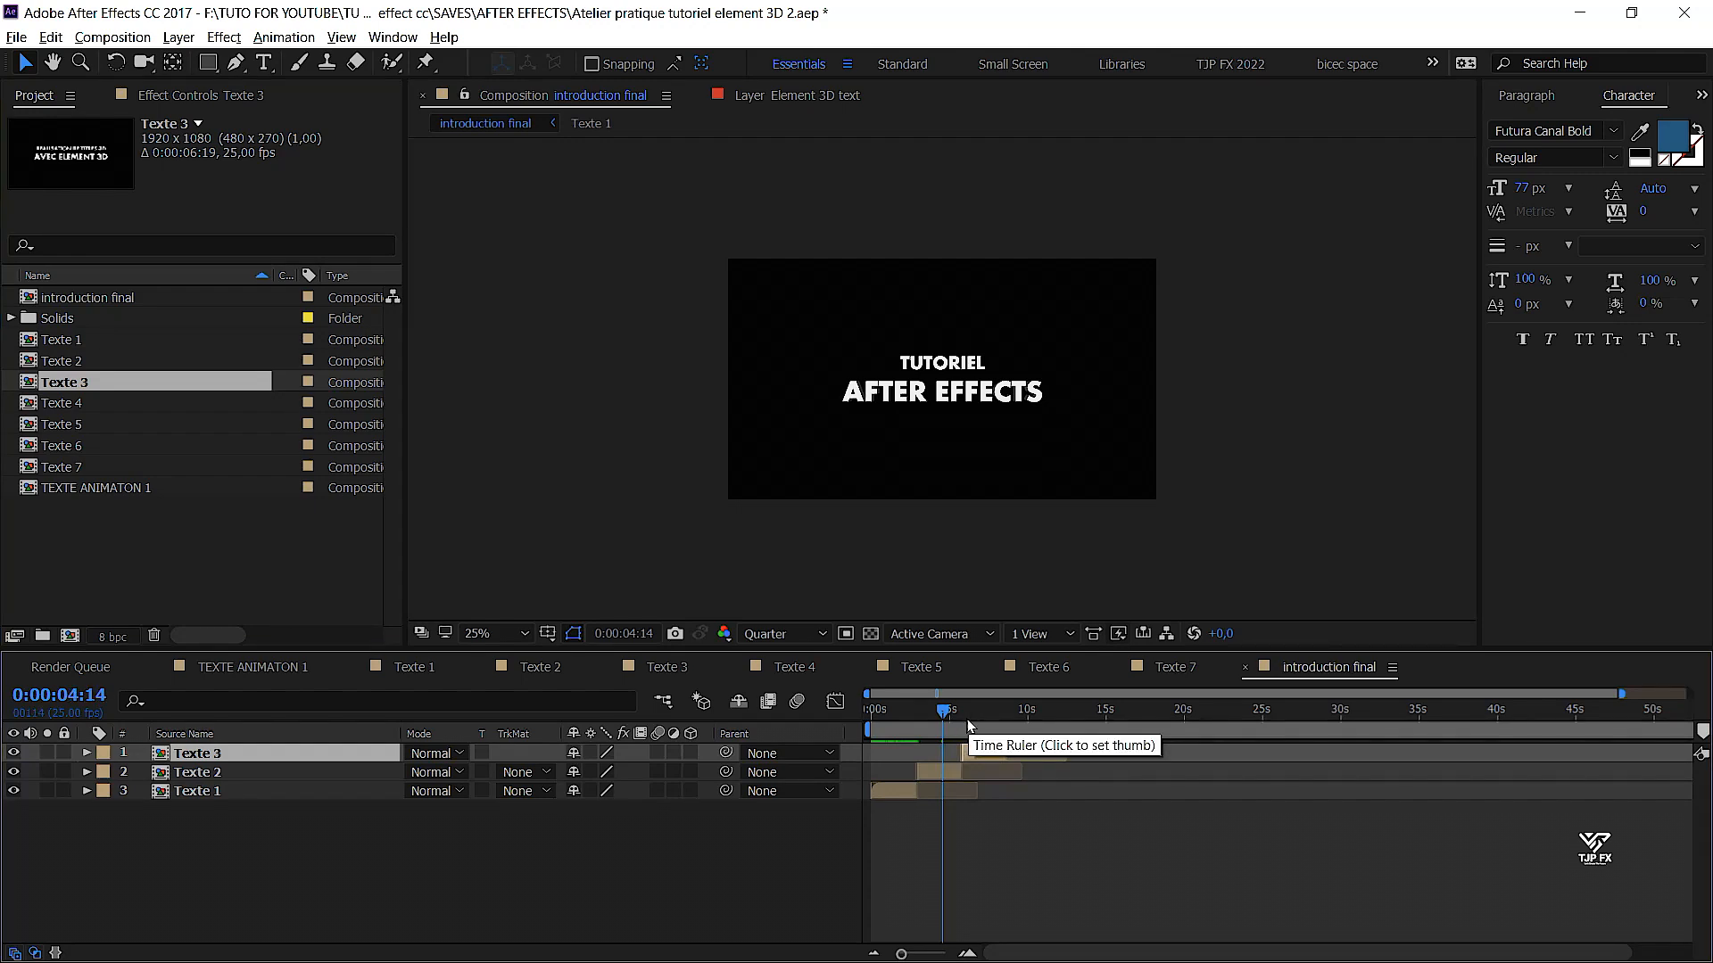
# Extend the back-to-back sequence with duplicated clips swapped to Texte 4, 5, 6 and 7, and end the work area at 0:00:23:19
pyautogui.moveTo(966, 714); pyautogui.dragTo(971, 715)
pyautogui.hotkey('ctrl', 'd')
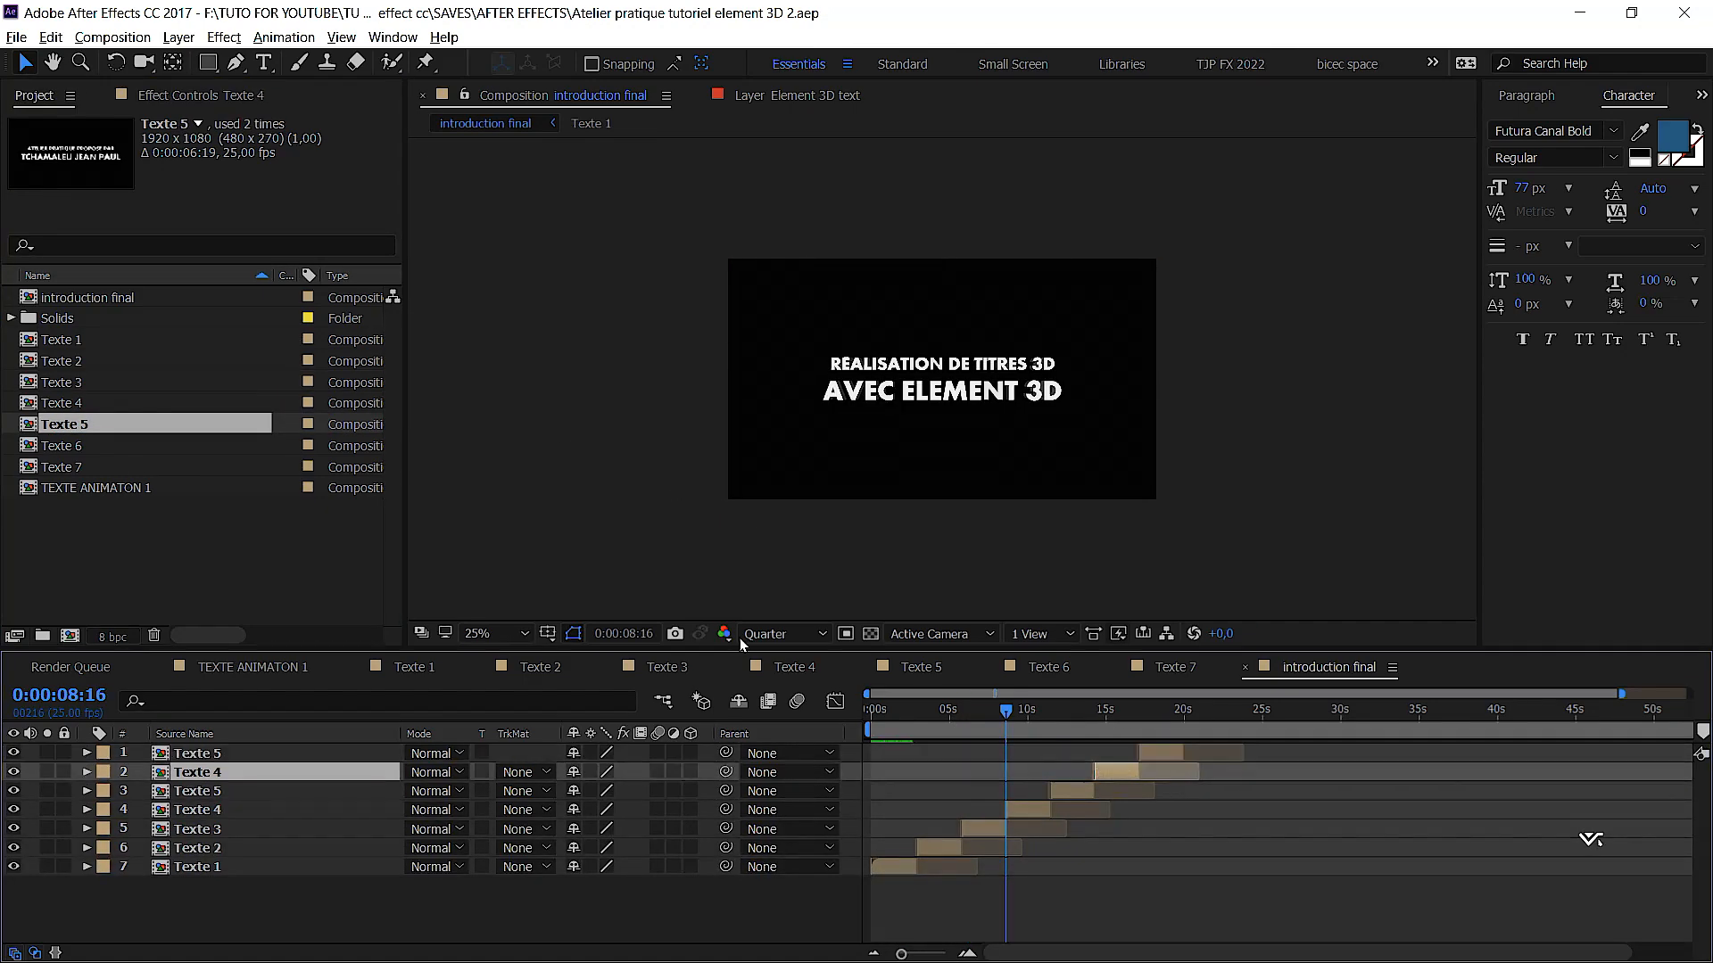
pyautogui.moveTo(1026, 740); pyautogui.dragTo(1237, 743)
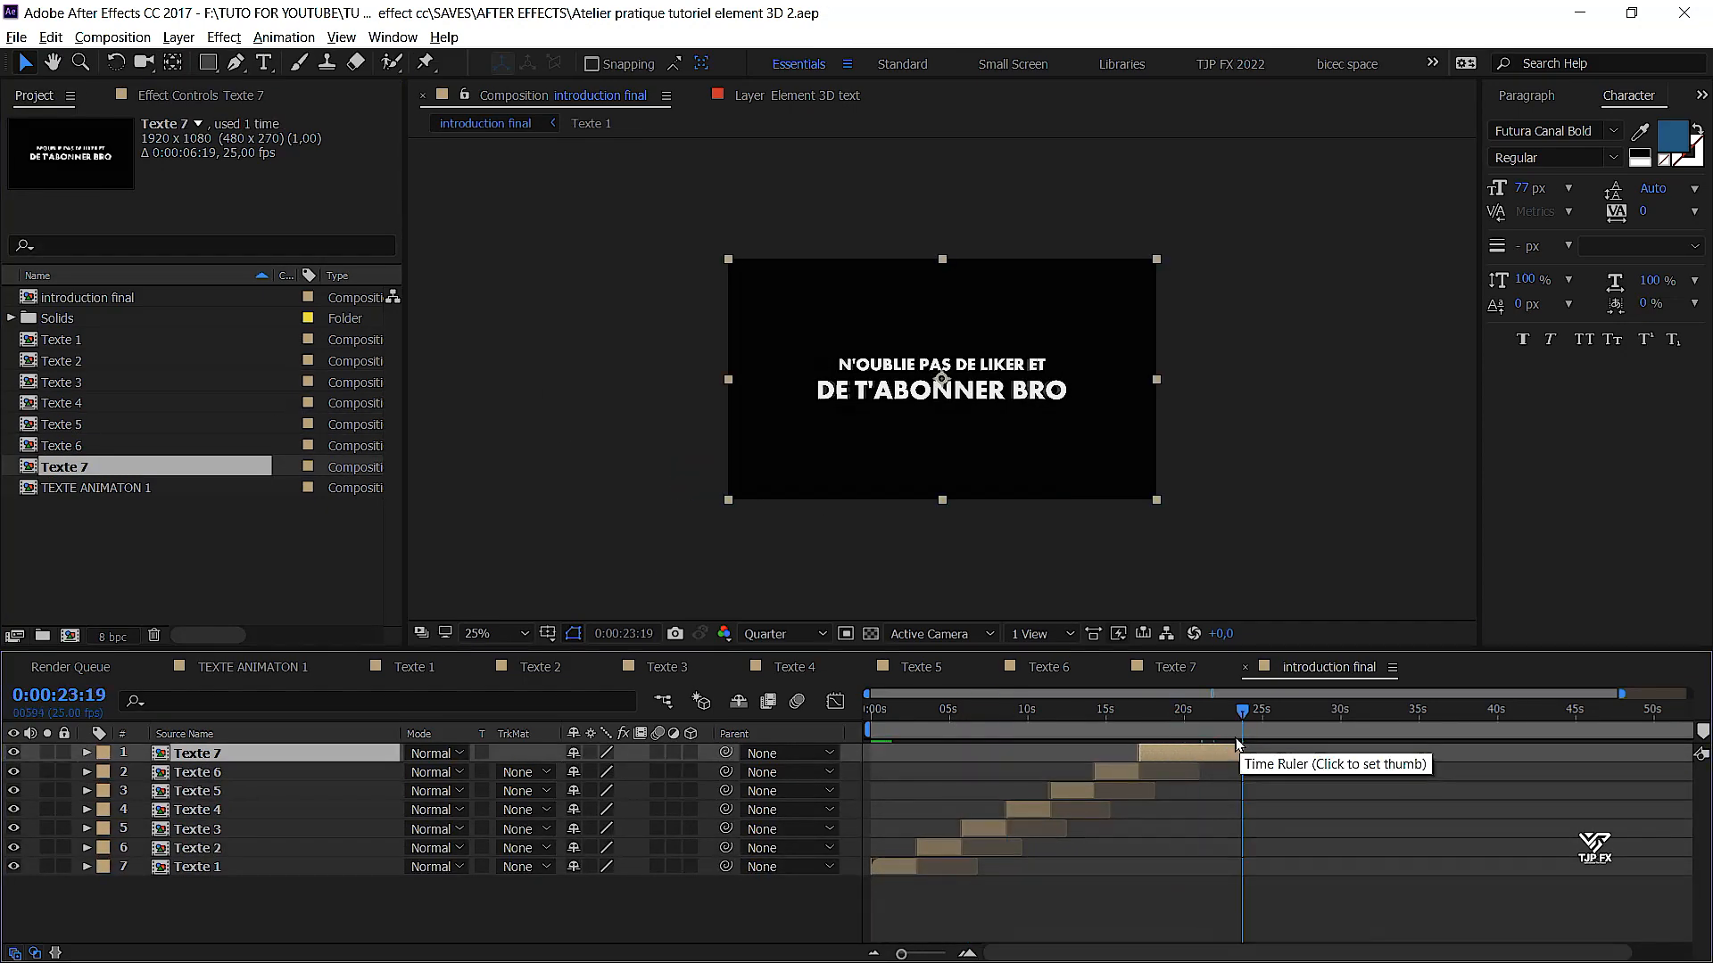
pyautogui.press('n')
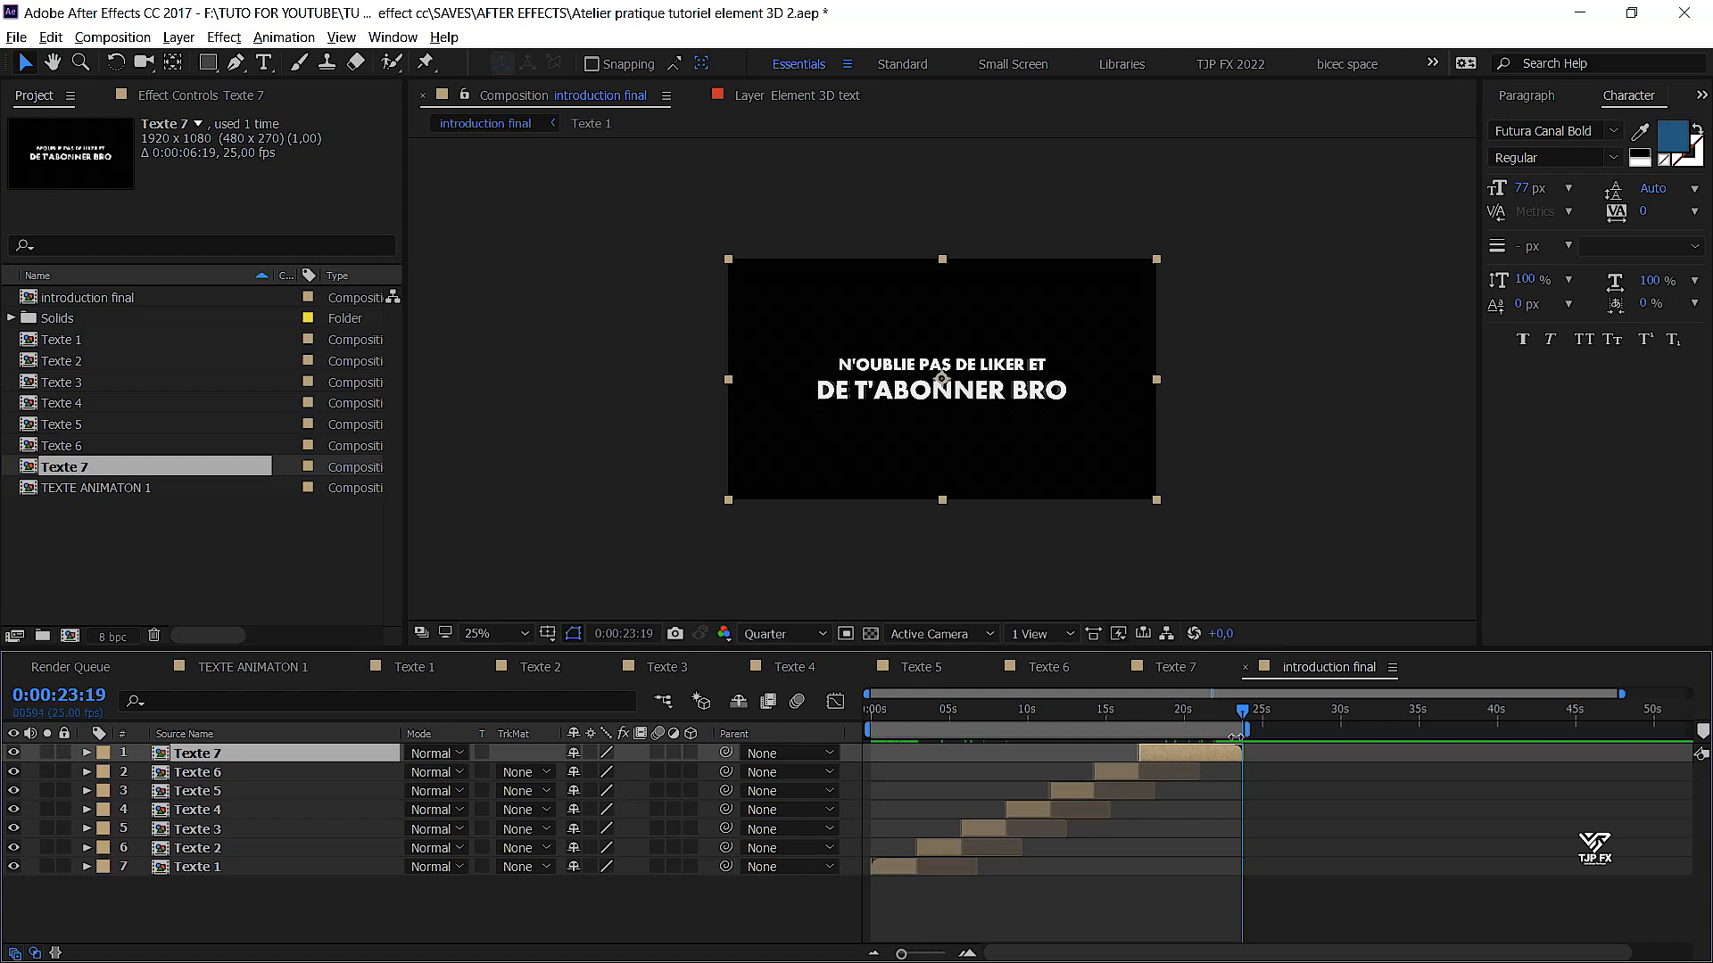
pyautogui.click(1301, 845)
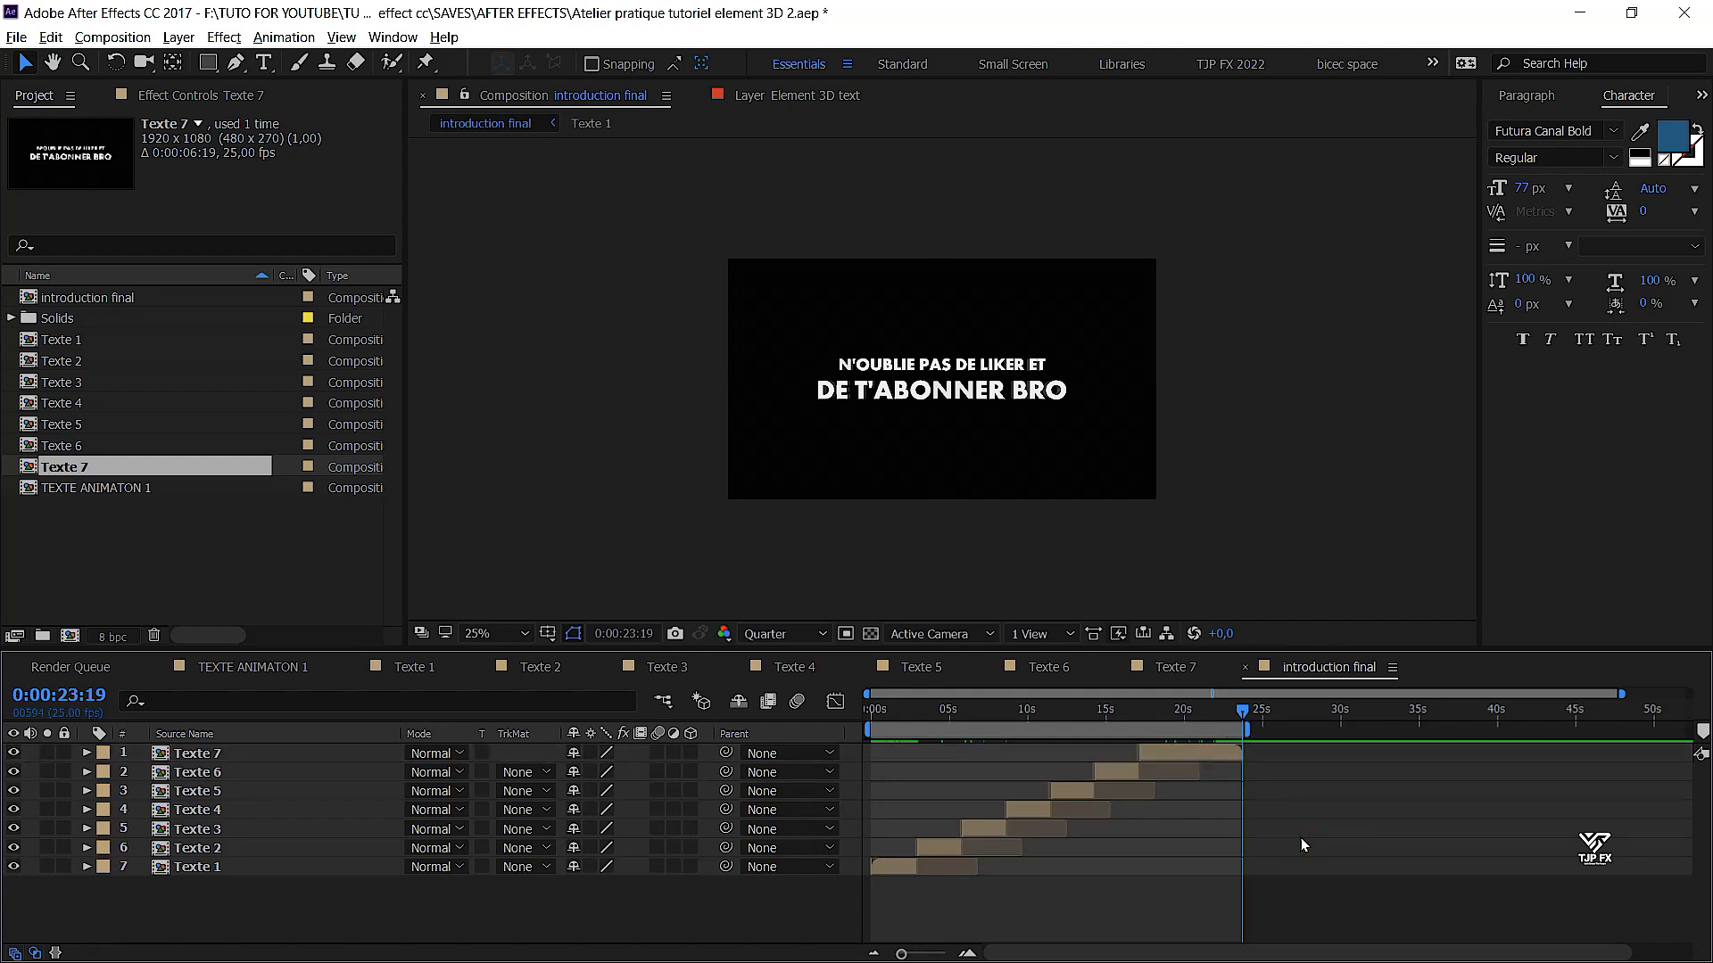
# Create a black 1920 x 1080 px solid named Of above the title layers
pyautogui.hotkey('ctrl', 'y')
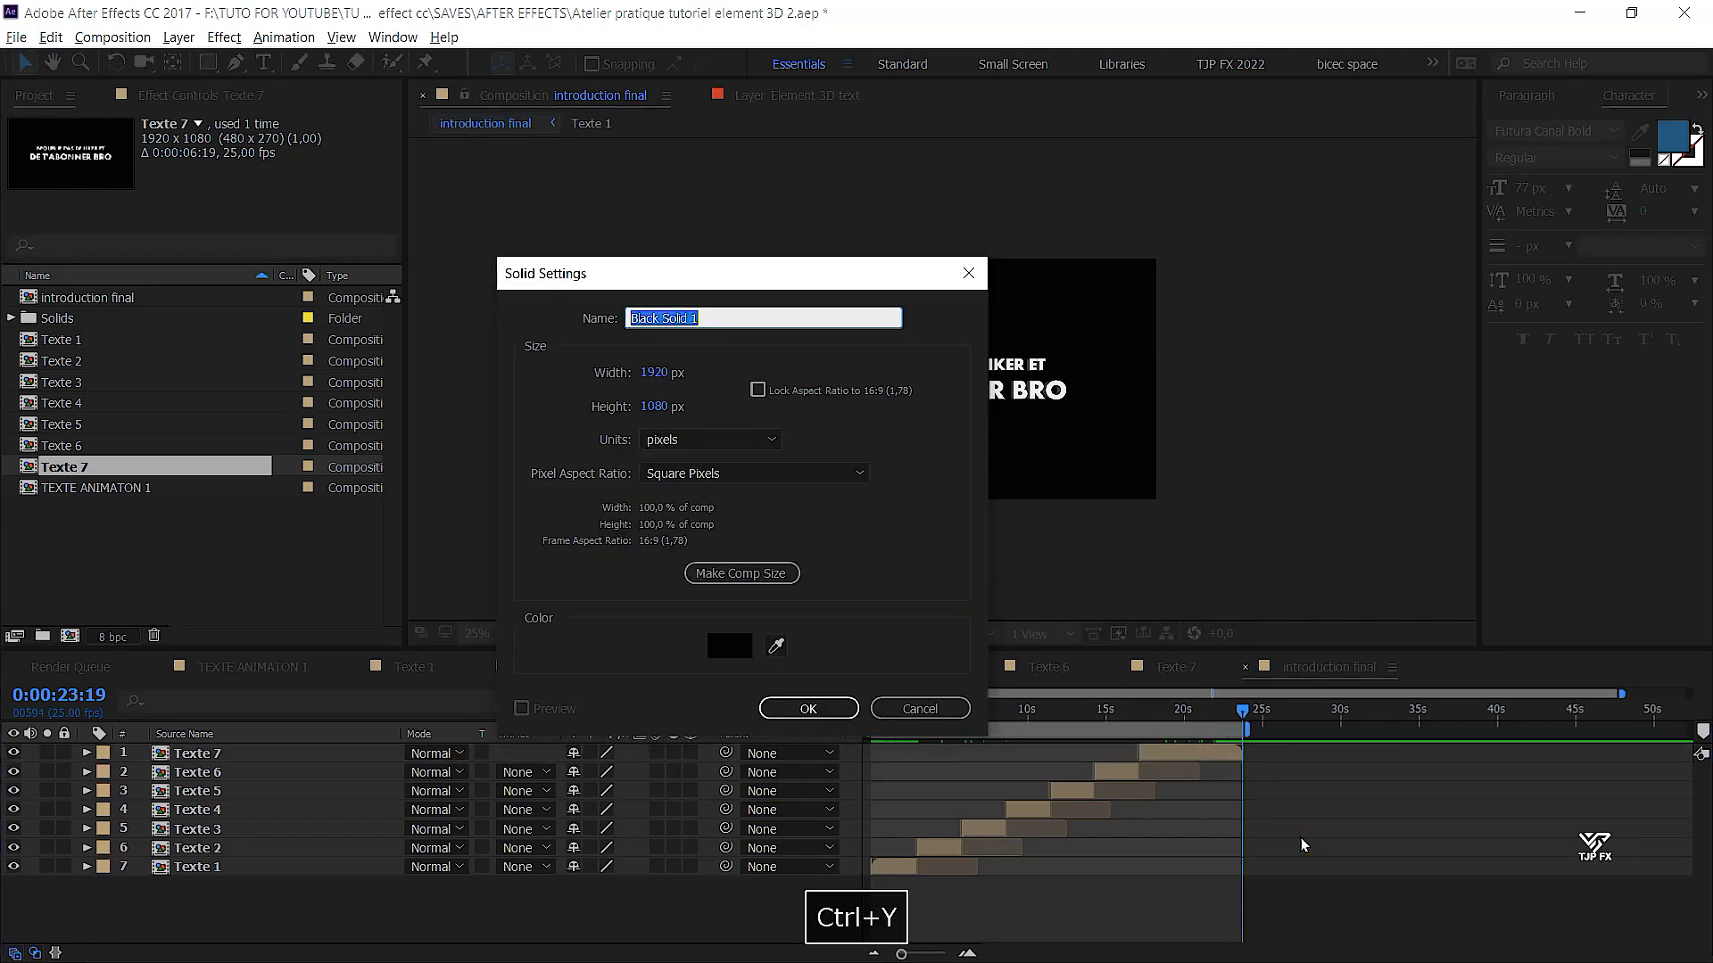
pyautogui.write('Of')
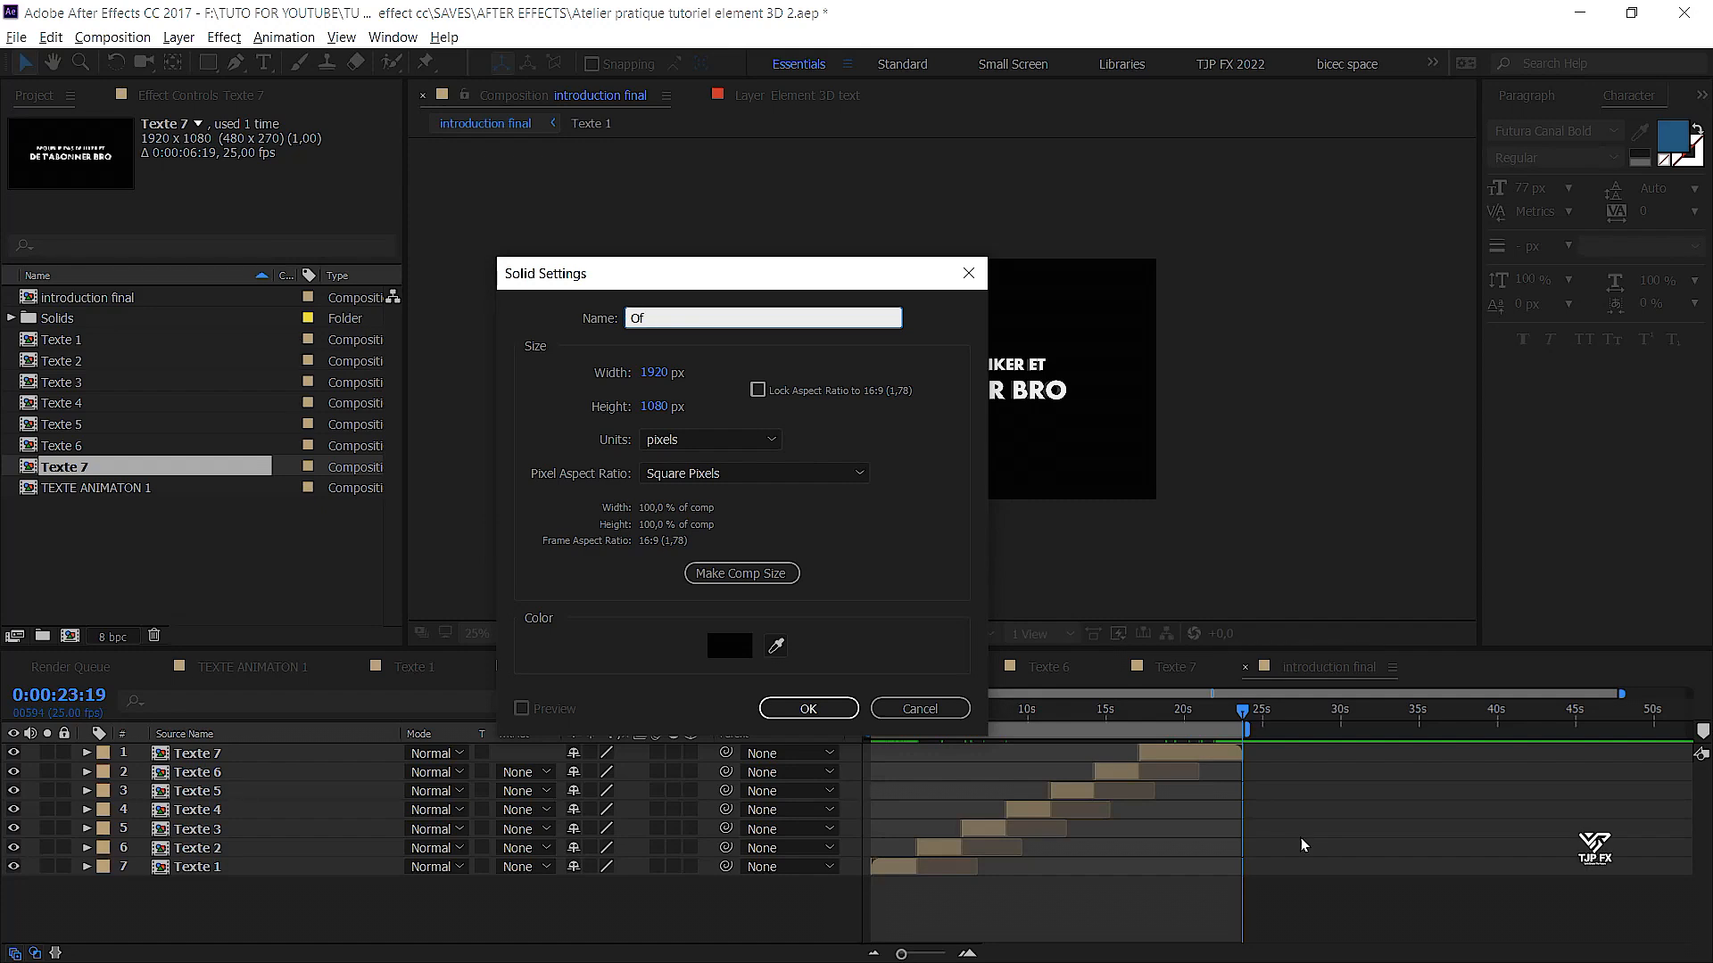
pyautogui.click(808, 707)
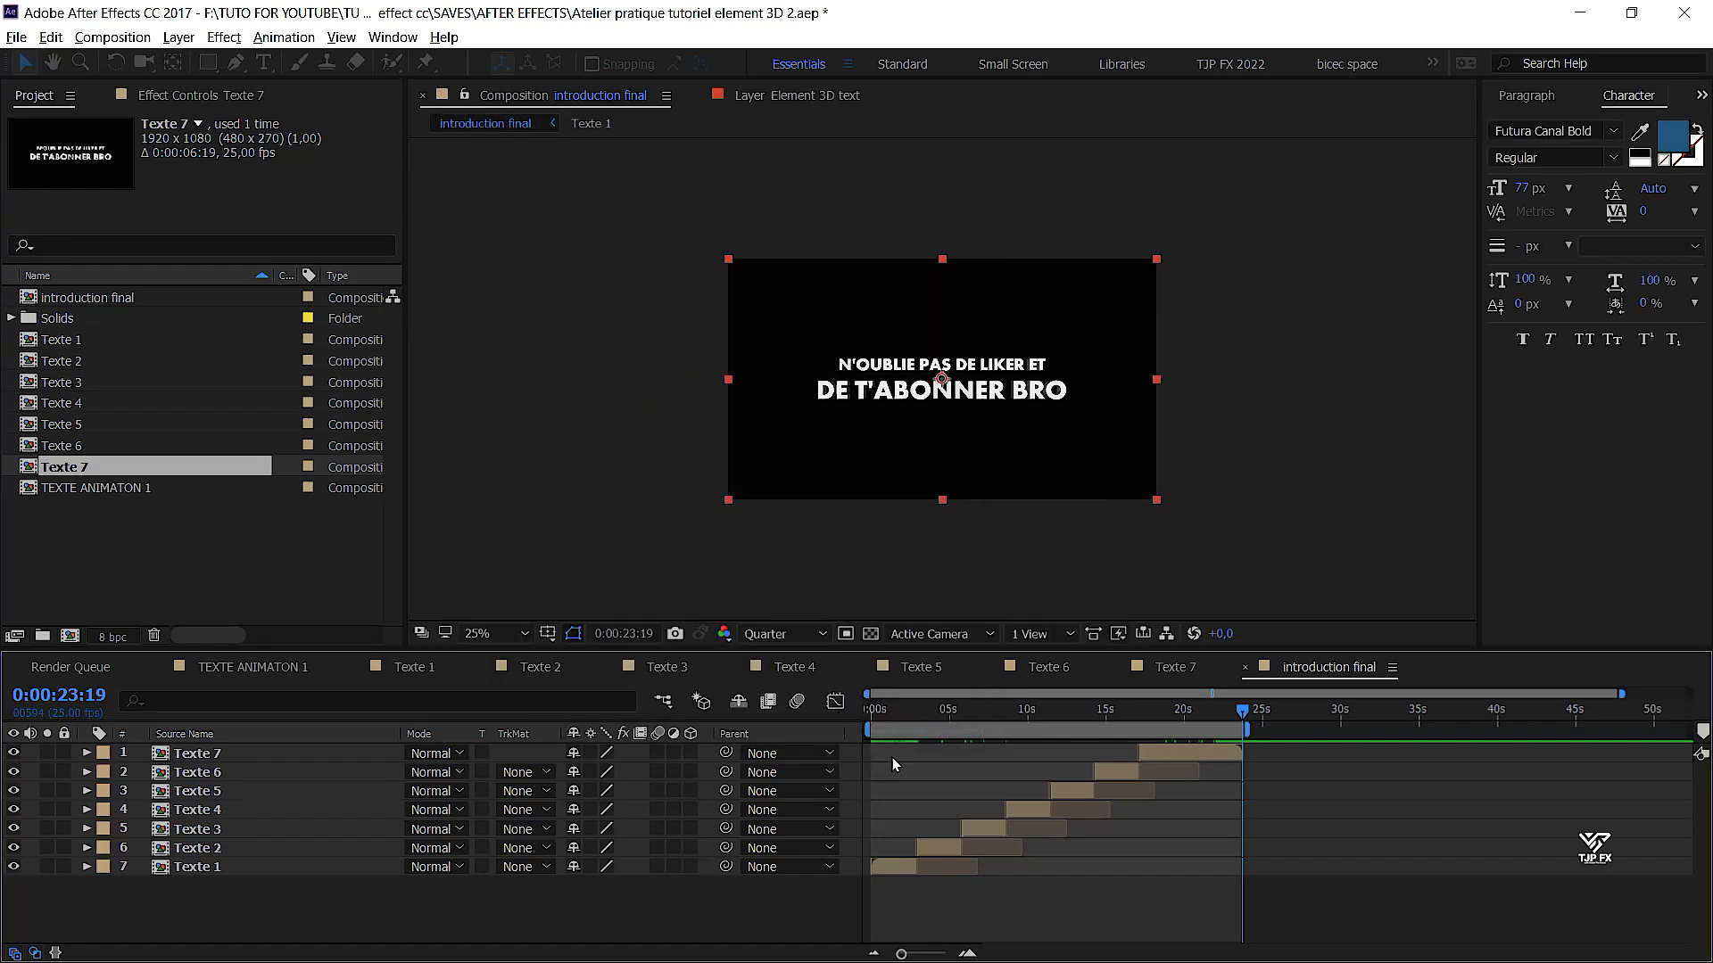
# Apply the Video Copilot Optical Flares effect to the Of solid and save the project
pyautogui.click(222, 100)
pyautogui.rightClick(159, 209)
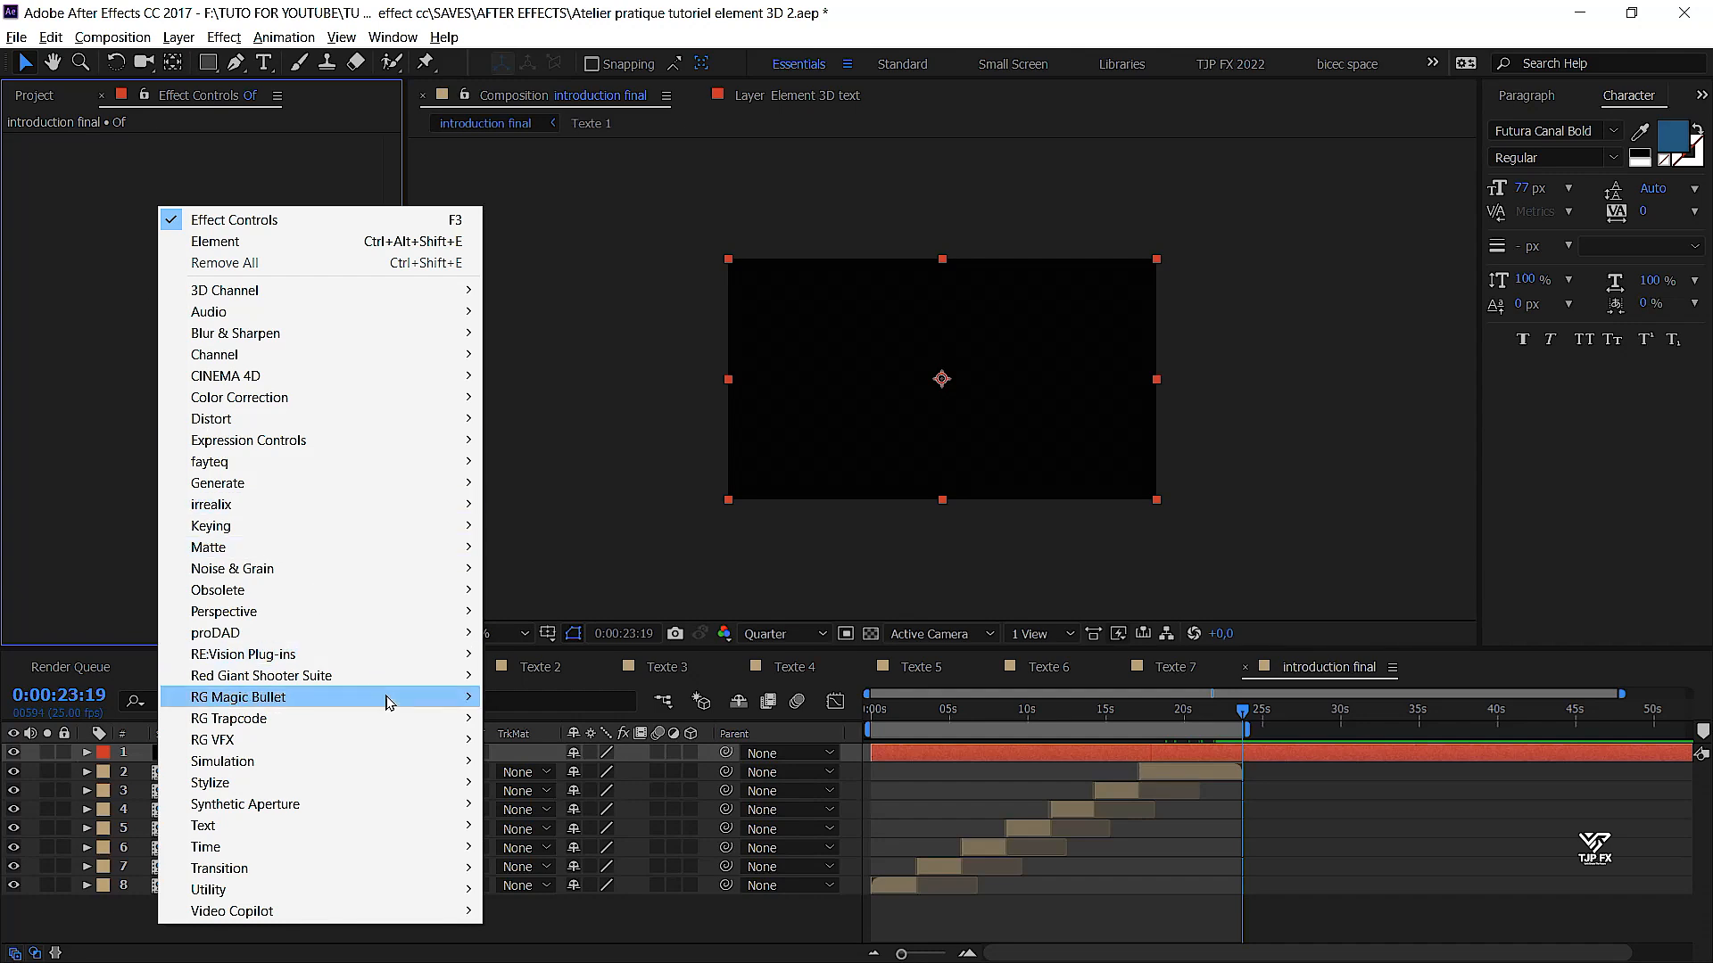
pyautogui.moveTo(444, 912)
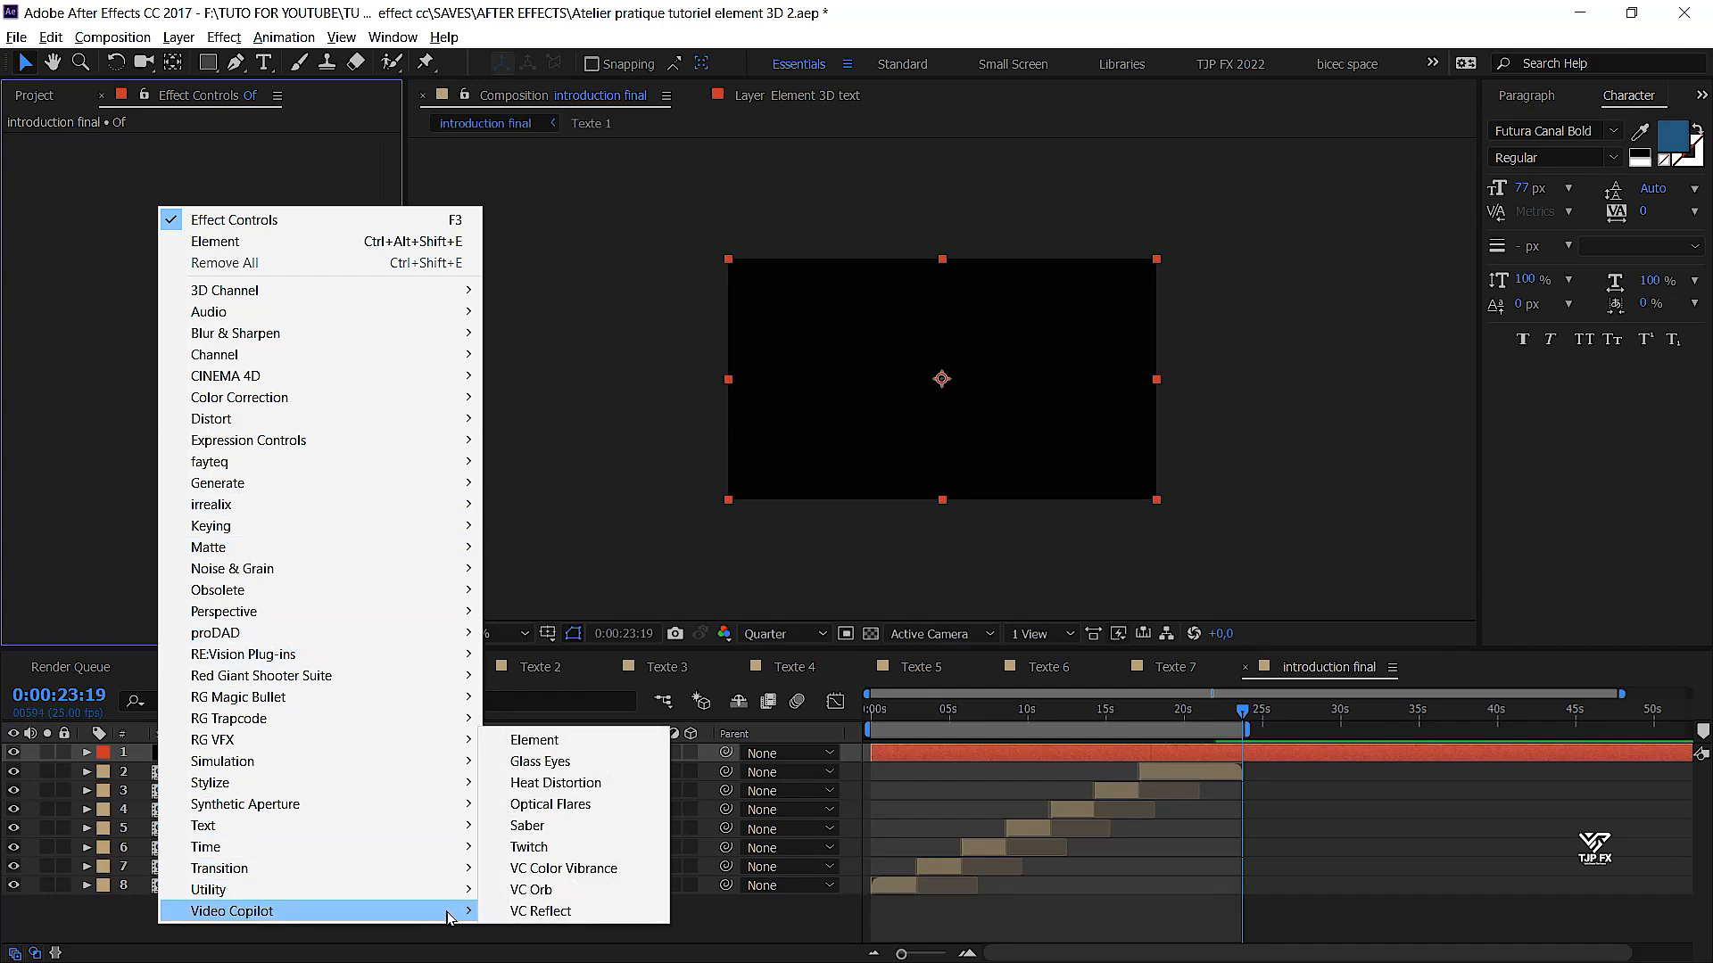
pyautogui.click(595, 807)
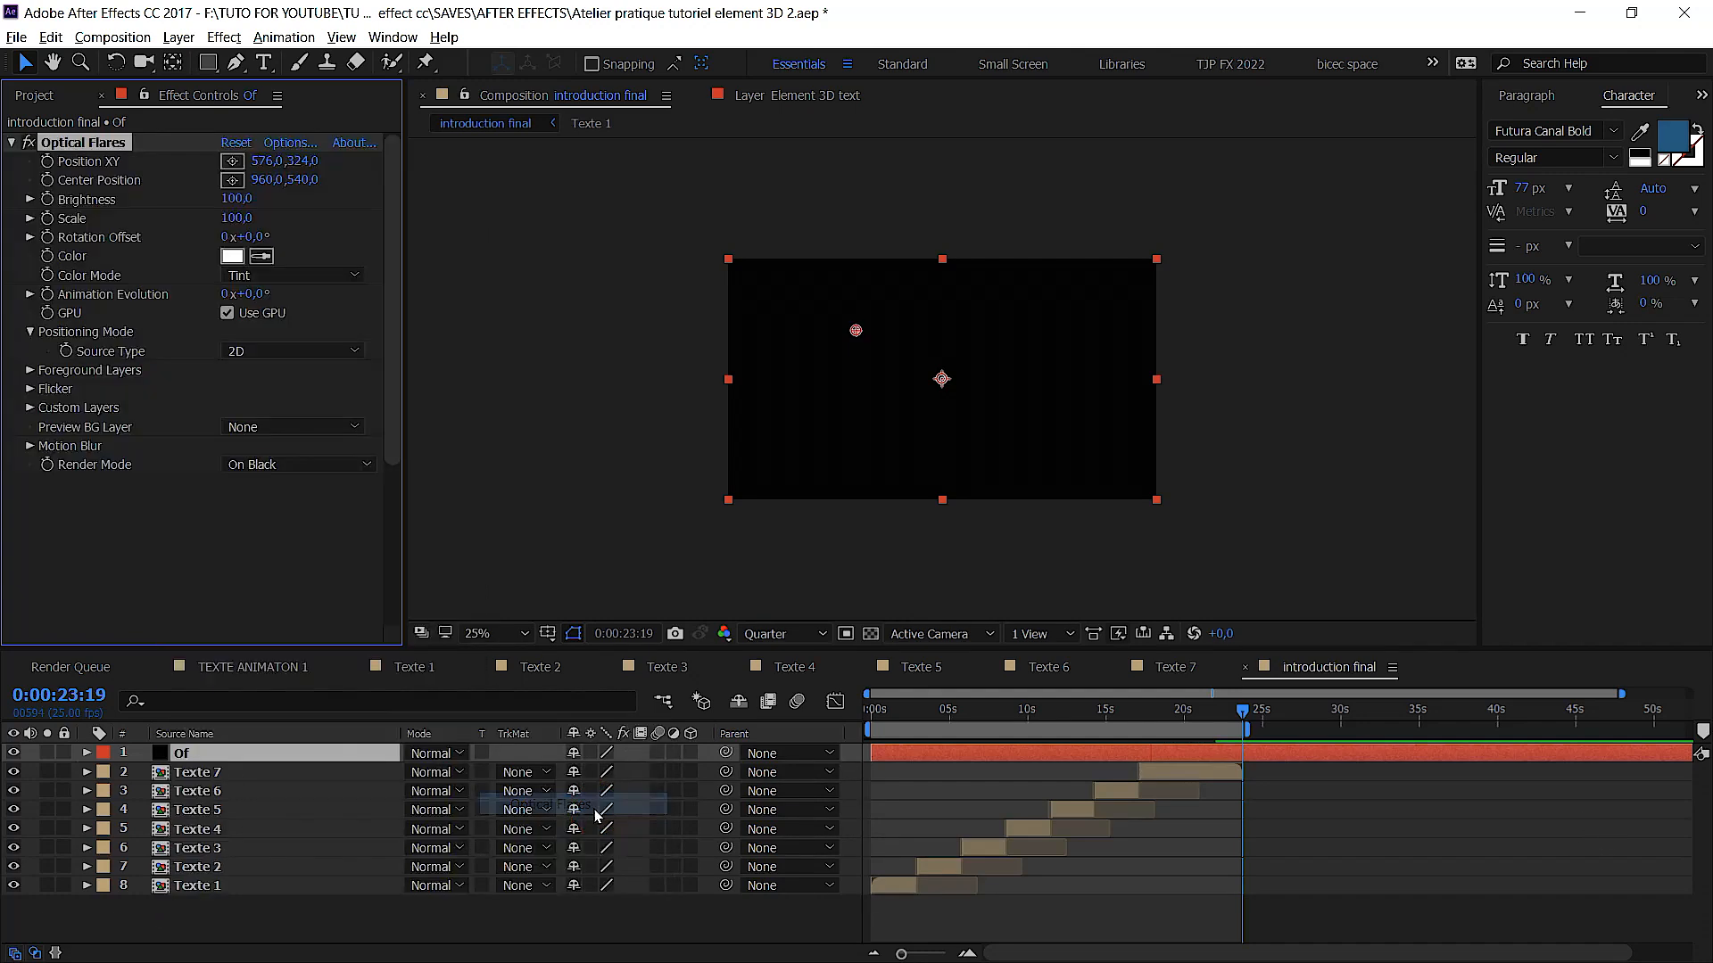
pyautogui.hotkey('ctrl', 's')
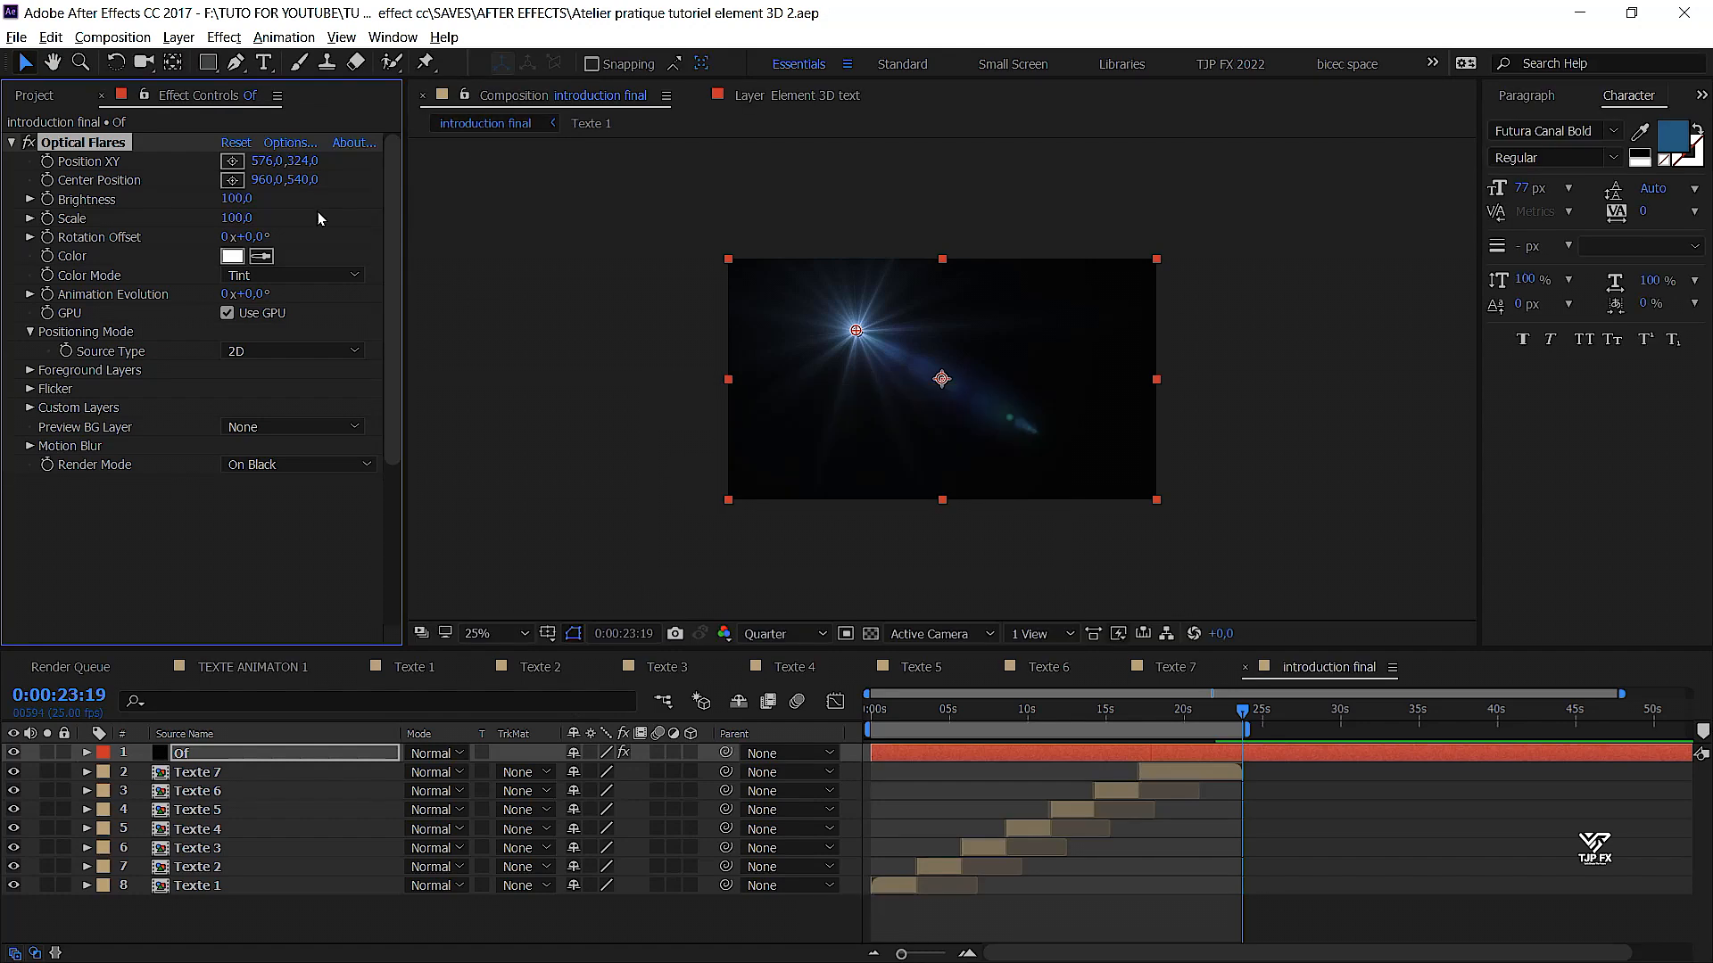
# Set the flare's render mode to On Transparent and move it to about 384, 560 beside the title text
pyautogui.click(307, 464)
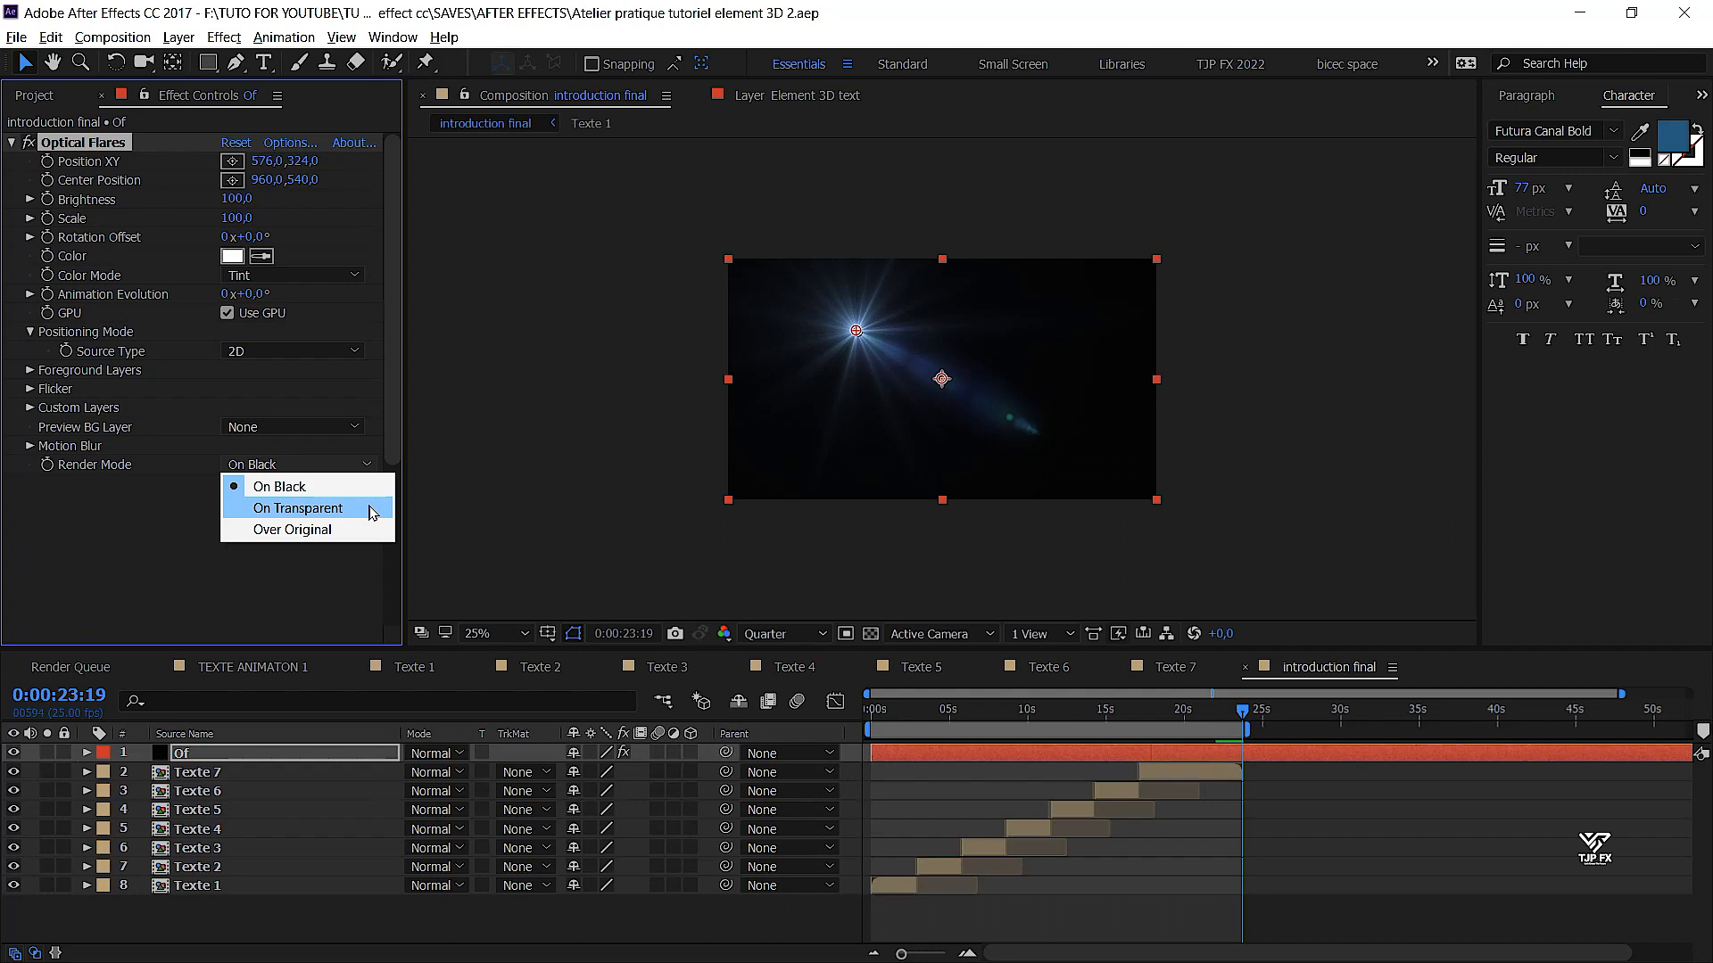
pyautogui.click(371, 512)
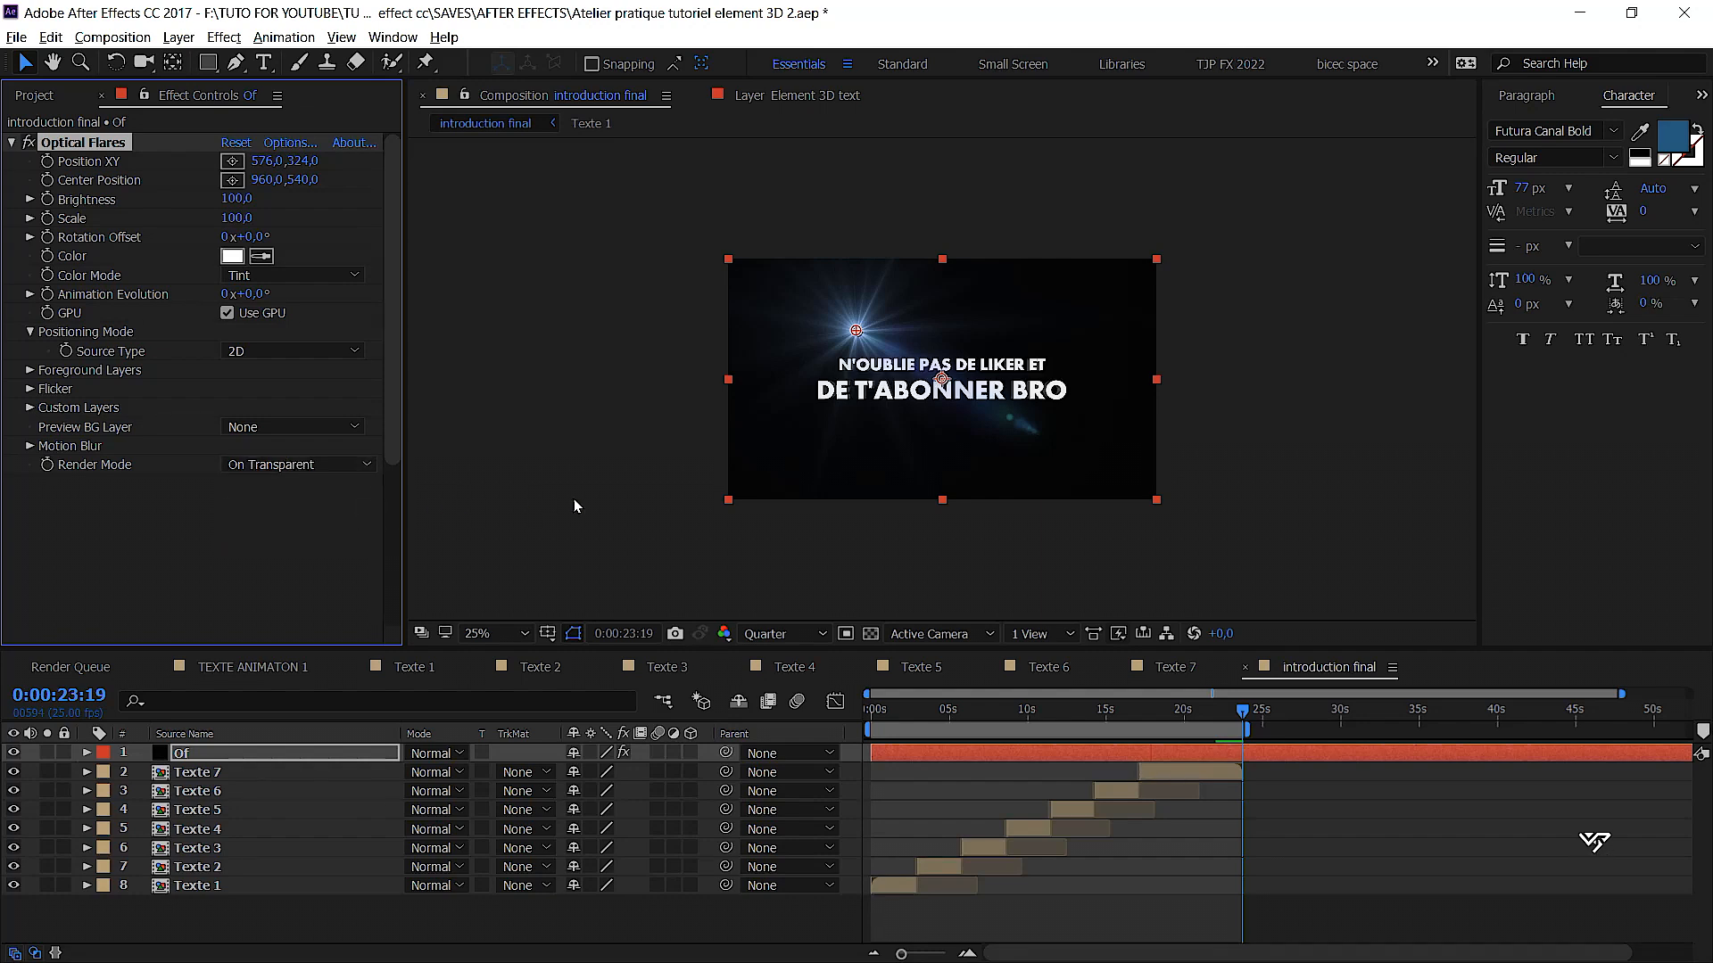
pyautogui.moveTo(862, 333); pyautogui.dragTo(813, 383)
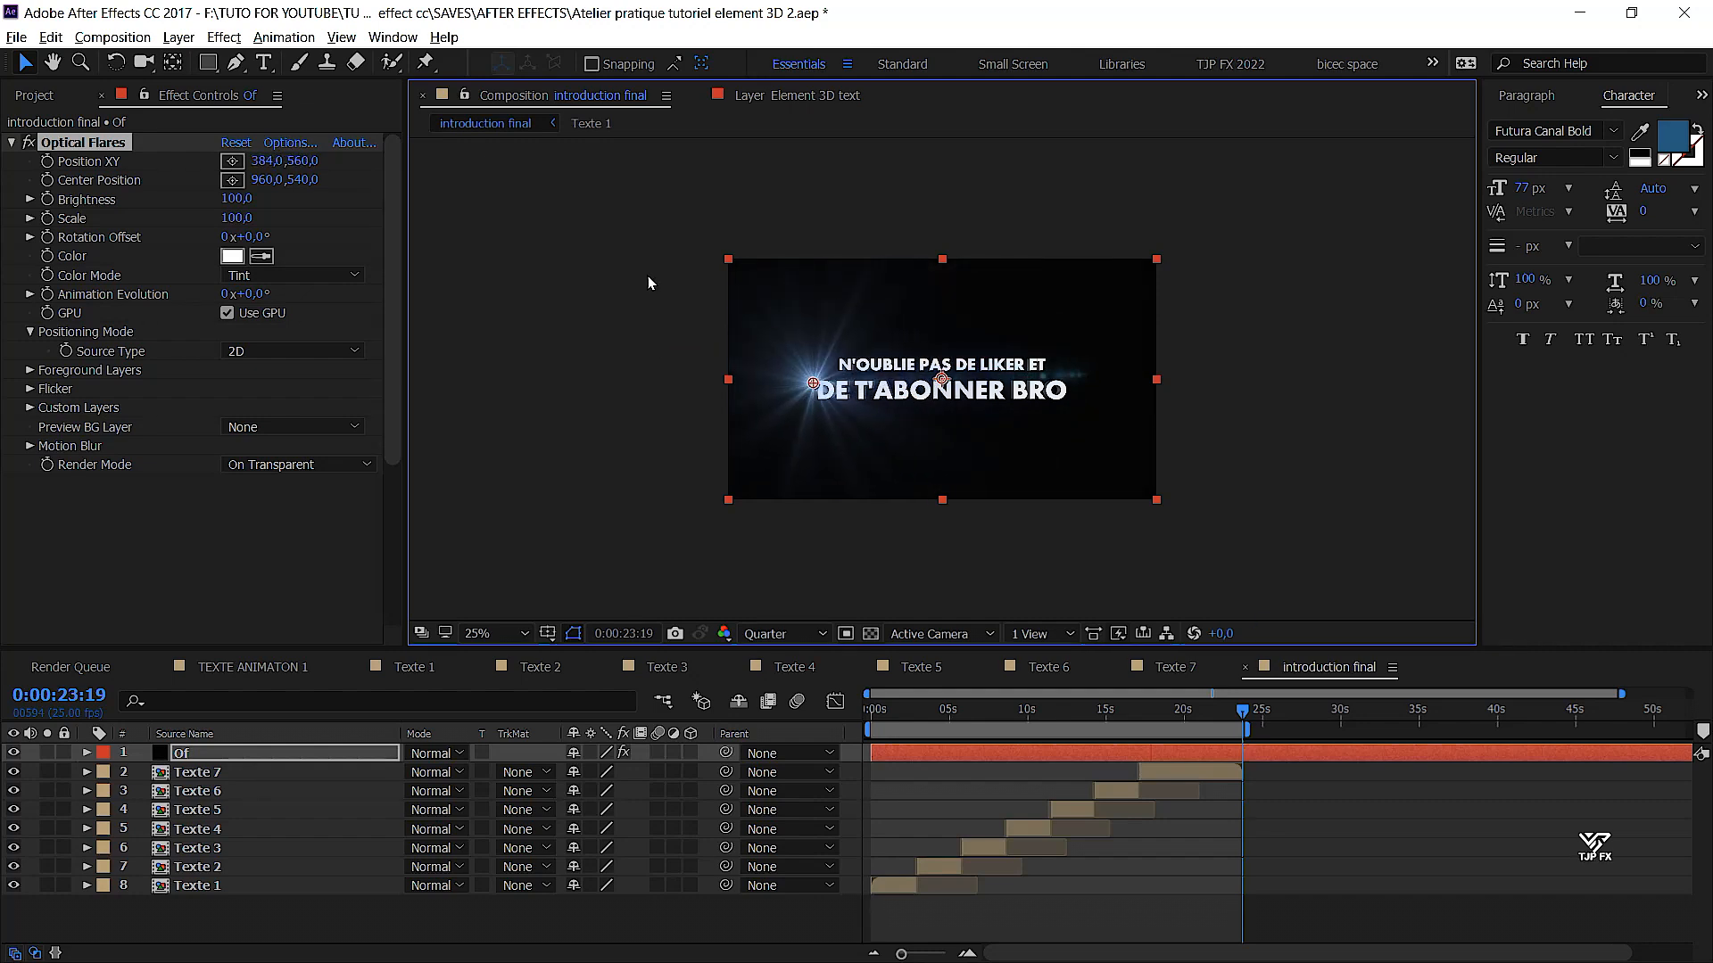
# Clear all existing lens objects from the Optical Flares setup, add a single Glow object, and accept the flare
pyautogui.click(285, 141)
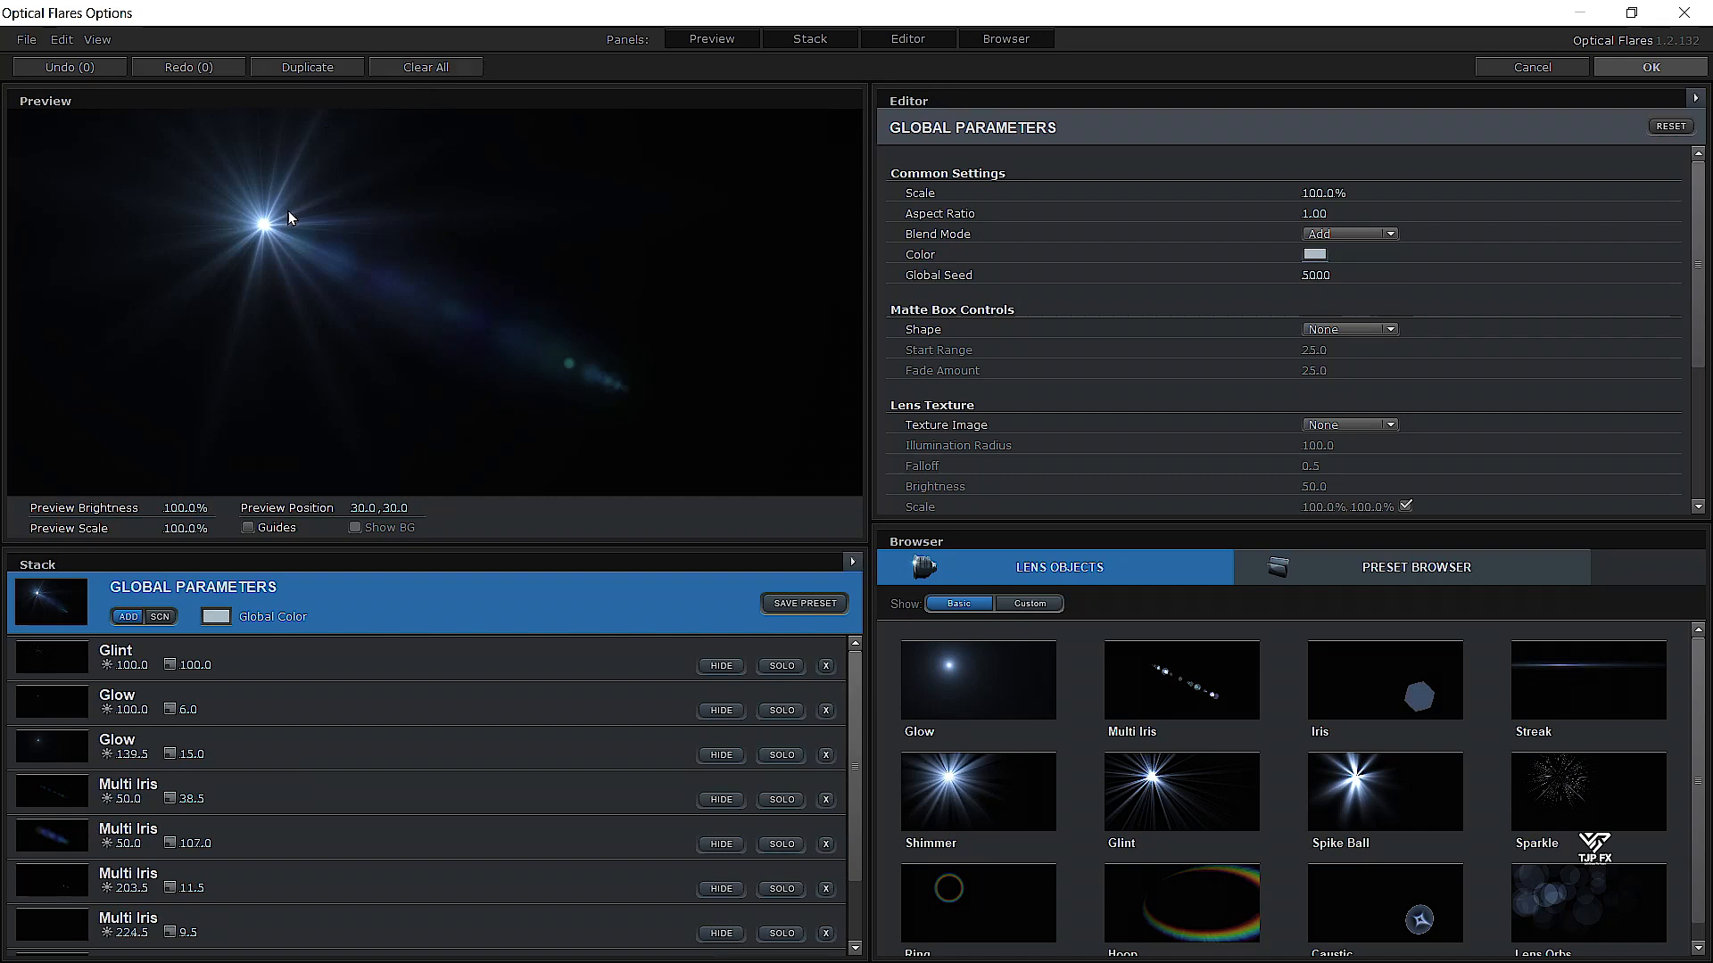
pyautogui.click(421, 68)
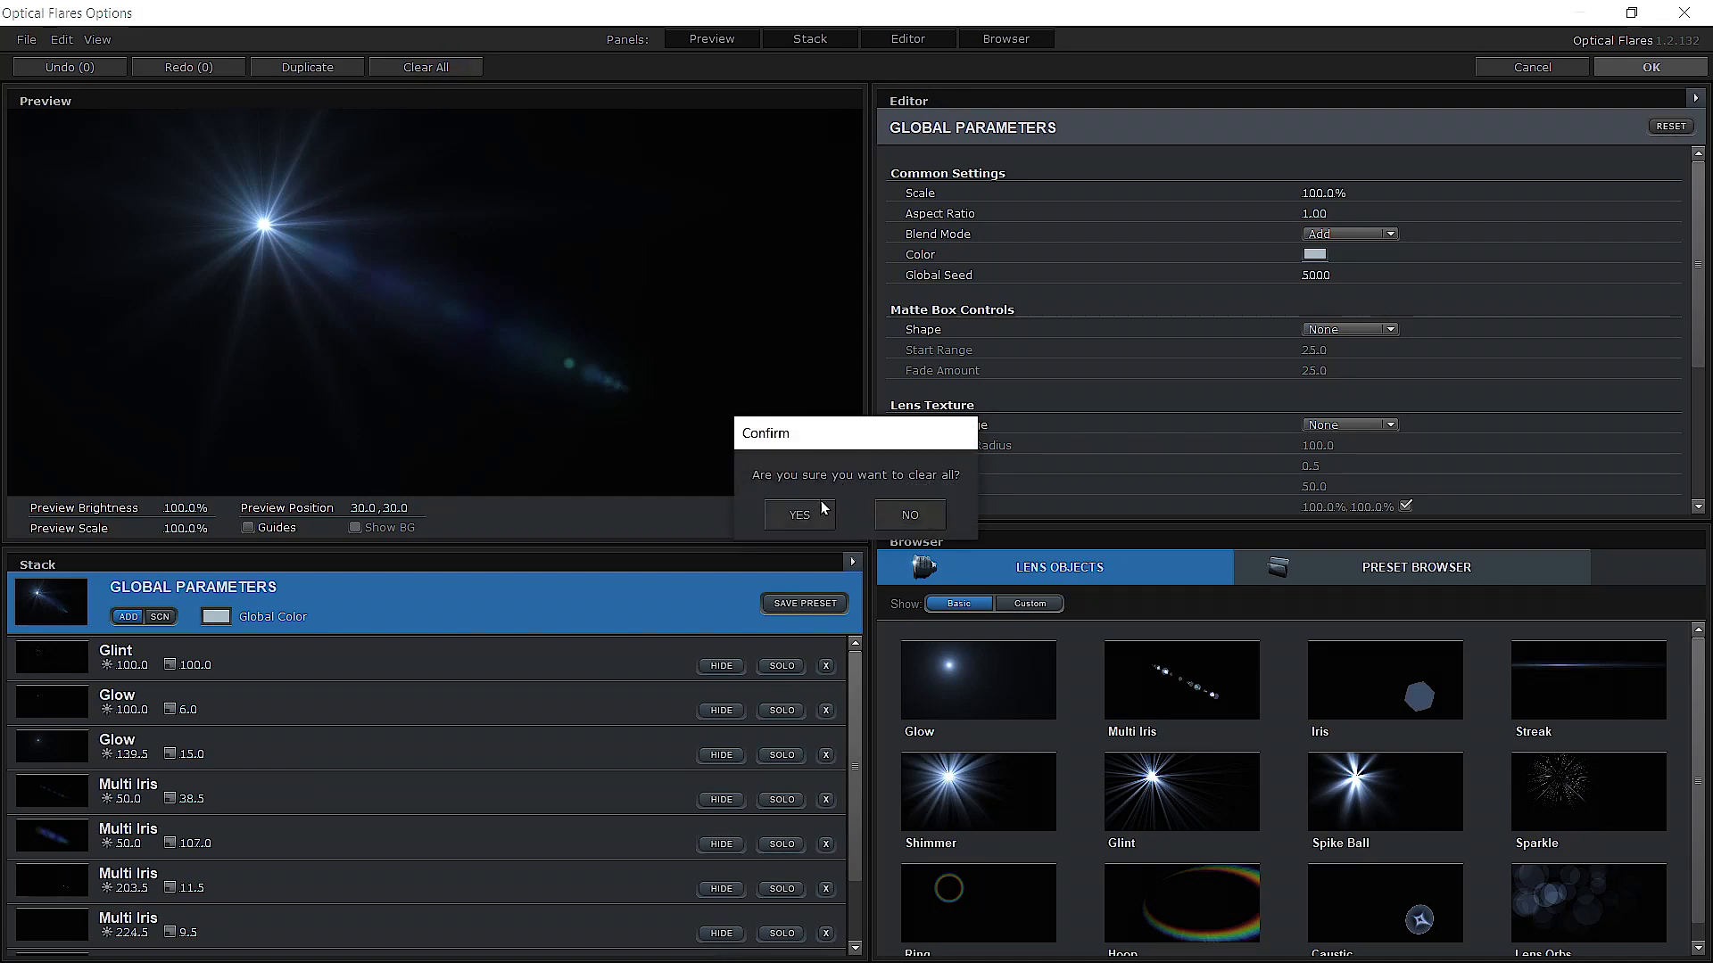
pyautogui.click(820, 511)
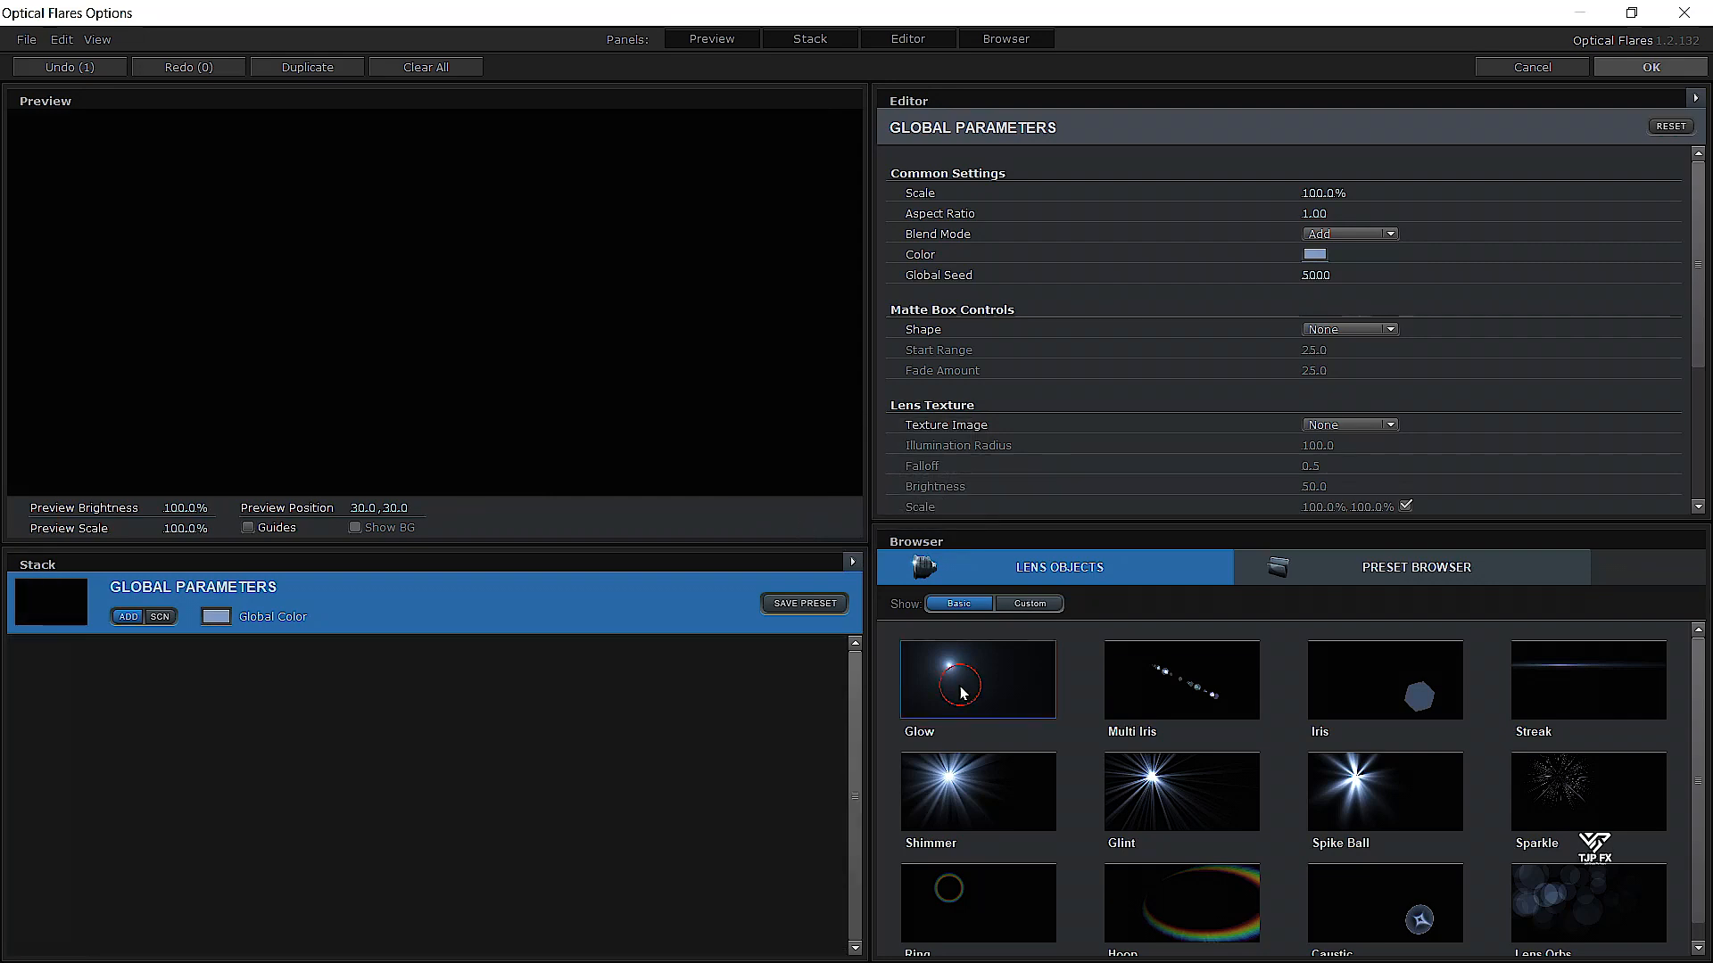
pyautogui.click(962, 693)
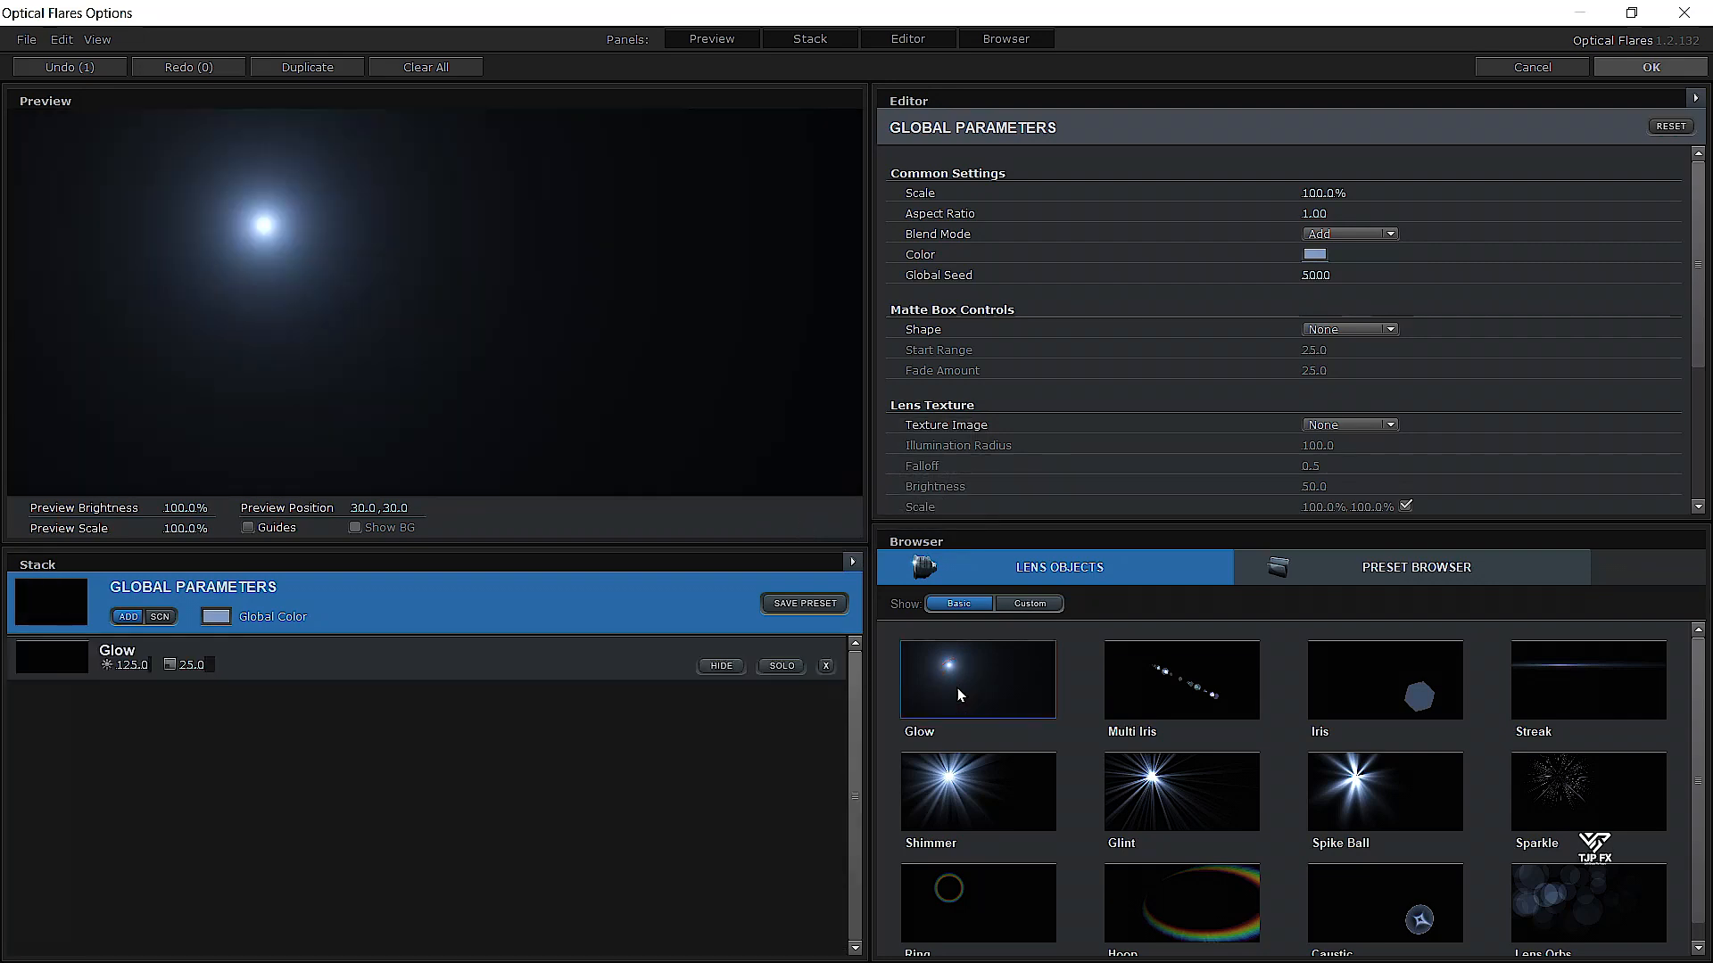
pyautogui.click(1651, 70)
# Set the Optical Flares Scale to 200 and start keyframing it at 0:00:02:18
pyautogui.click(239, 219)
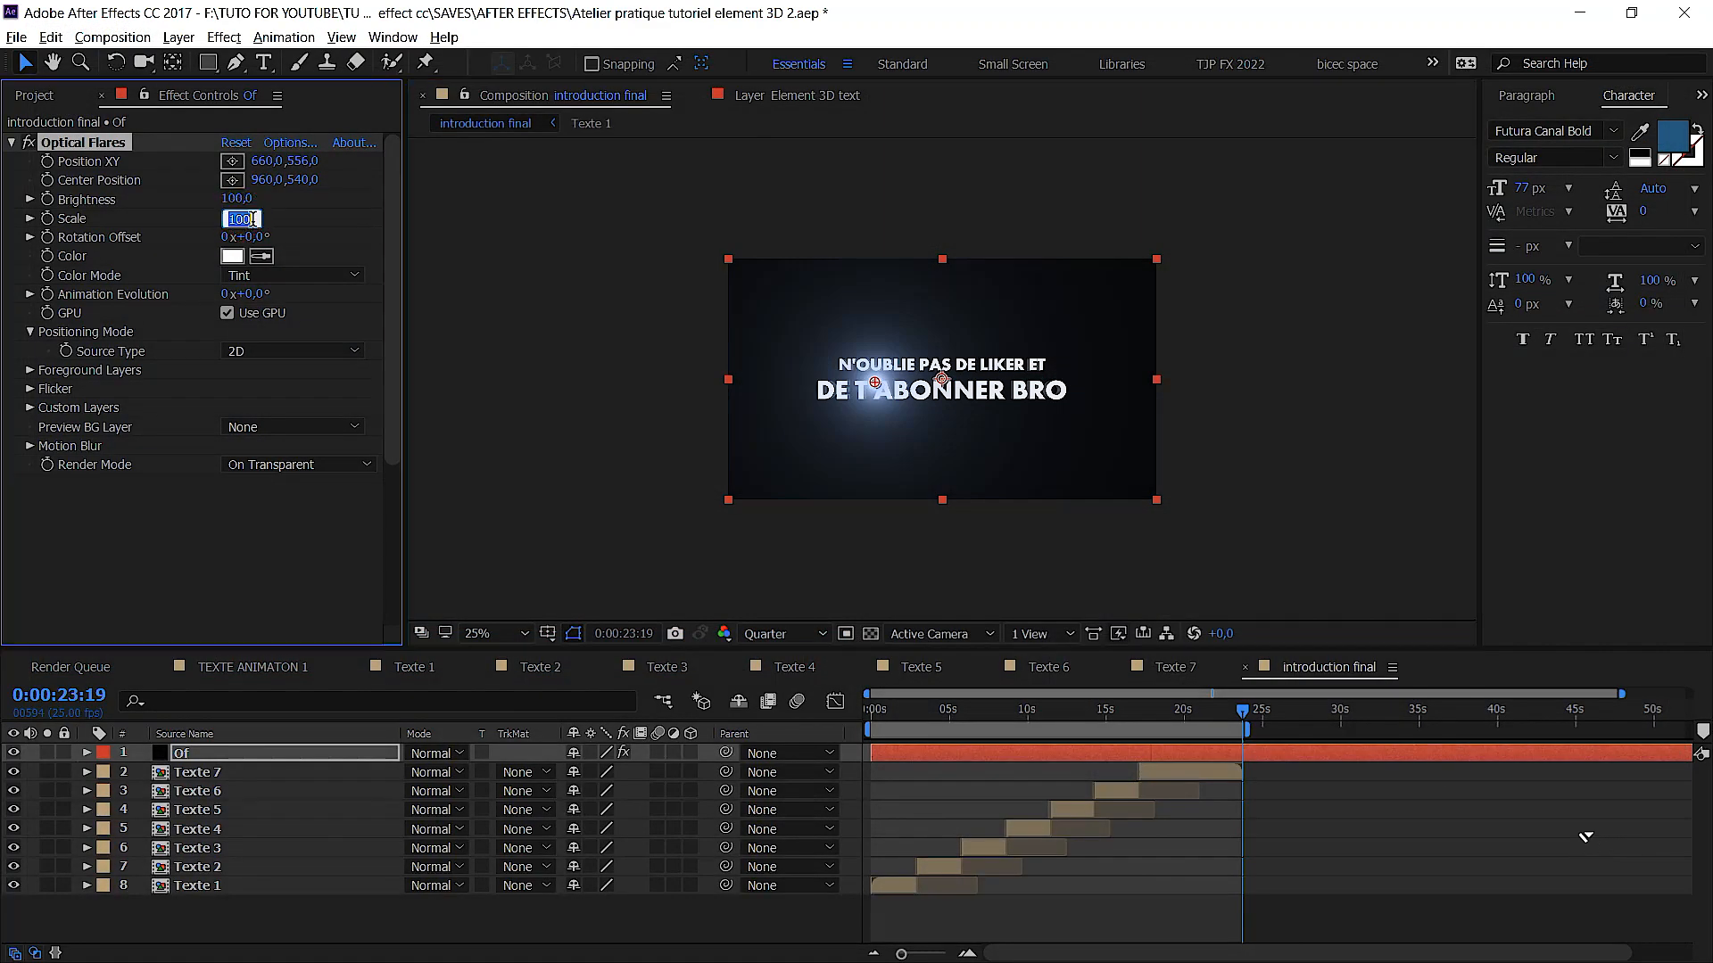
pyautogui.write('200')
pyautogui.press('Return')
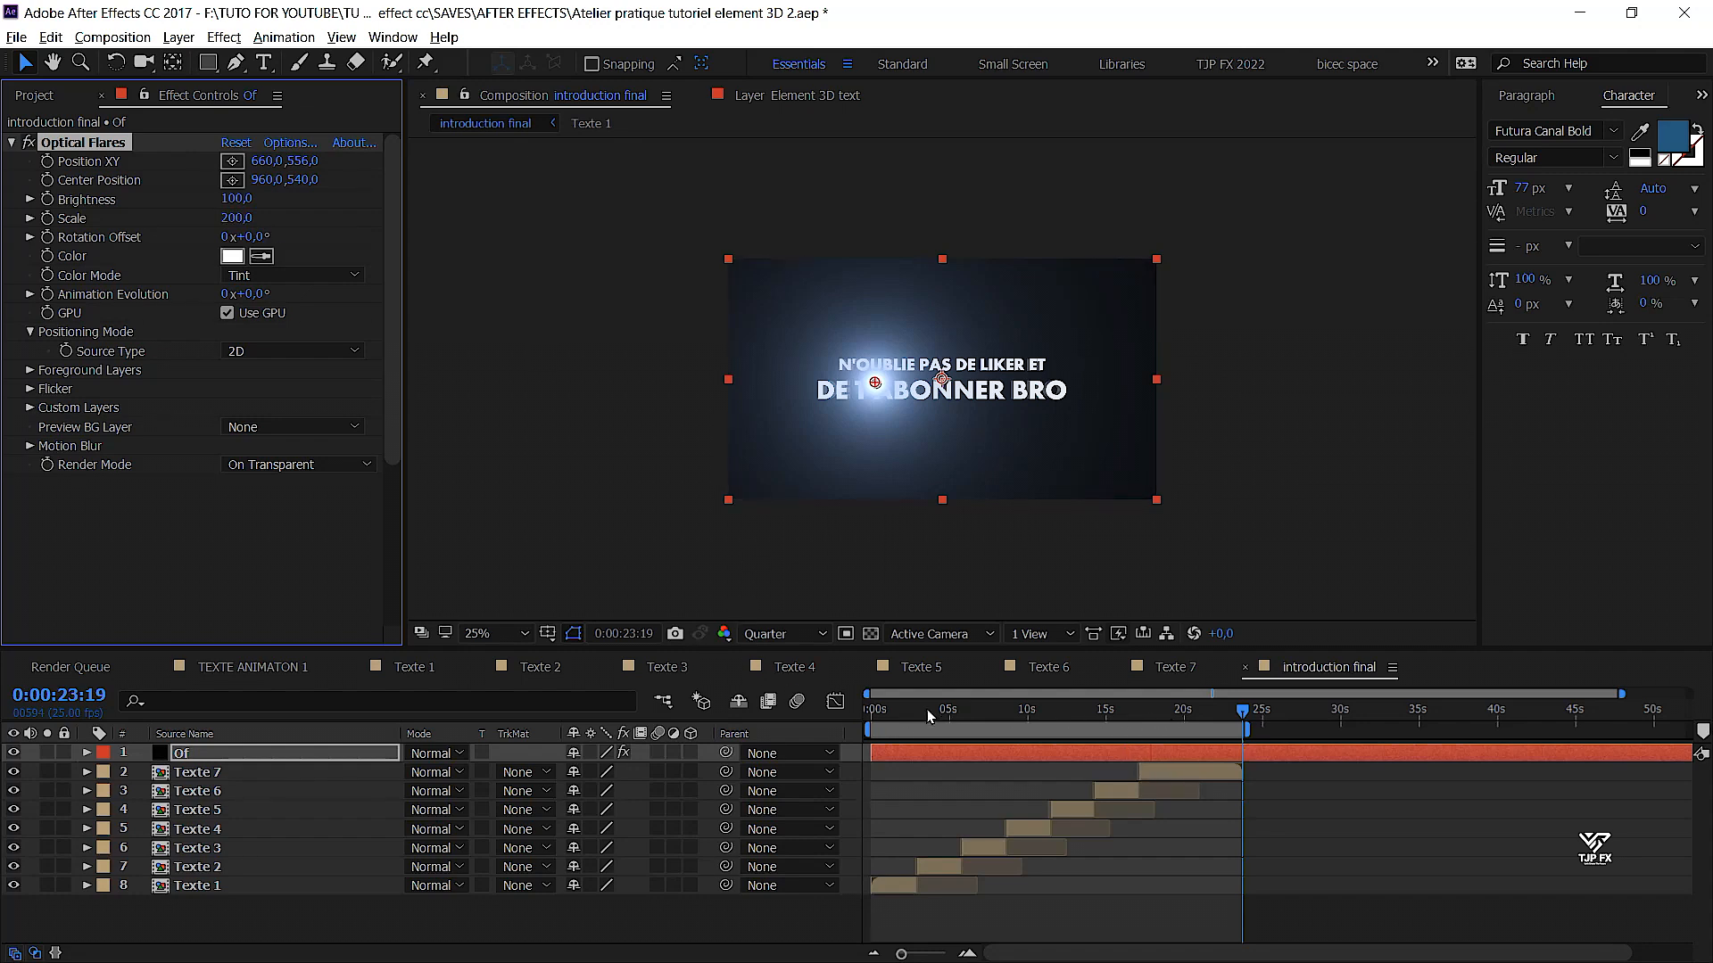
pyautogui.moveTo(907, 717); pyautogui.dragTo(914, 720)
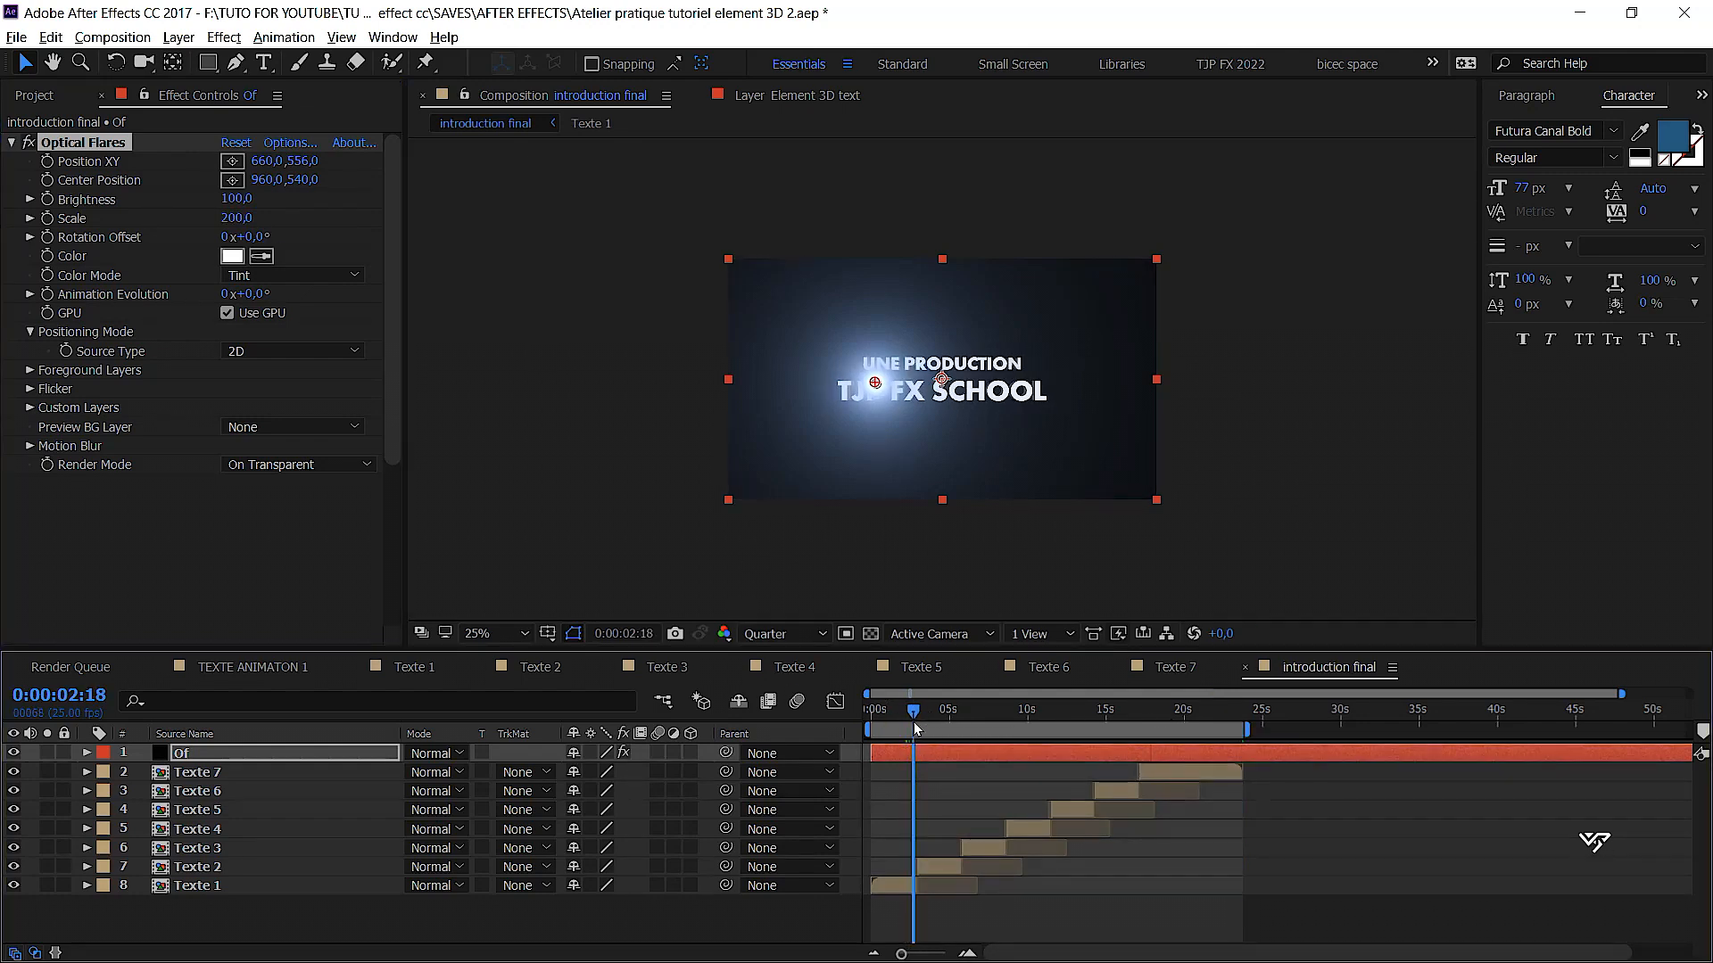
pyautogui.click(47, 220)
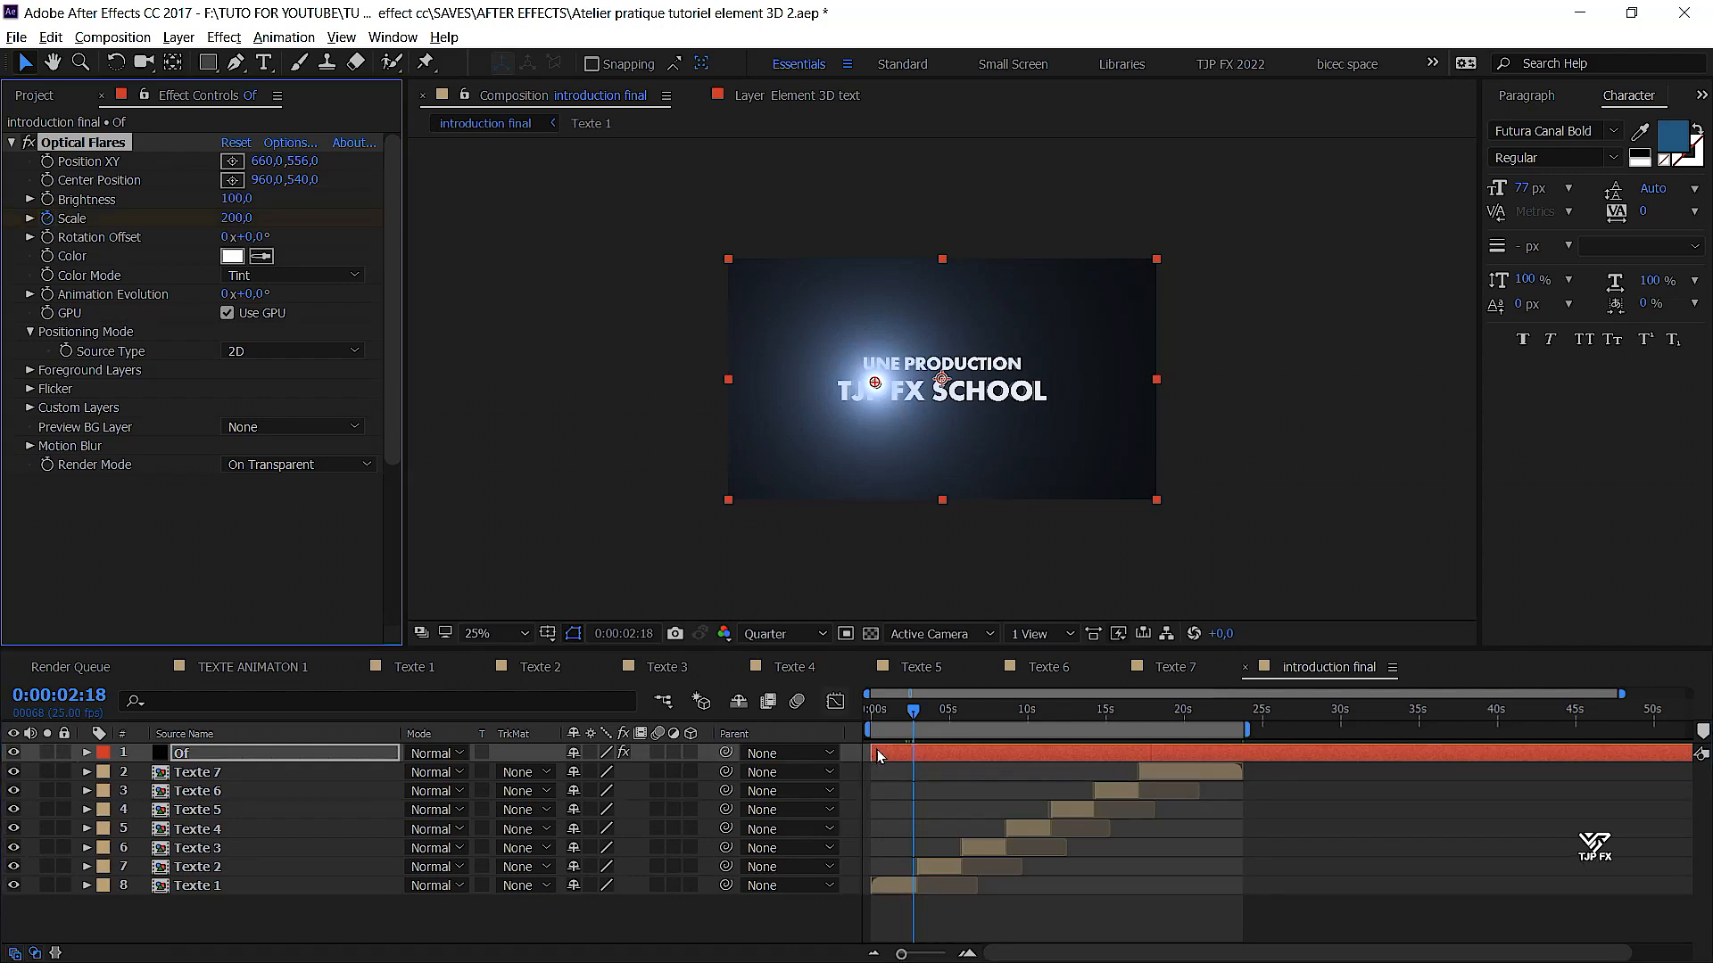
# Add another Scale keyframe for the flare at 0:00:02:23, just before the cut to Texte 2
pyautogui.hotkey('ctrl', 'Right')
pyautogui.hotkey('ctrl', 'Right')
pyautogui.hotkey('ctrl', 'Right')
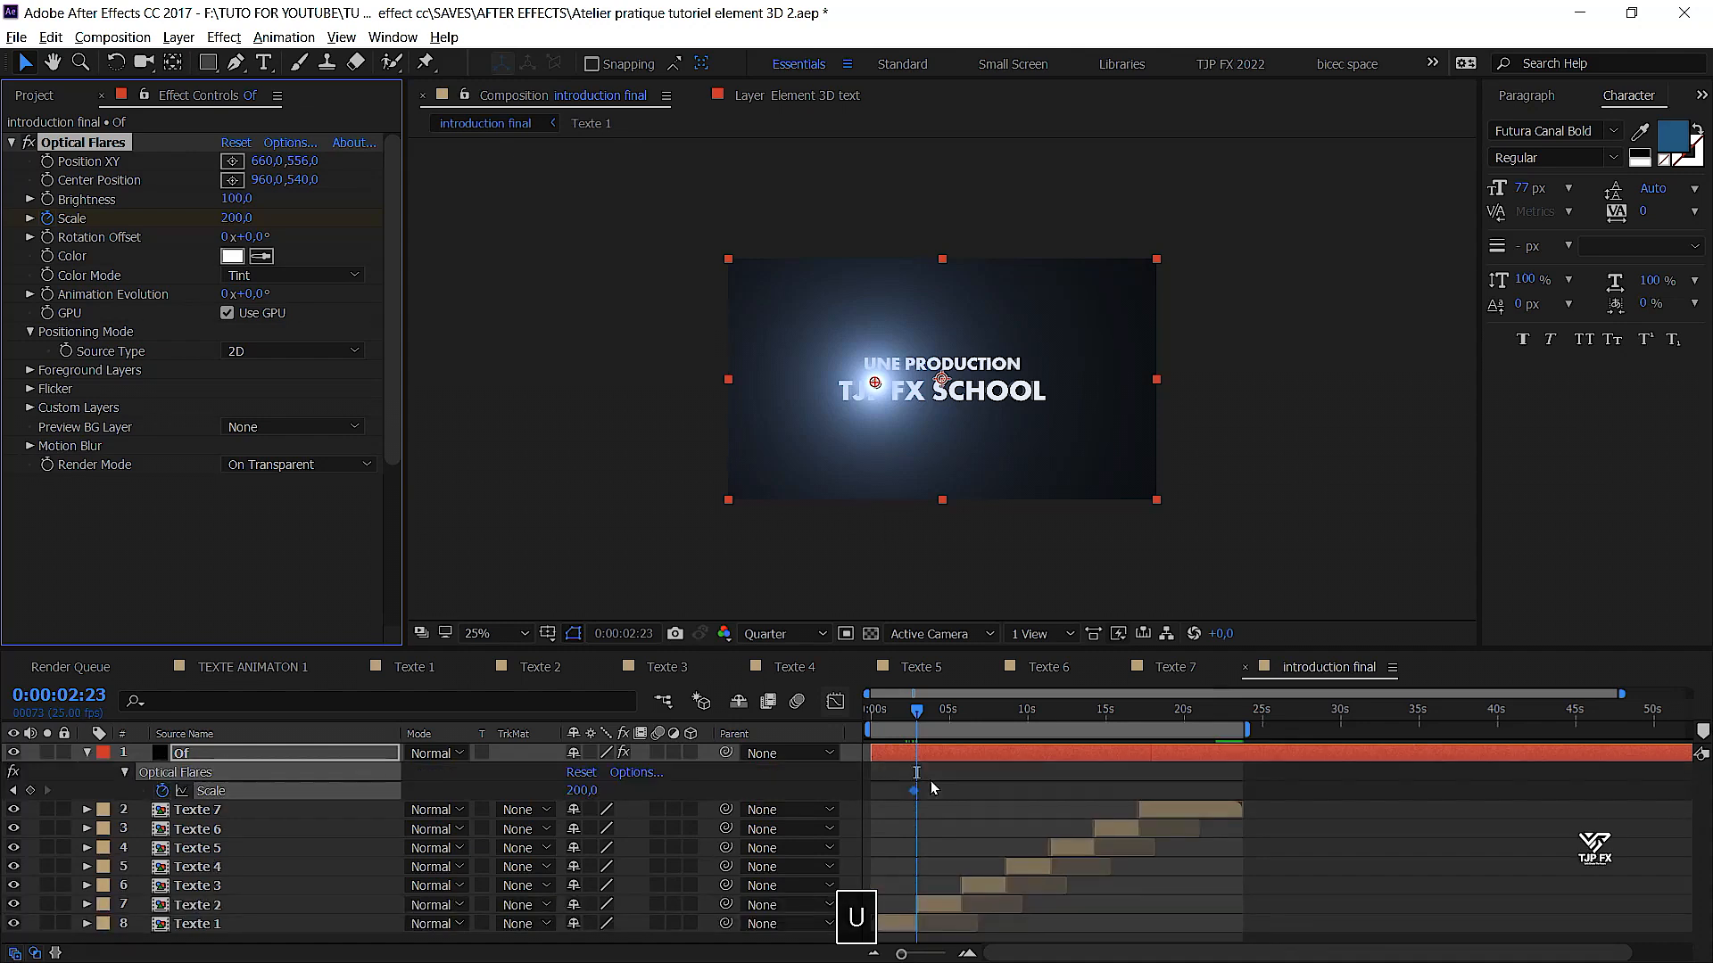
pyautogui.click(968, 954)
pyautogui.click(968, 954)
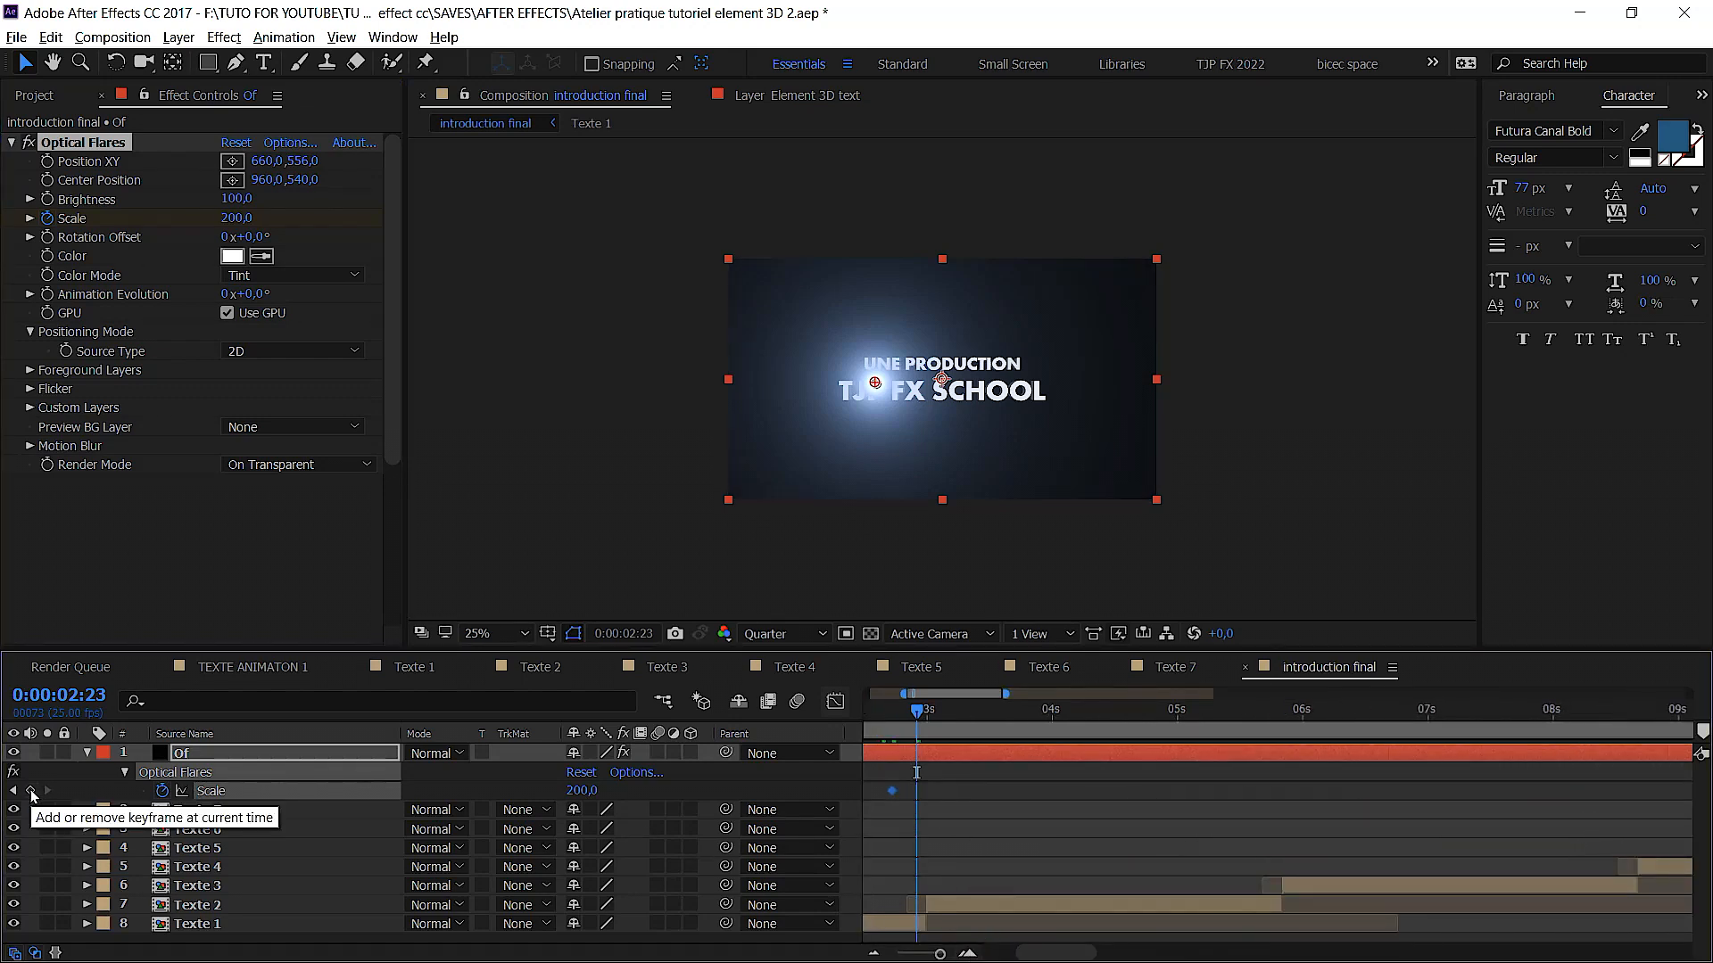
pyautogui.click(32, 791)
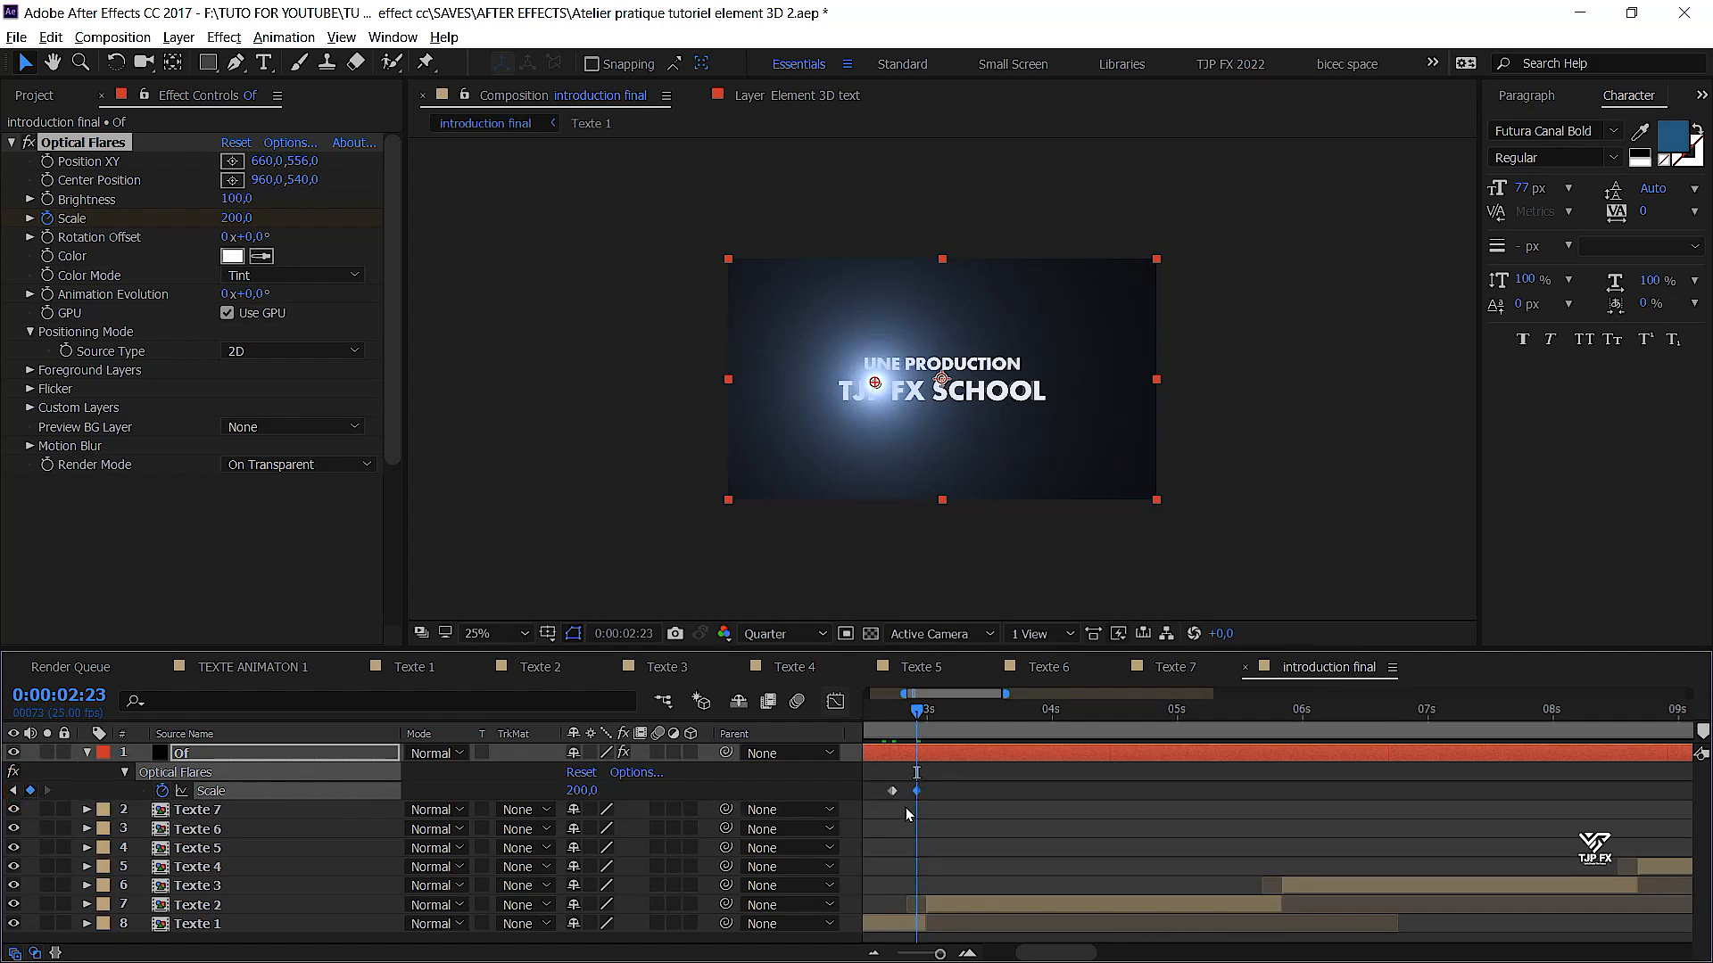
# Add a Scale keyframe for the flare at 0:00:03:03 and save the project
pyautogui.hotkey('ctrl', 'Right')
pyautogui.hotkey('ctrl', 'Right')
pyautogui.hotkey('ctrl', 'Right')
pyautogui.hotkey('ctrl', 'Right')
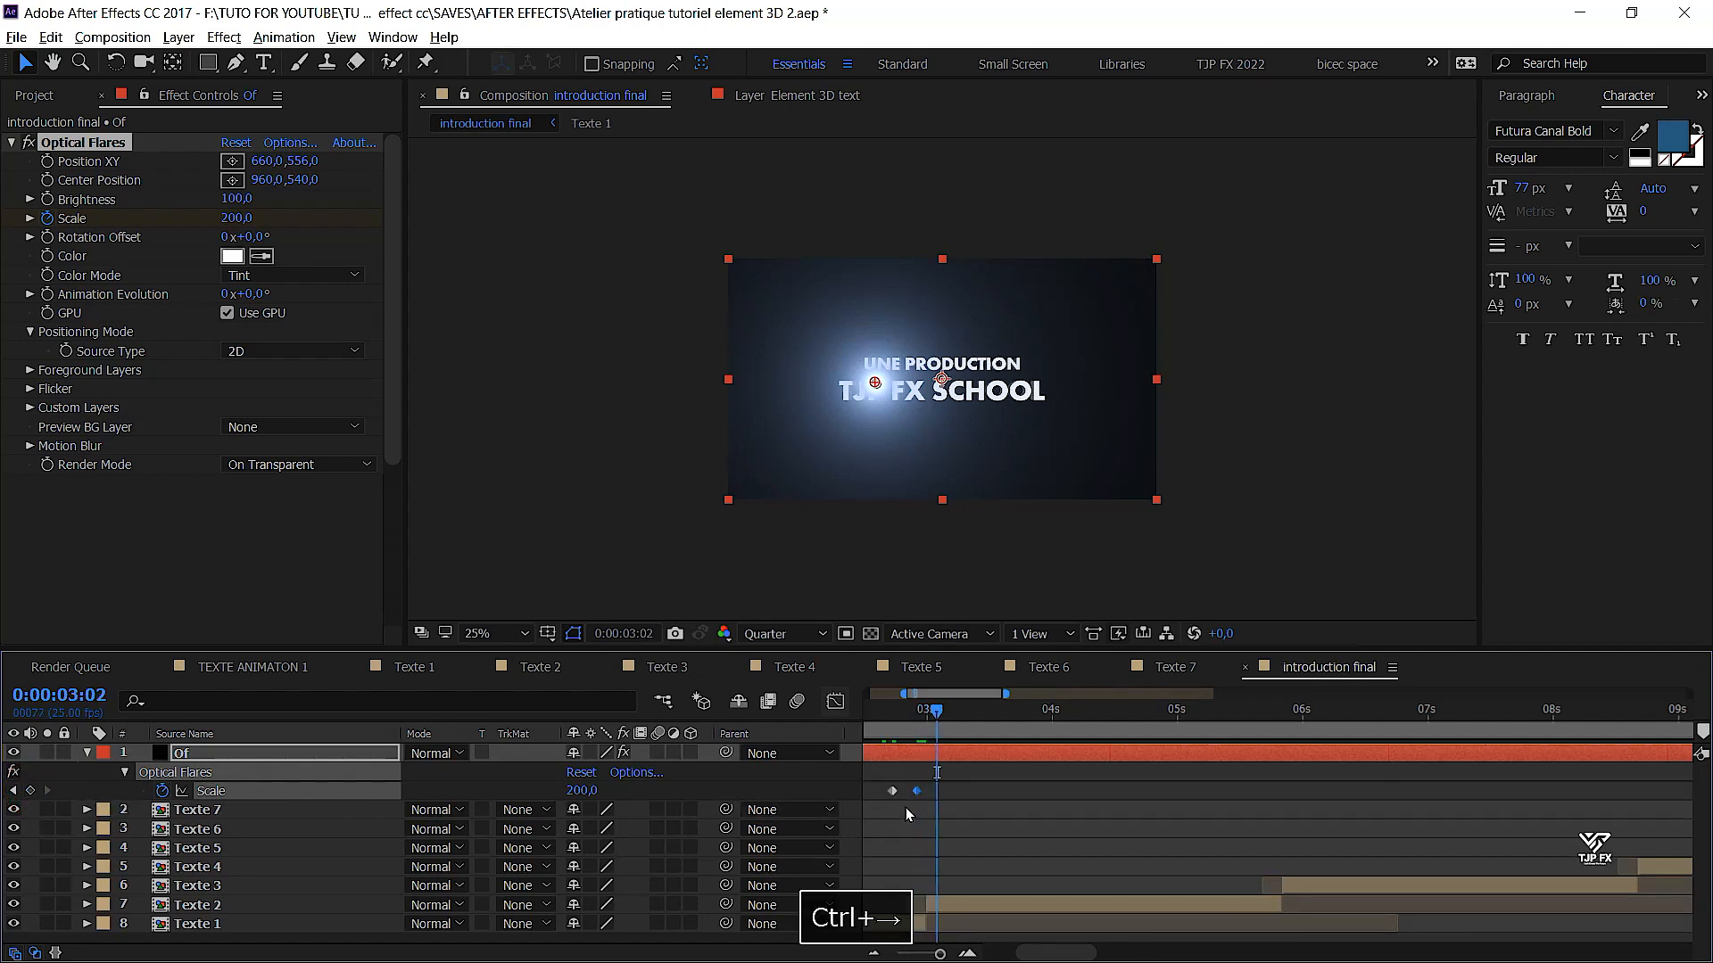
pyautogui.hotkey('ctrl', 'Right')
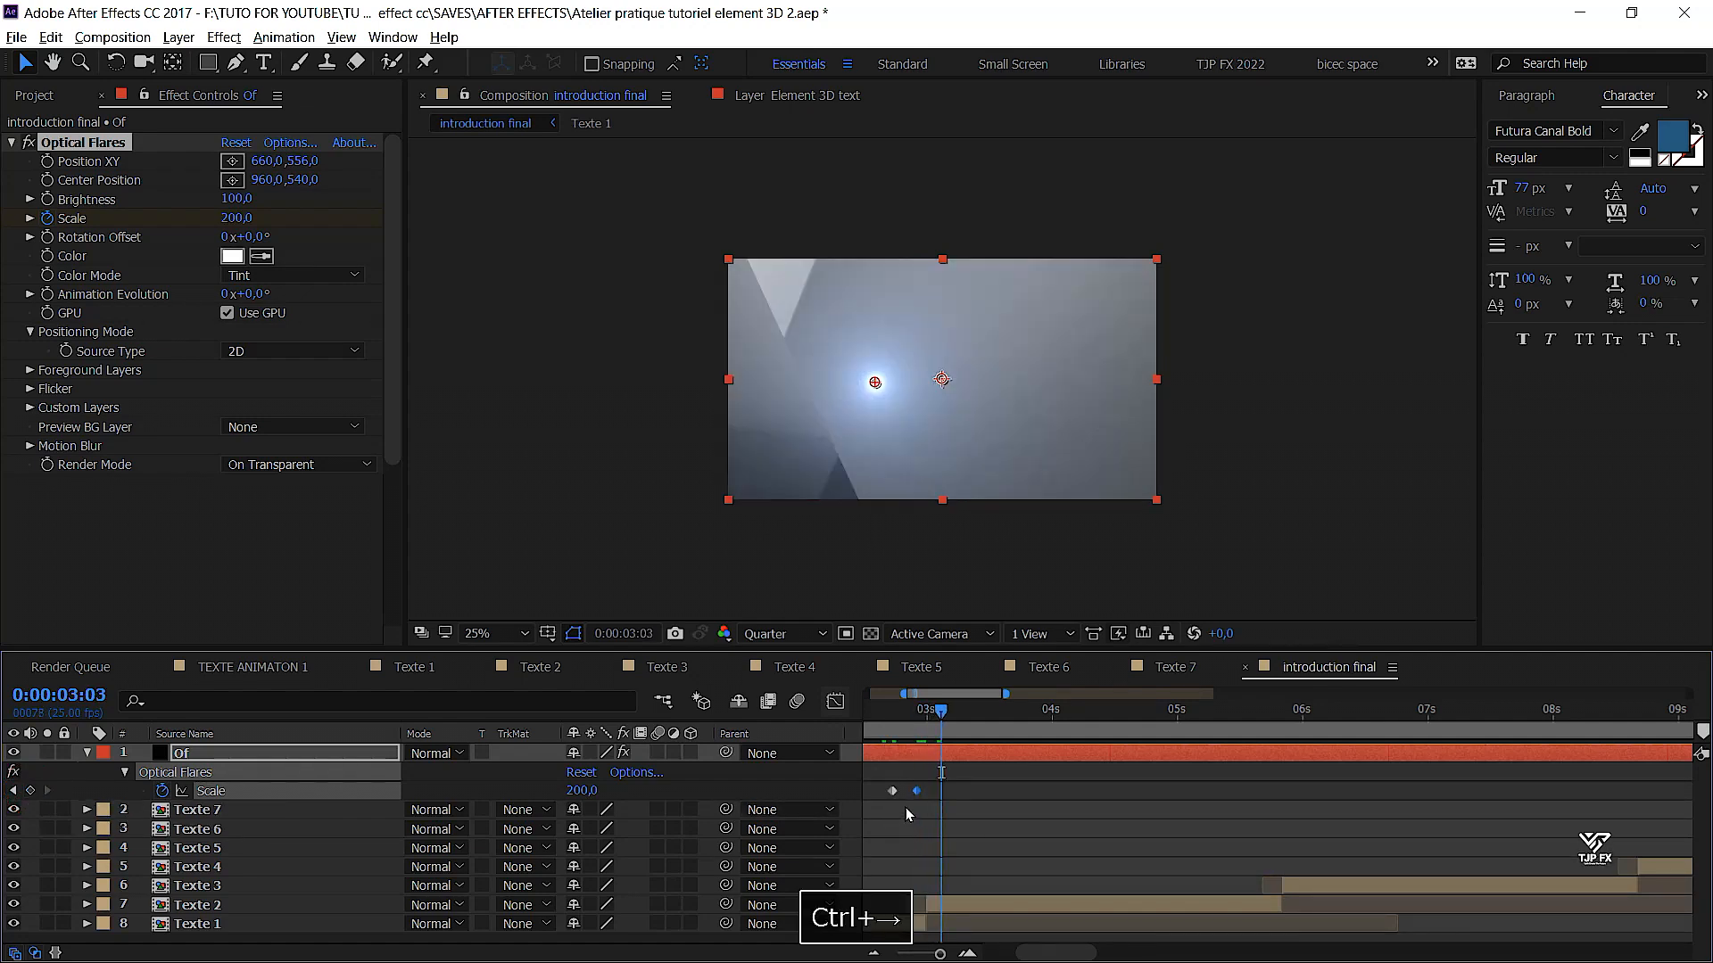
pyautogui.click(32, 791)
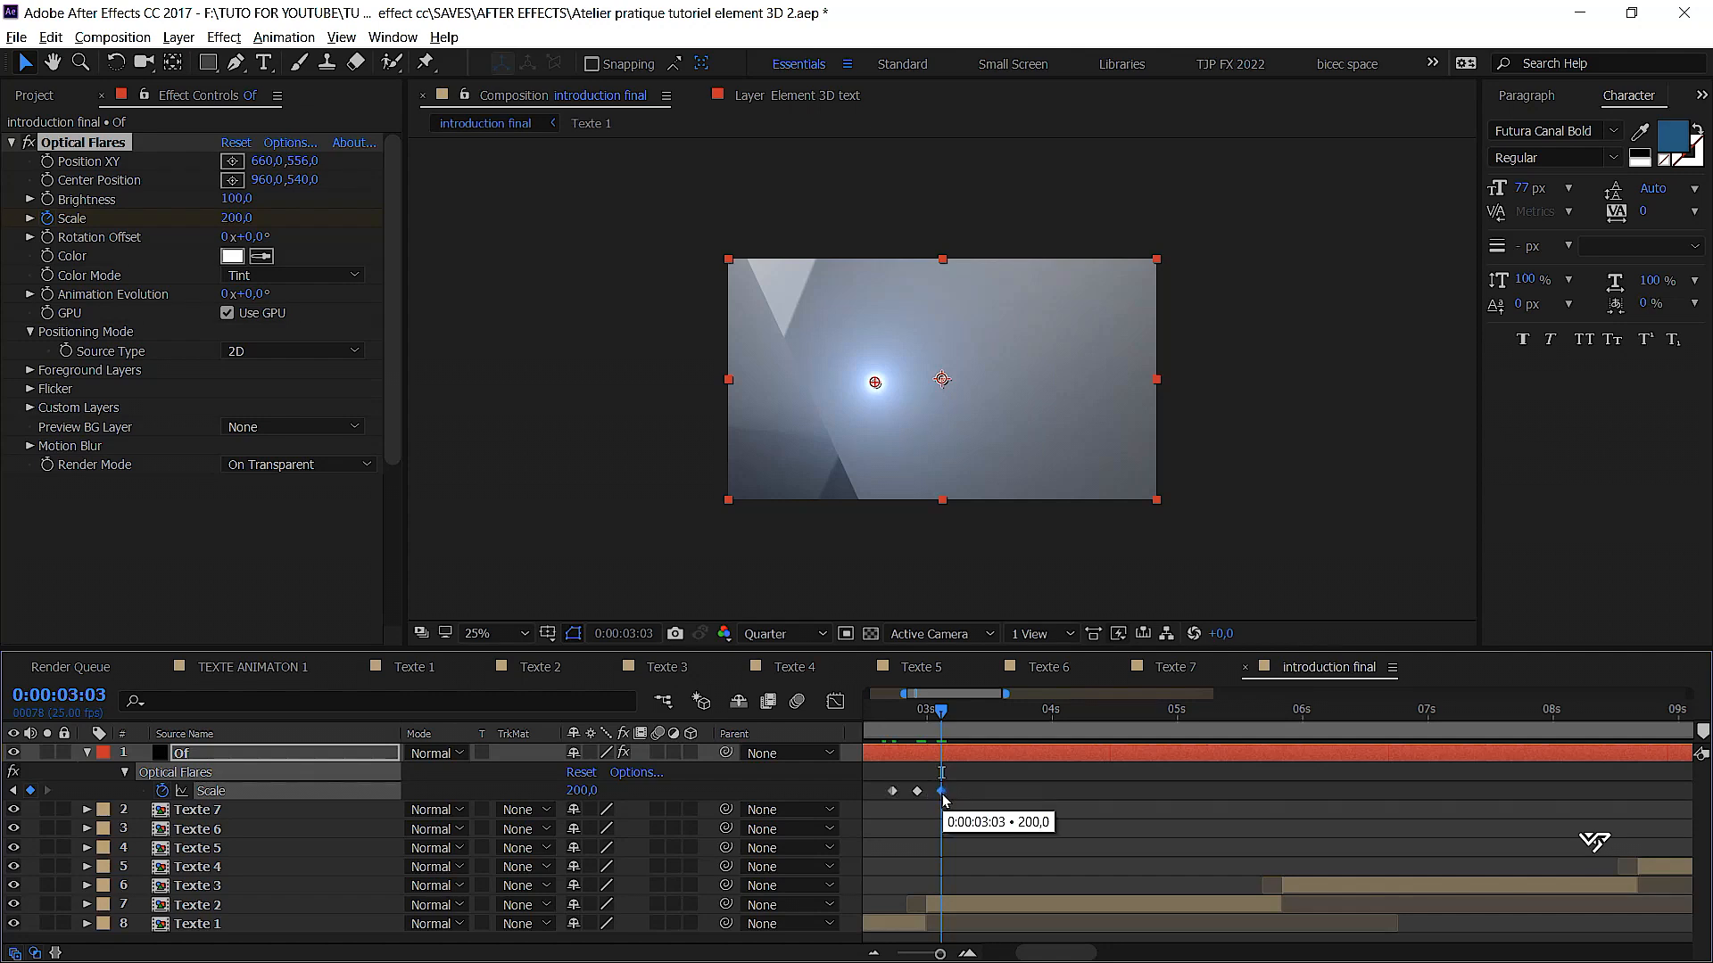
pyautogui.hotkey('ctrl', 's')
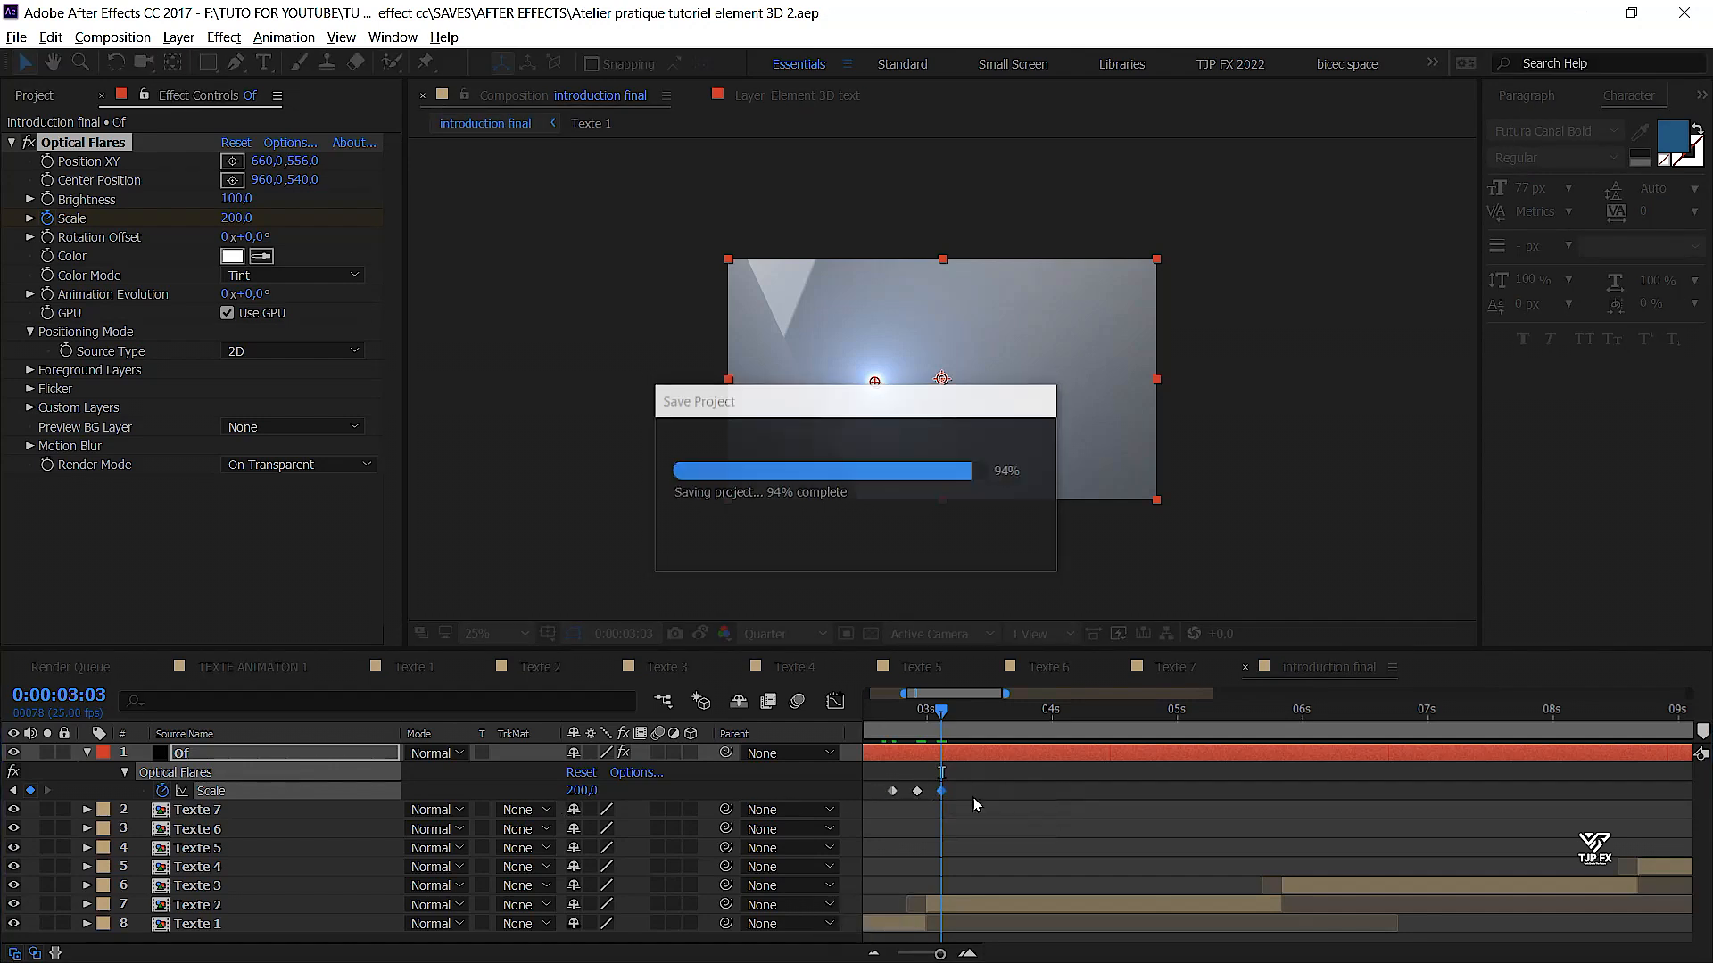
# Set the flare's Scale to 0 at both the 0:00:03:03 and 0:00:02:18 keyframes
pyautogui.click(580, 790)
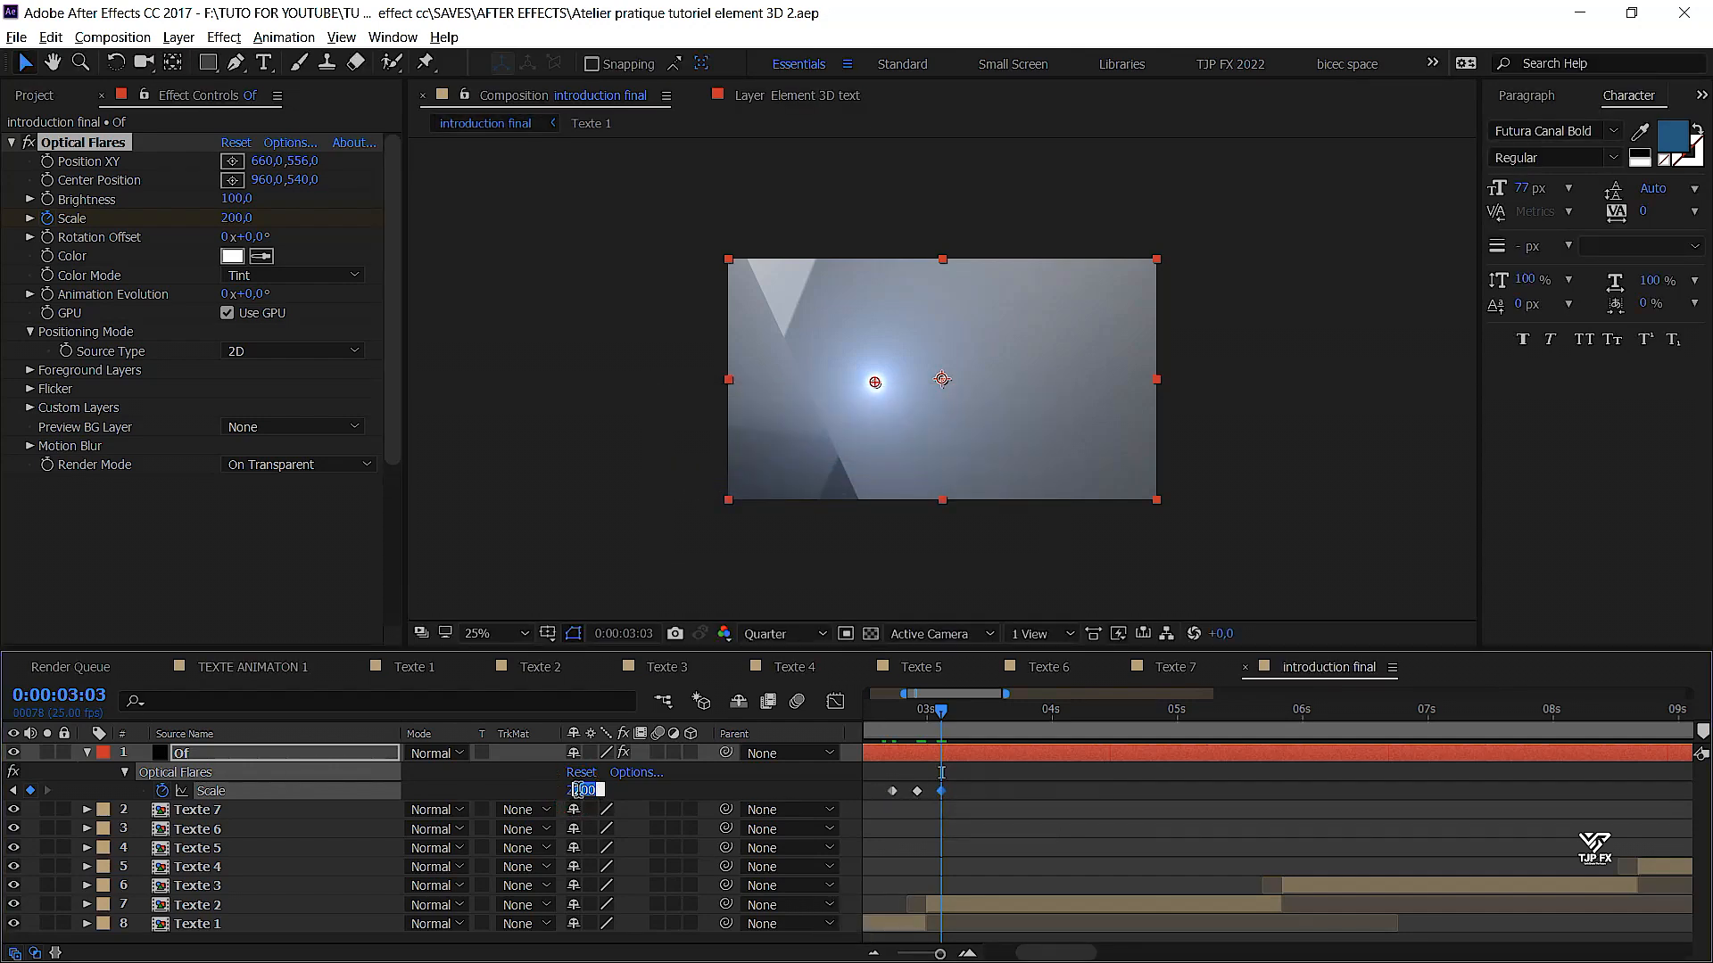
pyautogui.write('0')
pyautogui.press('Return')
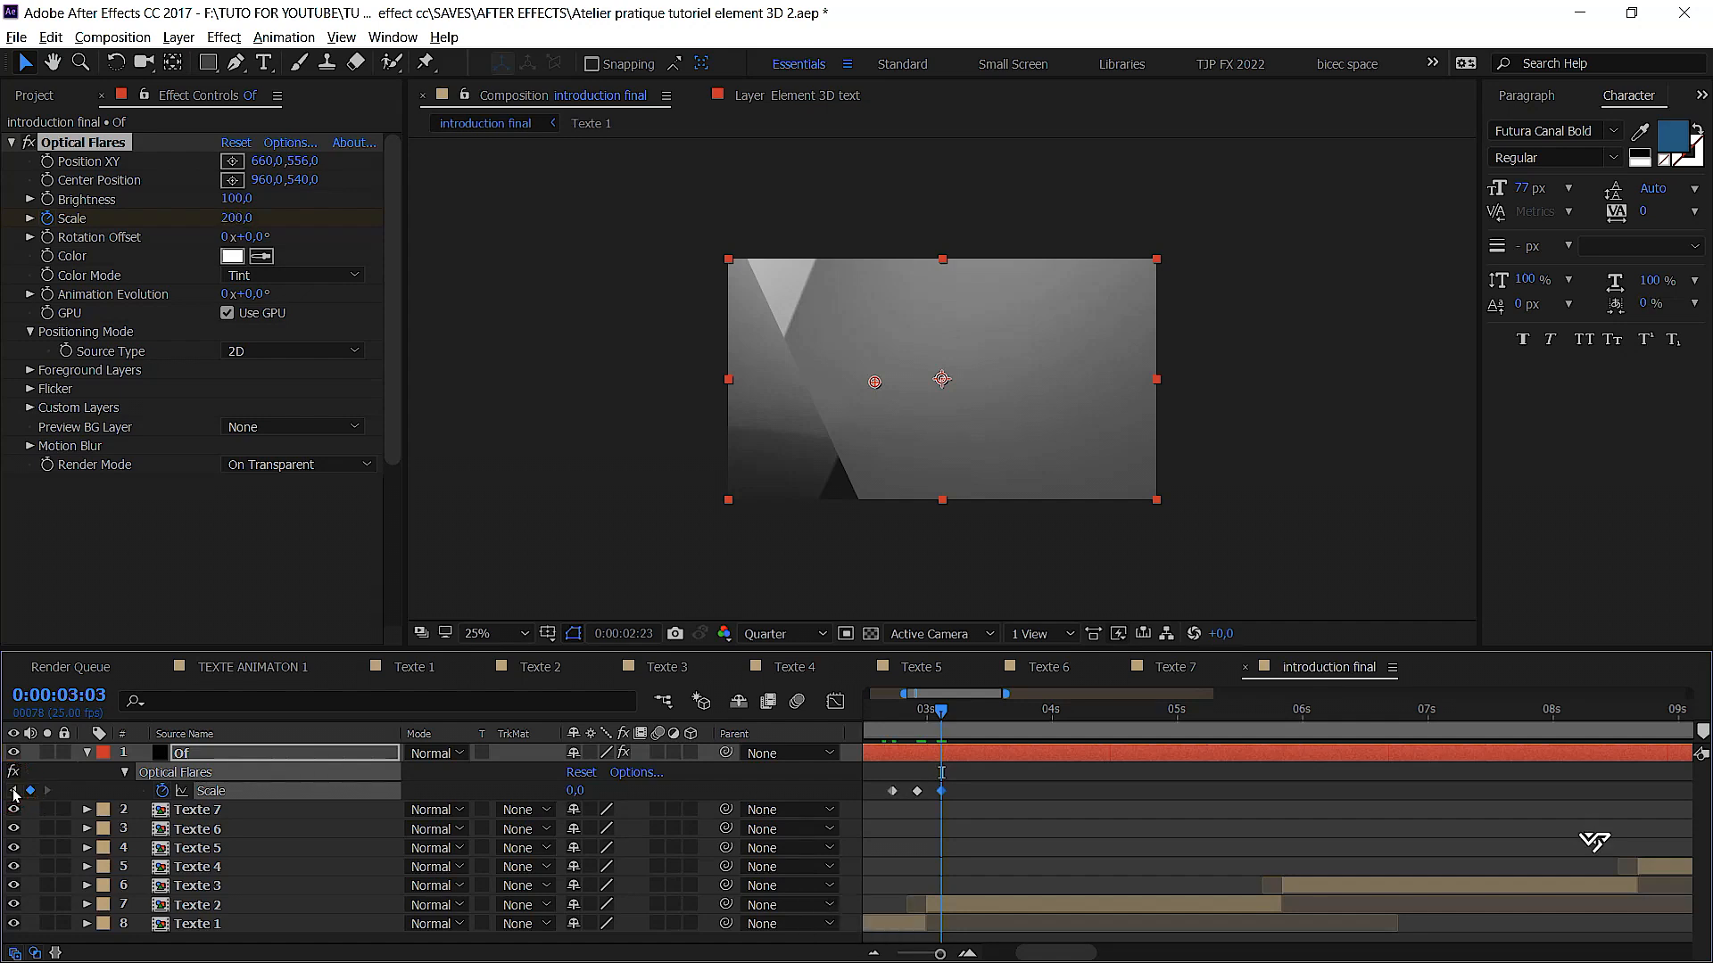
pyautogui.click(13, 790)
pyautogui.click(13, 790)
pyautogui.click(581, 790)
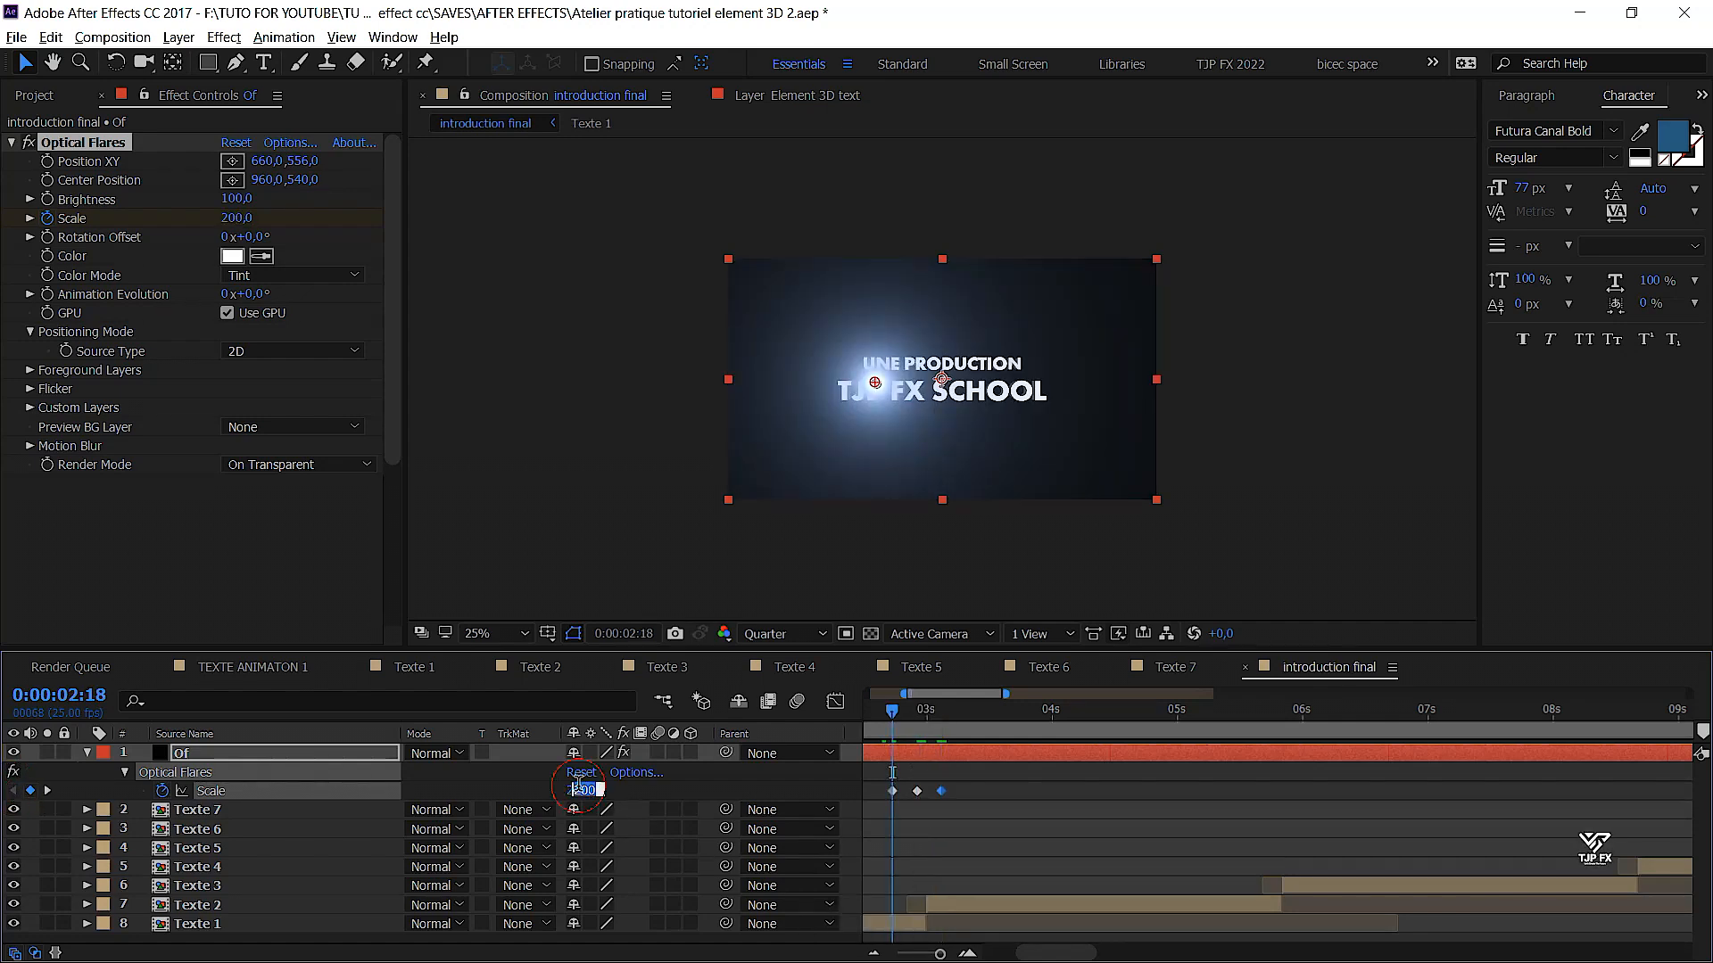
pyautogui.write('0')
pyautogui.press('Return')
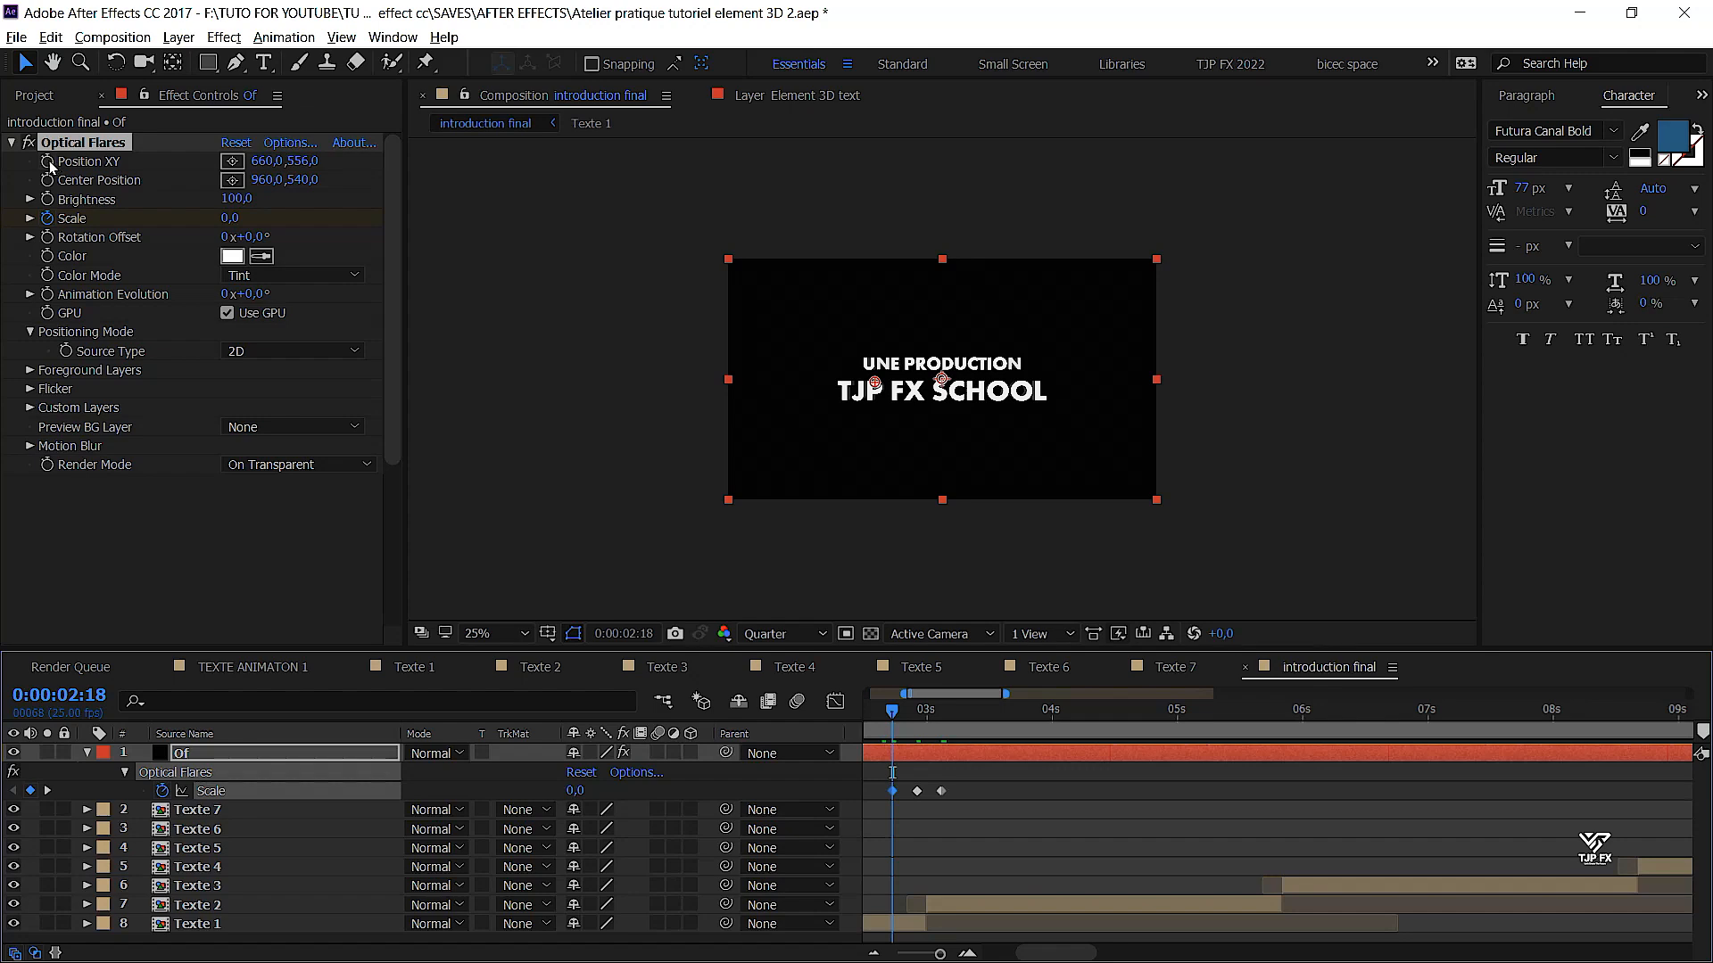
# Keyframe the flare's Position XY at 0:00:02:18, set it to 1144, 556 at 0:00:03:03, and preview the sweep
pyautogui.click(48, 161)
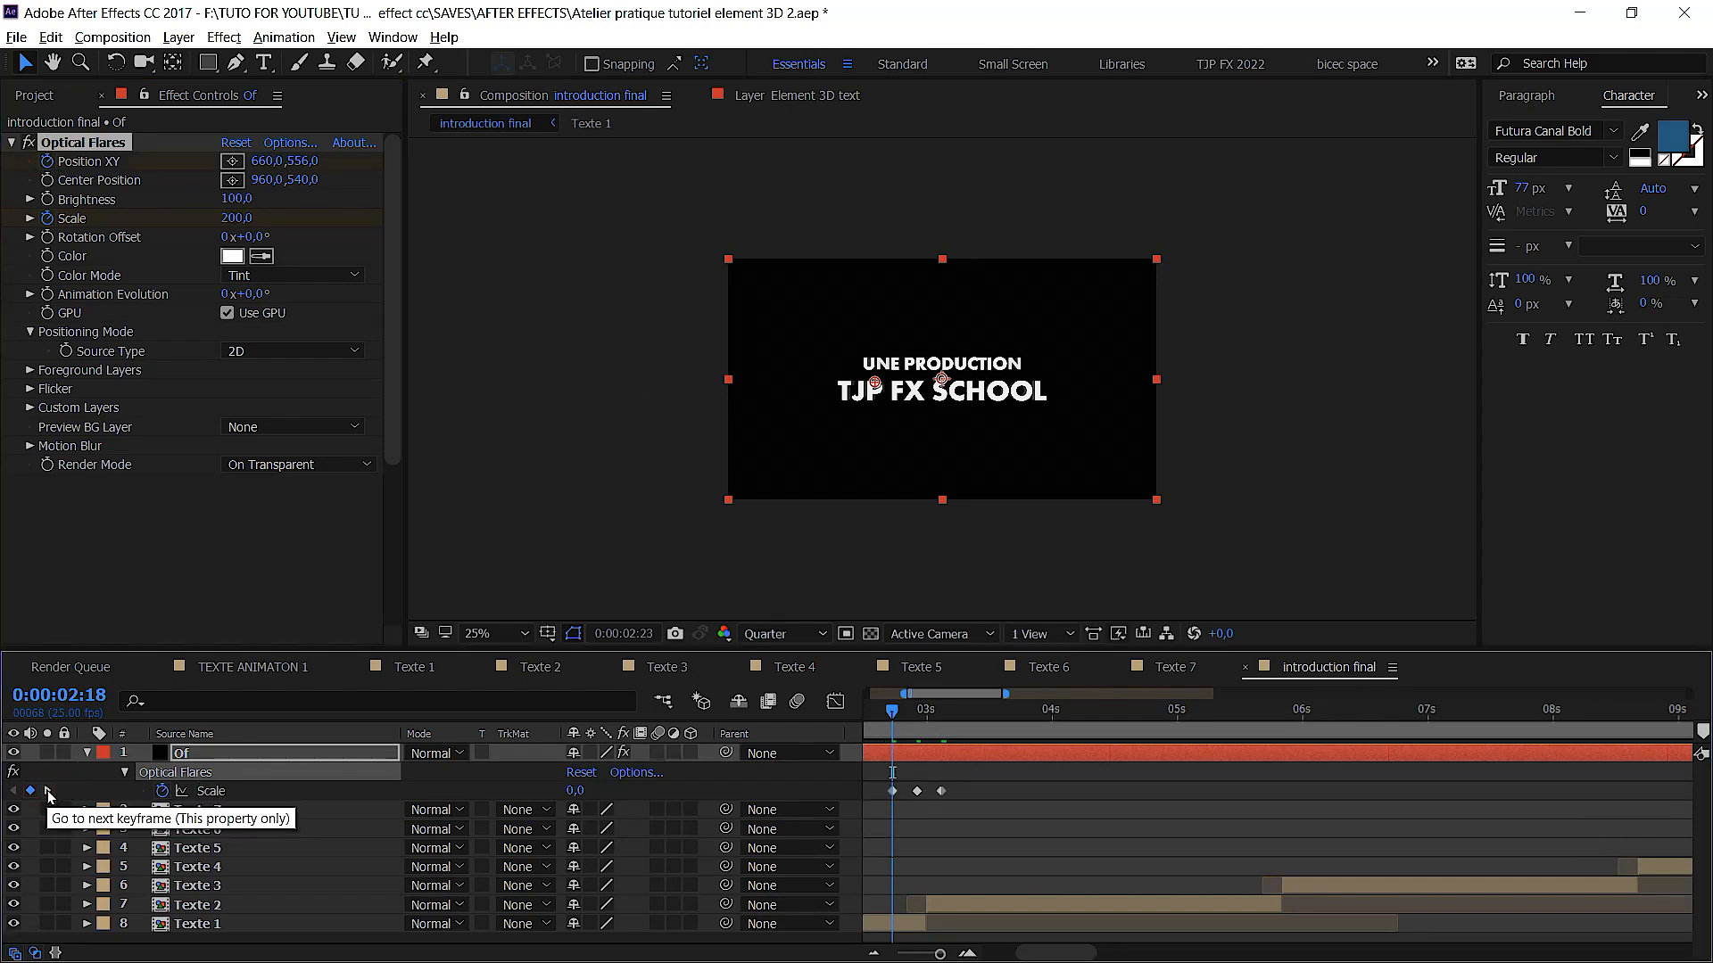
pyautogui.click(48, 792)
pyautogui.click(48, 791)
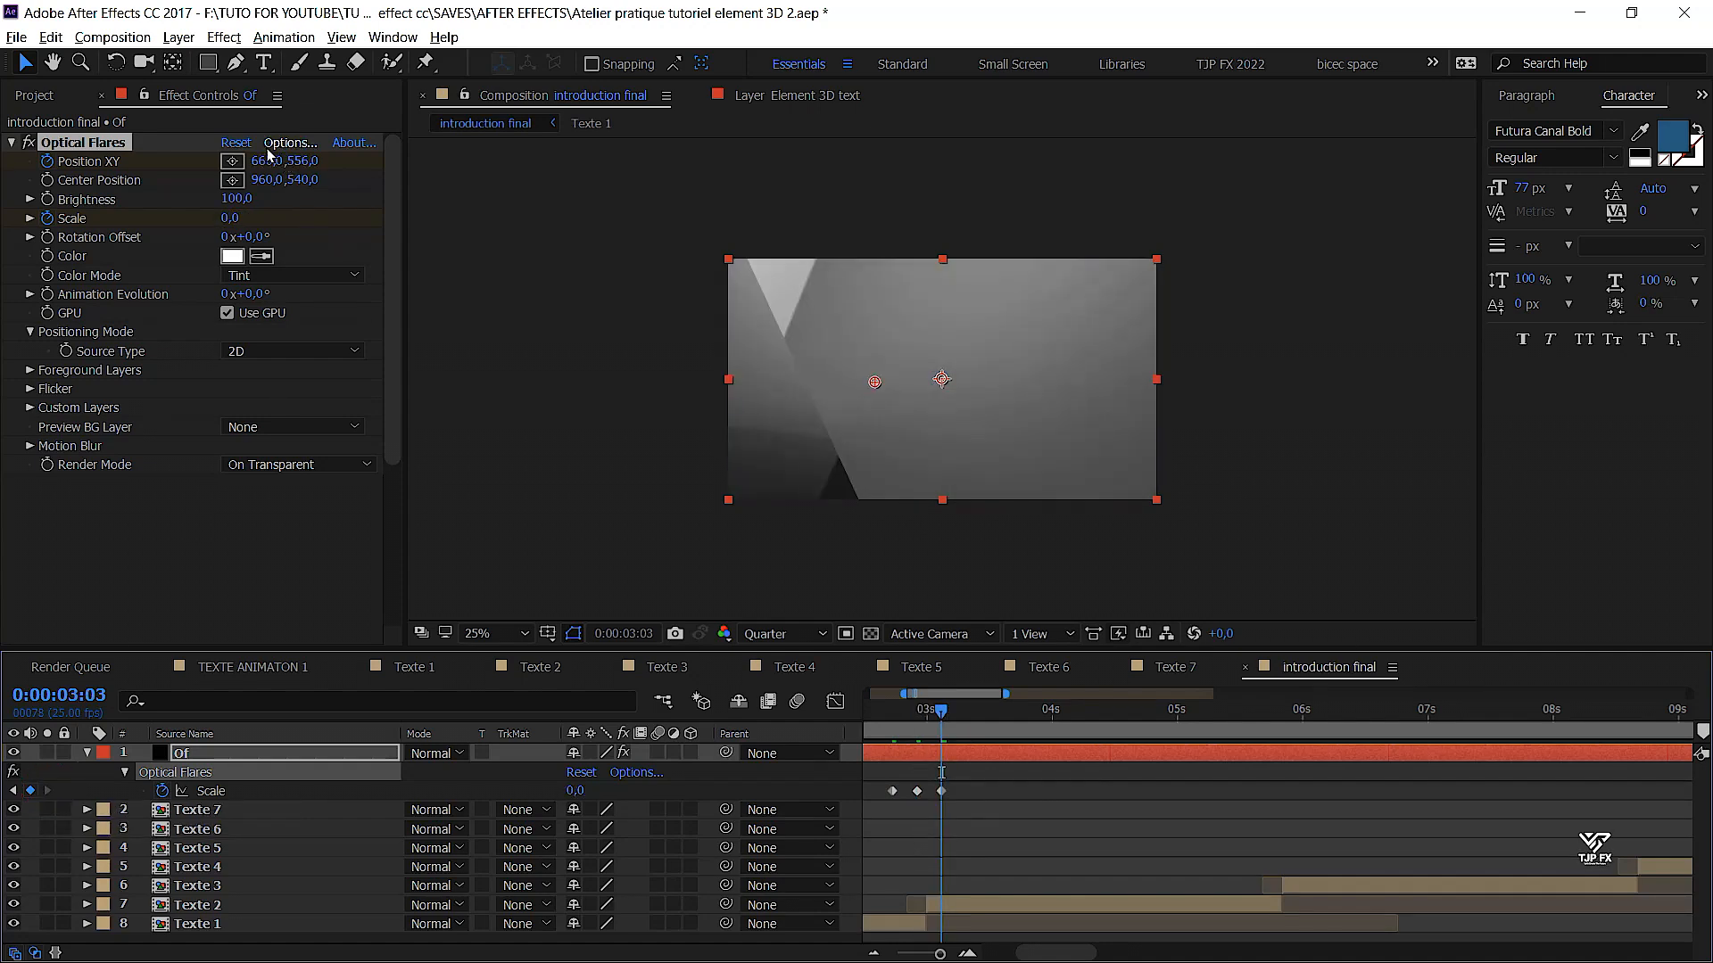
pyautogui.moveTo(265, 165); pyautogui.dragTo(347, 160)
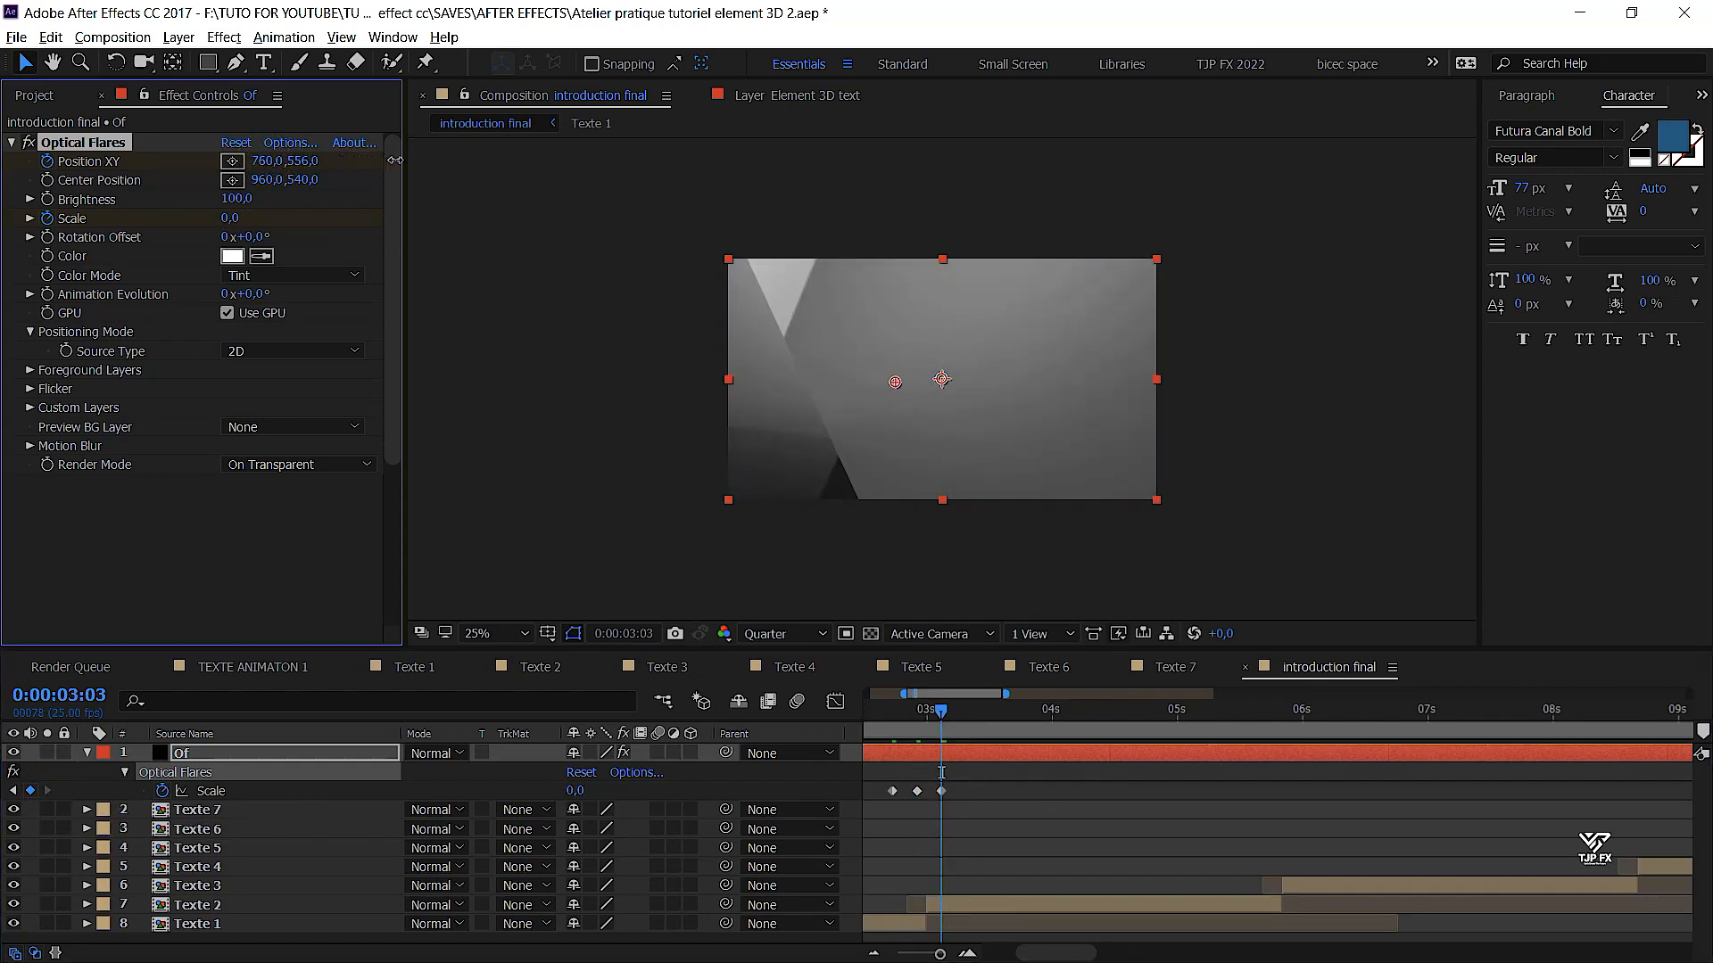
pyautogui.moveTo(549, 168); pyautogui.dragTo(808, 166)
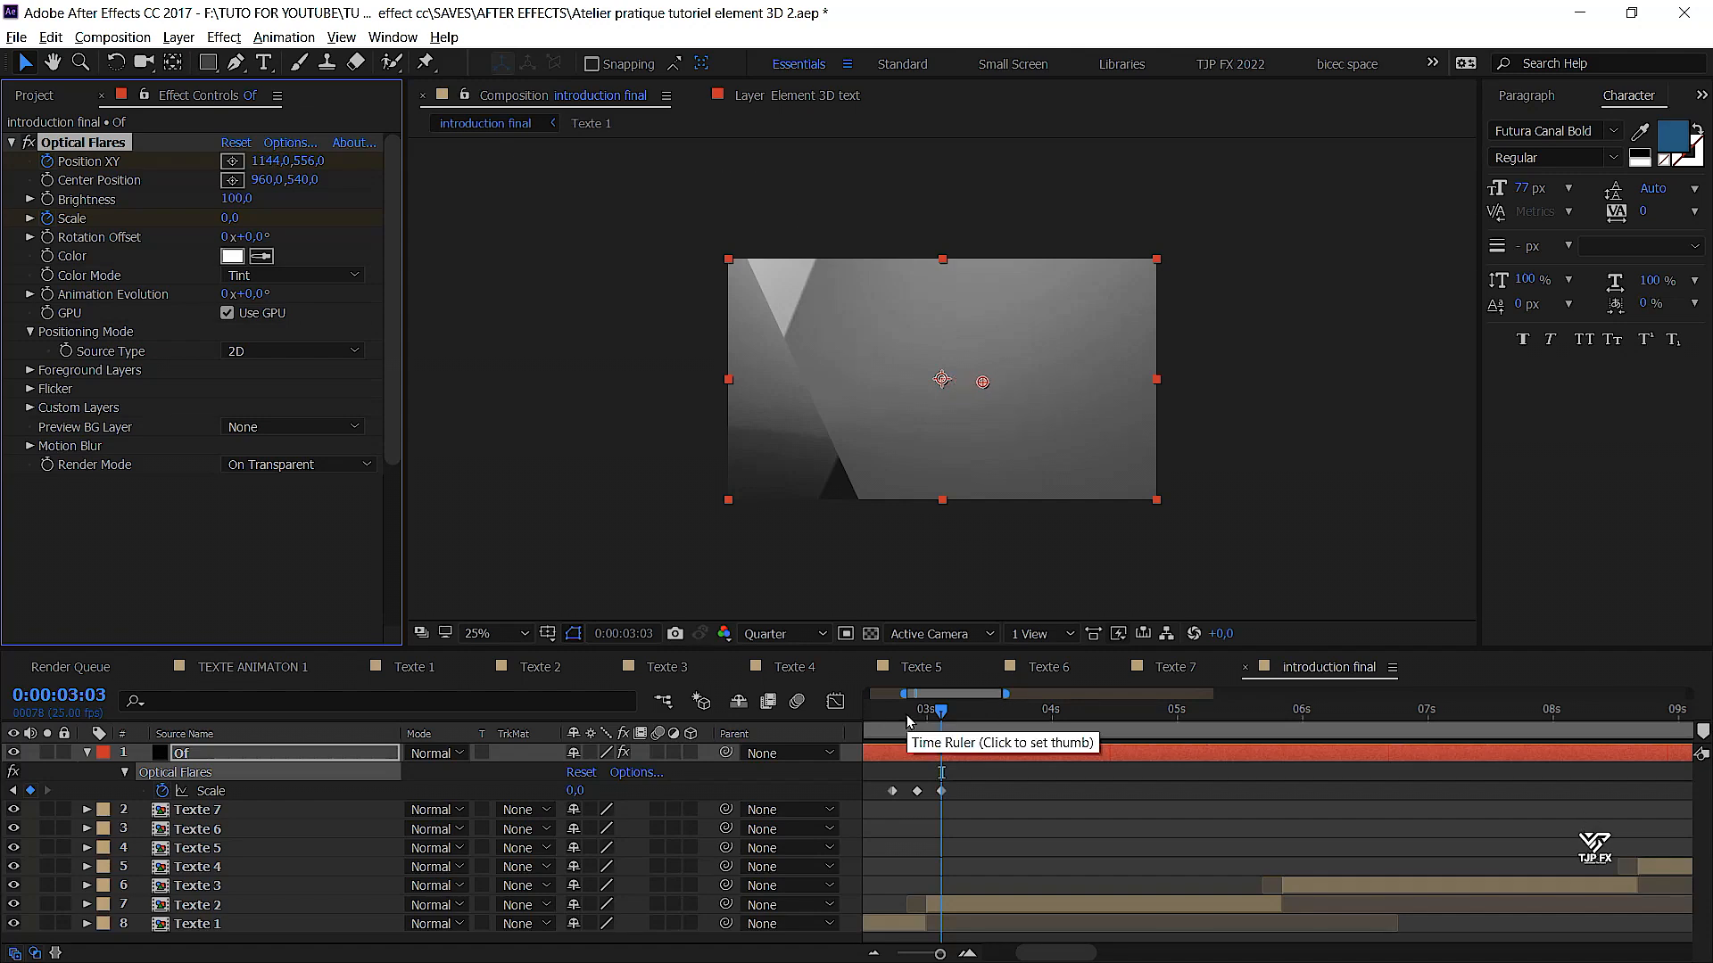
pyautogui.moveTo(906, 715); pyautogui.dragTo(890, 719)
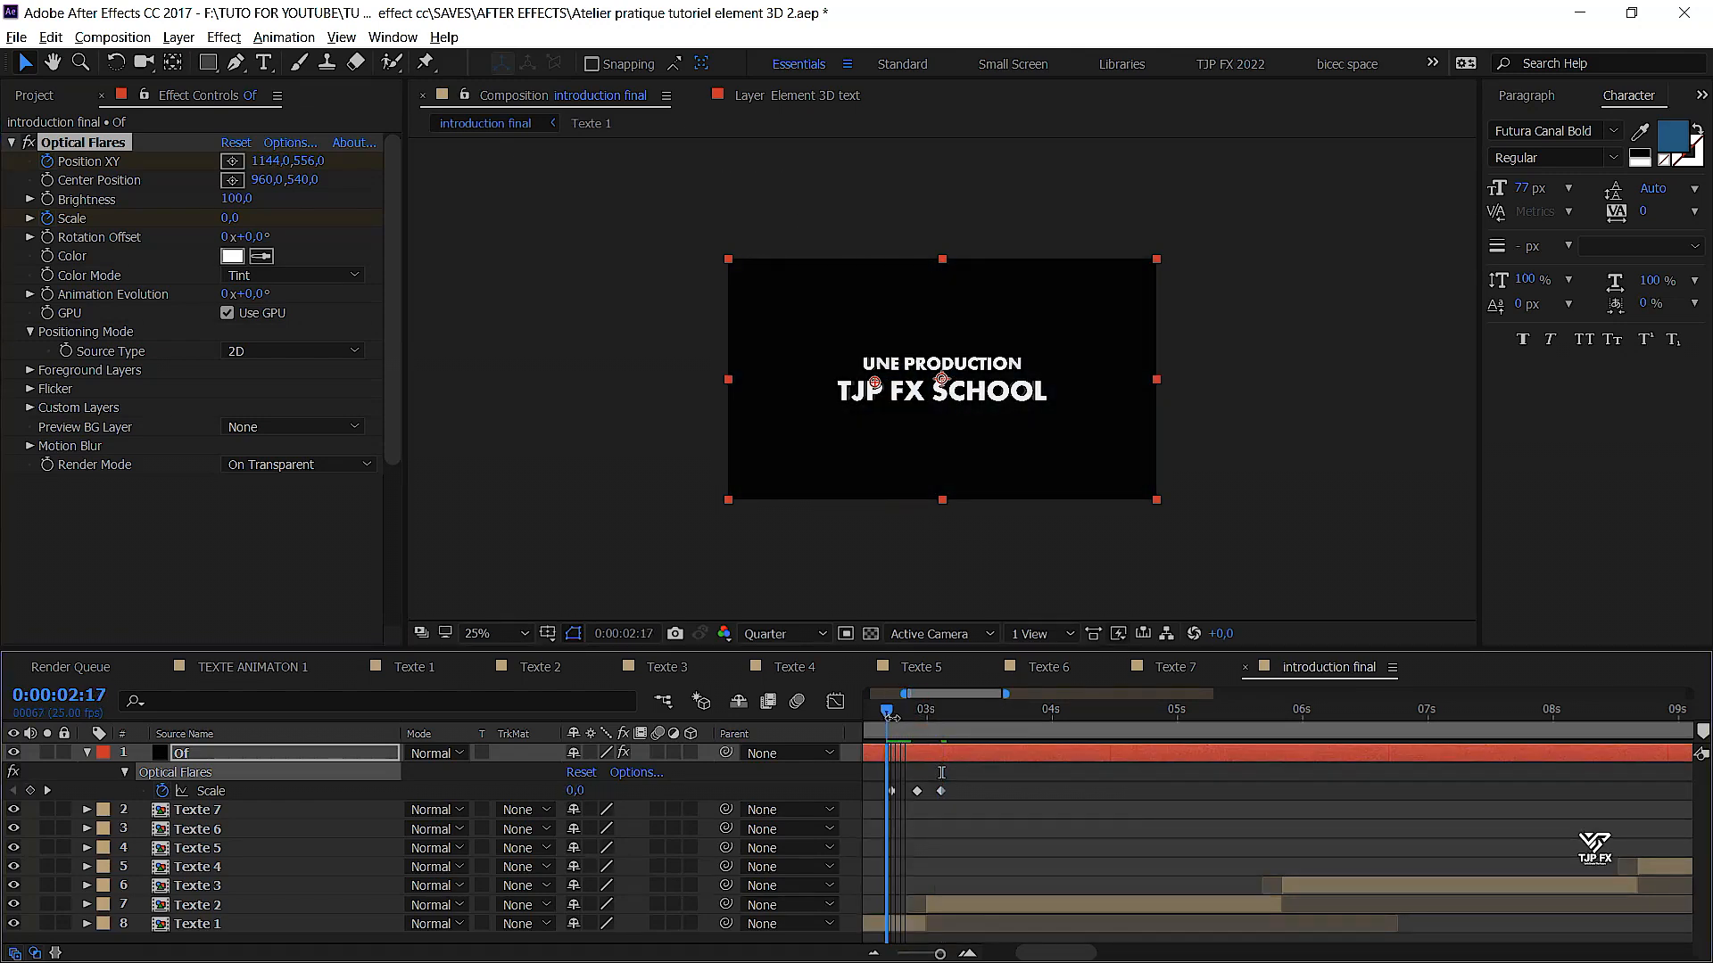
pyautogui.press('space')
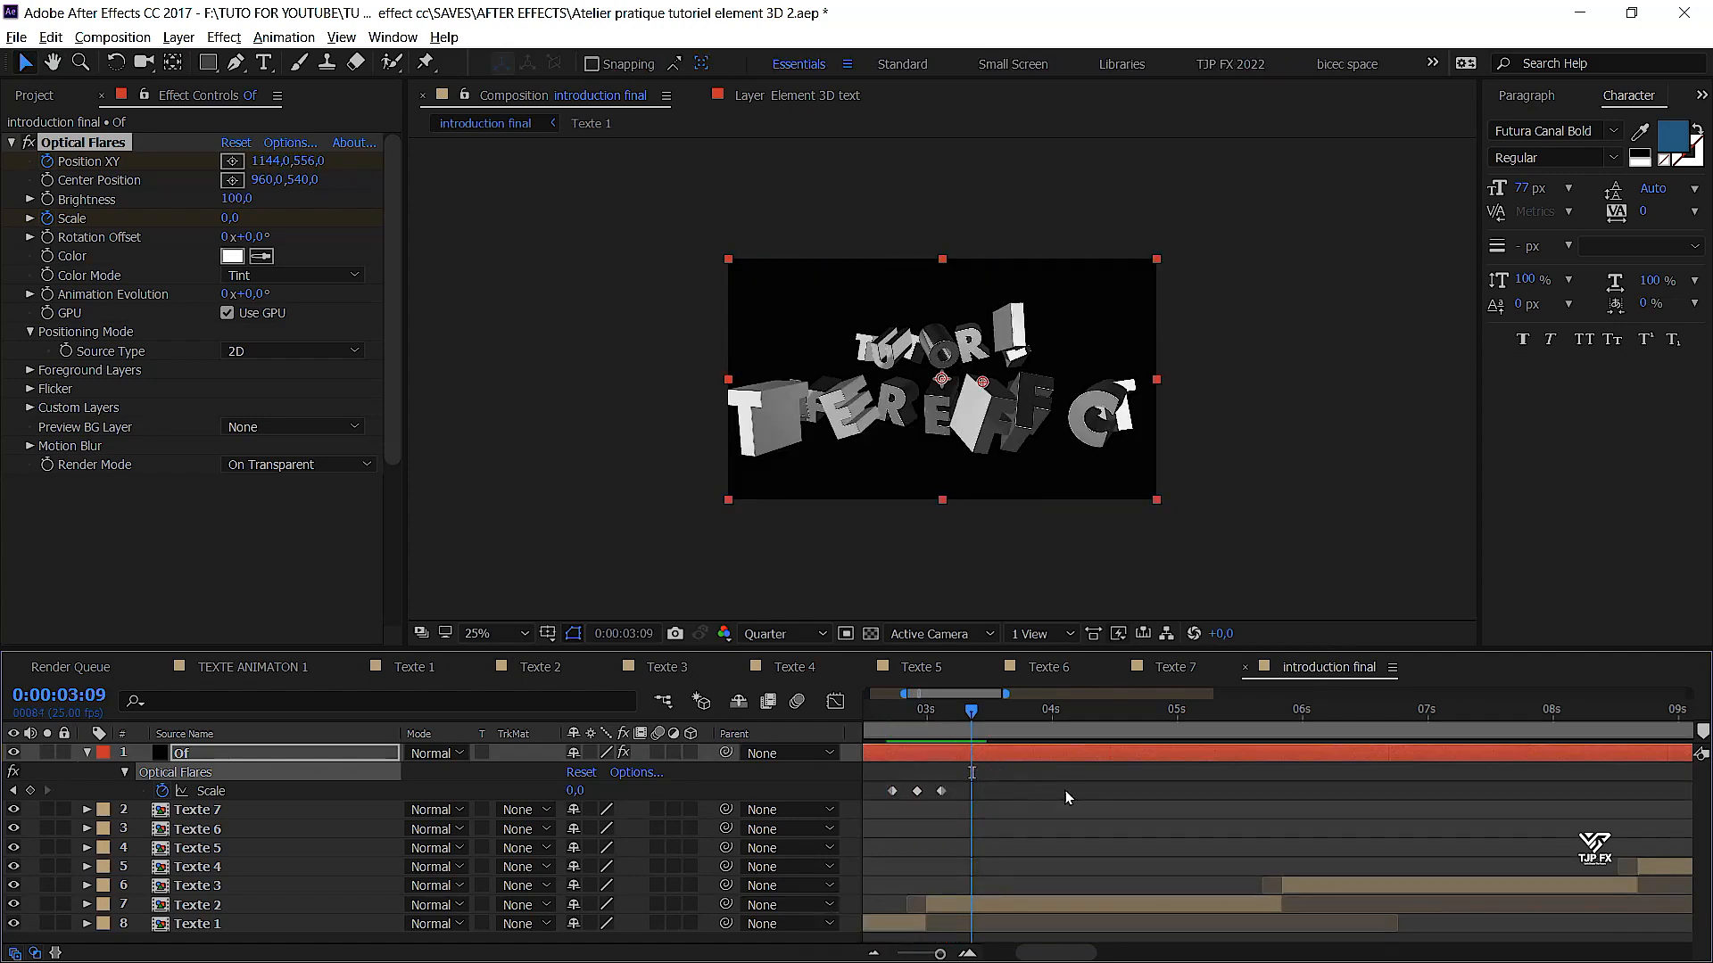
# Trim both ends of the Of layer to a short clip around its Scale keyframes, ending at 0:00:03:09
pyautogui.scroll(-5, 1064, 790)
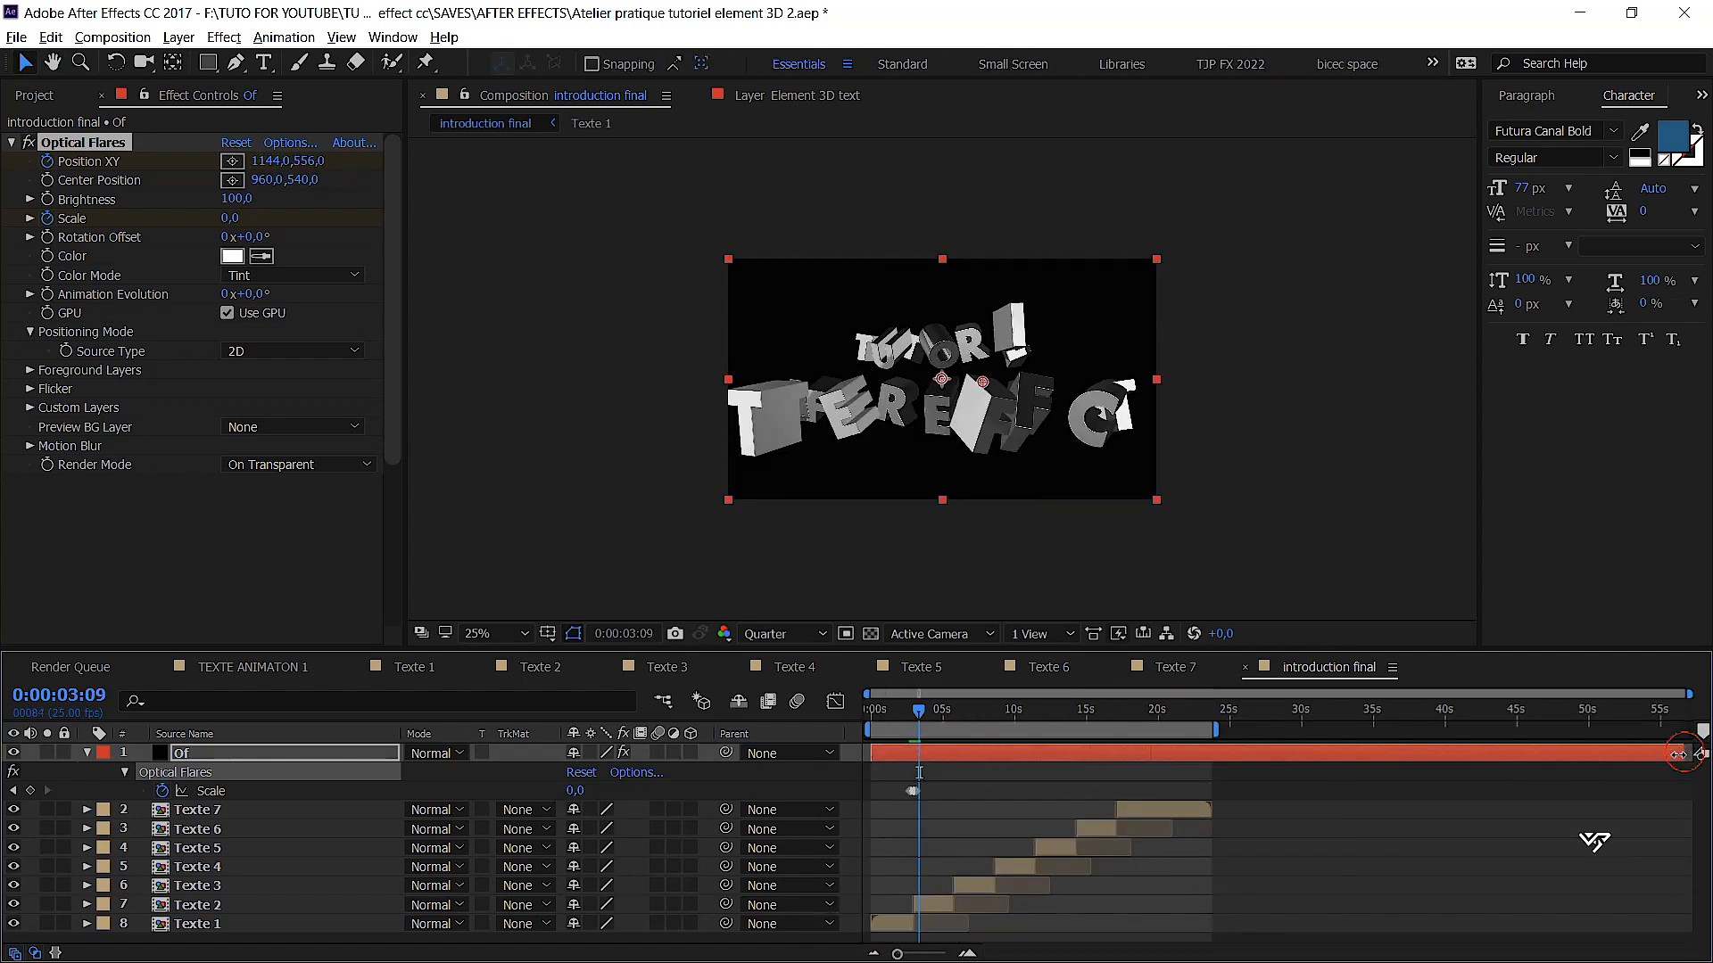
pyautogui.moveTo(1686, 752); pyautogui.dragTo(937, 801)
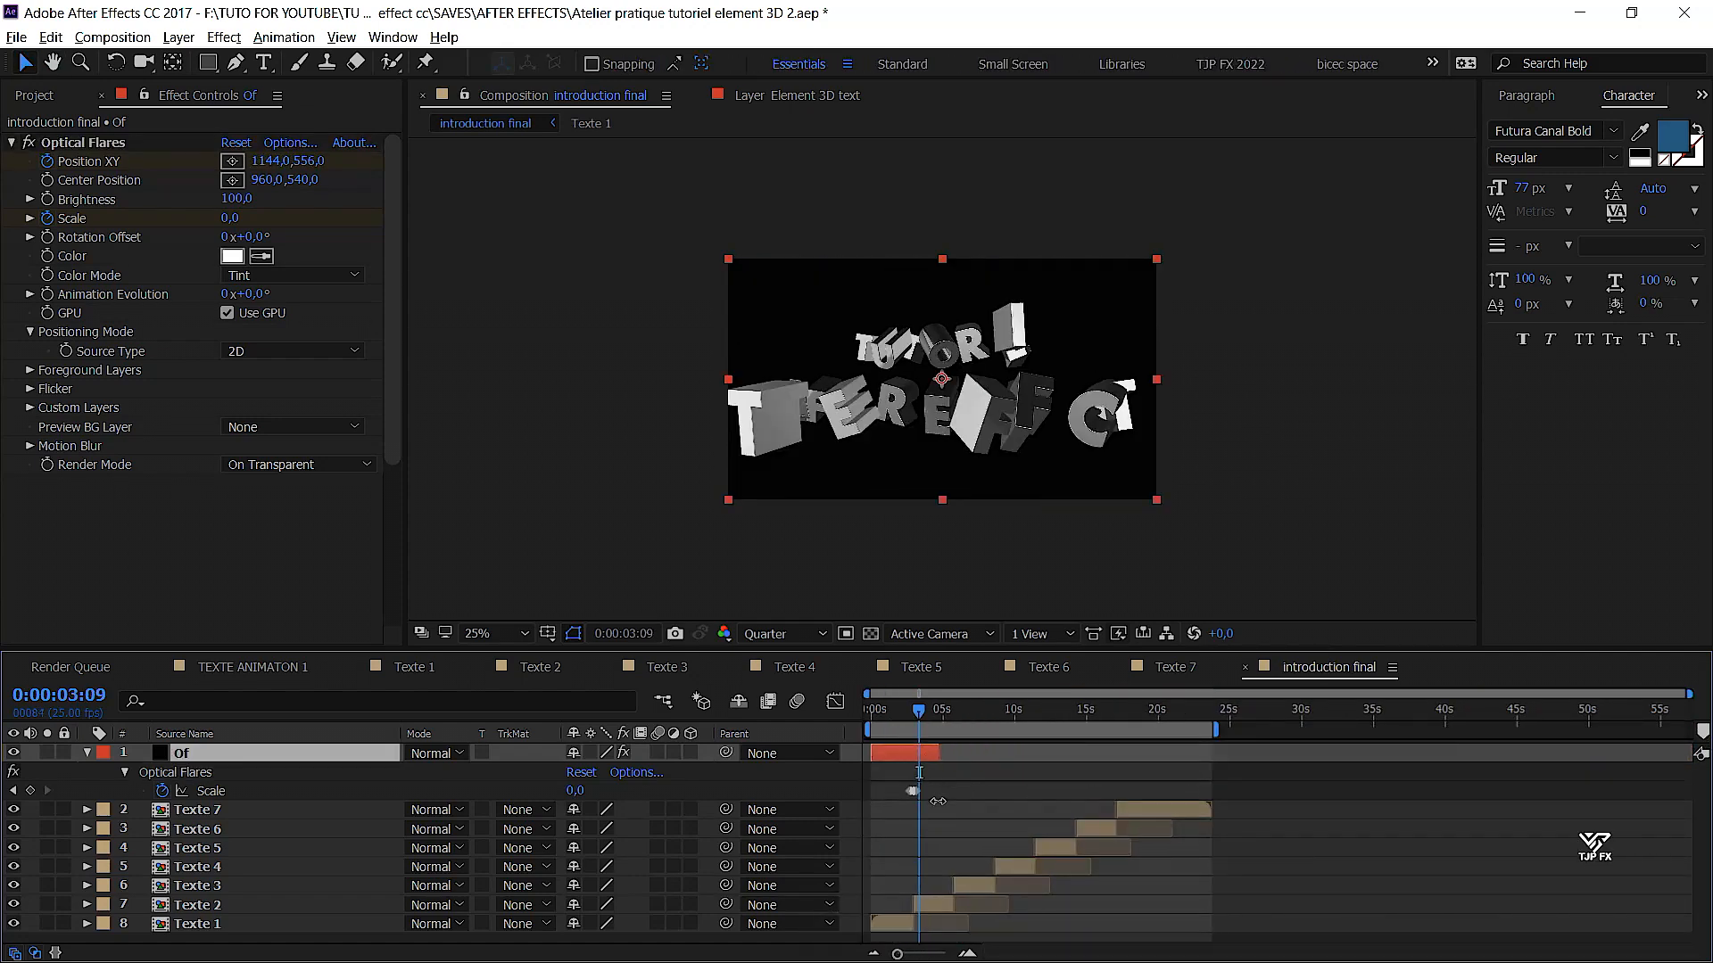
pyautogui.scroll(4, 998, 789)
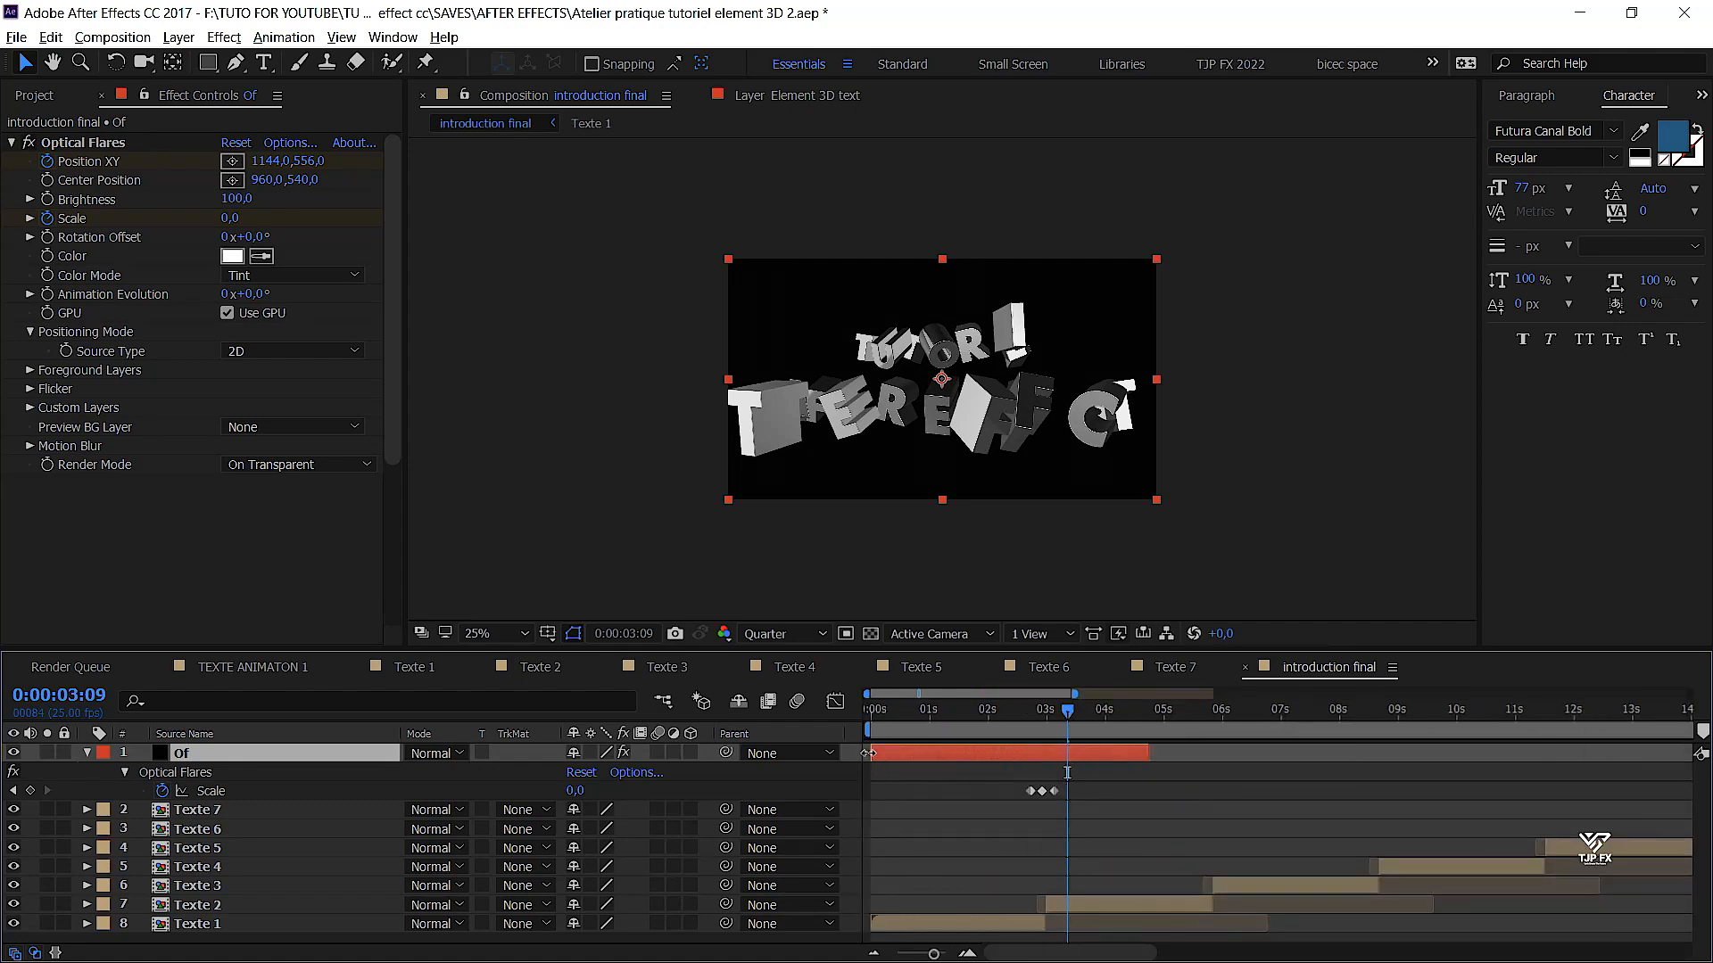
pyautogui.moveTo(870, 752); pyautogui.dragTo(1015, 754)
pyautogui.scroll(2, 1035, 791)
pyautogui.moveTo(1285, 753); pyautogui.dragTo(1123, 758)
pyautogui.scroll(2, 1124, 772)
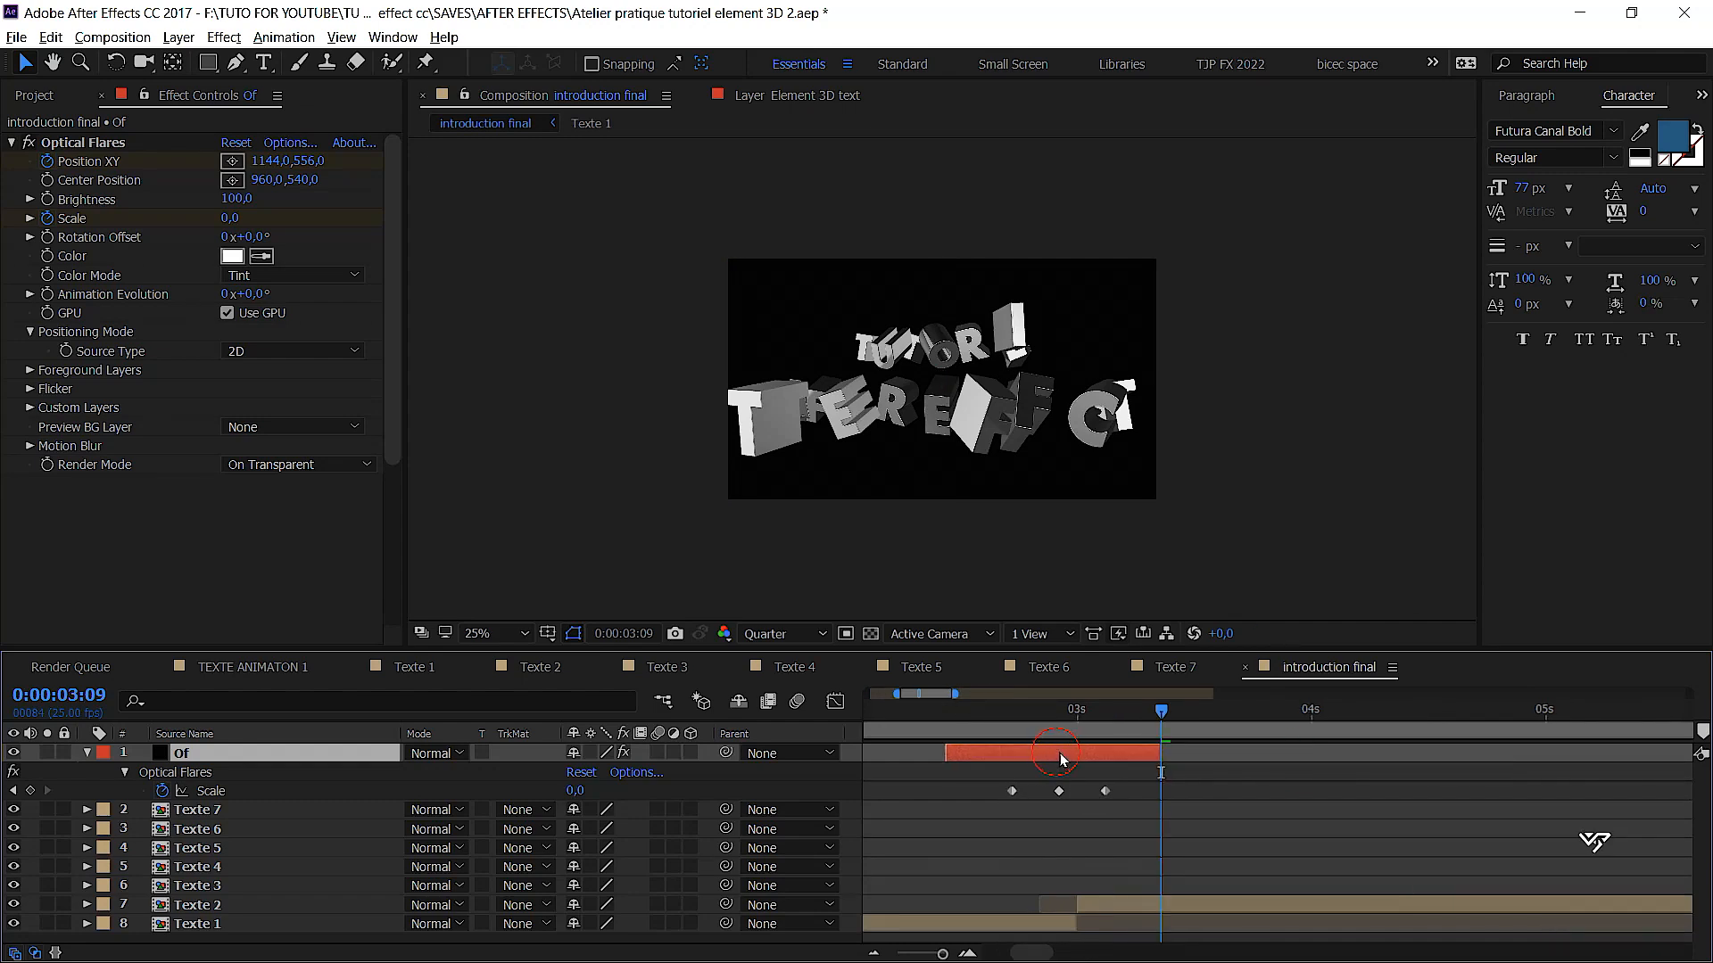
# Shift the Of layer slightly later, tighten its trim around the Scale keyframes, and save the project
pyautogui.hotkey('ctrl', 's')
pyautogui.moveTo(970, 752); pyautogui.dragTo(988, 751)
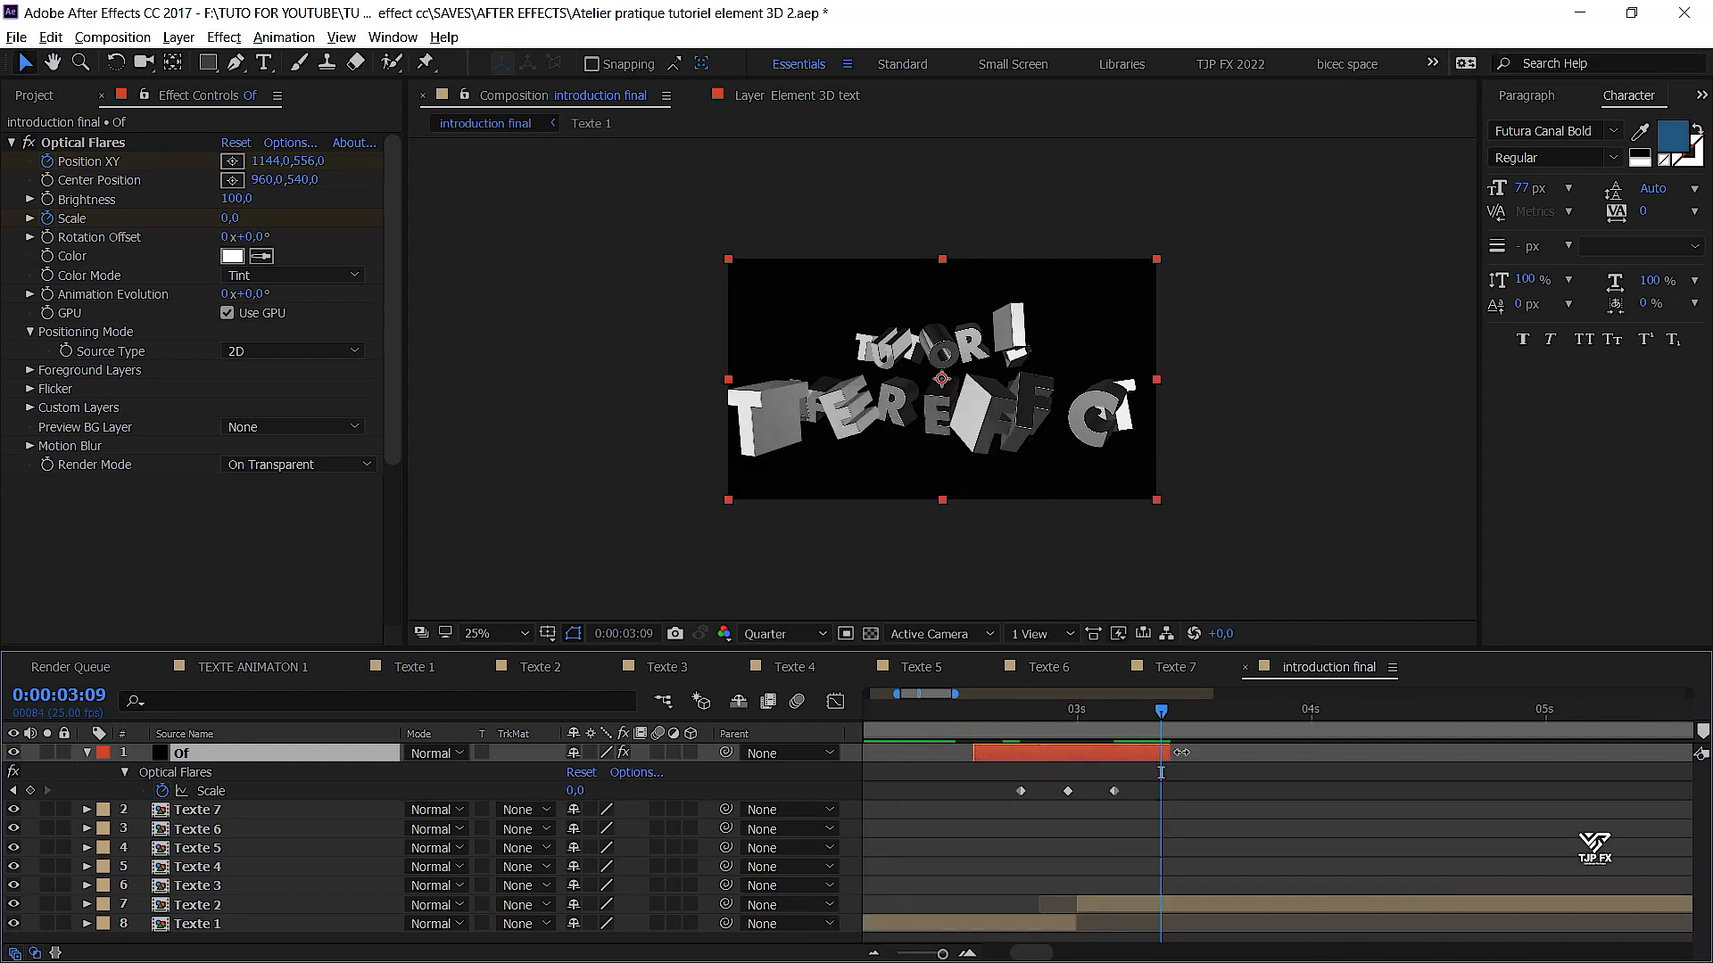
pyautogui.hotkey('ctrl', 's')
# Apply Easy Ease to all three Scale keyframes of the Of layer
pyautogui.moveTo(1192, 785); pyautogui.dragTo(991, 800)
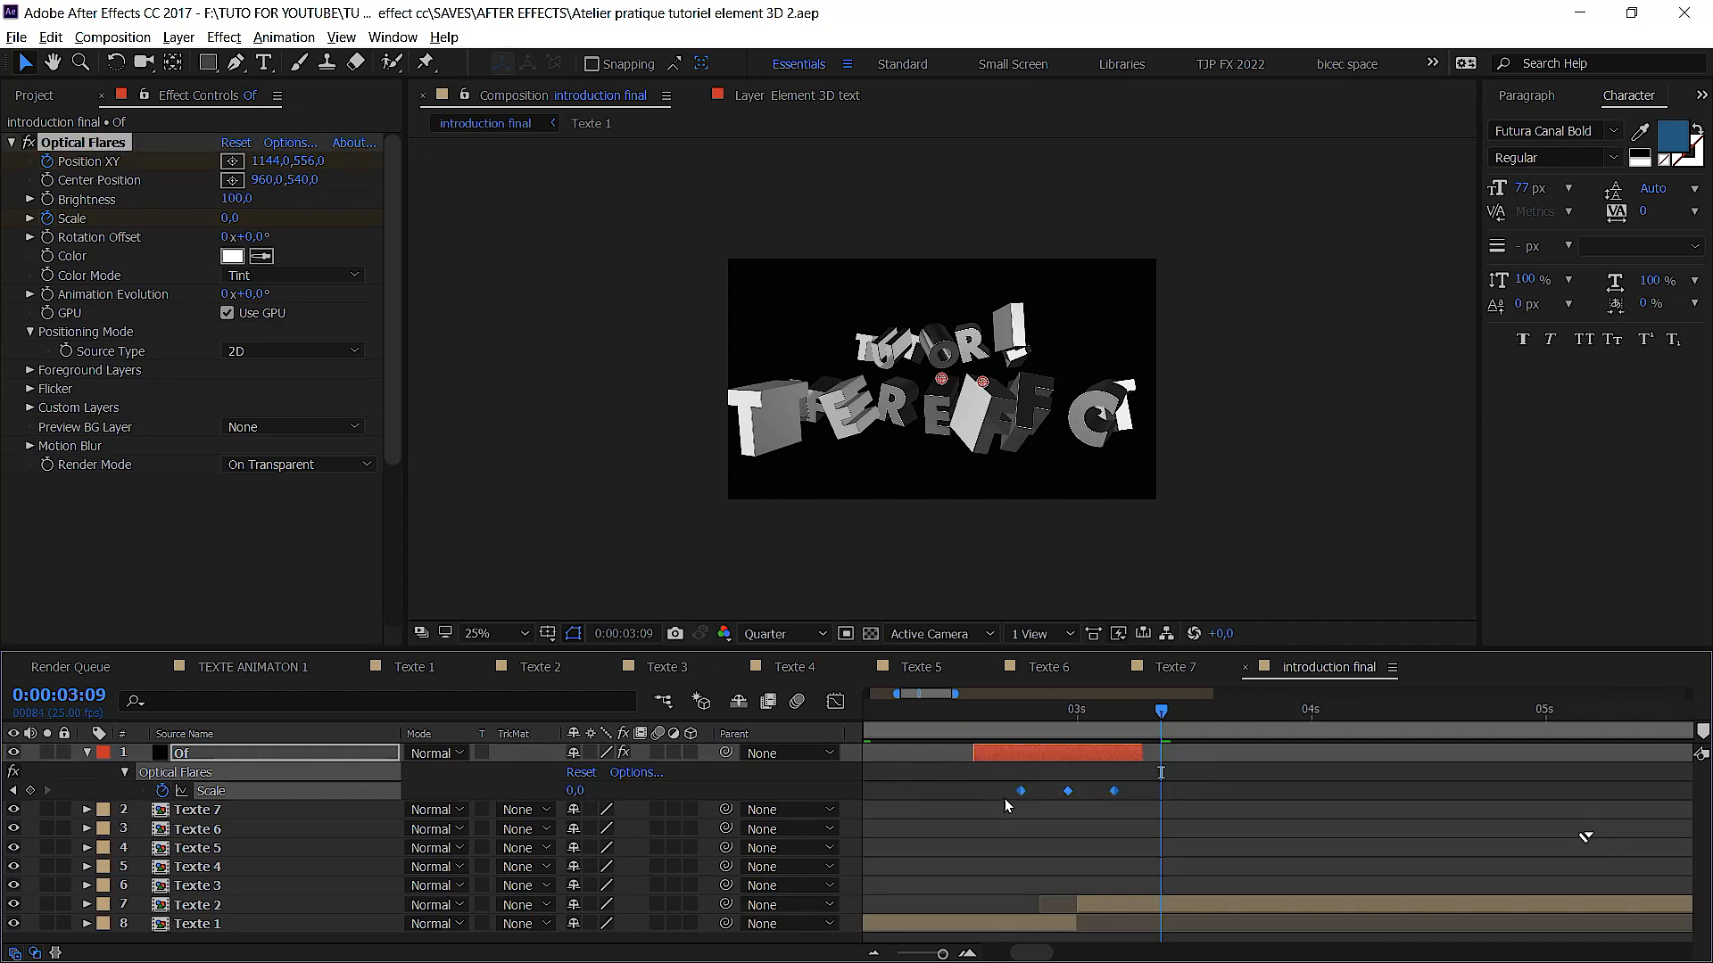
pyautogui.rightClick(1114, 789)
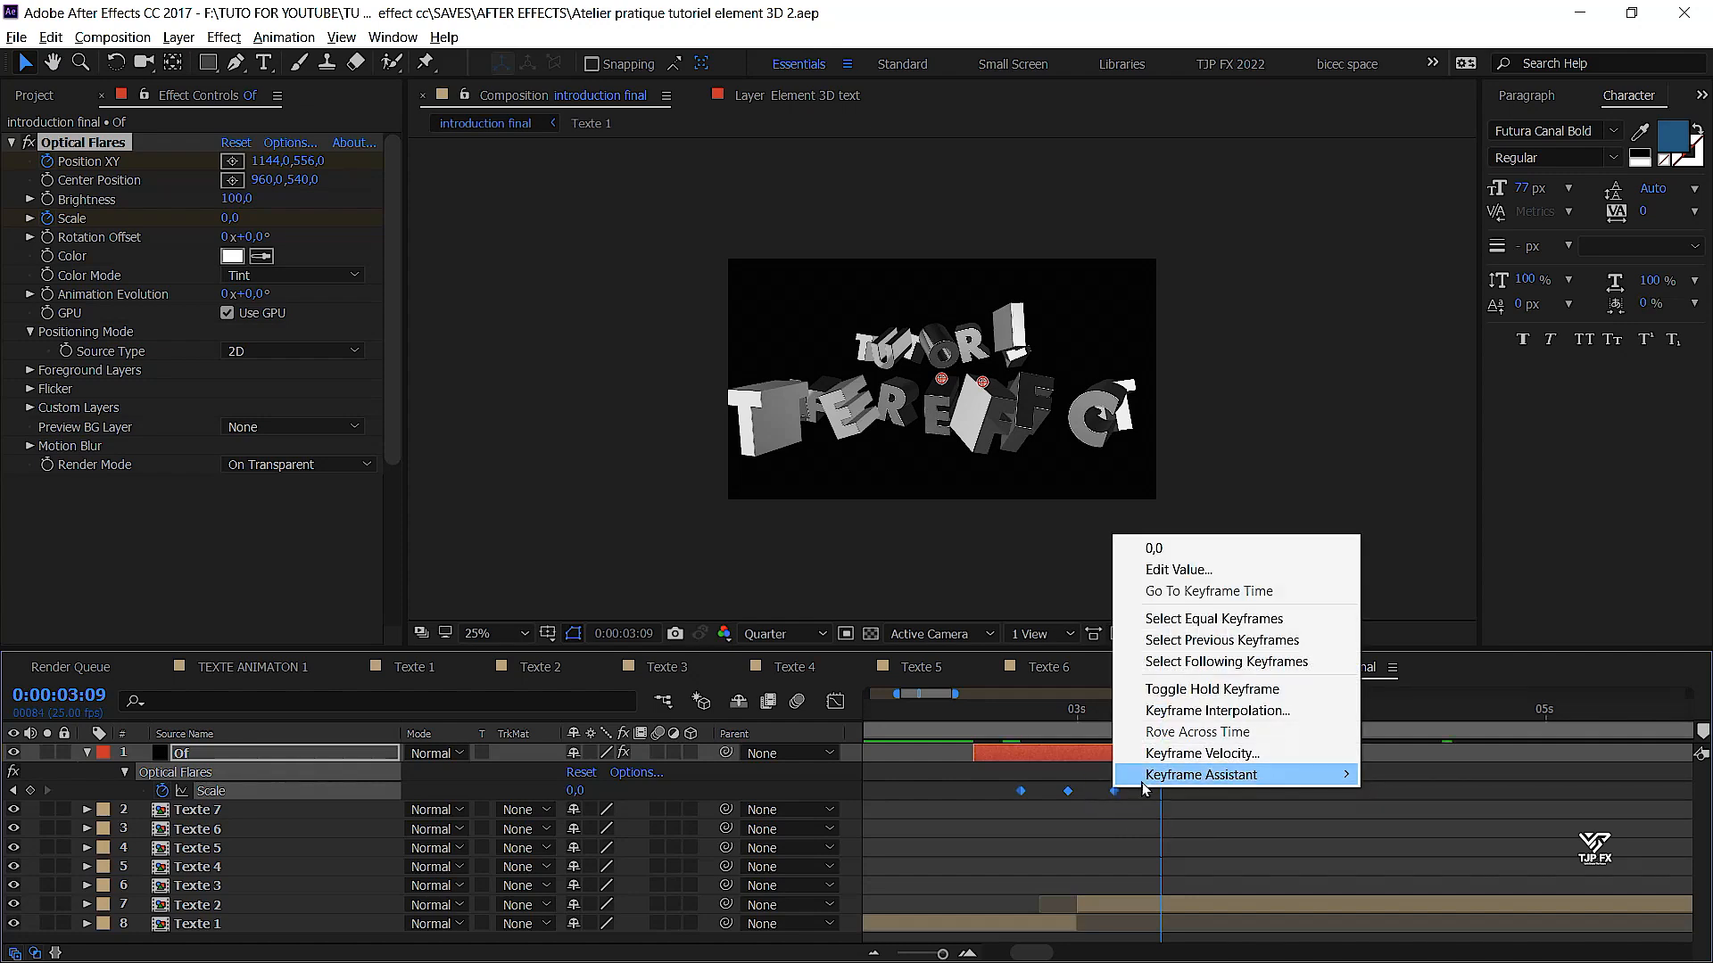
pyautogui.moveTo(1191, 781)
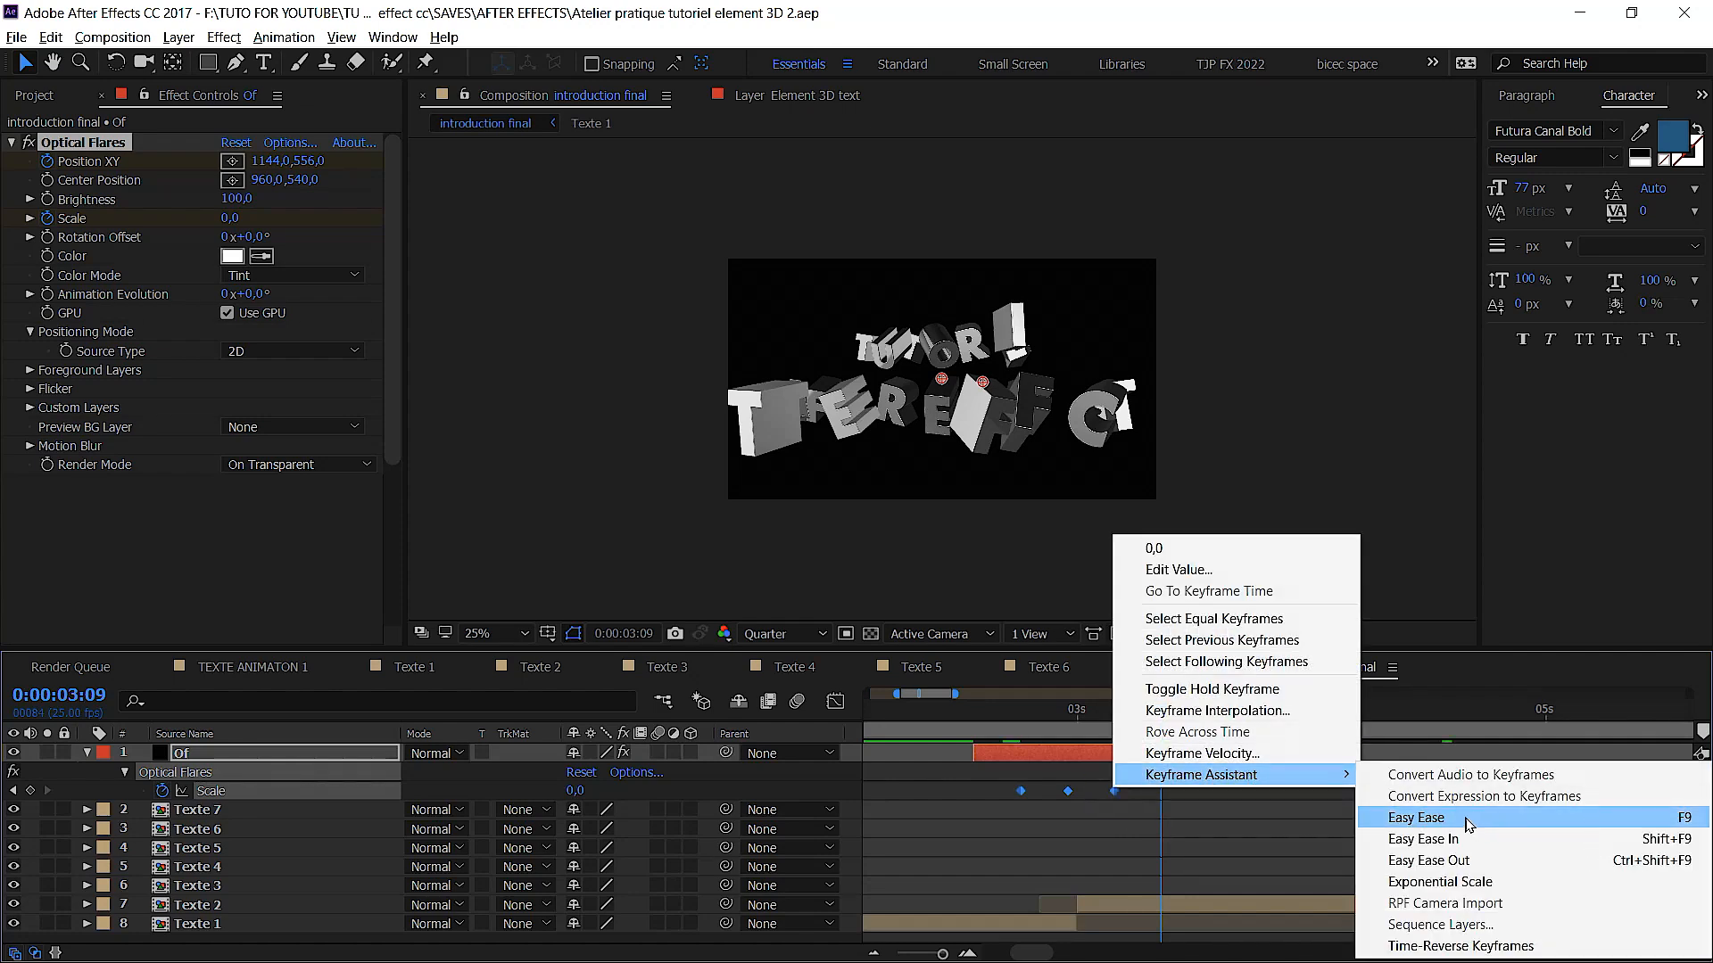
pyautogui.click(1677, 829)
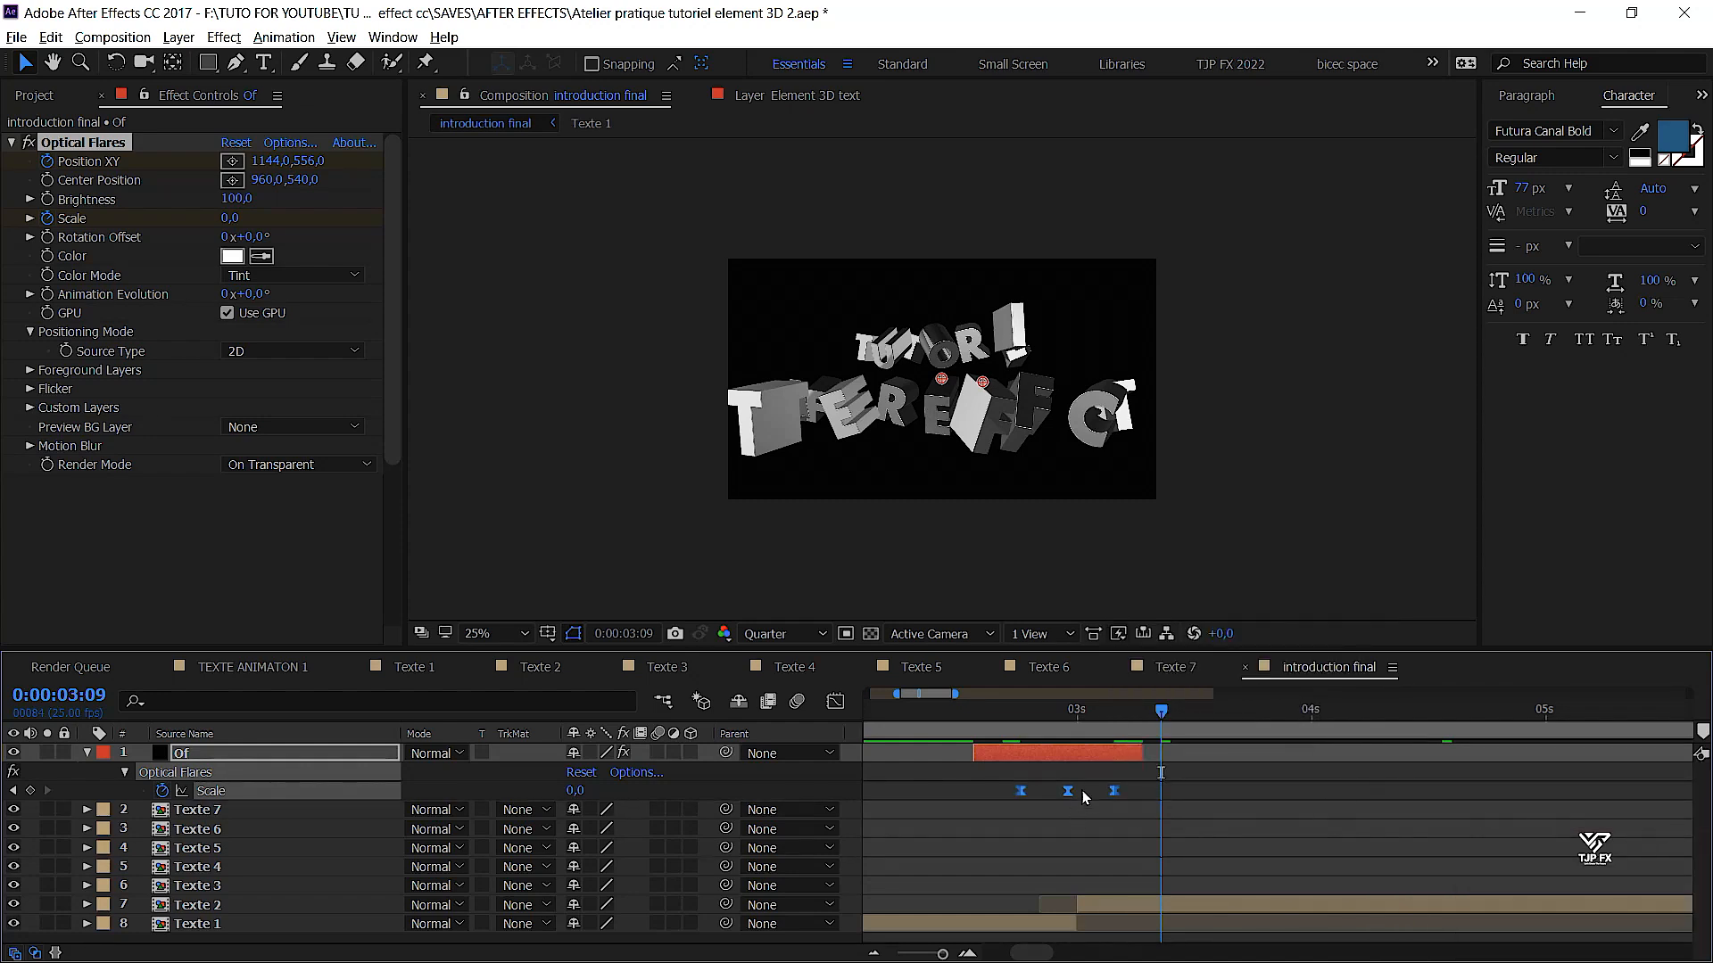
# Preview the flare over the cut from Texte 1 to Texte 2 several times to check its timing
pyautogui.click(1013, 713)
pyautogui.press('space')
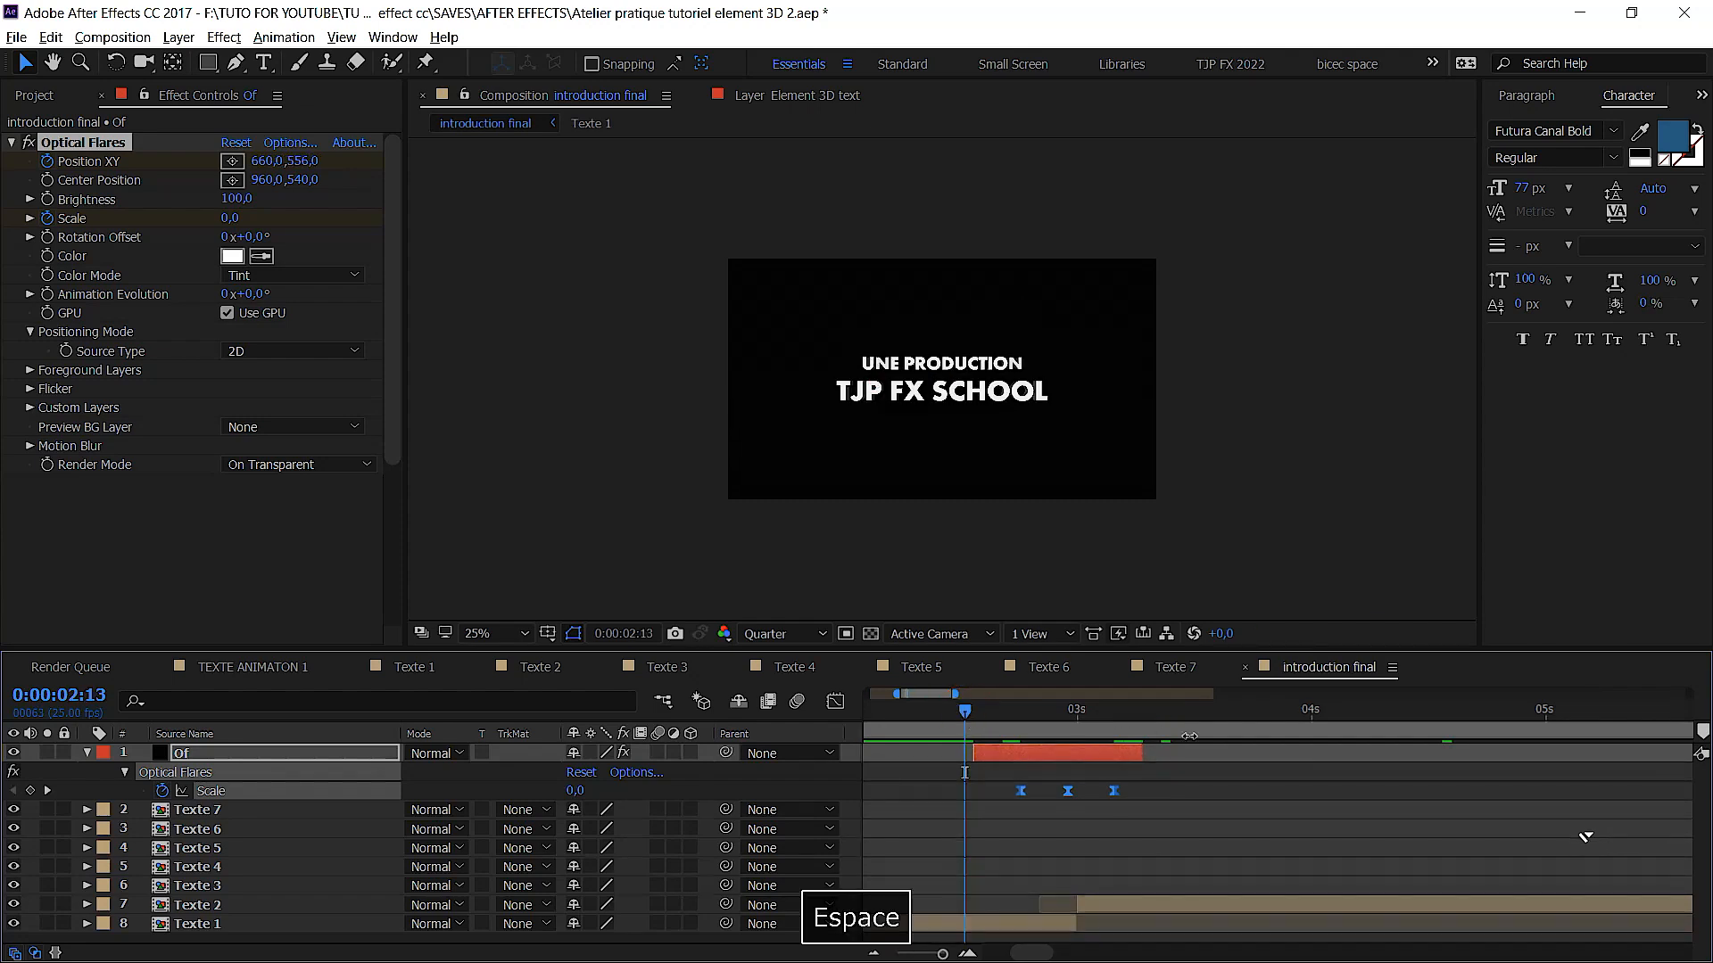
pyautogui.moveTo(1014, 714)
pyautogui.mouseDown()
pyautogui.moveTo(1079, 742)
pyautogui.moveTo(1075, 760)
pyautogui.moveTo(1023, 721)
pyautogui.mouseUp()
pyautogui.click(1005, 720)
pyautogui.press('space')
pyautogui.press('space')
pyautogui.scroll(-1, 1106, 755)
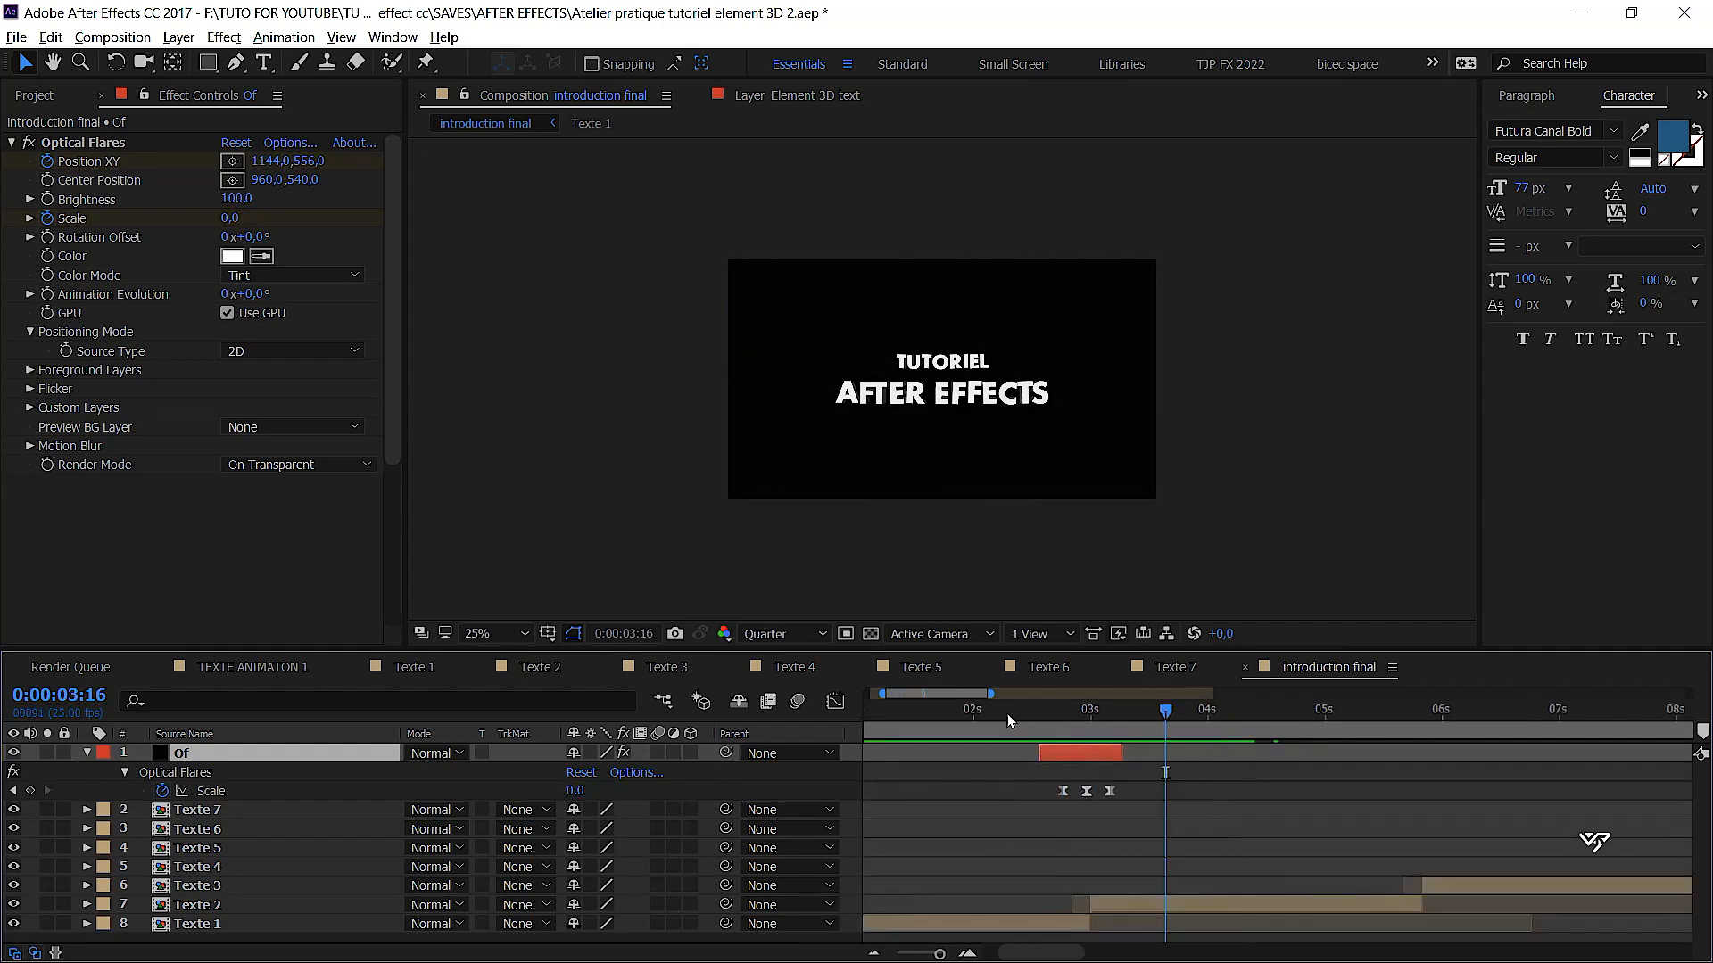
pyautogui.click(1025, 711)
pyautogui.press('space')
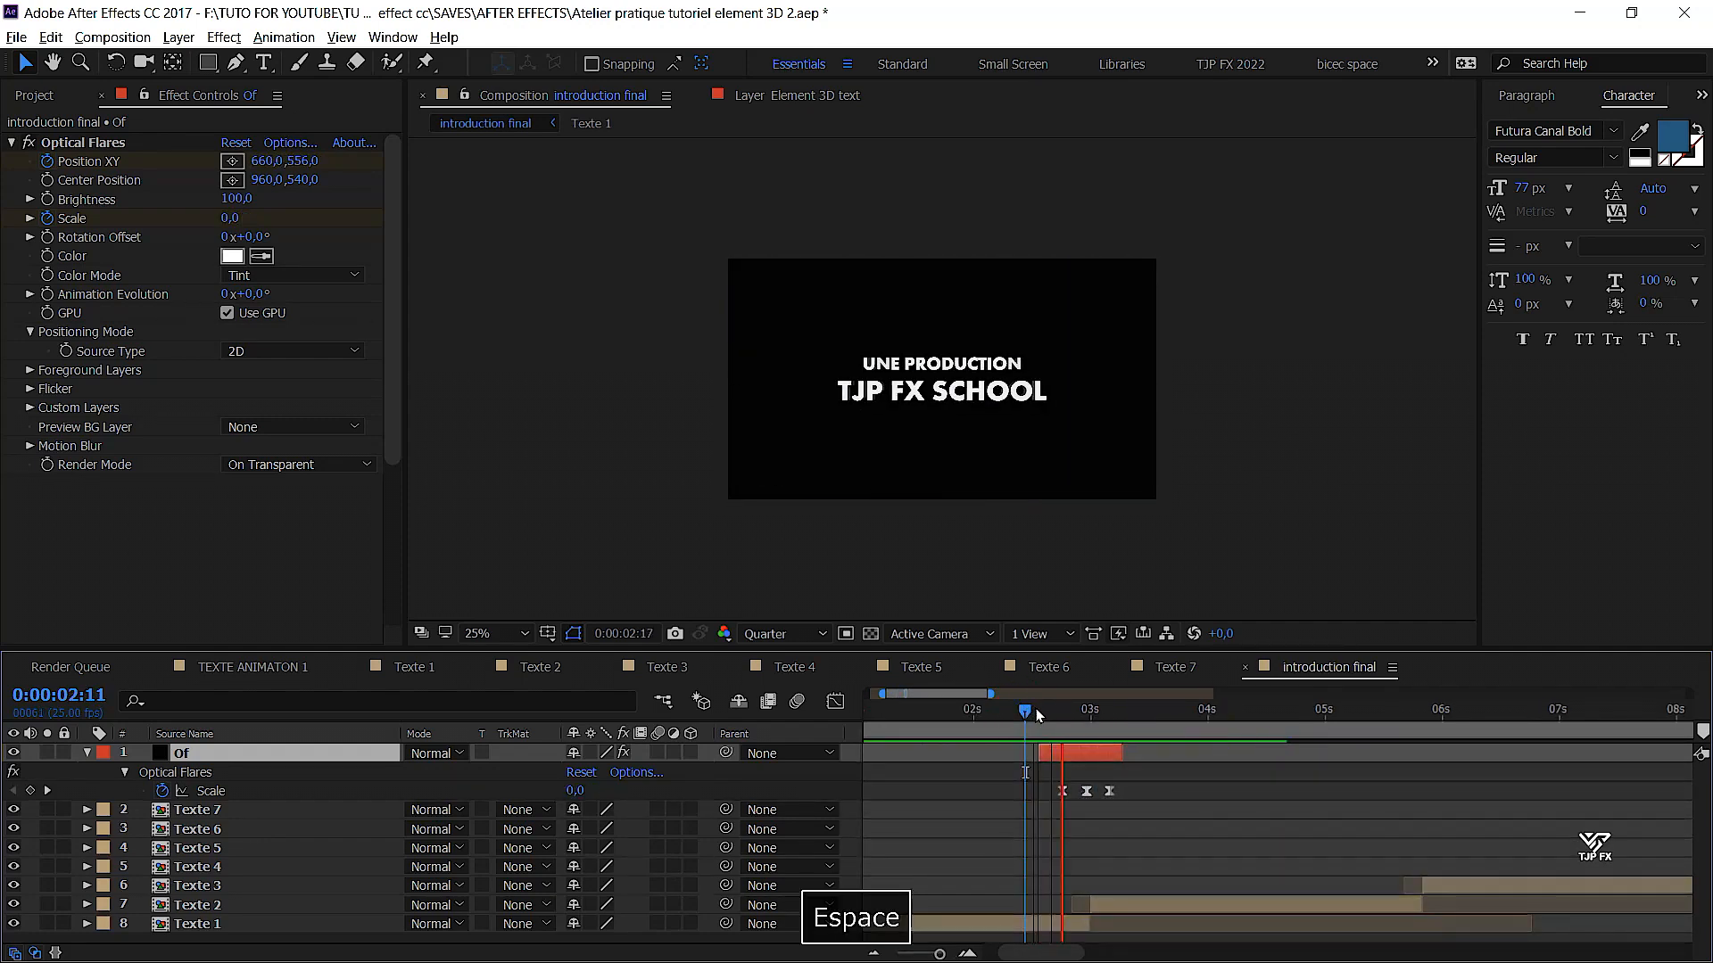
pyautogui.press('space')
# Duplicate the Of layer and move the copy to the cut between Texte 2 and Texte 3
pyautogui.scroll(-2, 1200, 786)
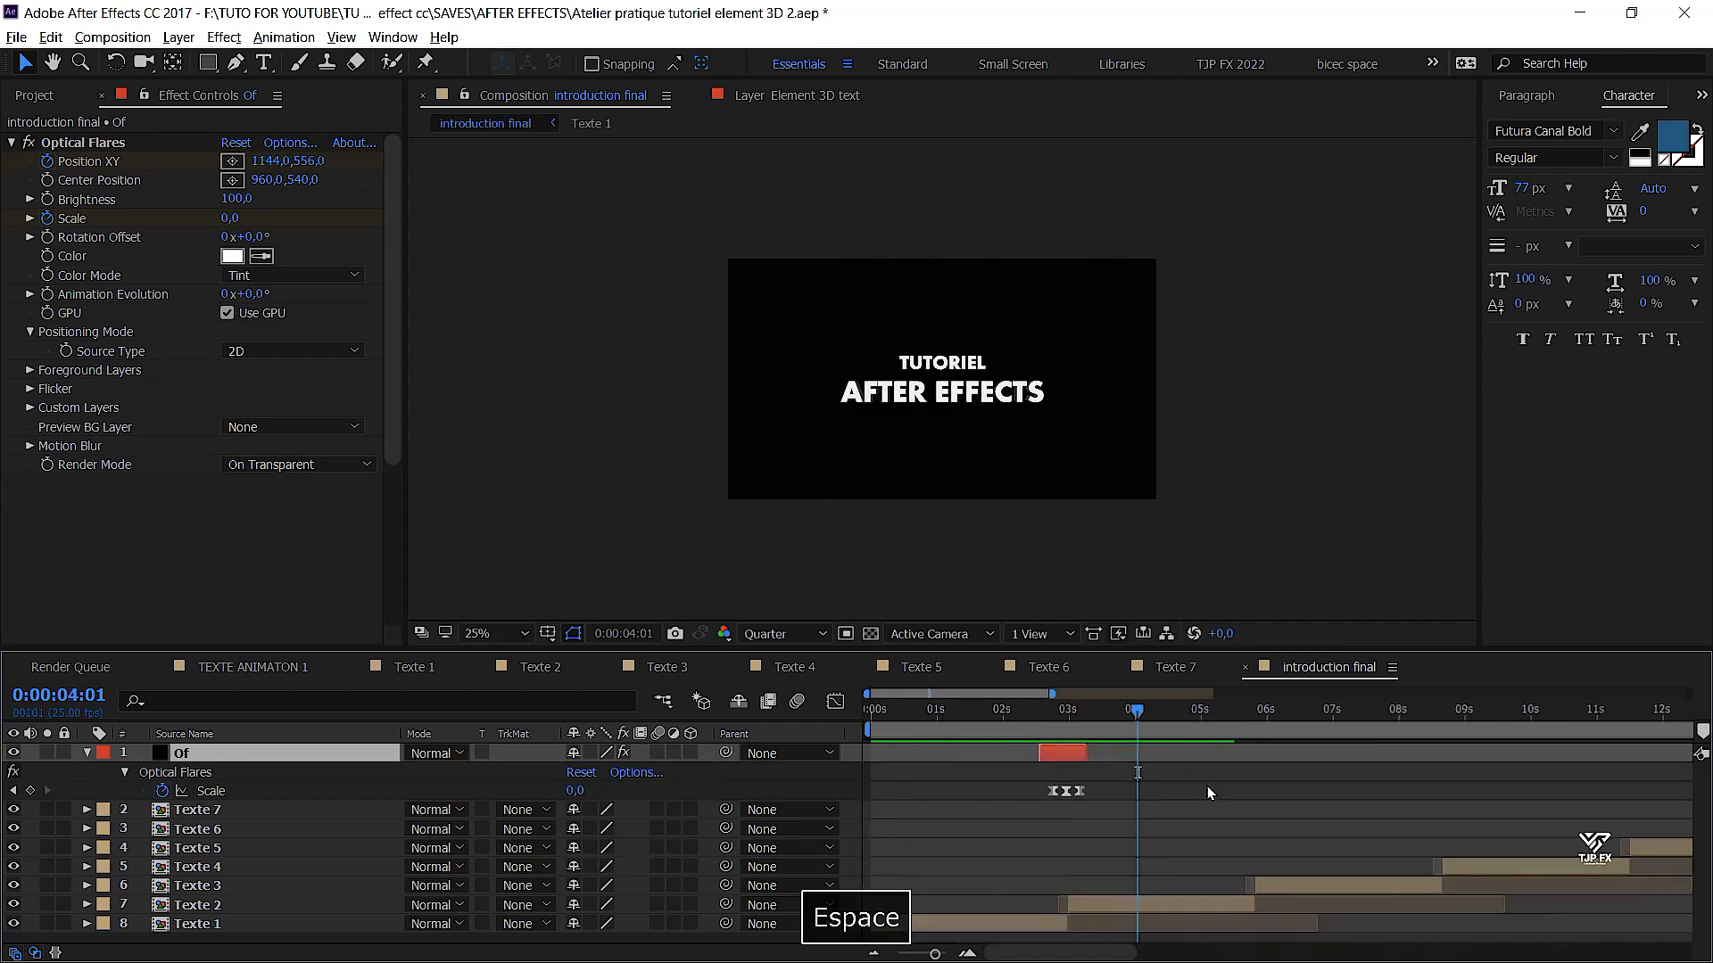
pyautogui.moveTo(1219, 779); pyautogui.dragTo(1120, 799)
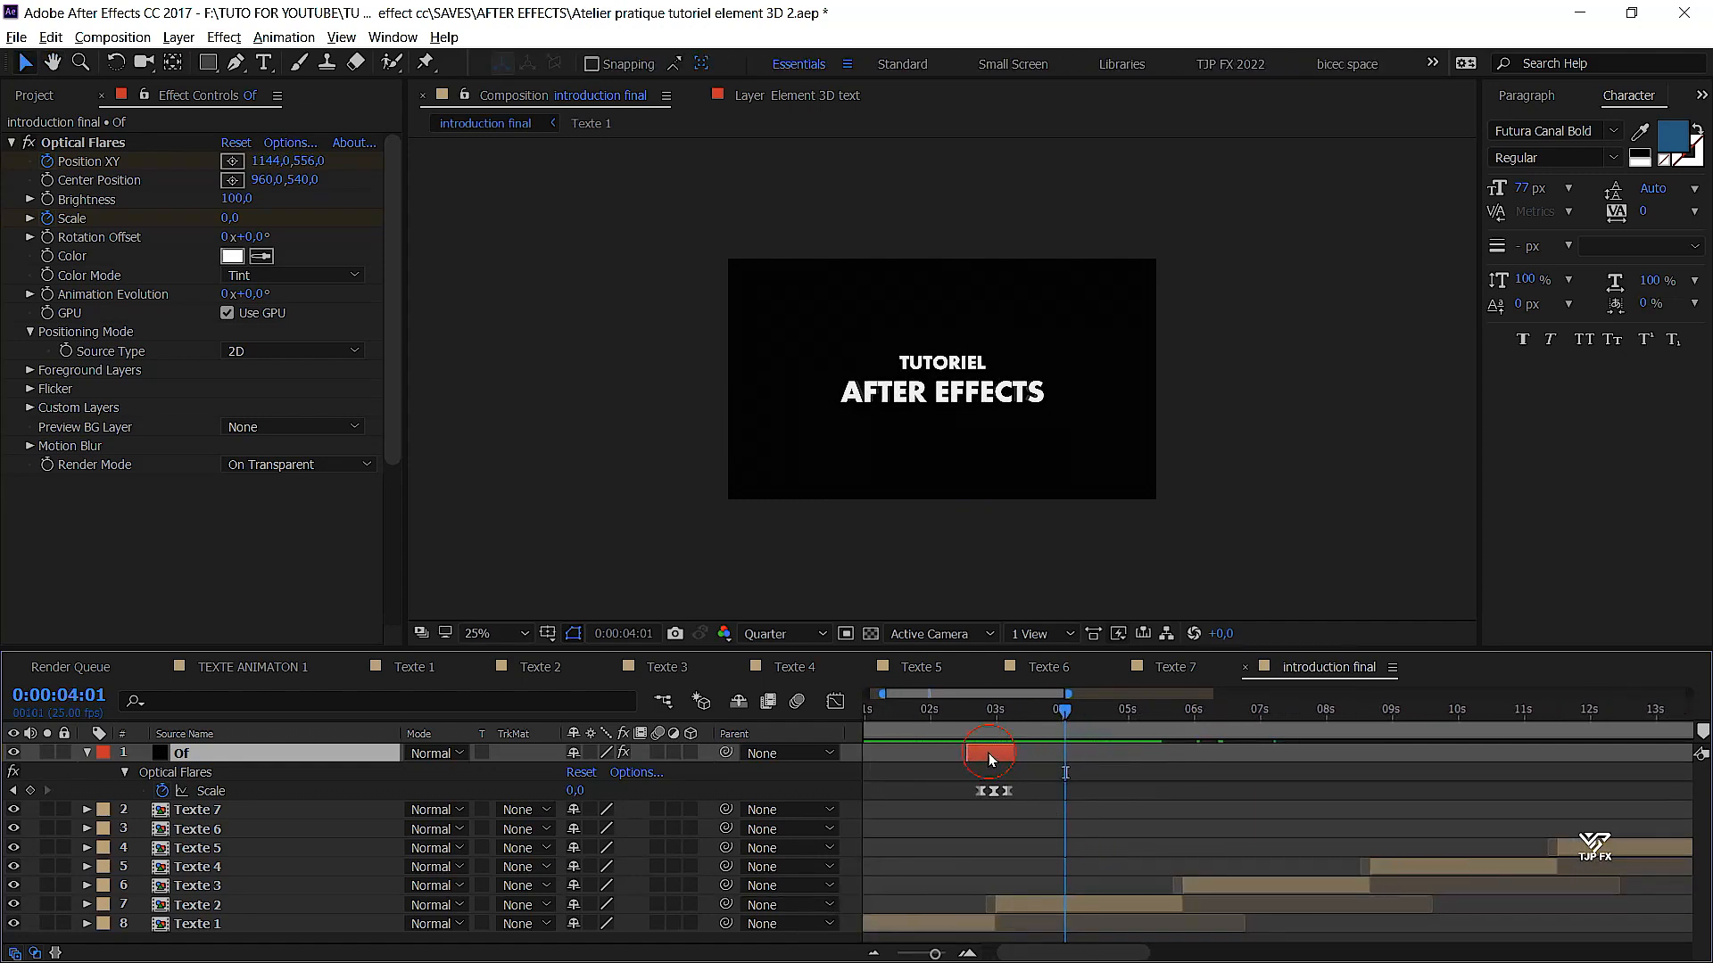
pyautogui.hotkey('ctrl', 'd')
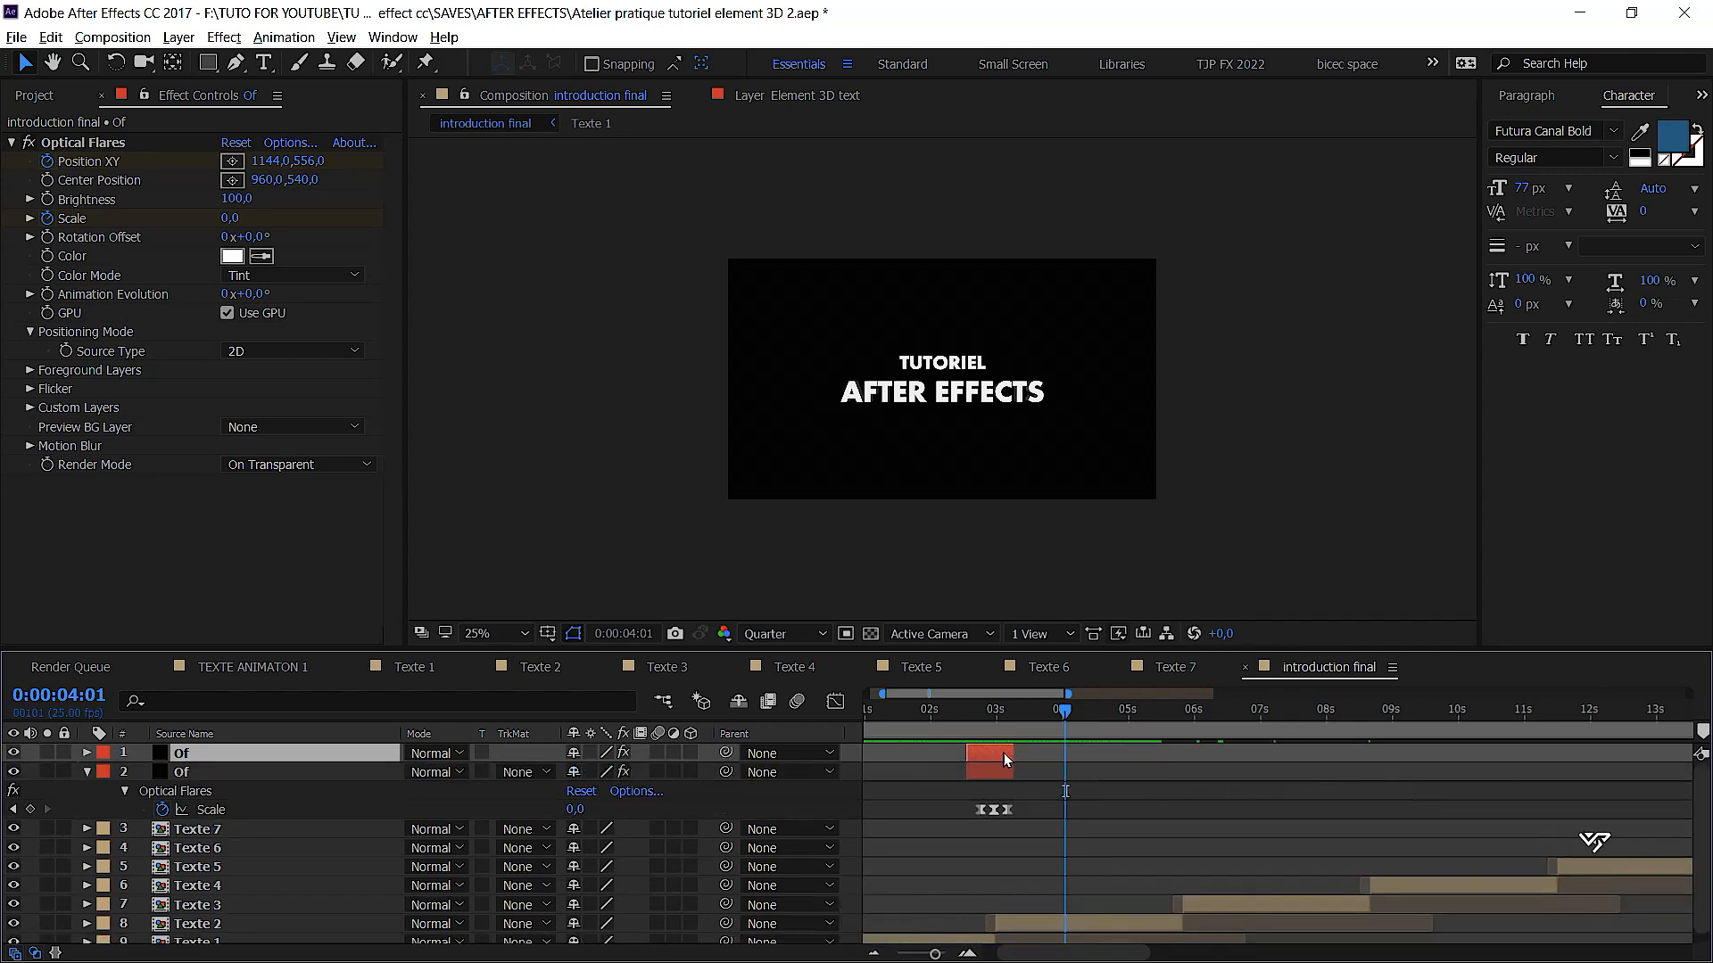
pyautogui.click(999, 752)
pyautogui.moveTo(1029, 758); pyautogui.dragTo(1149, 764)
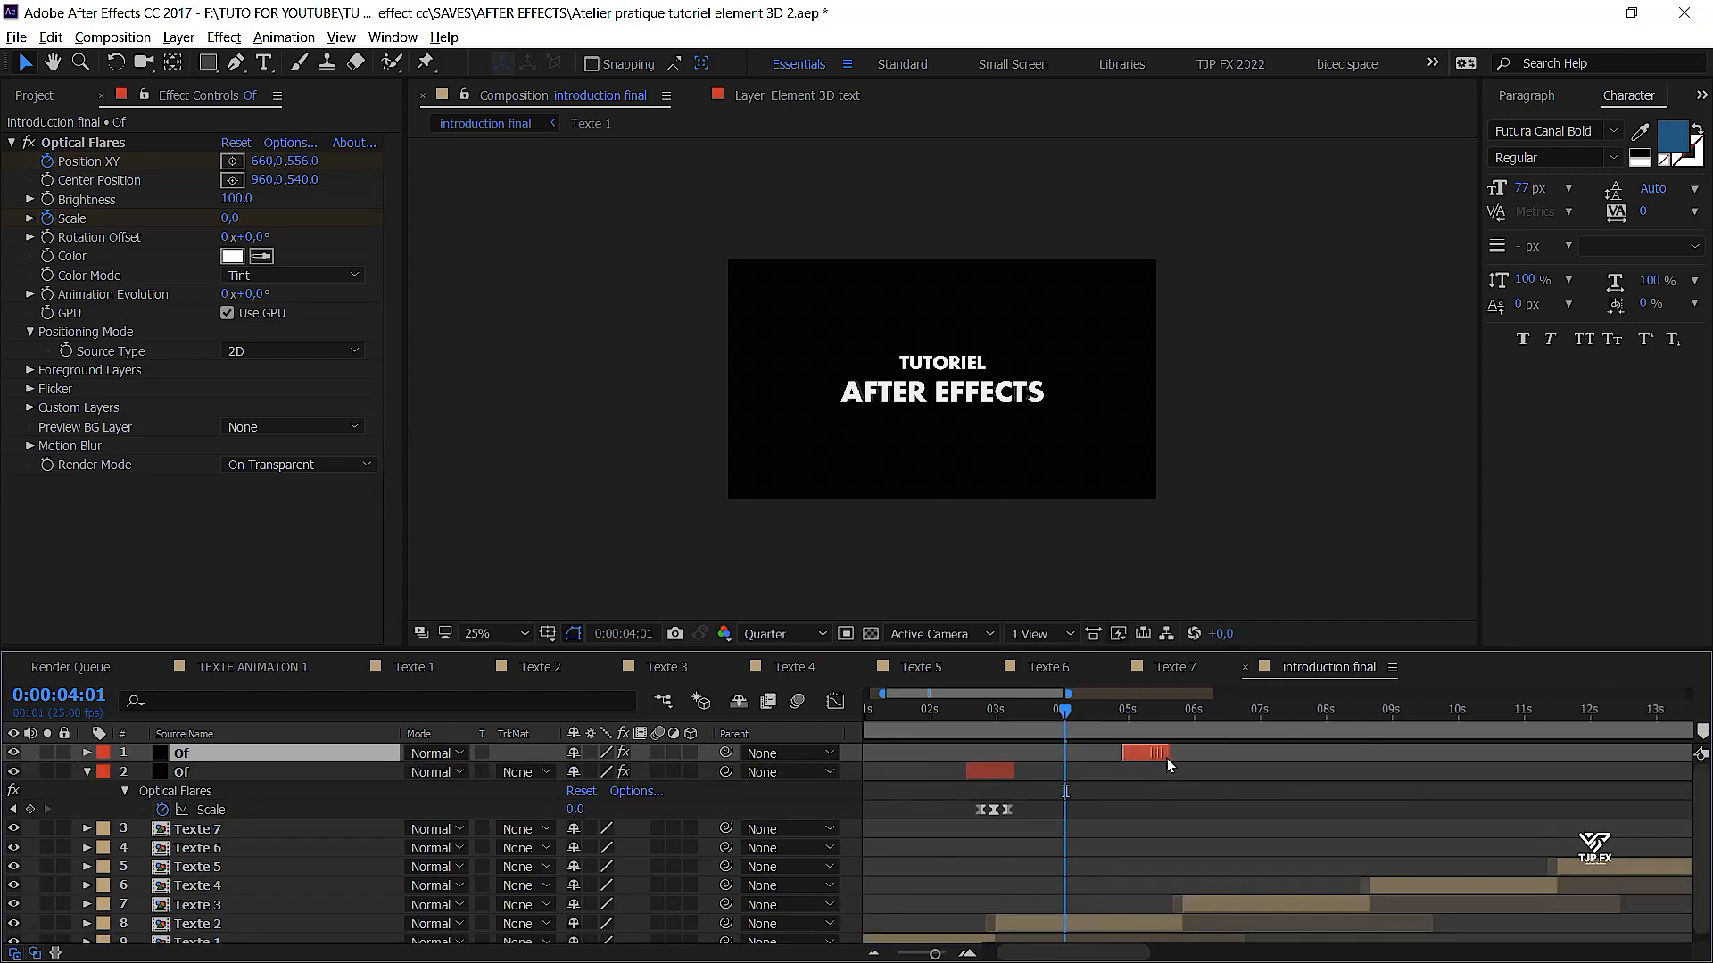
# Duplicate the Of flare layers repeatedly, spread the copies over the remaining title cuts, and check the copy at 0:00:17:05
pyautogui.keyDown('shift'); pyautogui.click(184, 775); pyautogui.keyUp('shift')
pyautogui.hotkey('ctrl', 'd')
pyautogui.moveTo(960, 773); pyautogui.dragTo(1131, 773)
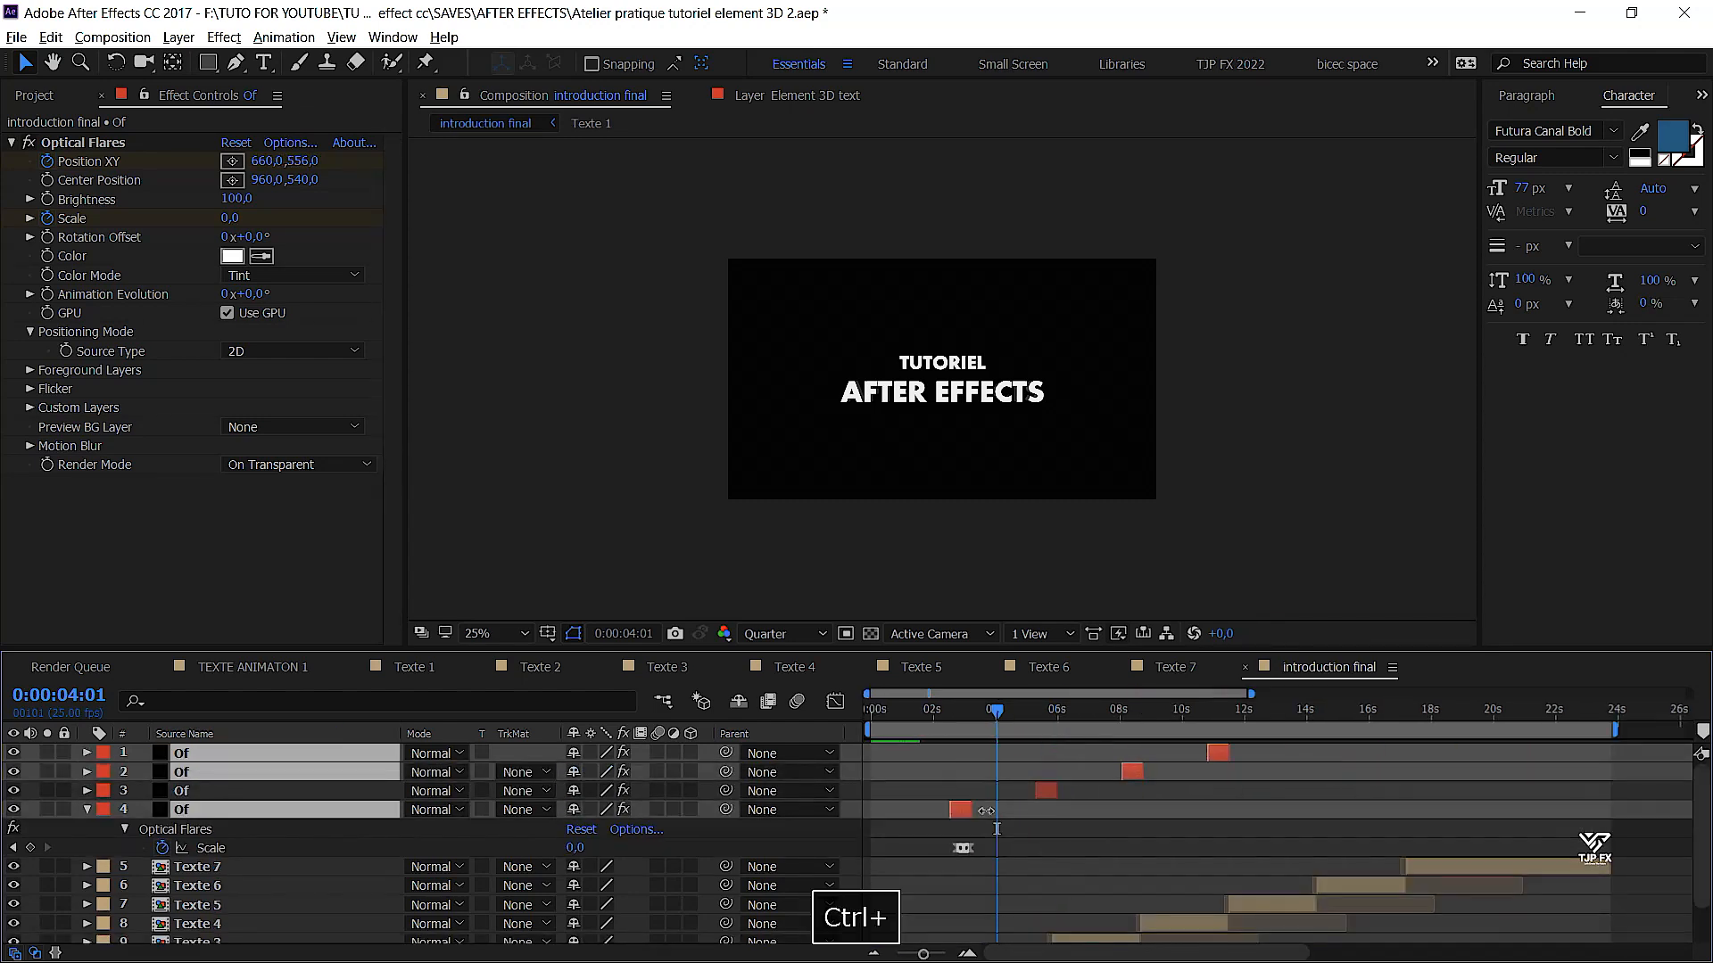
pyautogui.hotkey('ctrl', 'd')
pyautogui.moveTo(960, 810); pyautogui.dragTo(1293, 814)
pyautogui.click(1312, 710)
pyautogui.scroll(-1, 1299, 785)
pyautogui.click(1299, 757)
pyautogui.scroll(1, 1299, 785)
pyautogui.click(1419, 710)
pyautogui.click(1089, 710)
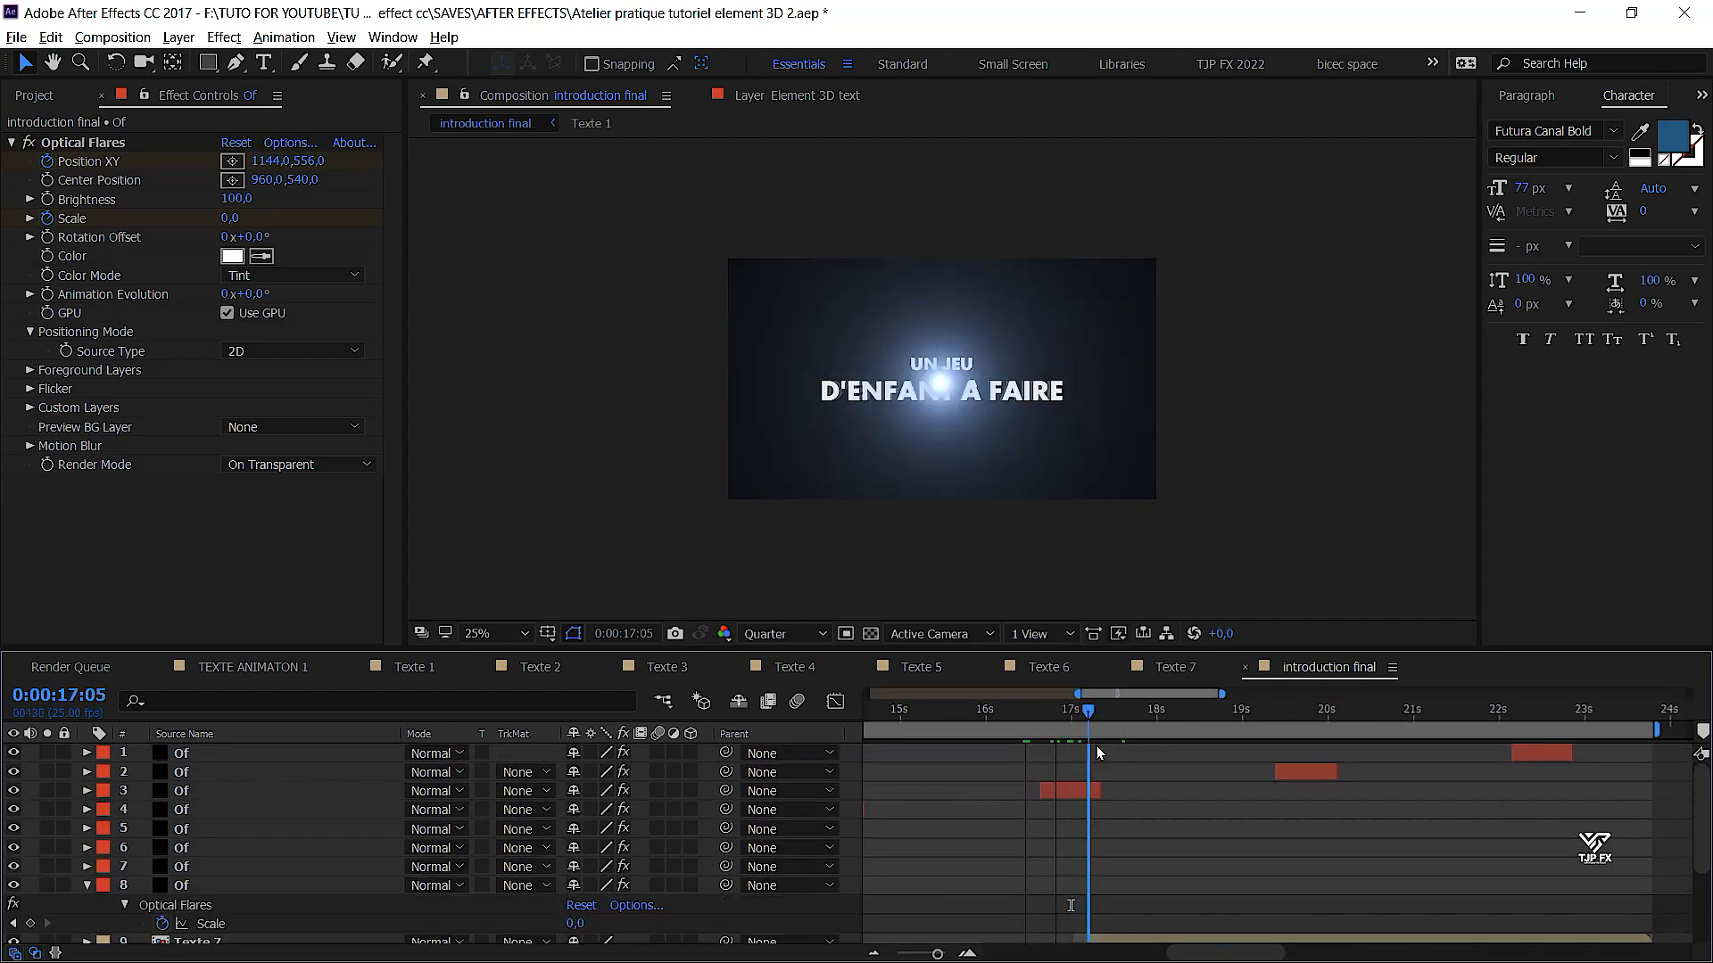
# Delete the last three Of layers, from about 17 s onward, and preview the composition
pyautogui.click(1071, 791)
pyautogui.press('Delete')
pyautogui.click(1308, 772)
pyautogui.keyDown('shift'); pyautogui.click(1366, 757); pyautogui.keyUp('shift')
pyautogui.press('Delete')
pyautogui.press('KP_0')
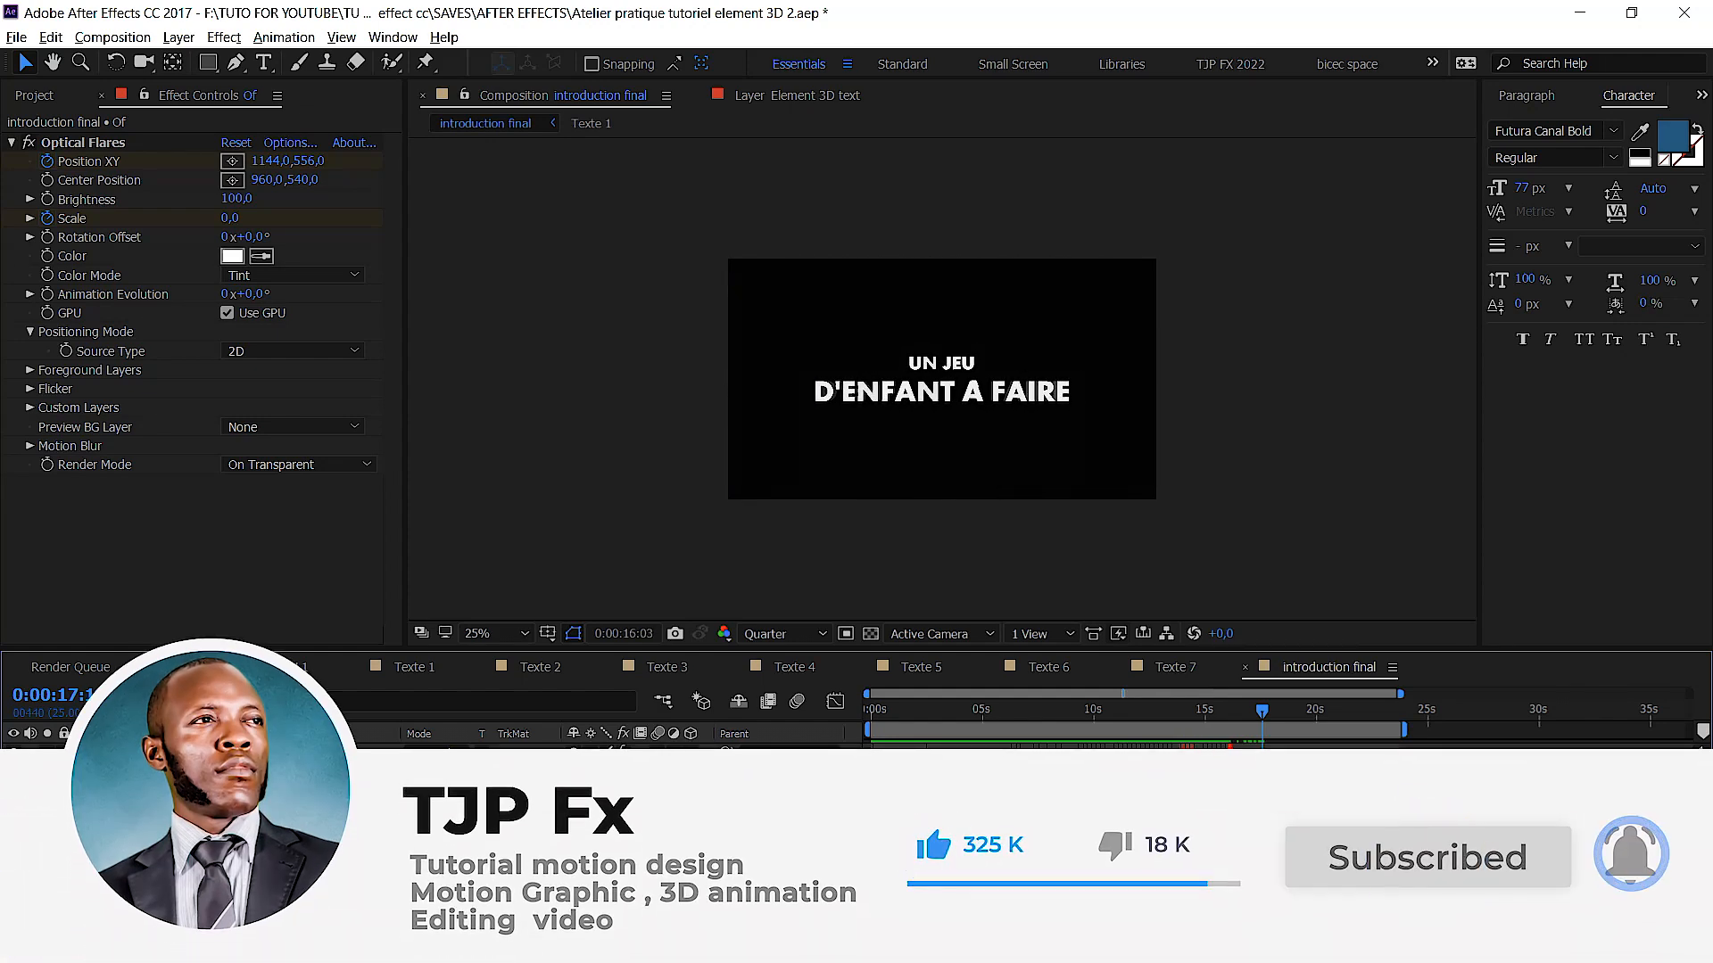
pyautogui.press('space')
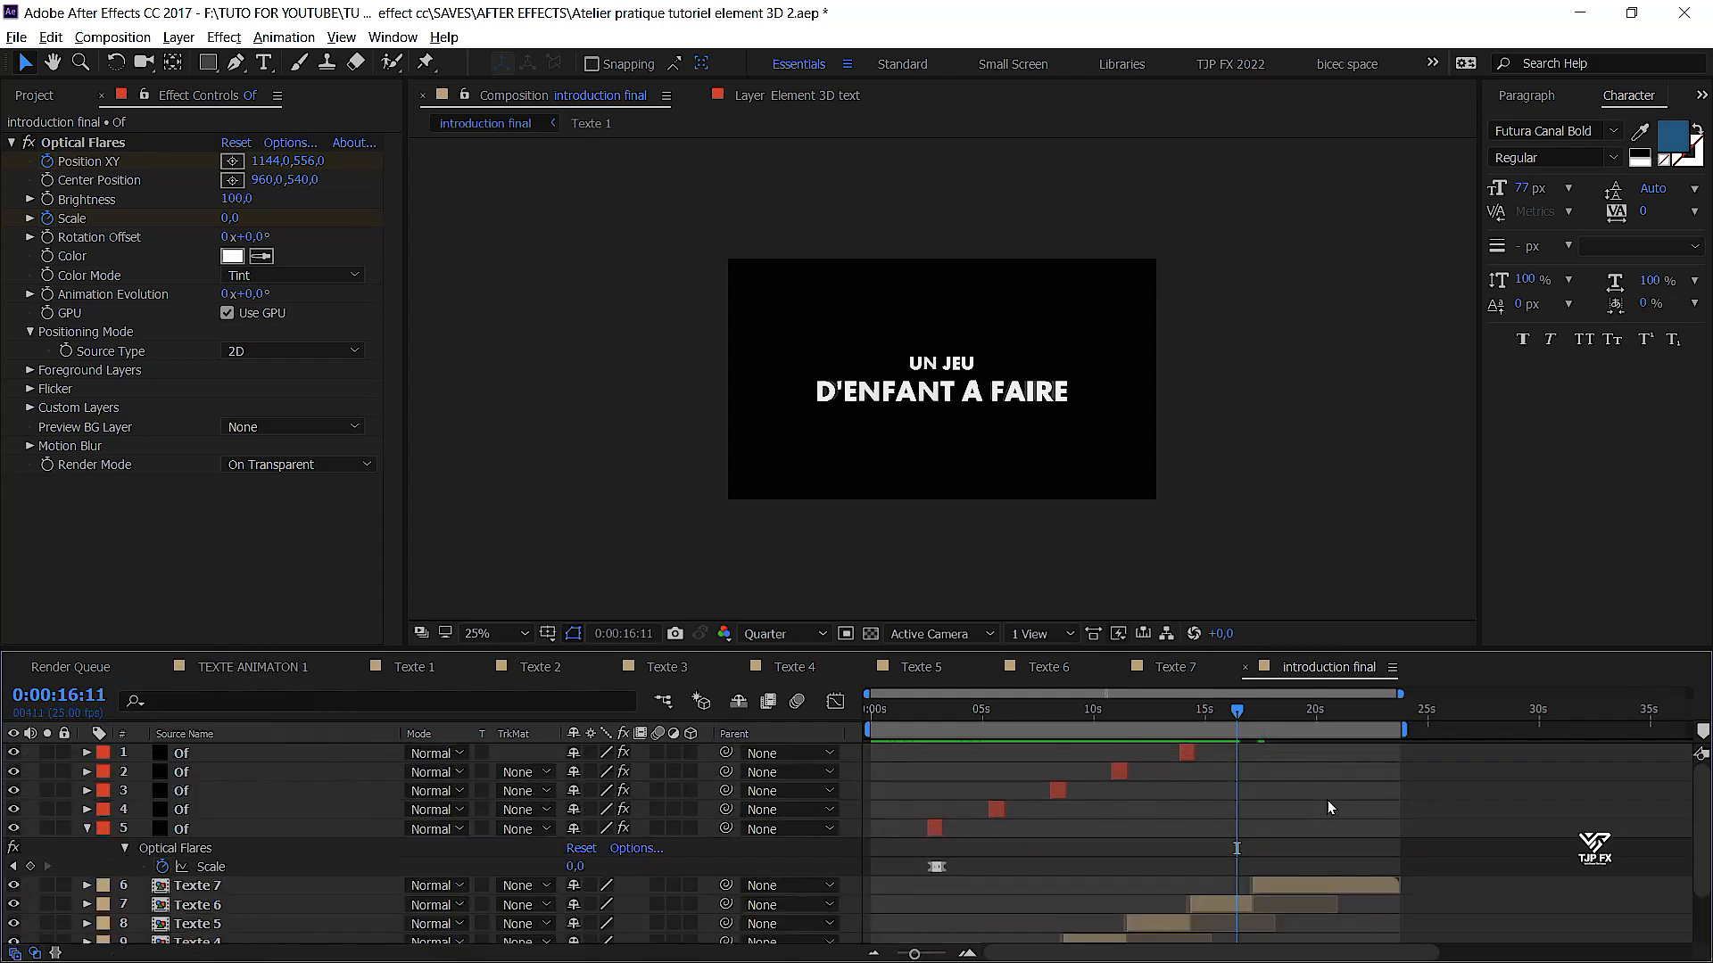
# Duplicate the latest Of layer, move the copy to the cut between Texte 6 and Texte 7, and preview it
pyautogui.click(1192, 751)
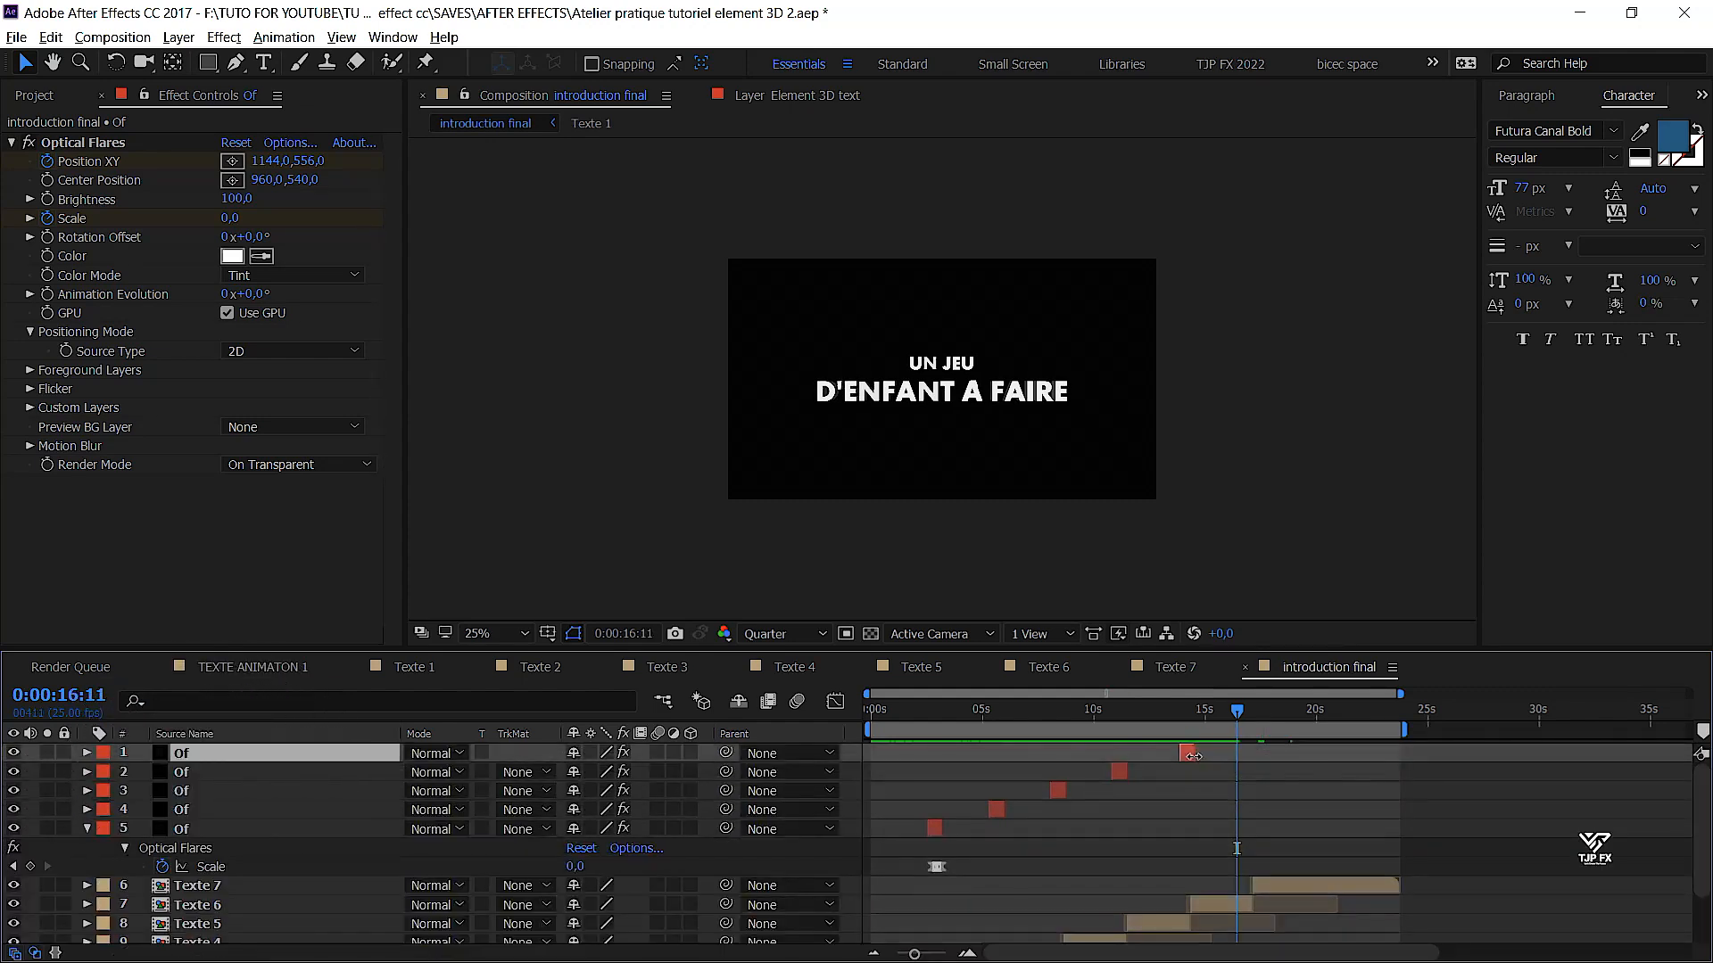
pyautogui.hotkey('ctrl', 'd')
pyautogui.moveTo(1186, 752); pyautogui.dragTo(1246, 765)
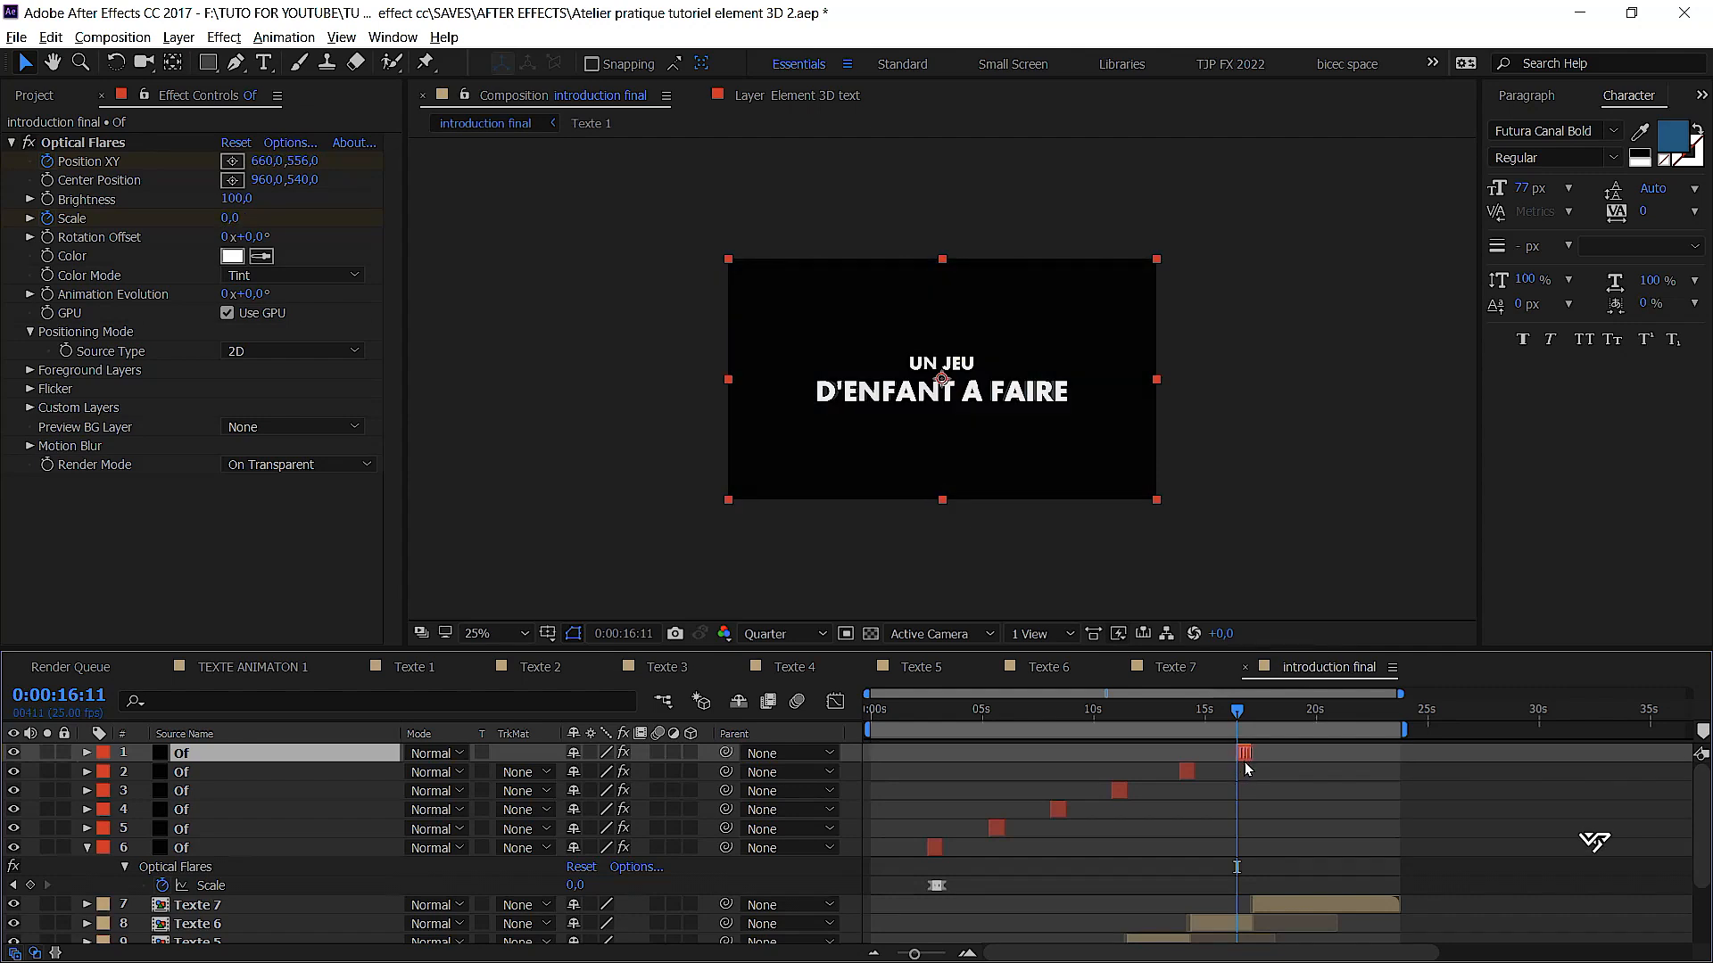
pyautogui.press('space')
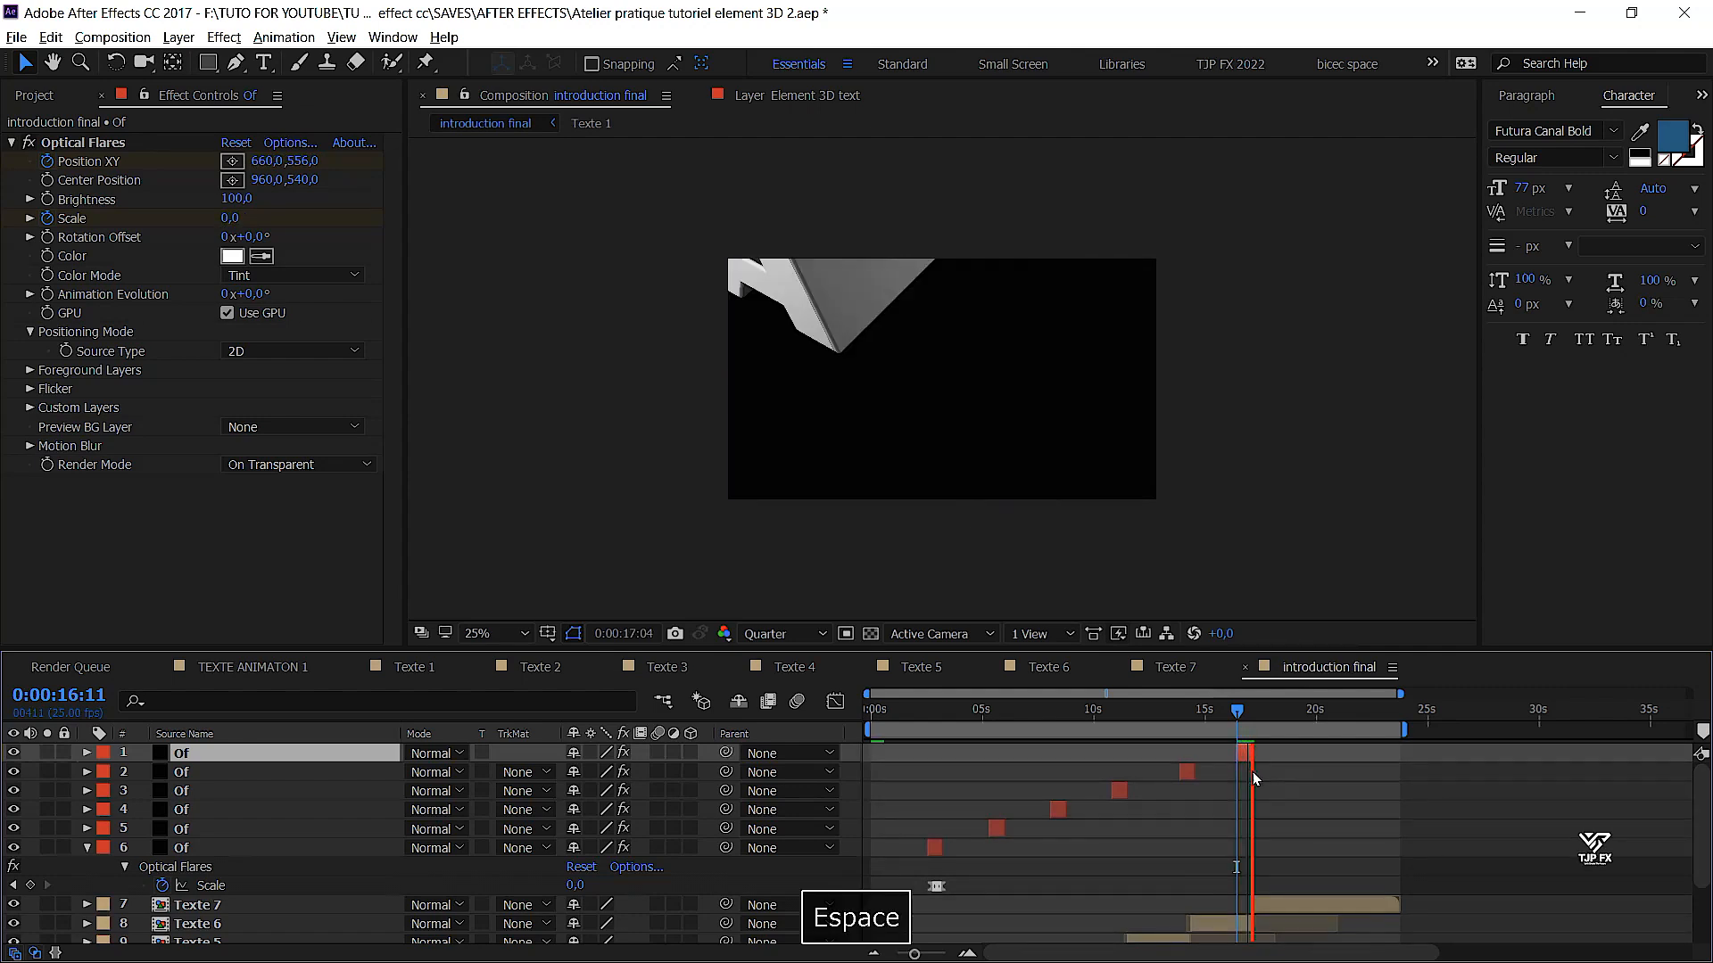
pyautogui.press('space')
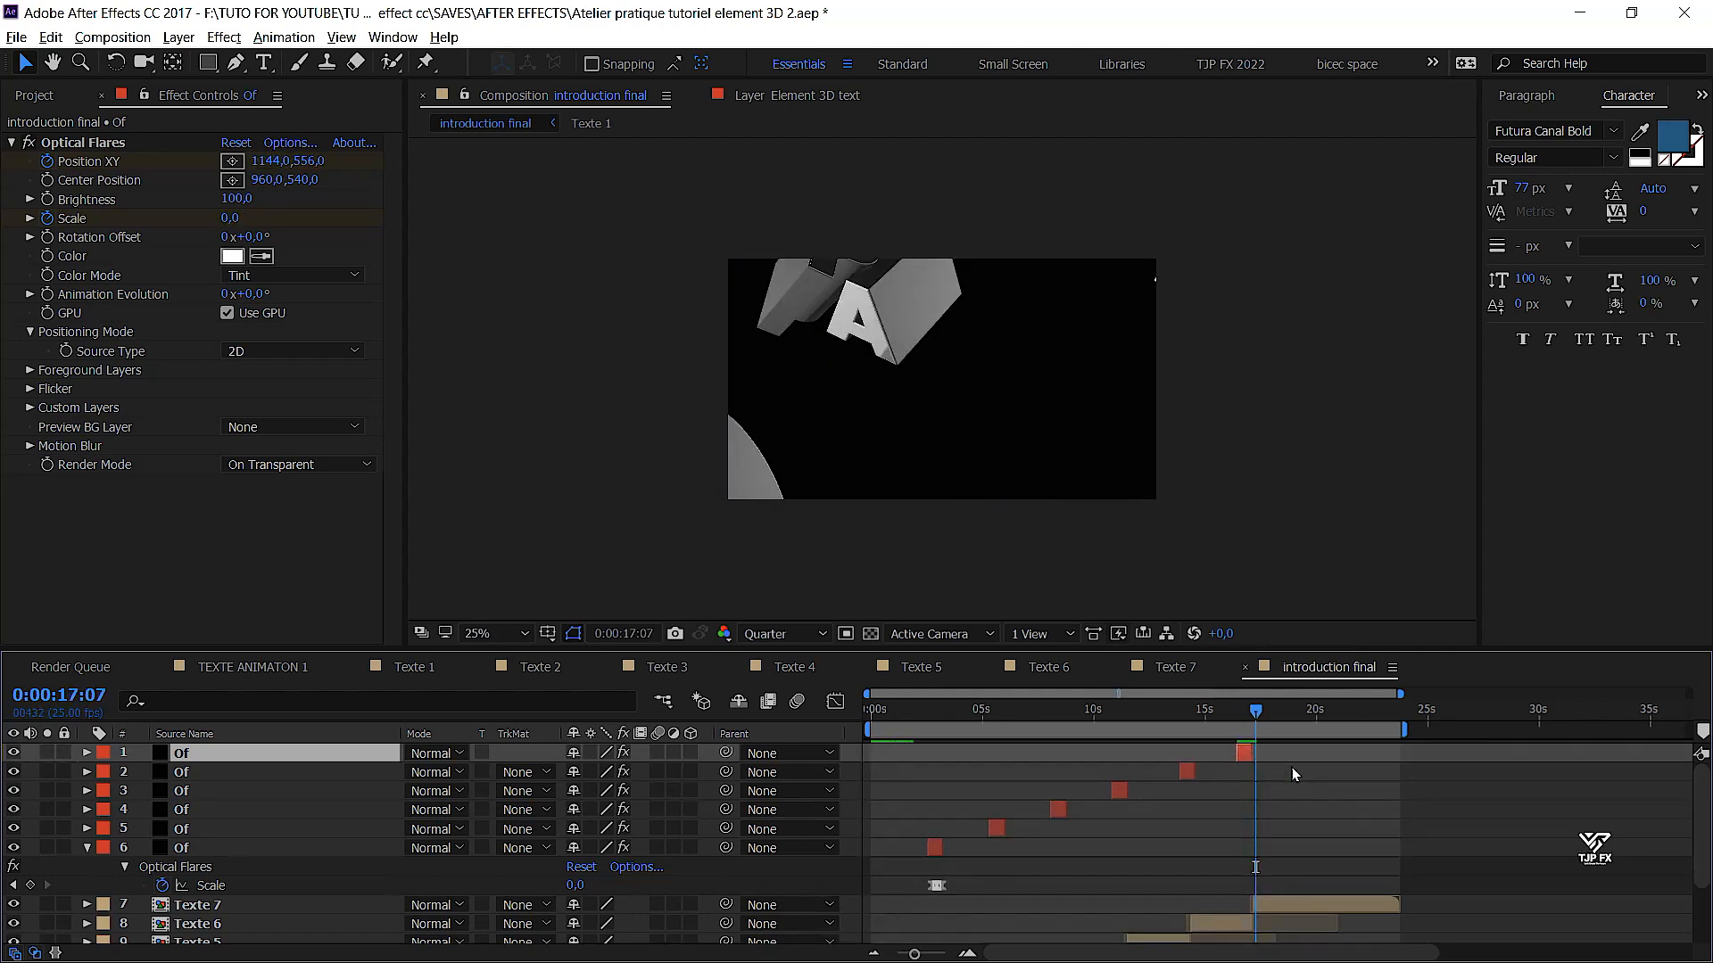
# Shift the new Of copy slightly later so it covers the start of Texte 7, and preview from 0:00:16:19
pyautogui.scroll(2, 1291, 768)
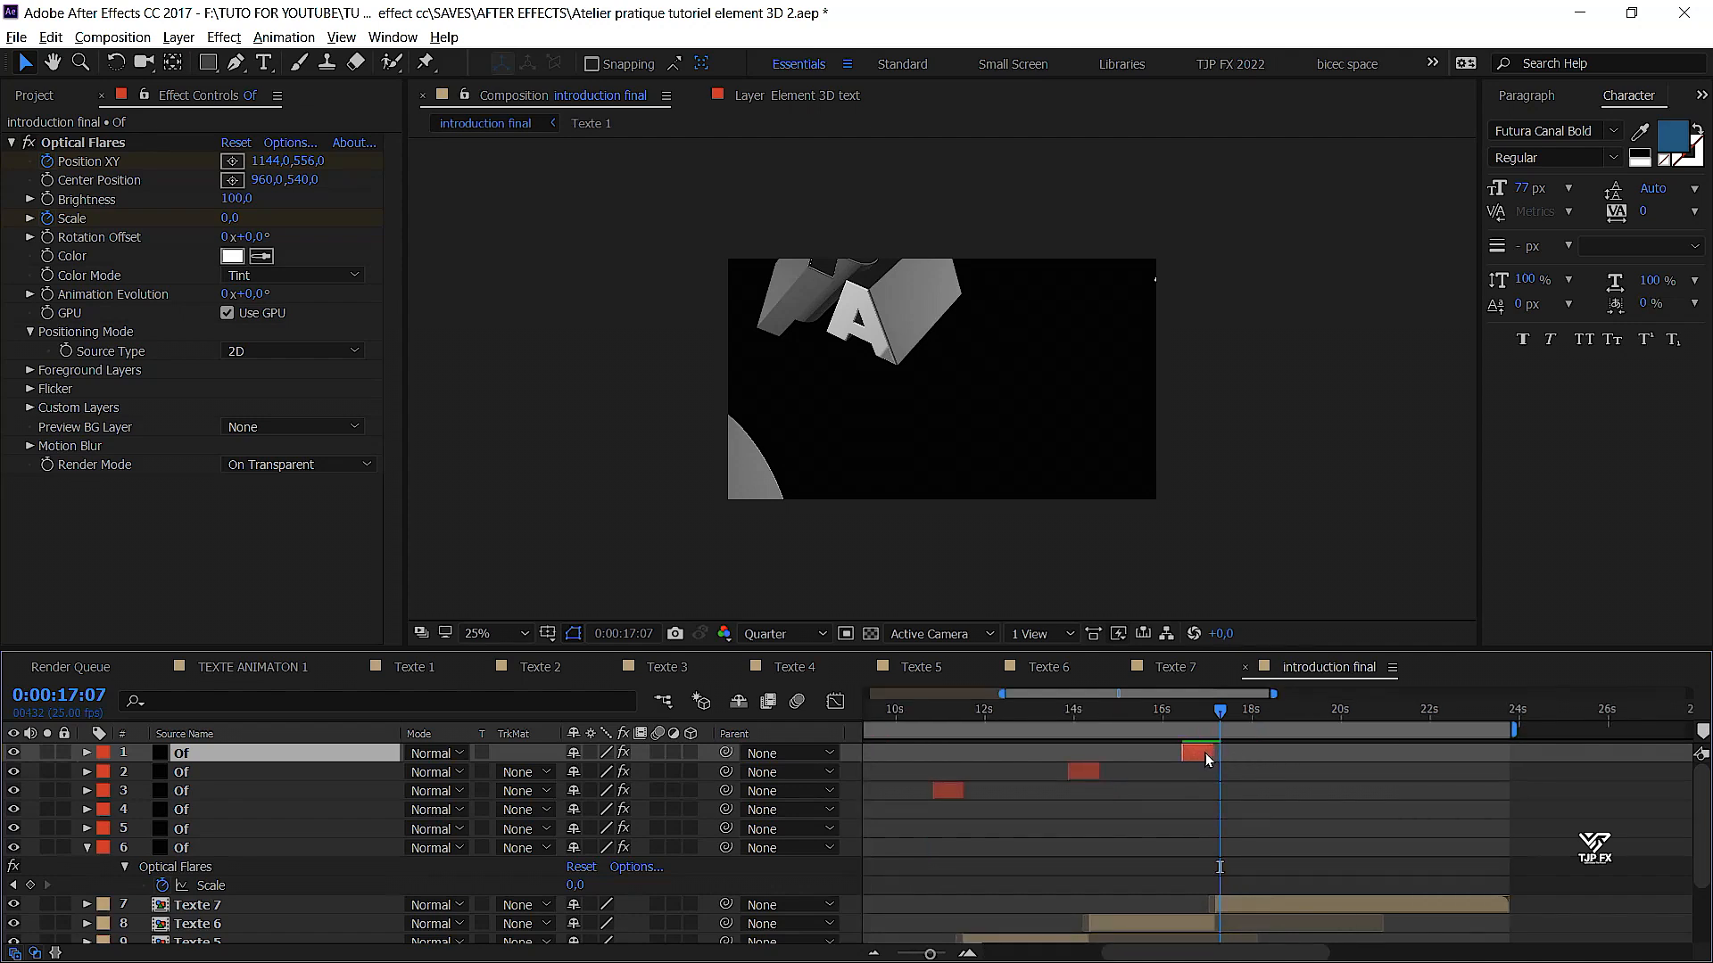
pyautogui.moveTo(1217, 755); pyautogui.dragTo(1218, 755)
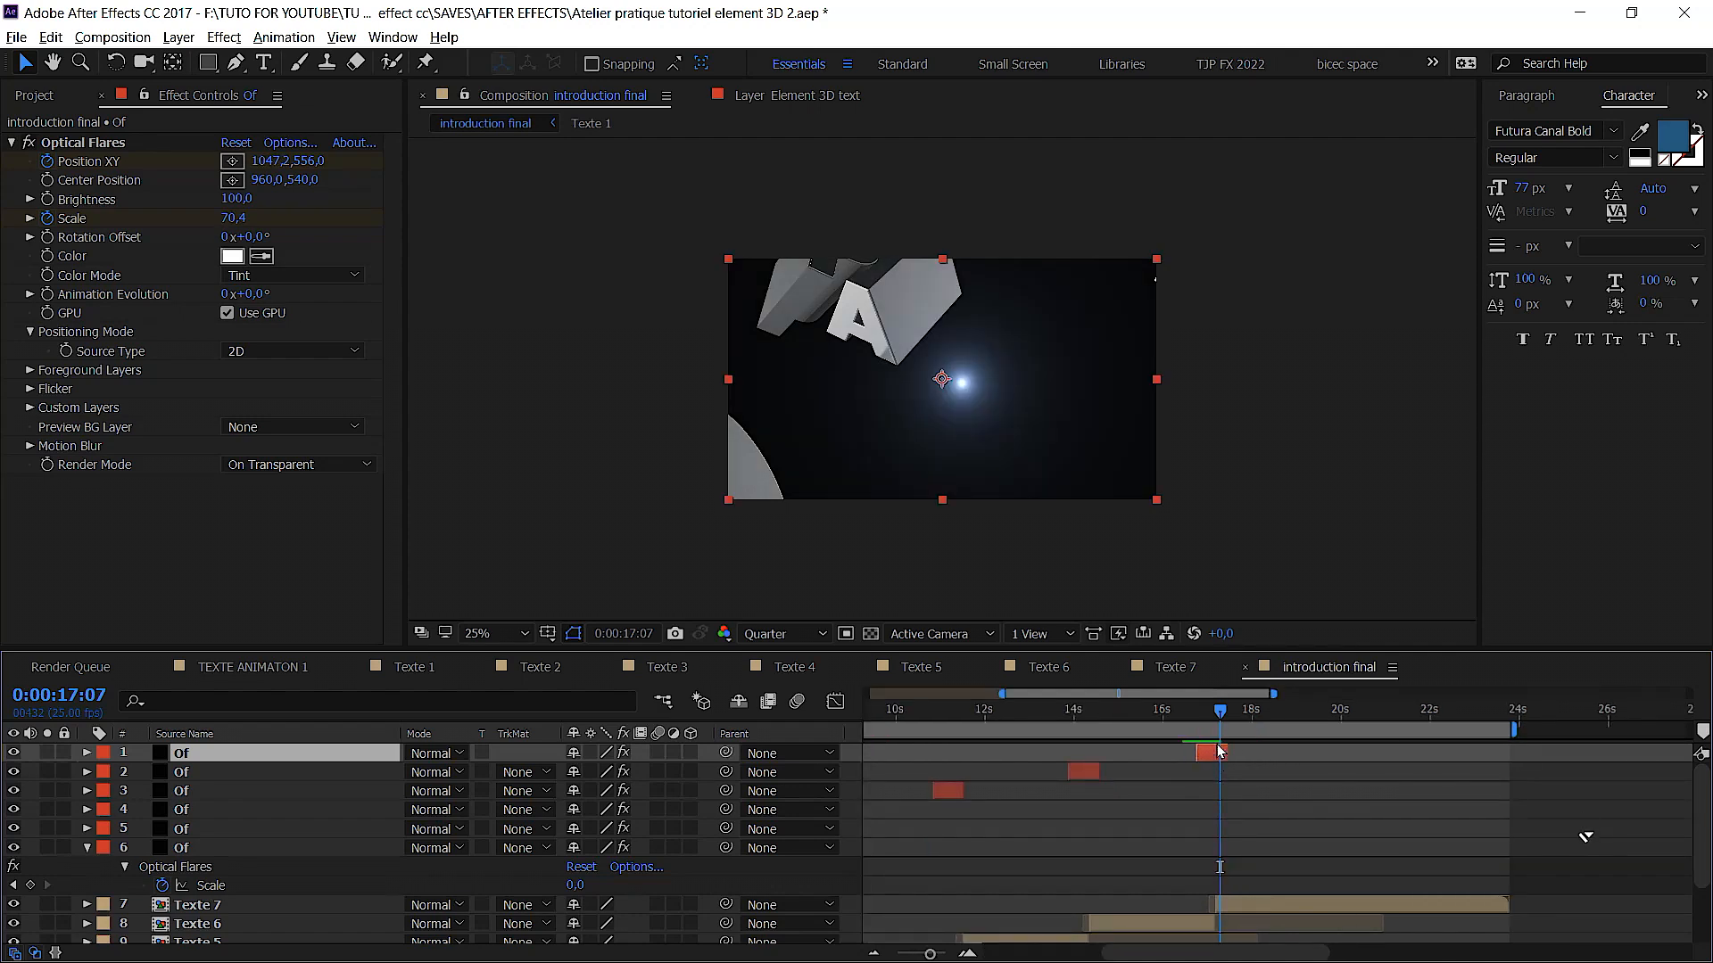
pyautogui.click(1197, 721)
pyautogui.press('space')
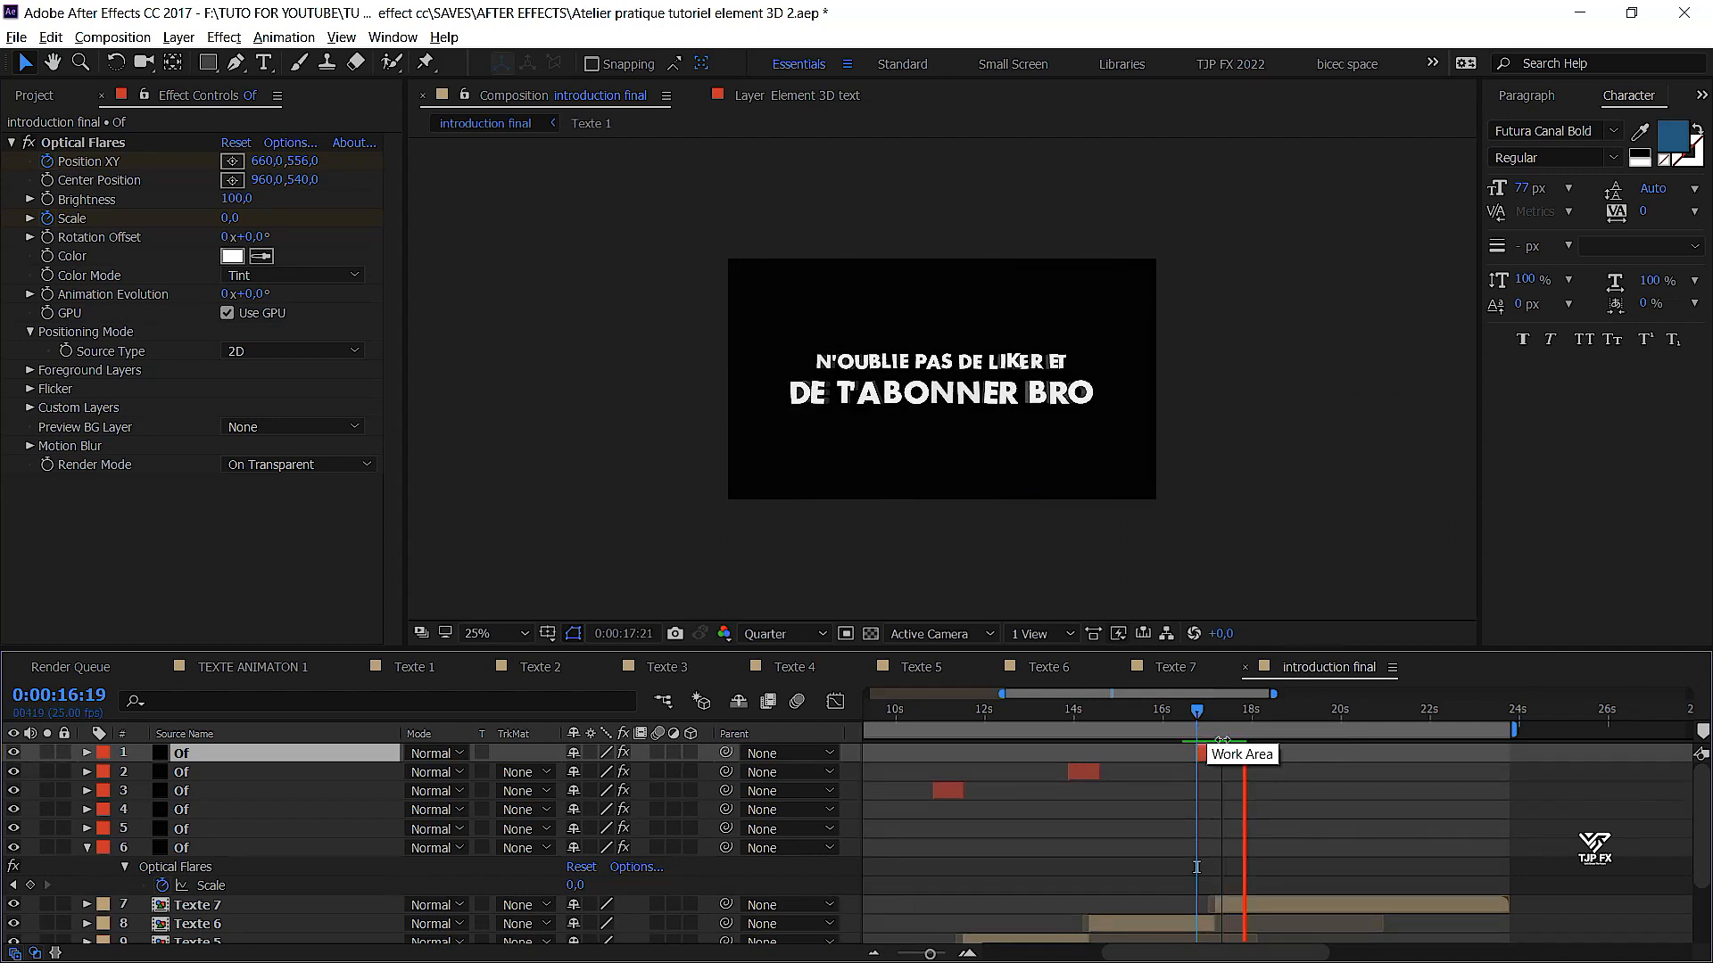
pyautogui.scroll(-1, 1288, 801)
pyautogui.press('space')
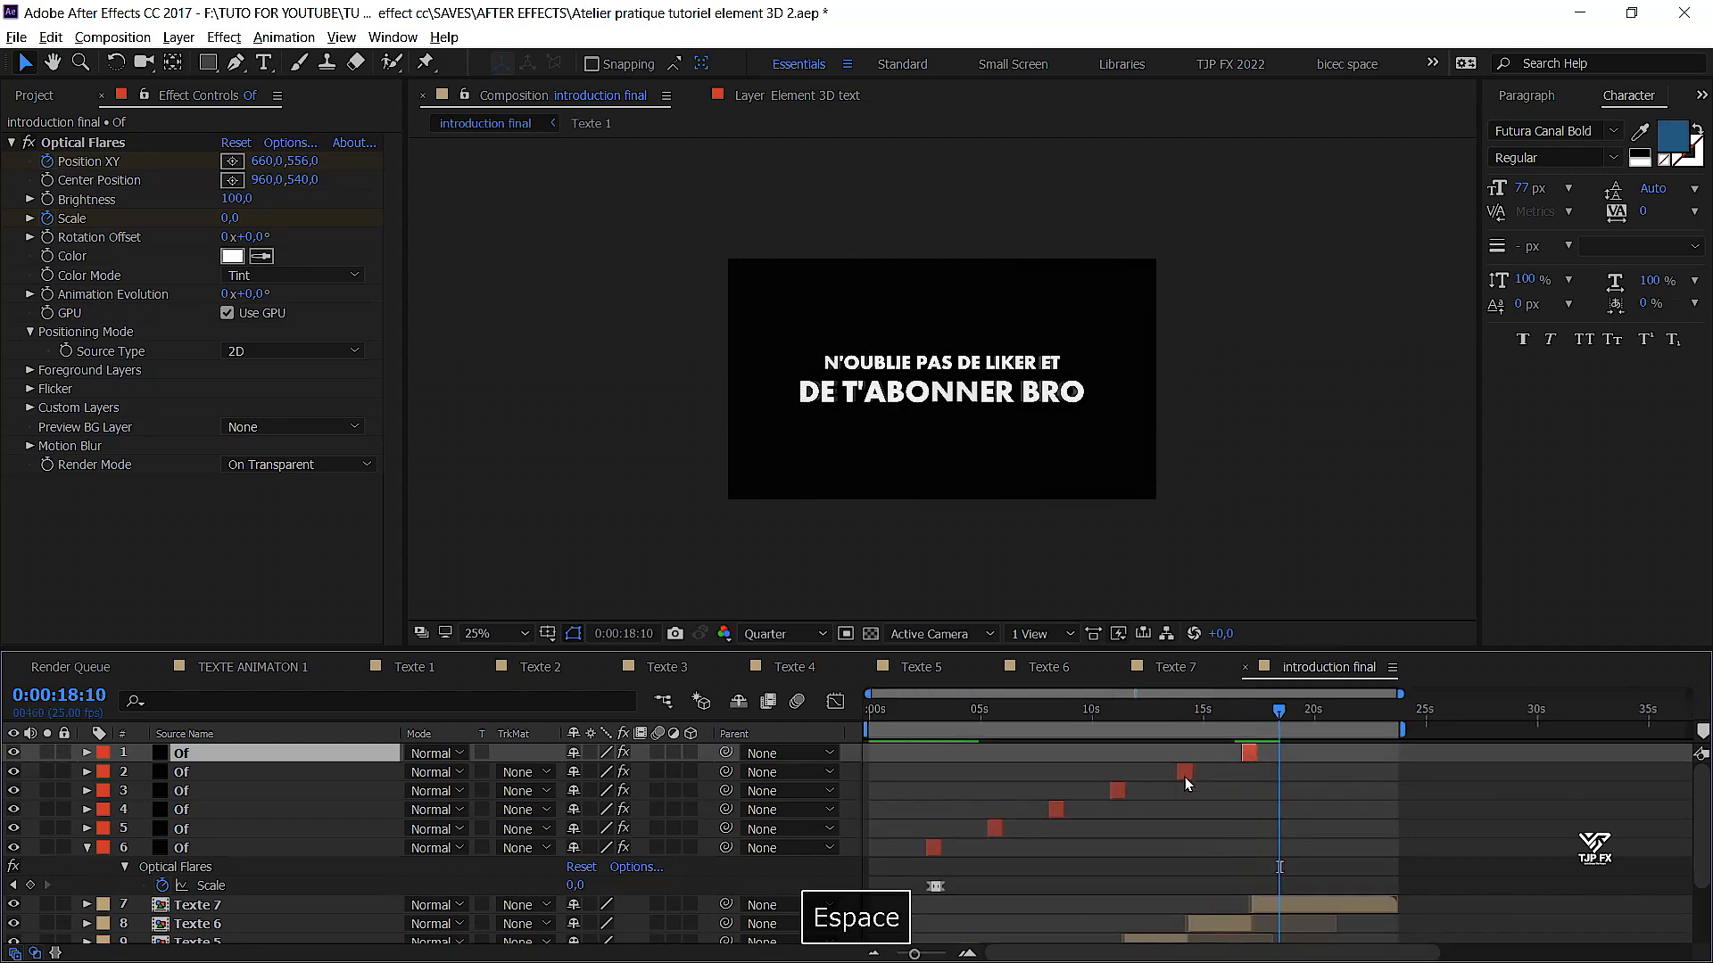
# Check the cut between Texte 5 and Texte 6 at 0:00:14:11 and nudge its Of flare slightly later
pyautogui.scroll(2, 1184, 778)
pyautogui.click(1172, 713)
pyautogui.moveTo(1179, 725); pyautogui.dragTo(1197, 728)
pyautogui.scroll(1, 1193, 778)
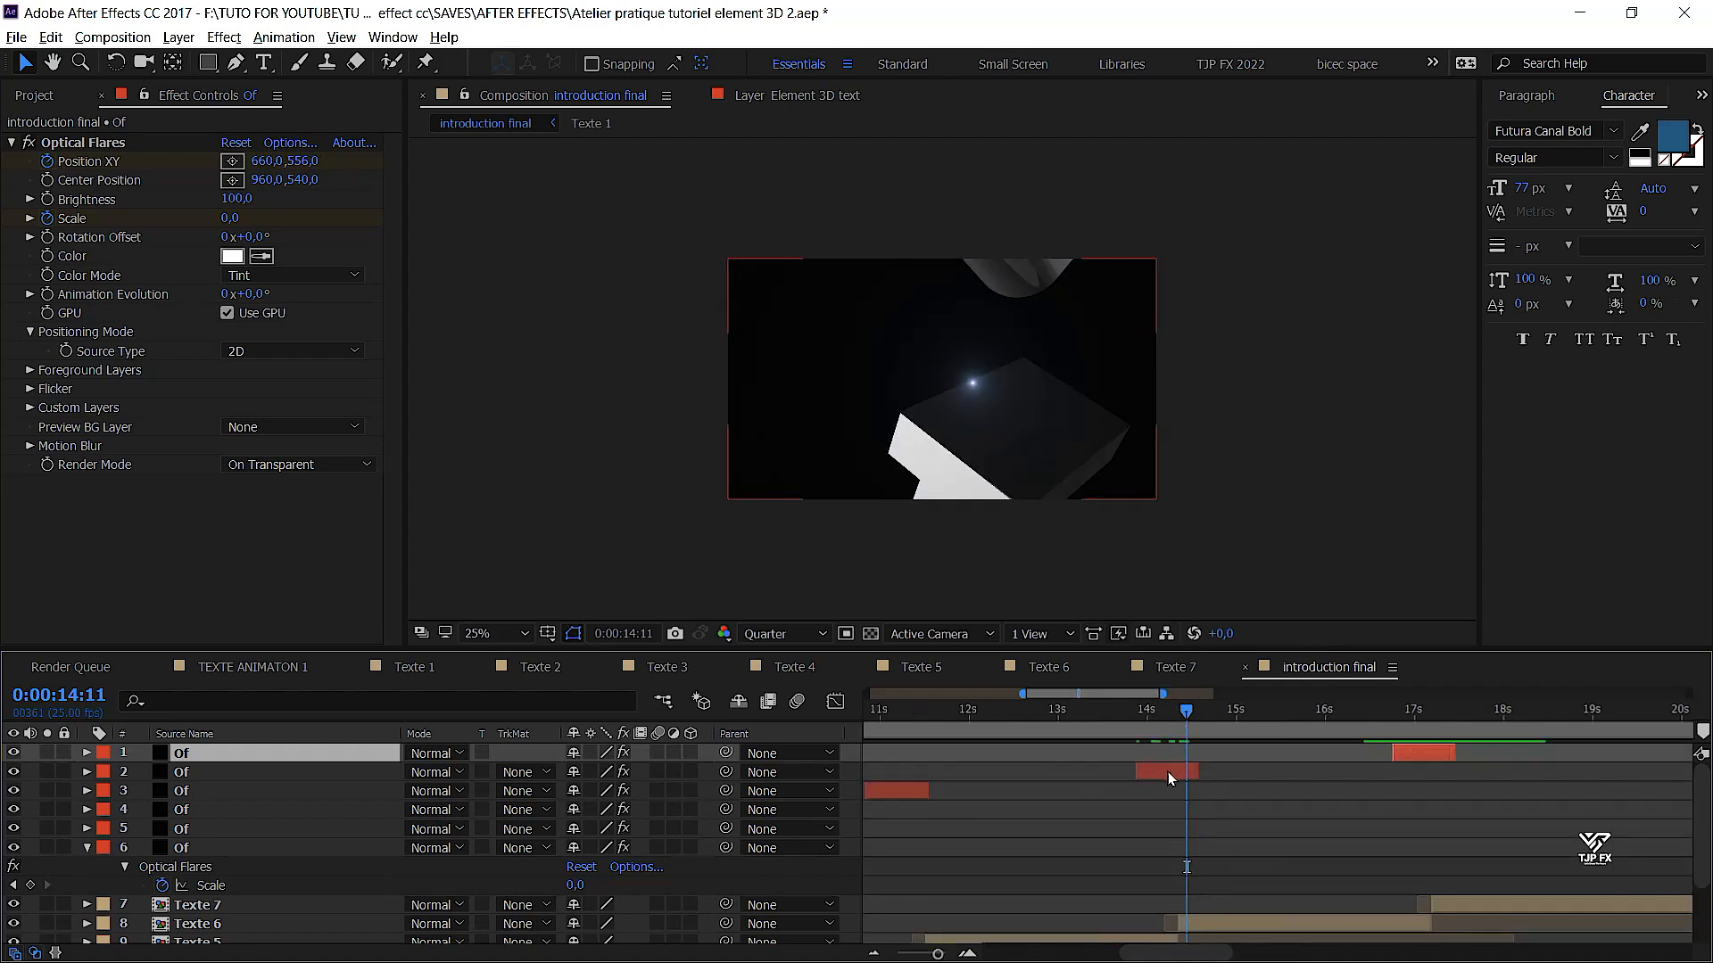
pyautogui.click(1172, 773)
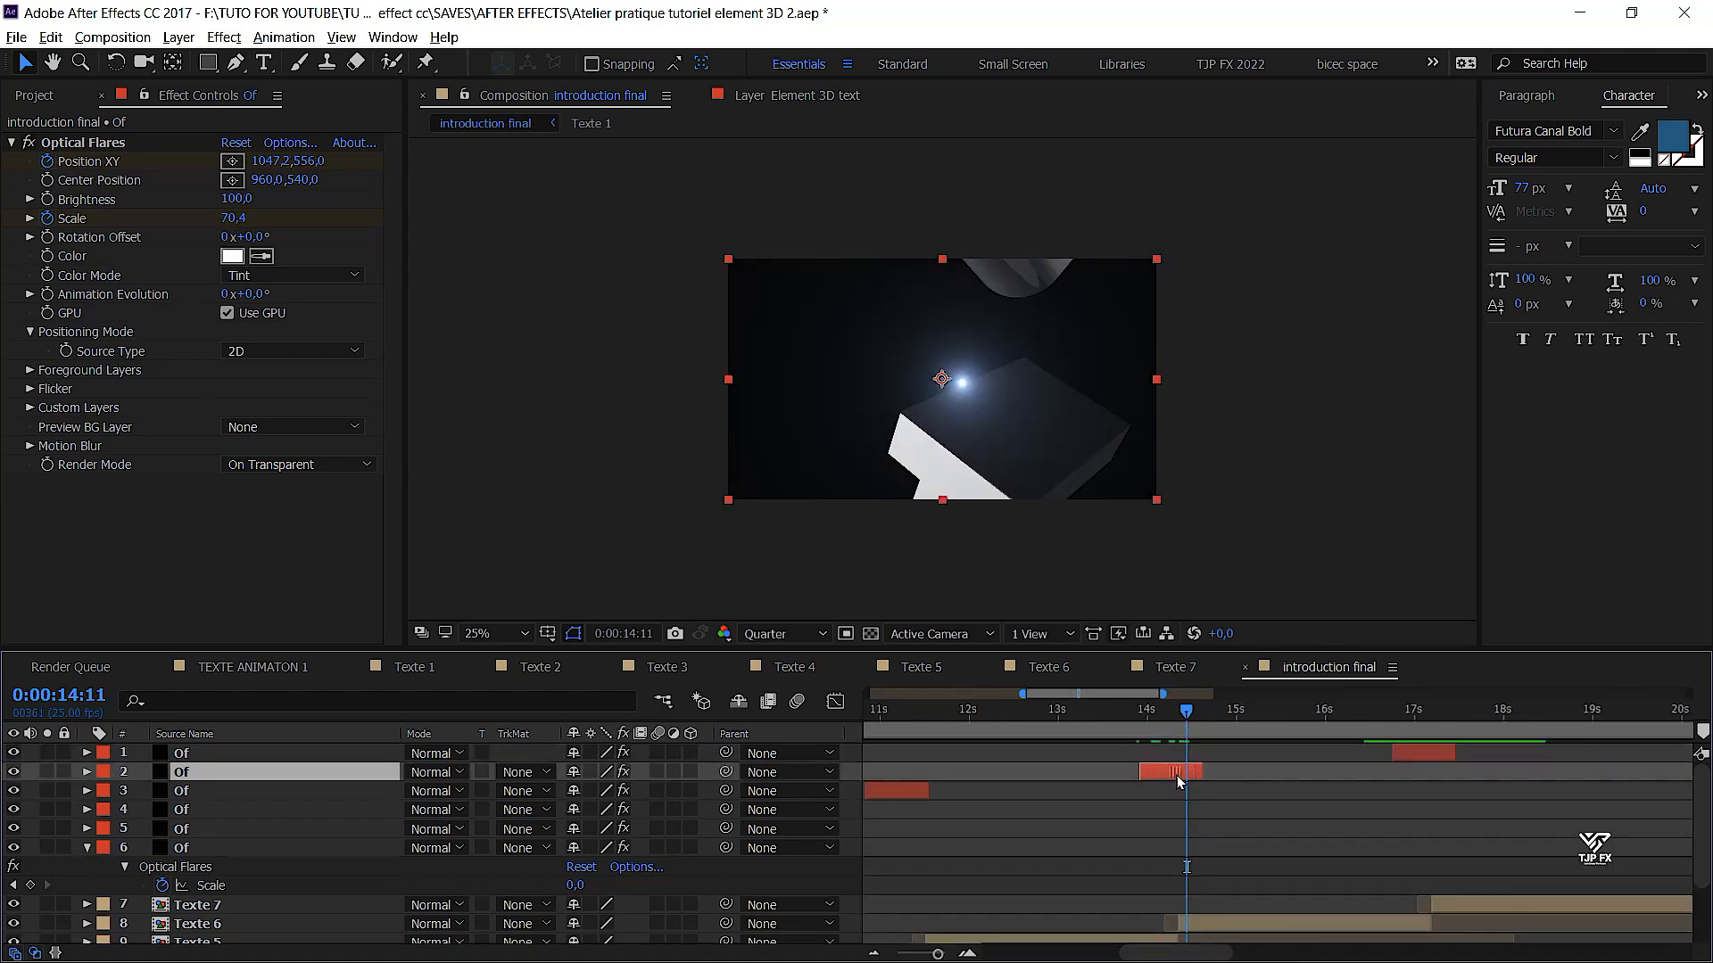
# Adjust the Of flares over the cuts from Texte 4 to Texte 5 and from Texte 3 to Texte 4
pyautogui.scroll(-2, 1176, 773)
pyautogui.click(1042, 710)
pyautogui.scroll(1, 1042, 717)
pyautogui.click(1048, 790)
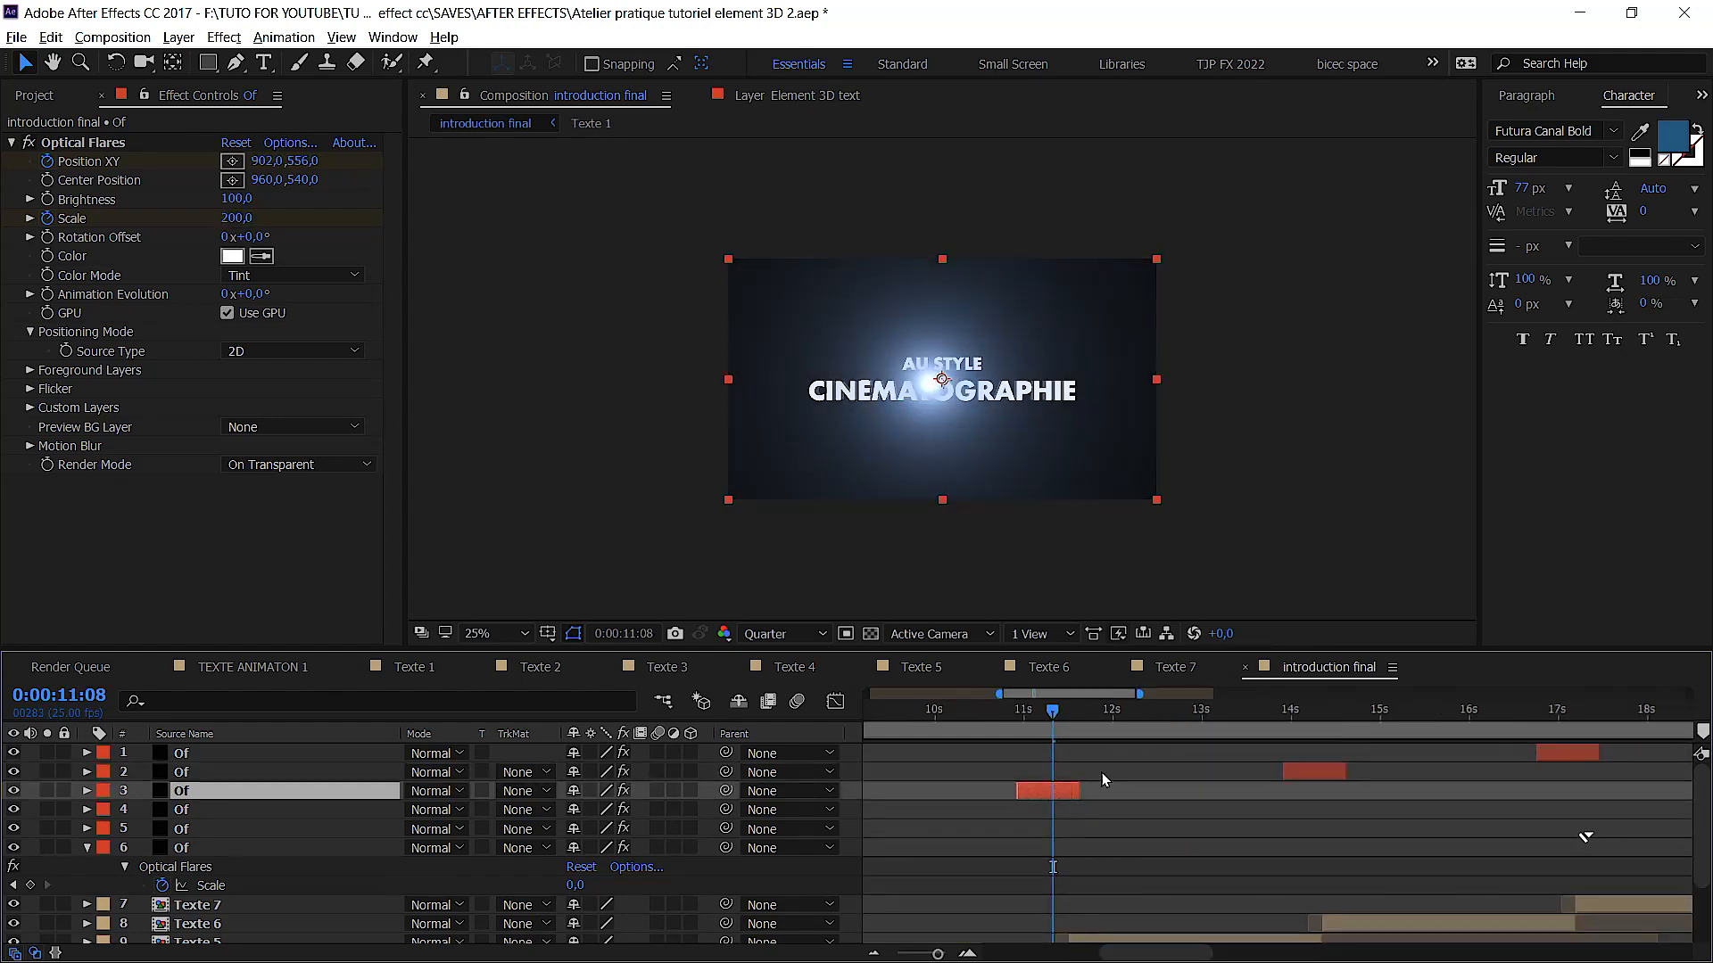
pyautogui.scroll(-2, 1101, 776)
pyautogui.click(1024, 712)
pyautogui.scroll(2, 1028, 813)
pyautogui.scroll(-1, 1029, 794)
pyautogui.moveTo(1029, 785); pyautogui.dragTo(1045, 785)
pyautogui.click(1004, 712)
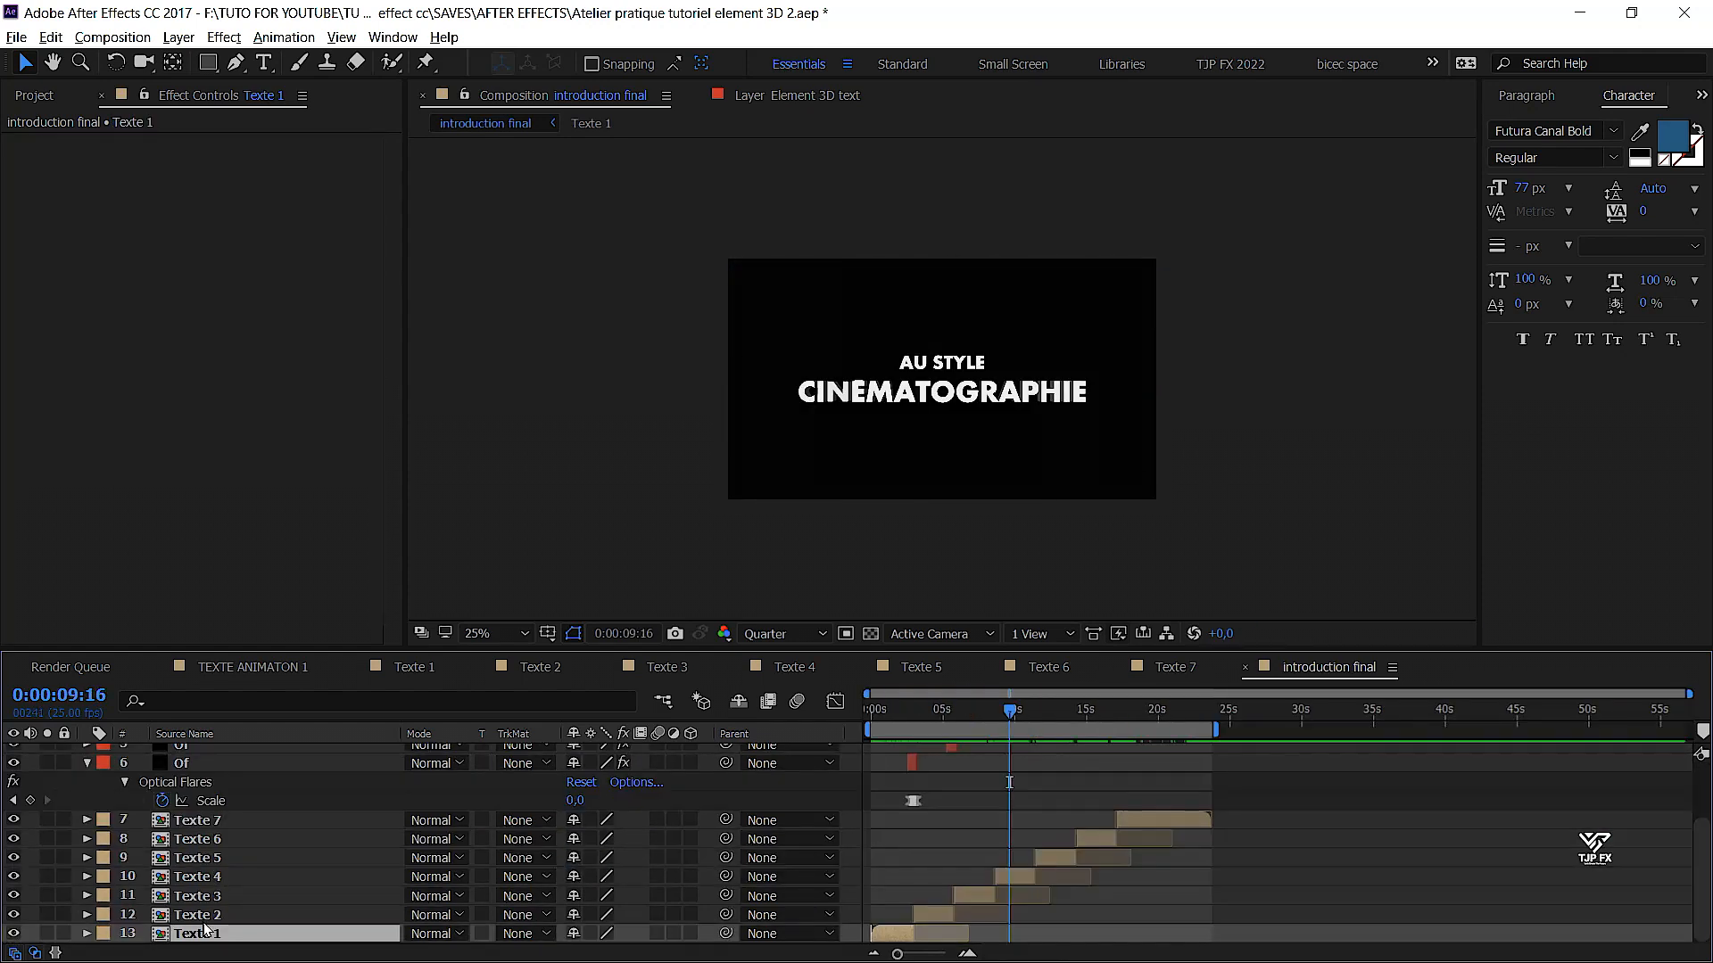
# Add a black 1920 × 1080 px solid named BG, place it below Texte 1, and save the project
pyautogui.hotkey('ctrl', 'y')
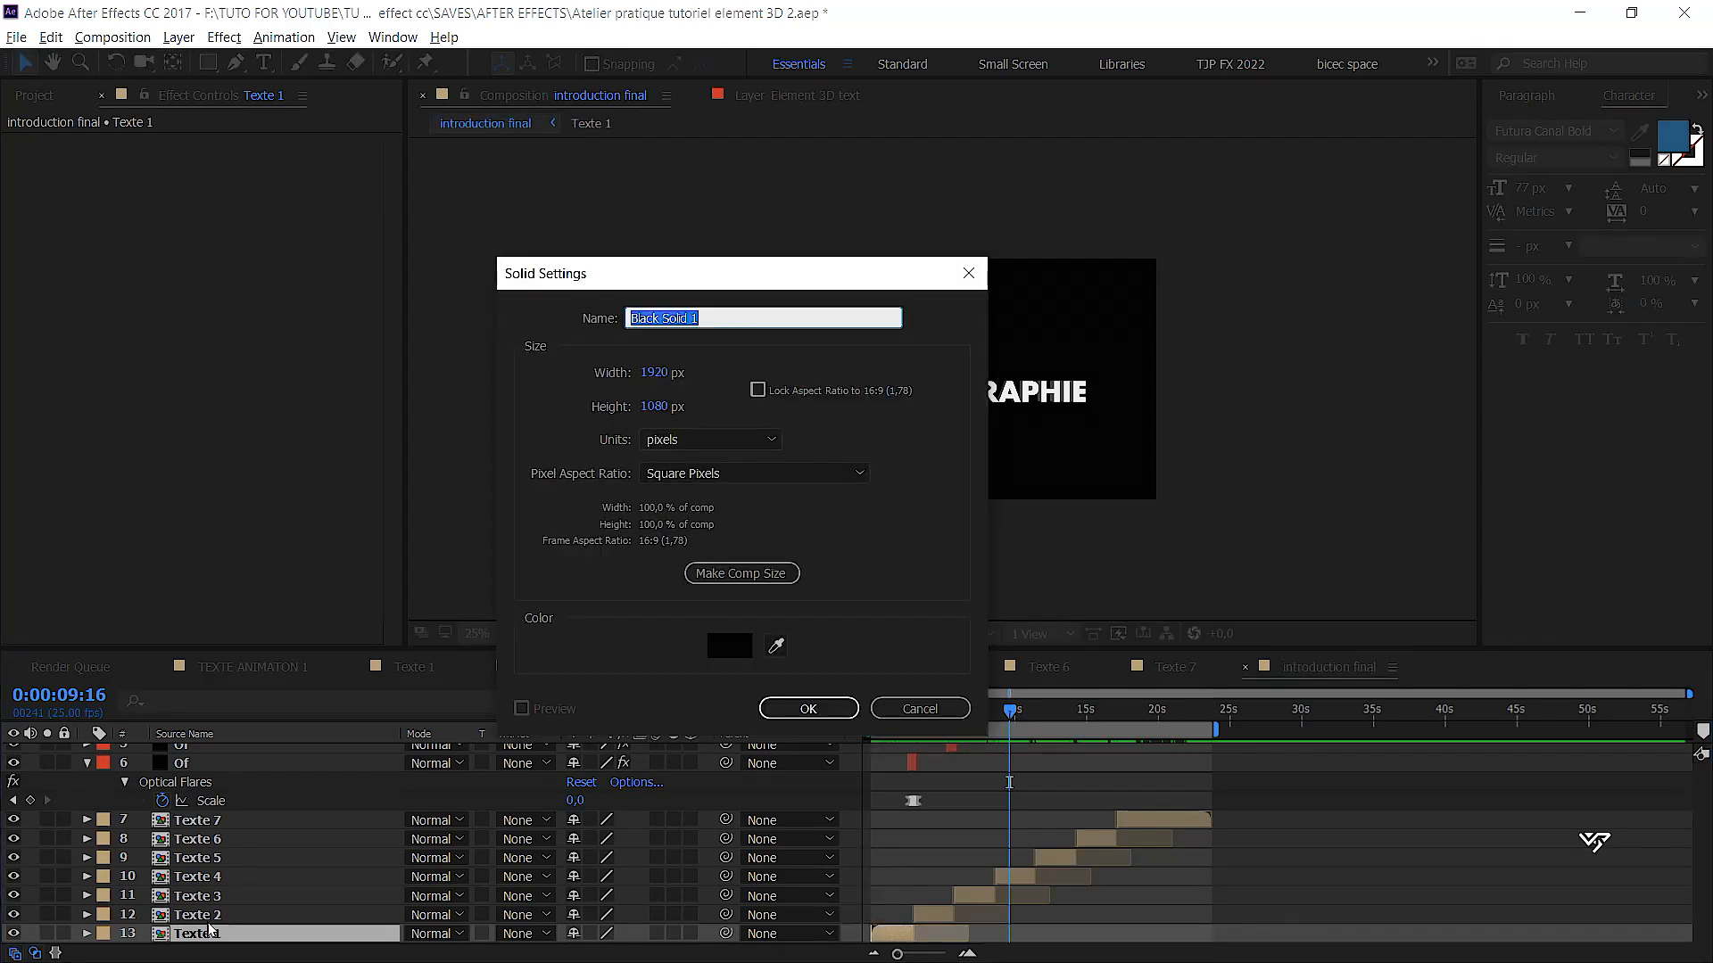
pyautogui.write('BG')
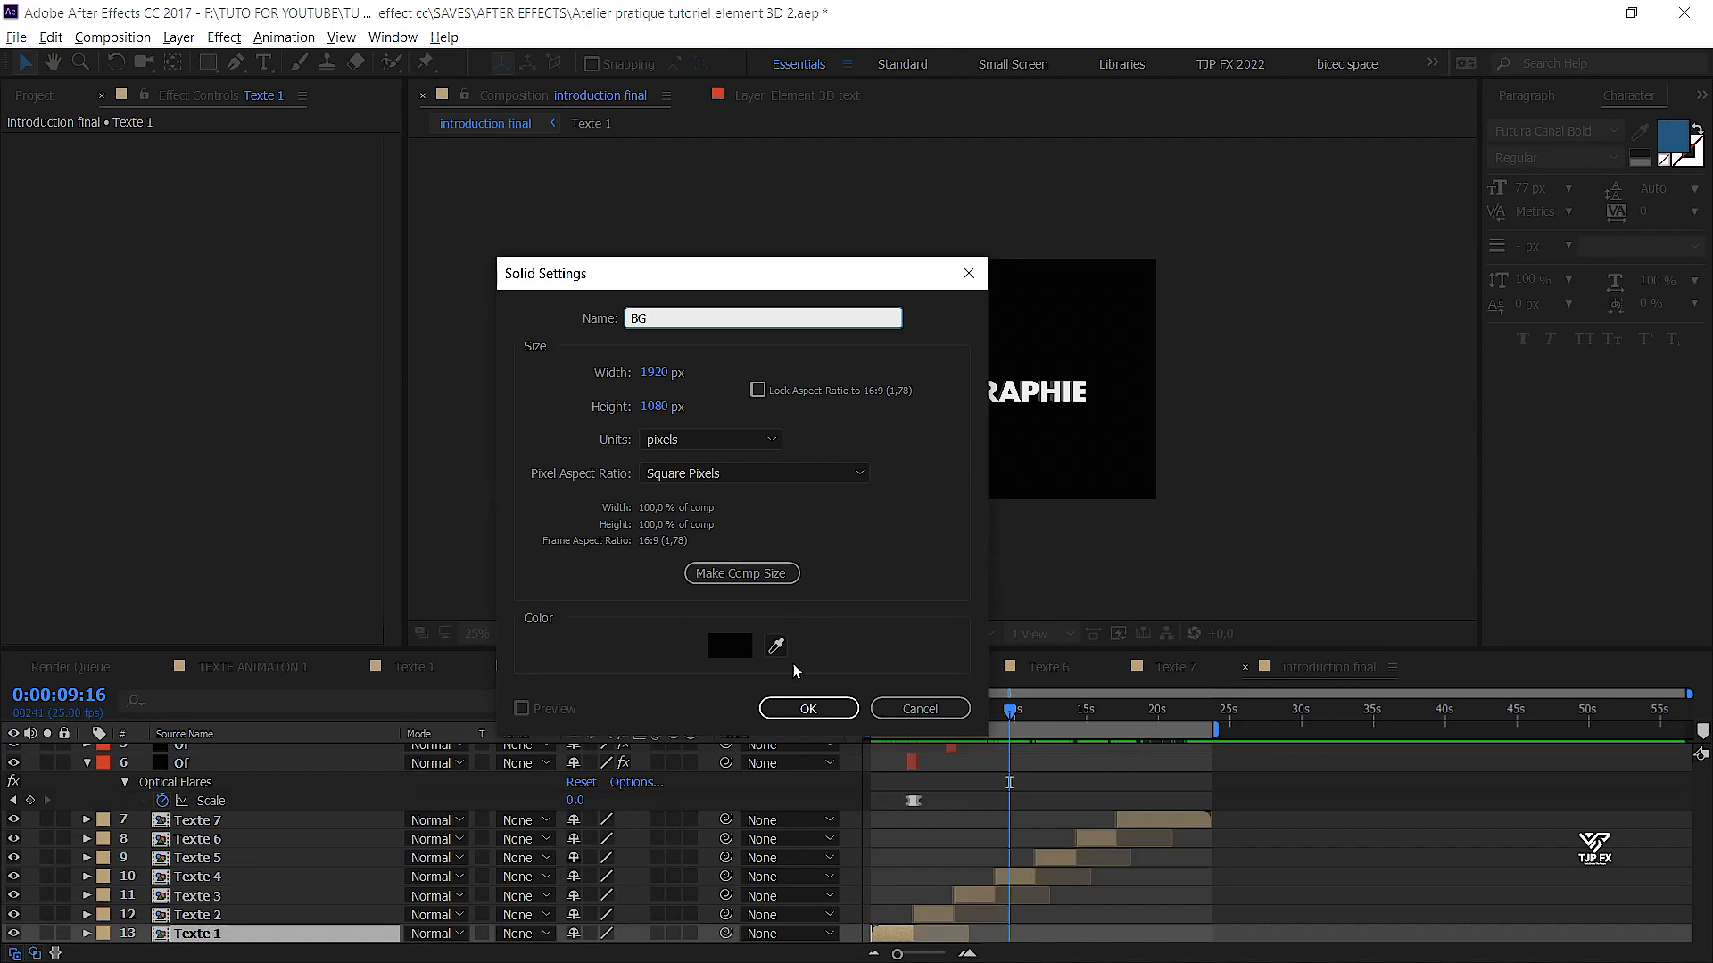
pyautogui.click(808, 708)
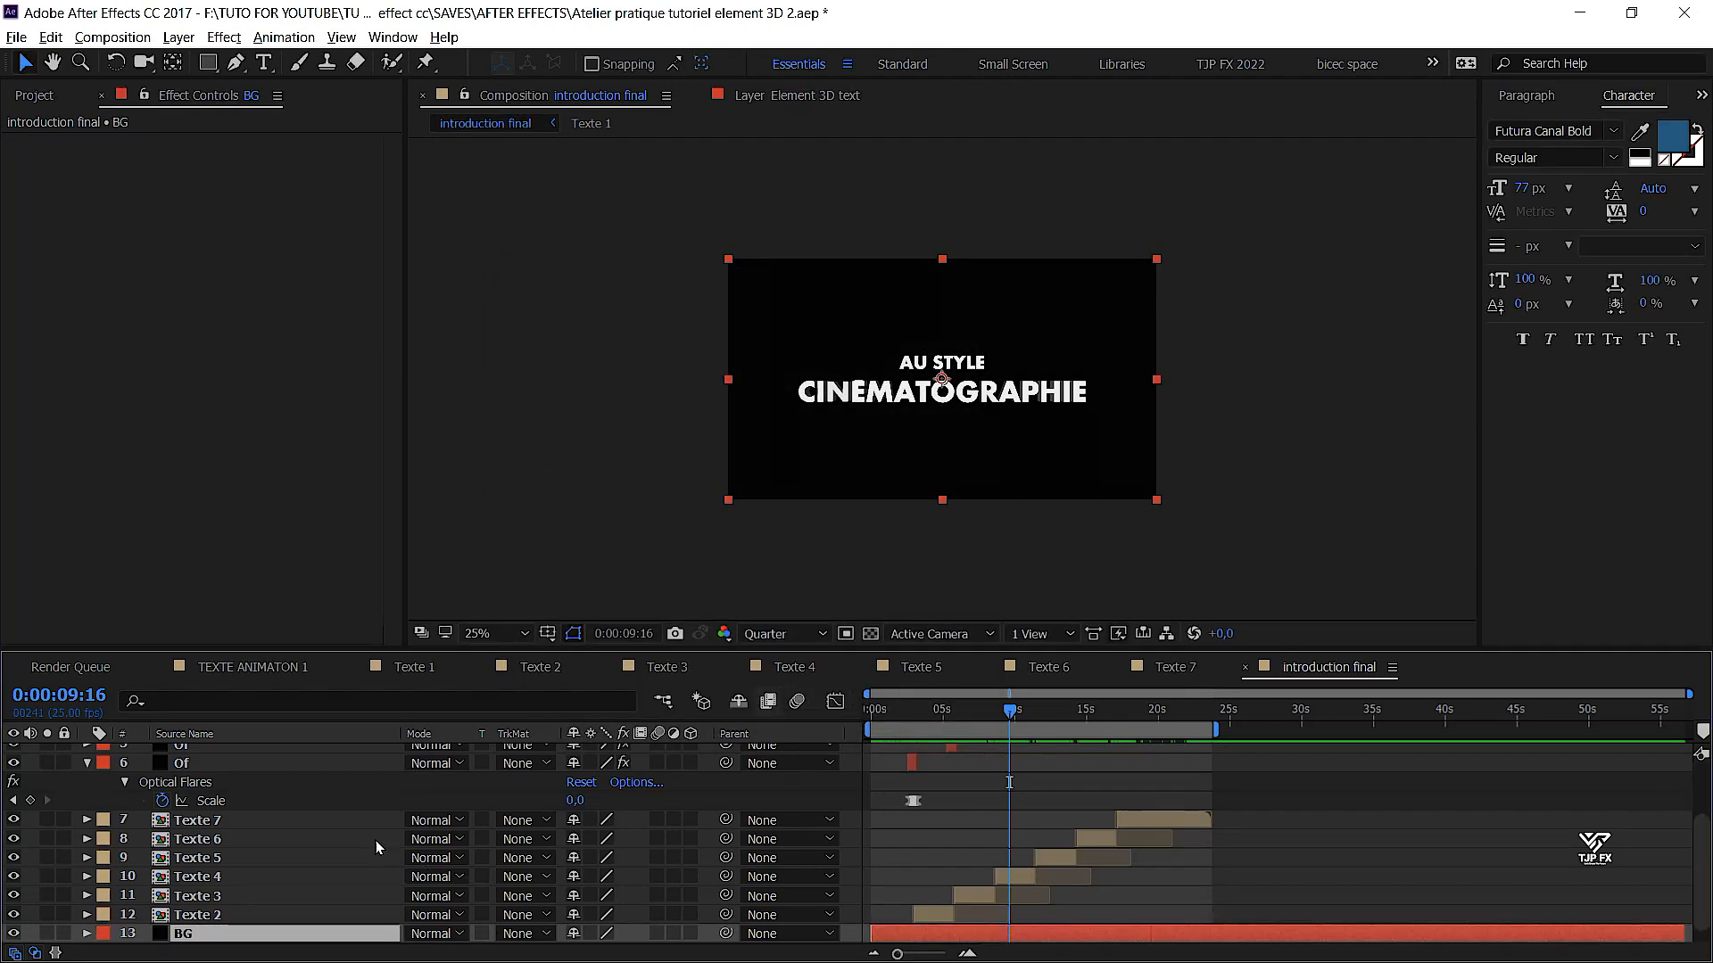
pyautogui.scroll(-2, 376, 843)
pyautogui.moveTo(190, 916); pyautogui.dragTo(193, 942)
pyautogui.hotkey('ctrl', 's')
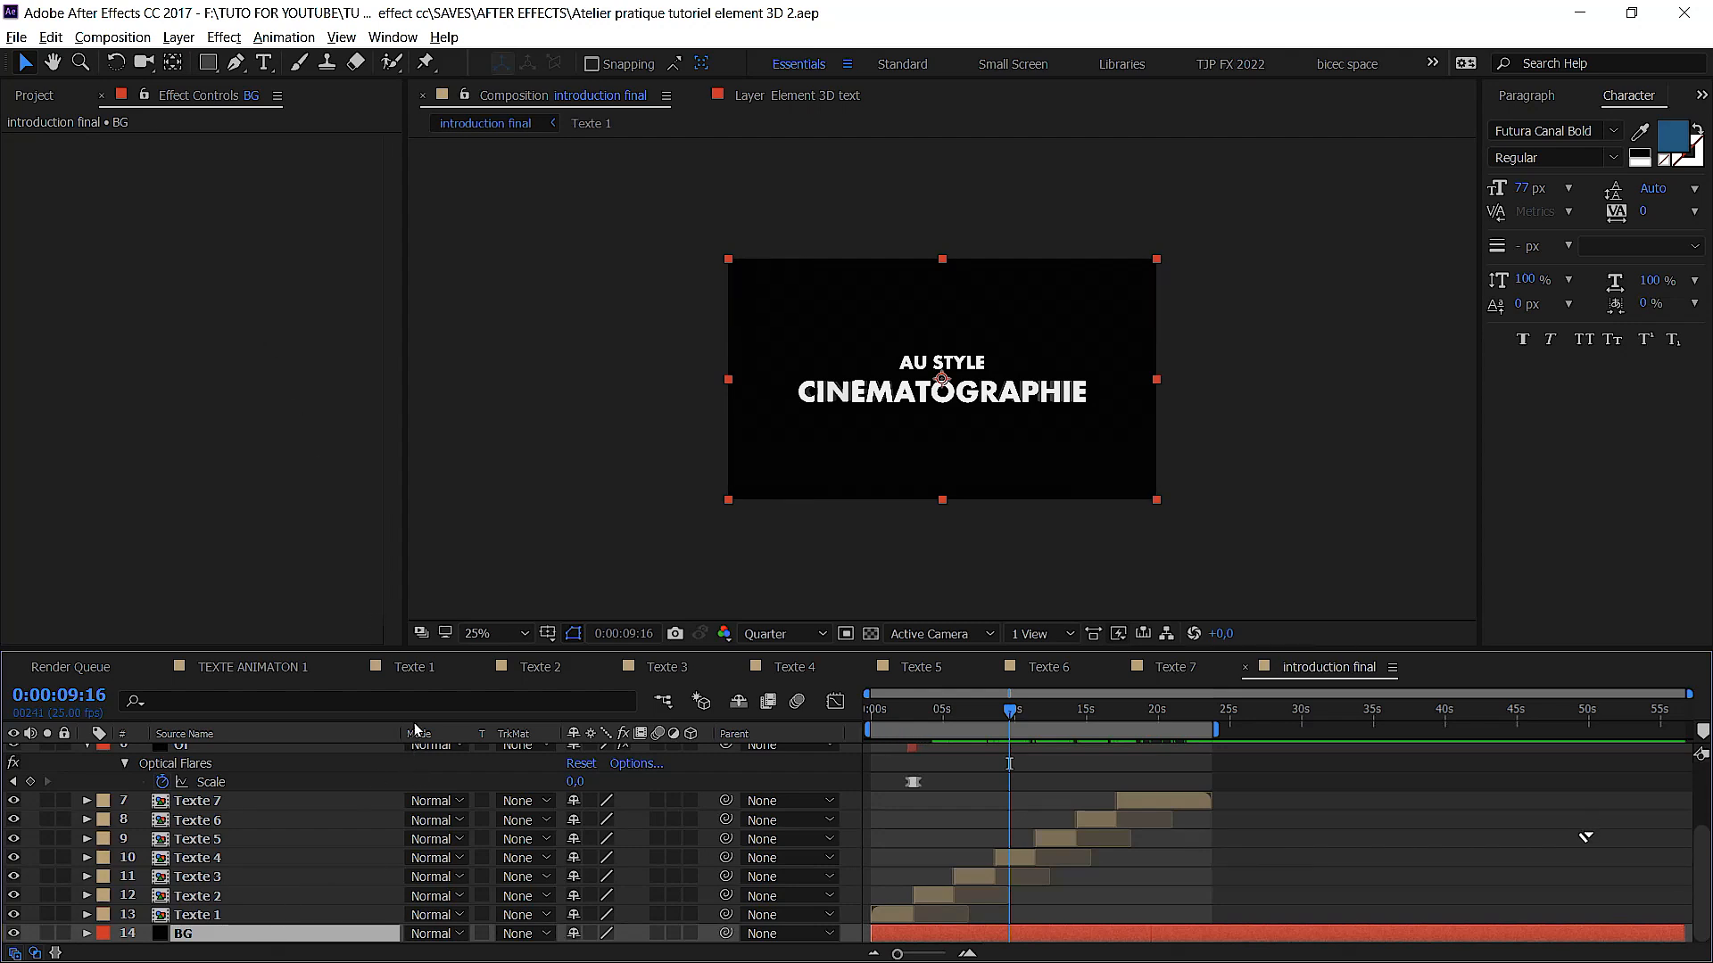
# Apply the Gradient Ramp effect to the BG layer and swap its start and end colors
pyautogui.hotkey('ctrl', 'space')
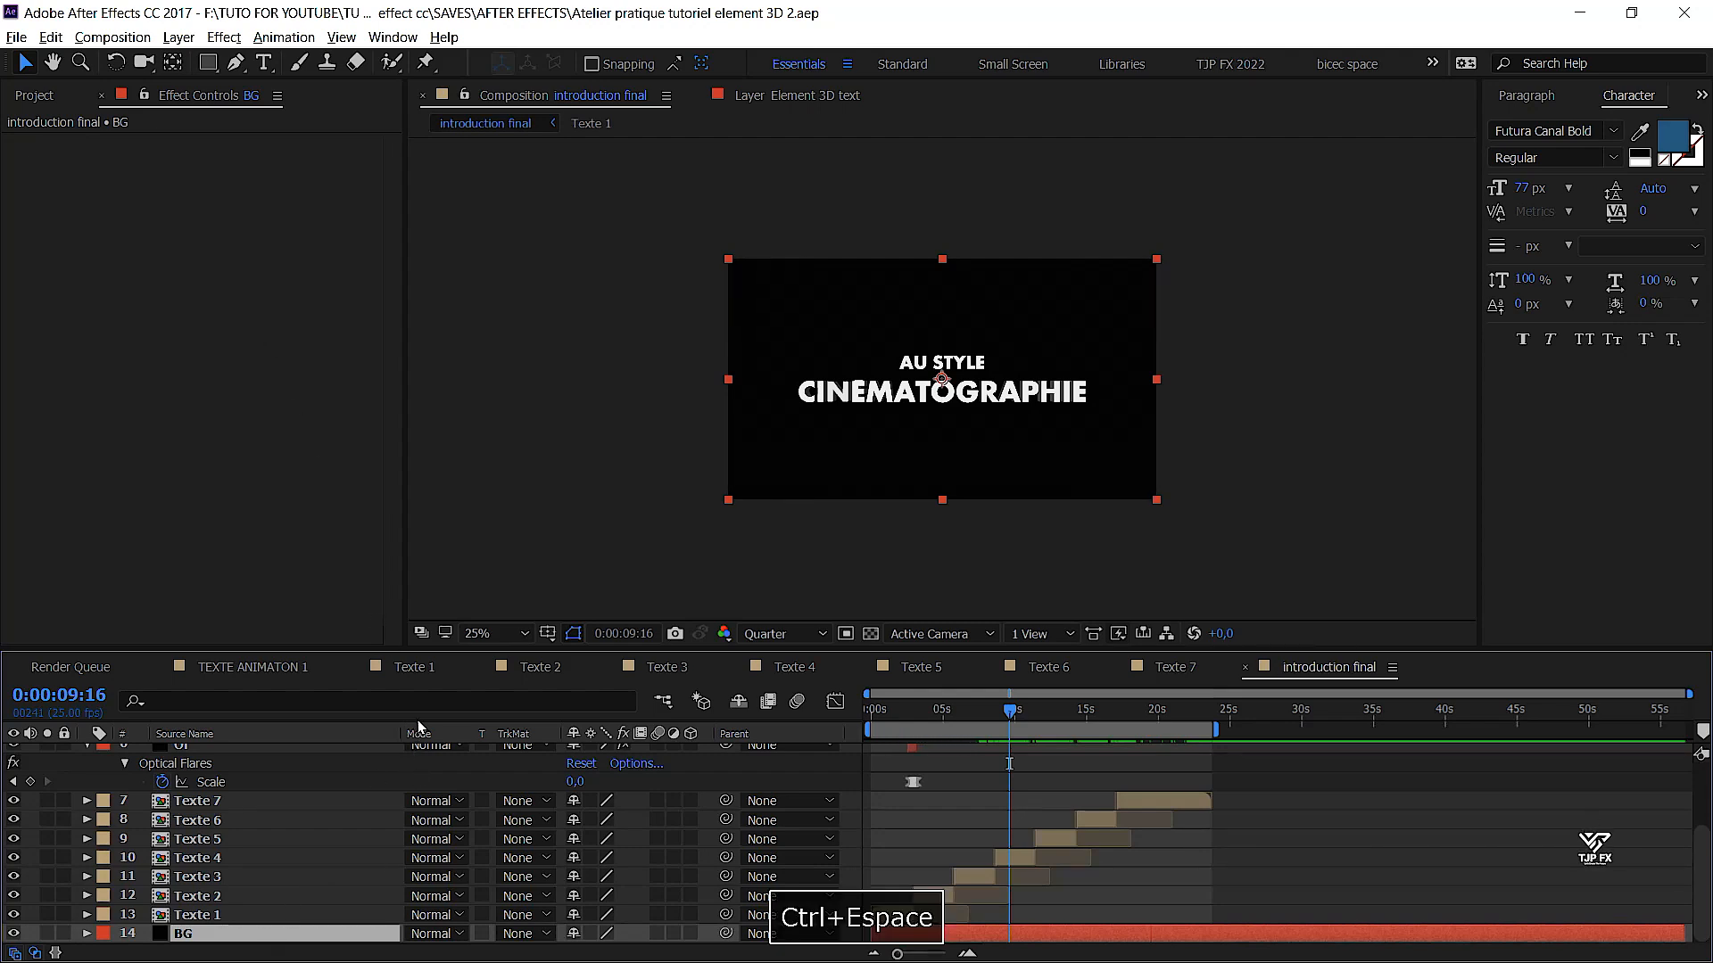
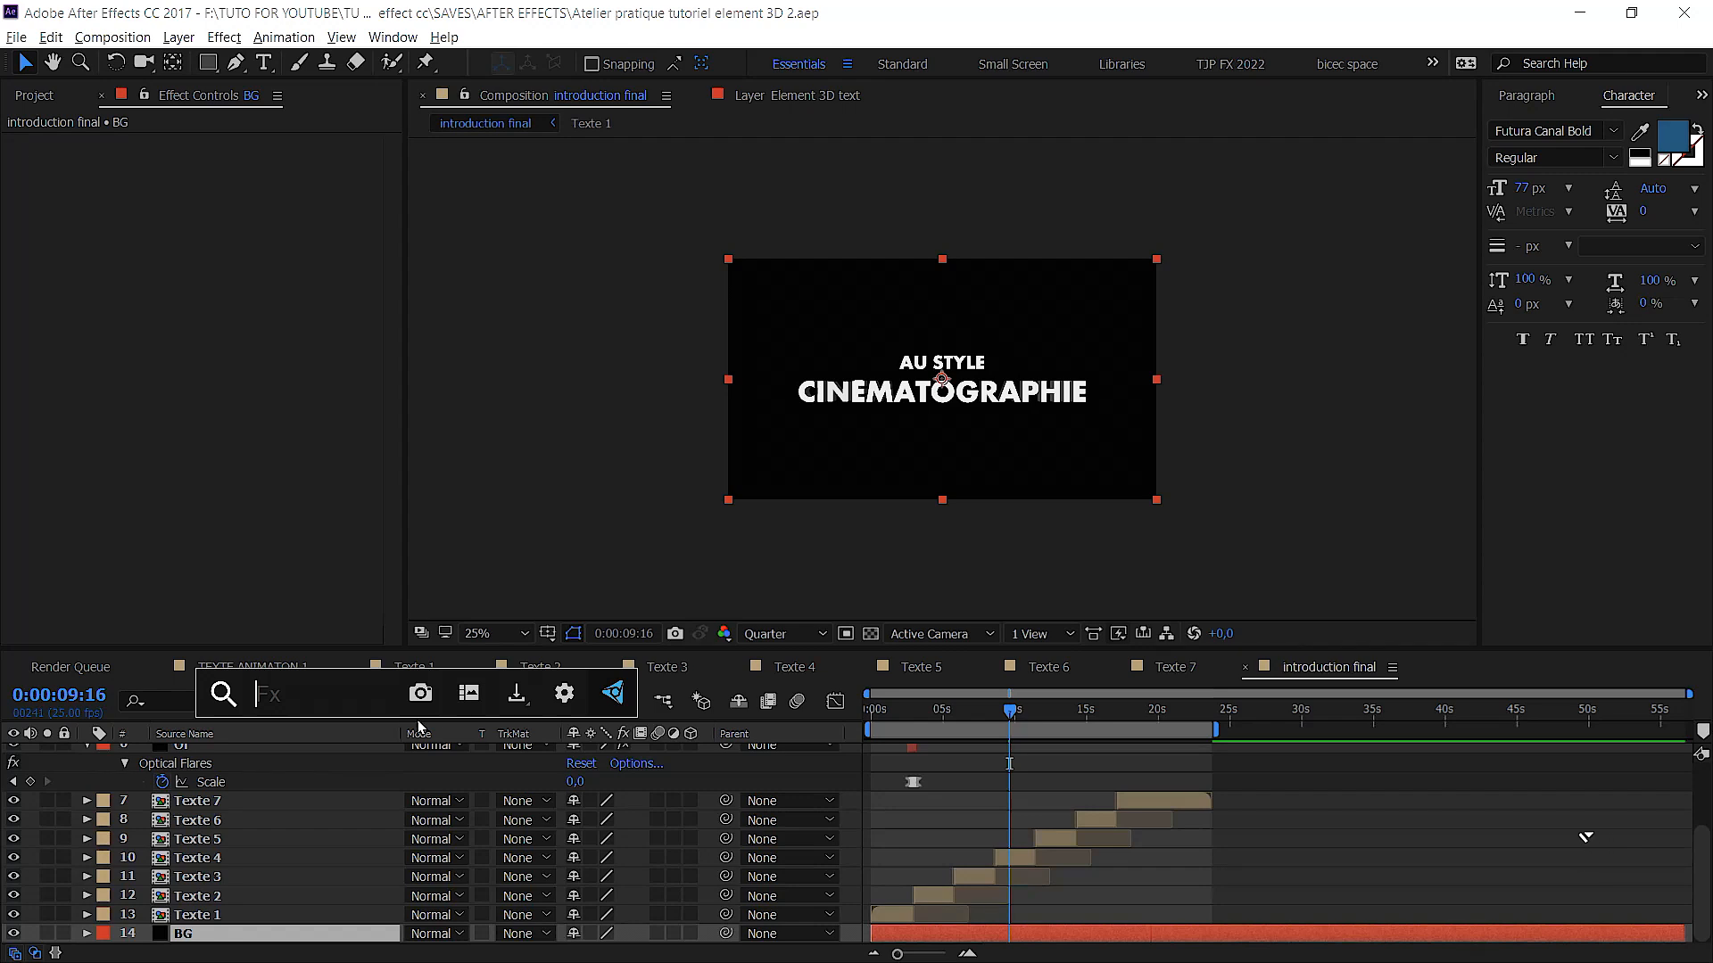
pyautogui.write('grad')
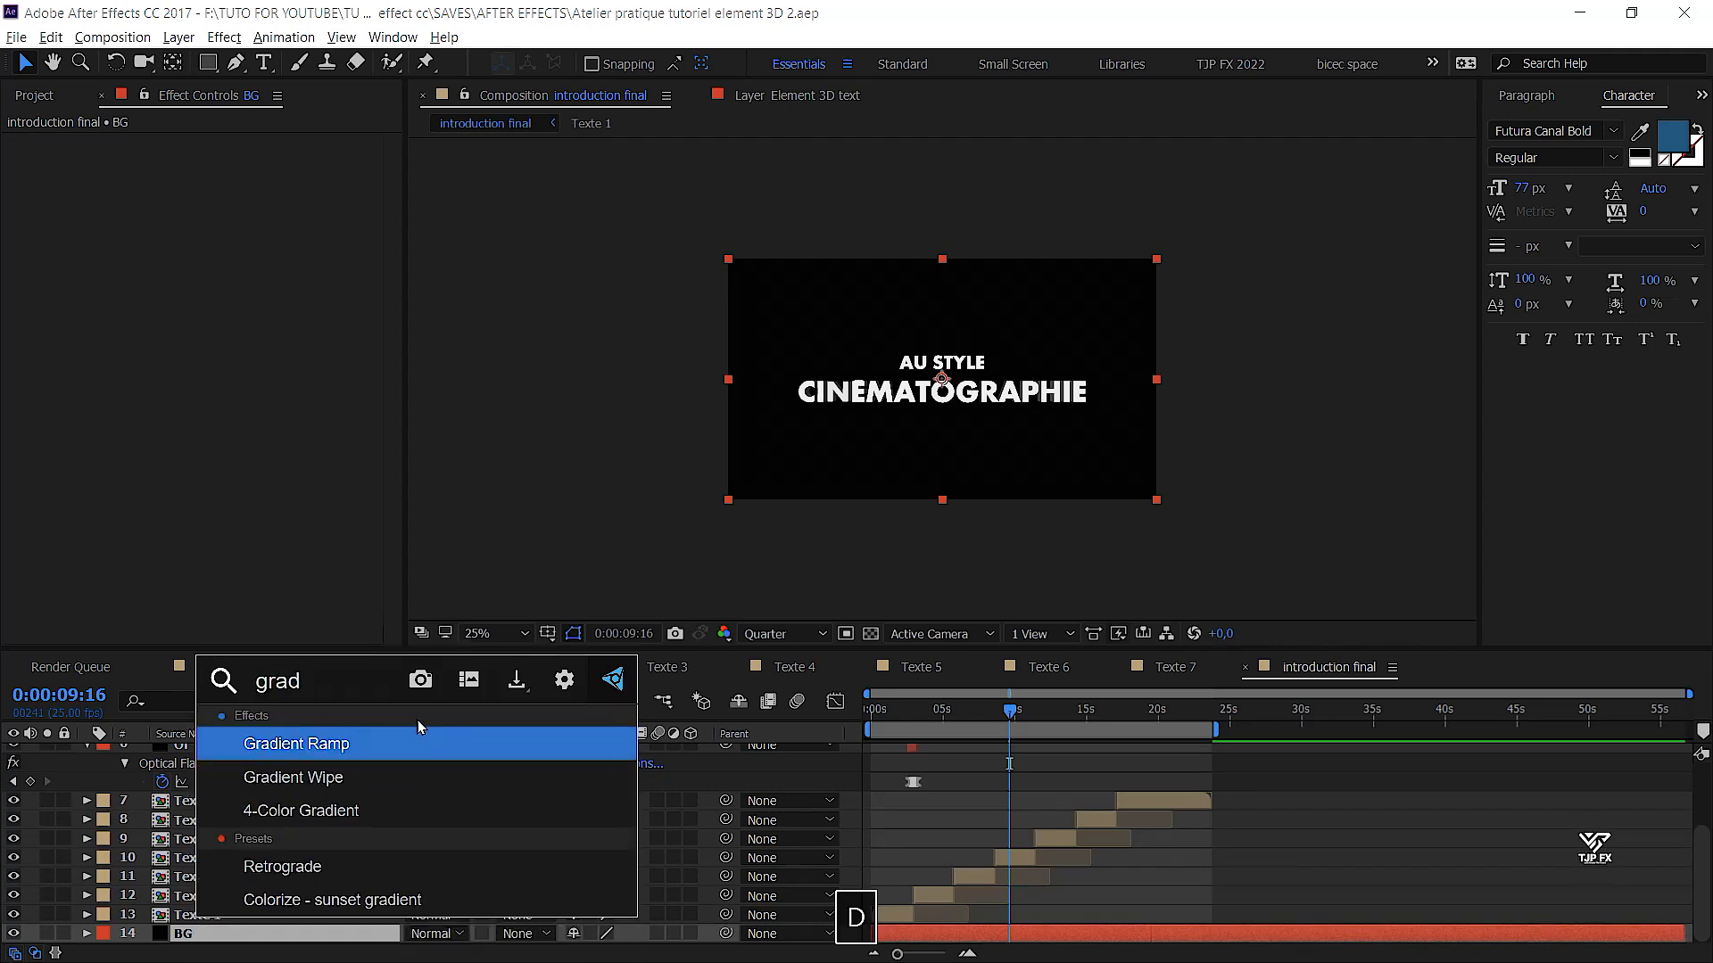
pyautogui.click(408, 742)
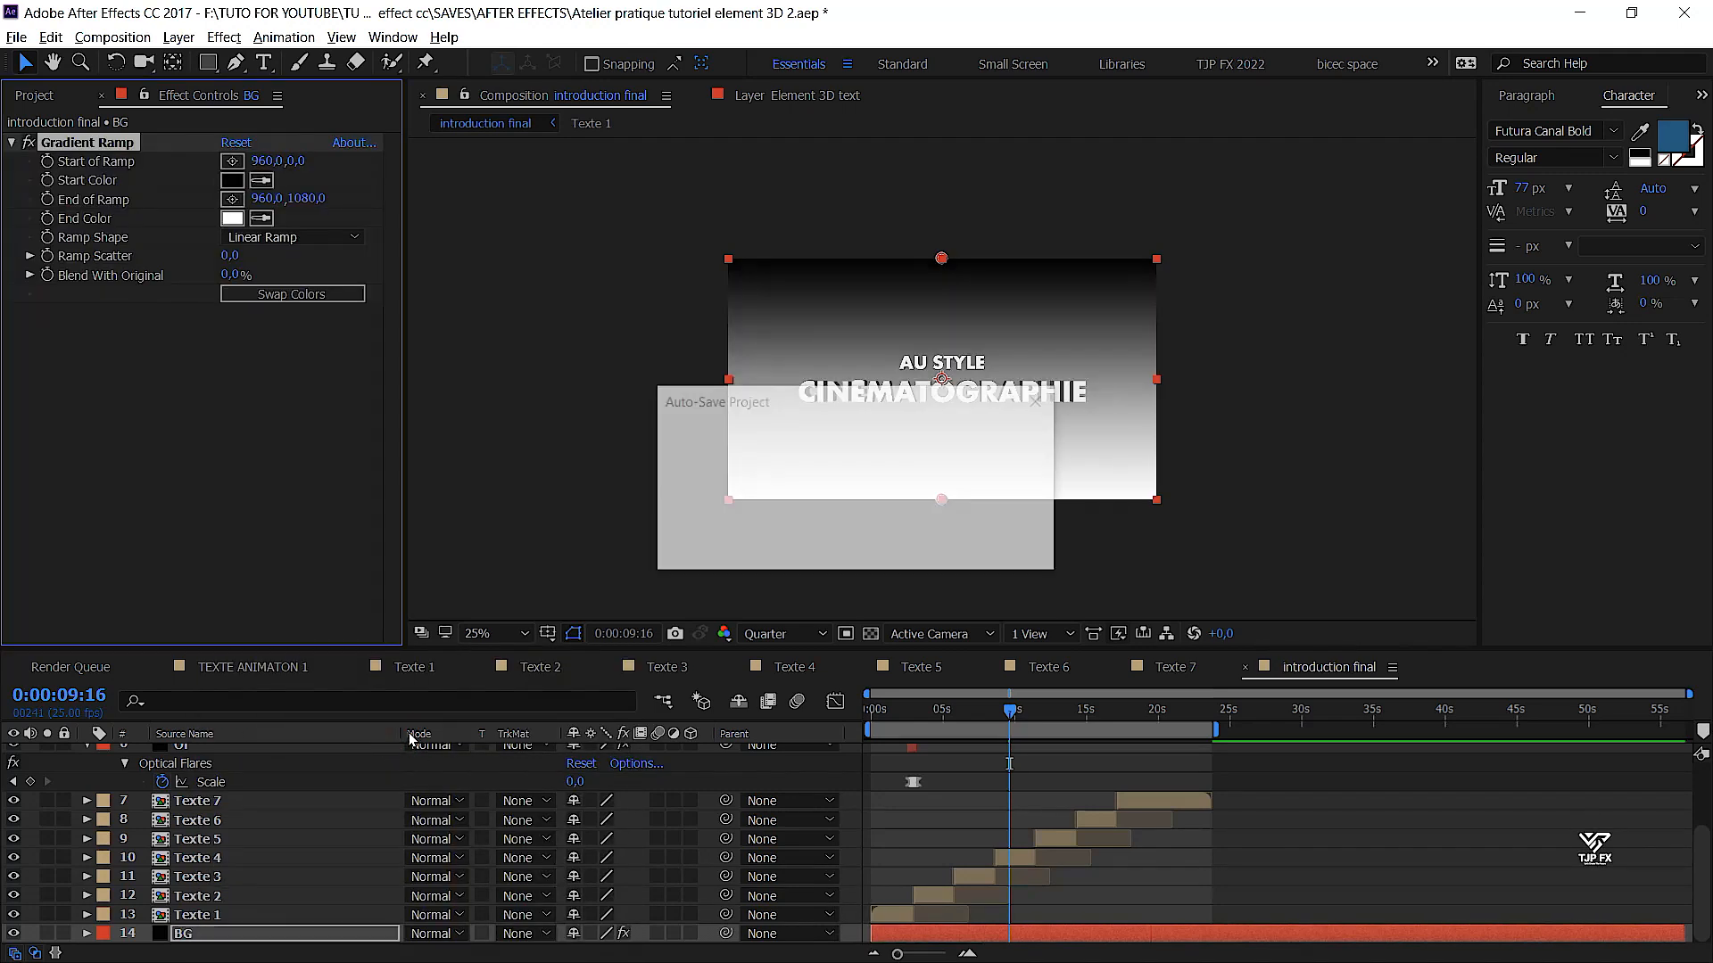
pyautogui.click(299, 296)
# Set the Gradient Ramp's start color to dark blue 023043
pyautogui.click(233, 182)
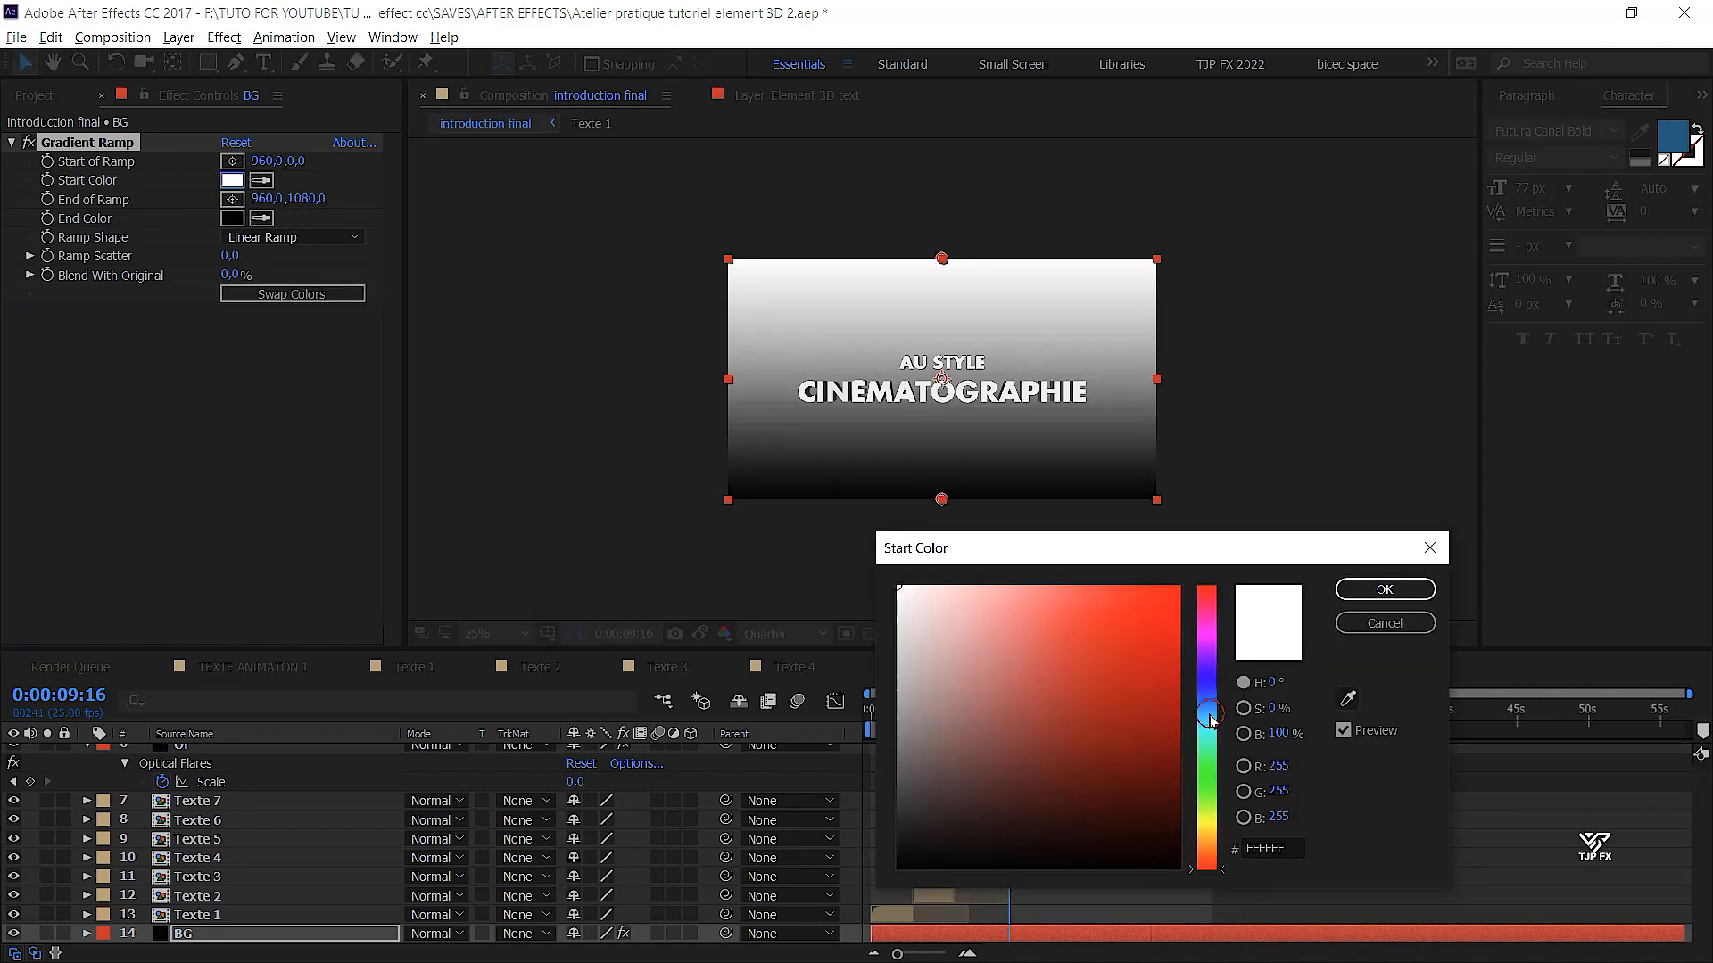
pyautogui.click(1210, 718)
pyautogui.click(1173, 794)
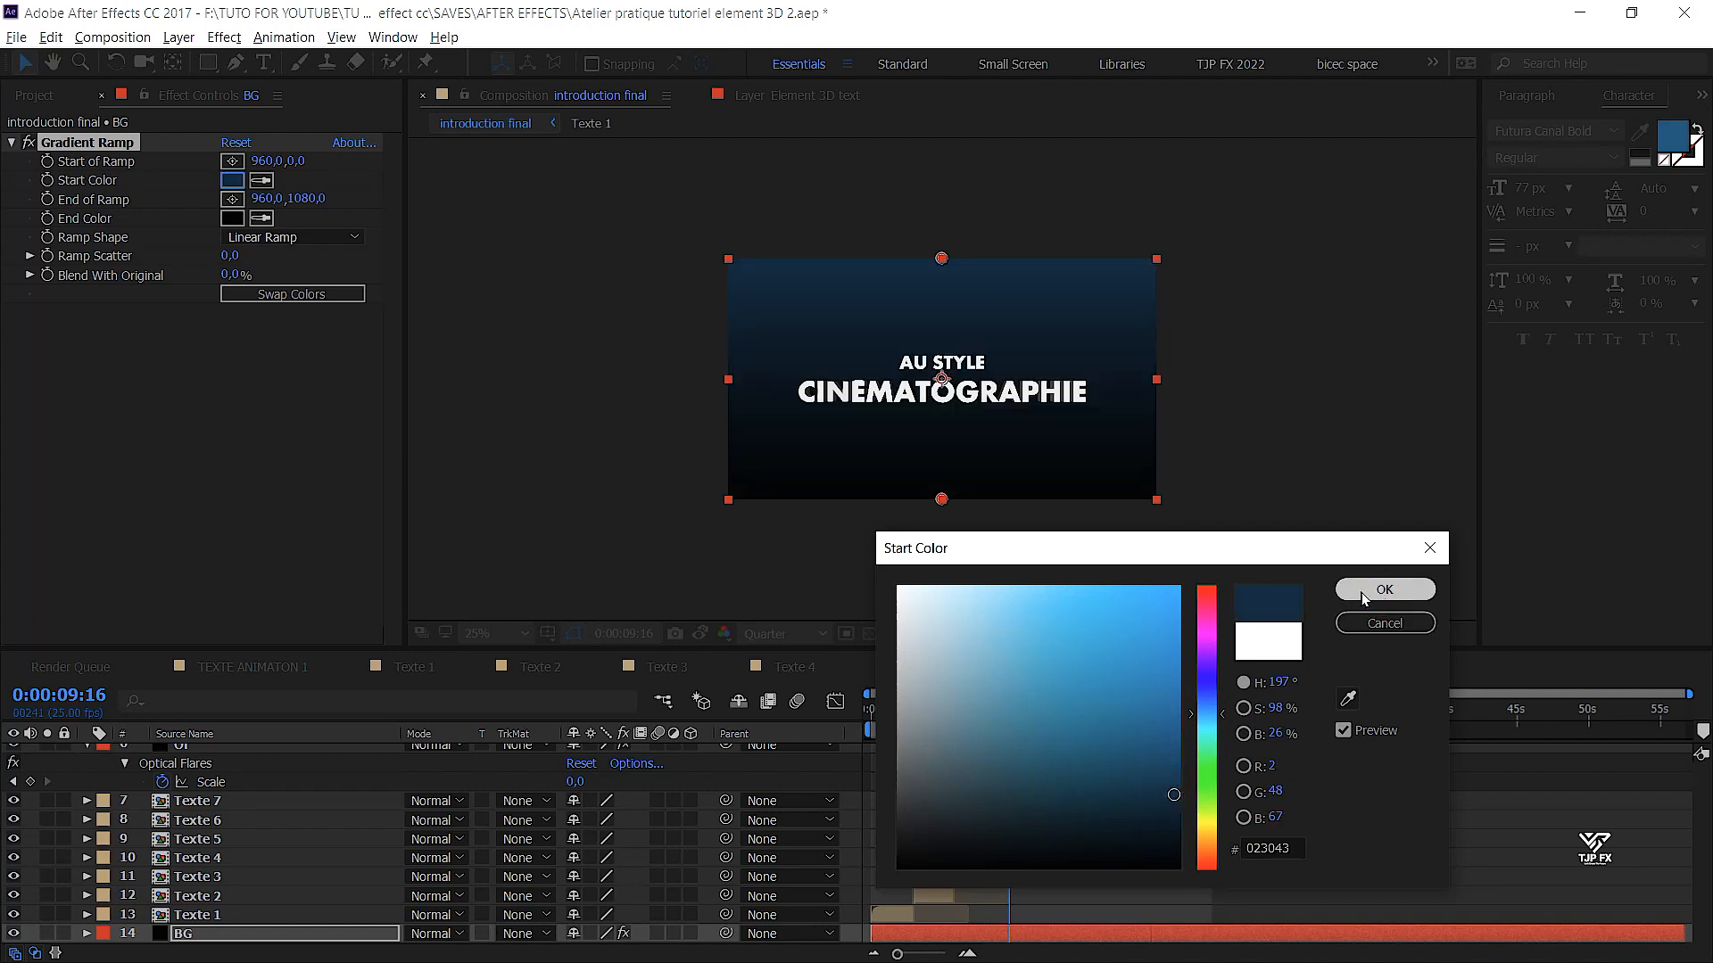
pyautogui.click(1363, 590)
# Make the ramp radial, move its start to about 936, -184 and its end to about 940, 1380, and save
pyautogui.click(334, 236)
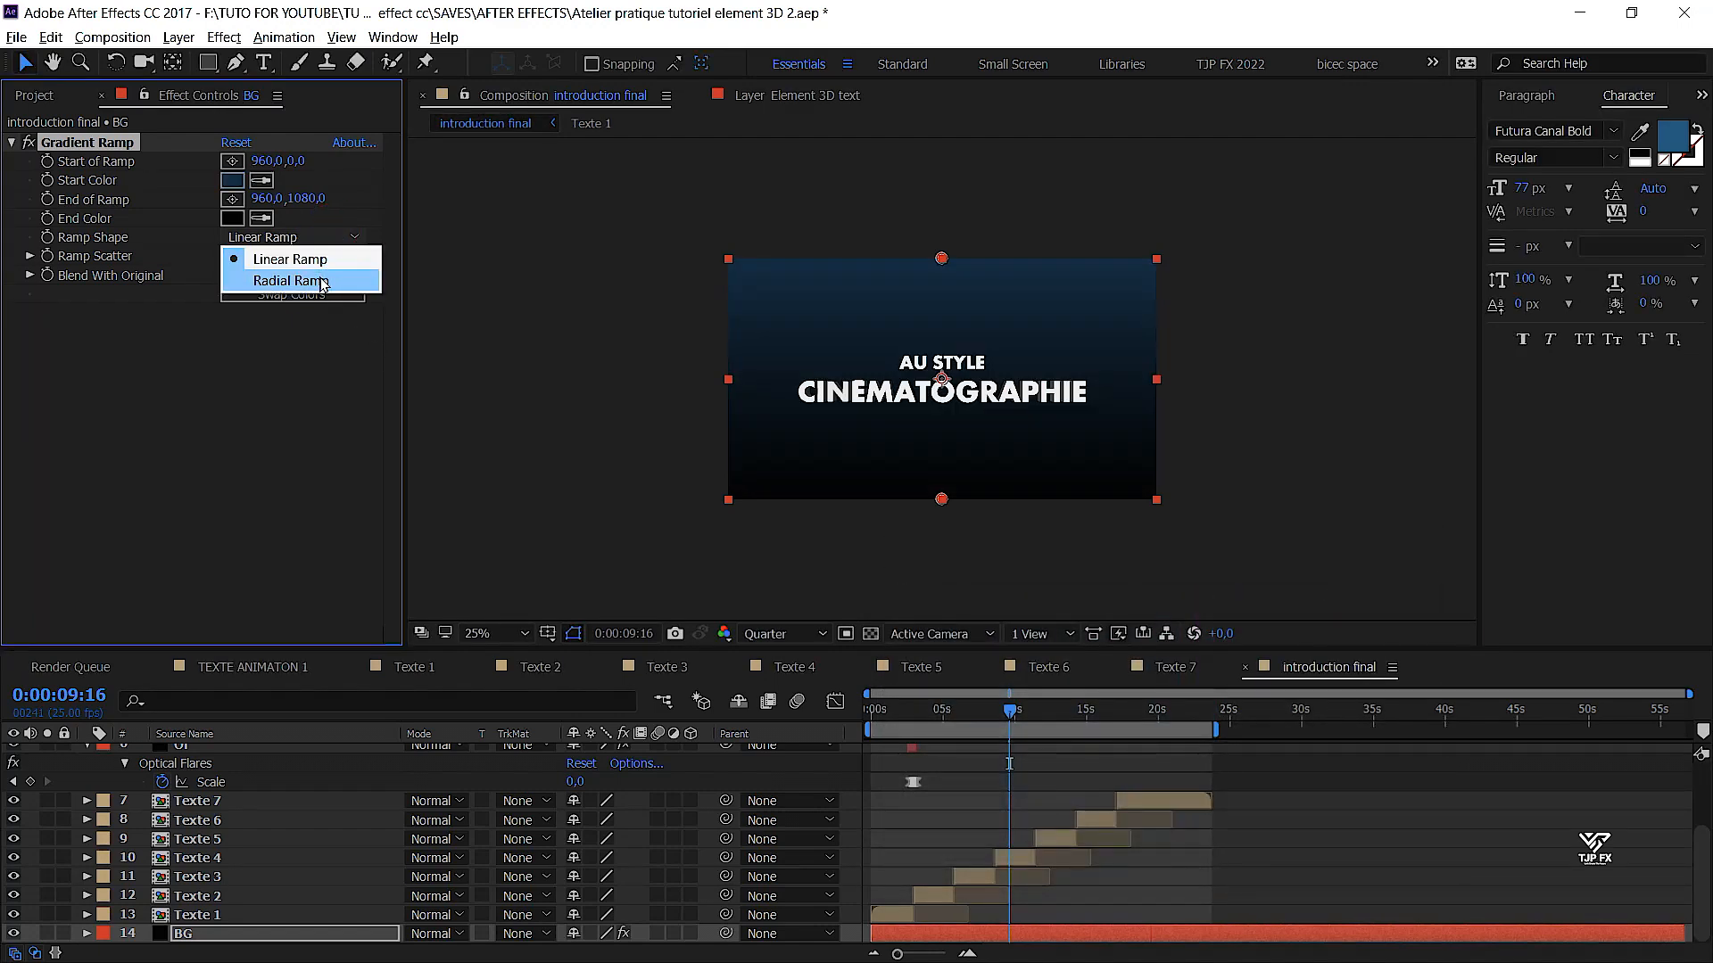
pyautogui.click(321, 281)
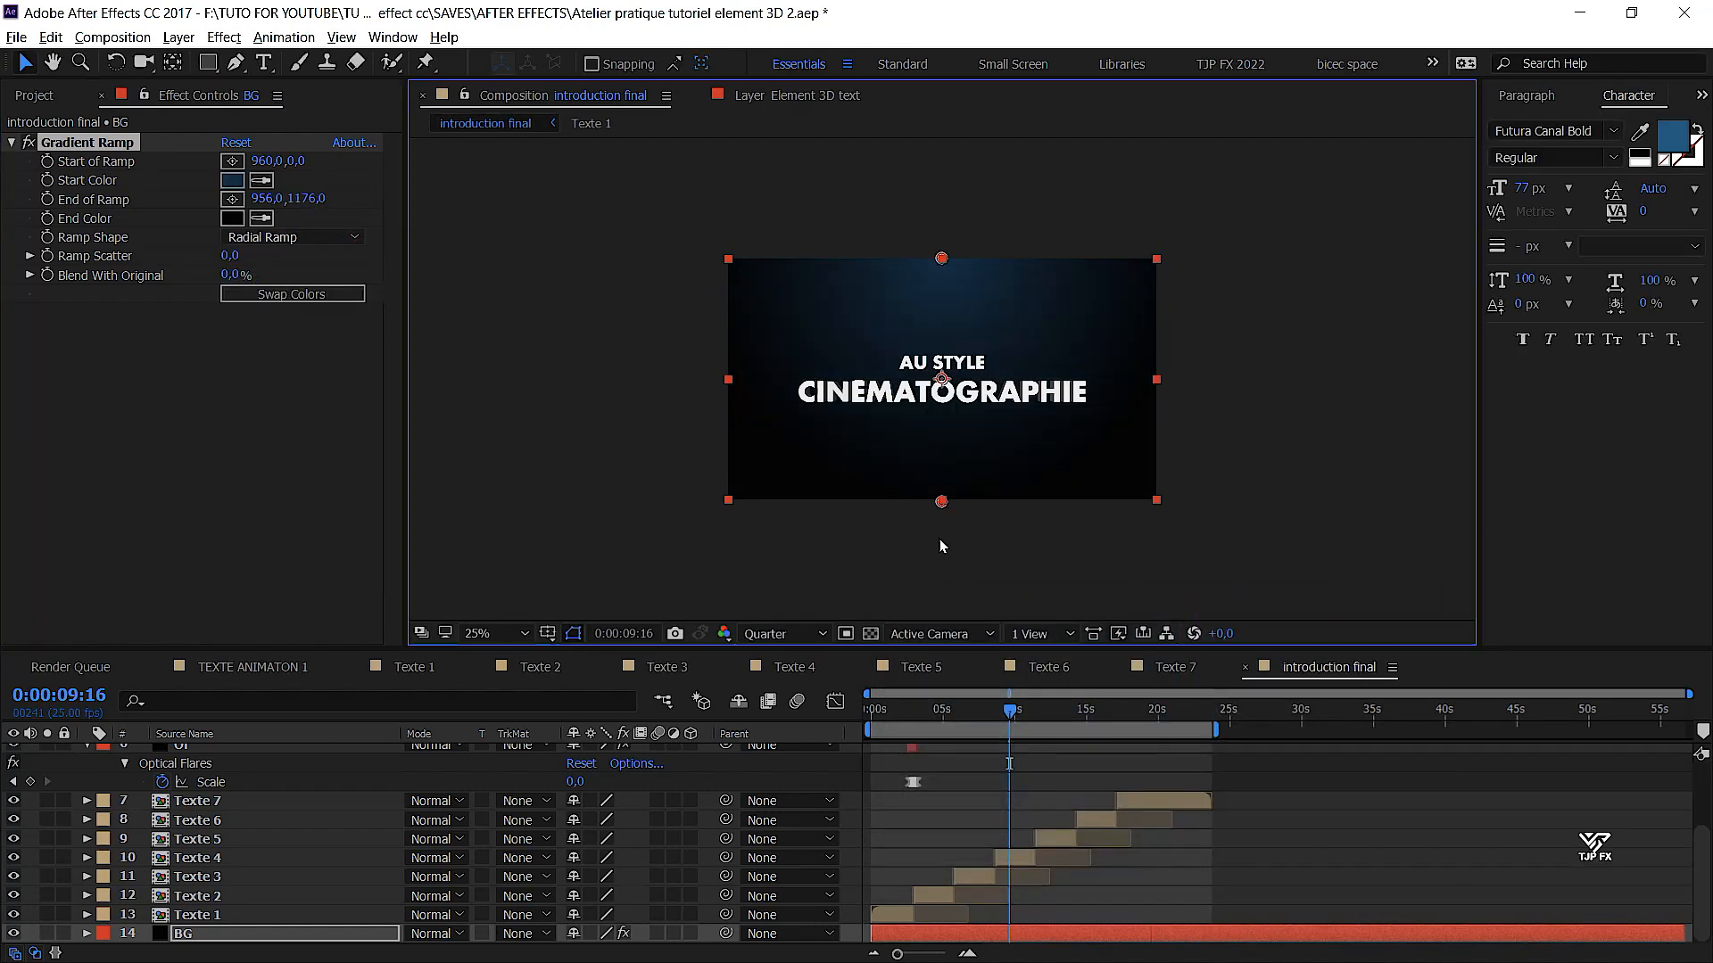
pyautogui.moveTo(941, 501); pyautogui.dragTo(935, 559)
pyautogui.moveTo(941, 258); pyautogui.dragTo(937, 217)
pyautogui.hotkey('ctrl', 's')
pyautogui.click(1008, 808)
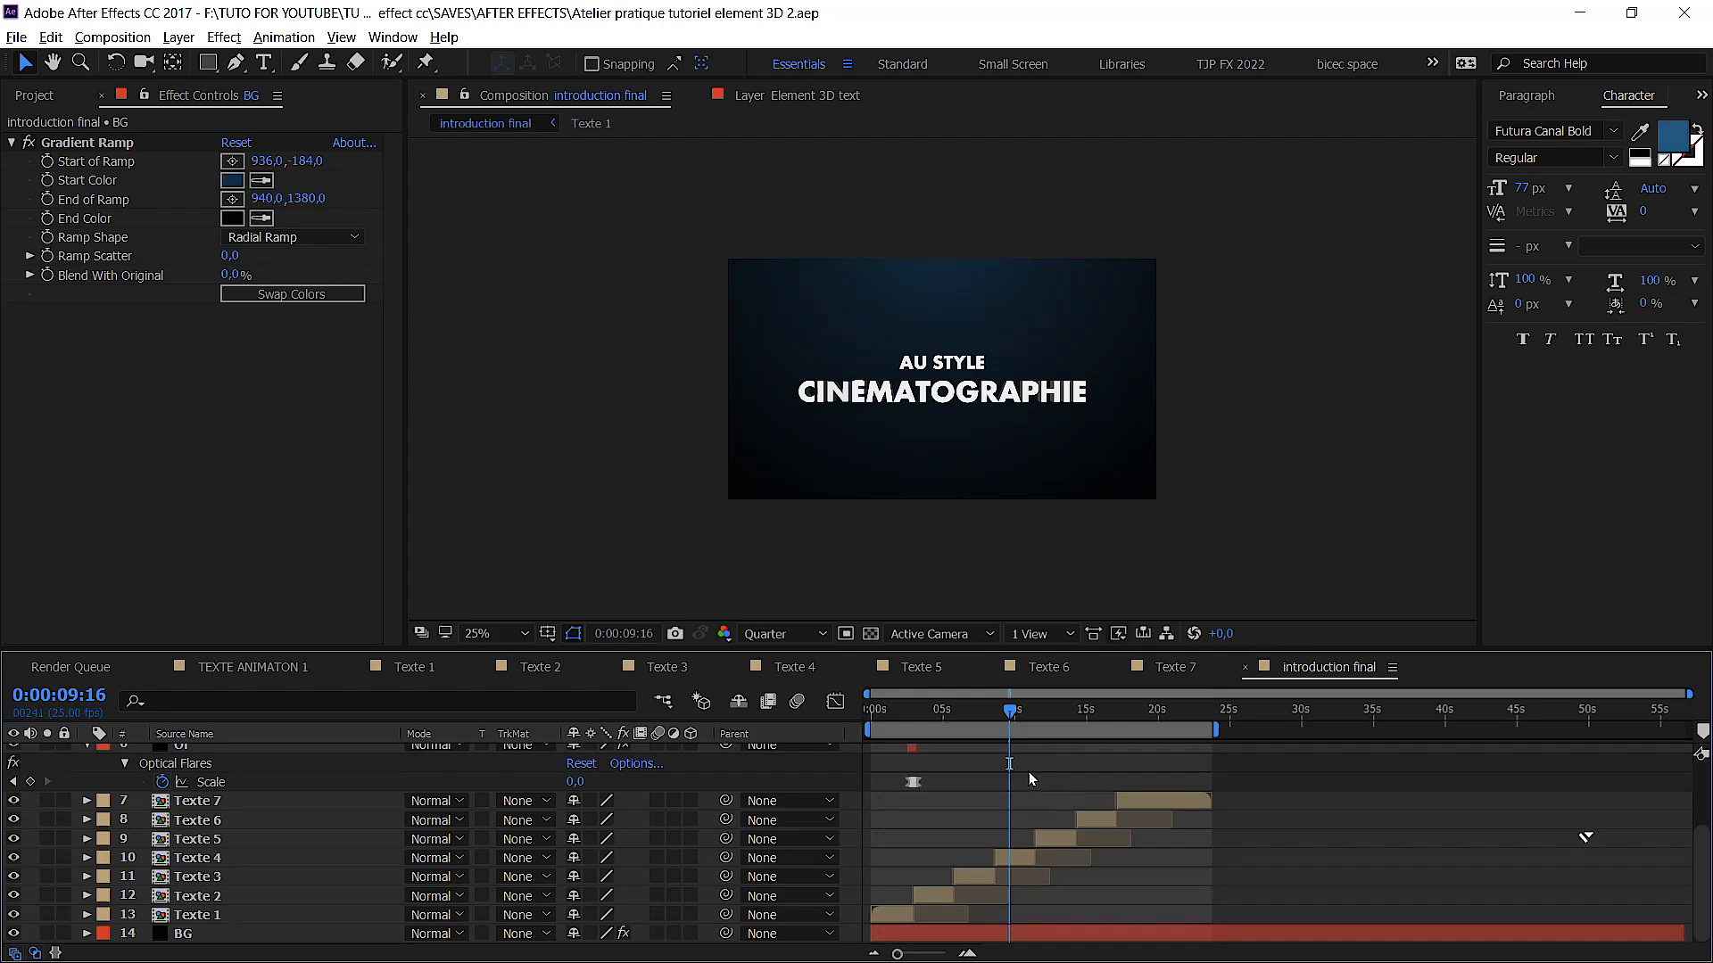
# Add a black solid named Of design above all layers and apply the Optical Flares effect to it
pyautogui.hotkey('ctrl', 'y')
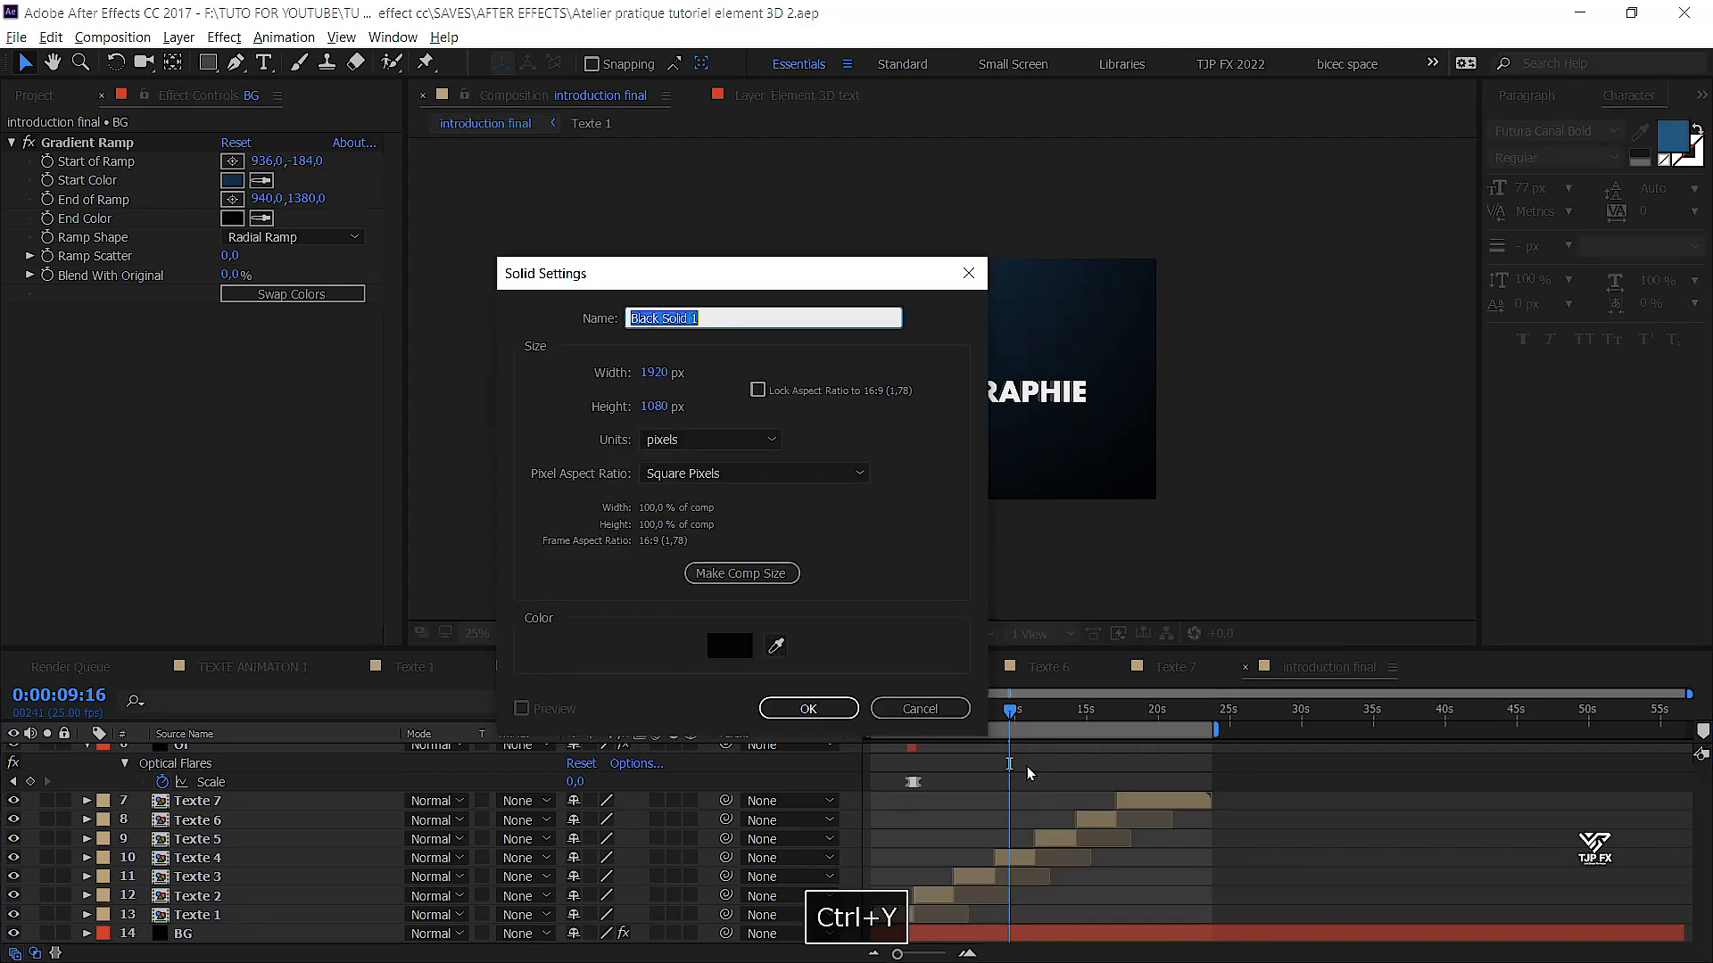
pyautogui.write('O')
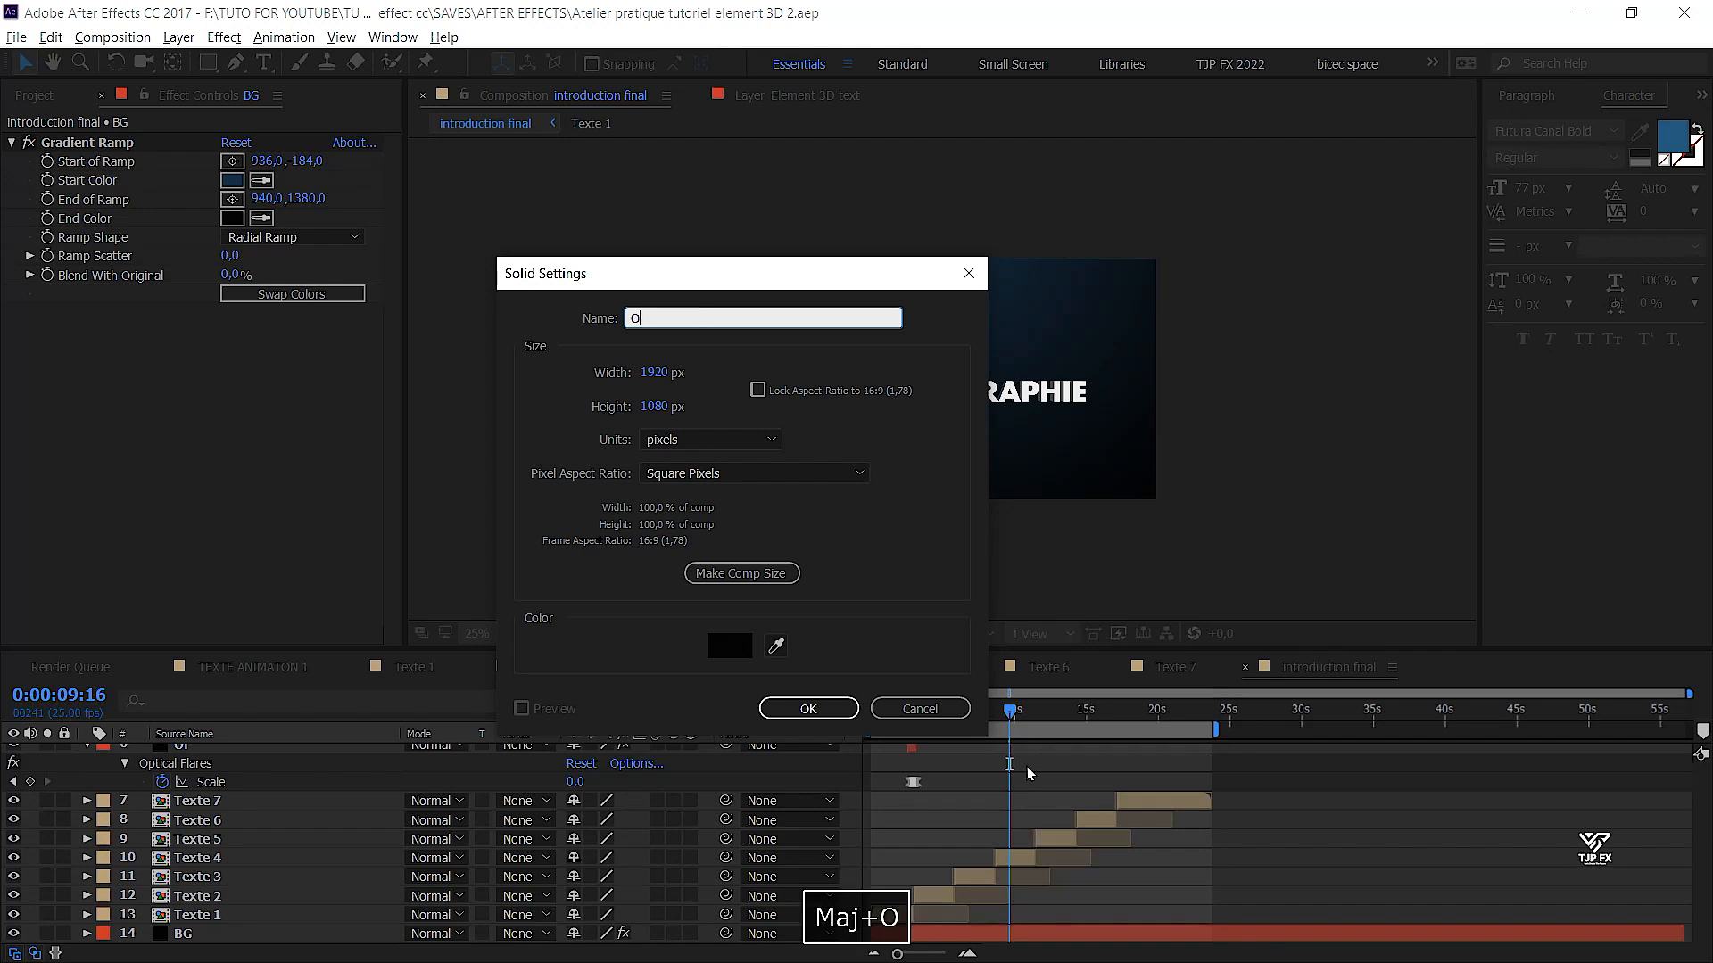
pyautogui.write('f design')
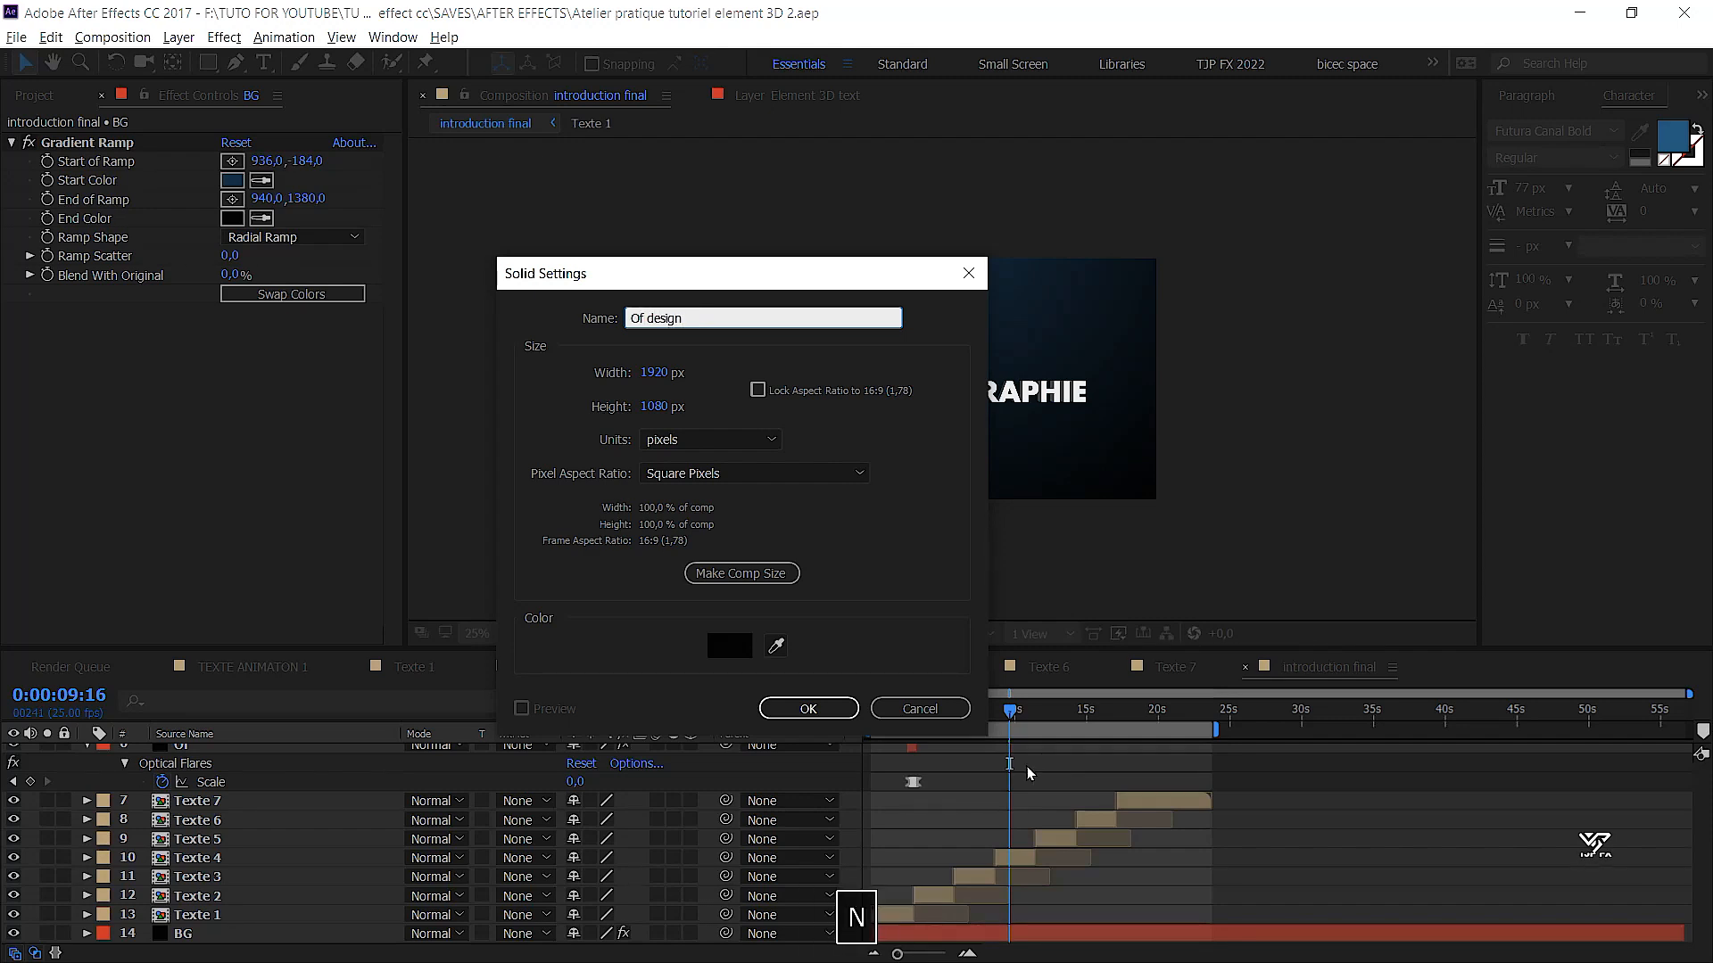
pyautogui.press('Return')
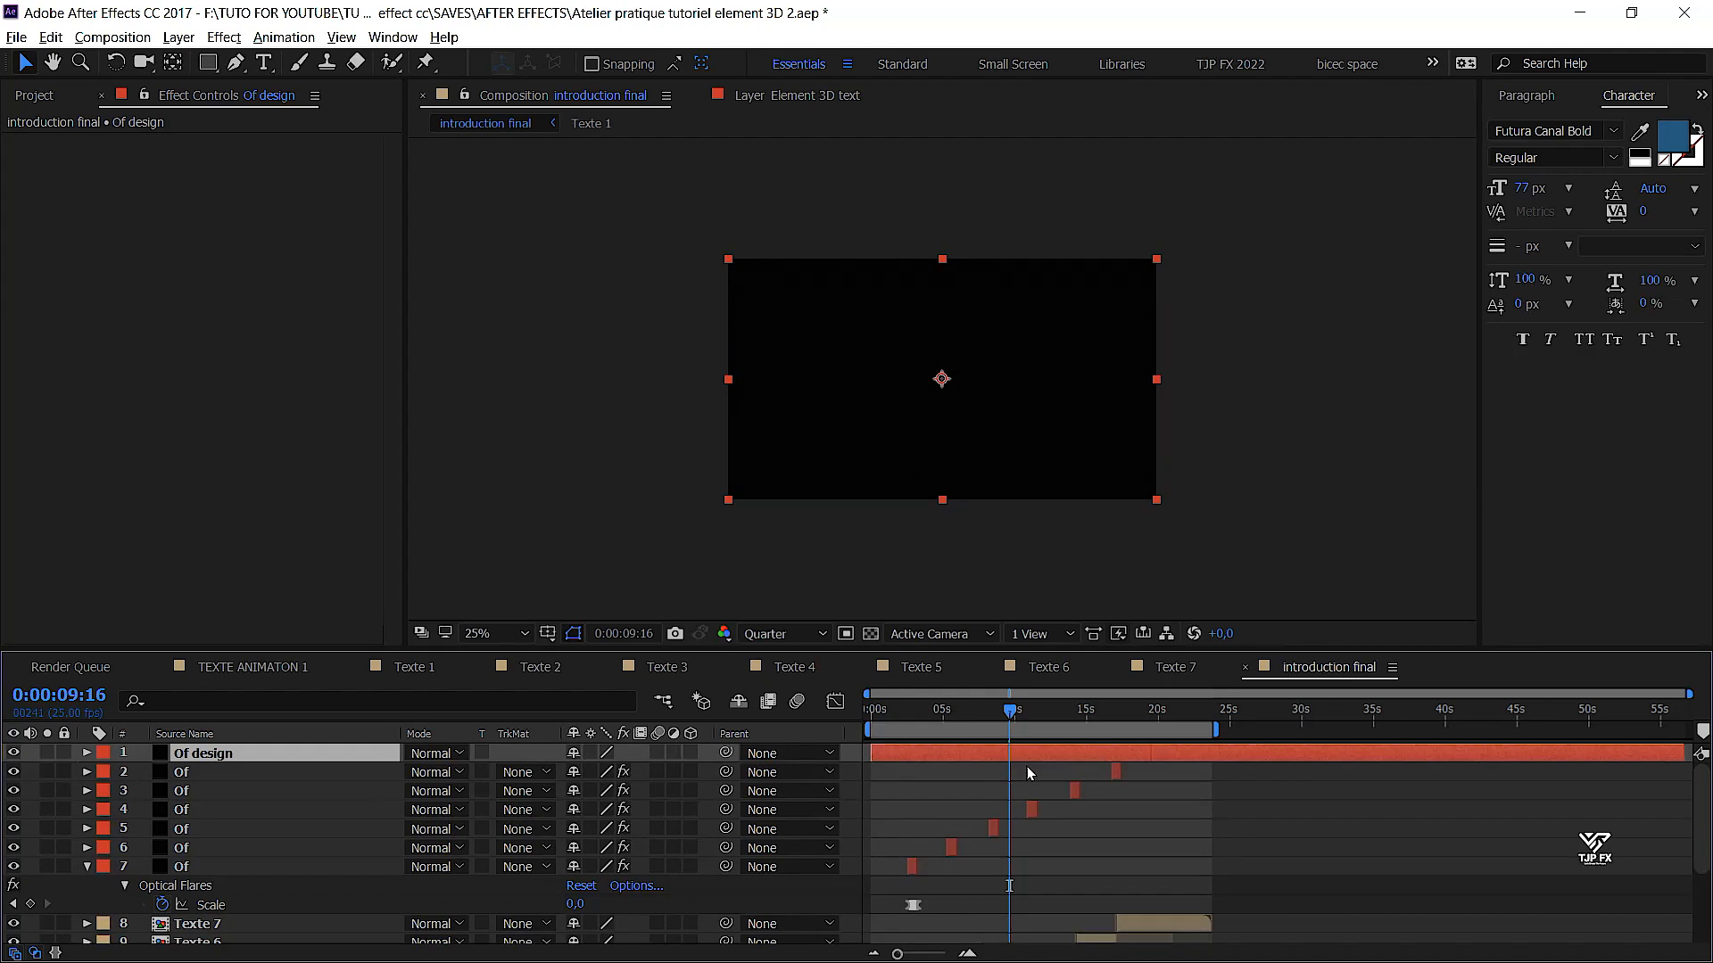
pyautogui.hotkey('ctrl', 'space')
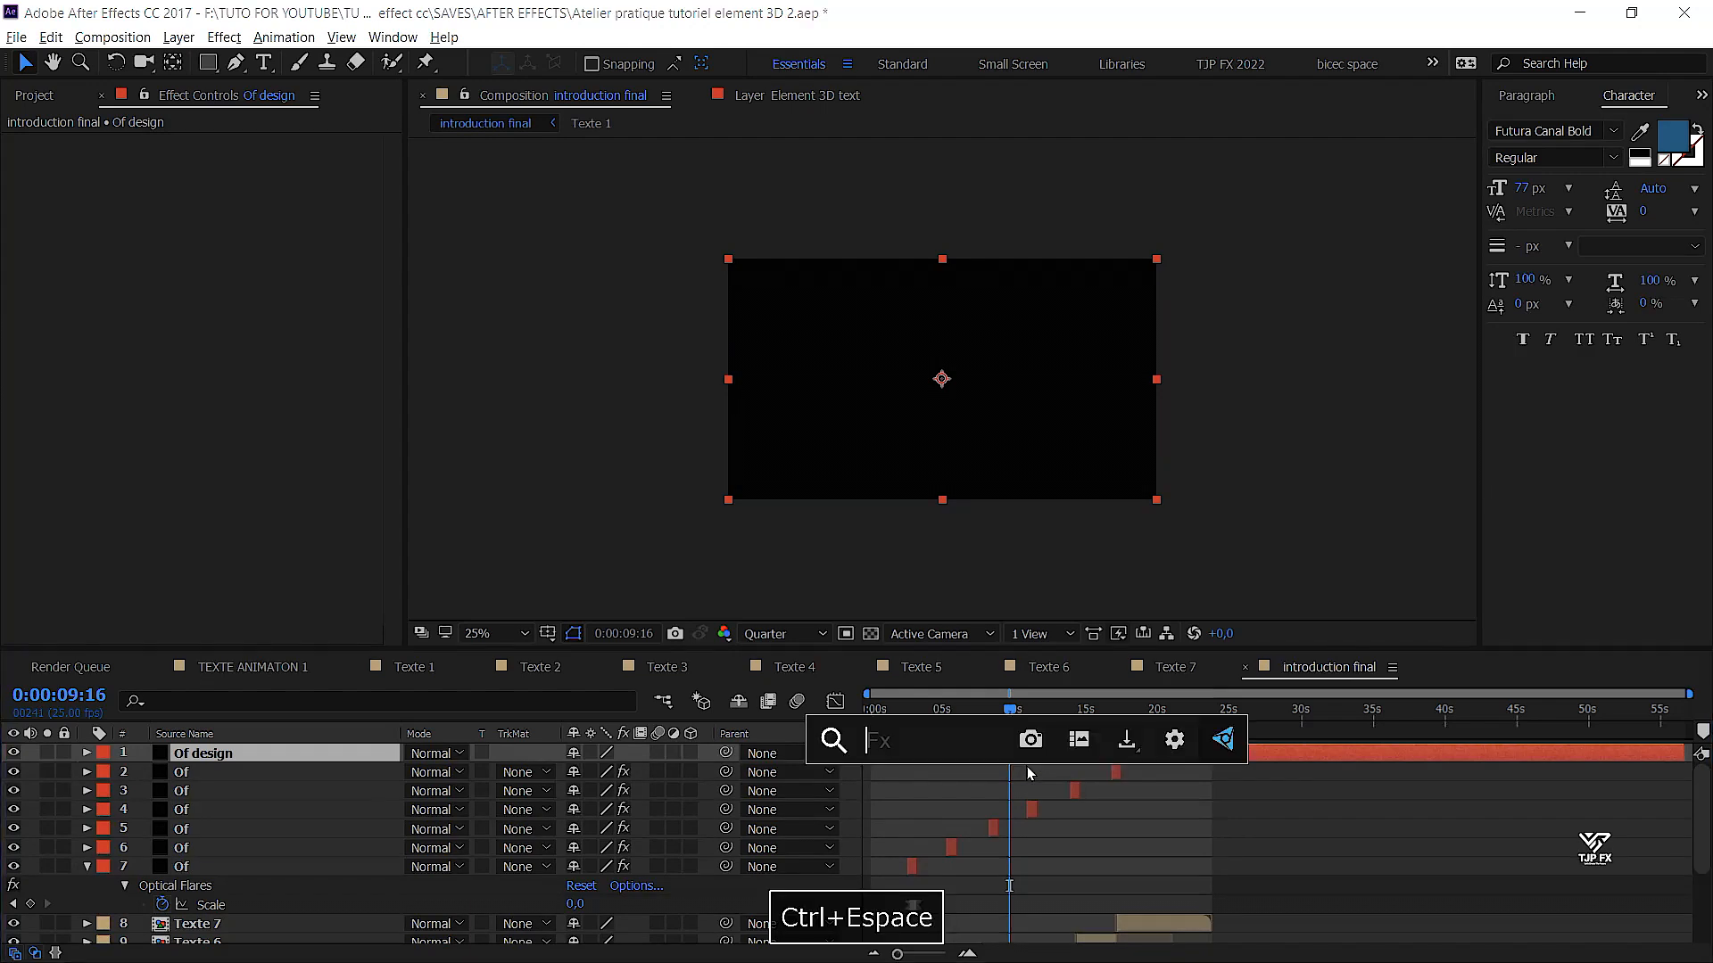
pyautogui.write('op')
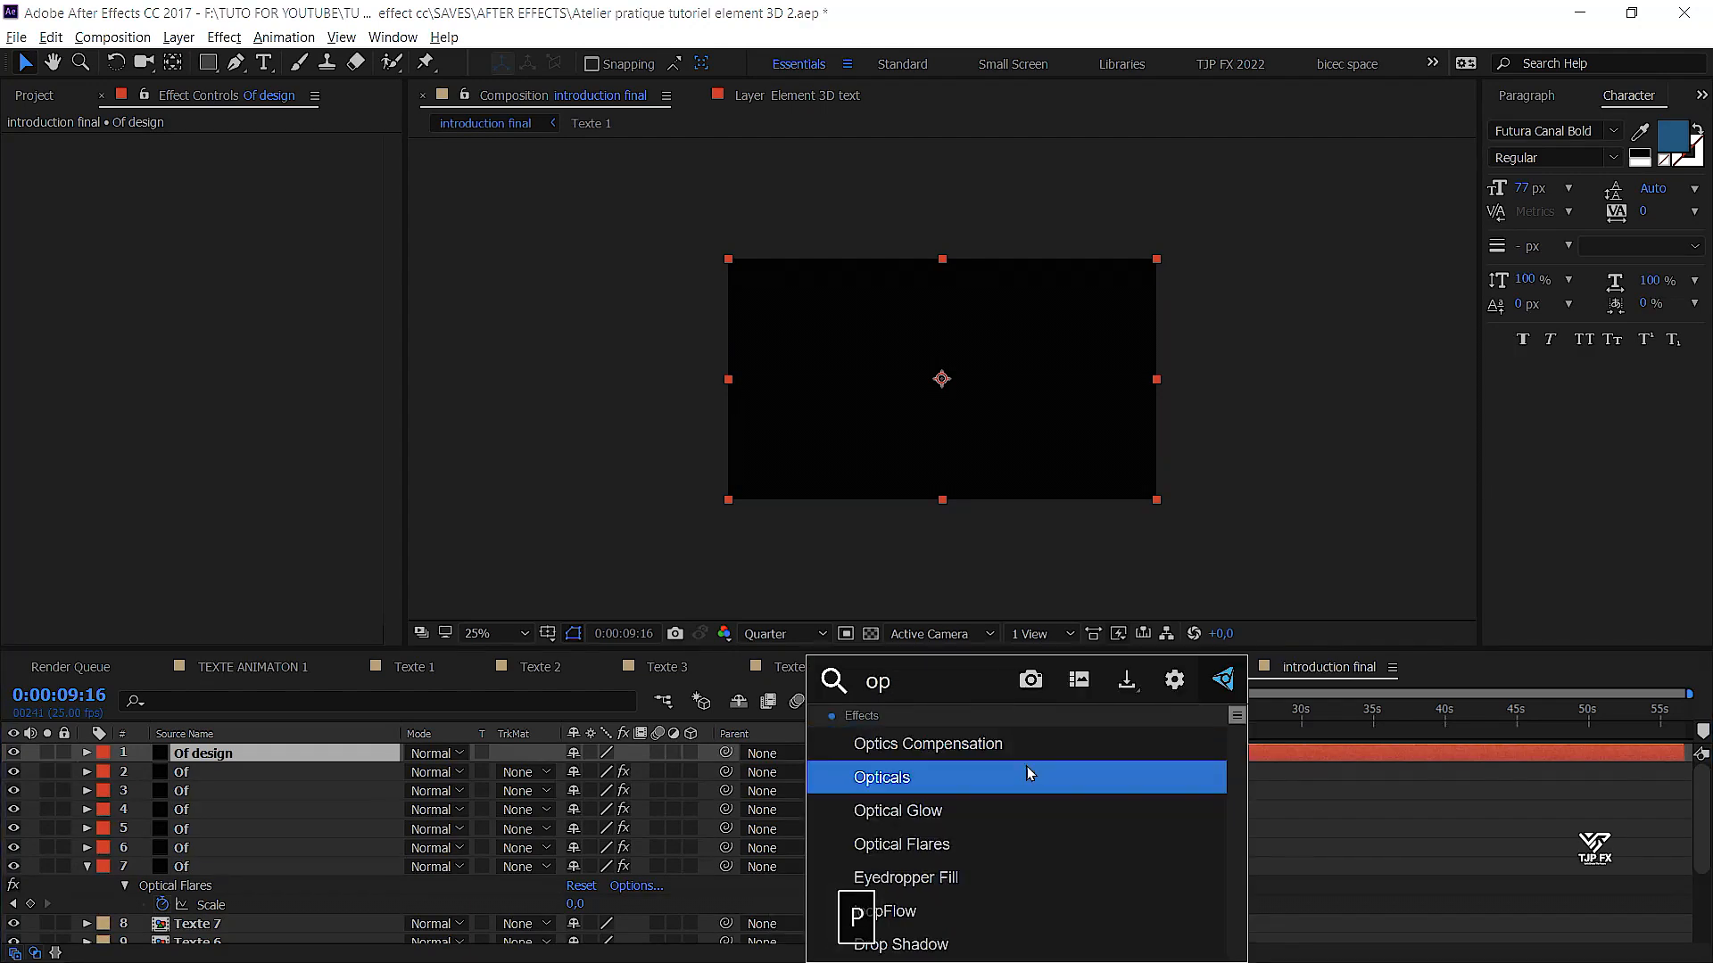
pyautogui.click(961, 844)
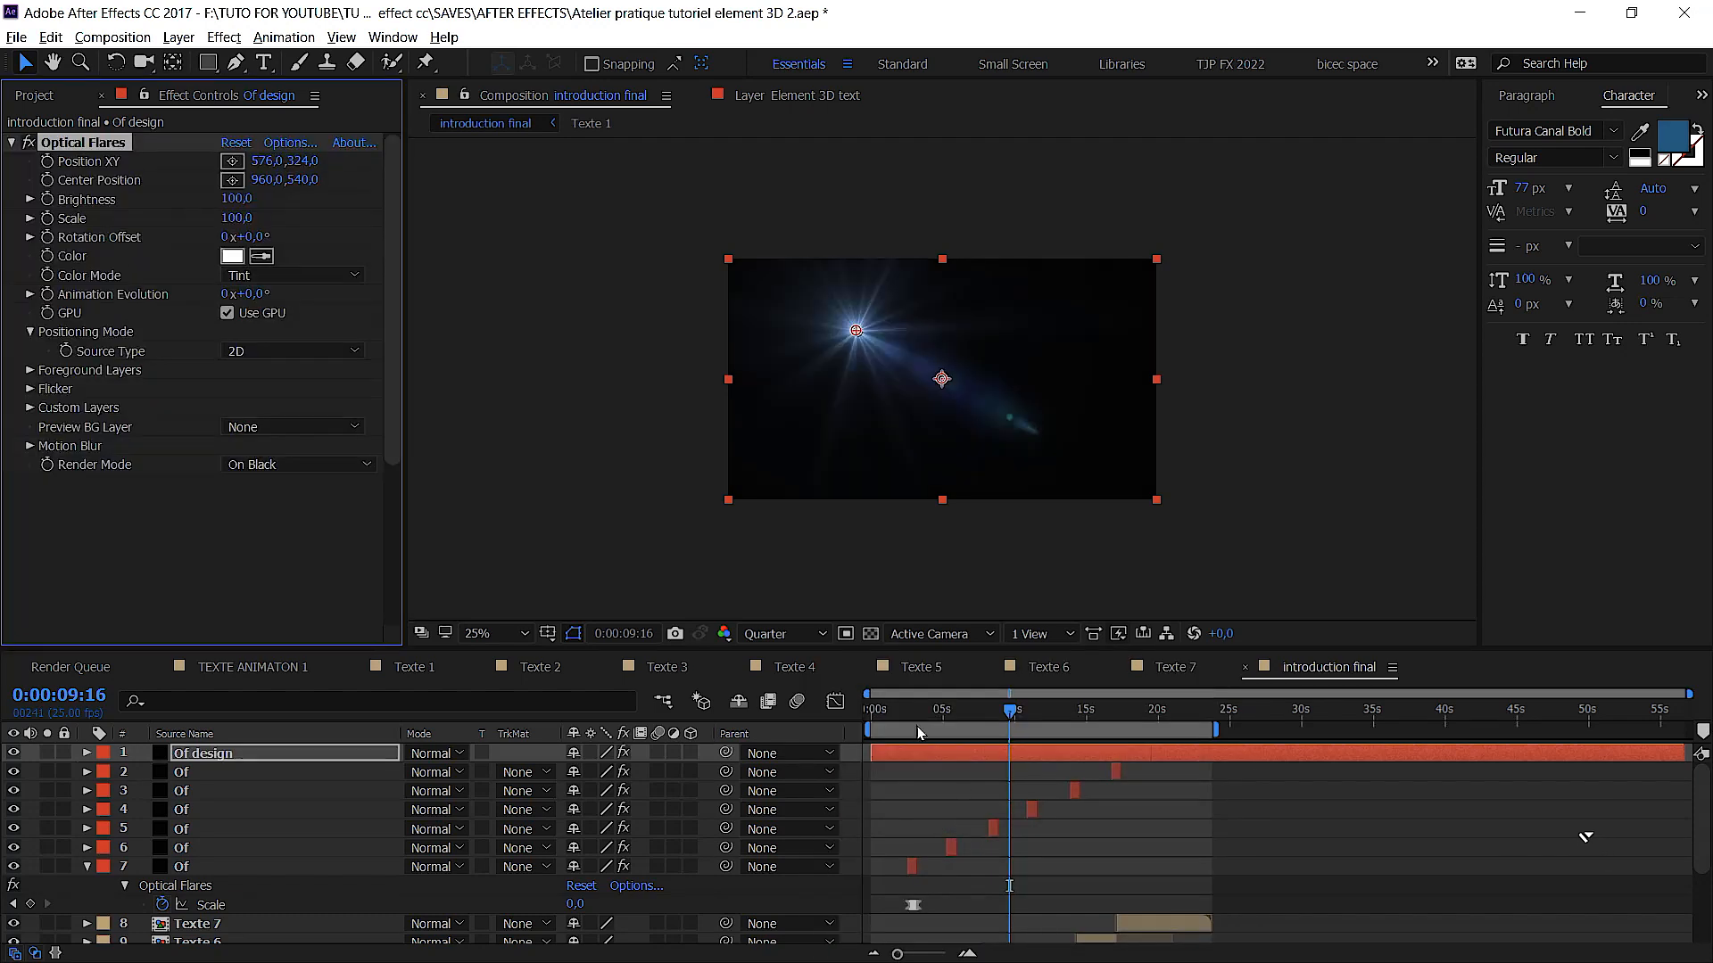
# Move the Of design flare just outside the frame to about -192, 500, save, and set its render mode to On Transparent
pyautogui.moveTo(858, 333); pyautogui.dragTo(684, 375)
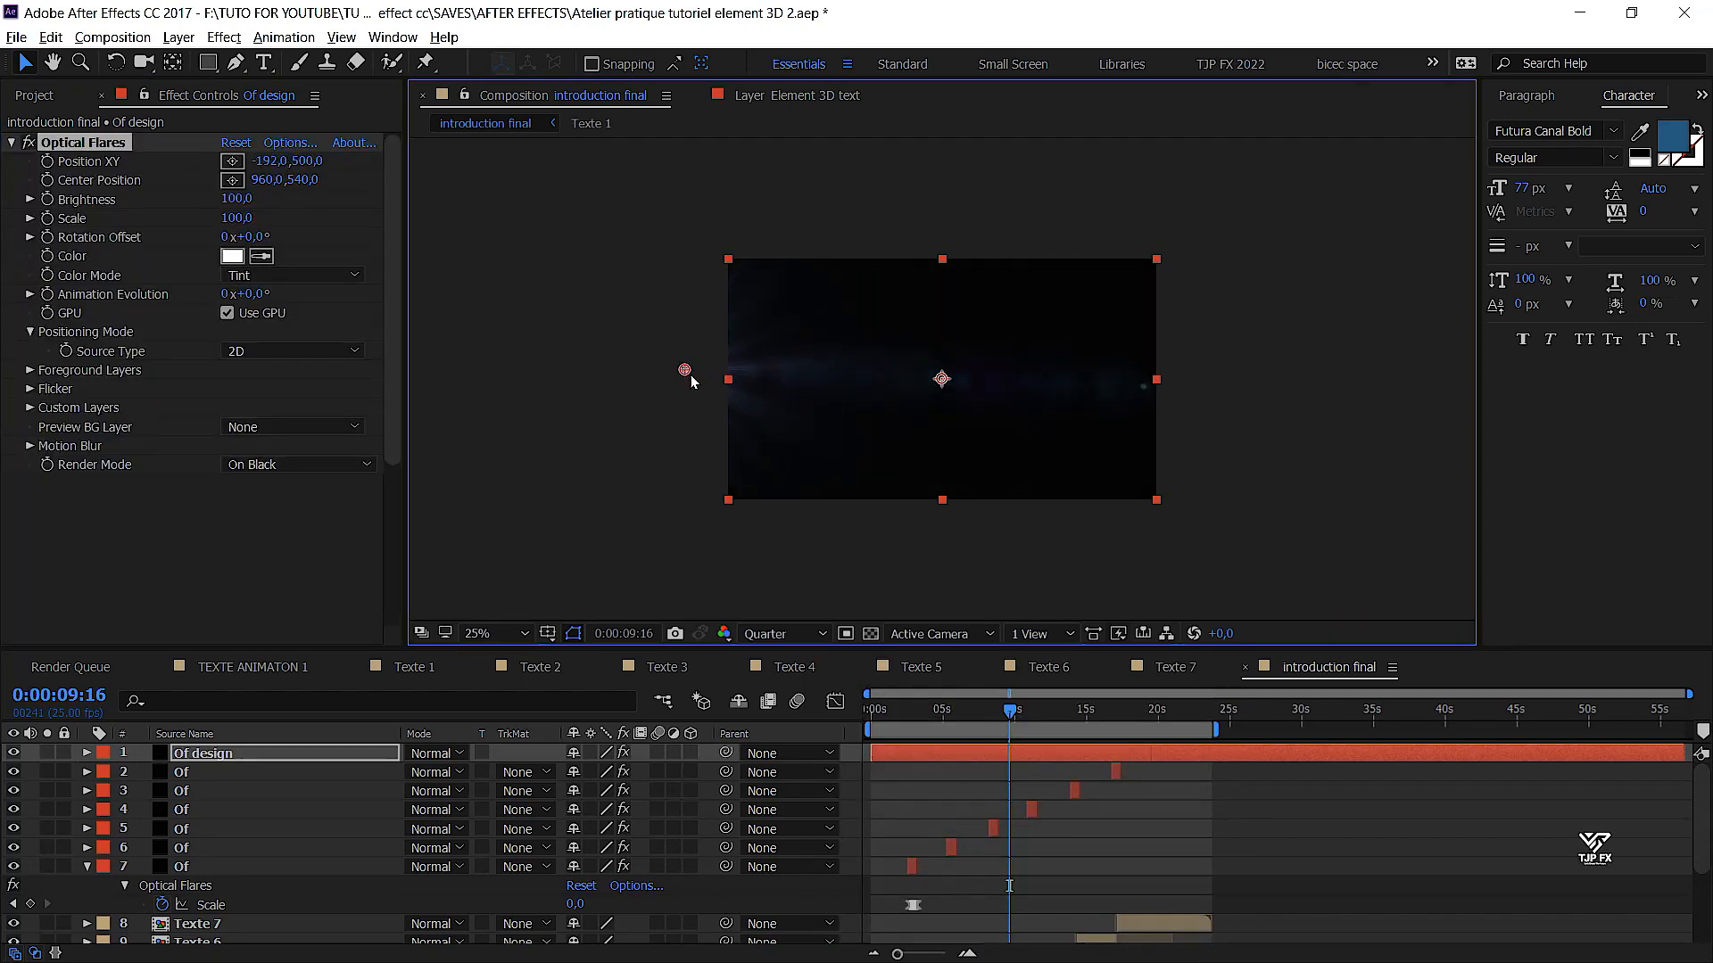
pyautogui.hotkey('ctrl', 's')
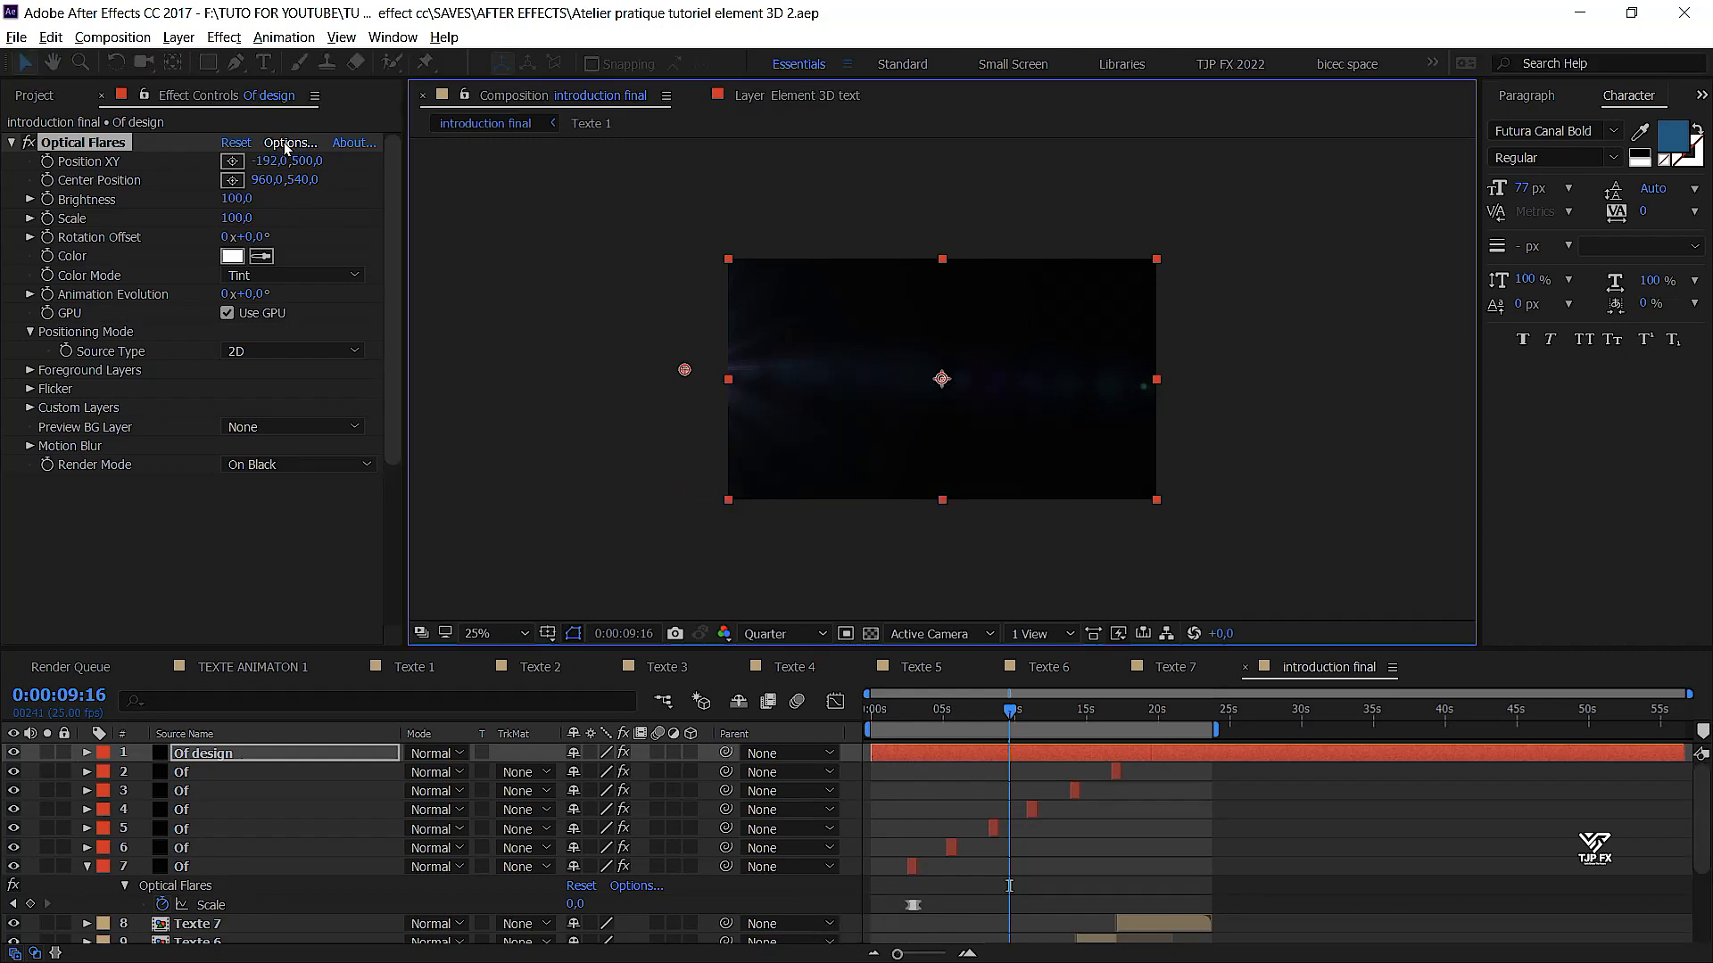
pyautogui.click(294, 464)
pyautogui.click(294, 502)
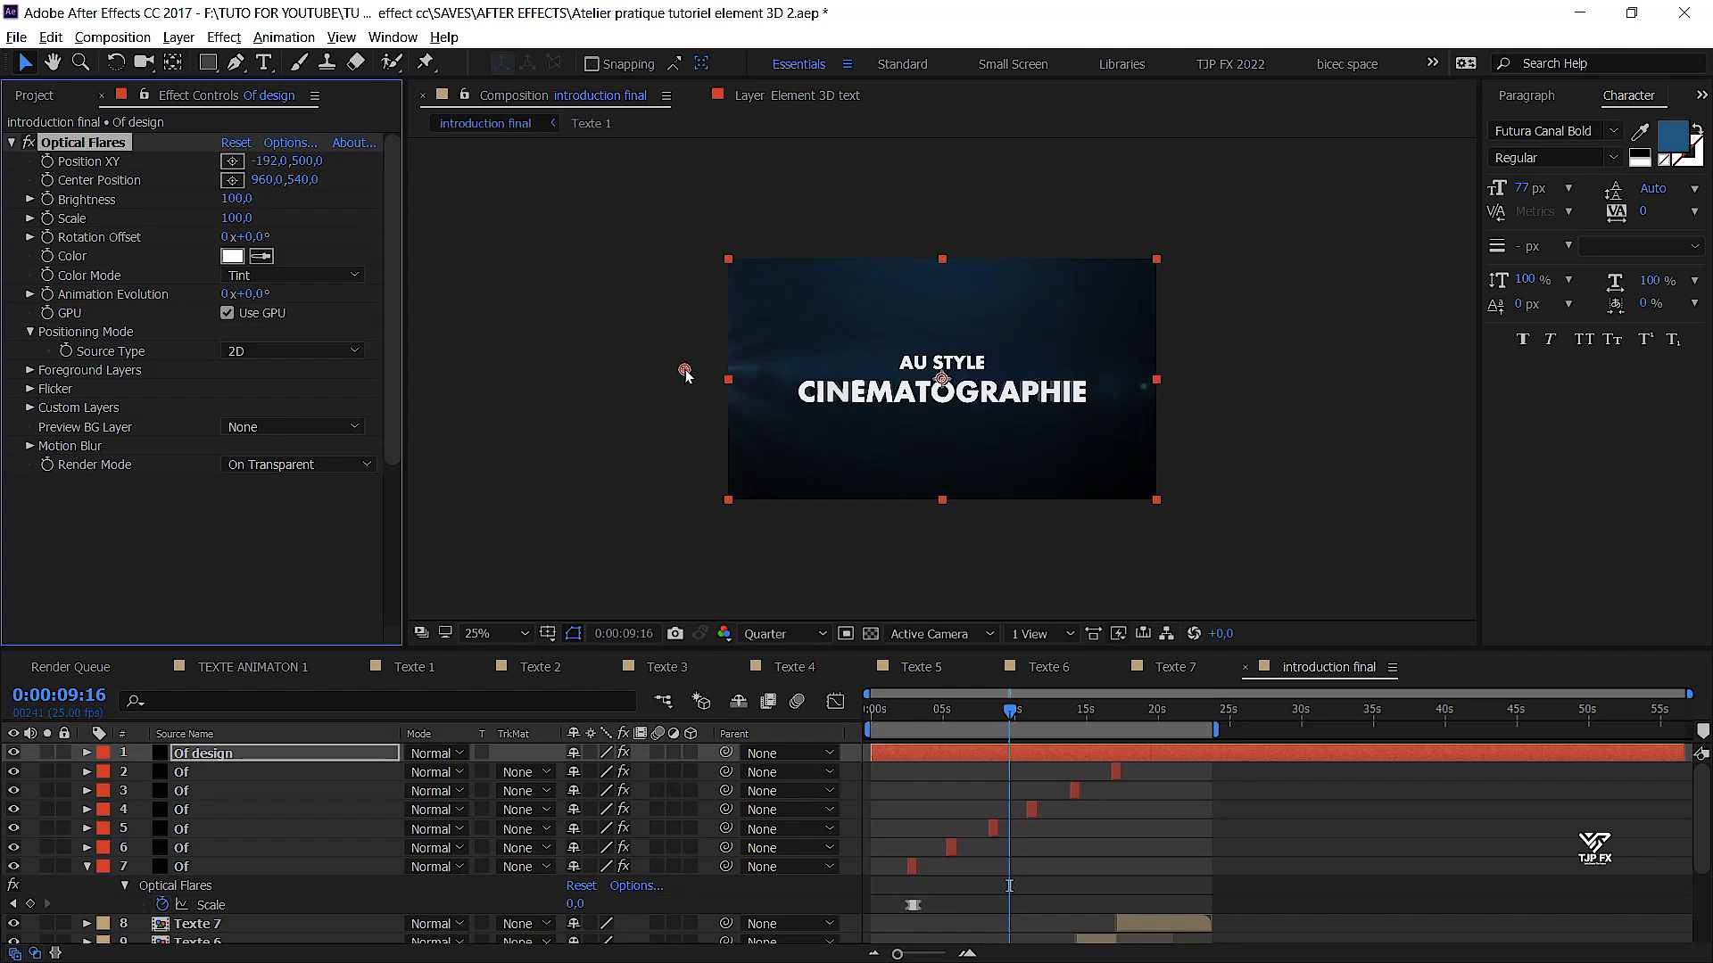
# Clear all lens objects from the Of design flare and rebuild it with a single Glow
pyautogui.moveTo(690, 373)
pyautogui.mouseDown()
pyautogui.moveTo(634, 372)
pyautogui.moveTo(668, 383)
pyautogui.mouseUp()
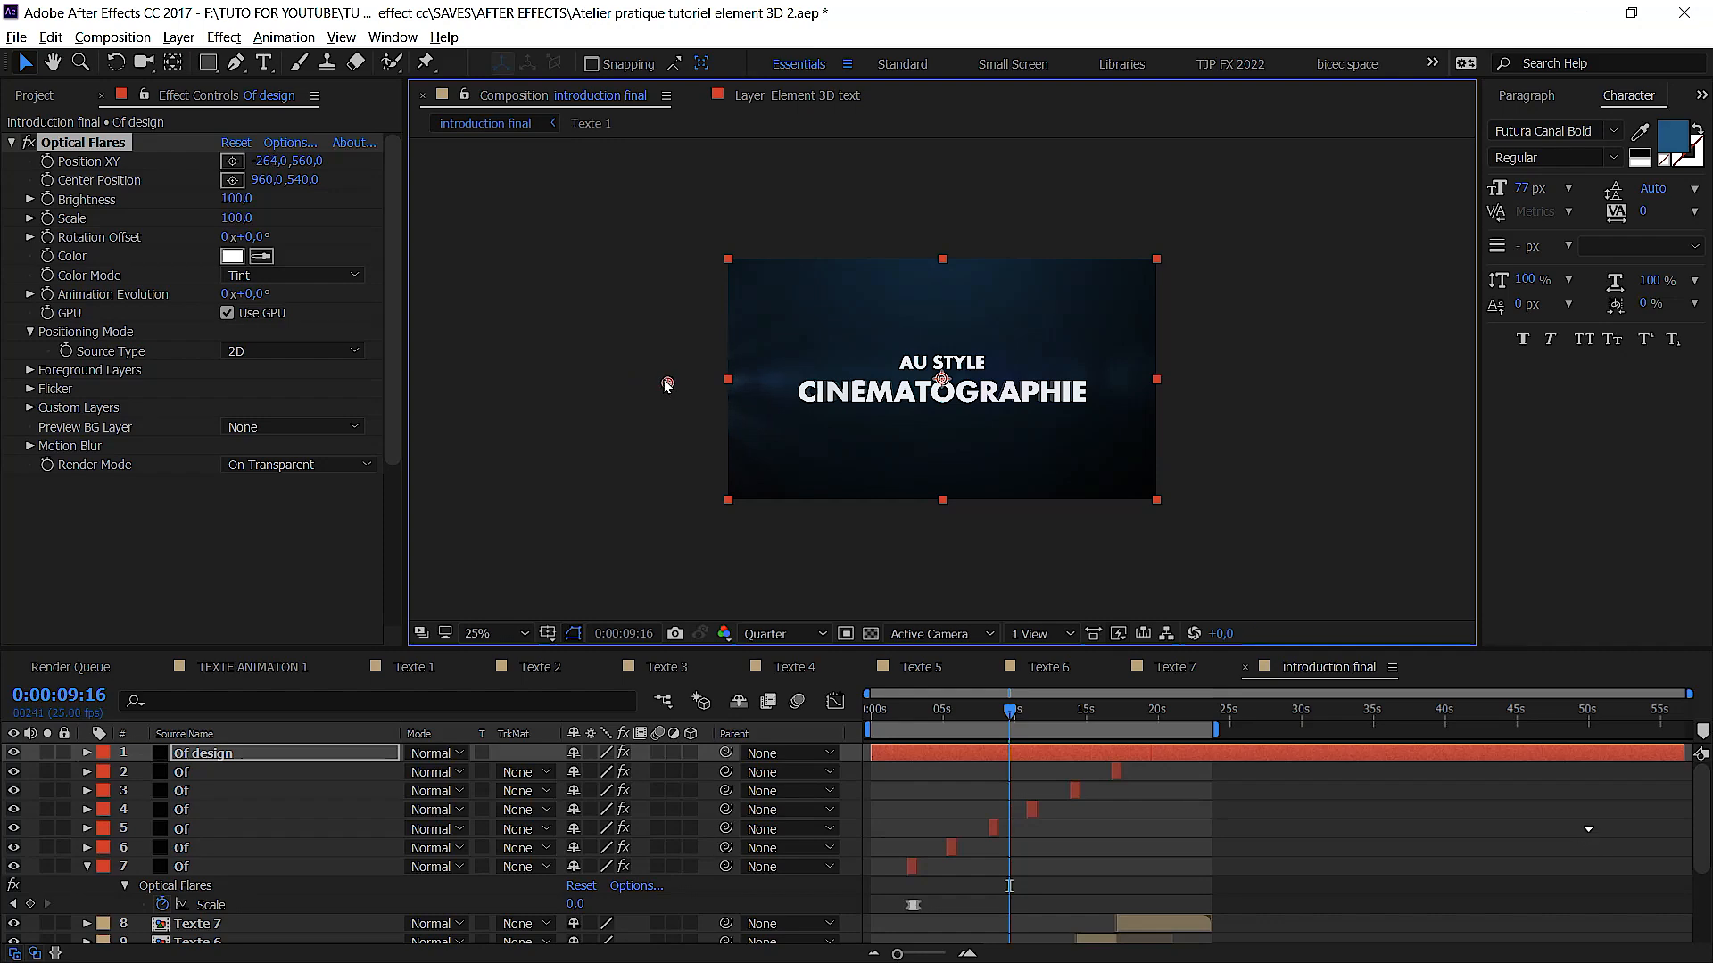
pyautogui.click(286, 143)
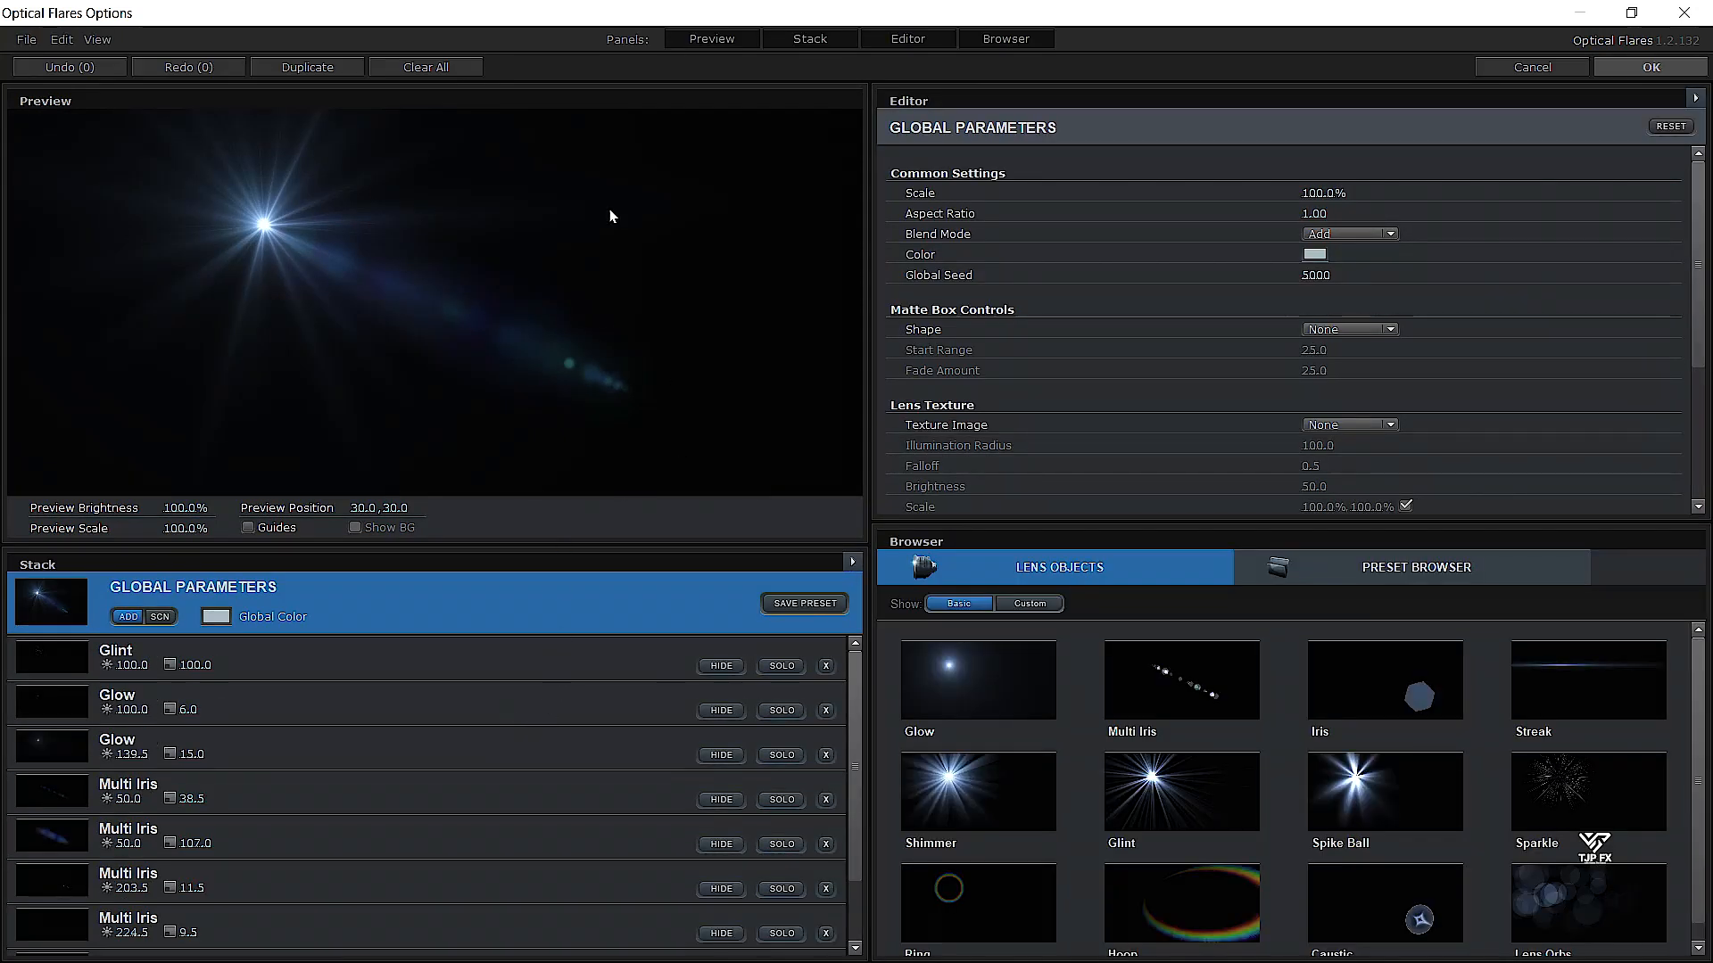
pyautogui.click(423, 68)
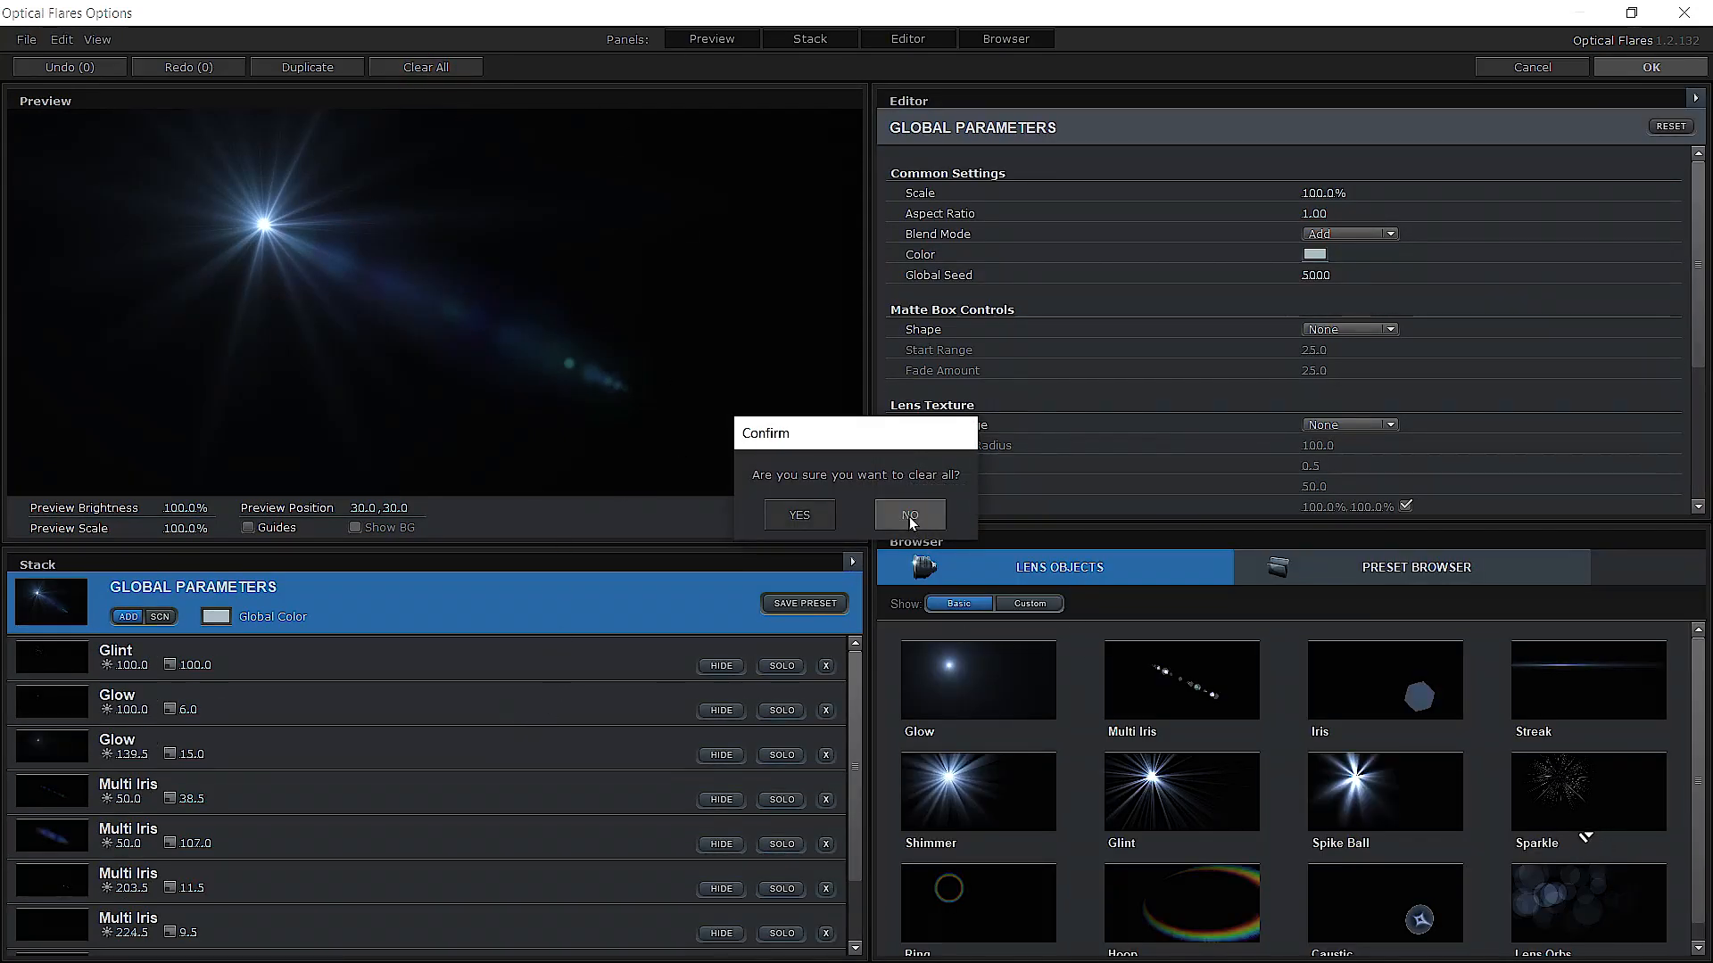
pyautogui.click(816, 516)
pyautogui.click(971, 671)
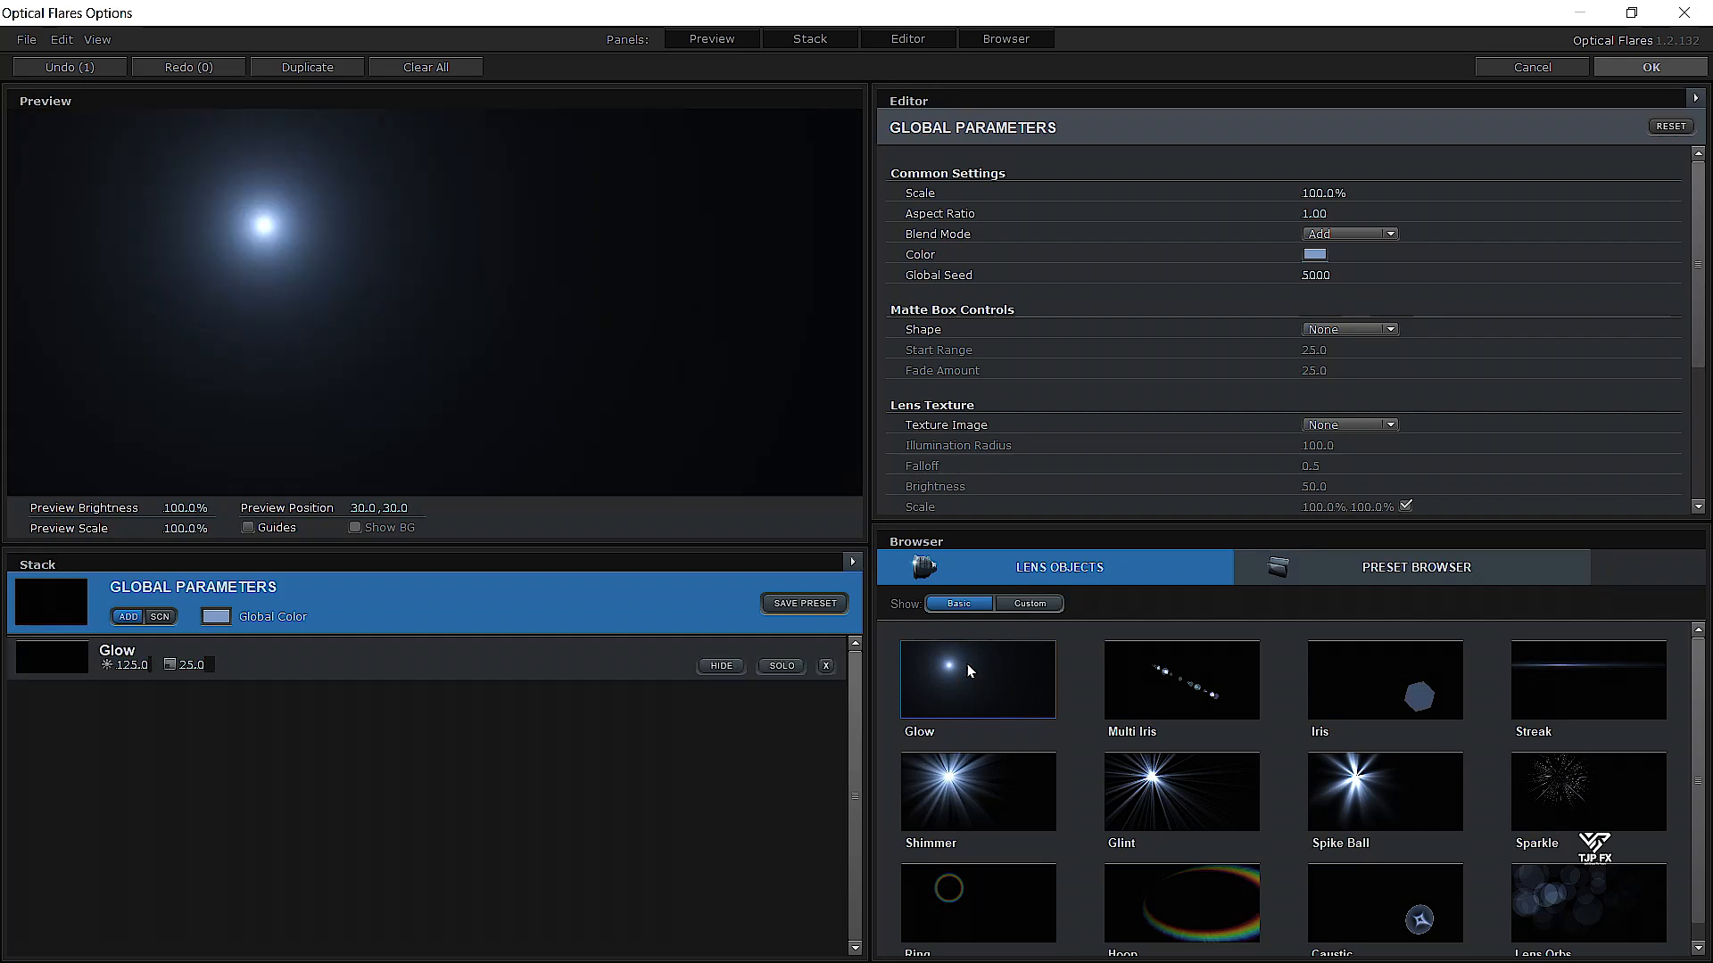
pyautogui.click(1608, 71)
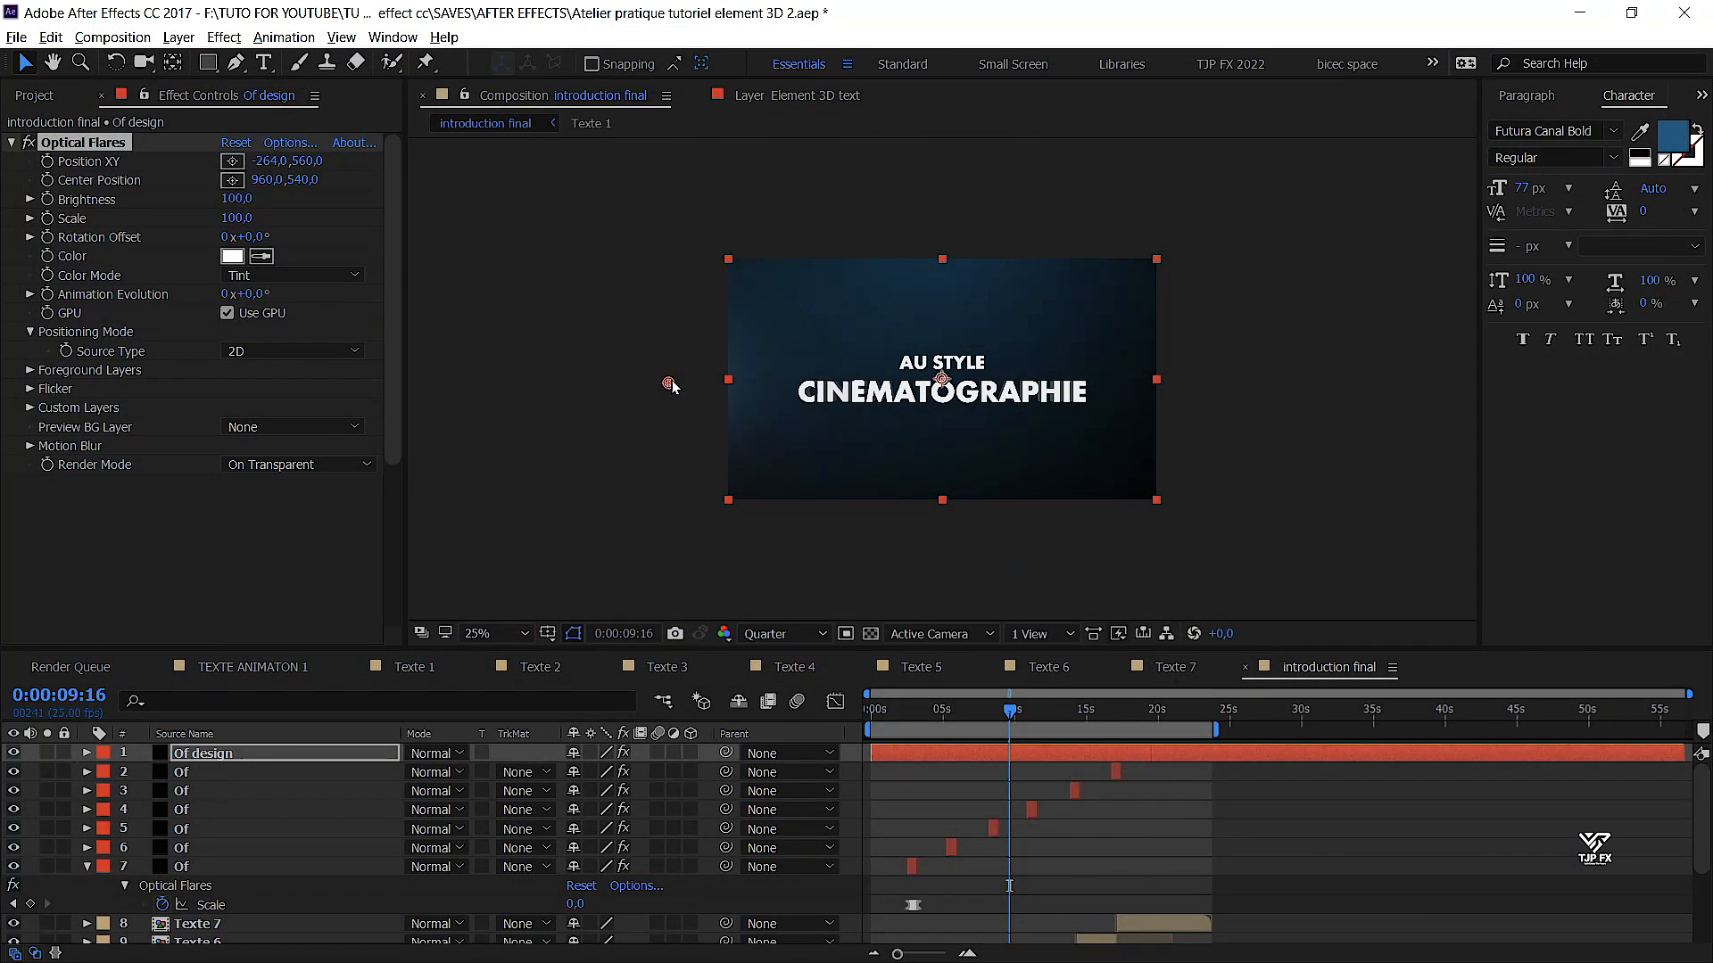
# Move the Of design flare to about -136, 584 and set its color to blue 06507D
pyautogui.moveTo(671, 385)
pyautogui.mouseDown()
pyautogui.moveTo(719, 385)
pyautogui.moveTo(656, 343)
pyautogui.moveTo(694, 383)
pyautogui.mouseUp()
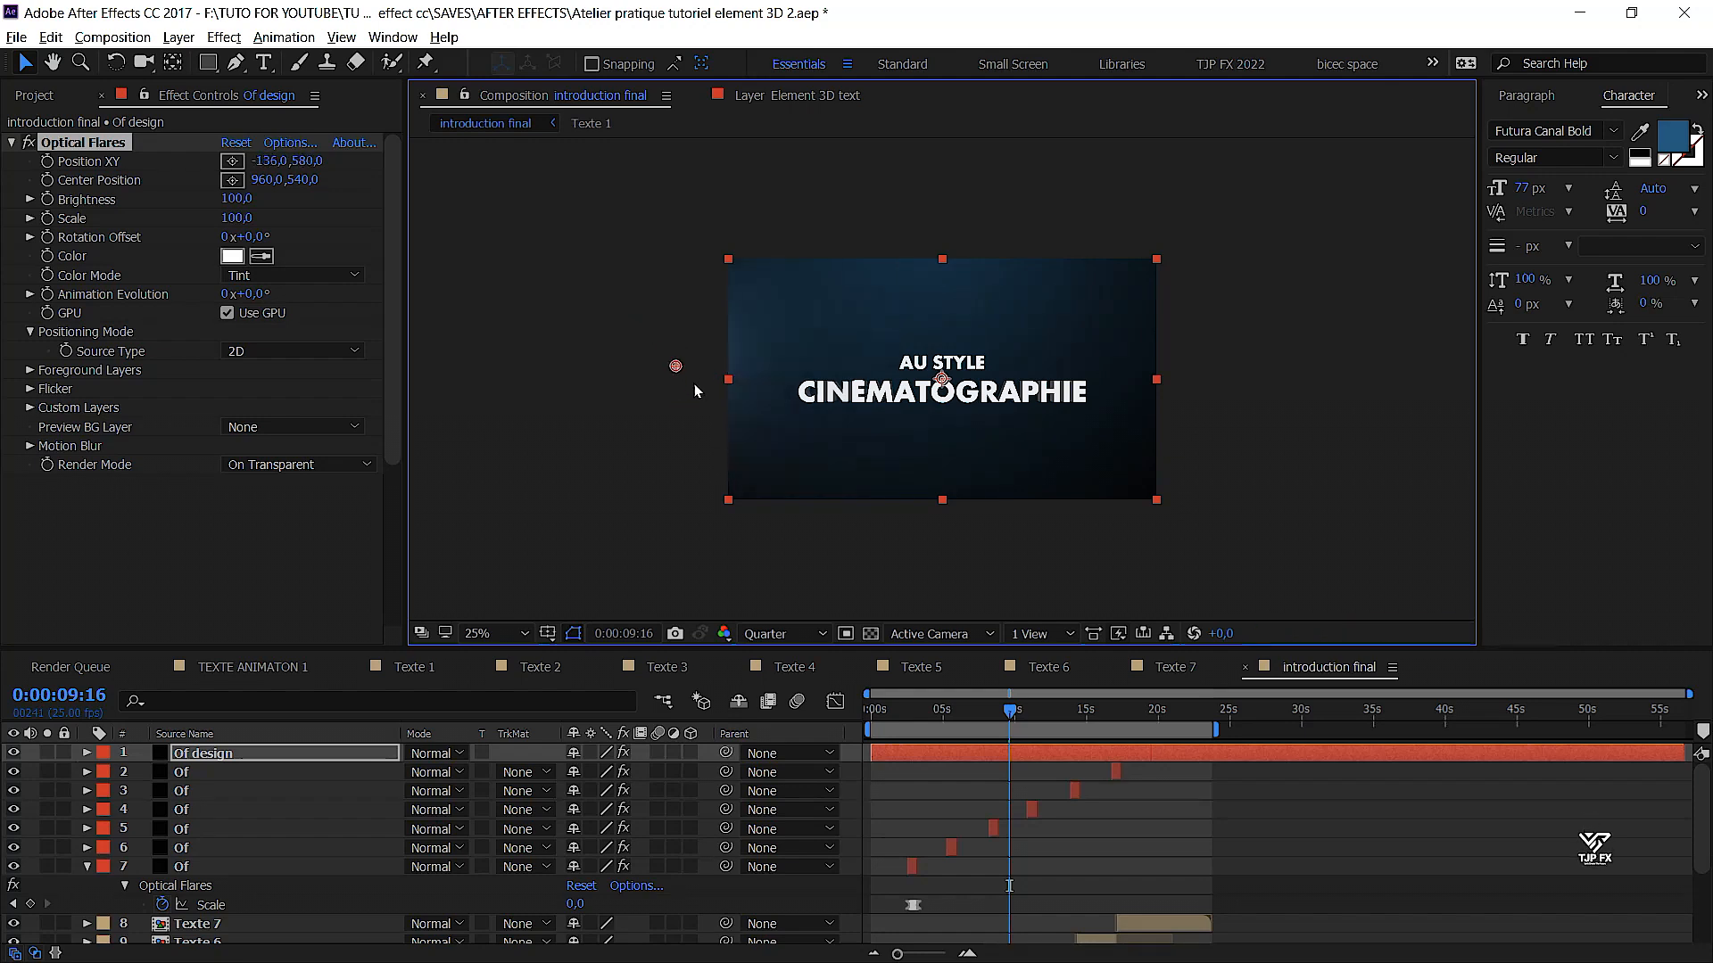
pyautogui.click(231, 256)
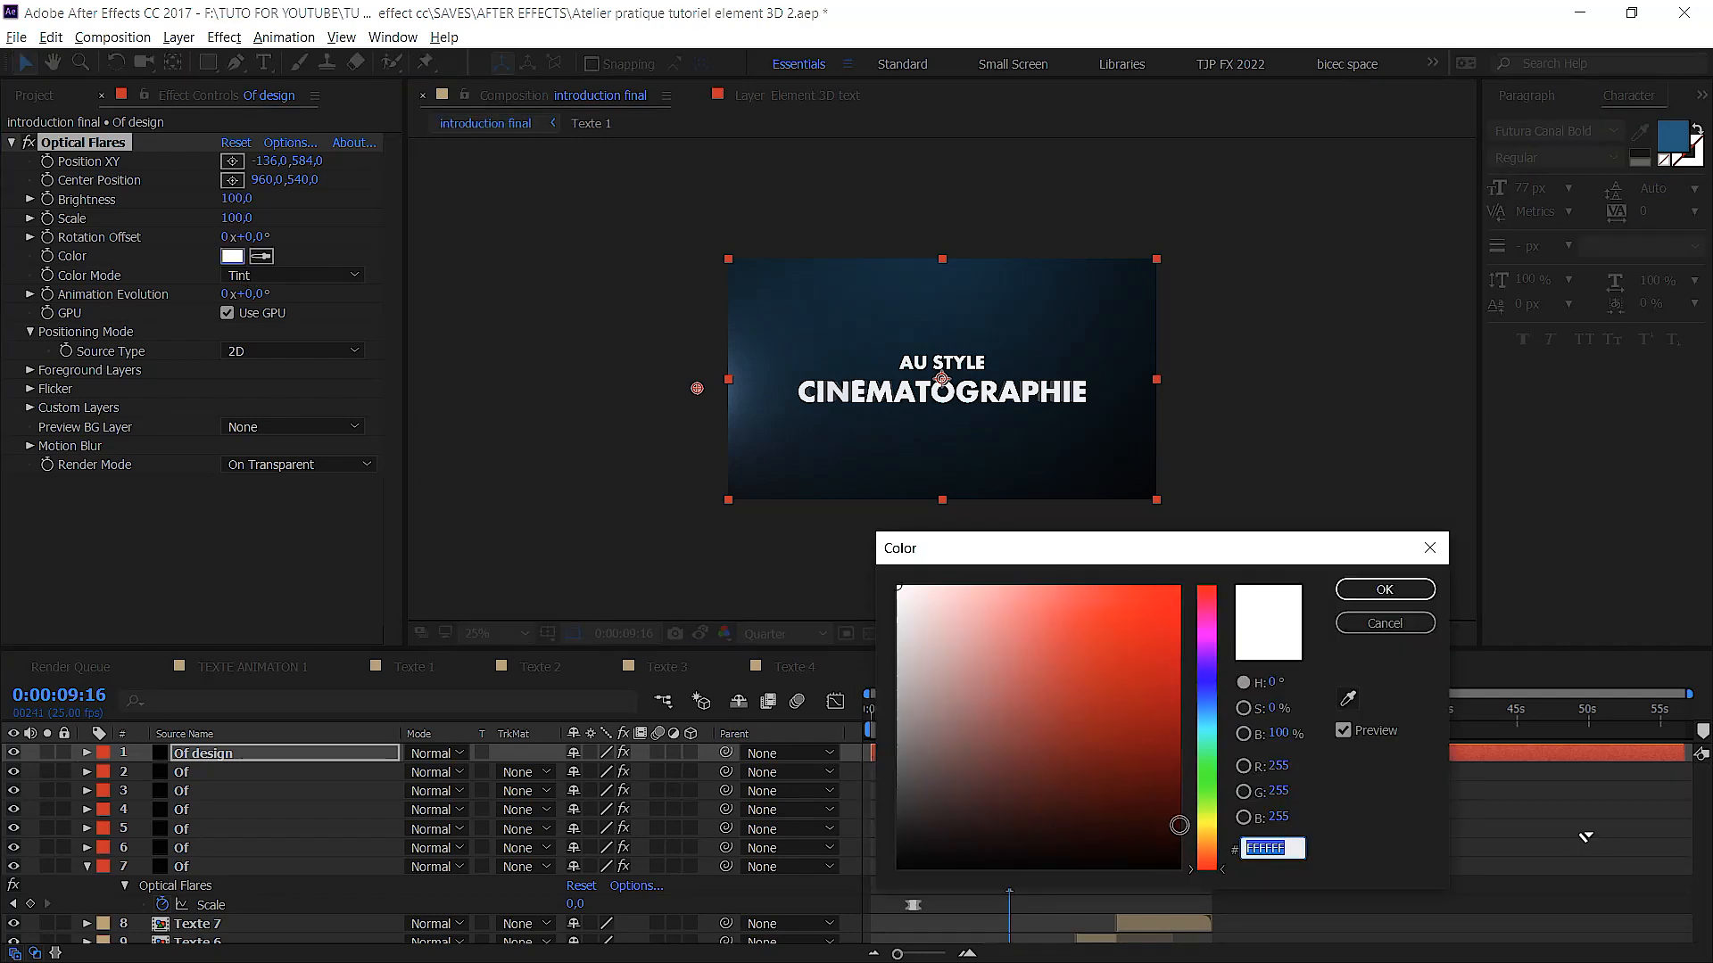
pyautogui.click(1206, 711)
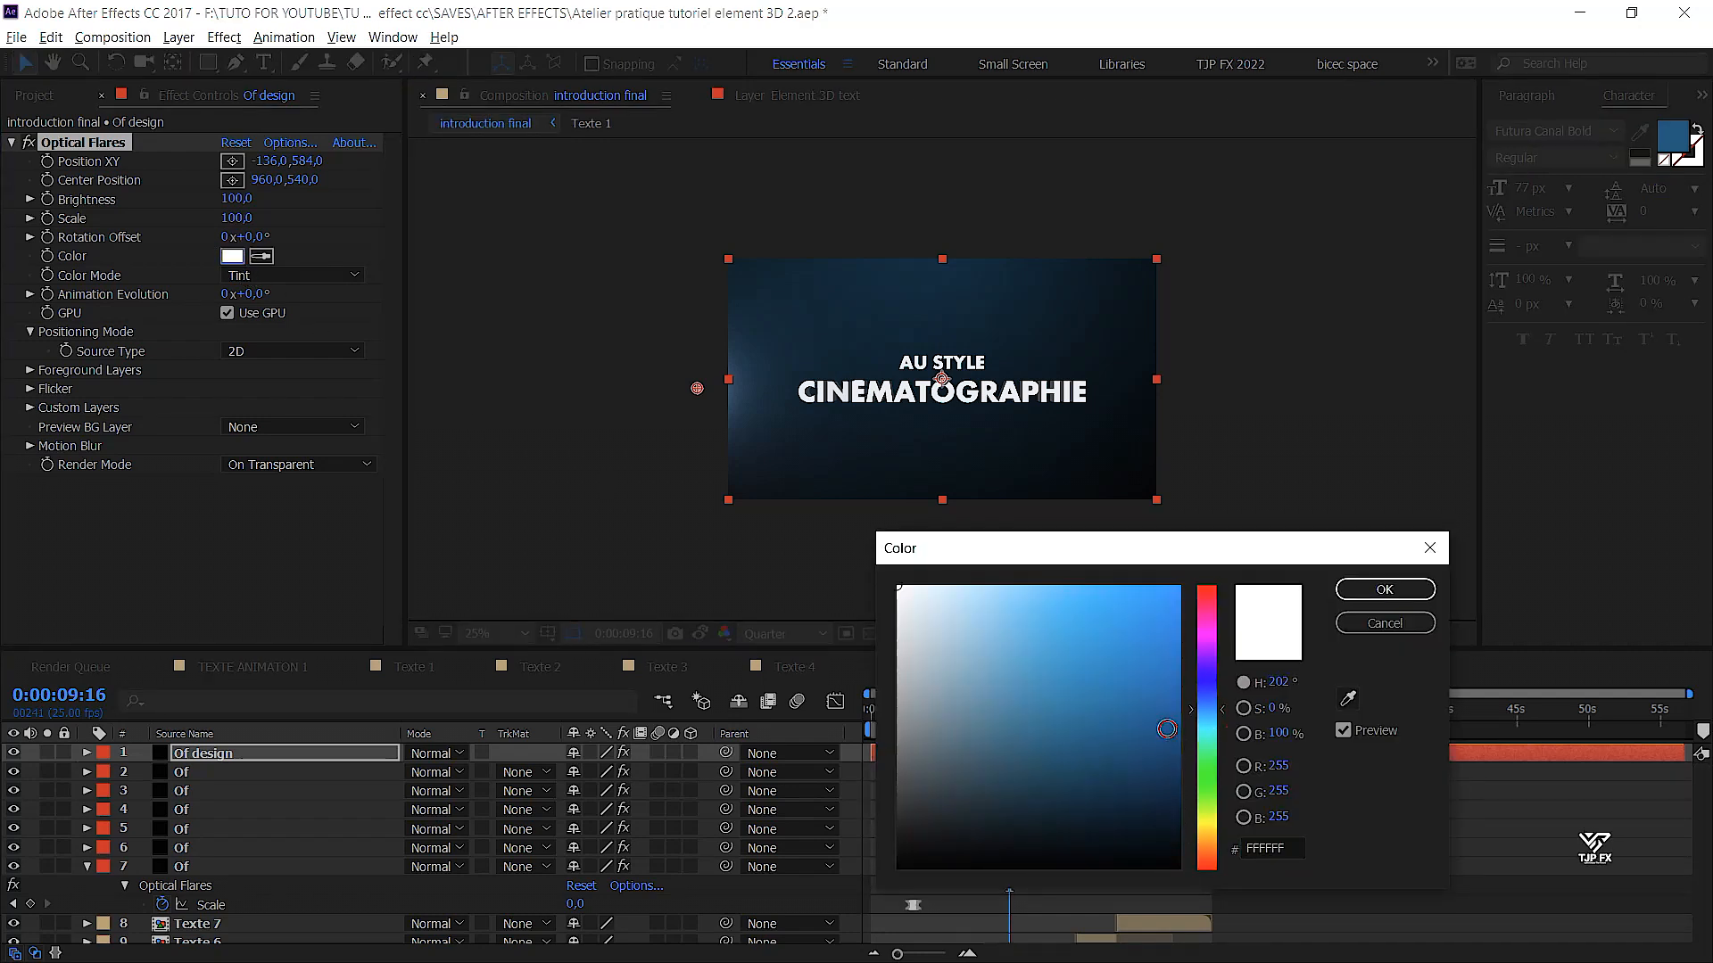
pyautogui.click(1167, 729)
pyautogui.click(1384, 591)
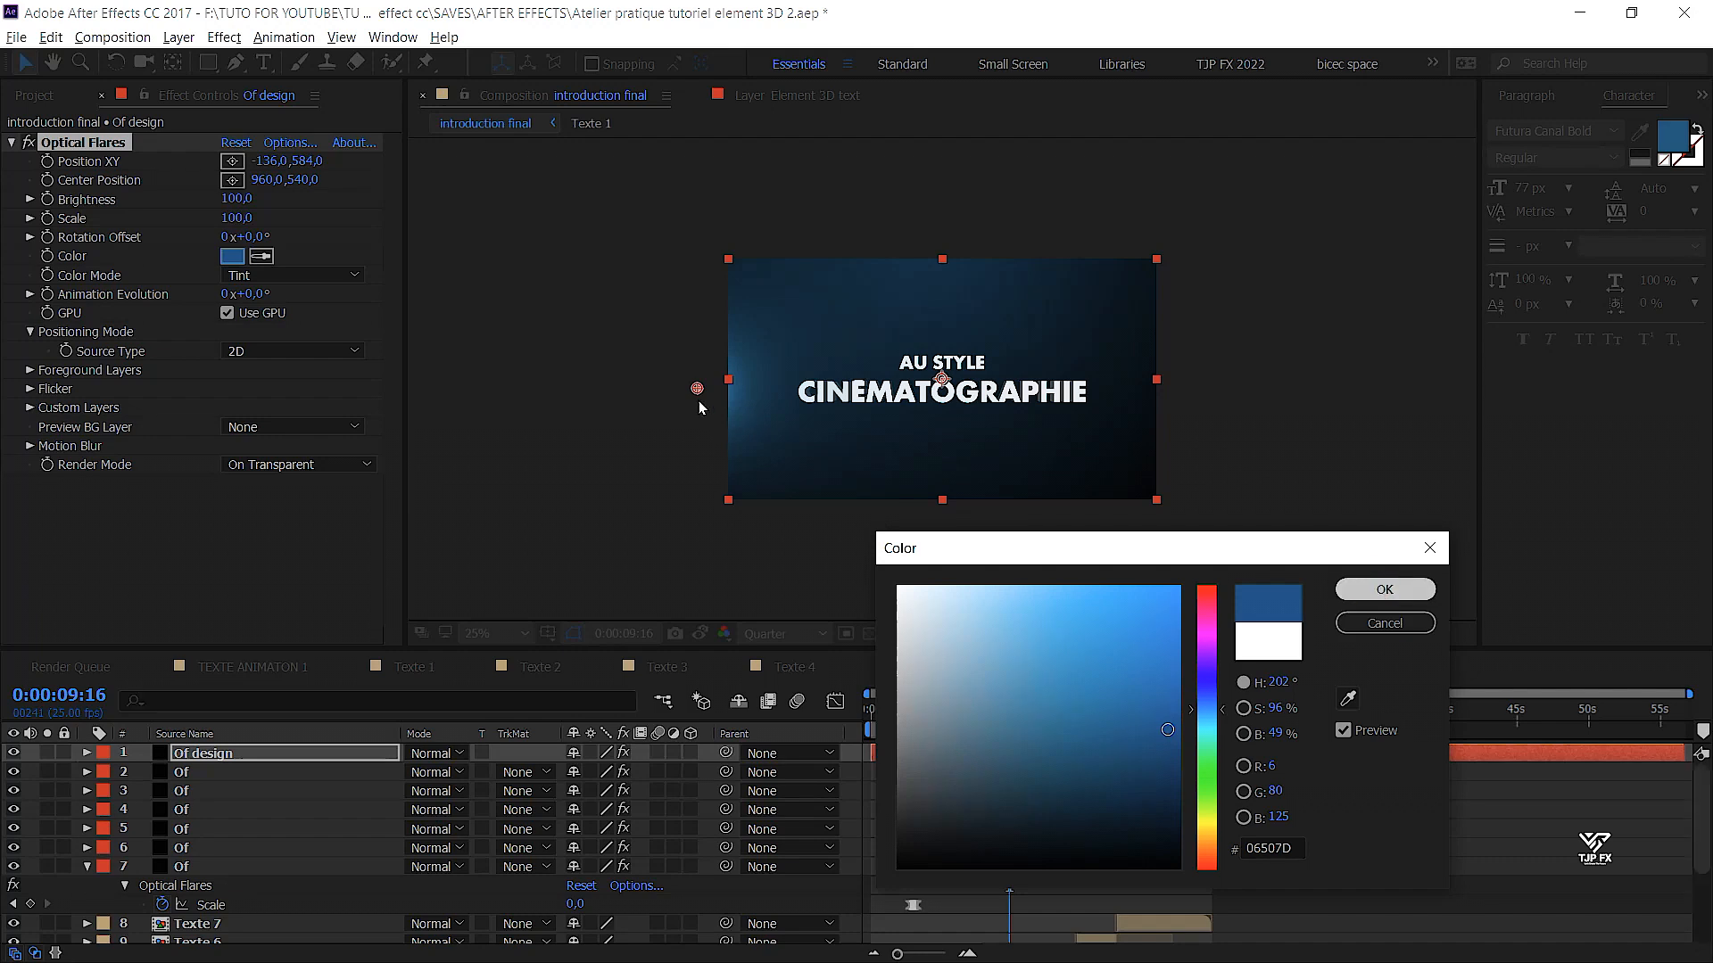
# Move the flare to about -192, 68, save, and set the Of design layer's blending mode to Screen
pyautogui.moveTo(696, 388); pyautogui.dragTo(684, 273)
pyautogui.hotkey('ctrl', 's')
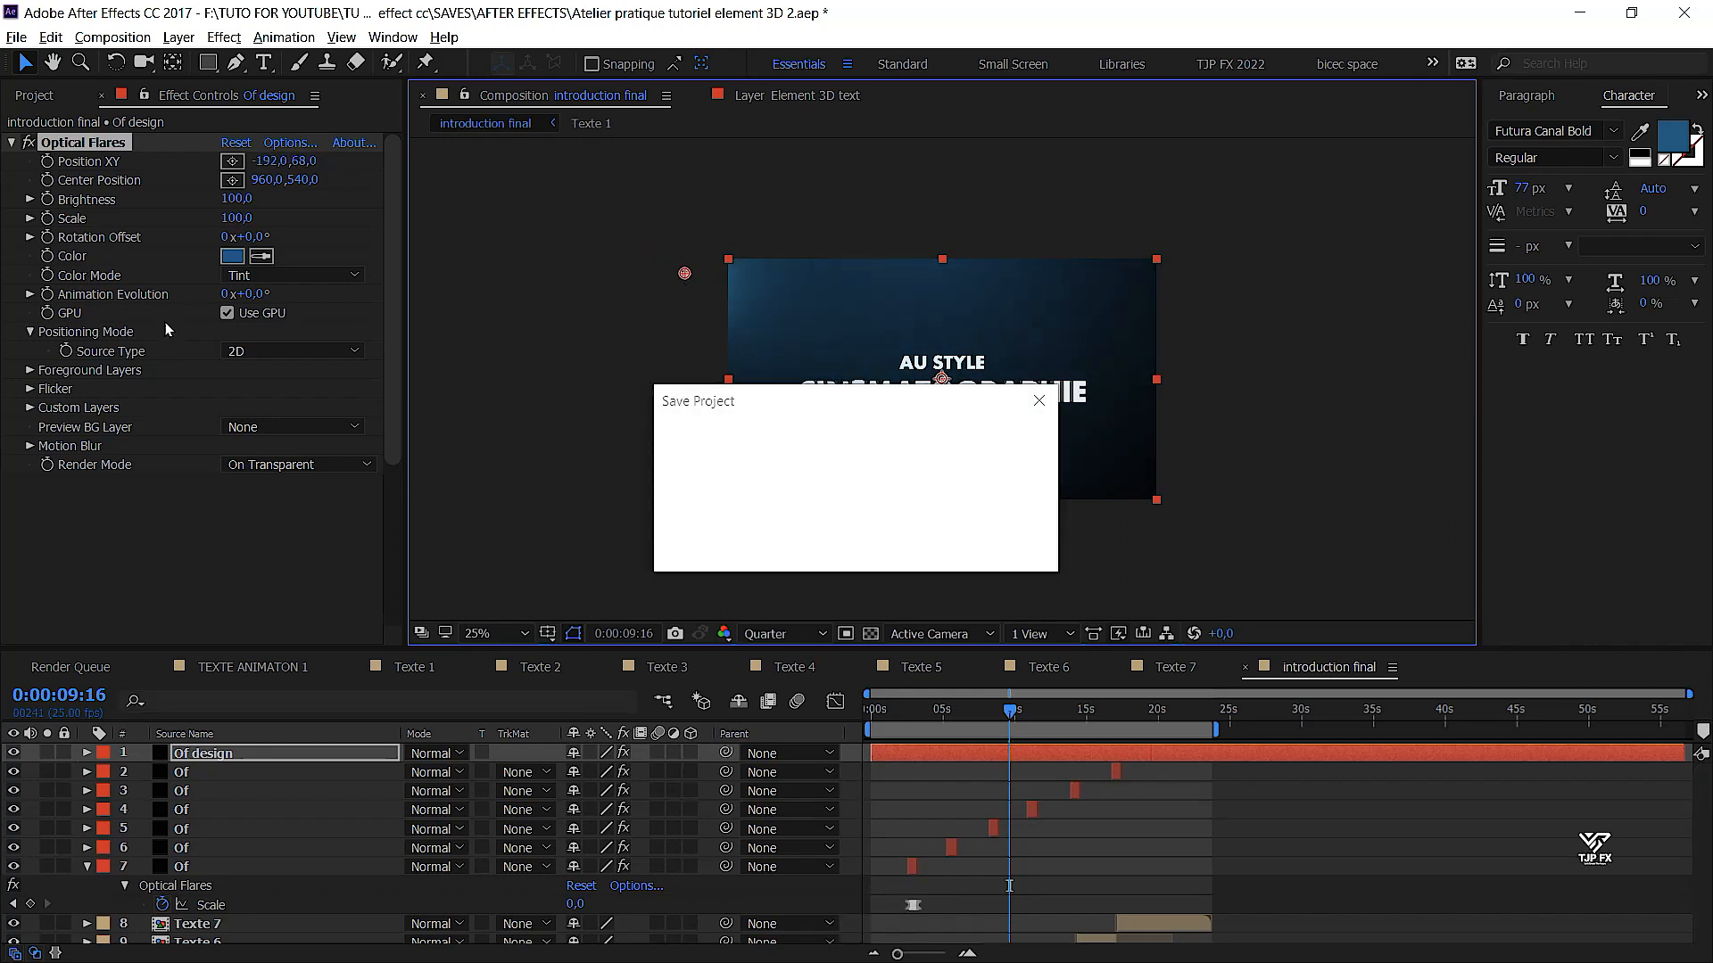
pyautogui.click(457, 758)
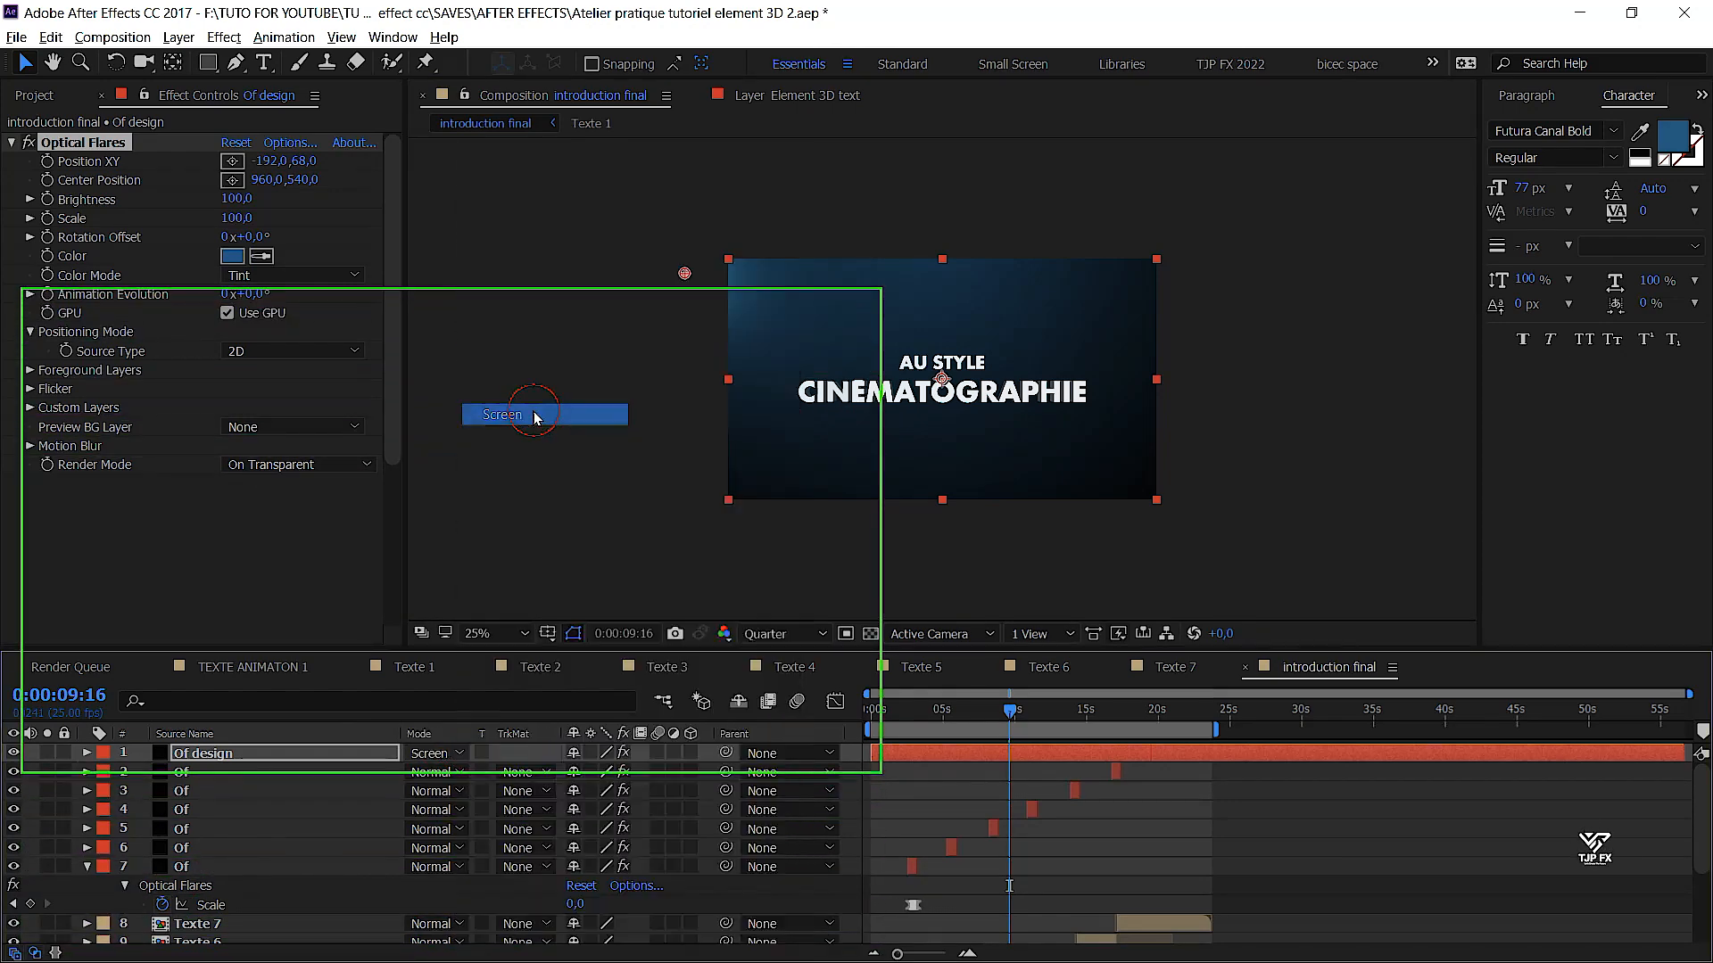
pyautogui.click(536, 416)
# Move the flare to about -284, 524 and set a first Position XY keyframe at 0:00:00:00
pyautogui.moveTo(685, 270); pyautogui.dragTo(663, 374)
pyautogui.moveTo(919, 704); pyautogui.dragTo(871, 706)
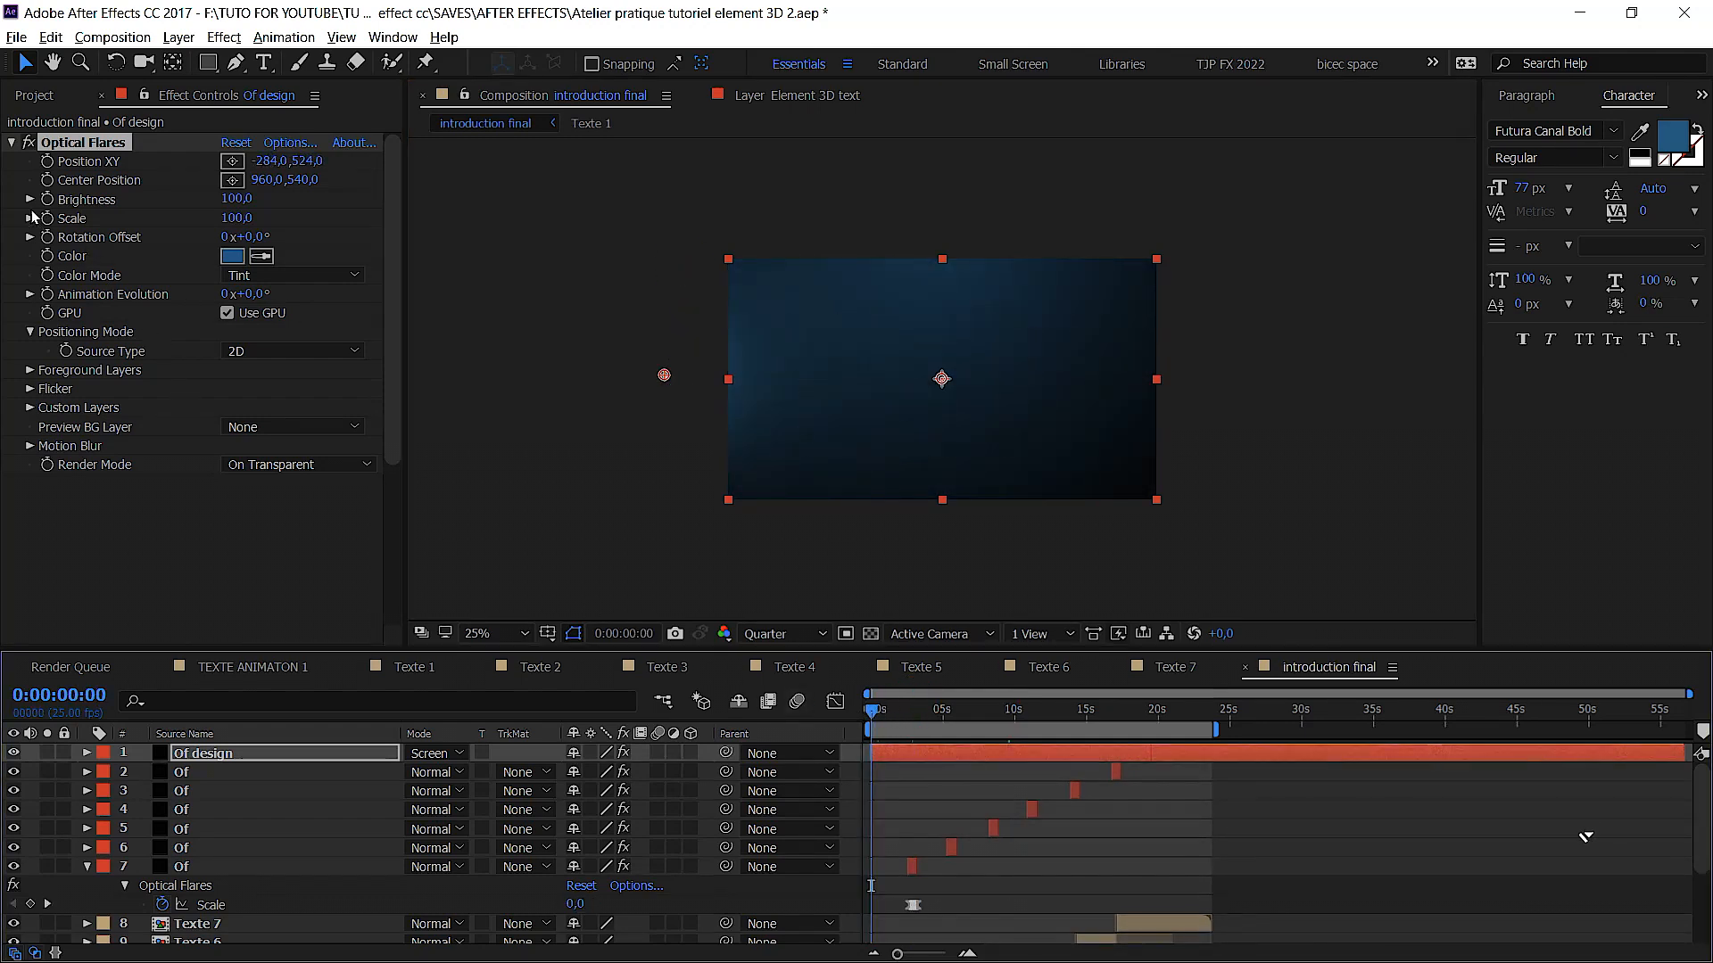
pyautogui.click(46, 162)
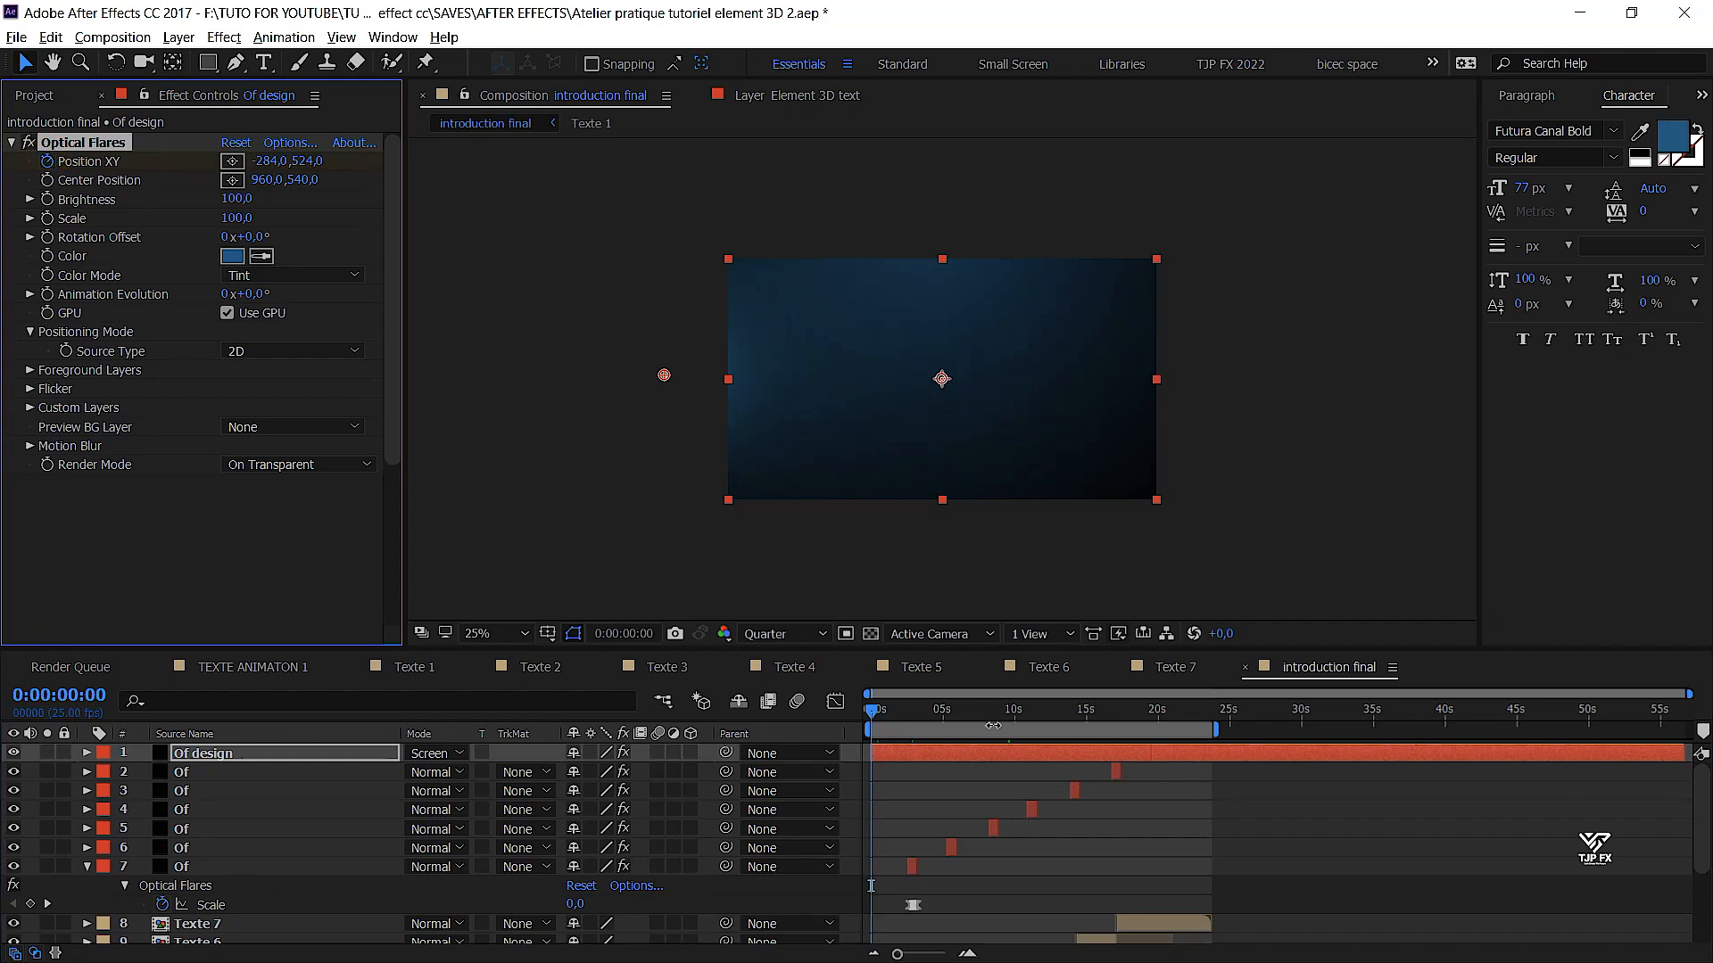
# Keyframe the flare's Position XY at 0:00:02:01 by moving it up to about -308, 60
pyautogui.press('space')
pyautogui.moveTo(916, 716)
pyautogui.mouseDown()
pyautogui.moveTo(928, 736)
pyautogui.moveTo(904, 738)
pyautogui.mouseUp()
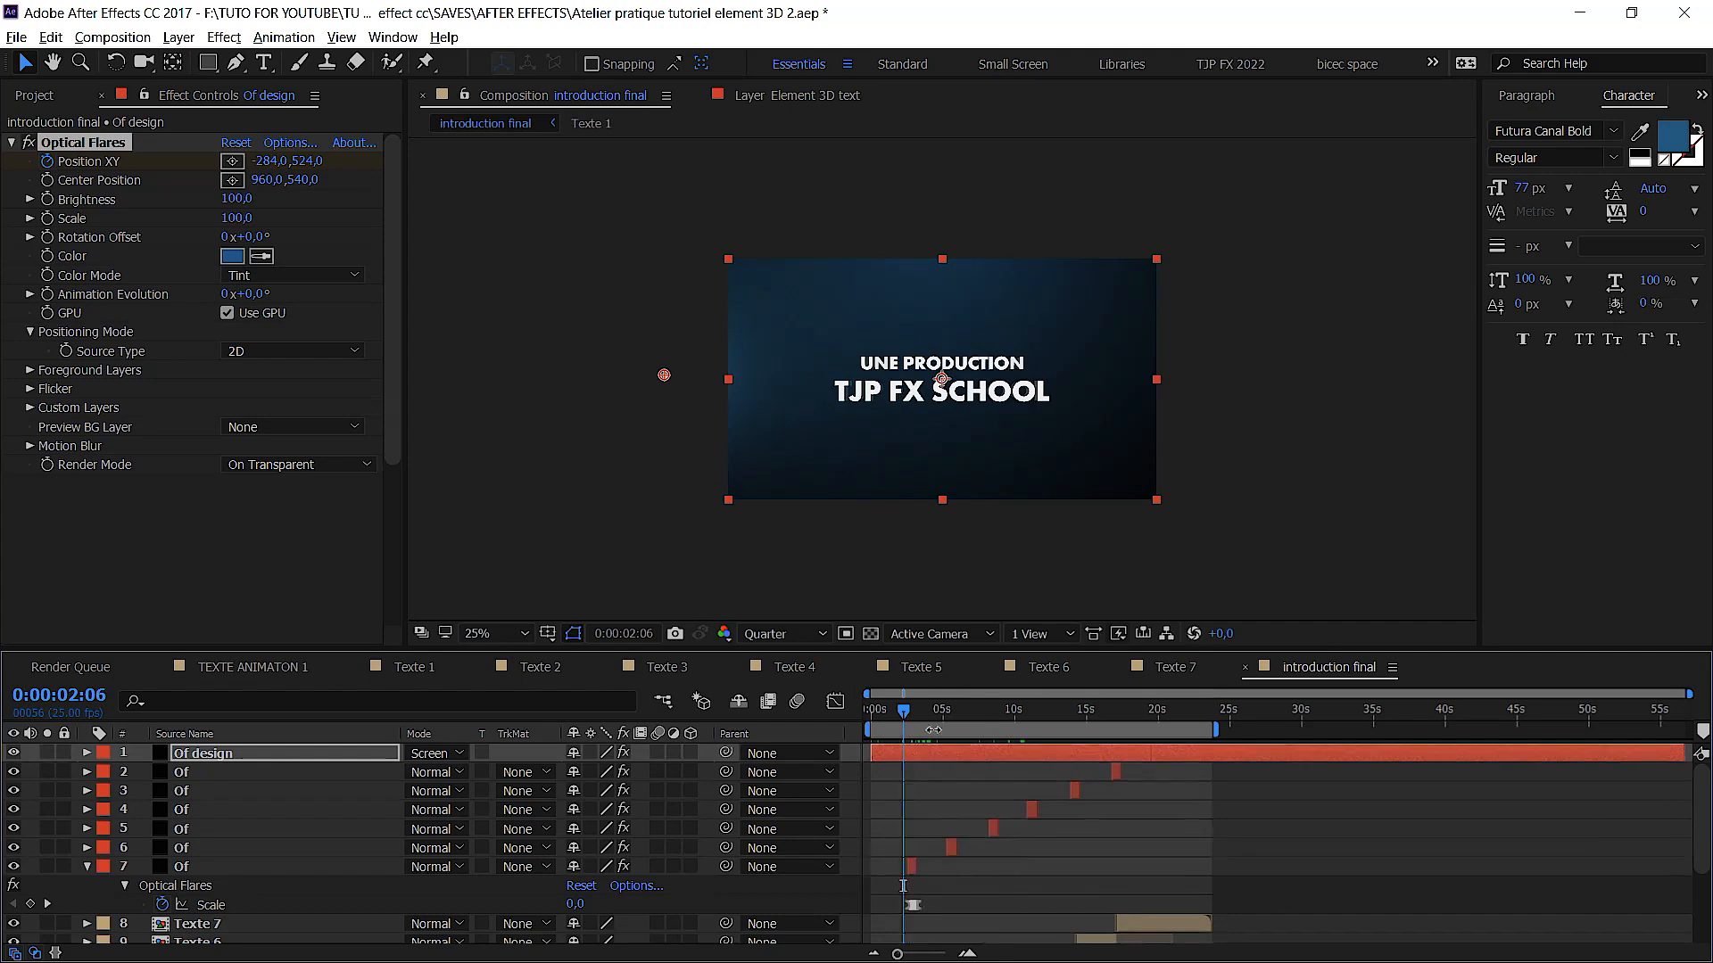
pyautogui.hotkey('ctrl', 'Left')
pyautogui.hotkey('ctrl', 'Left')
pyautogui.hotkey('ctrl', 'Left')
pyautogui.hotkey('ctrl', 'Left')
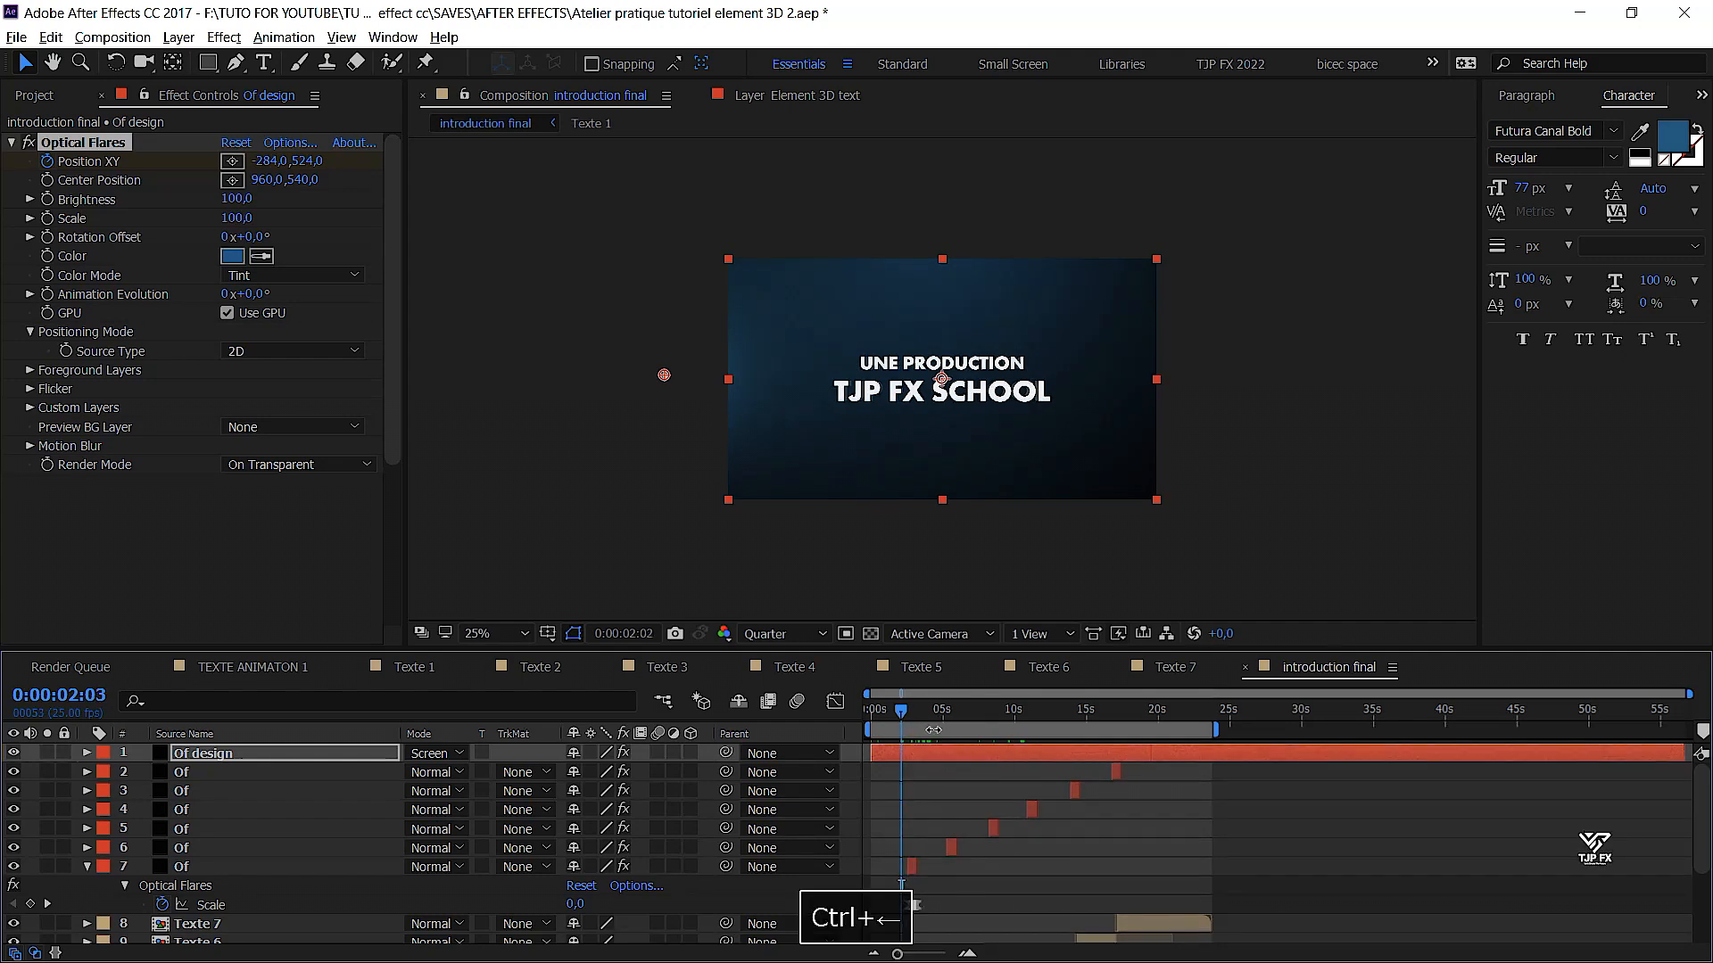
pyautogui.moveTo(663, 372); pyautogui.dragTo(659, 273)
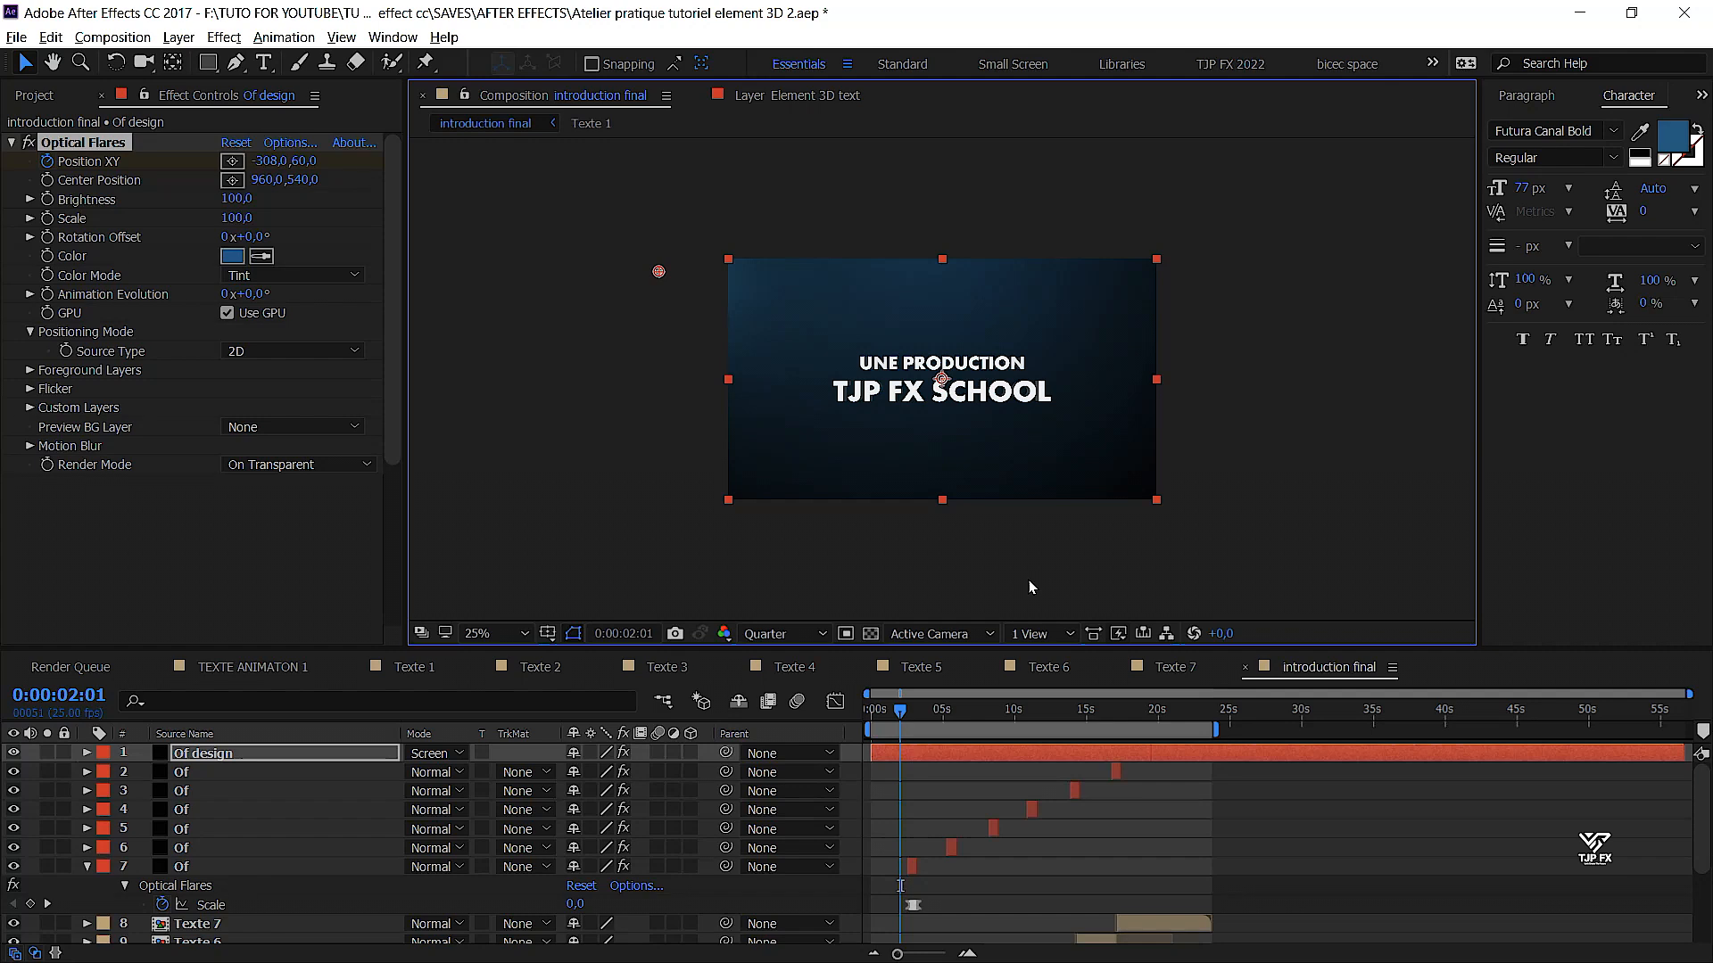
# Copy the first Position XY keyframe of Of design to 0:00:04:01 and save the project
pyautogui.click(76, 695)
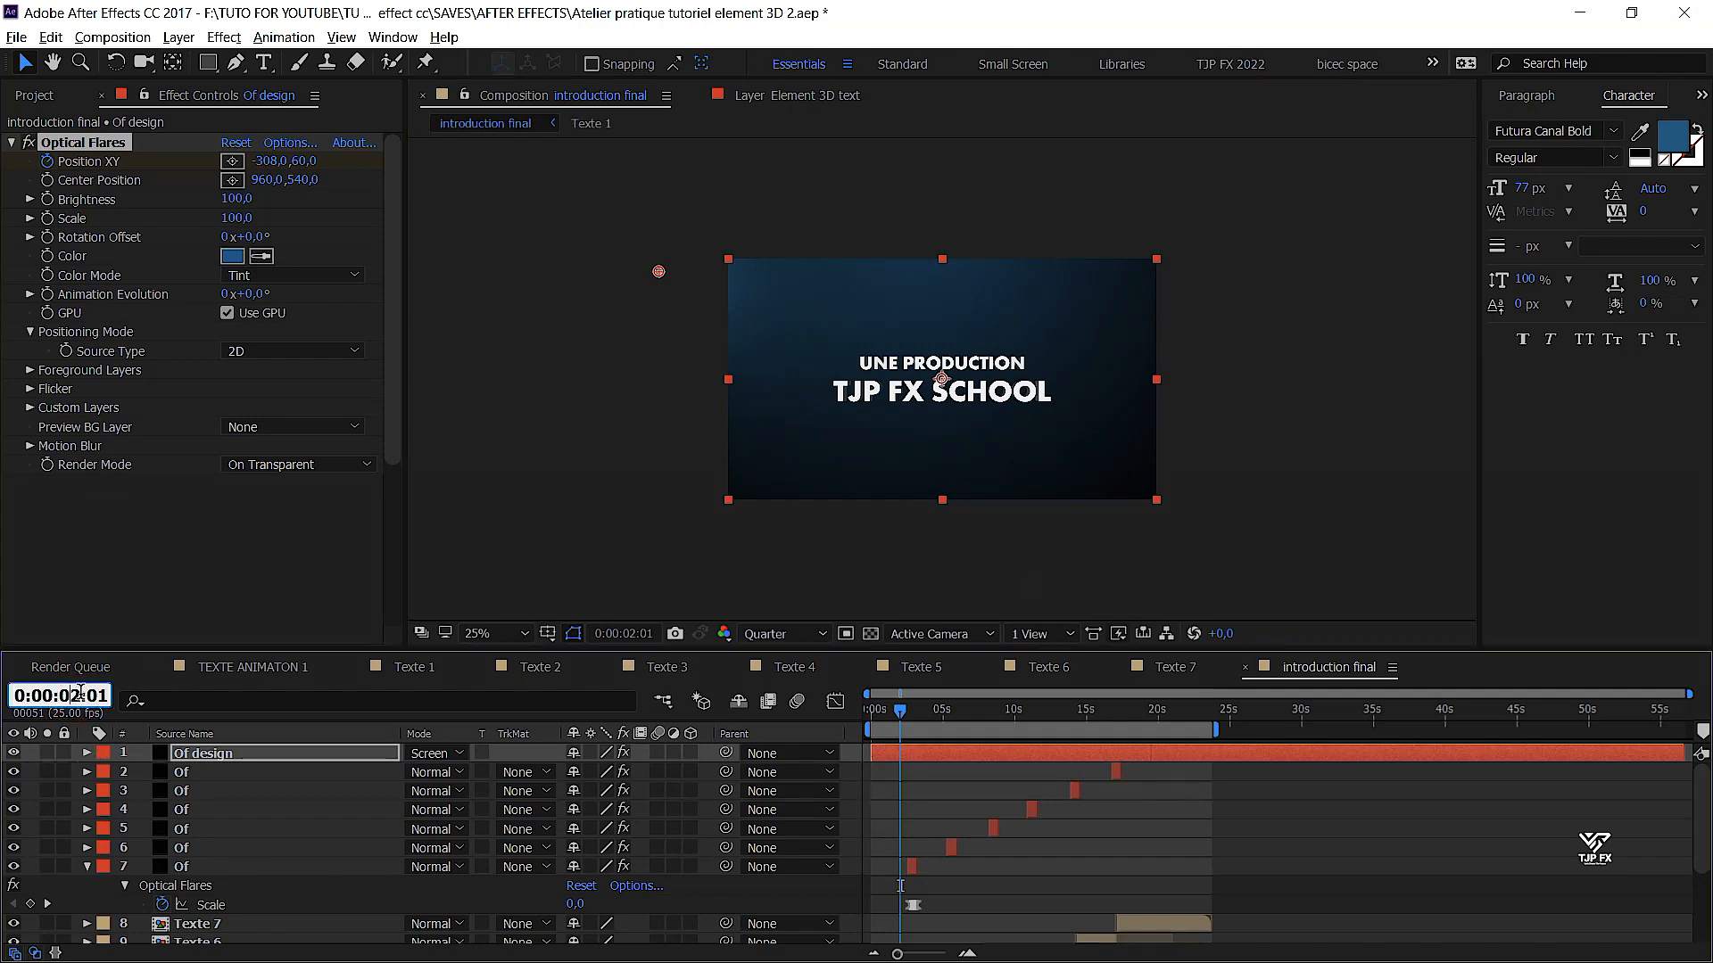
pyautogui.write('4')
pyautogui.press('Return')
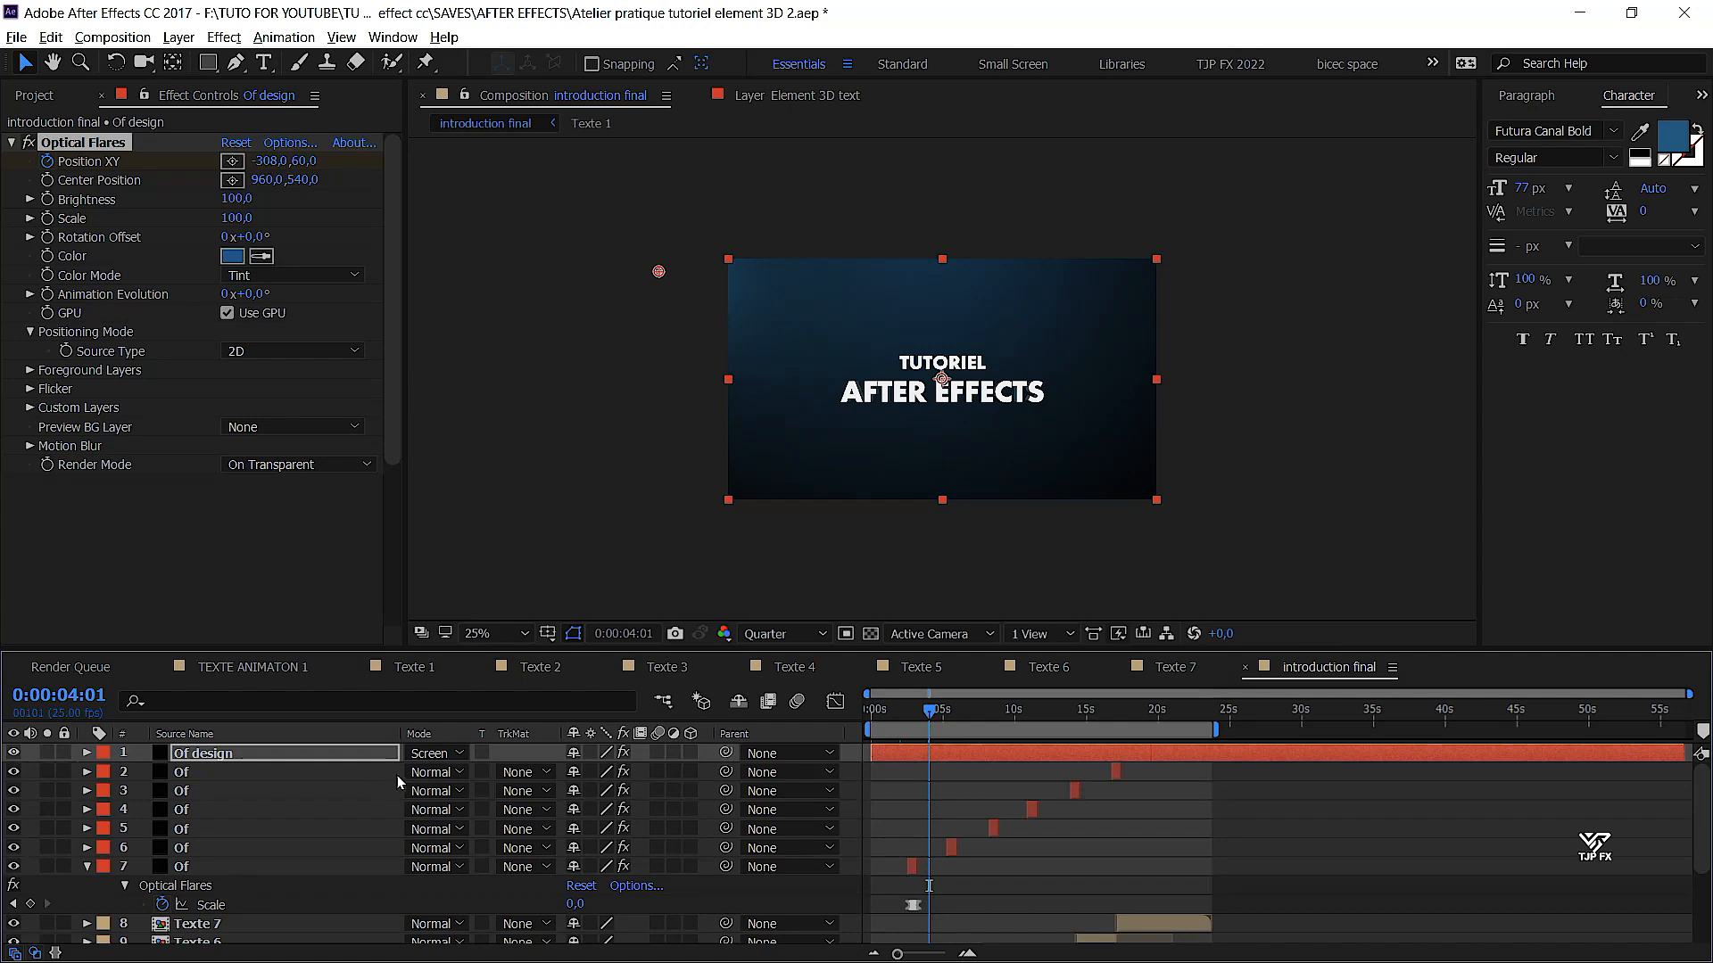
pyautogui.press('u')
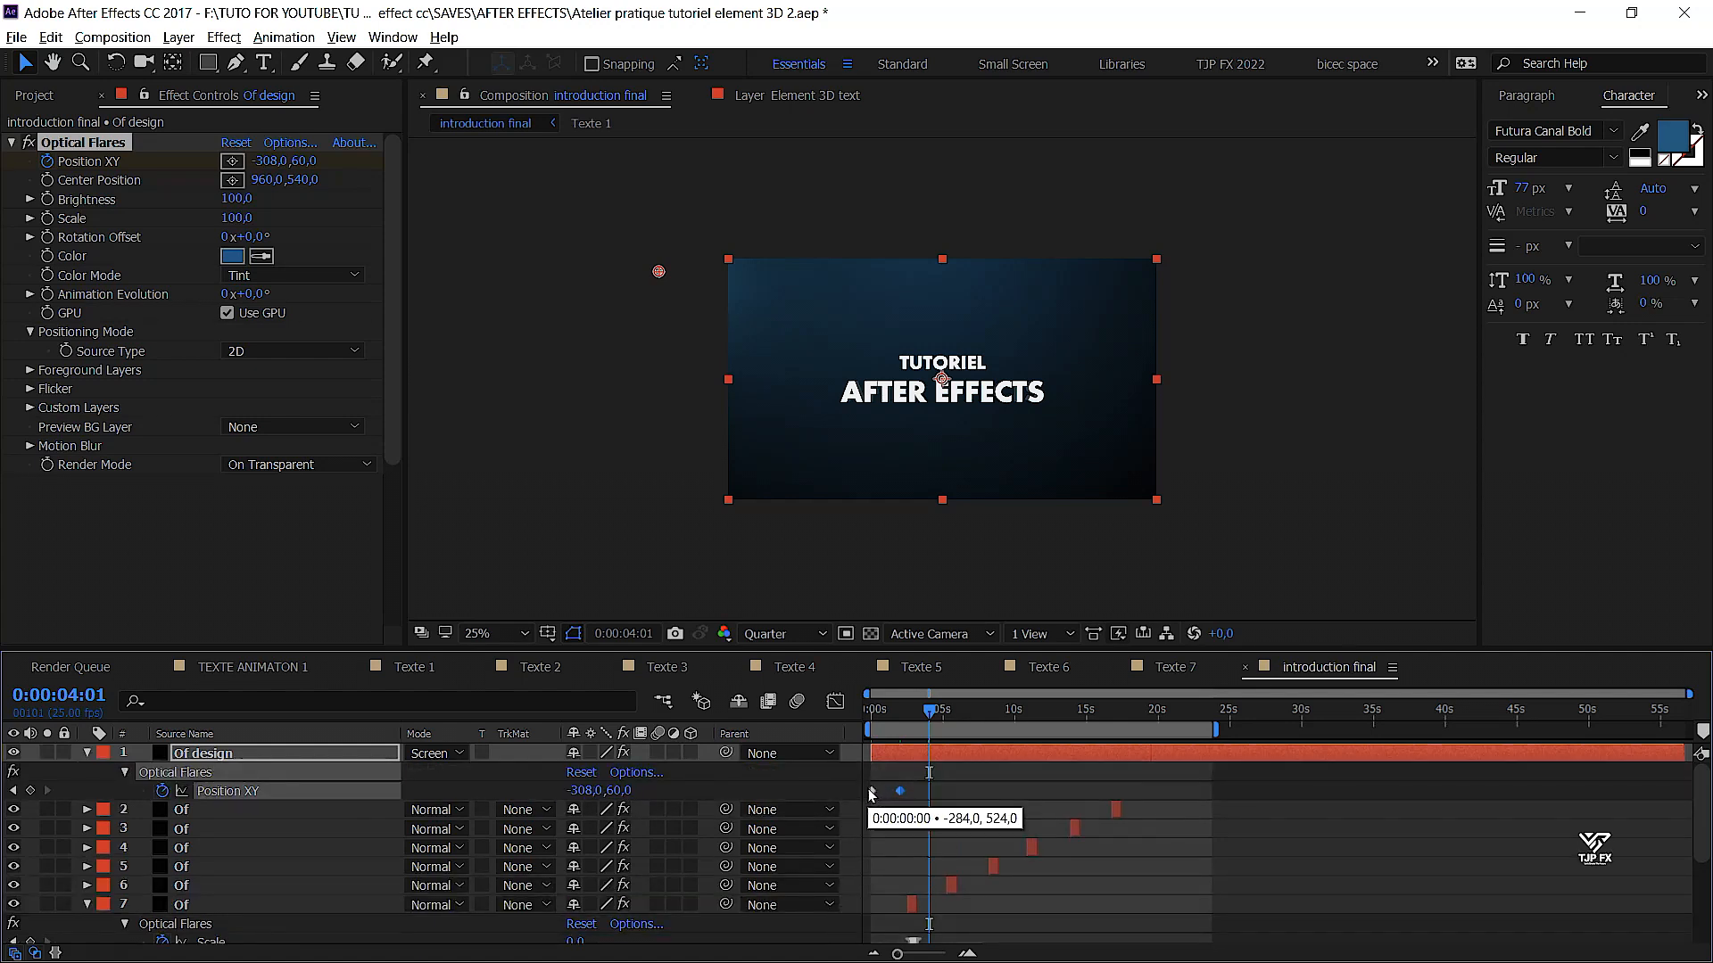
pyautogui.click(872, 791)
pyautogui.hotkey('ctrl', 'c')
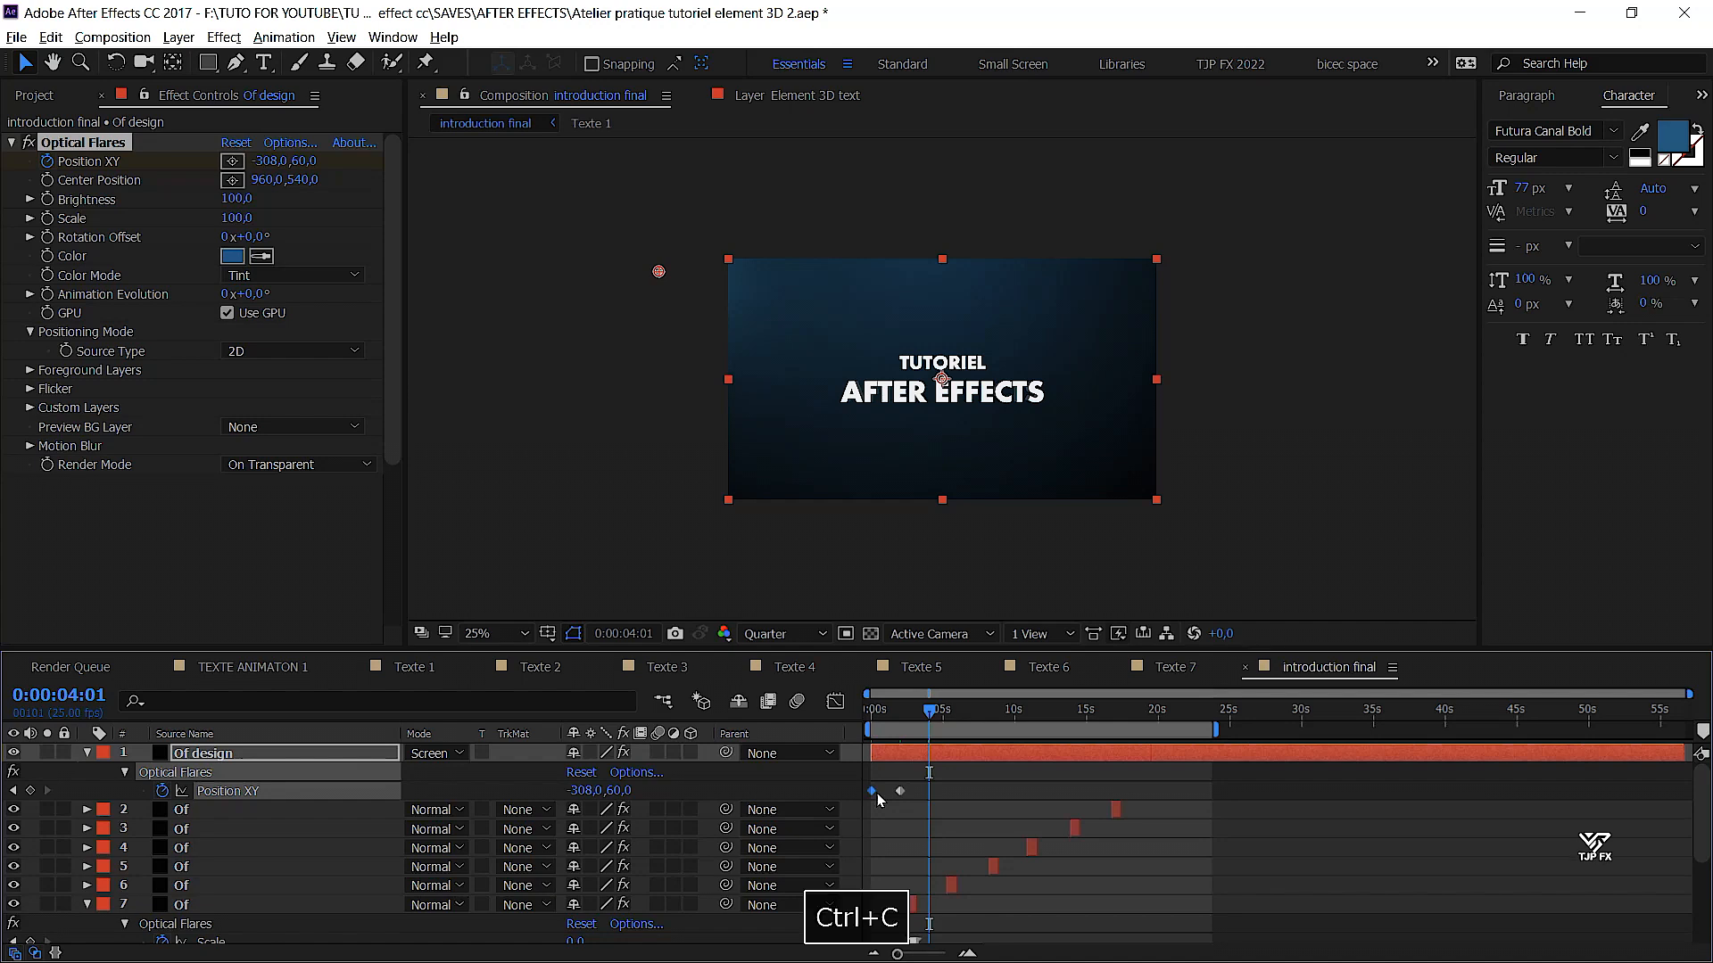
pyautogui.hotkey('ctrl', 'v')
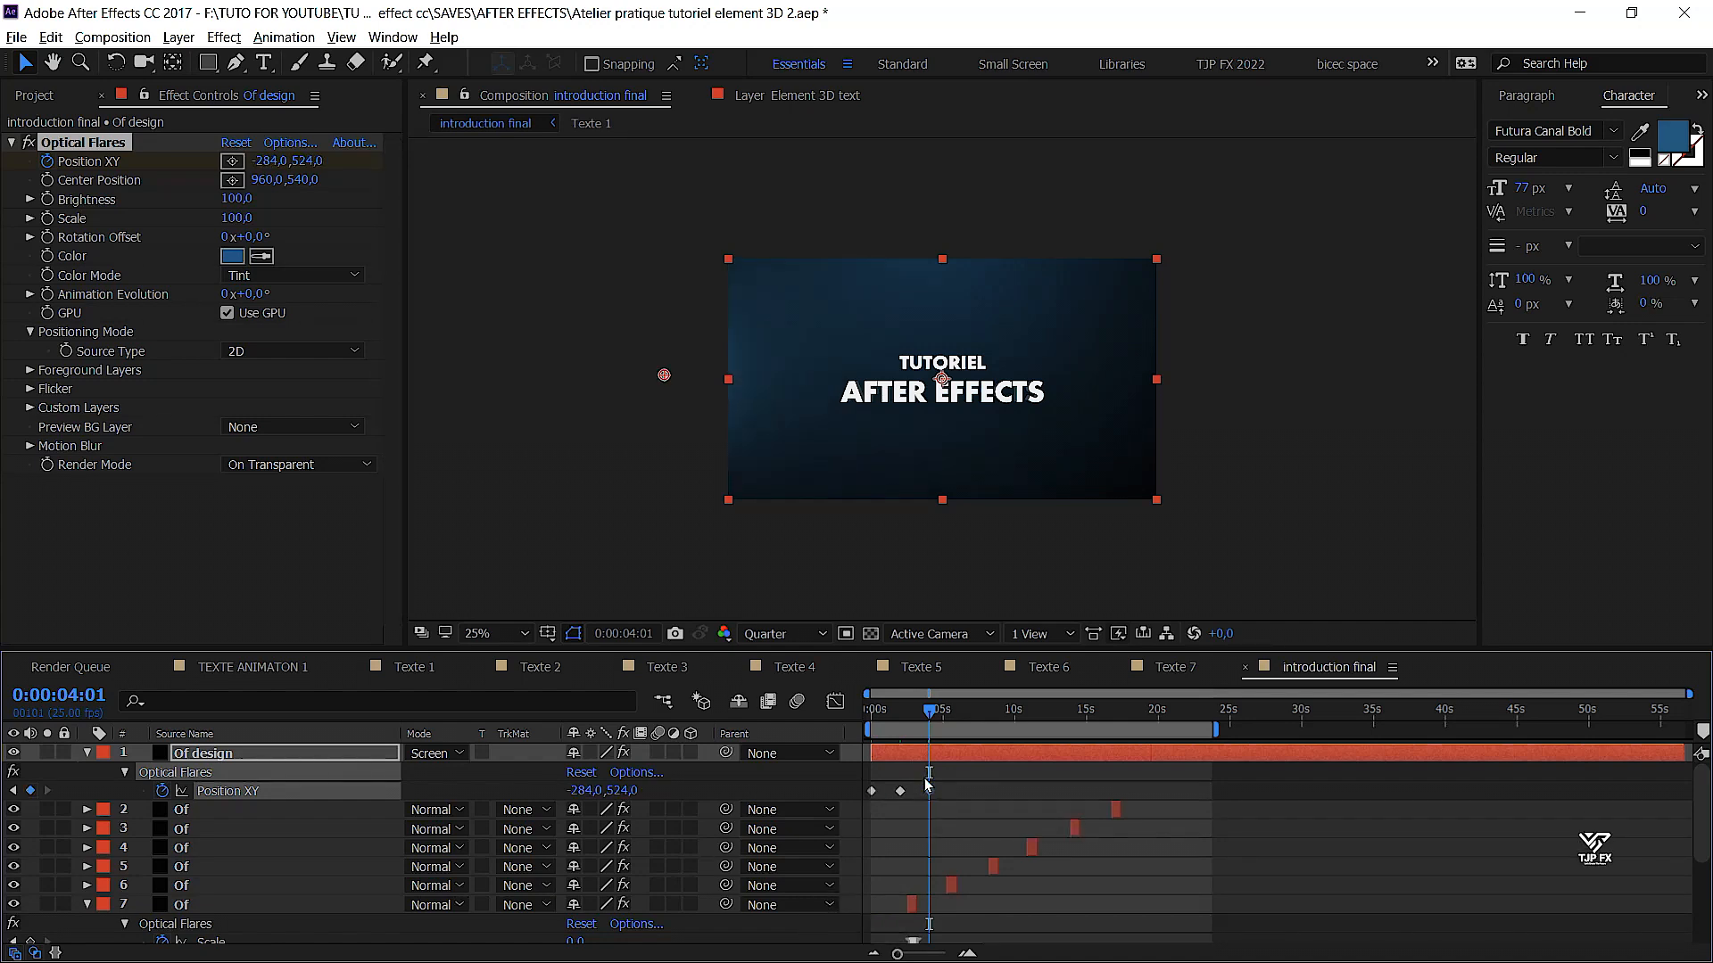
pyautogui.hotkey('ctrl', 's')
# Add the expression loopOut(type = "cycle", numKeyframes = 3) to the flare's Position XY and preview the loop
pyautogui.keyDown('alt'); pyautogui.click(164, 795); pyautogui.keyUp('alt')
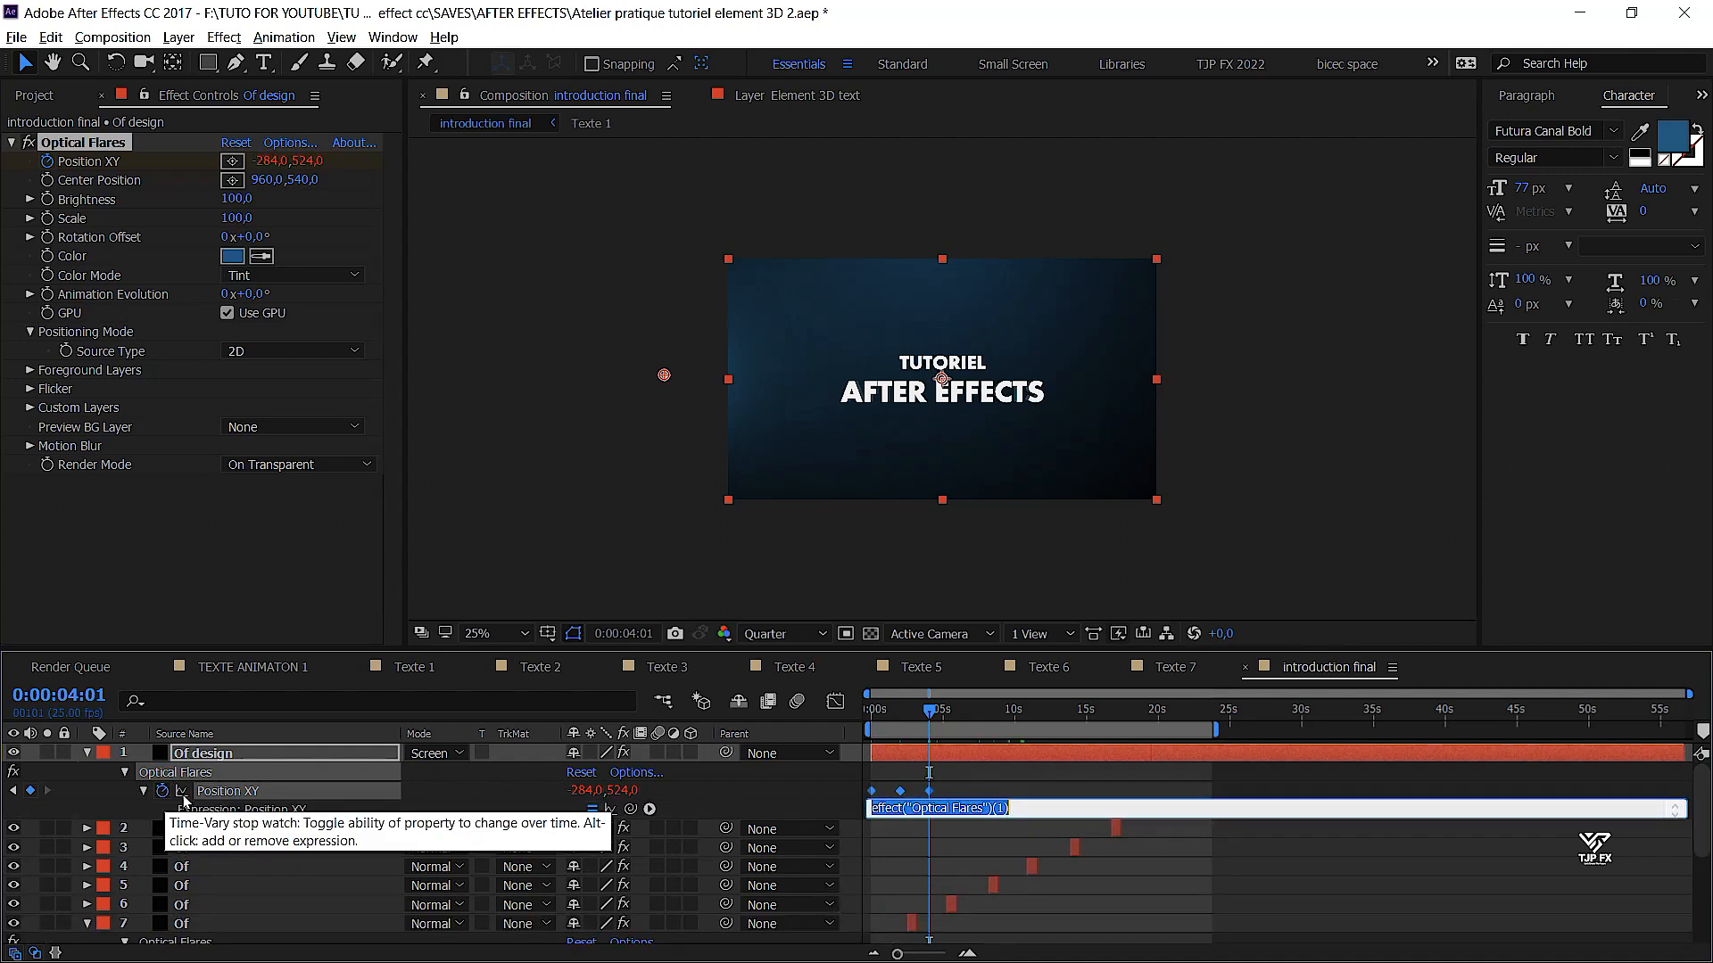
pyautogui.click(649, 809)
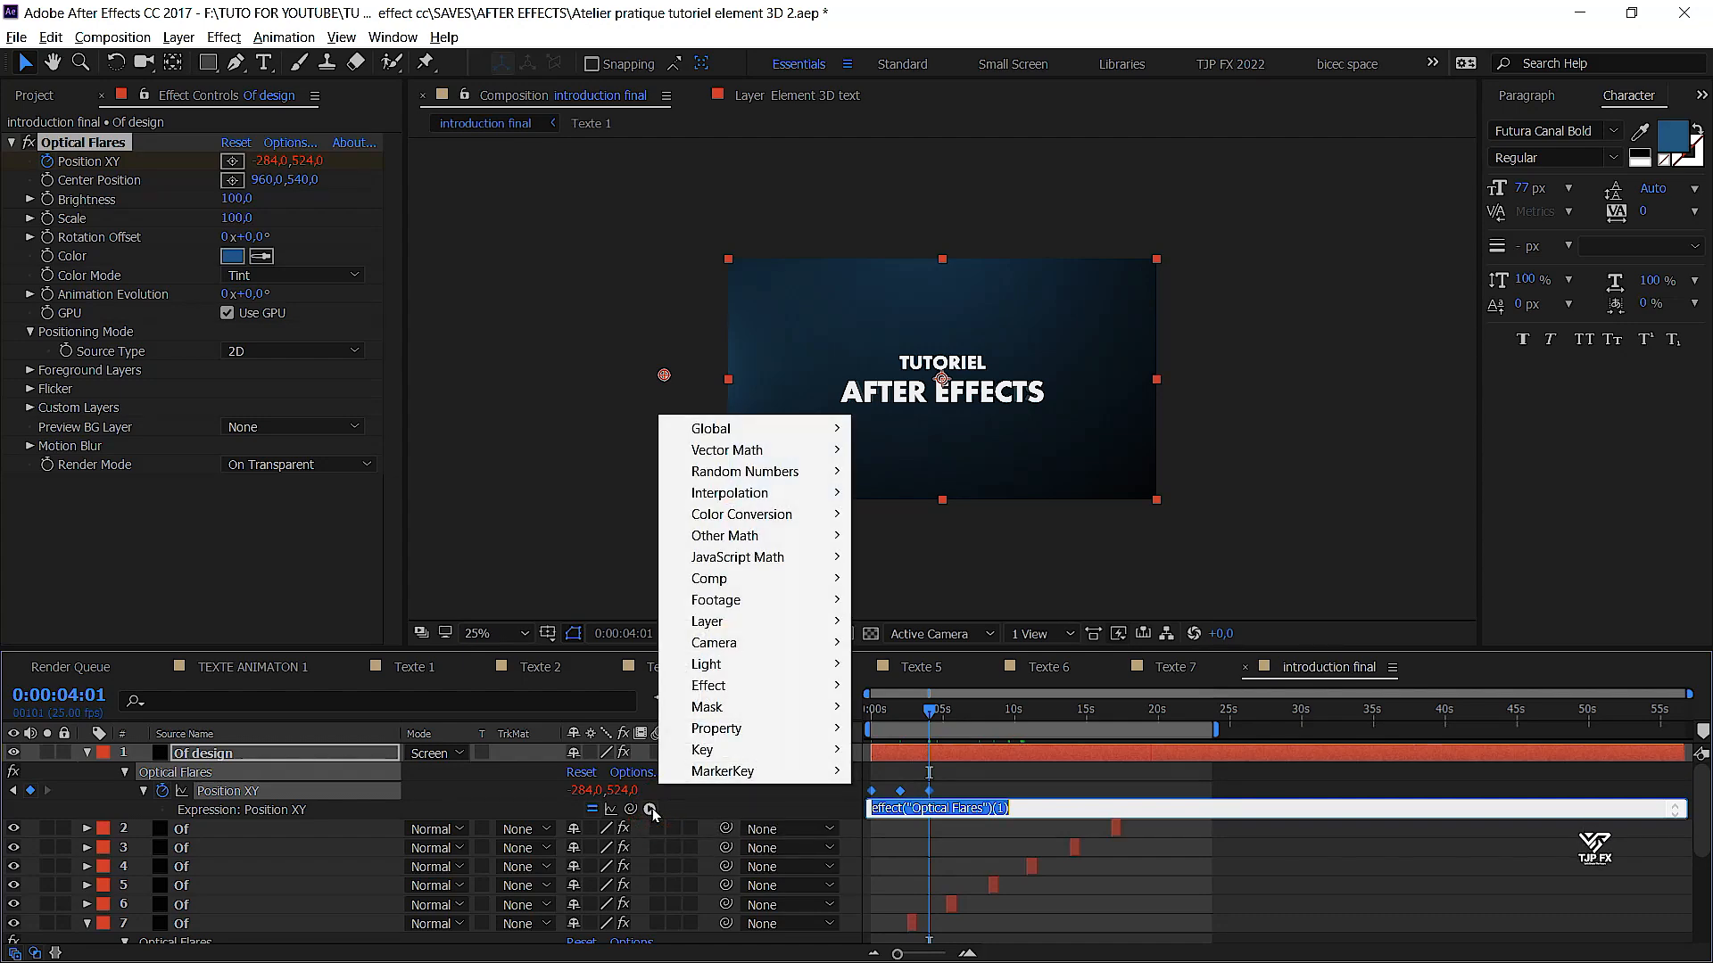
pyautogui.moveTo(799, 733)
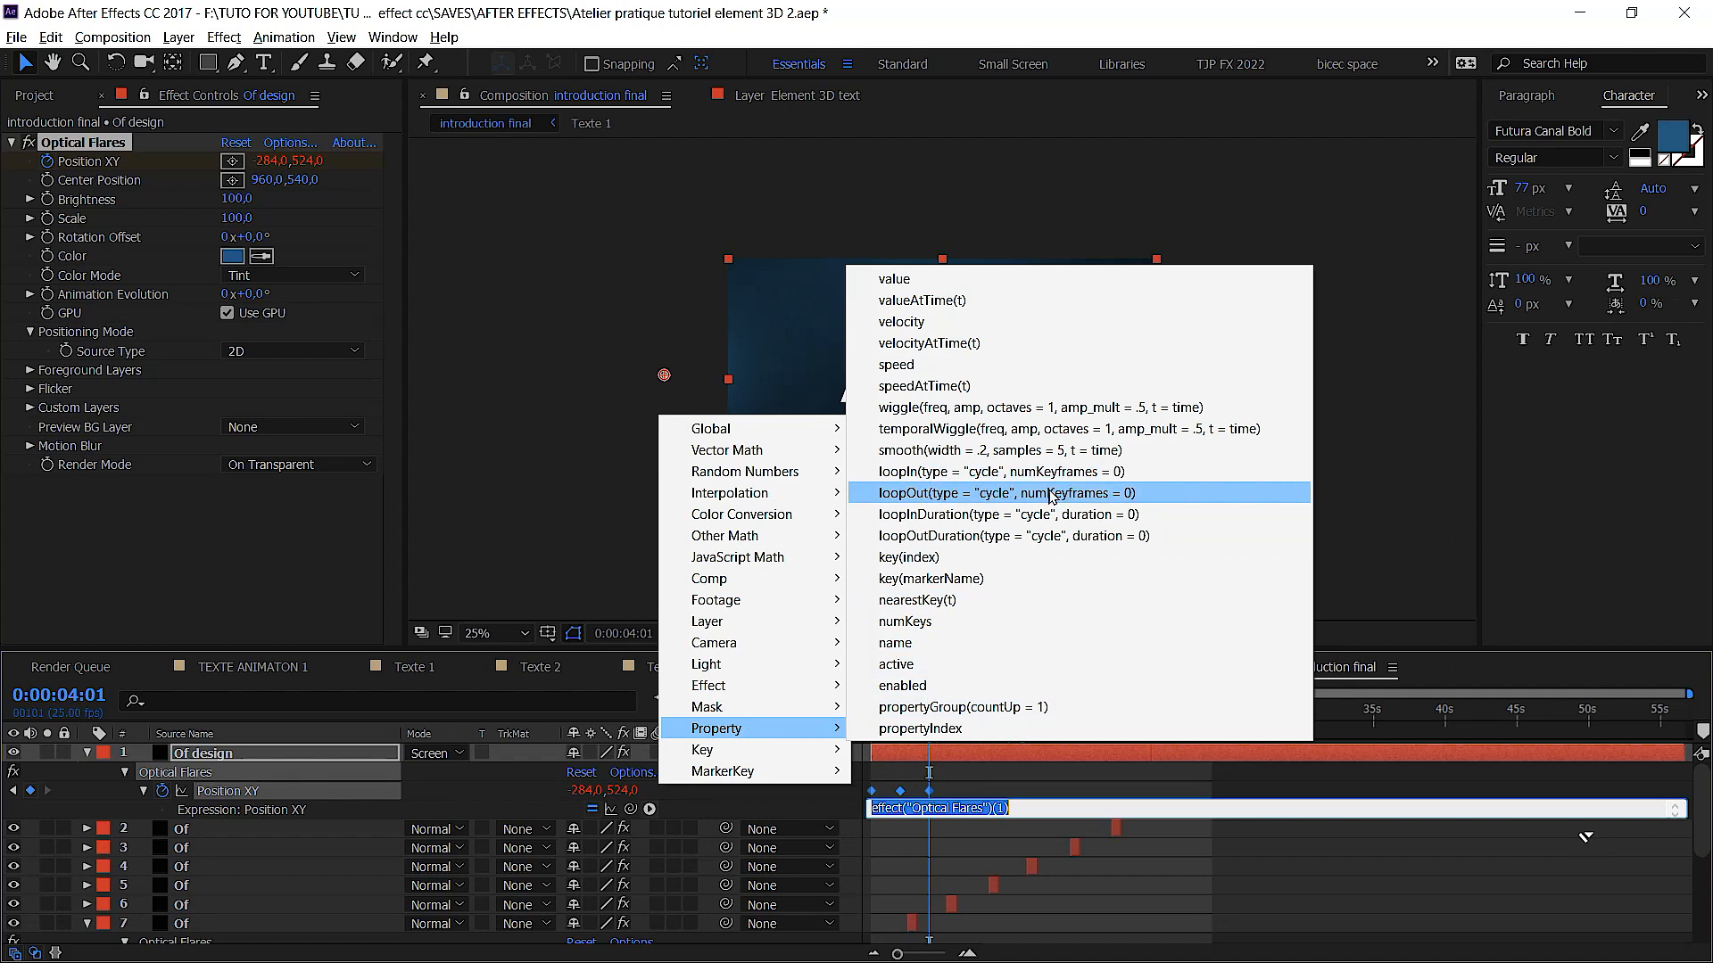
pyautogui.click(1008, 494)
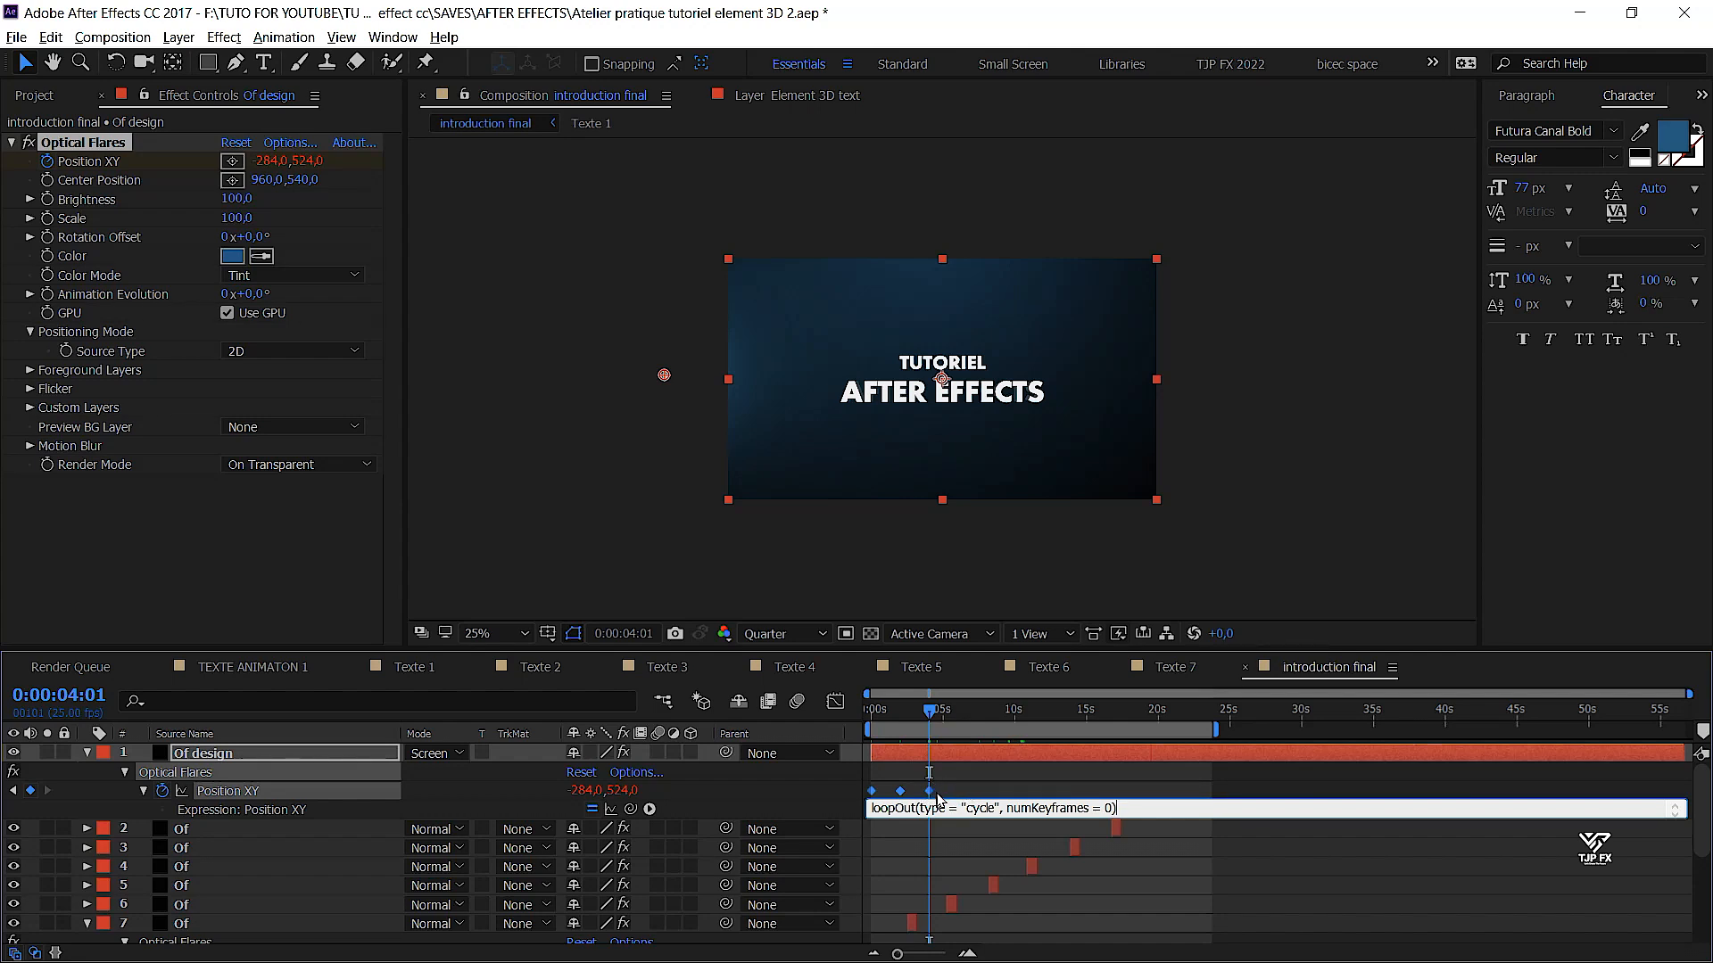
pyautogui.press('Left')
pyautogui.press('BackSpace')
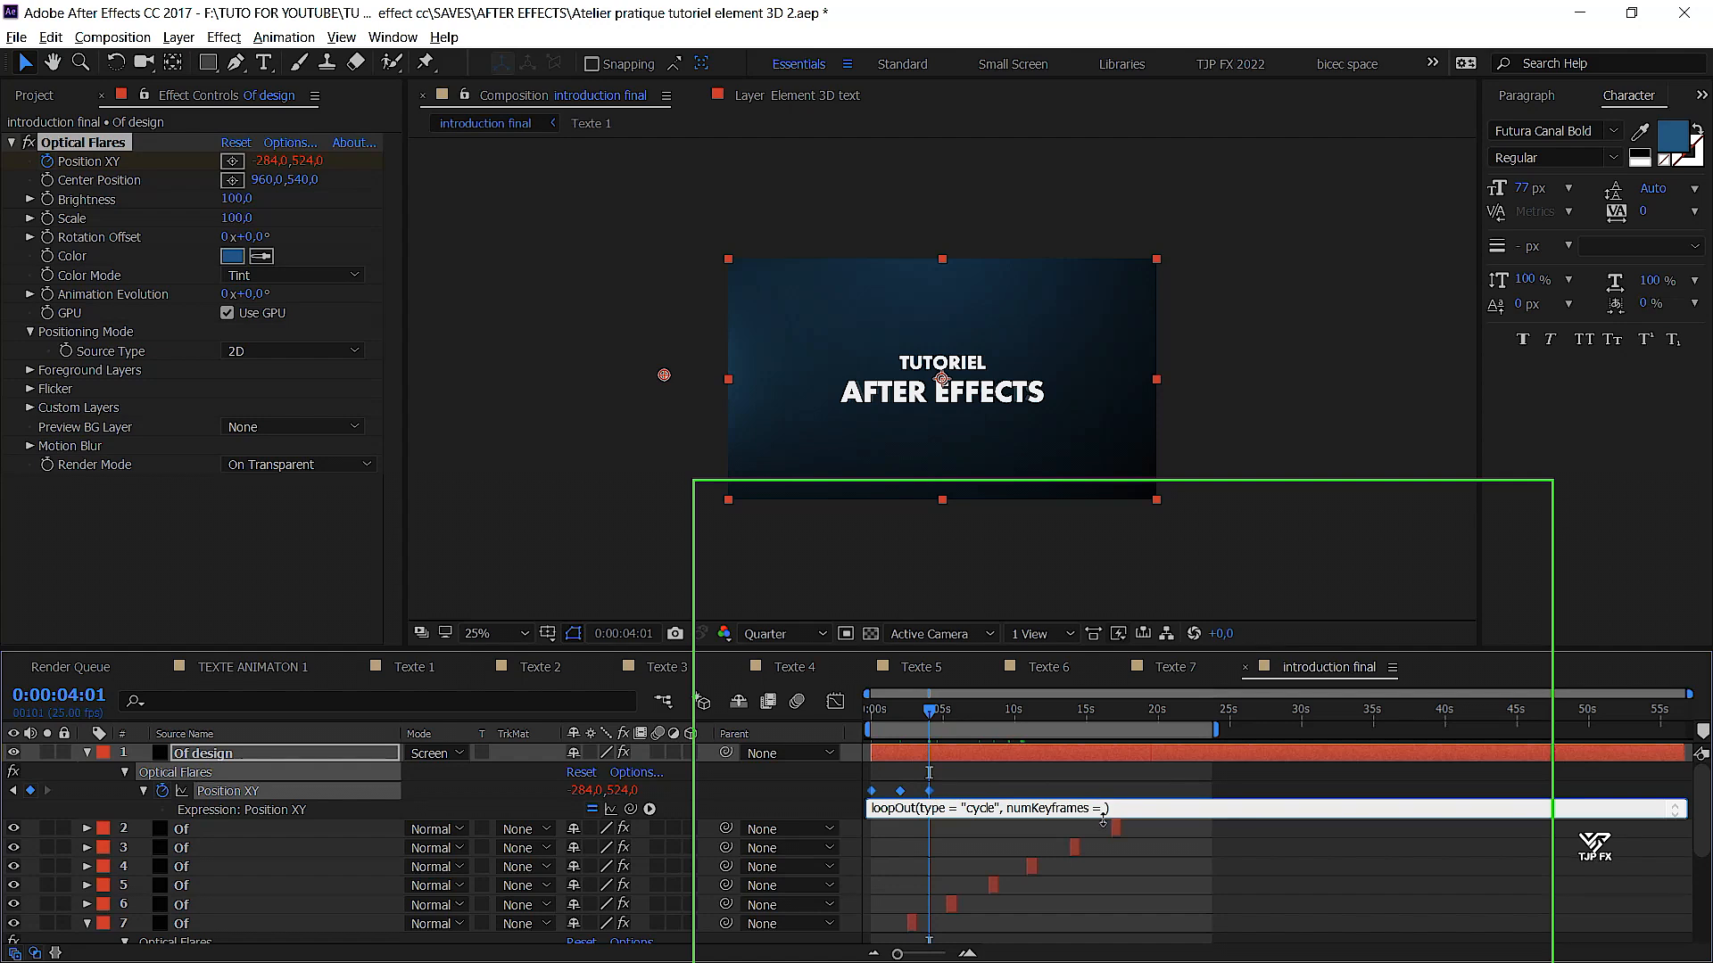
pyautogui.write('3')
pyautogui.press('KP_Enter')
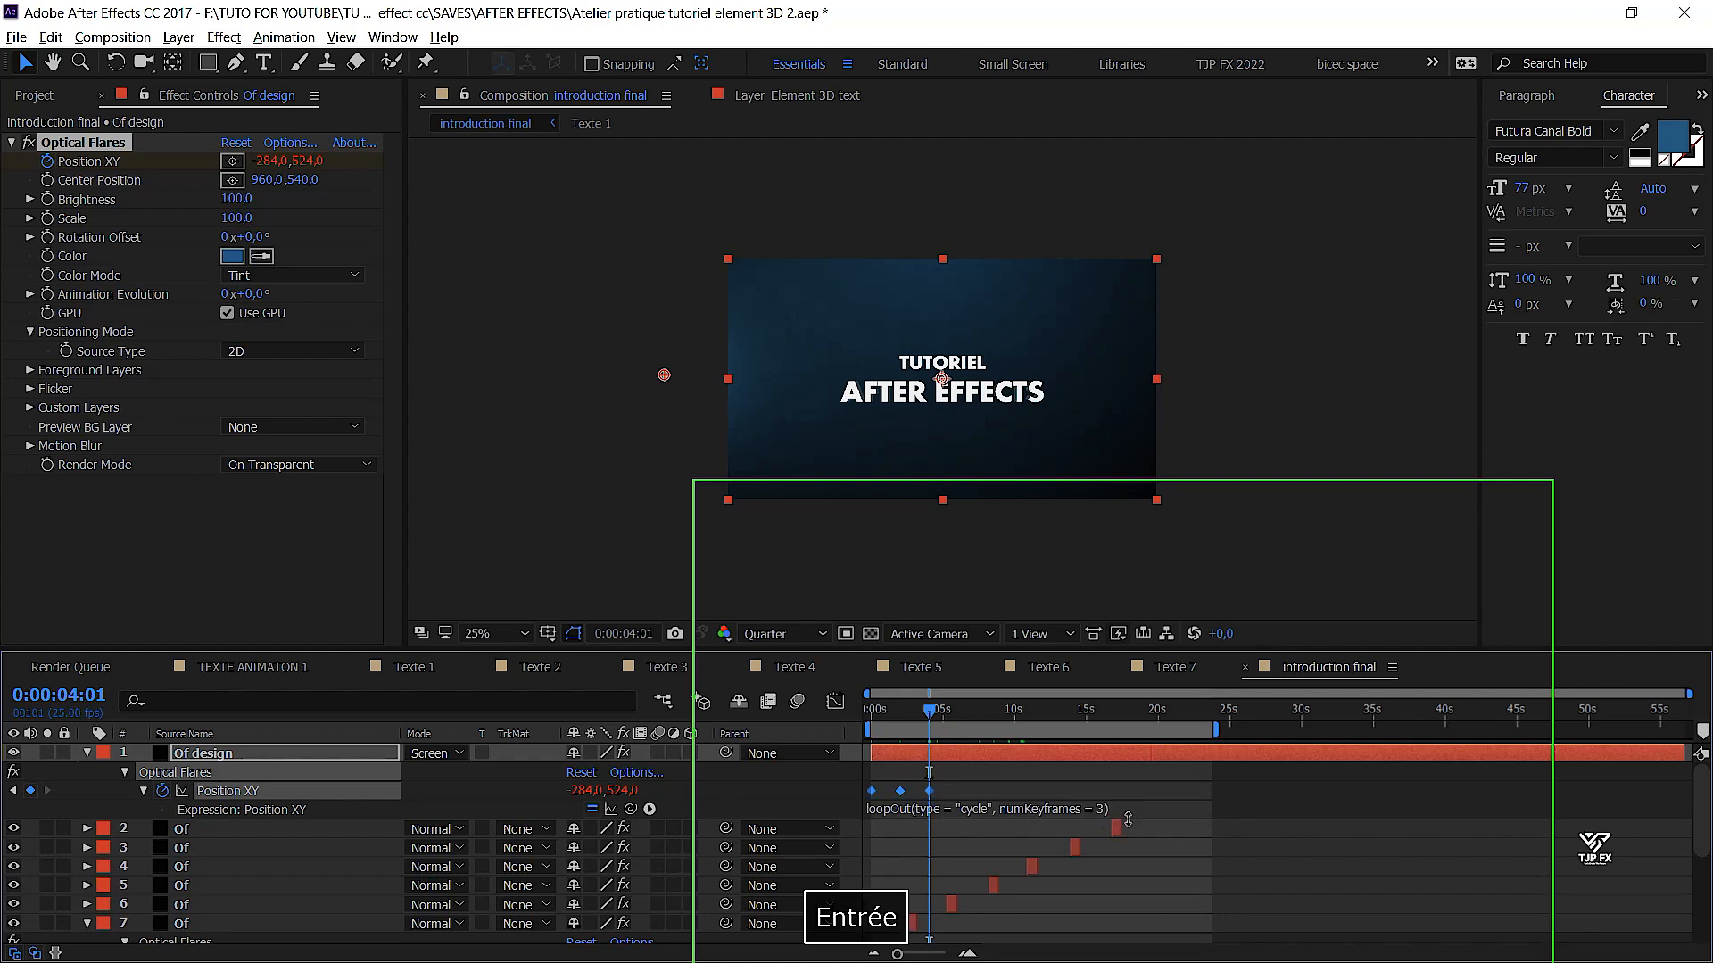
pyautogui.press('space')
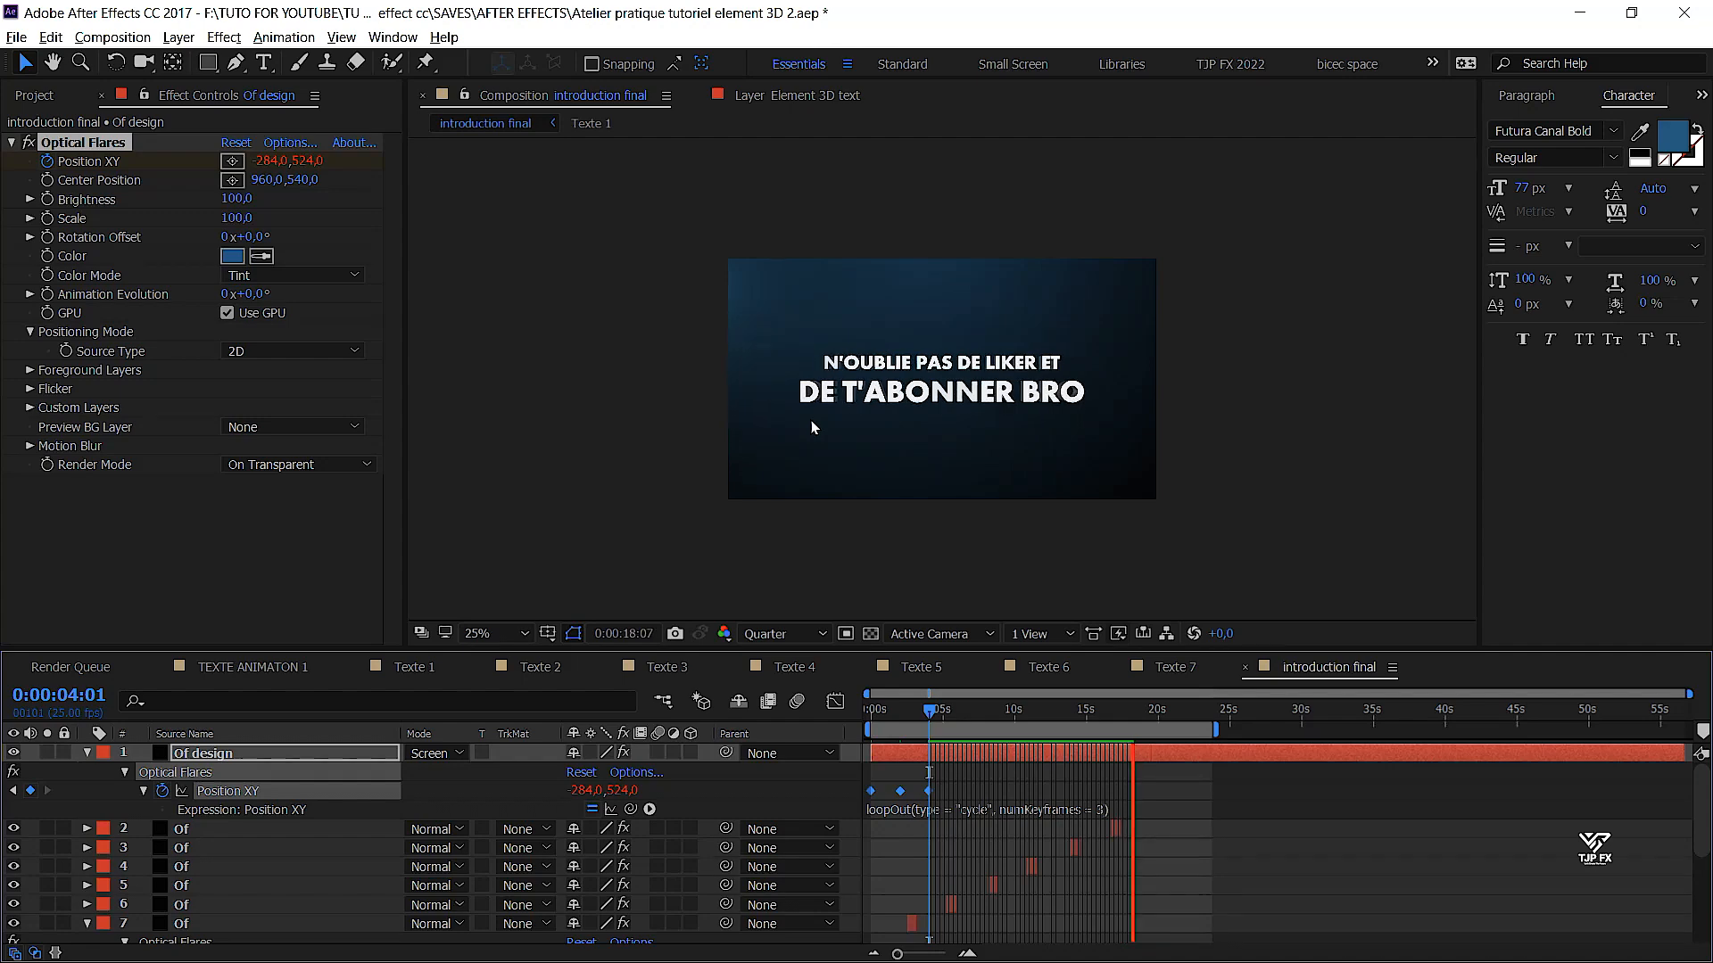
# Add a black 1920 x 1080 solid named vignette to introduction final
pyautogui.click(179, 37)
pyautogui.moveTo(219, 61)
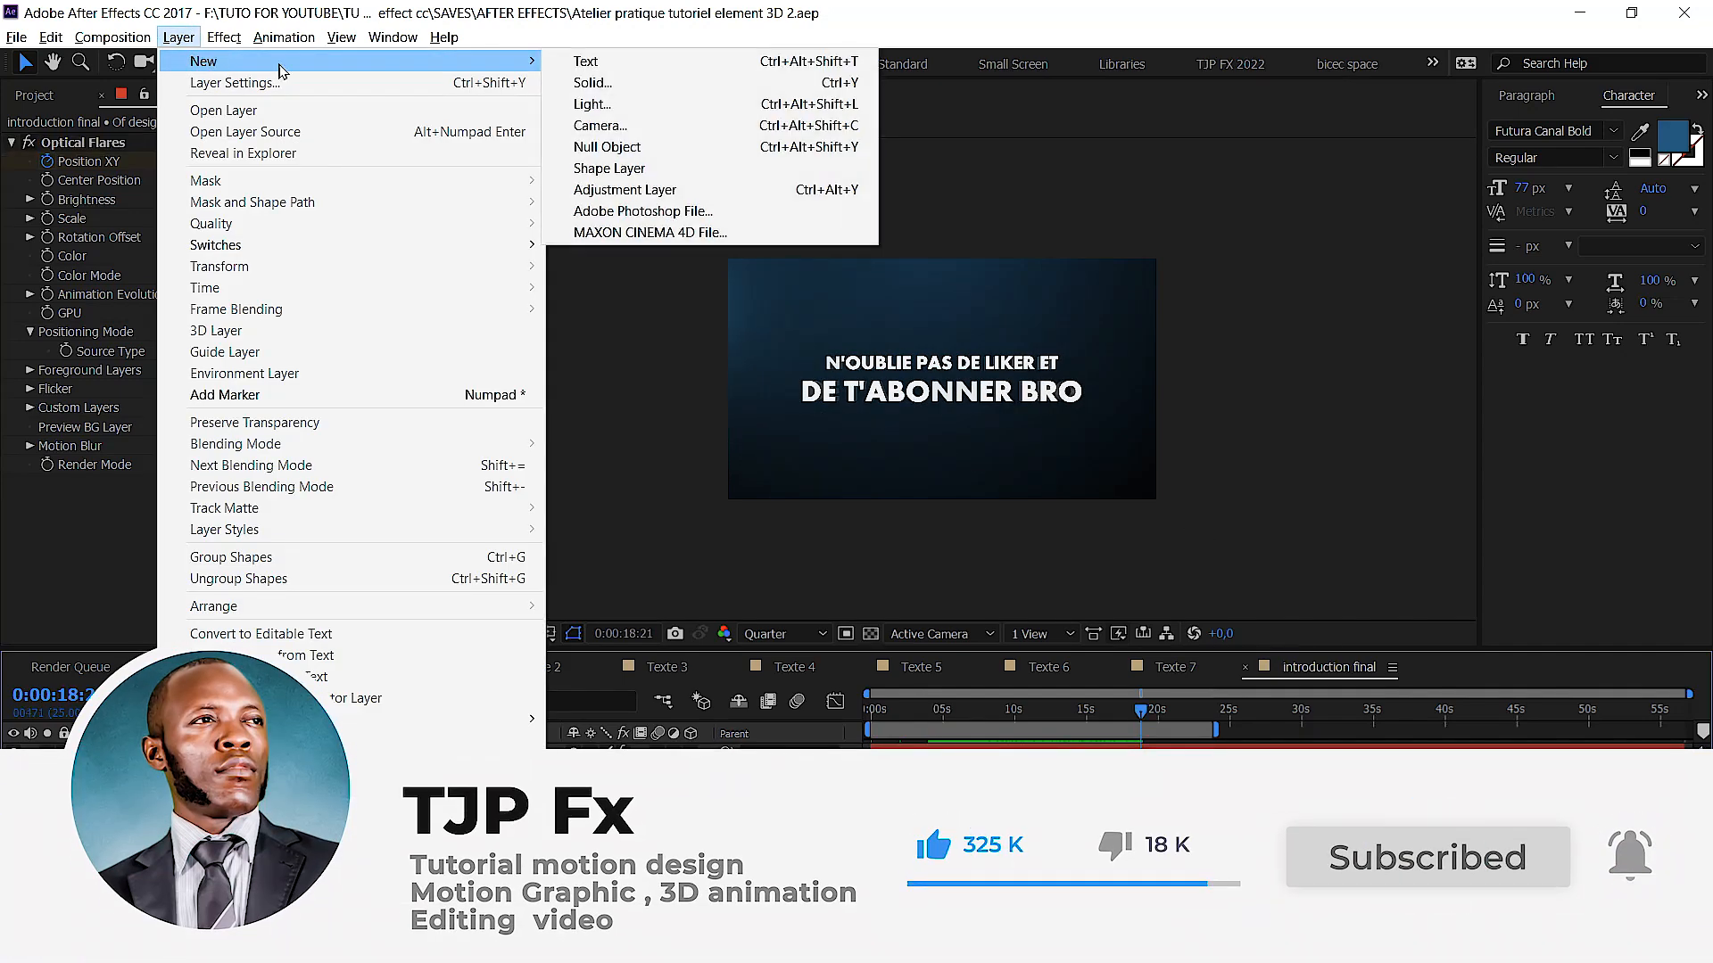
pyautogui.click(642, 83)
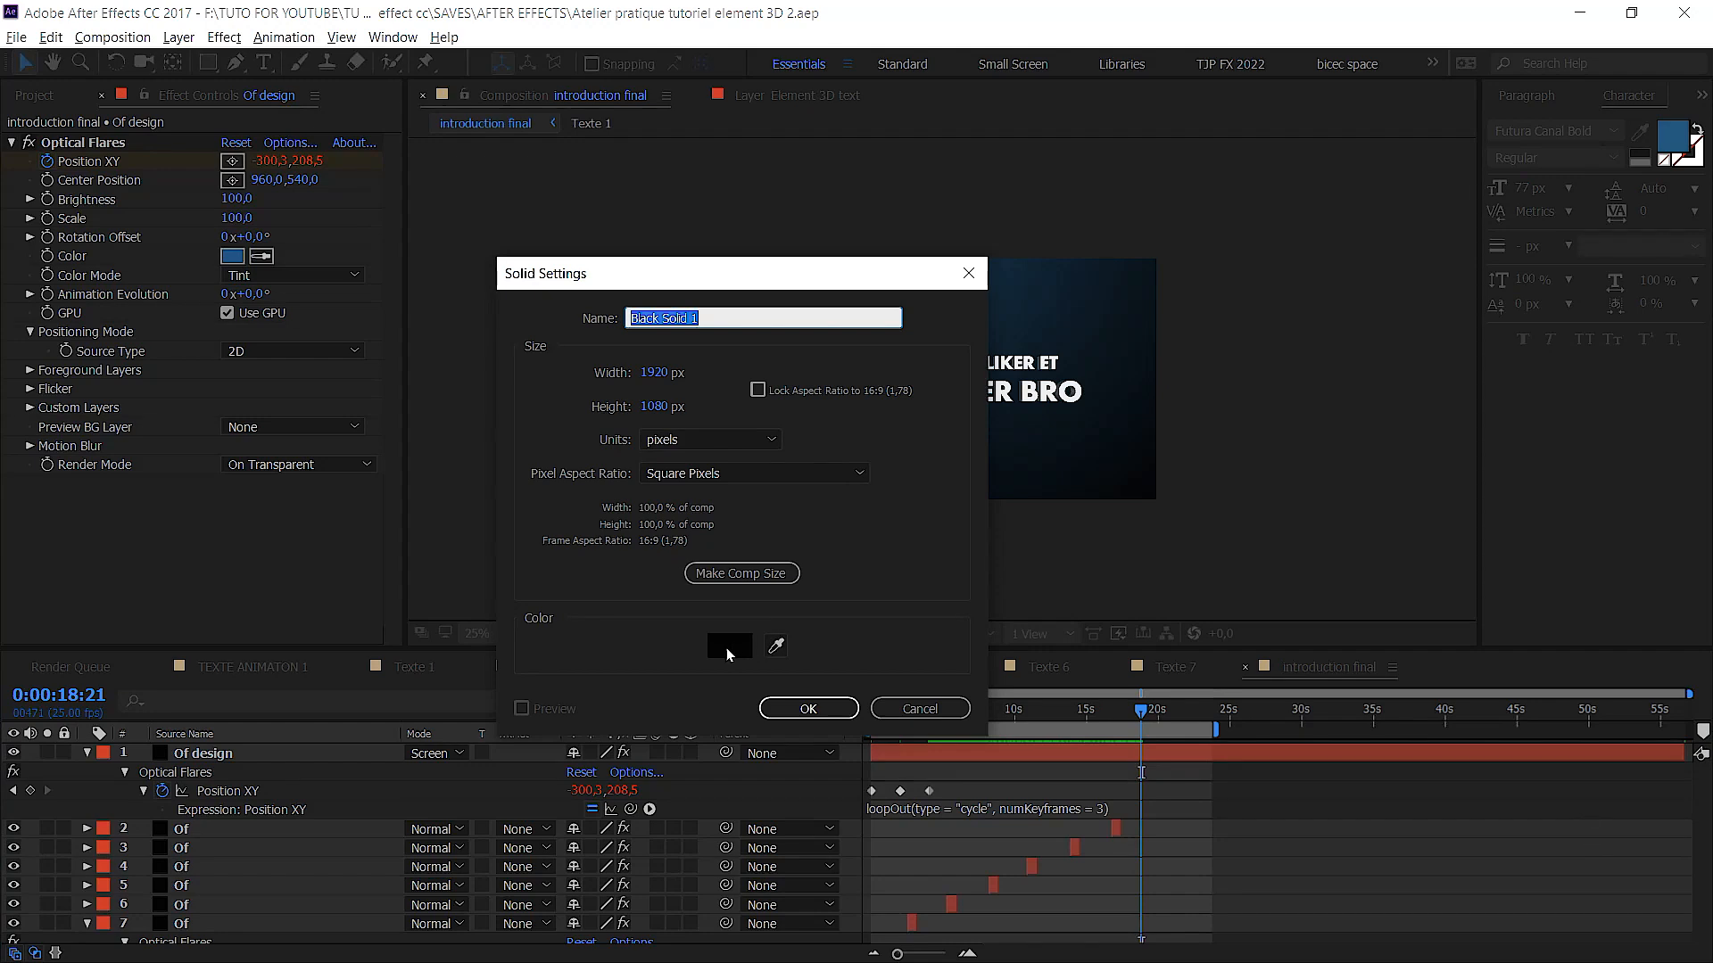
pyautogui.click(727, 653)
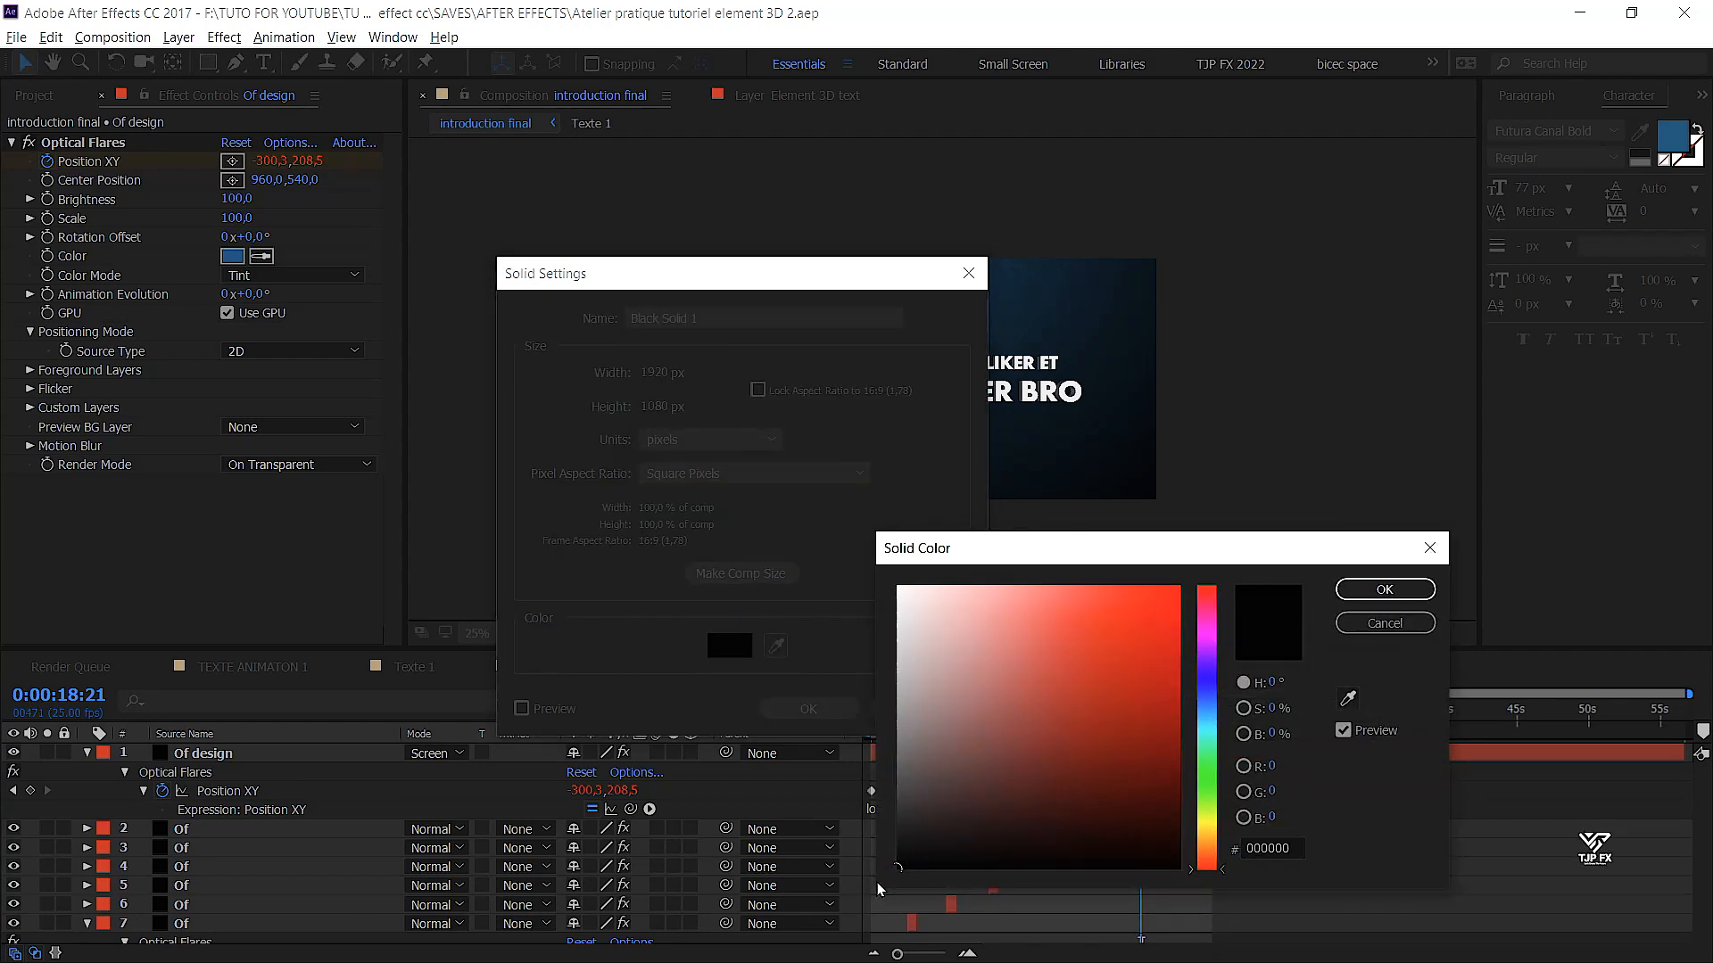
pyautogui.click(1384, 590)
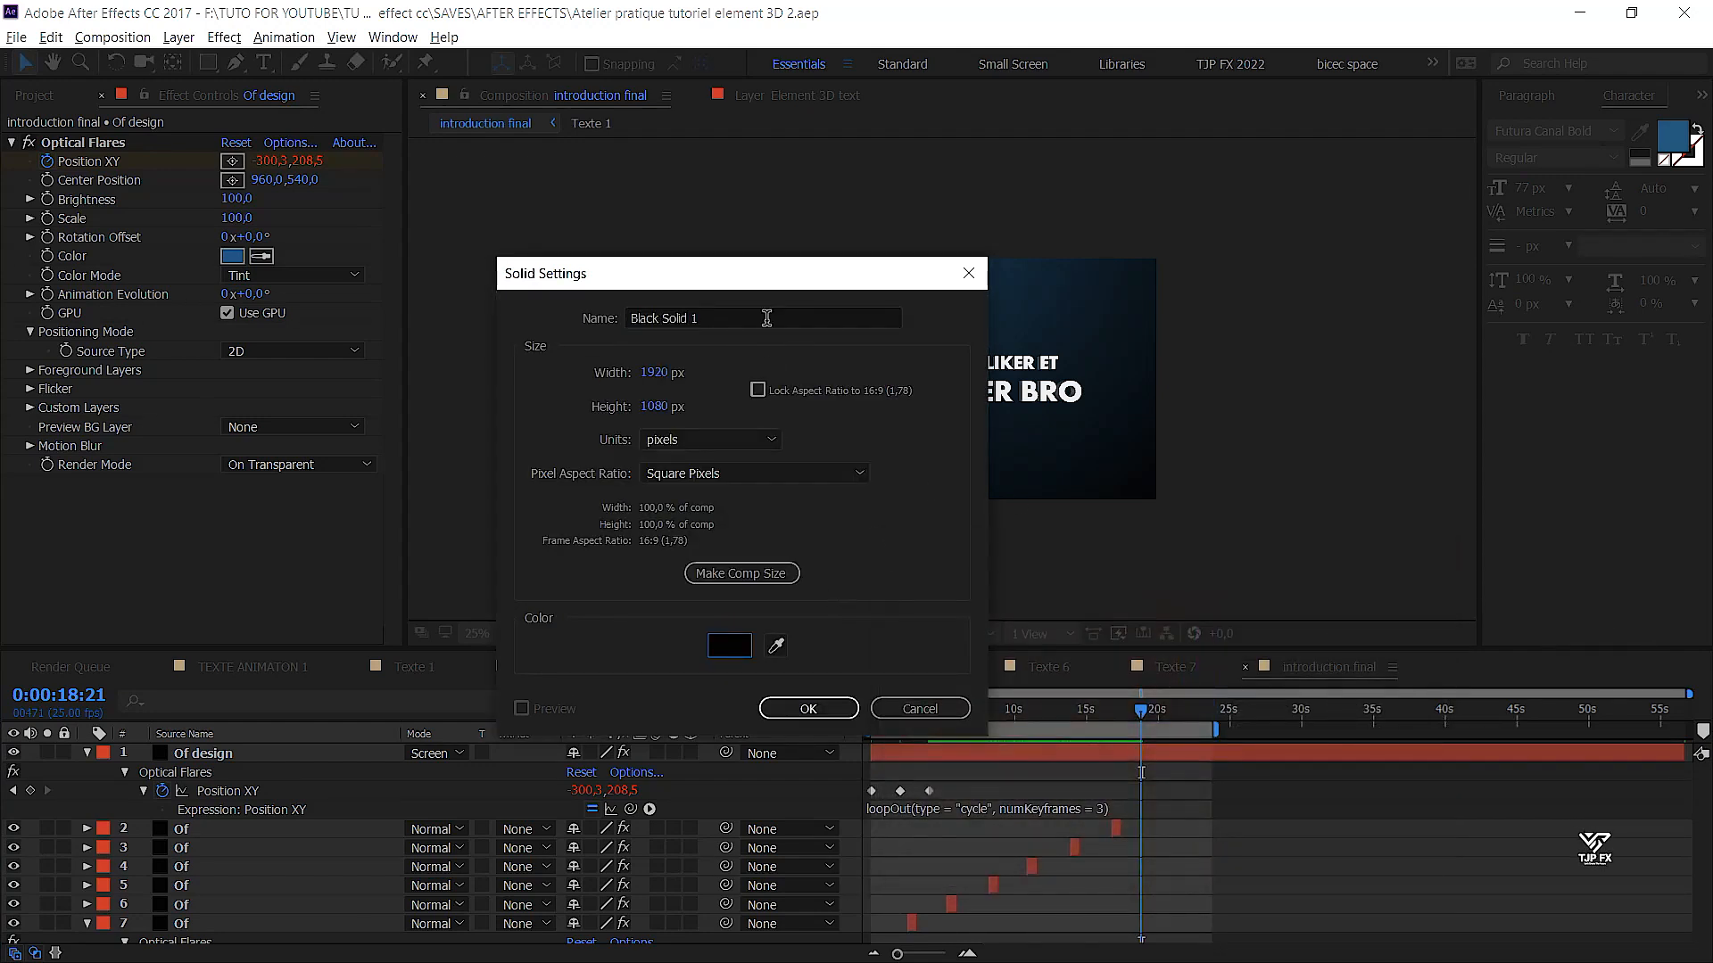
pyautogui.moveTo(764, 319); pyautogui.dragTo(544, 313)
pyautogui.write('vig')
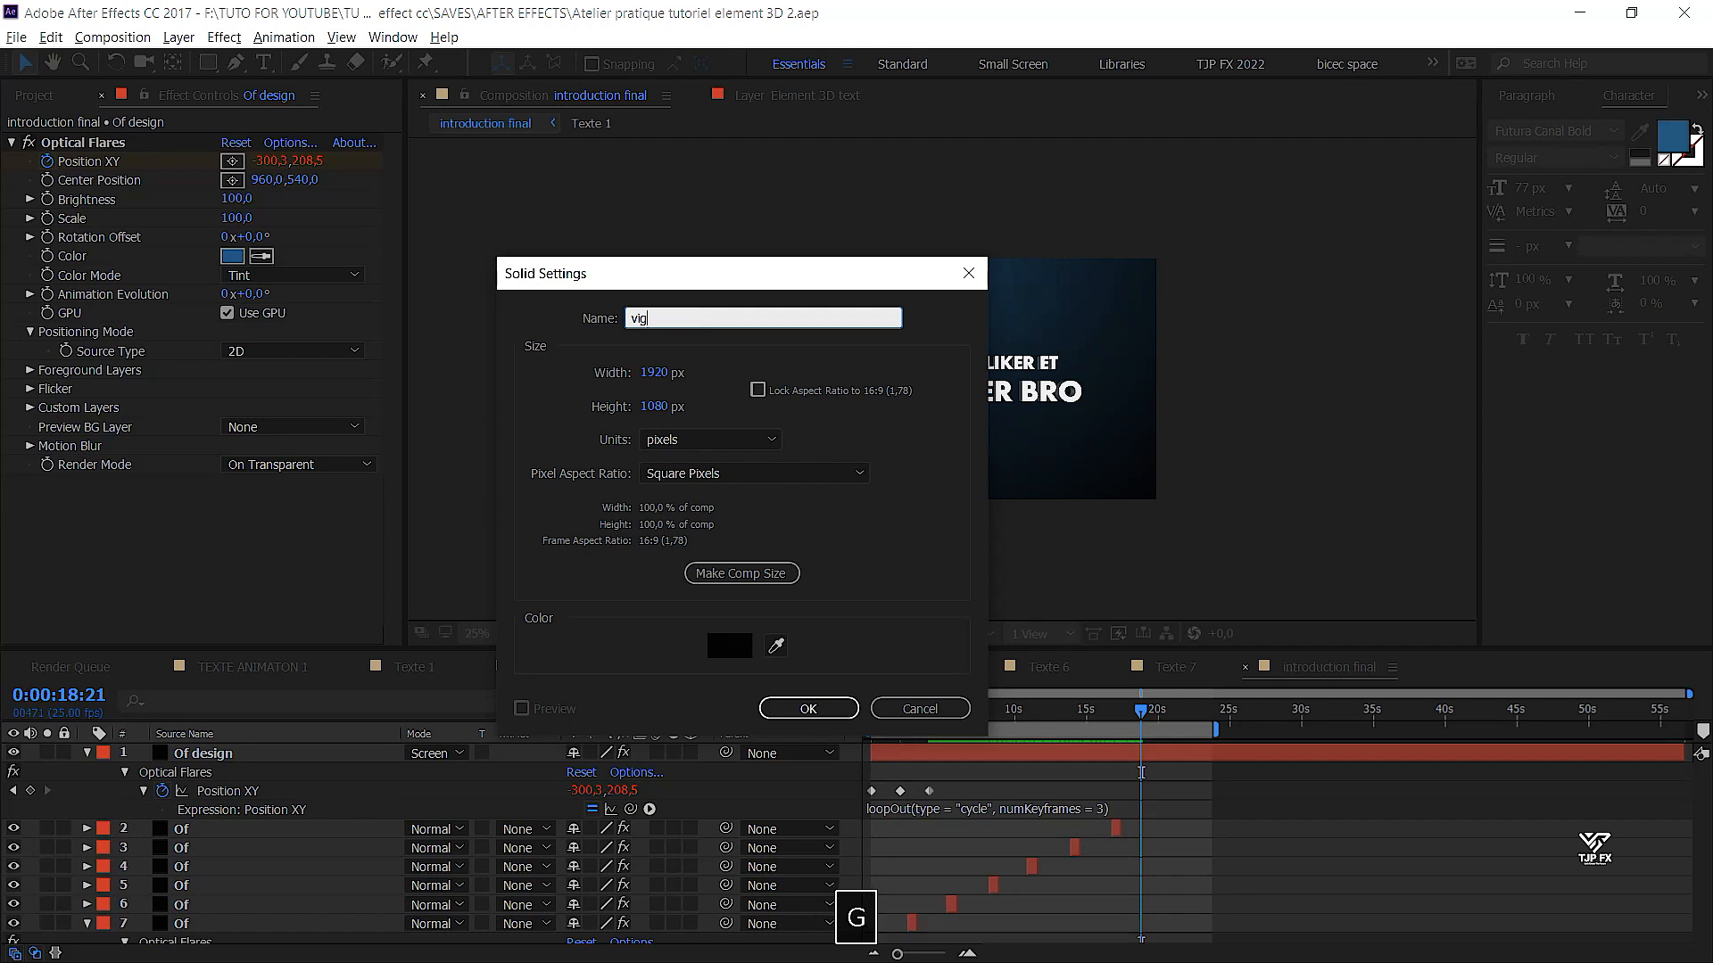
pyautogui.write('nette')
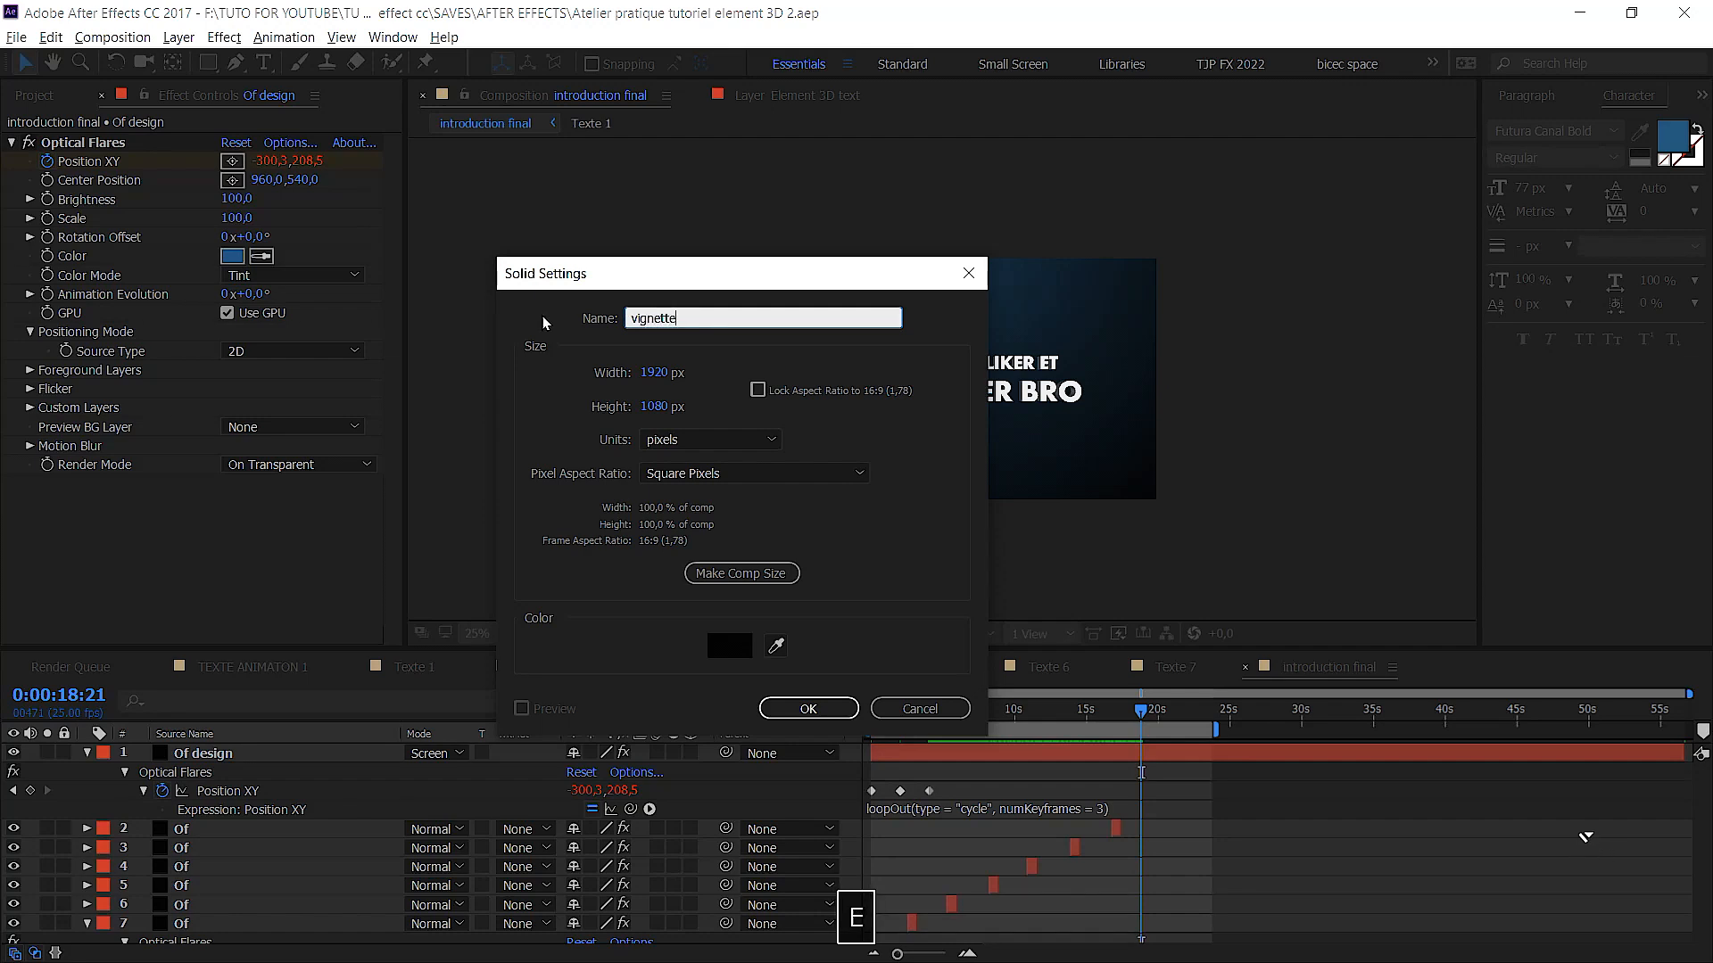
pyautogui.press('Return')
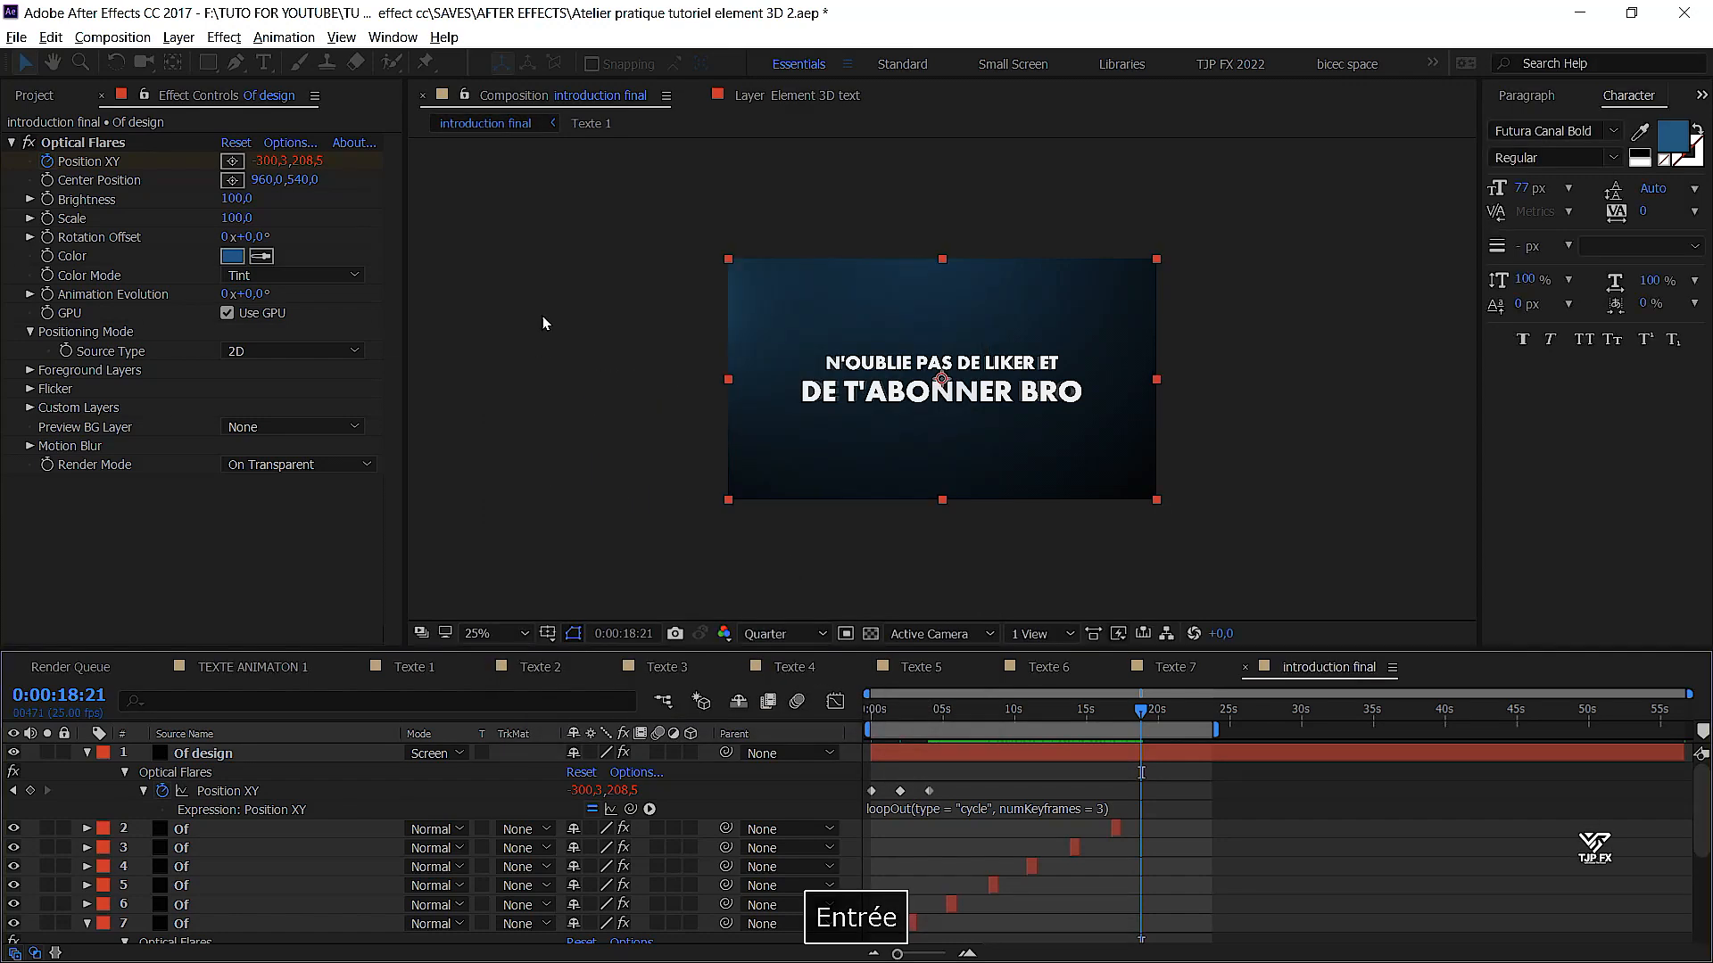
# Add an elliptical mask filling the vignette layer and set its mode to Subtract
pyautogui.click(208, 62)
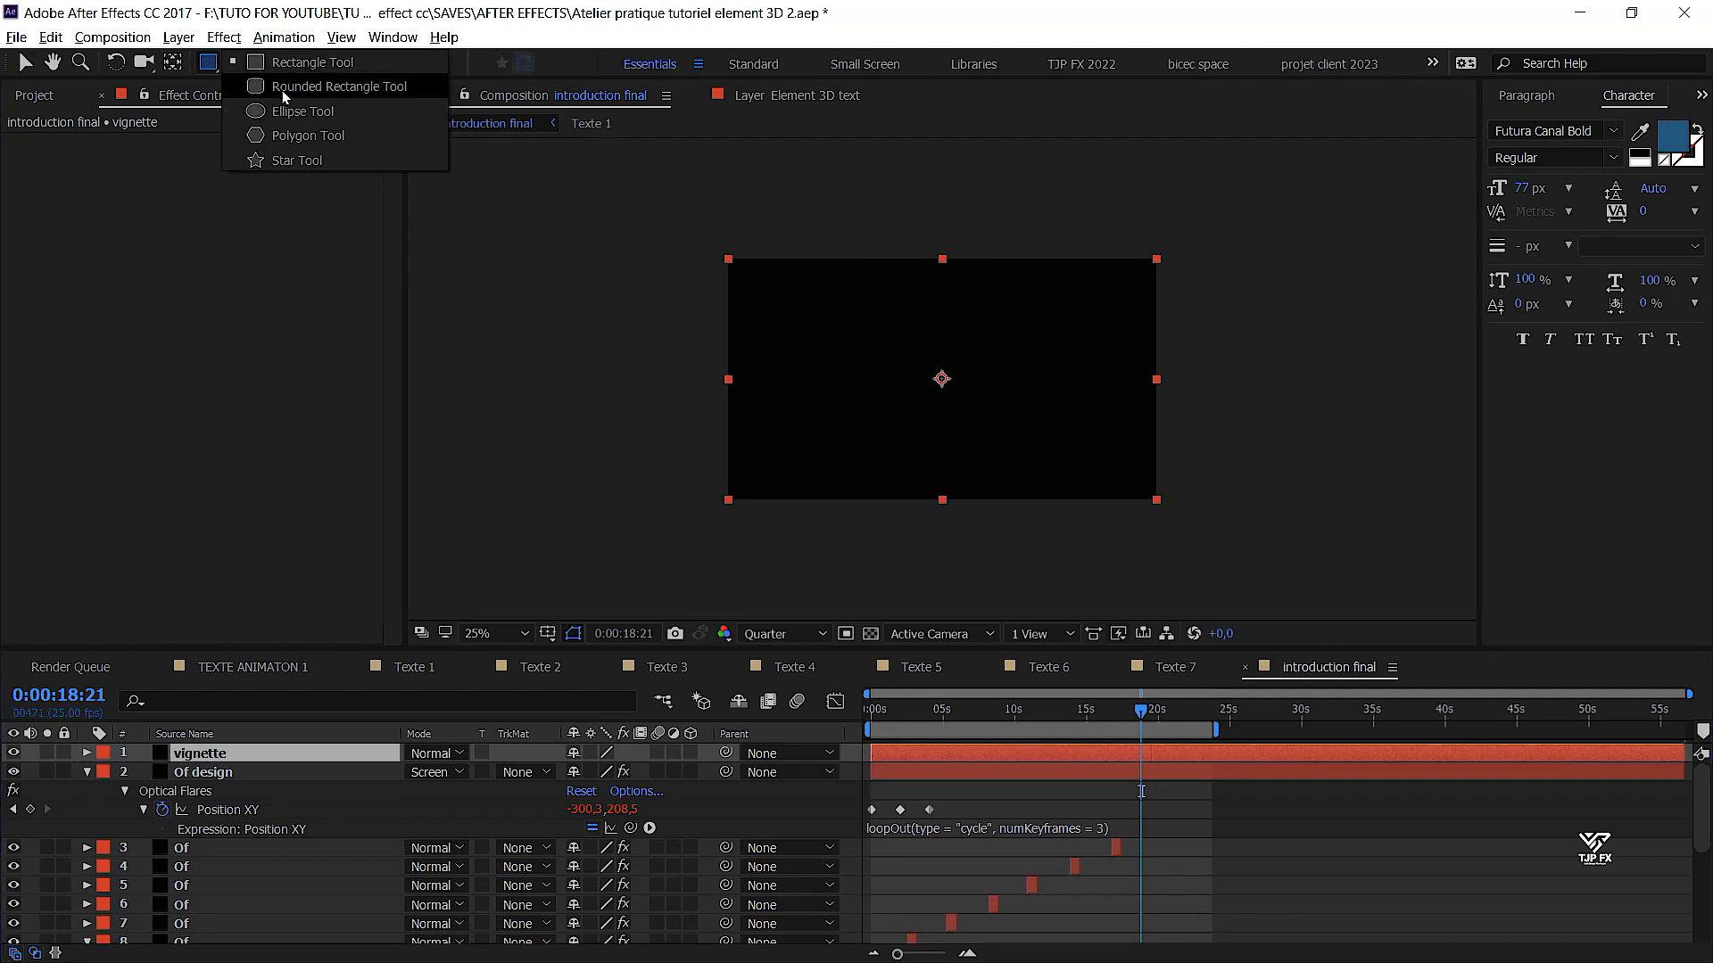
pyautogui.click(350, 109)
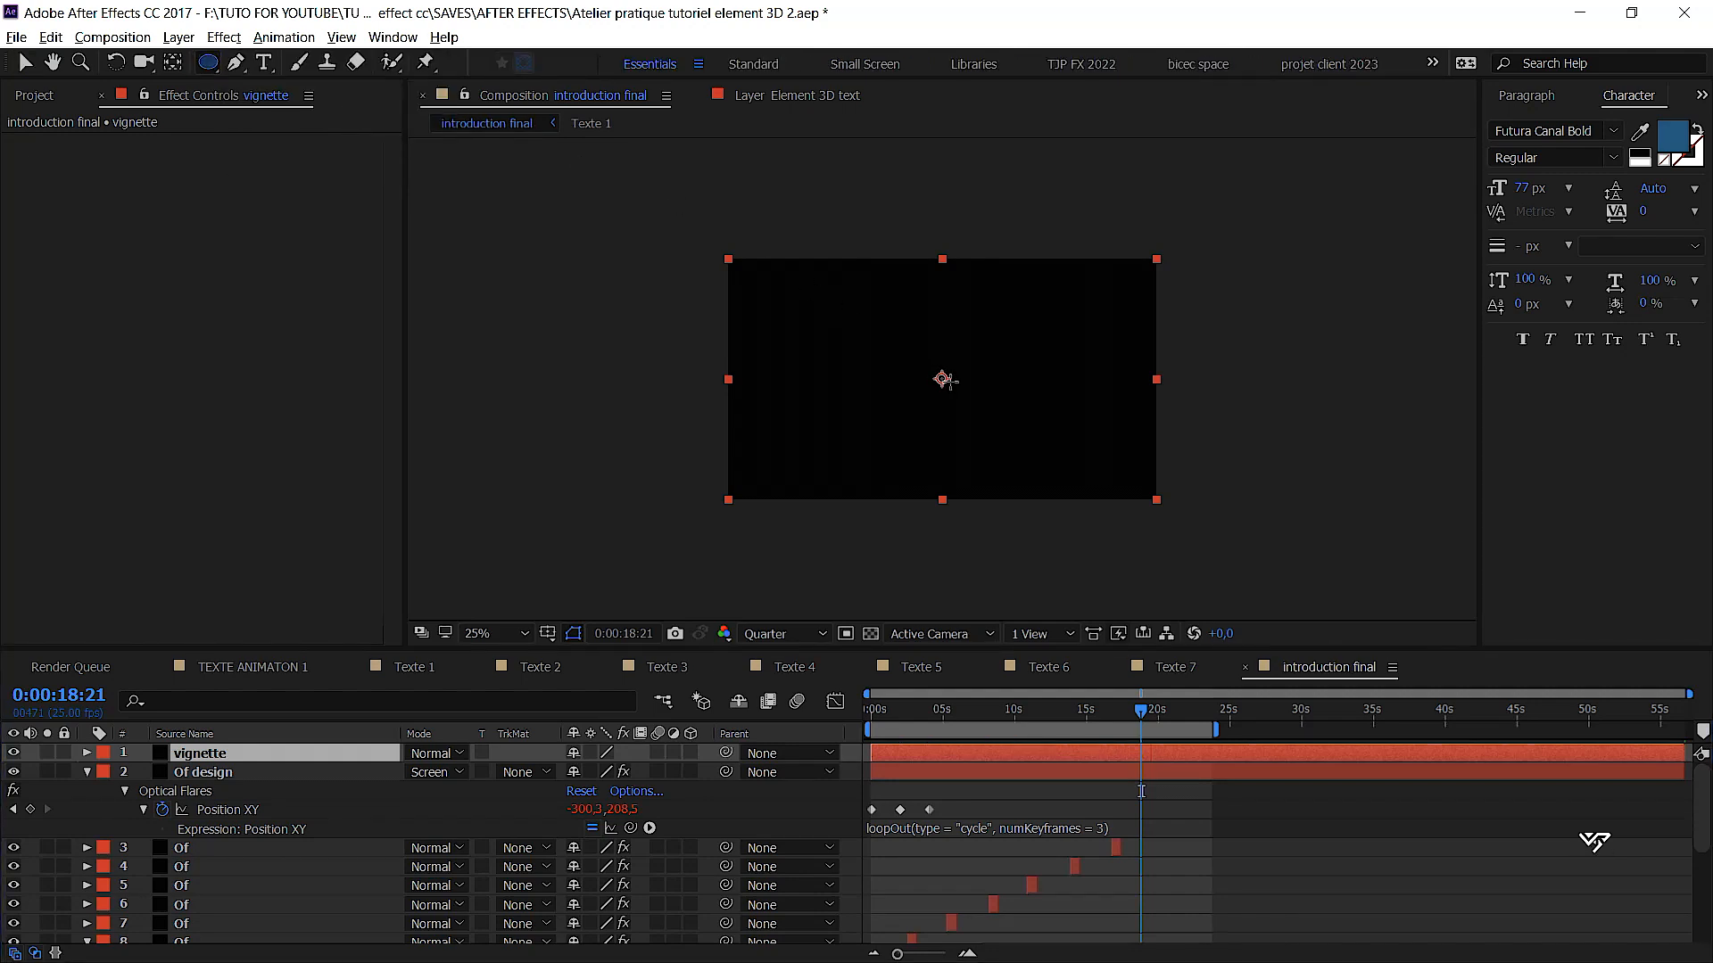
pyautogui.doubleClick(209, 62)
pyautogui.press('v')
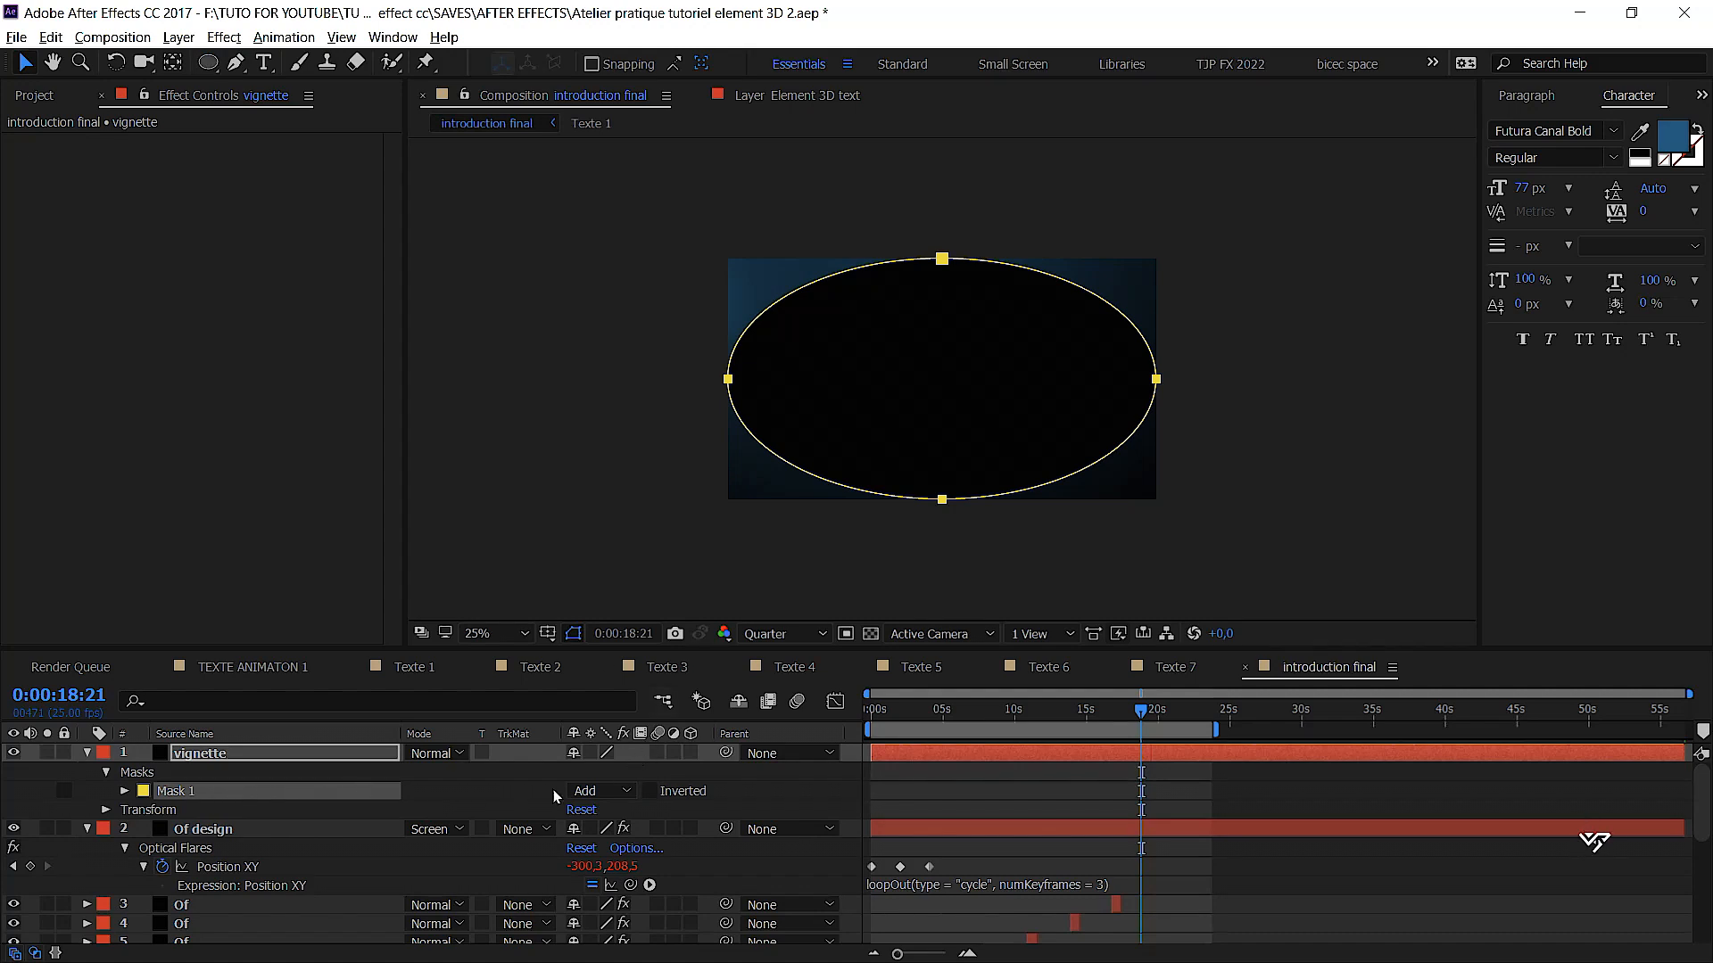
pyautogui.click(623, 793)
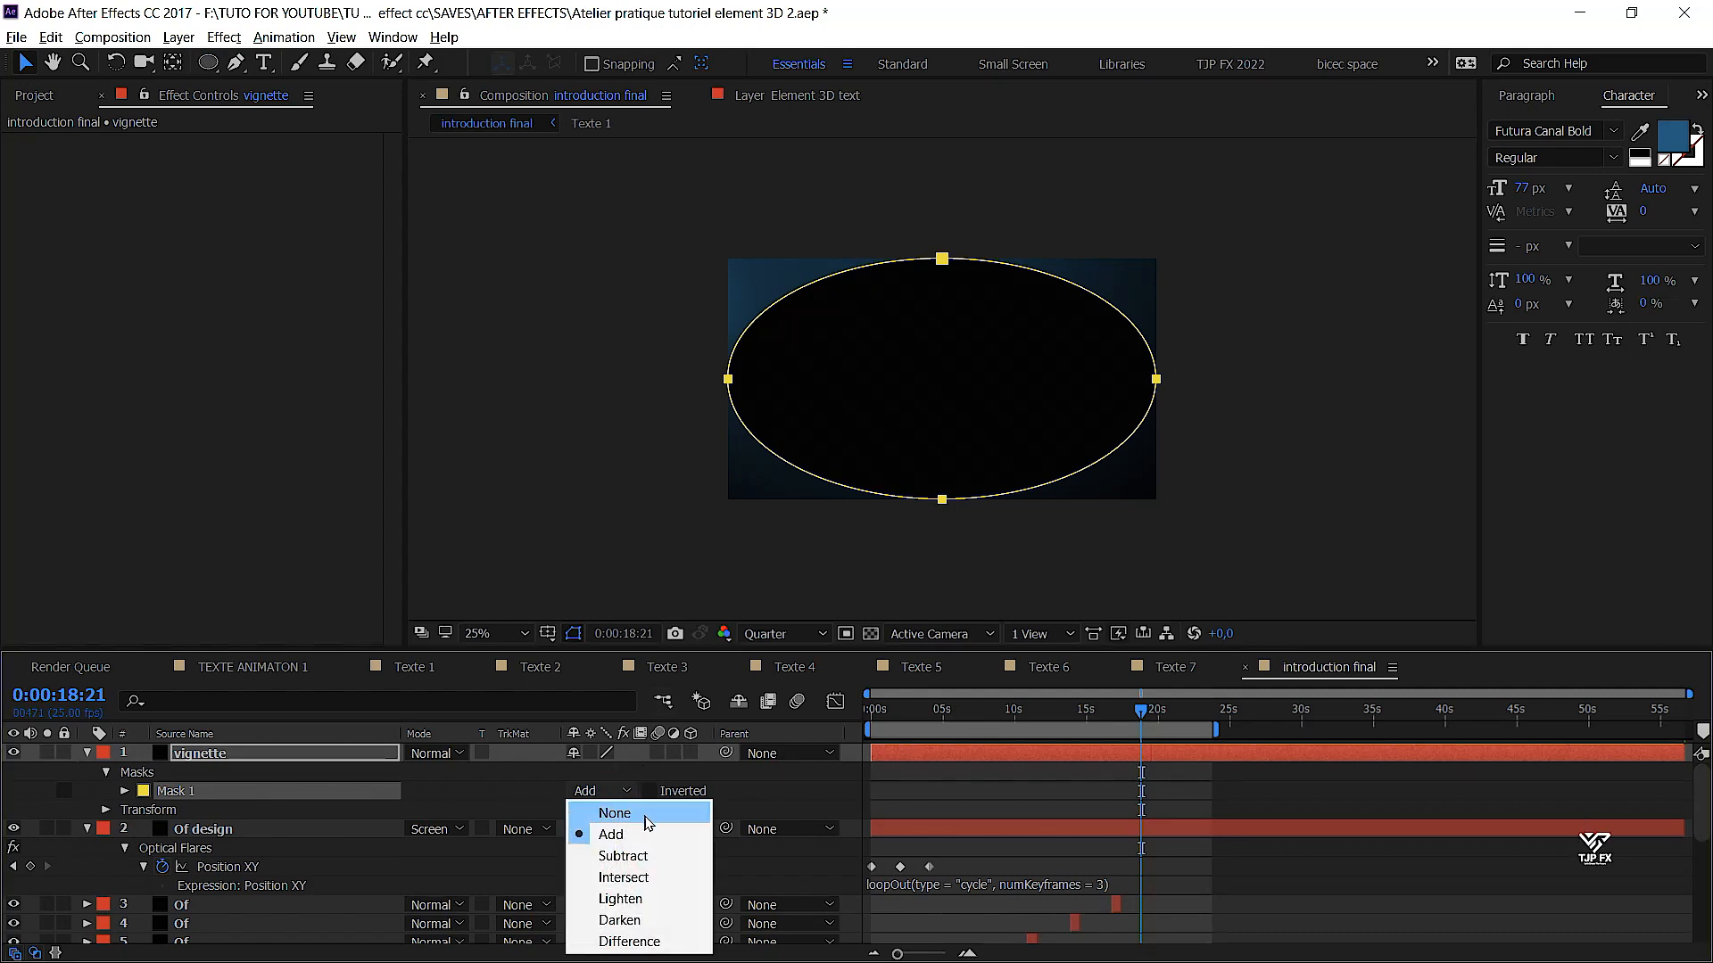
pyautogui.click(623, 855)
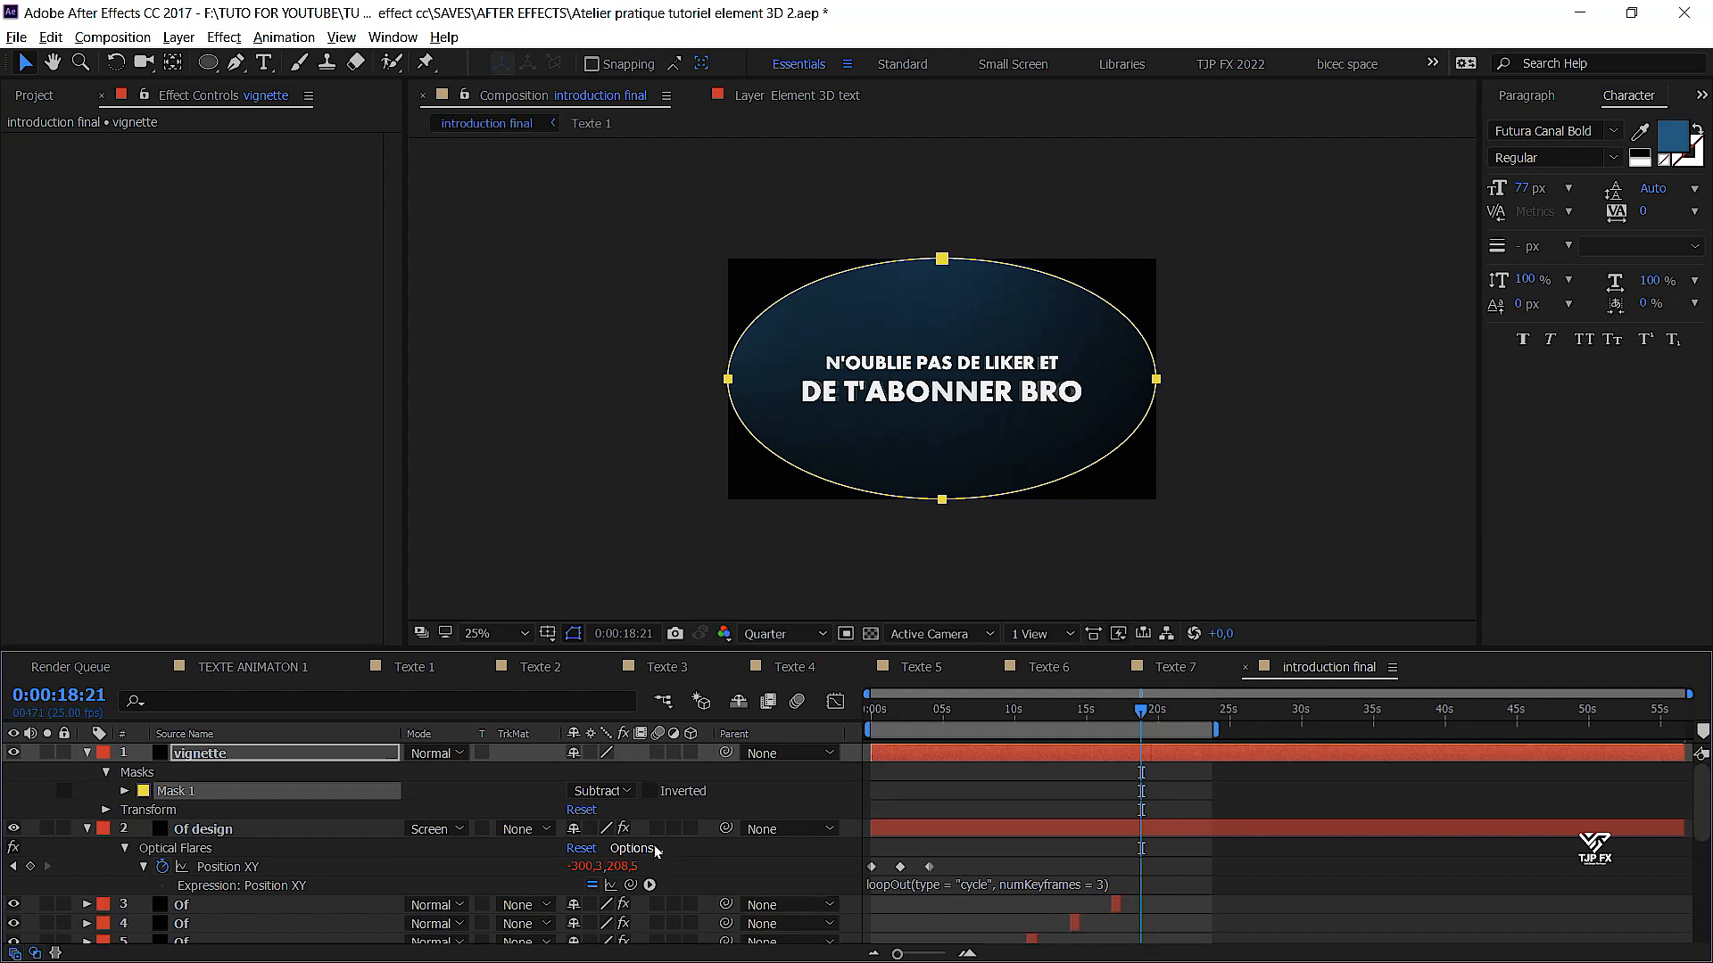
# Scale the elliptical mask down proportionally about its centre so it sits slightly inside the frame
pyautogui.doubleClick(942, 259)
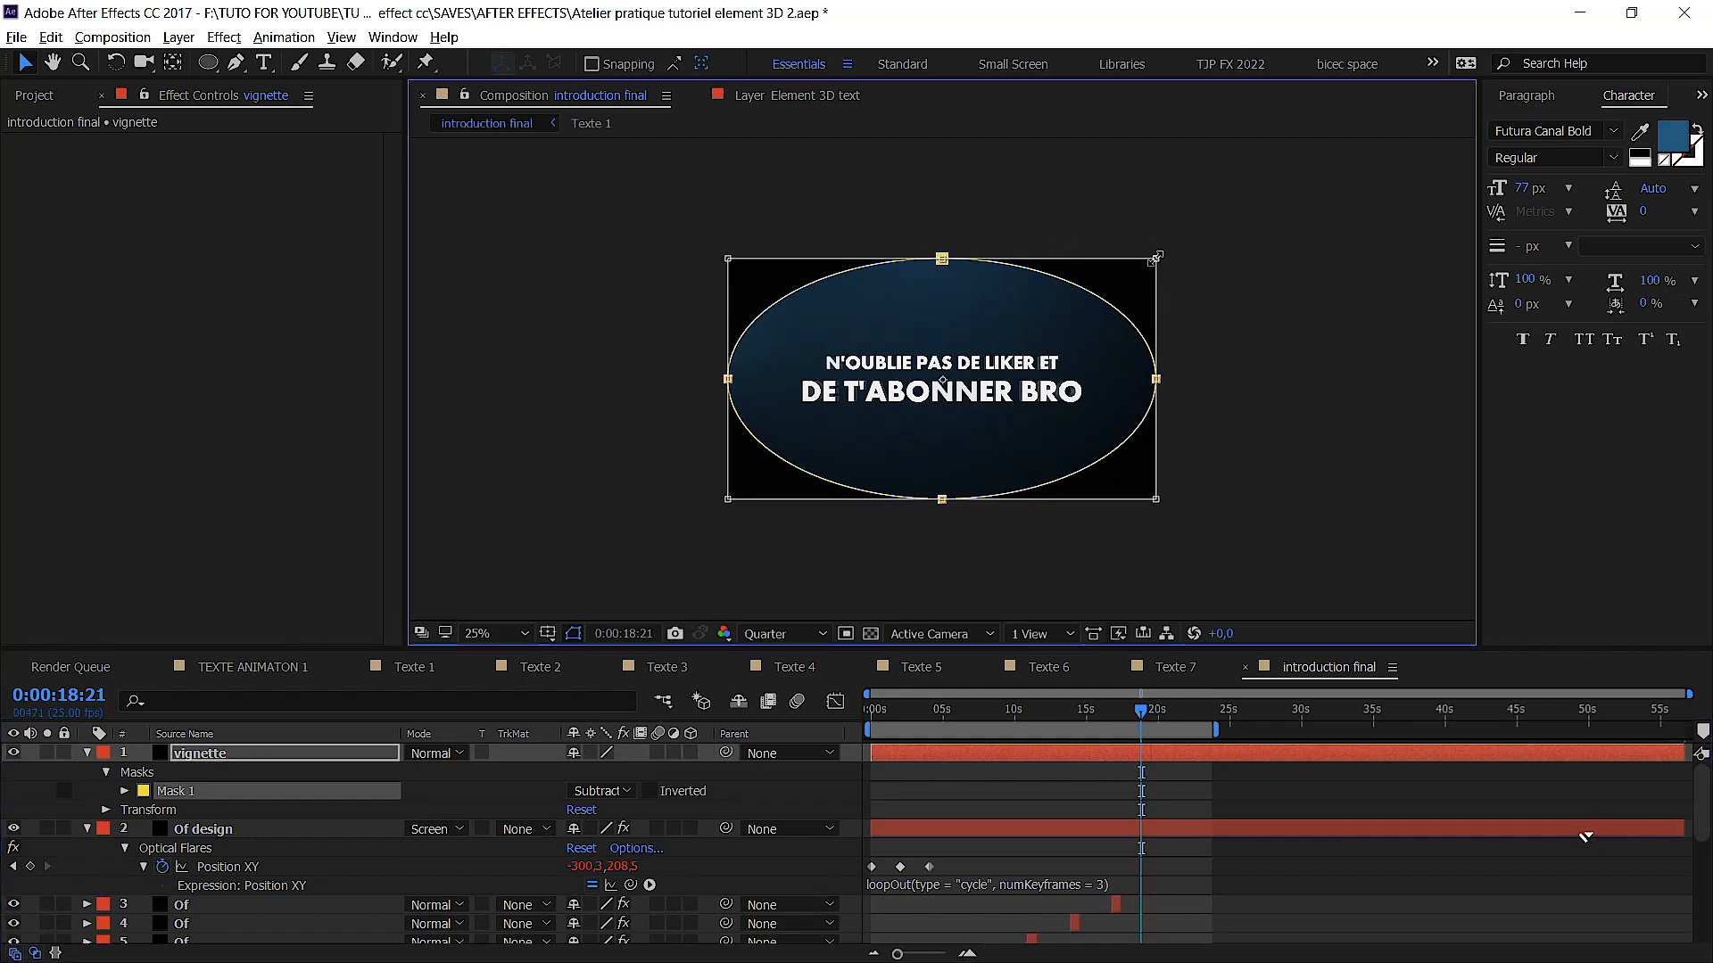
pyautogui.moveTo(1157, 257); pyautogui.dragTo(1133, 282)
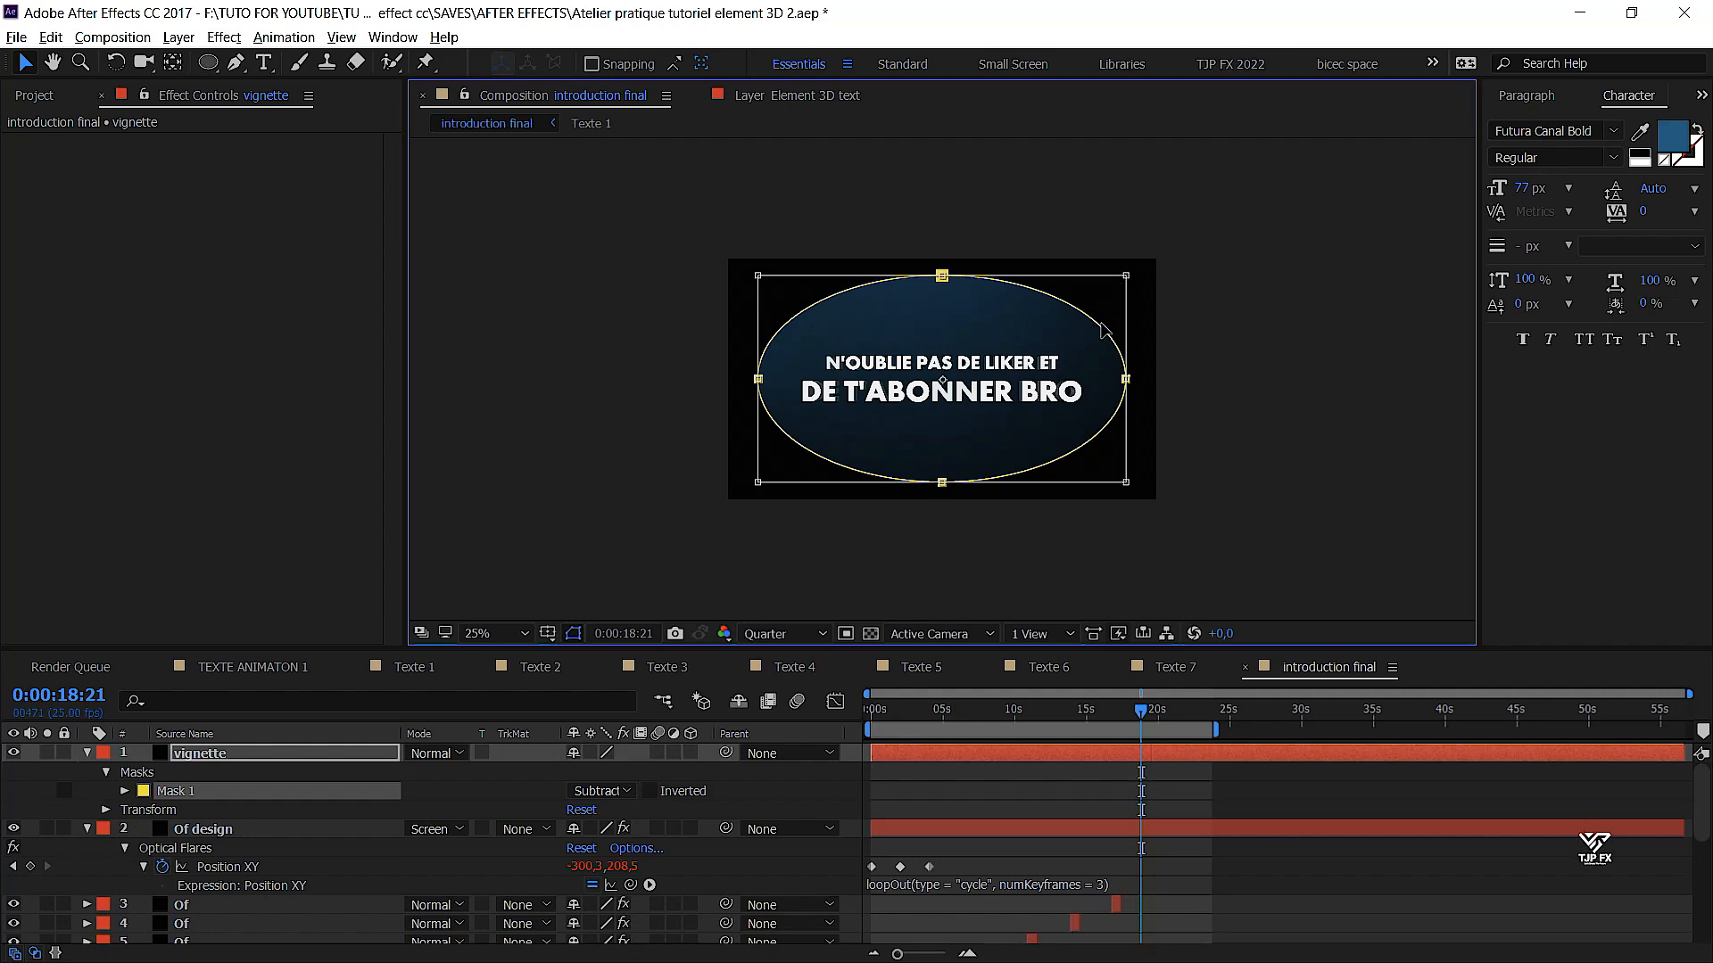
pyautogui.press('Return')
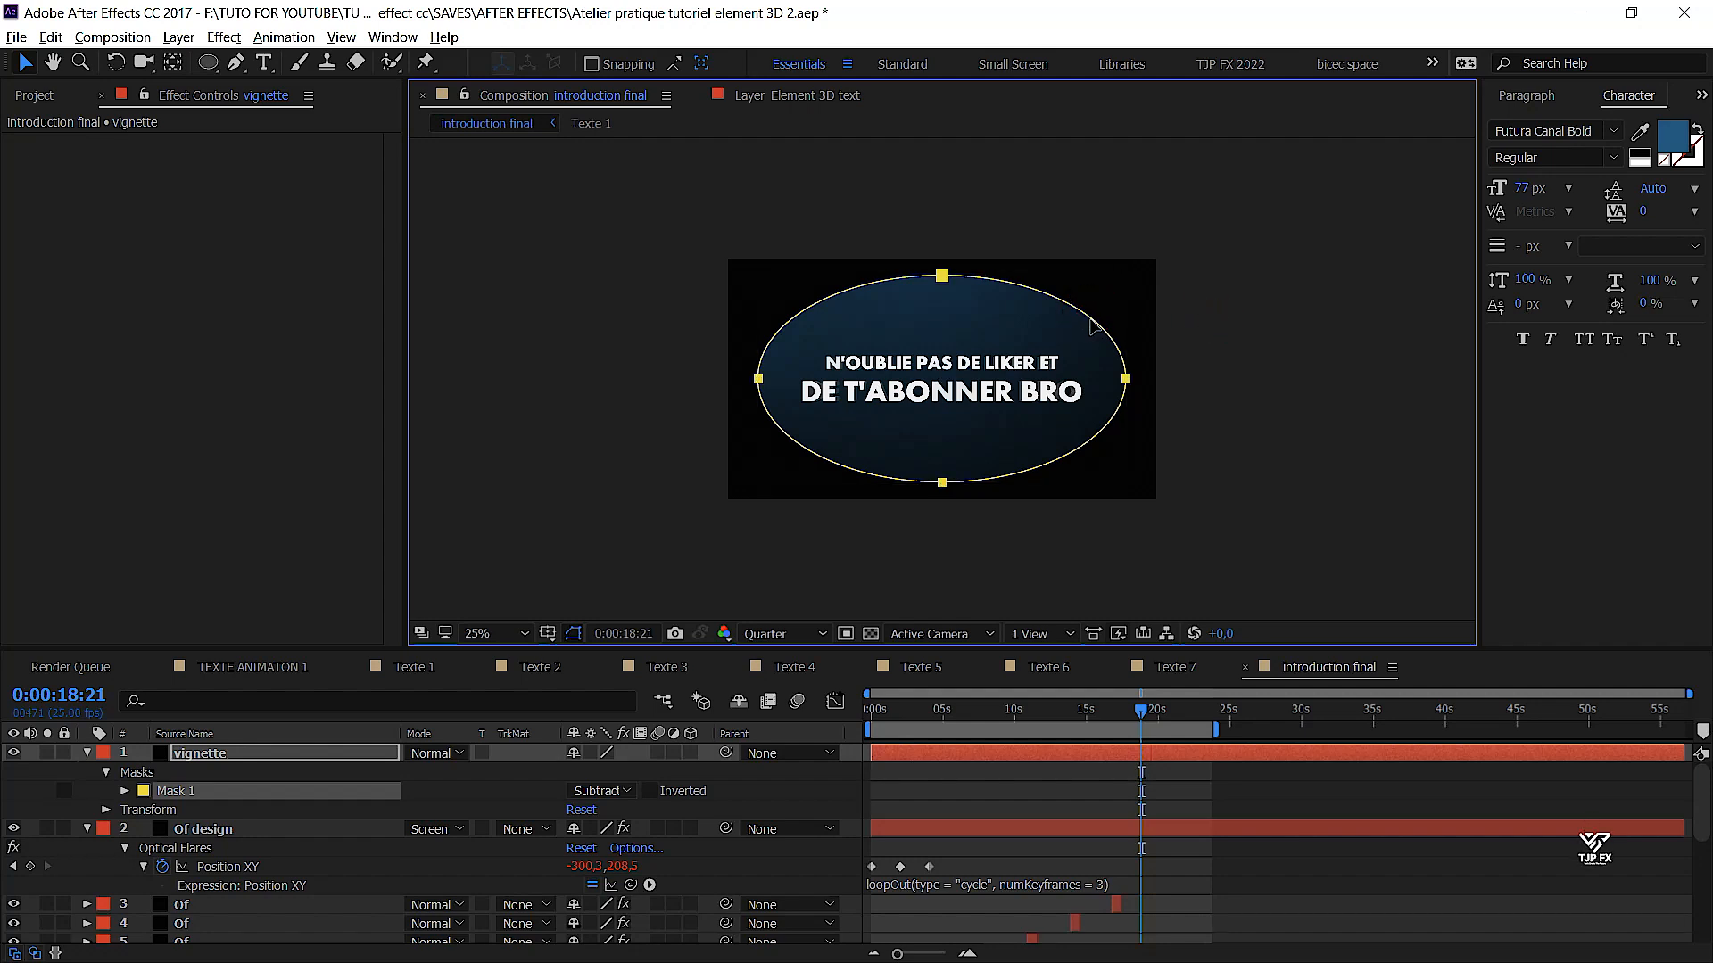
# Hide the mask outline in the viewer and set Mask 1's feather to 462 pixels in both directions
pyautogui.click(125, 791)
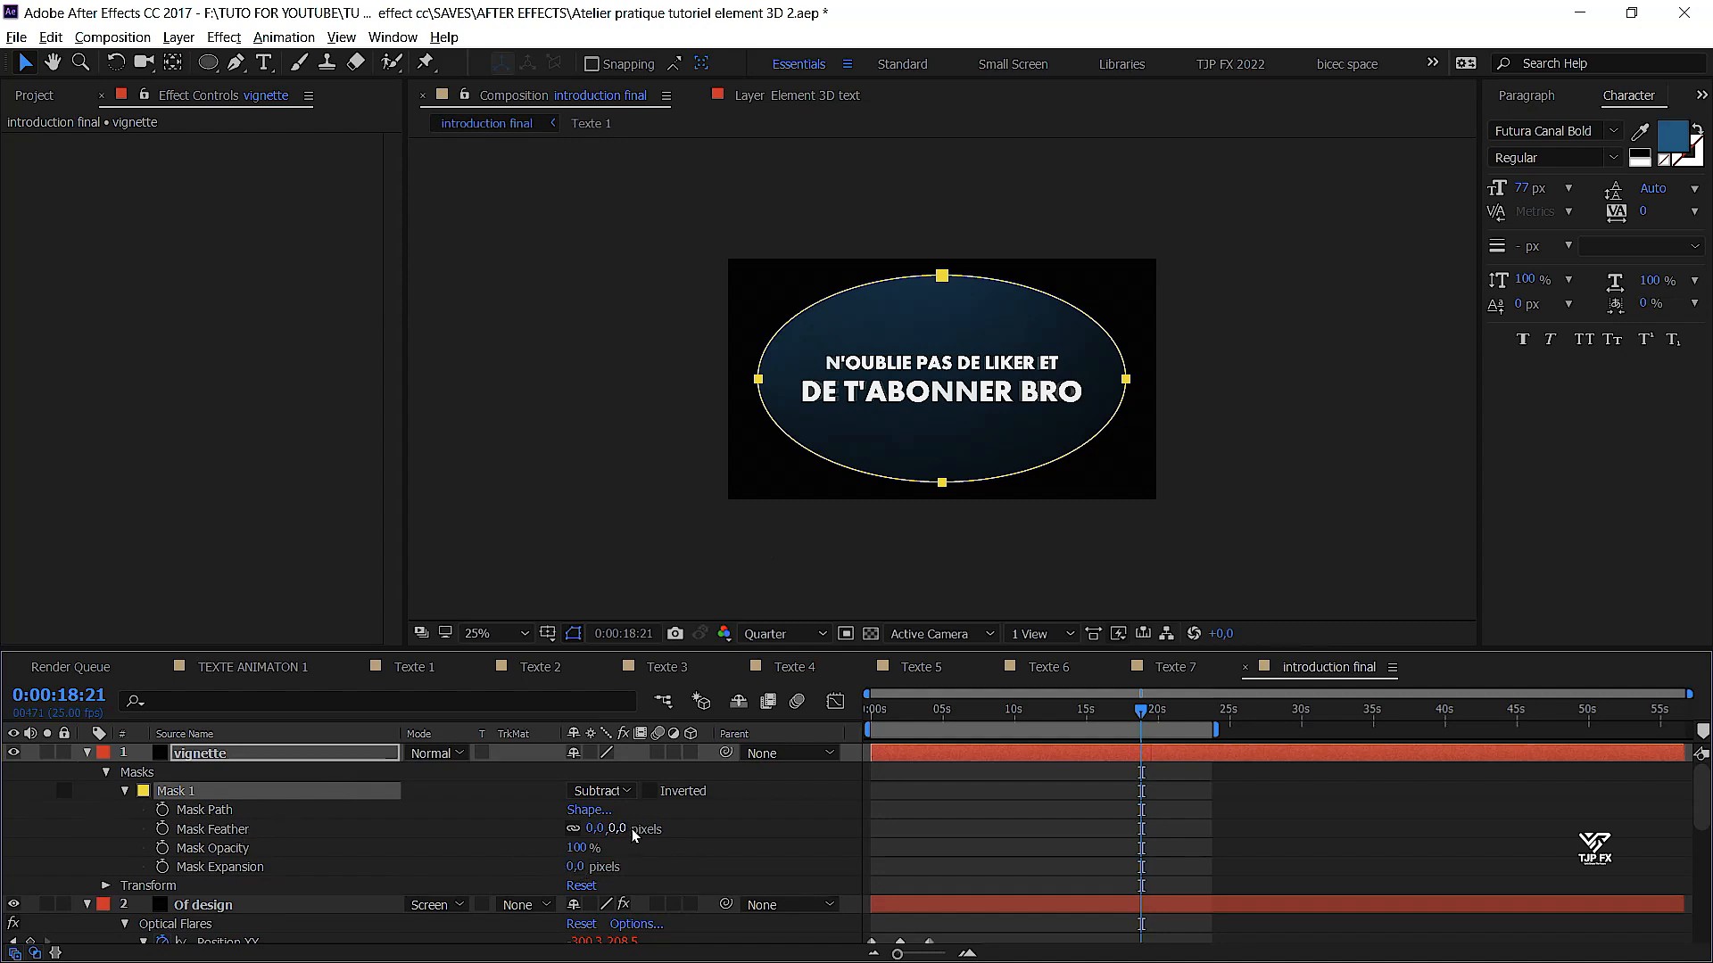
pyautogui.scroll(3, 764, 315)
pyautogui.click(573, 633)
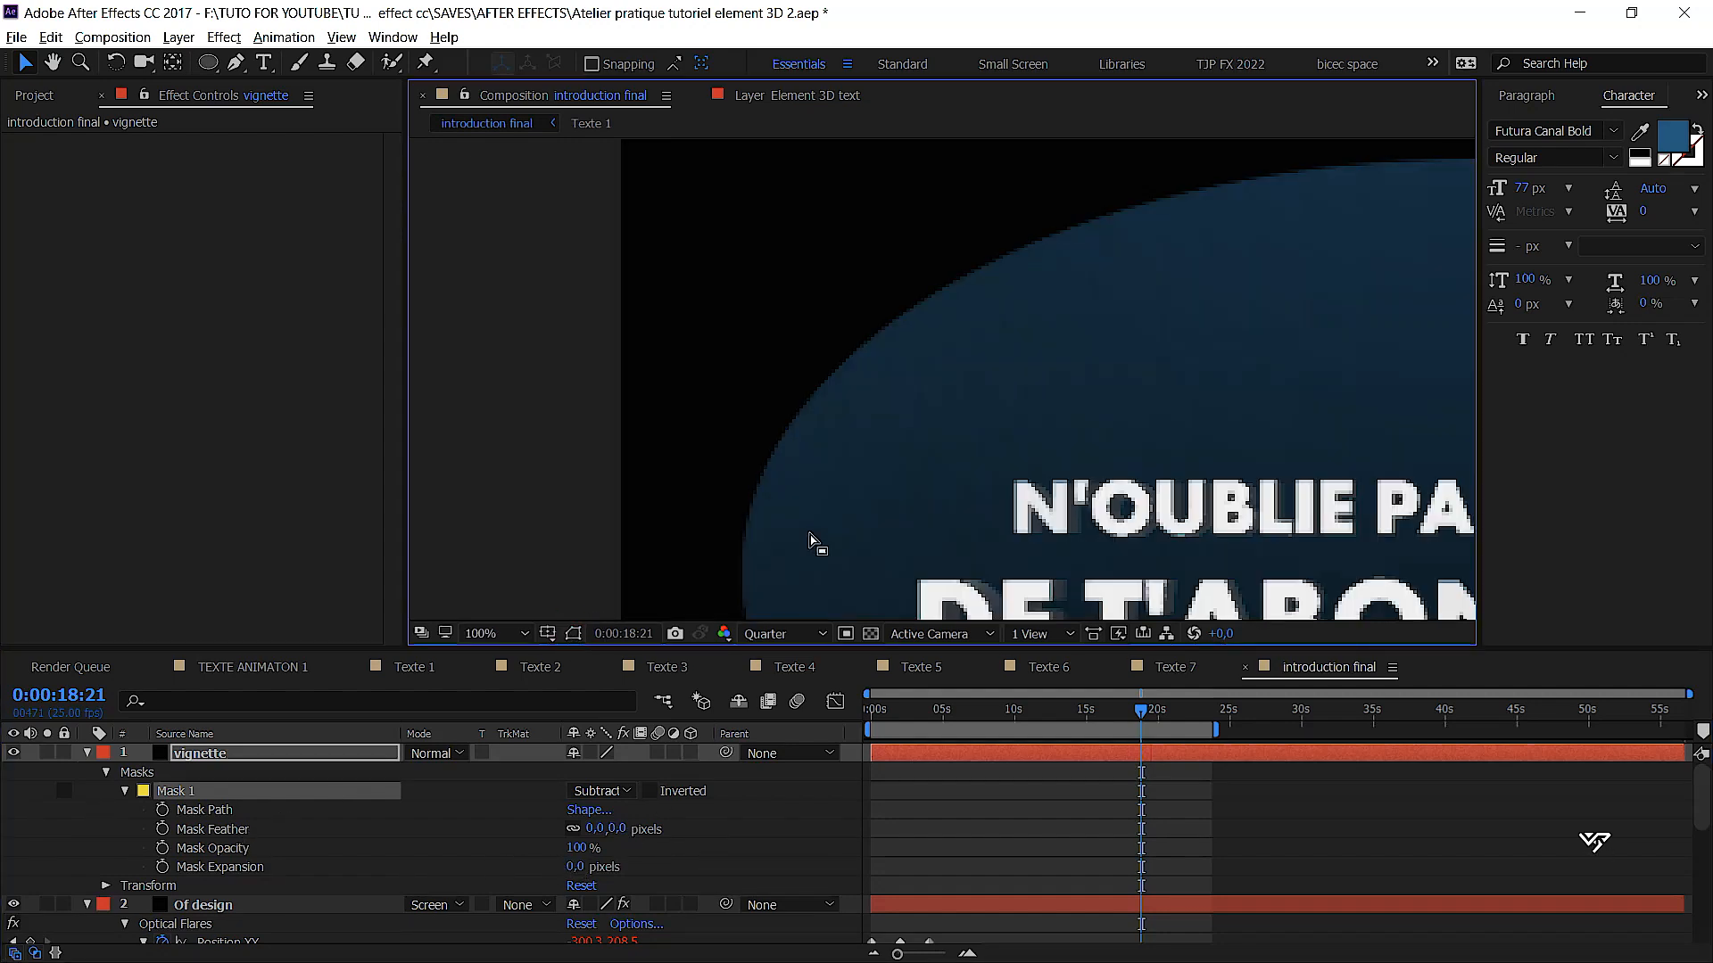
pyautogui.click(574, 634)
pyautogui.click(574, 633)
pyautogui.click(574, 633)
pyautogui.click(573, 634)
pyautogui.click(574, 633)
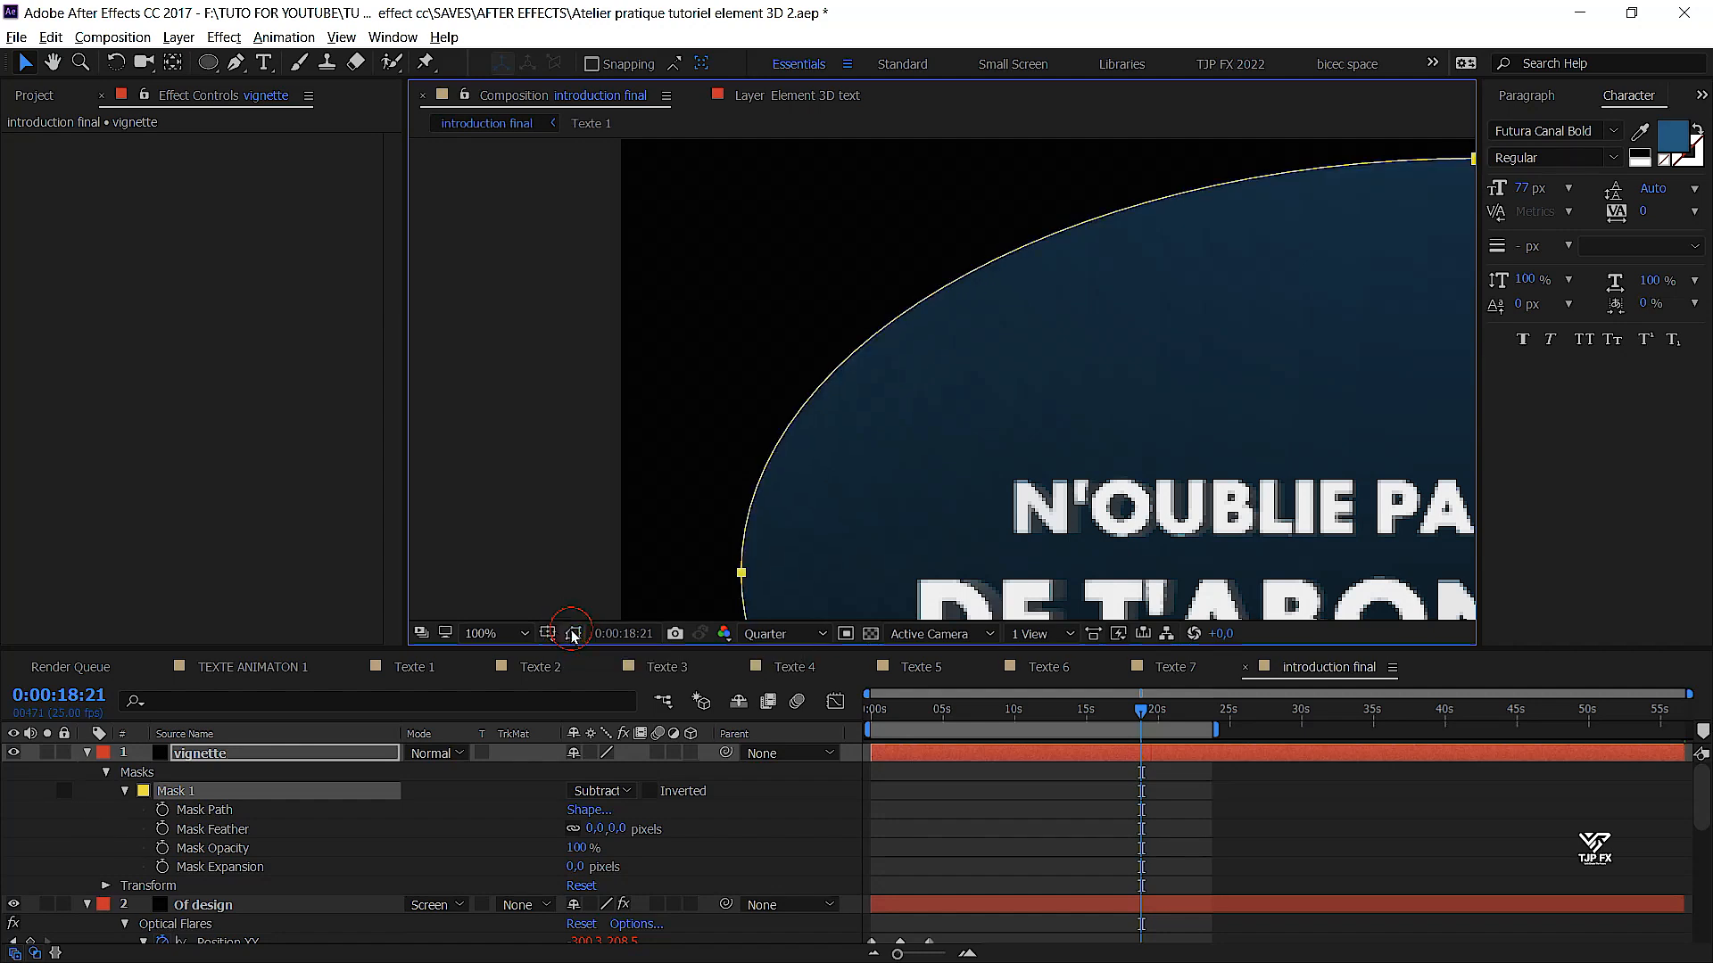
pyautogui.click(573, 633)
pyautogui.click(574, 633)
pyautogui.click(573, 633)
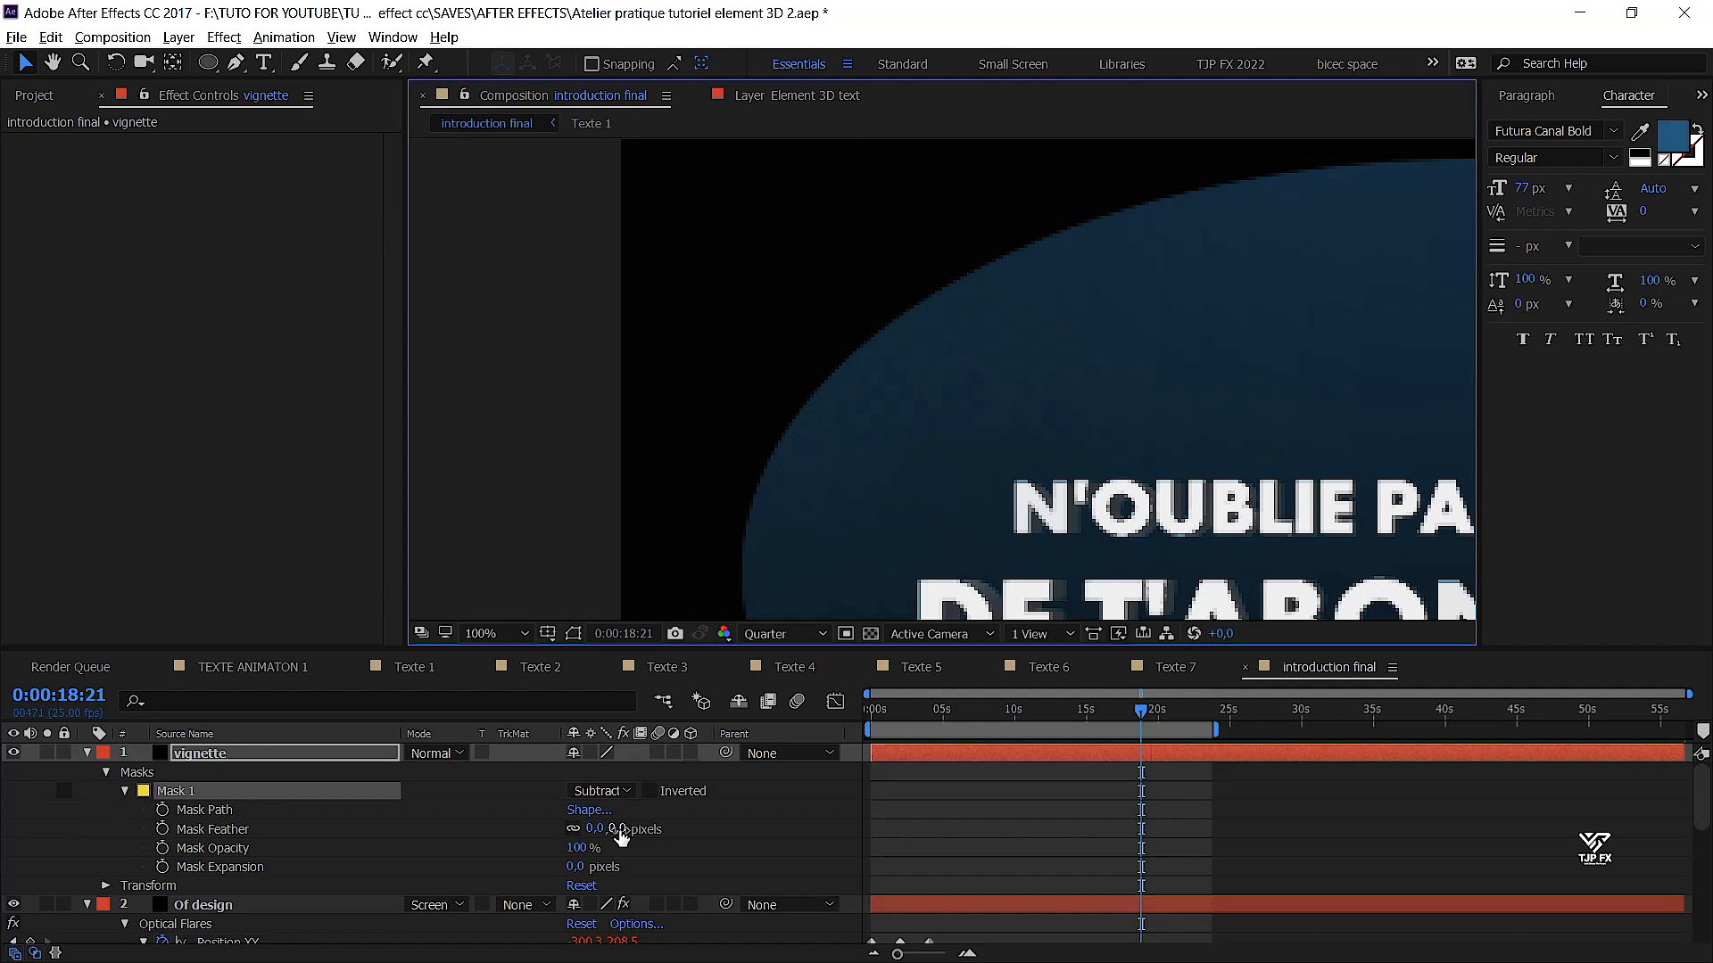
pyautogui.moveTo(622, 836); pyautogui.dragTo(672, 826)
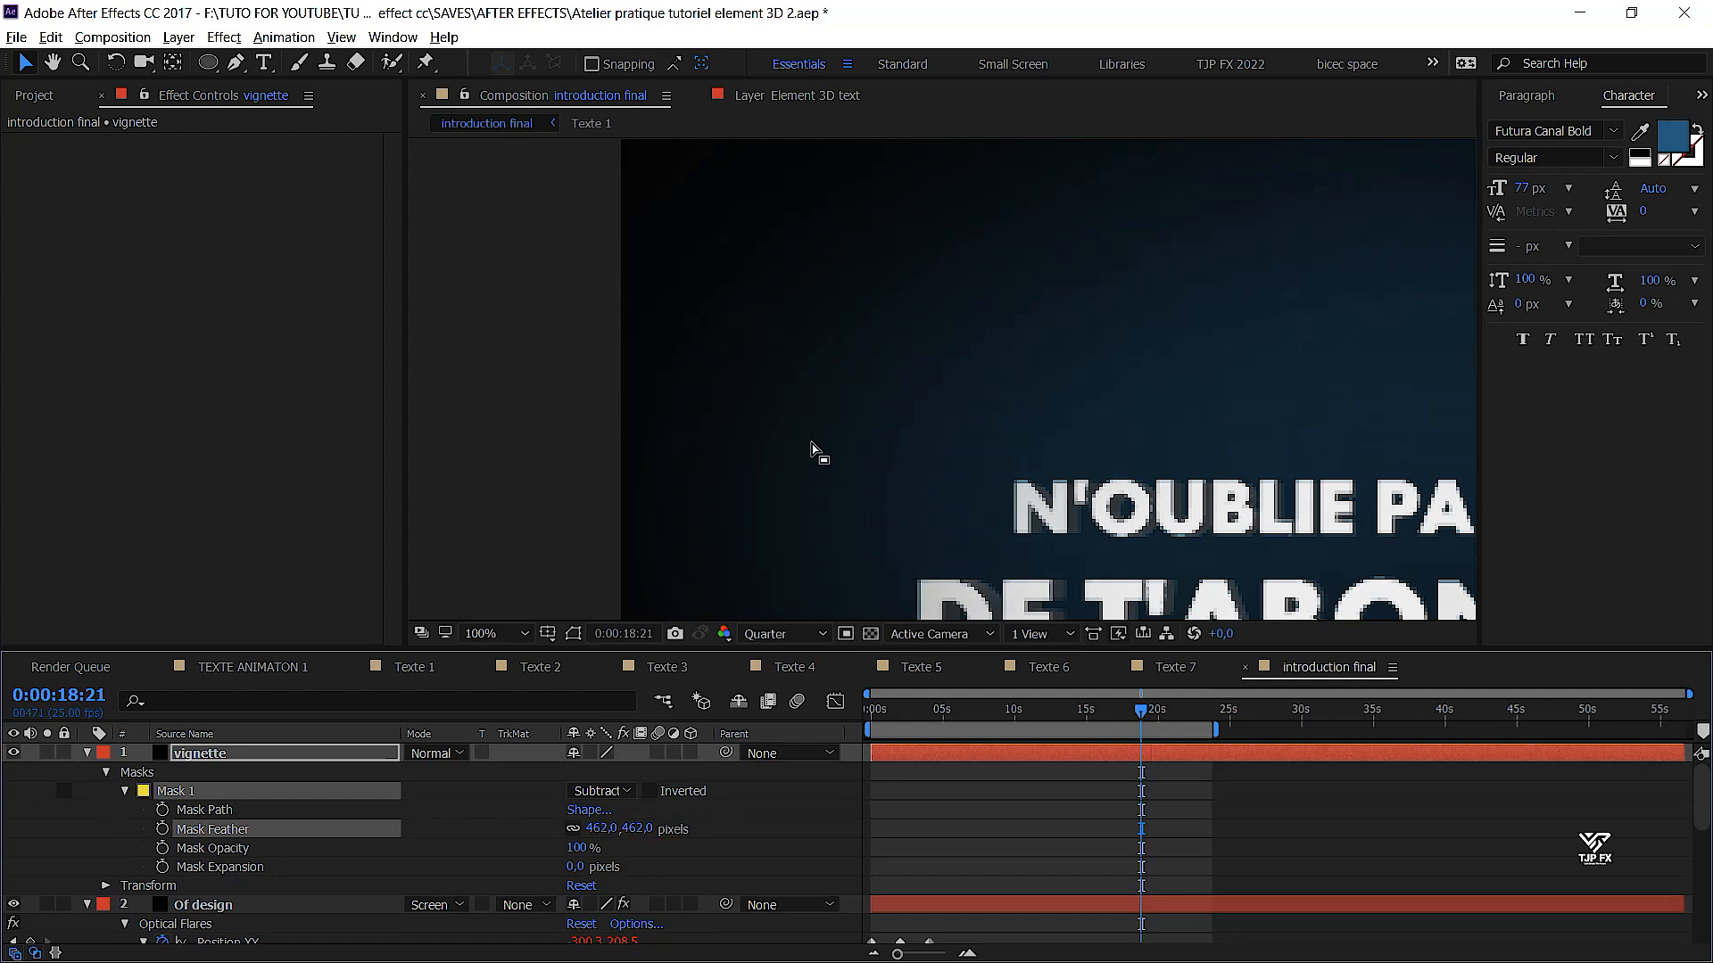
# Show the mask outline again and enlarge the ellipse about its centre until it extends slightly beyond the frame
pyautogui.scroll(-3, 815, 451)
pyautogui.moveTo(955, 464); pyautogui.dragTo(847, 460)
pyautogui.click(575, 635)
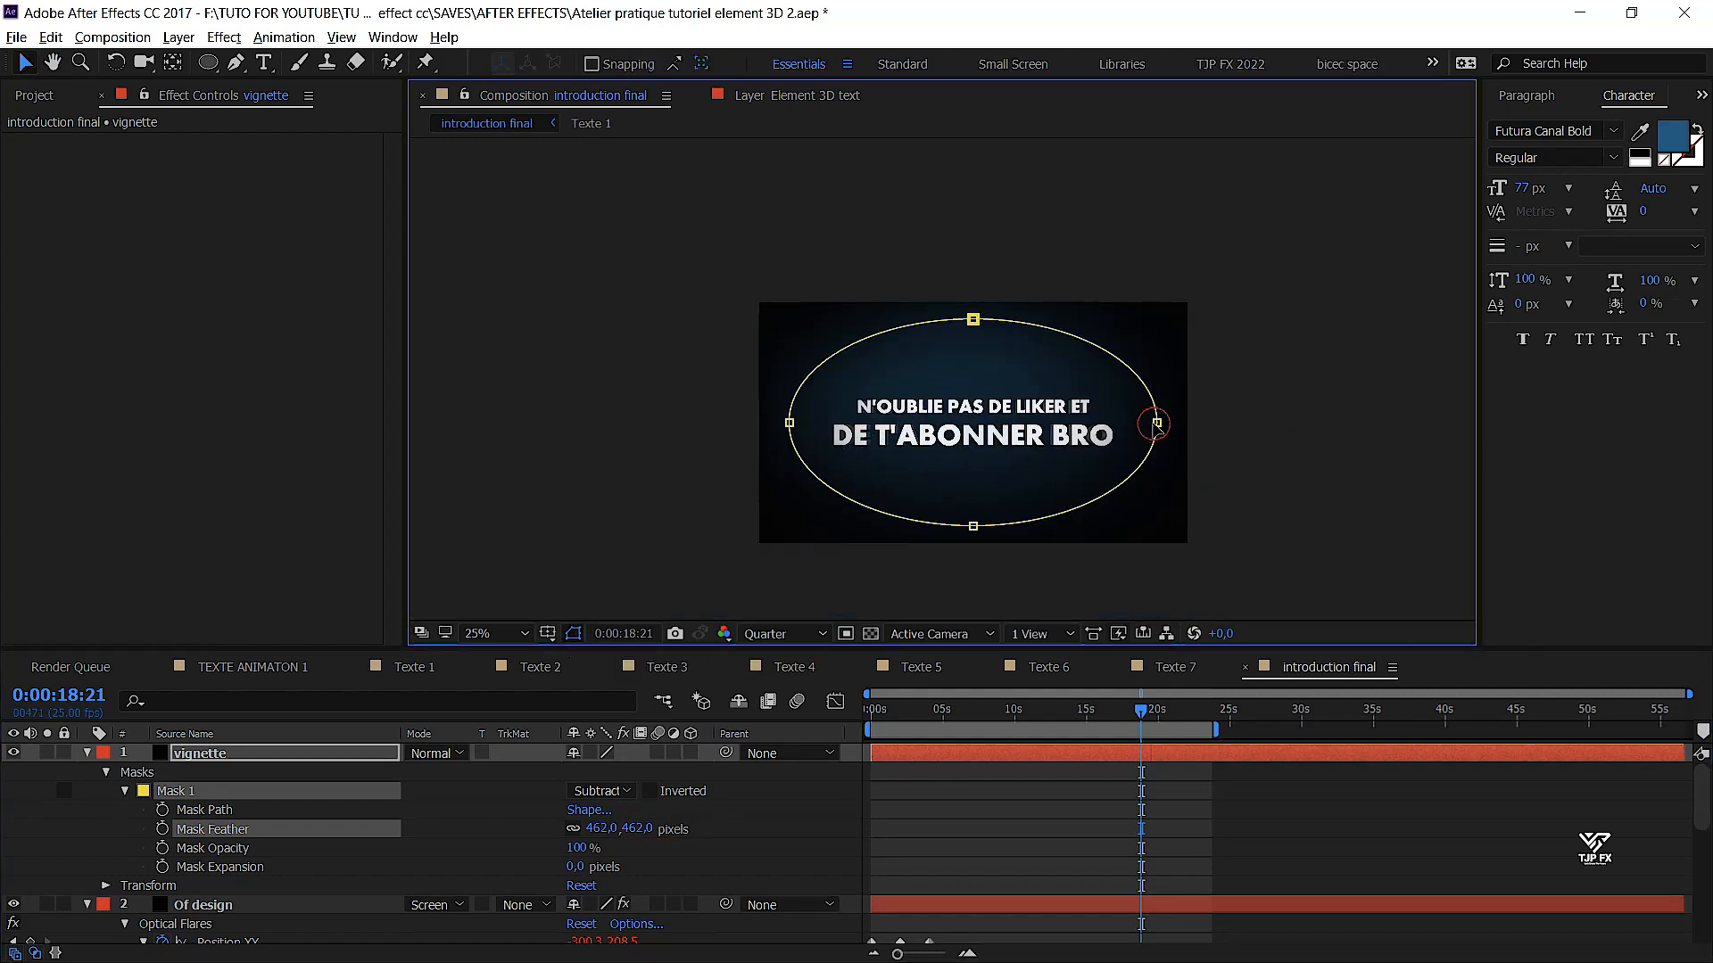
pyautogui.doubleClick(1156, 423)
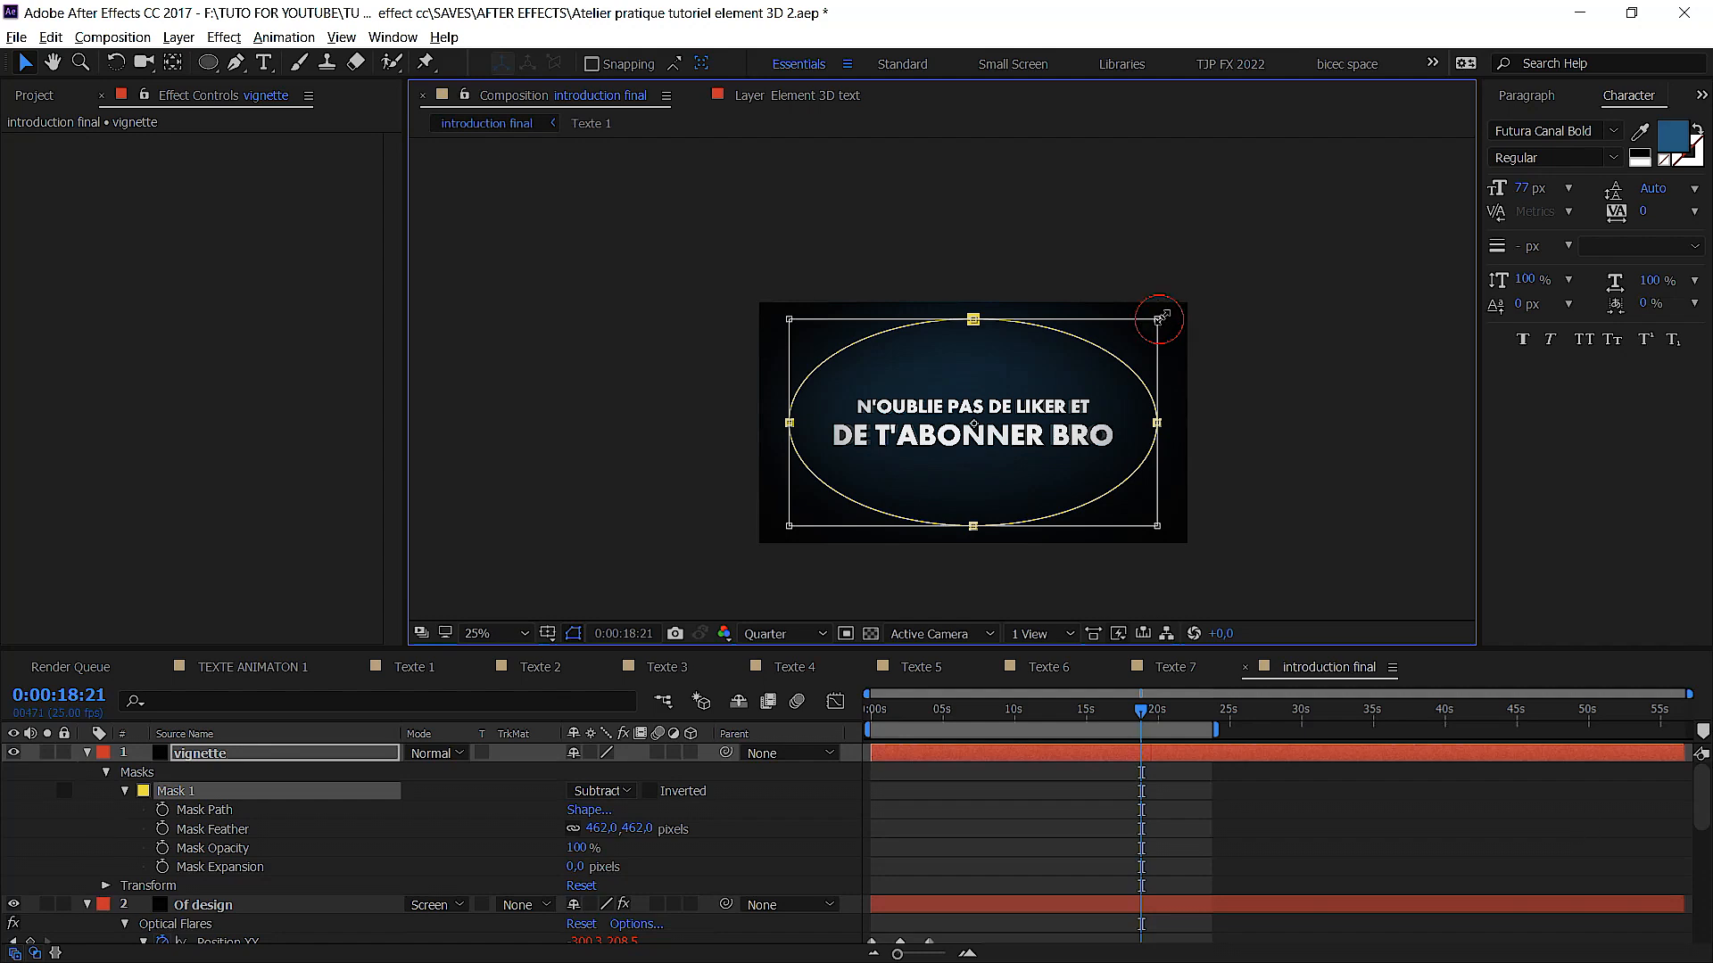
pyautogui.moveTo(1158, 318); pyautogui.dragTo(1218, 286)
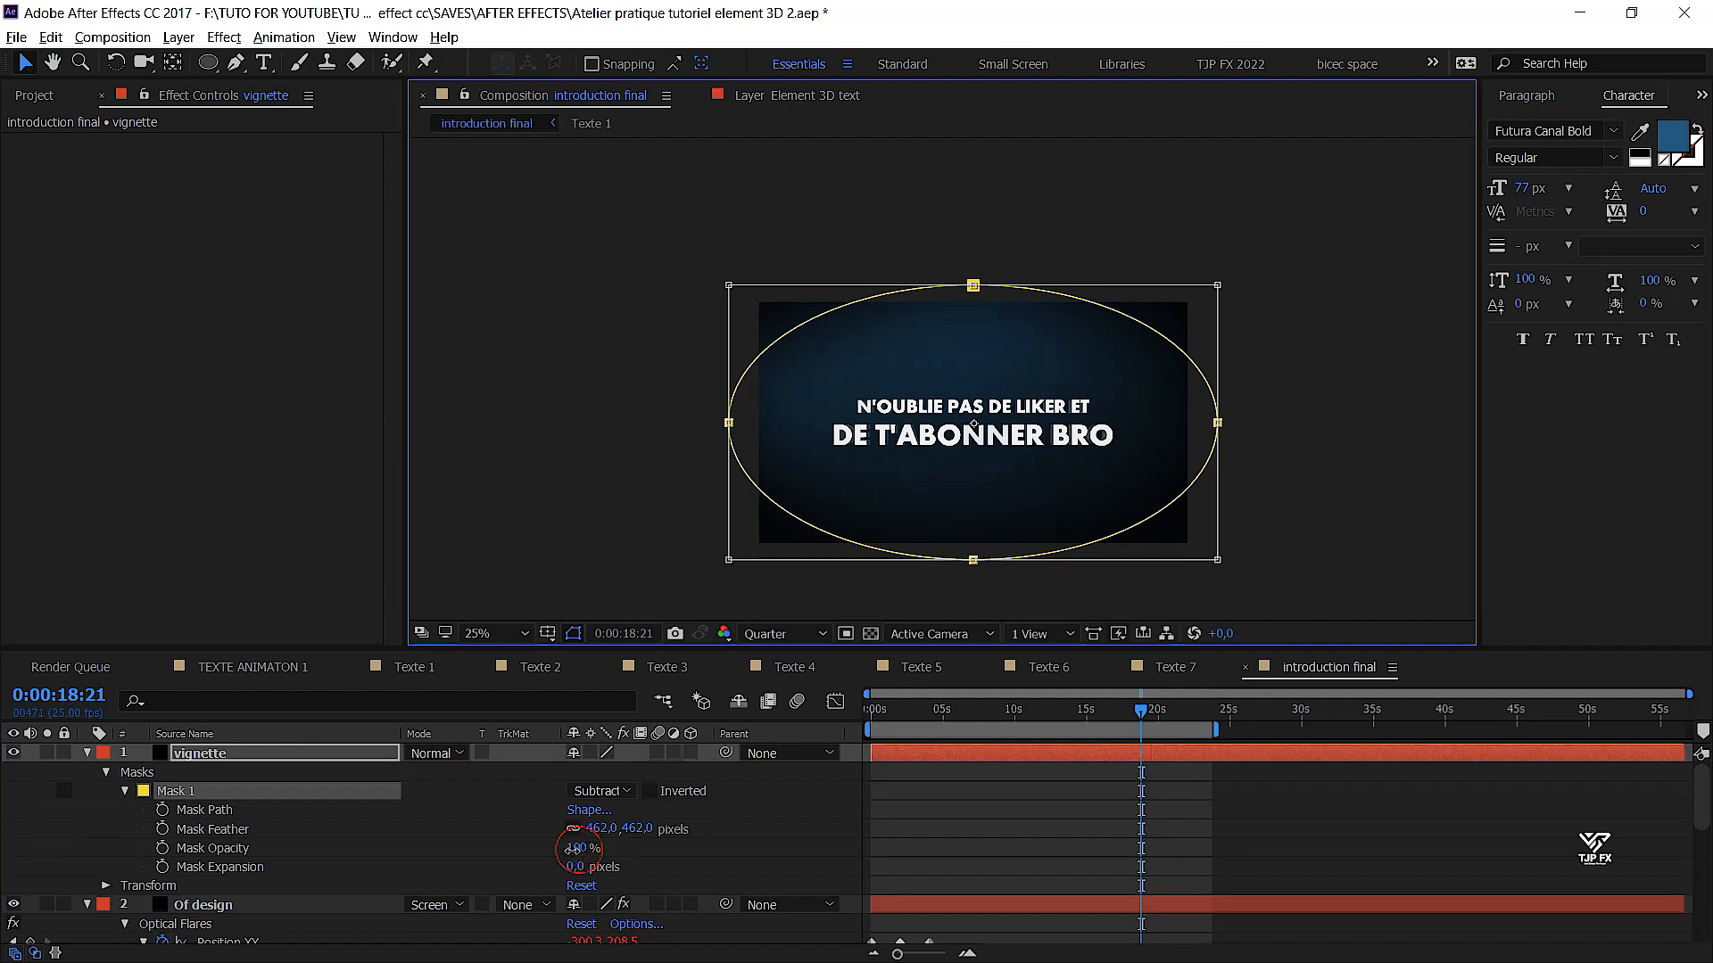
# Lower Mask 1's opacity to 20% and hide the mask outline in the viewer
pyautogui.moveTo(577, 848); pyautogui.dragTo(499, 862)
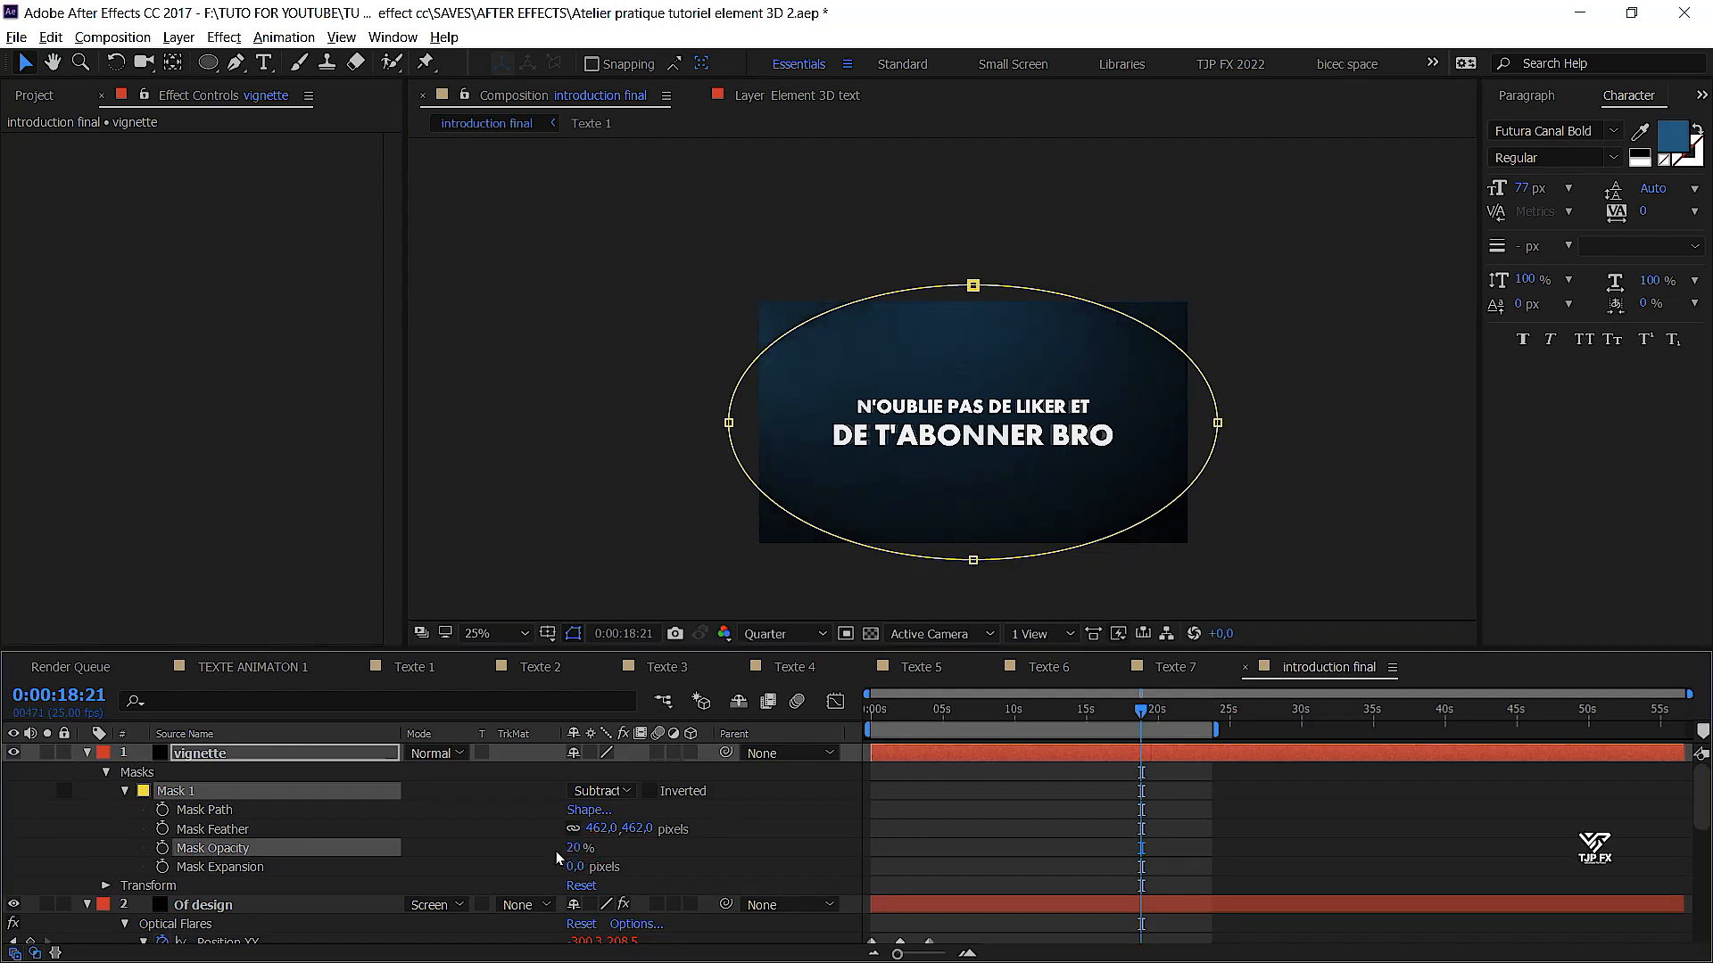
pyautogui.click(573, 634)
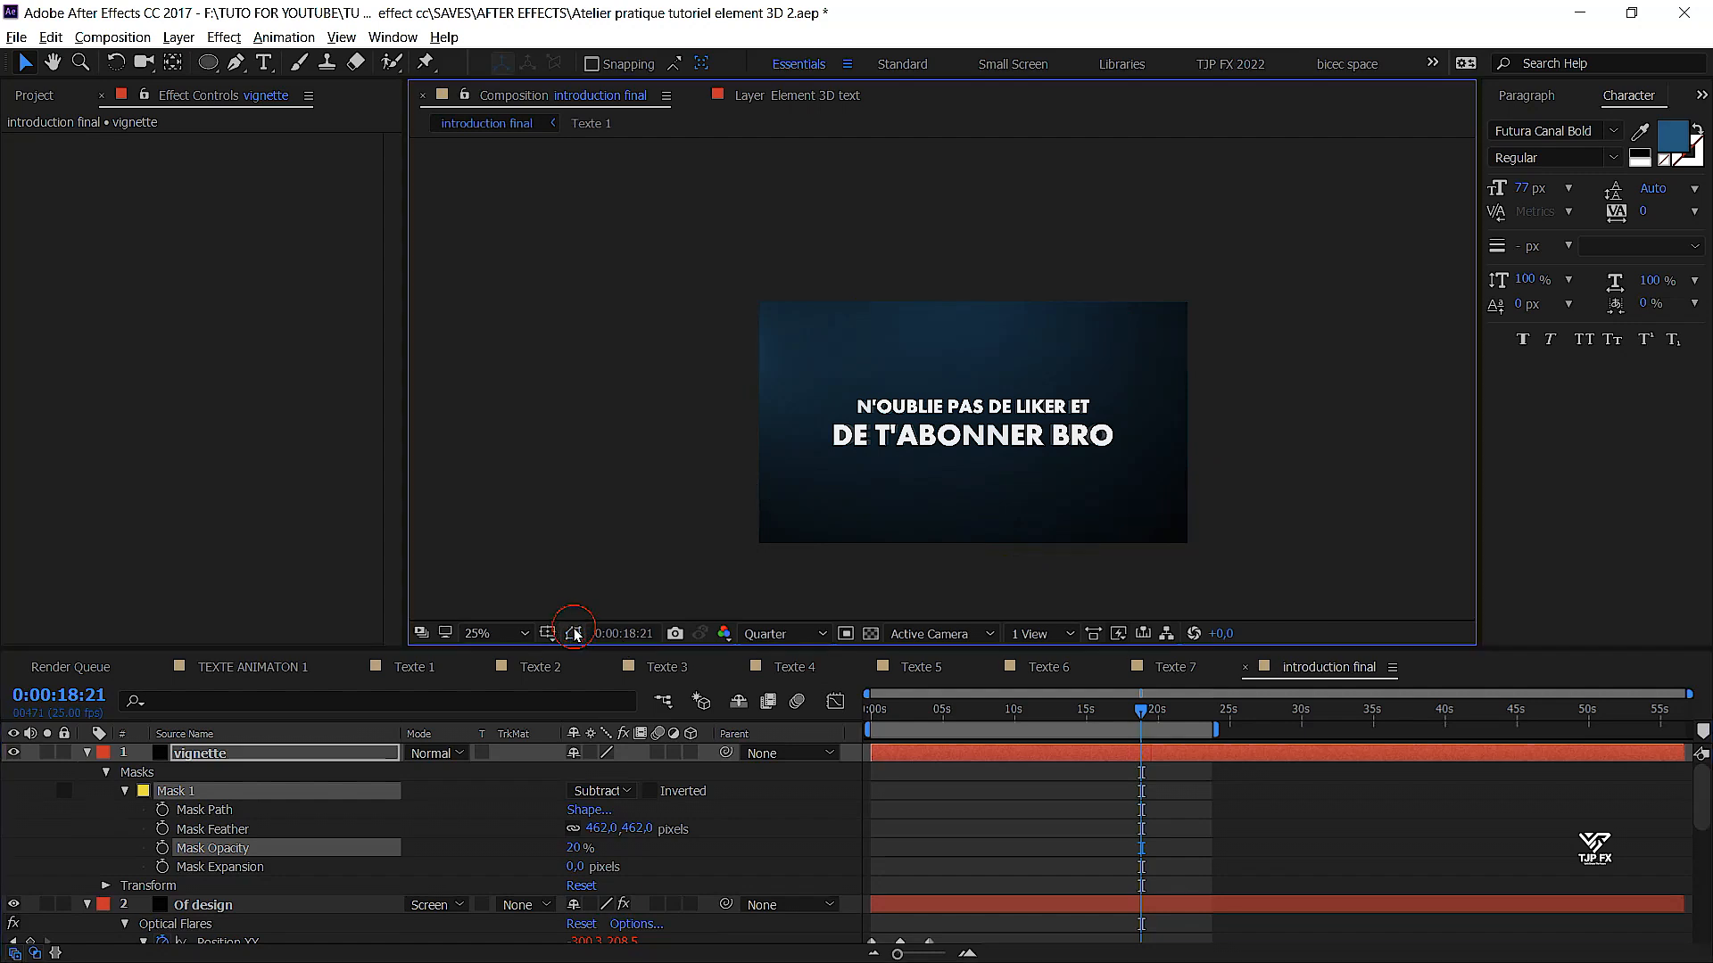
pyautogui.click(467, 776)
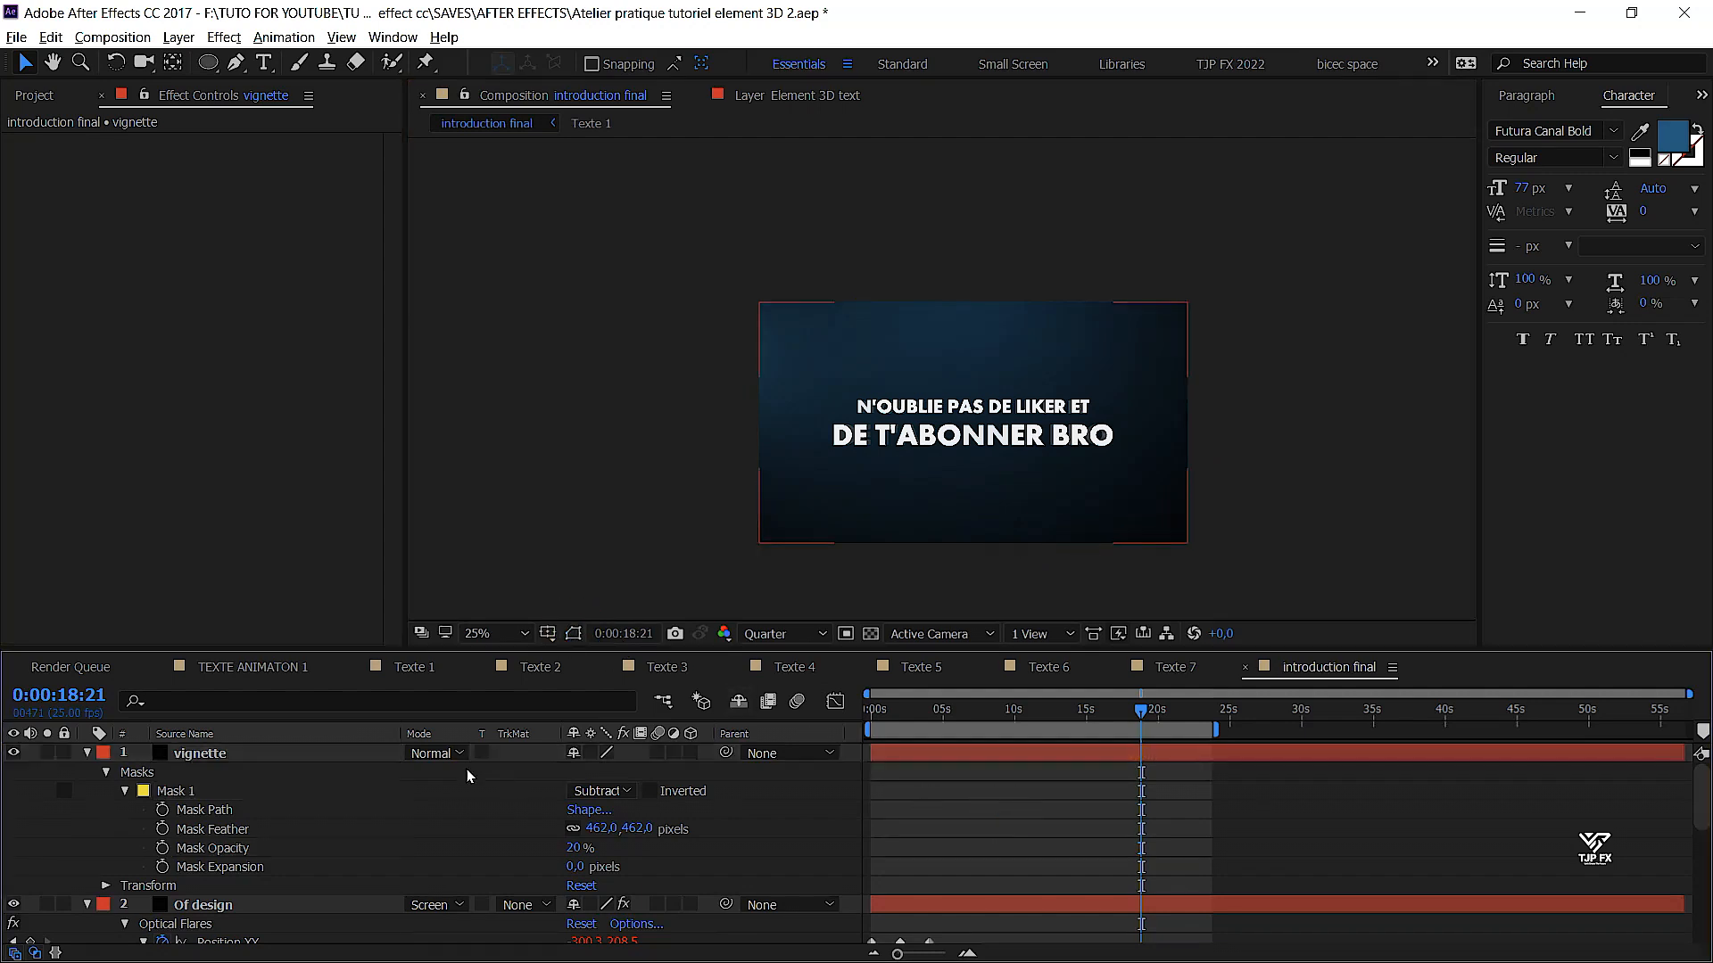
# Set the vignette layer's opacity to 50% and save the project
pyautogui.click(304, 757)
pyautogui.press('t')
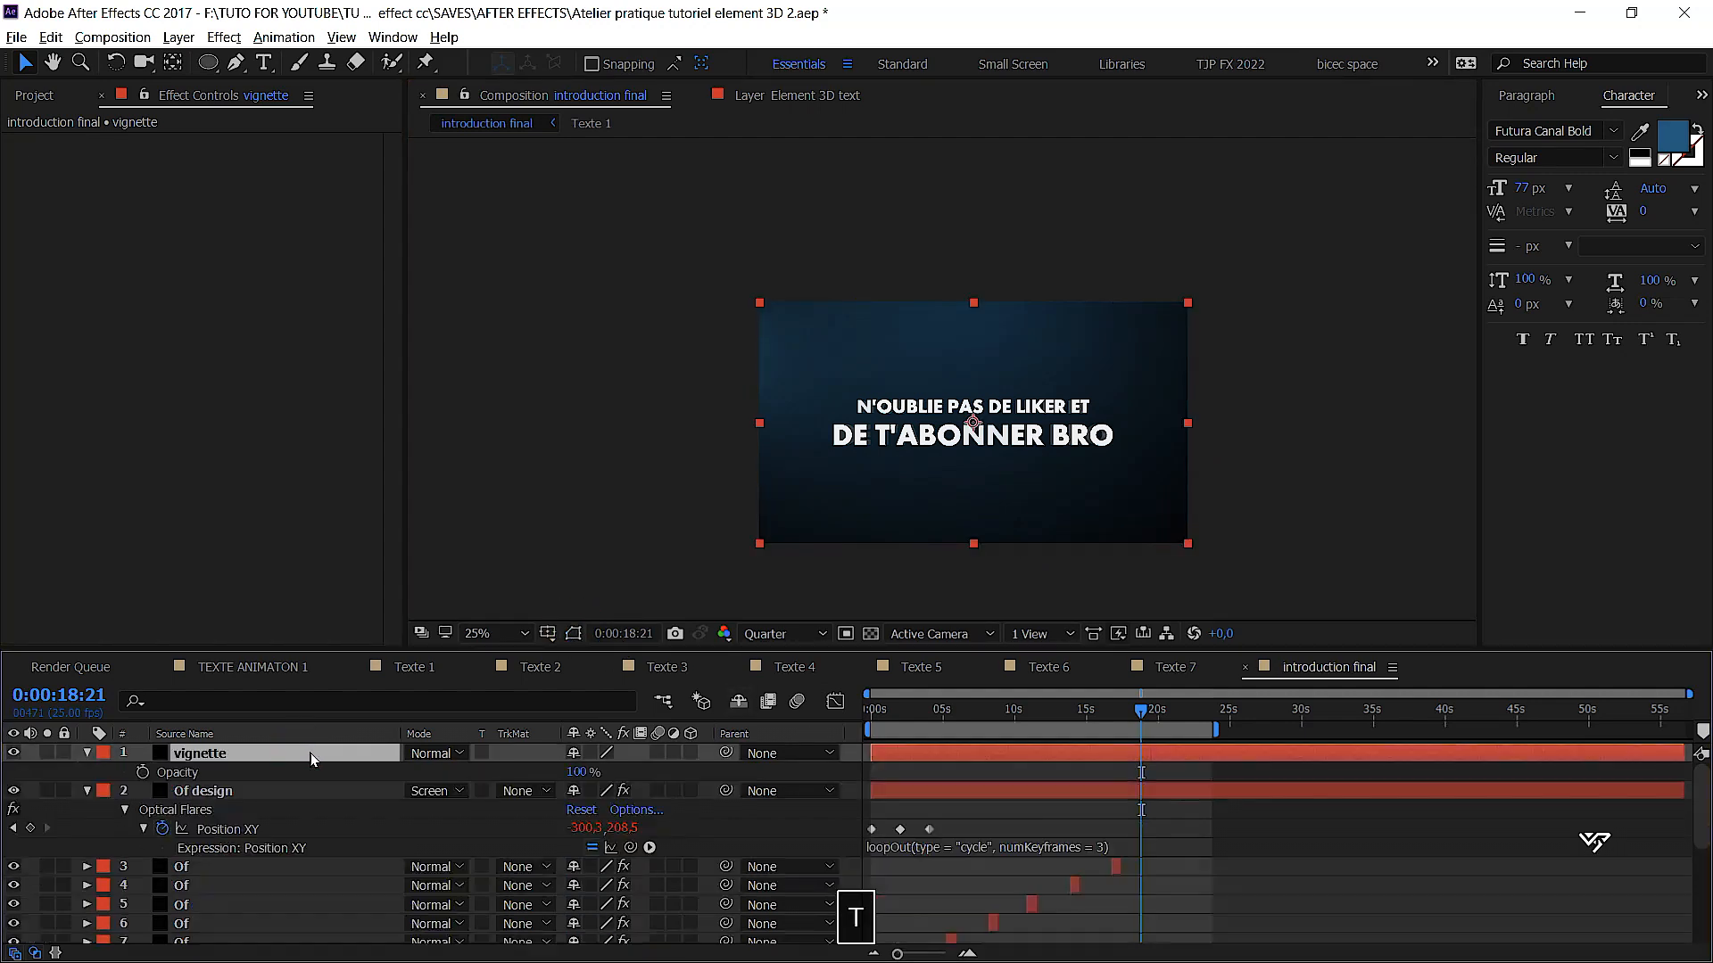
pyautogui.click(579, 771)
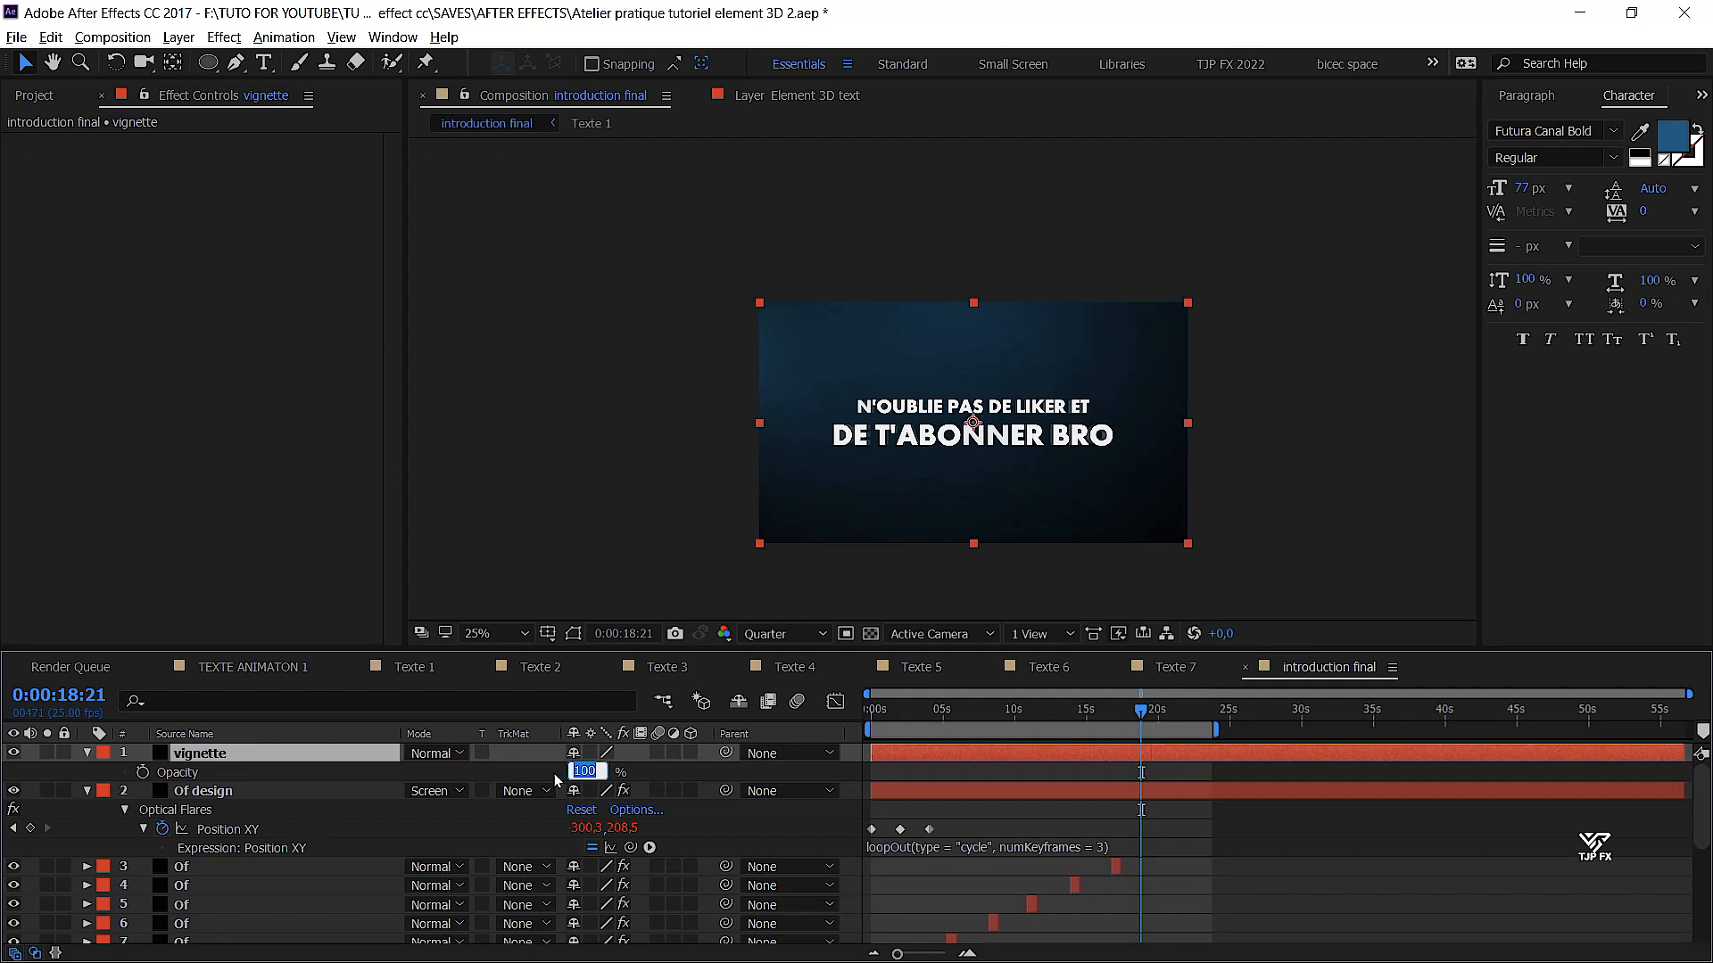
pyautogui.write('50')
pyautogui.press('Return')
pyautogui.hotkey('ctrl', 's')
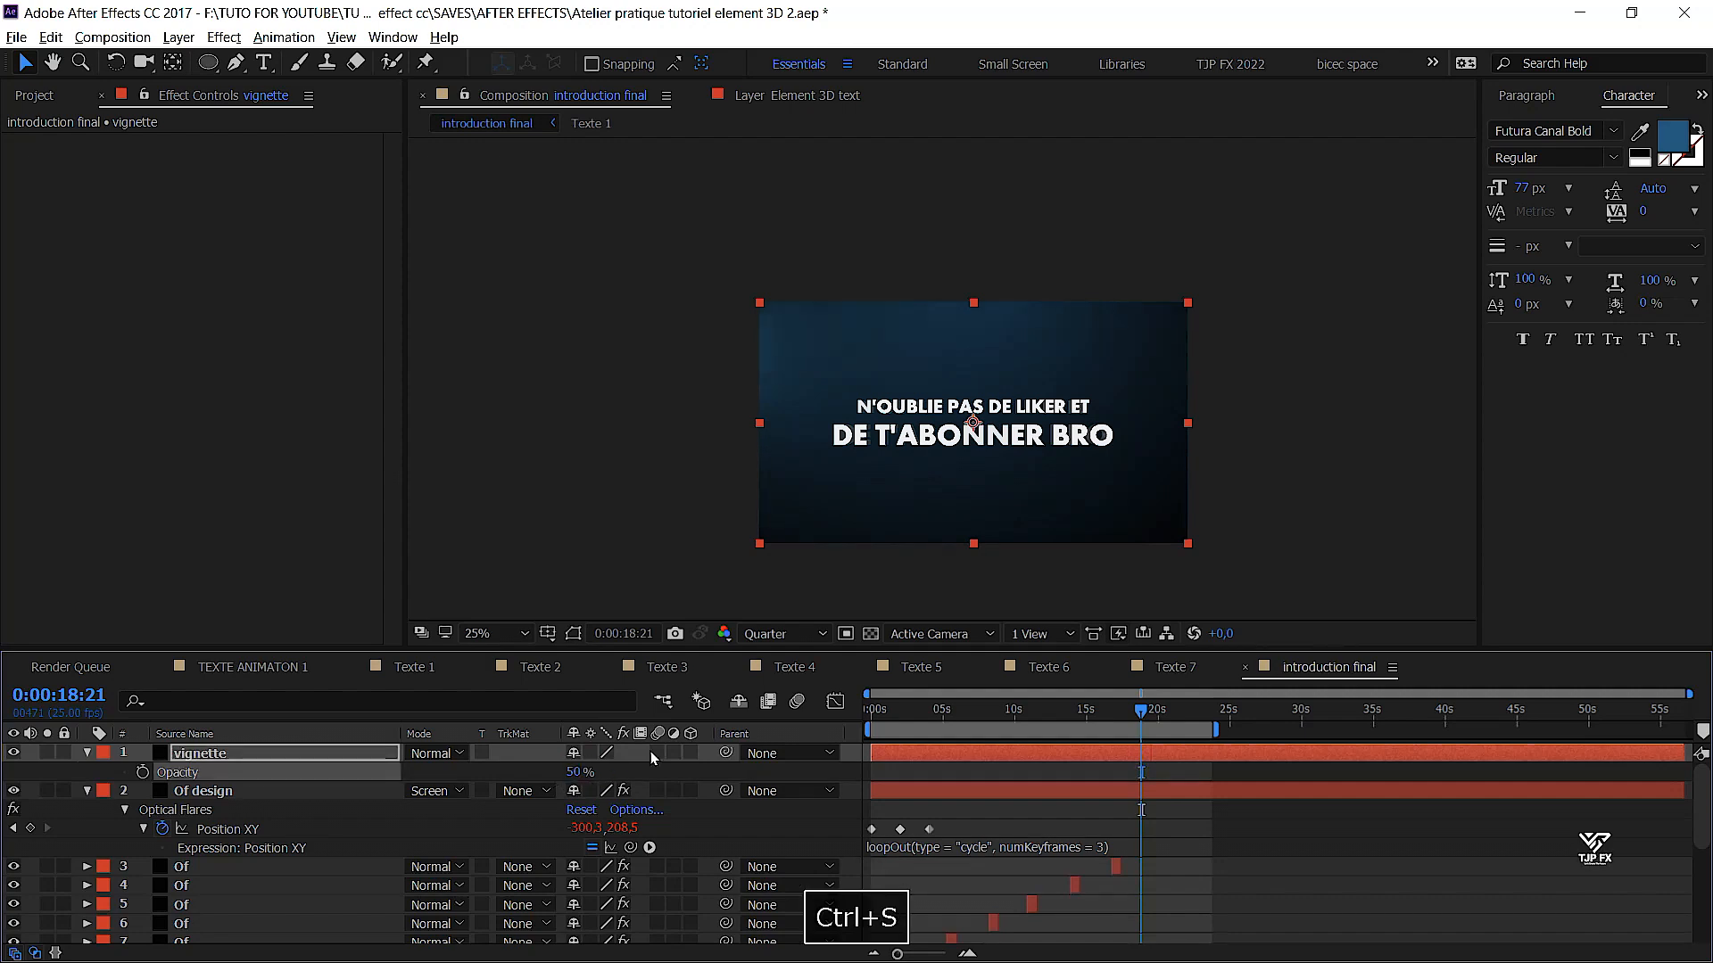
# Preview introduction final with the vignette from about 0:00:02:12
pyautogui.moveTo(940, 715); pyautogui.dragTo(910, 731)
pyautogui.press('space')
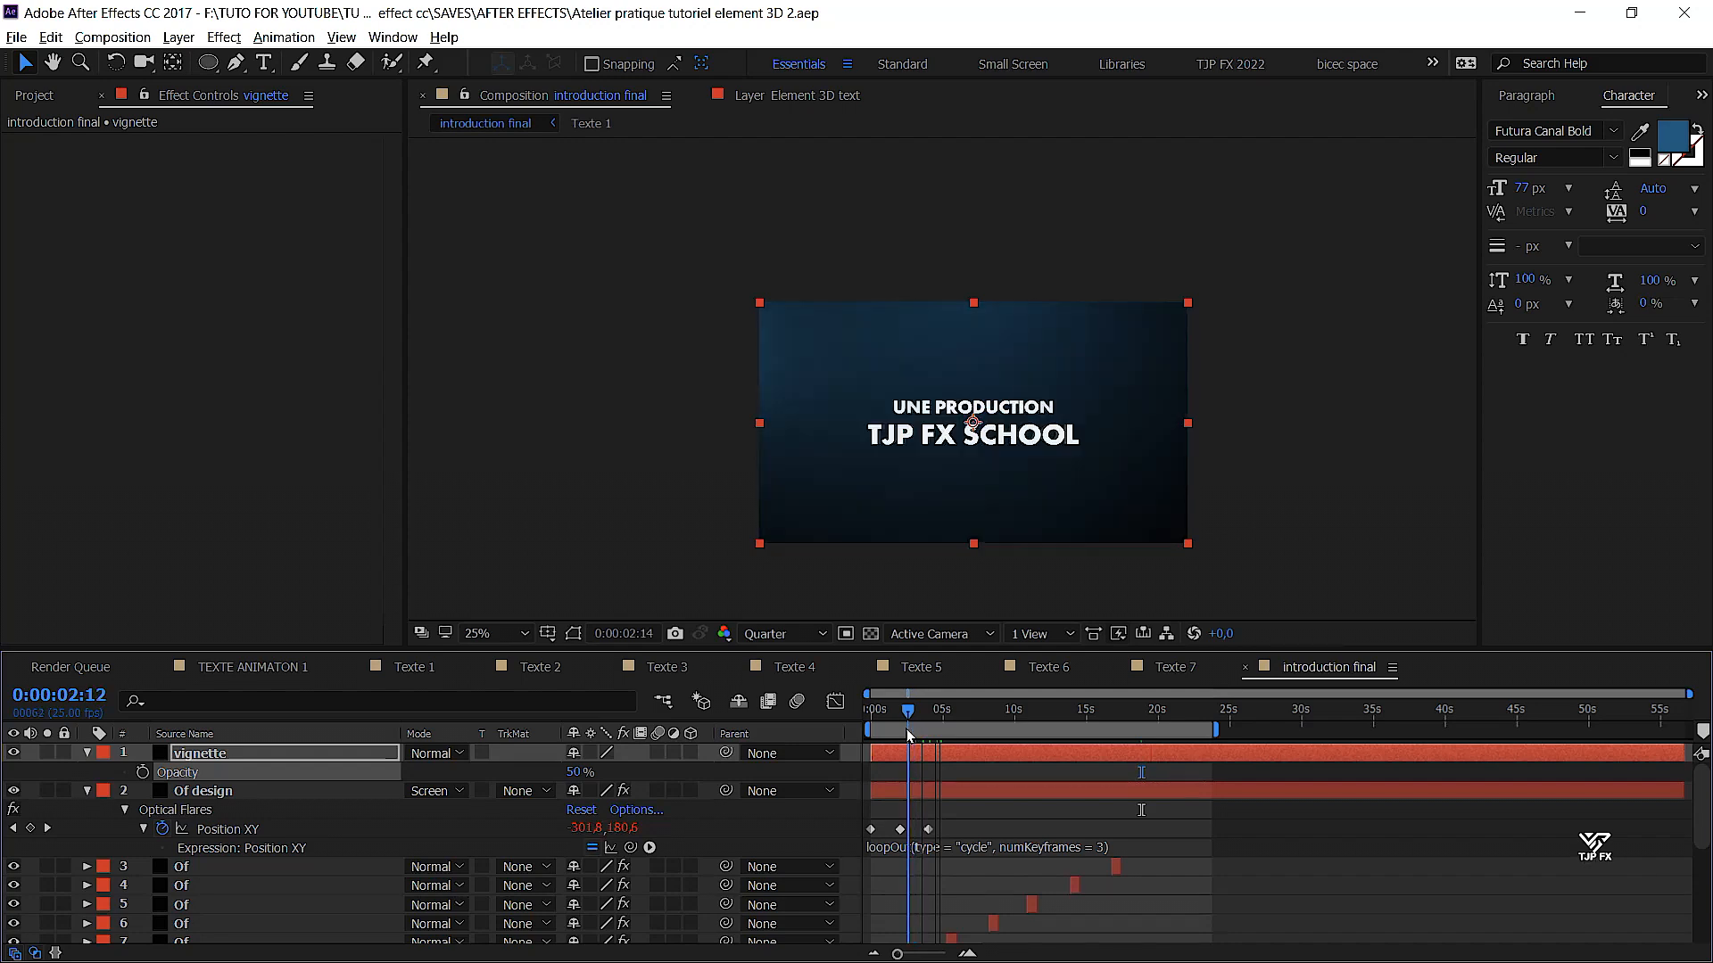
pyautogui.click(977, 763)
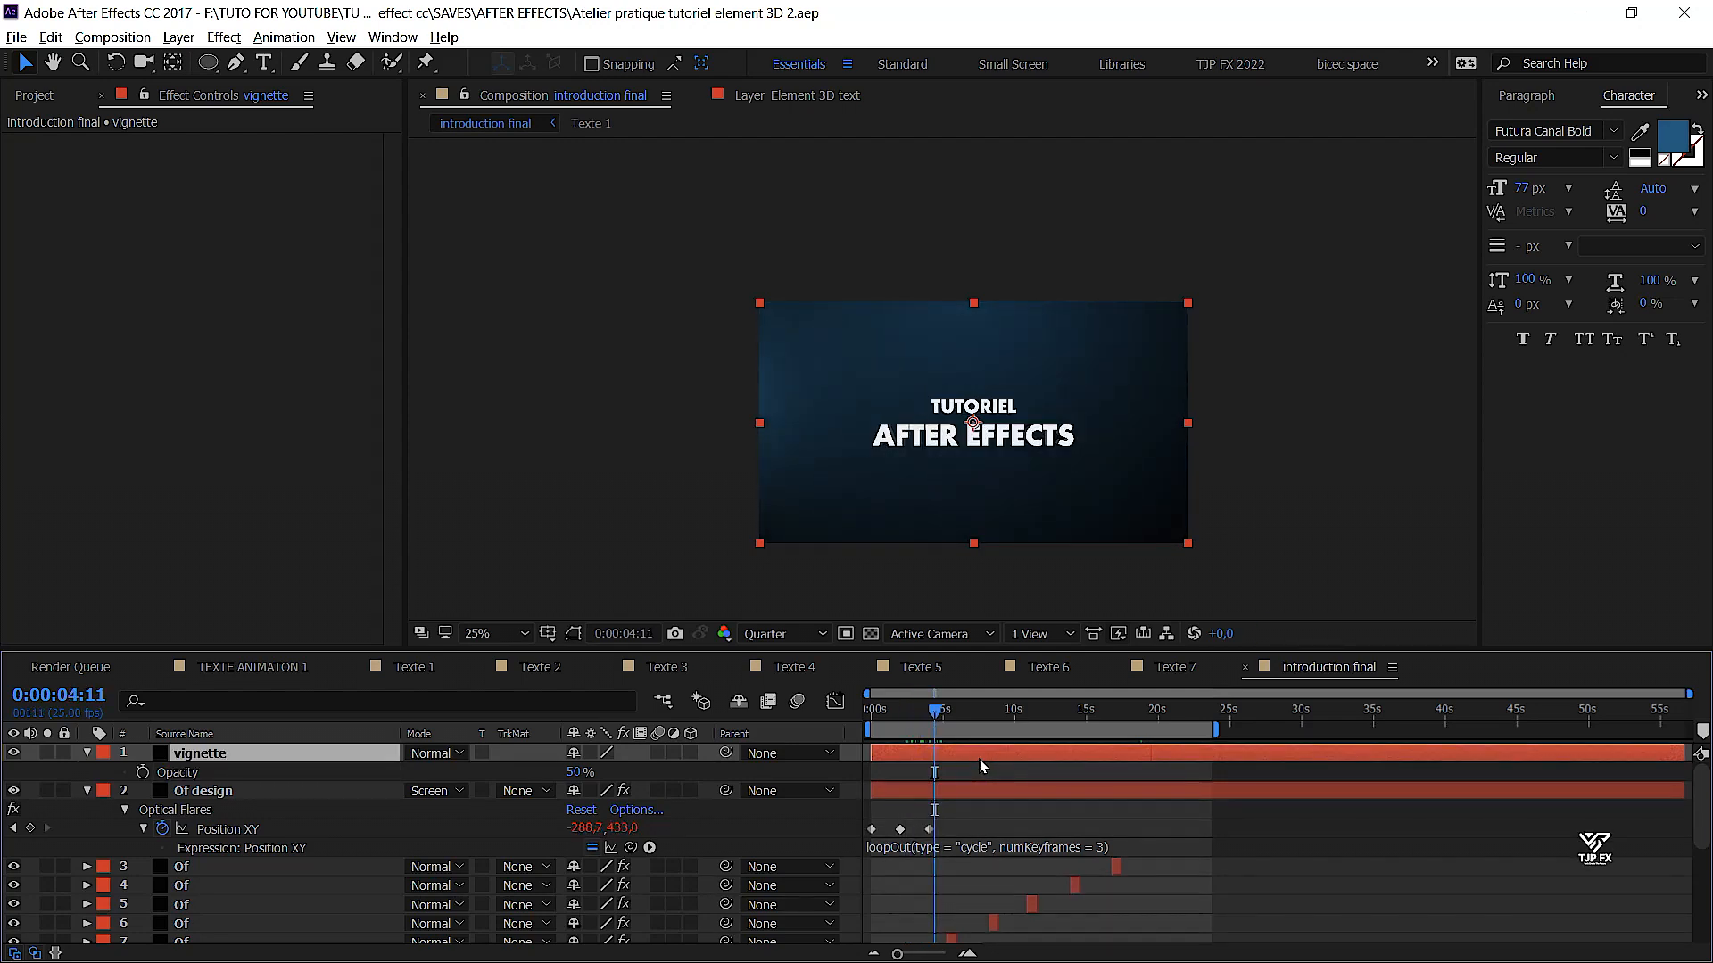
pyautogui.click(999, 769)
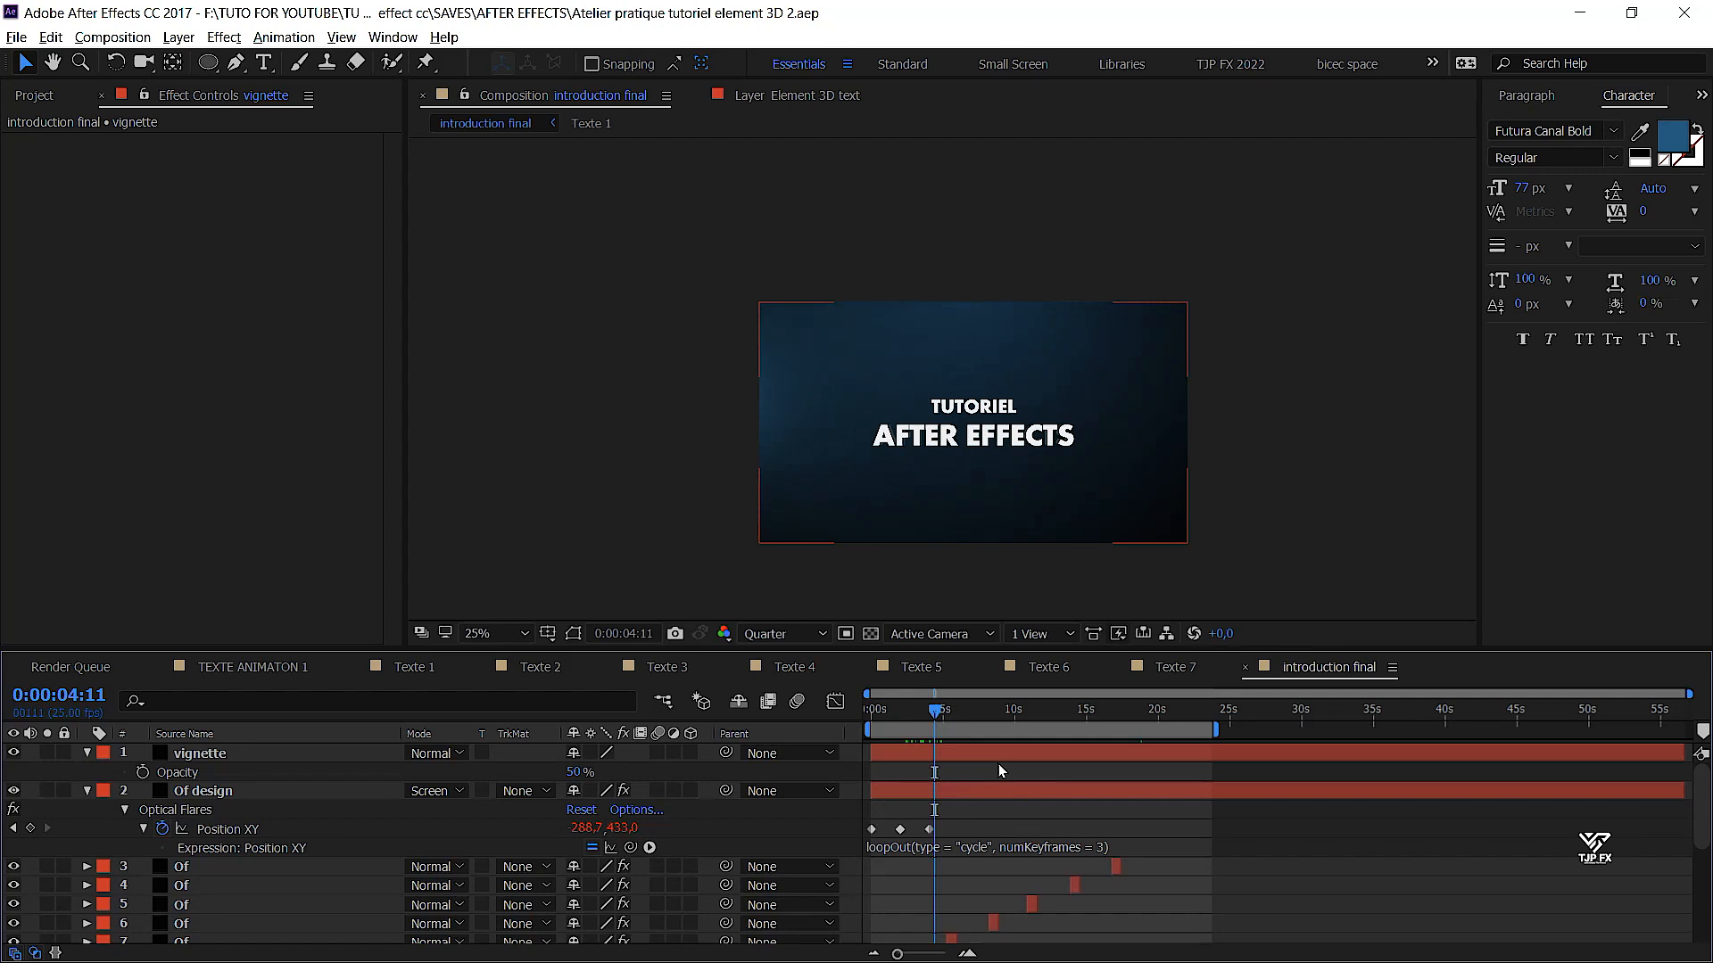
# Collapse the layer properties and add an adjustment layer above vignette in introduction final
pyautogui.press('u')
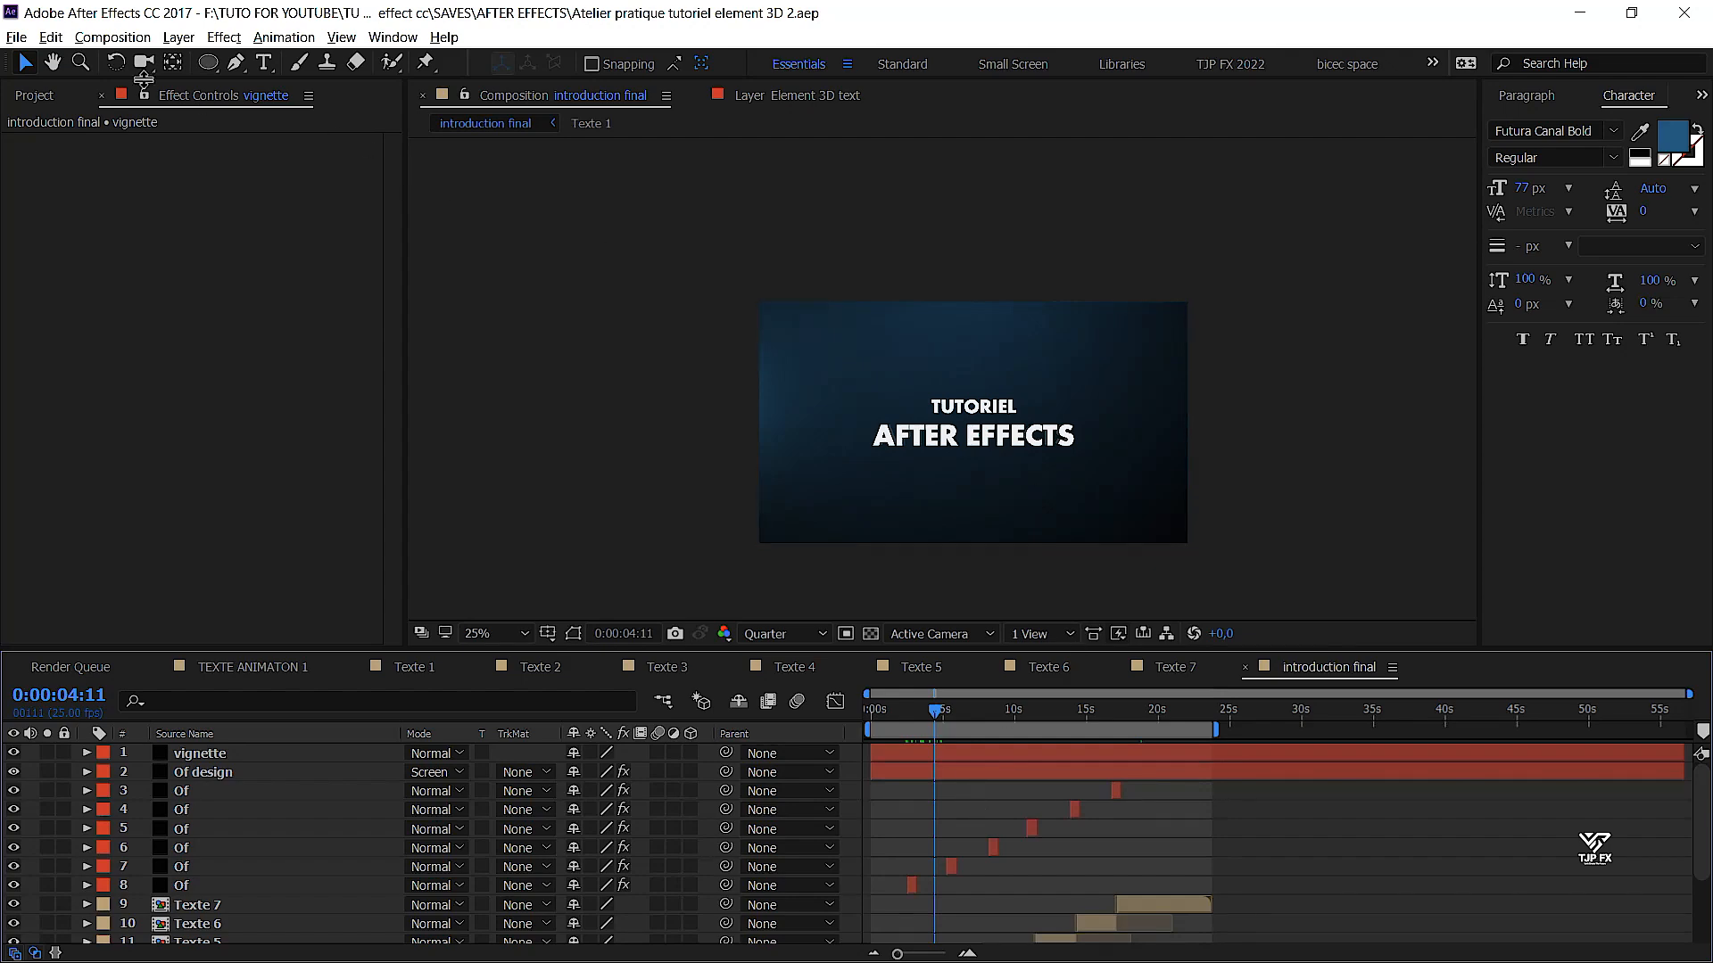
pyautogui.click(179, 38)
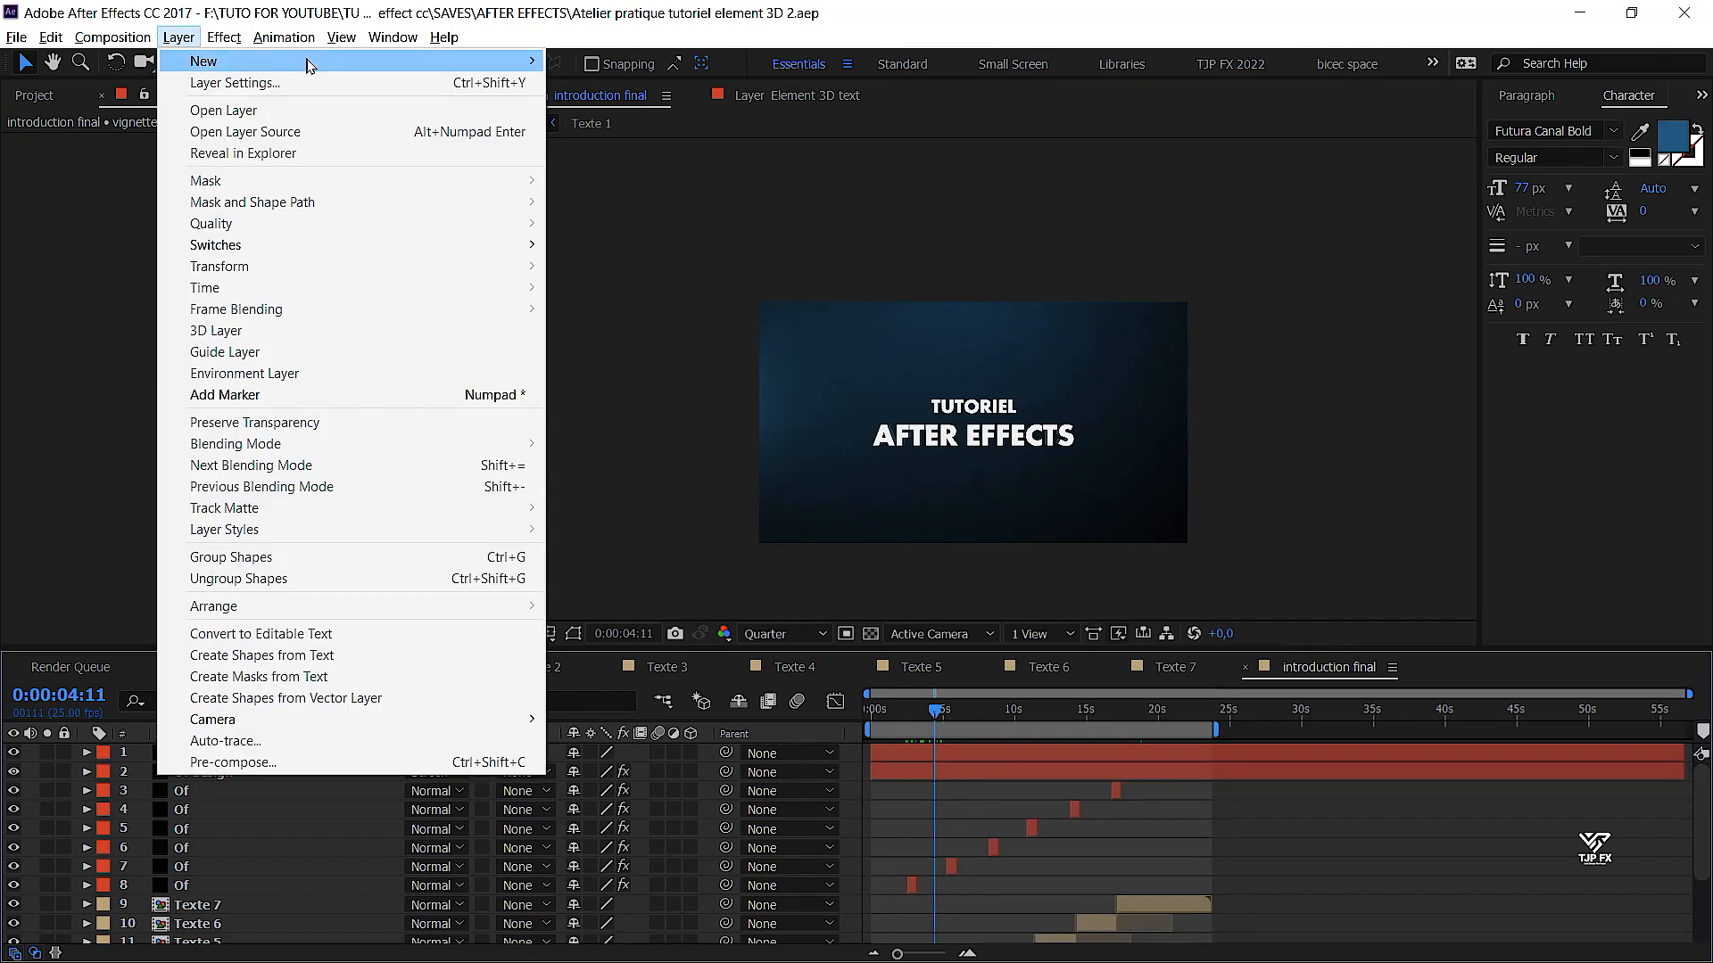
pyautogui.moveTo(312, 61)
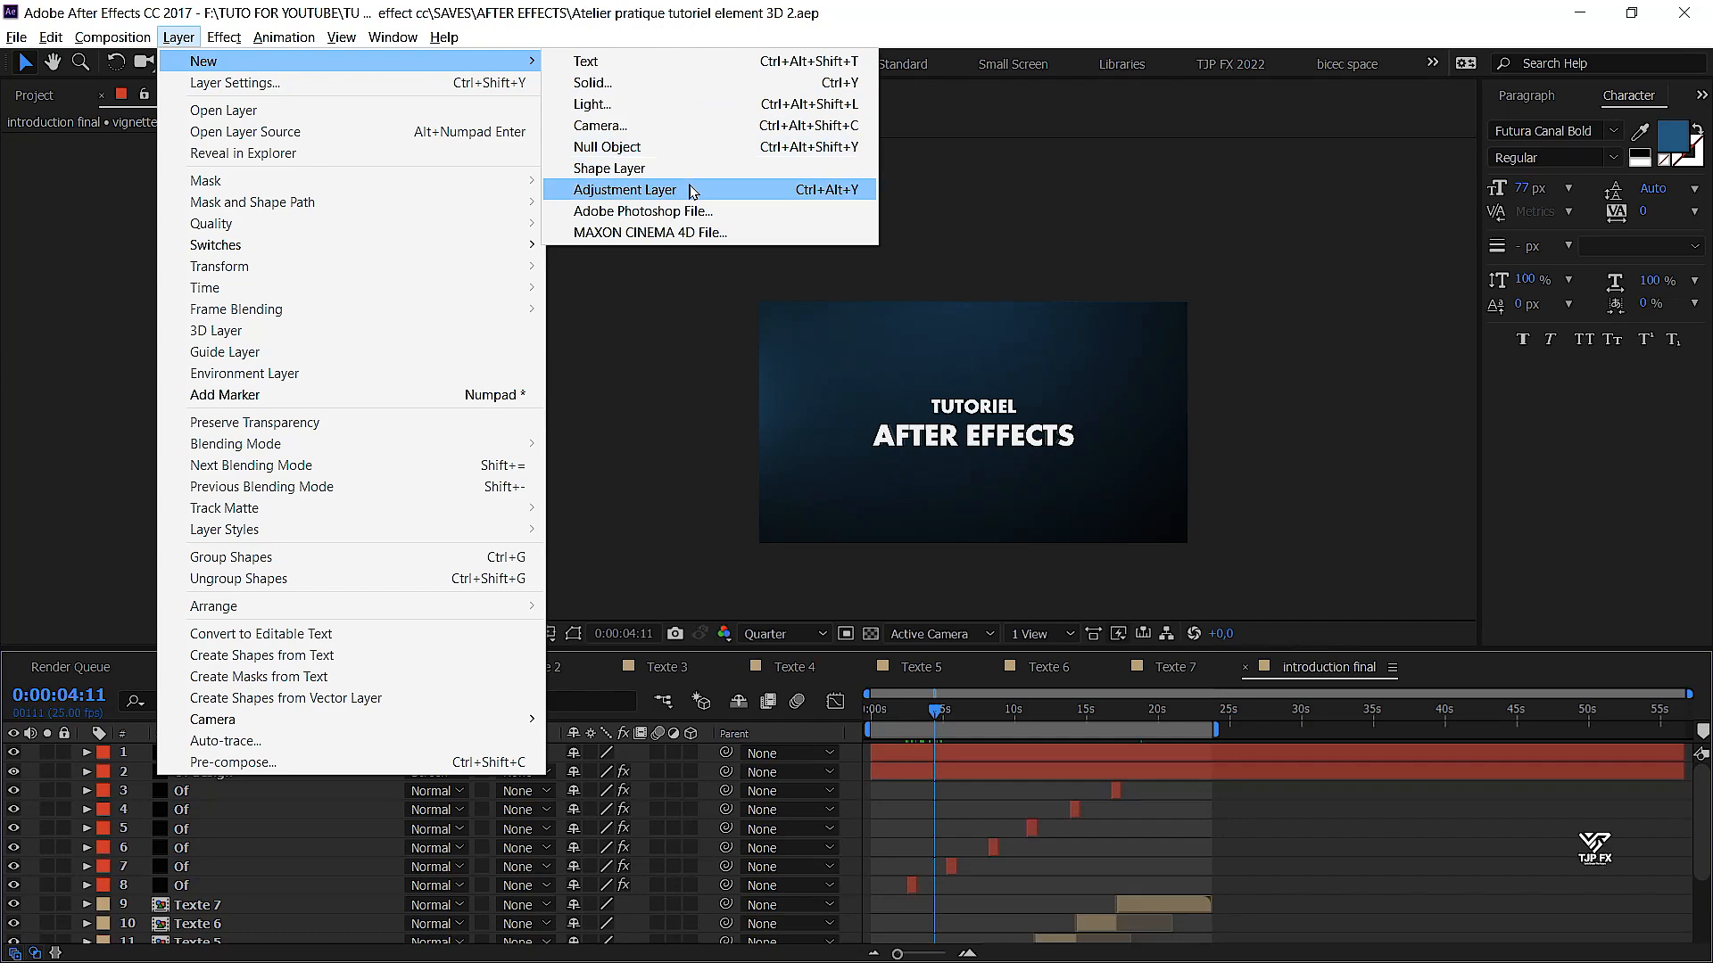
pyautogui.click(691, 189)
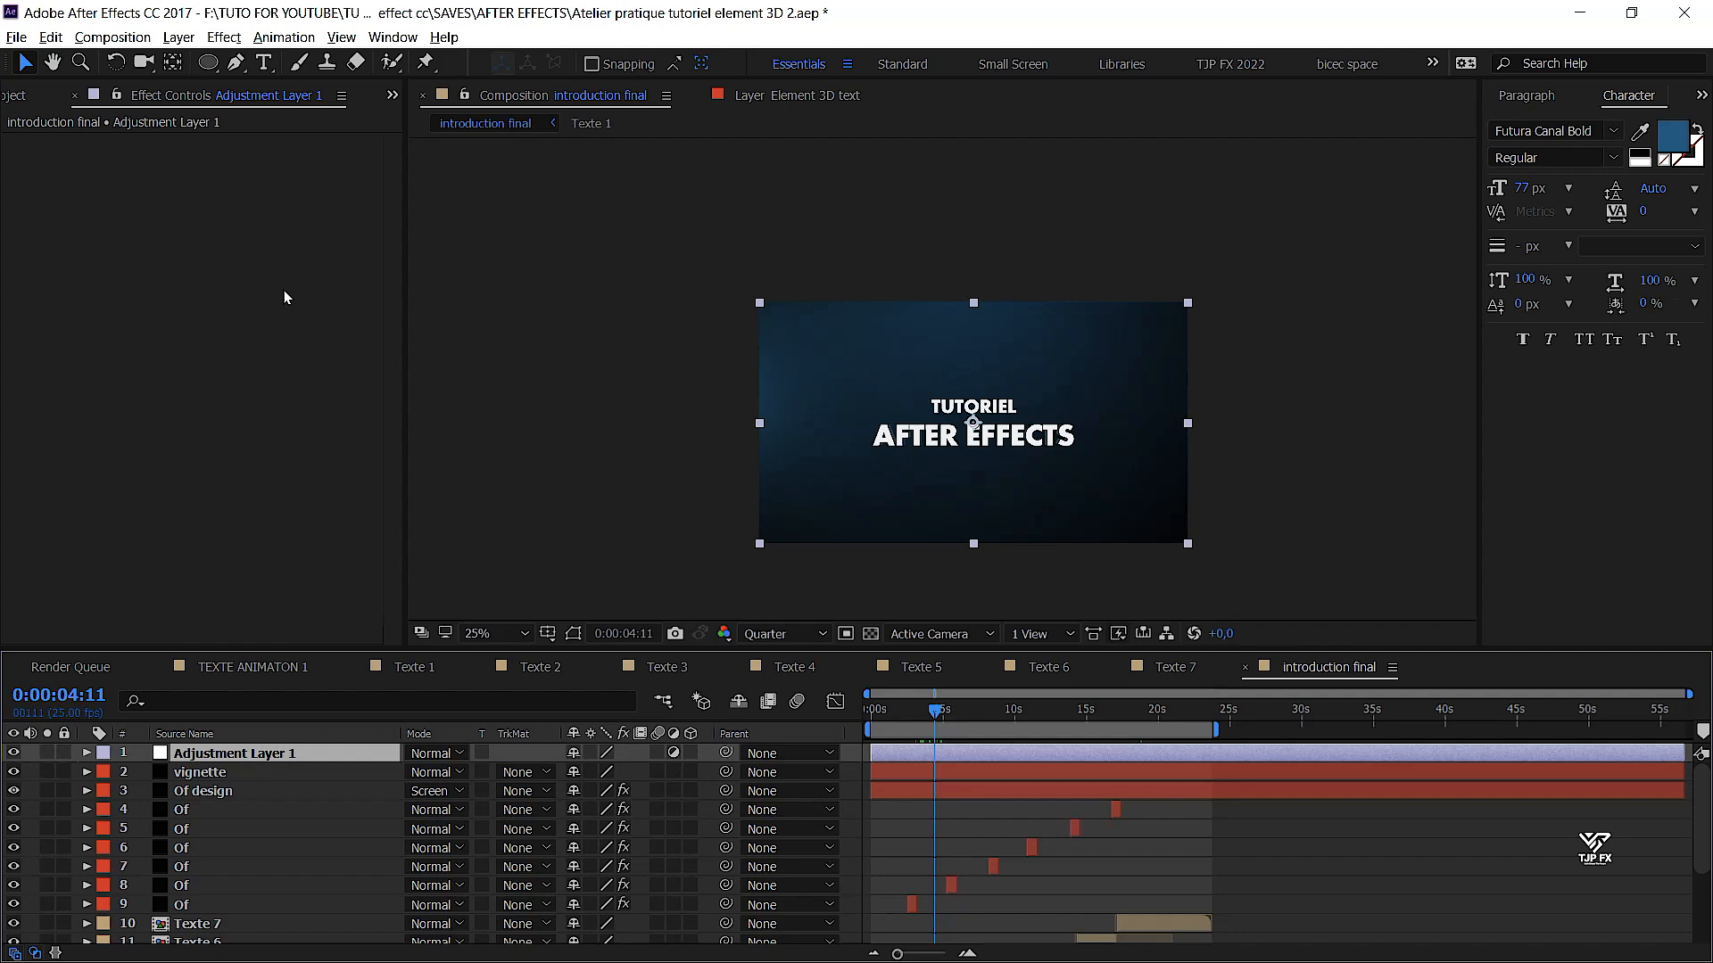
# Apply Curves to the adjustment layer and shape a gentle RGB S-curve, lowering the shadows and raising the upper midtones
pyautogui.hotkey('ctrl', 'space')
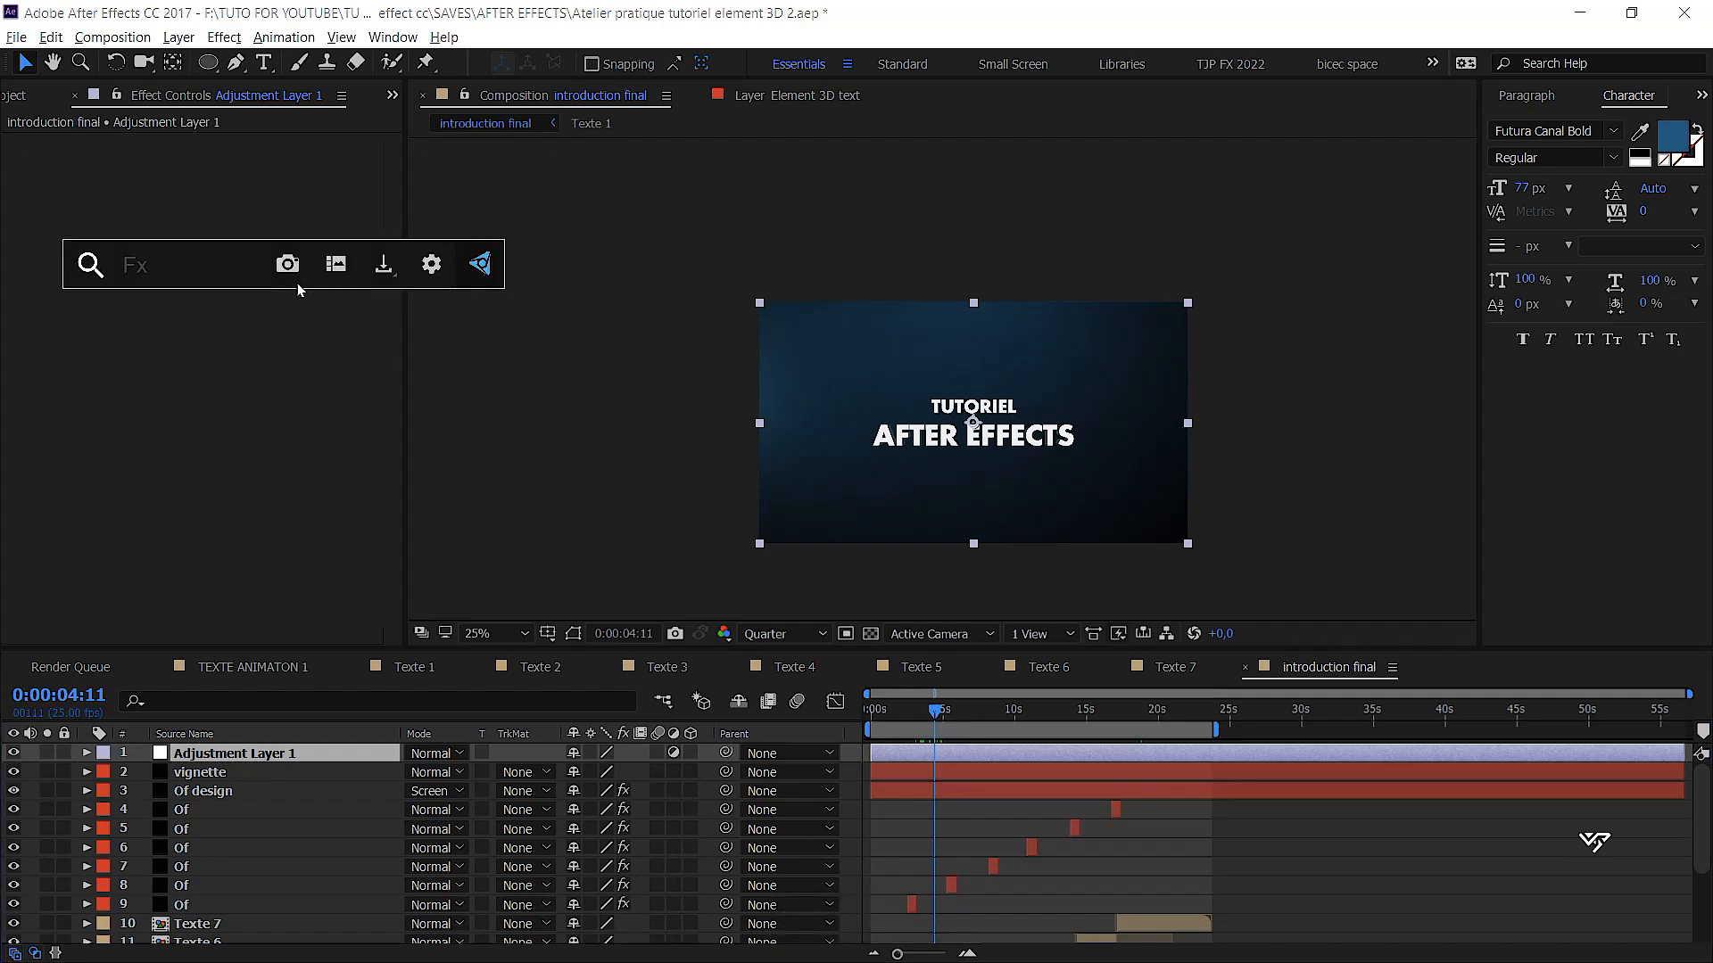
pyautogui.write('c')
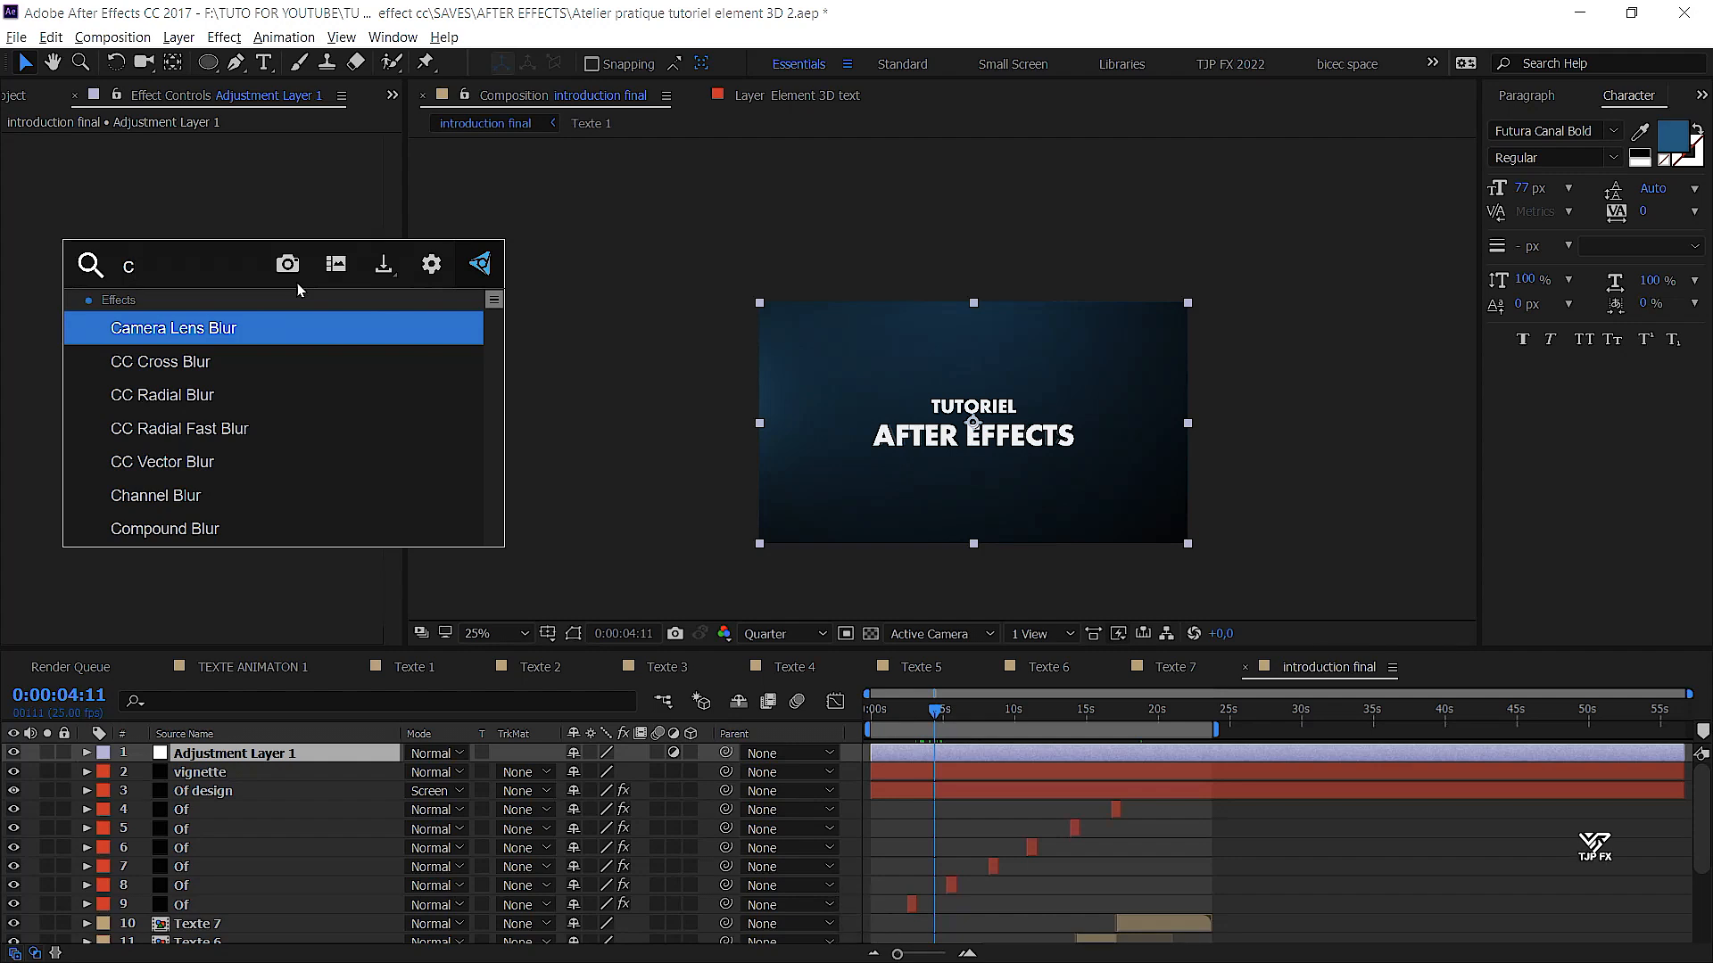
pyautogui.write('ur')
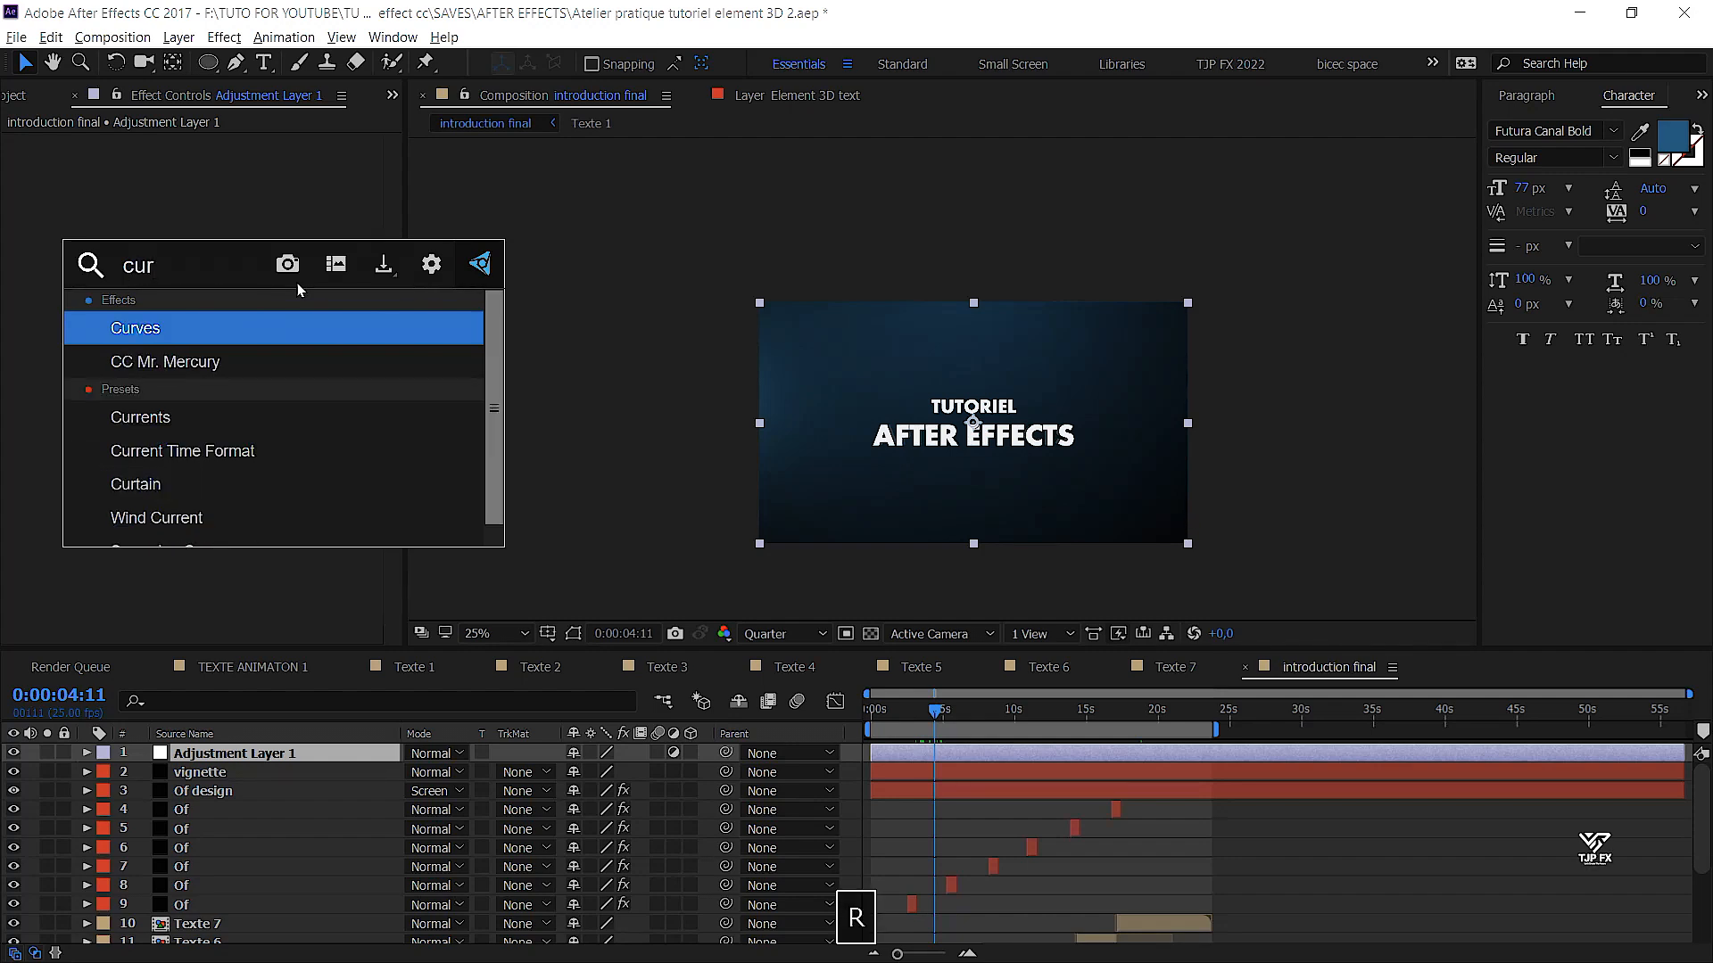
pyautogui.click(163, 336)
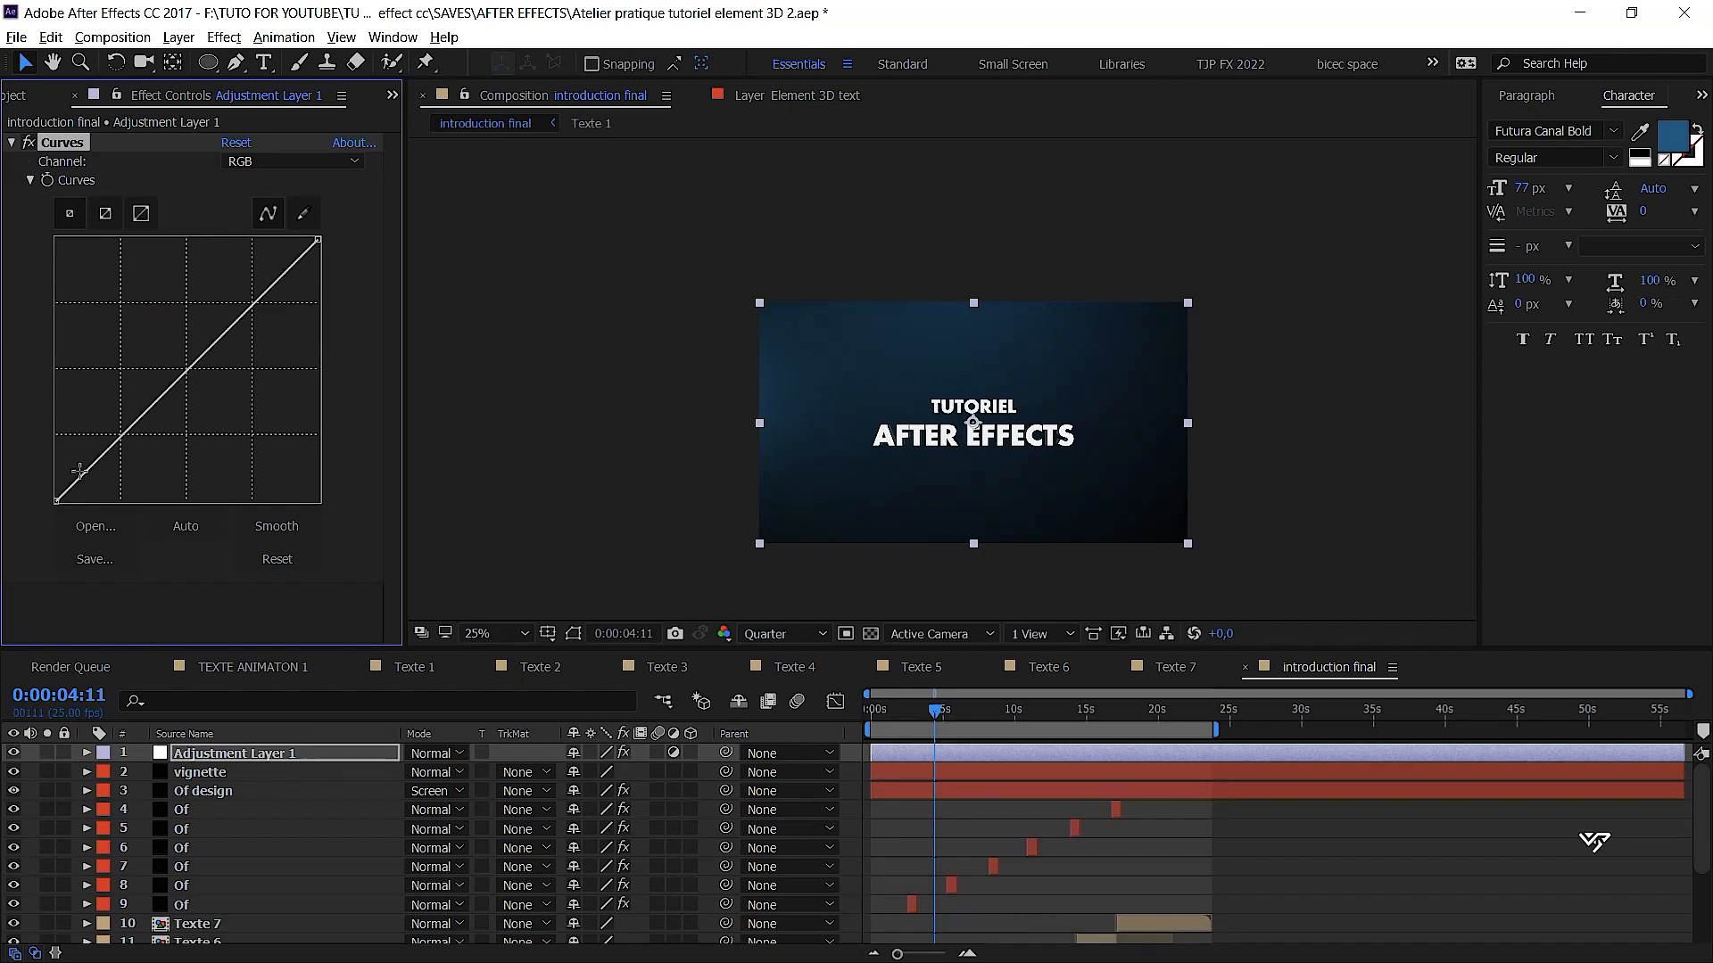
pyautogui.moveTo(79, 473); pyautogui.dragTo(83, 484)
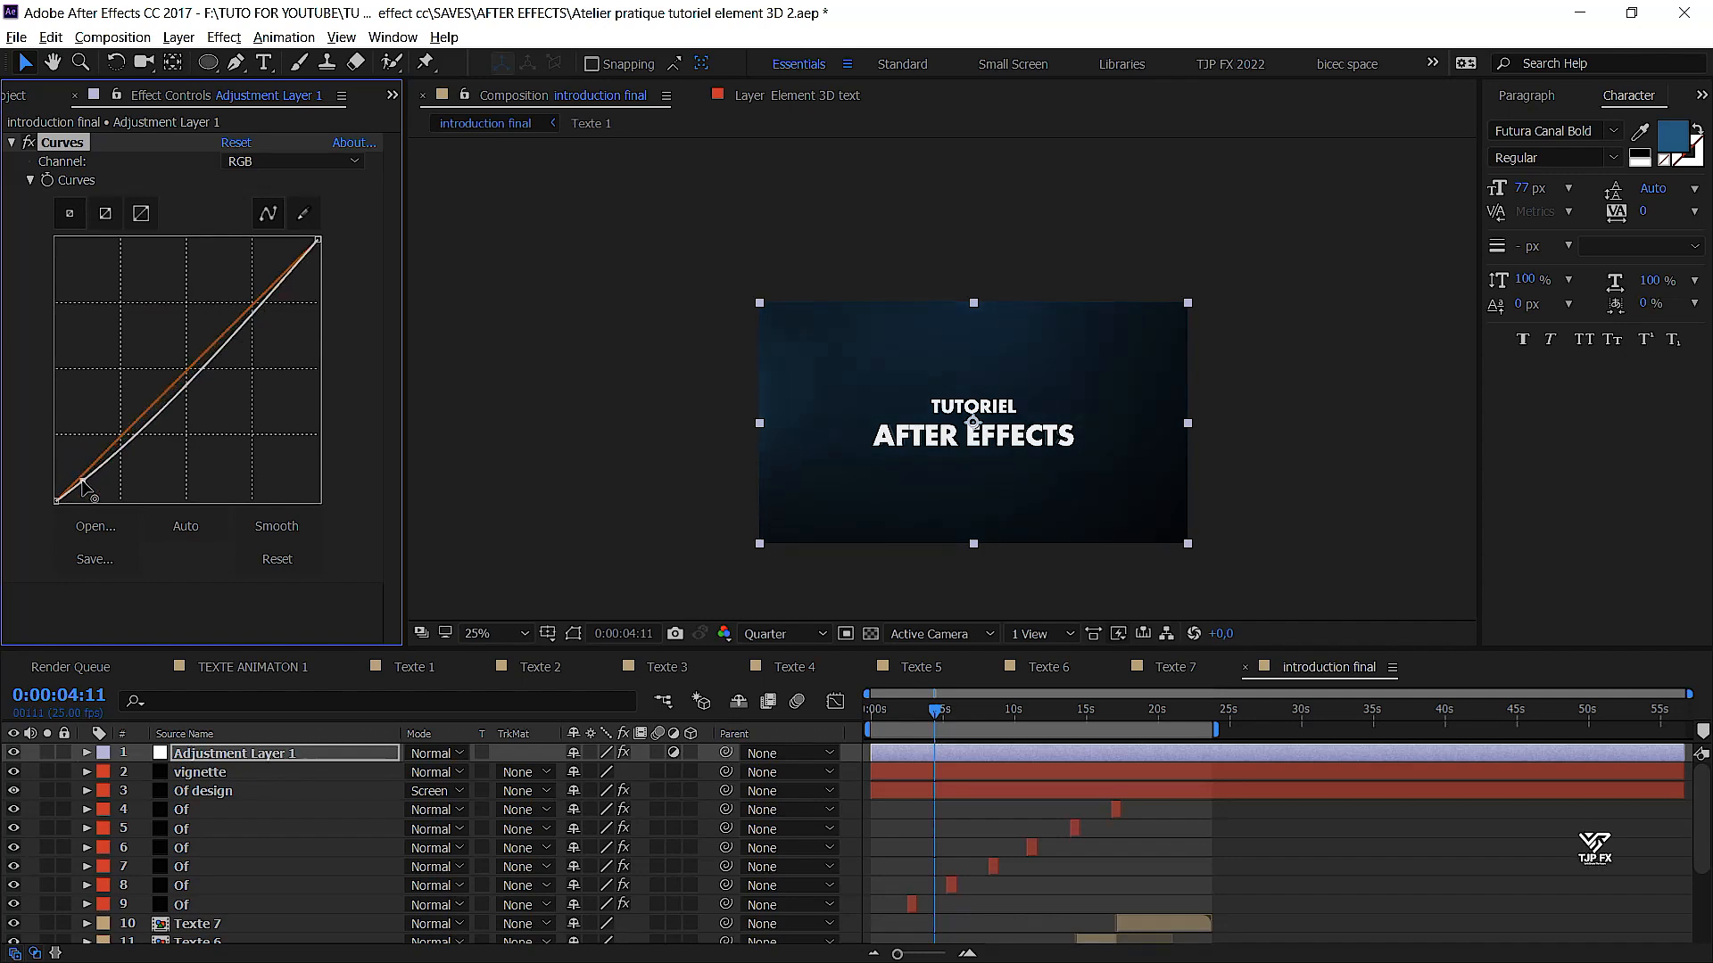
pyautogui.moveTo(205, 365); pyautogui.dragTo(222, 330)
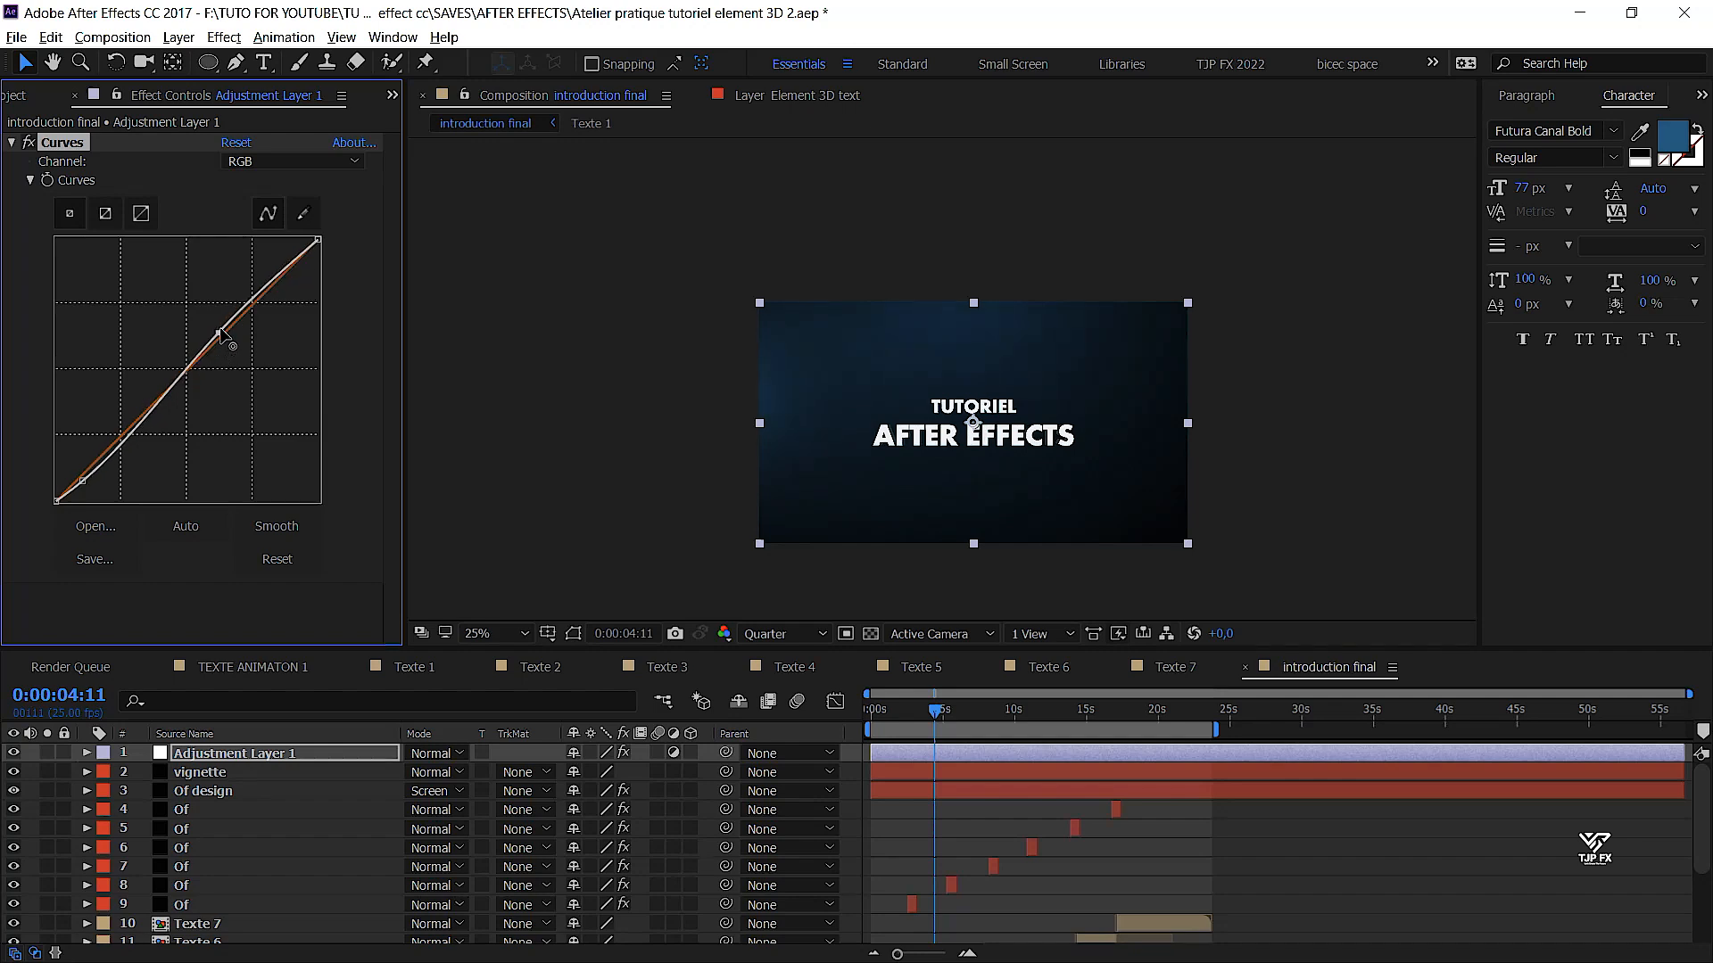
# Lower the shadows slightly on the Red channel of the adjustment layer's Curves effect and collapse the effect
pyautogui.click(273, 158)
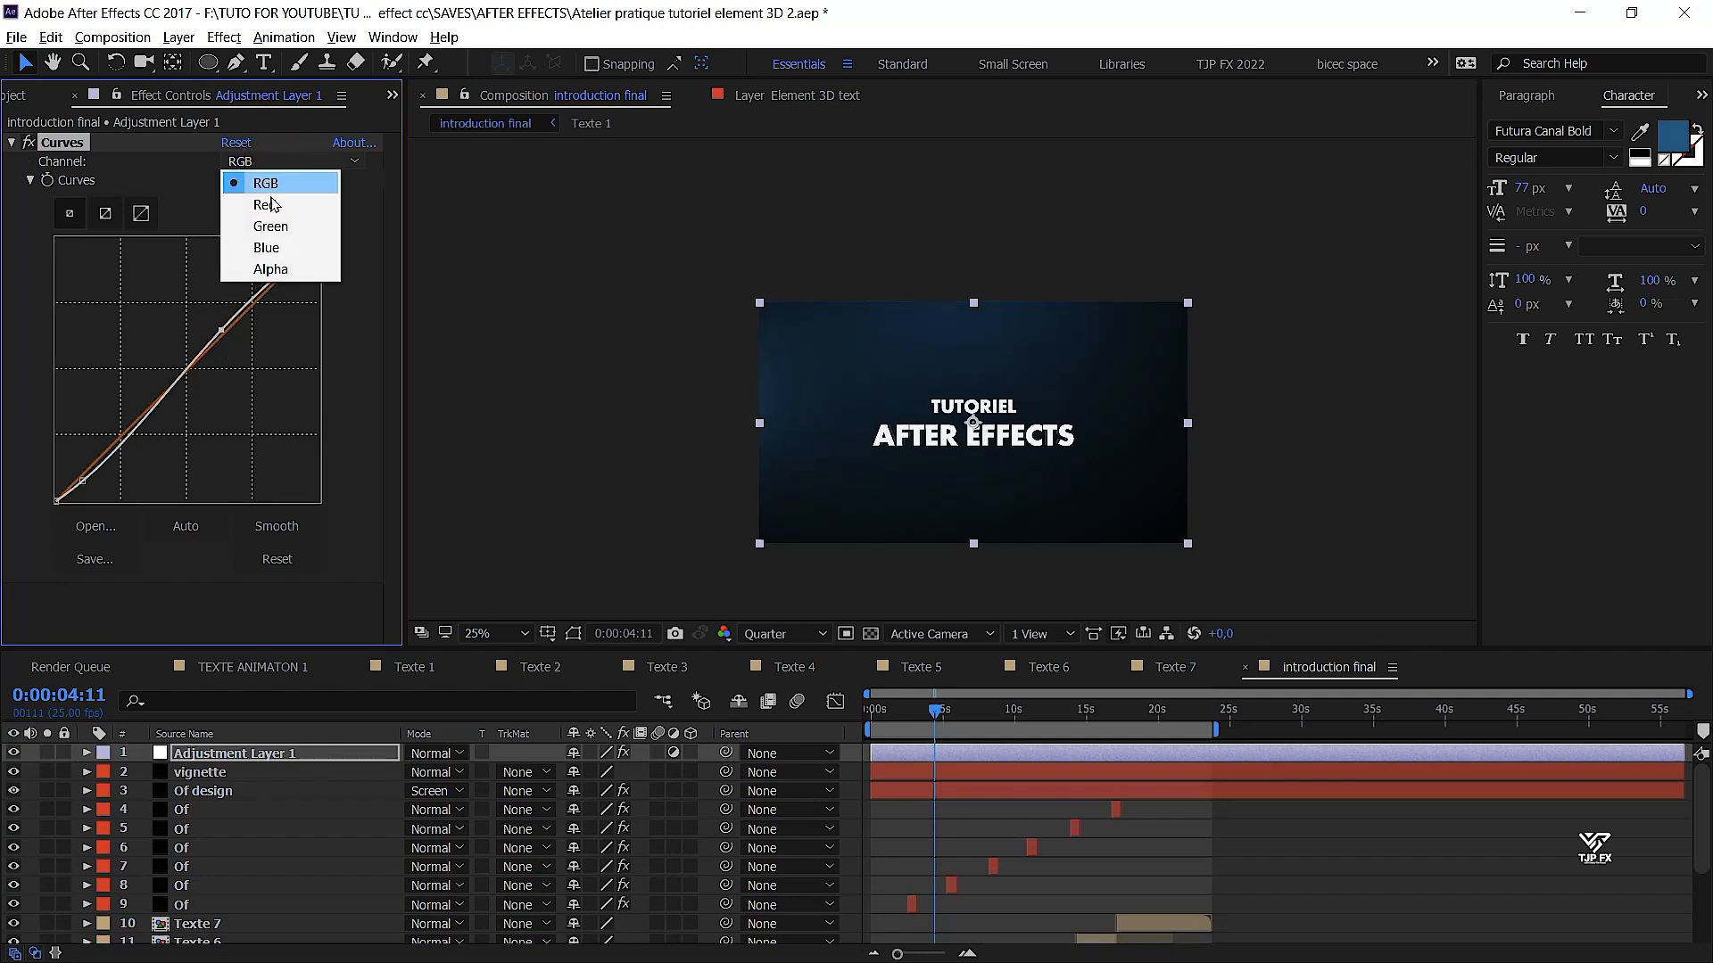
pyautogui.click(259, 202)
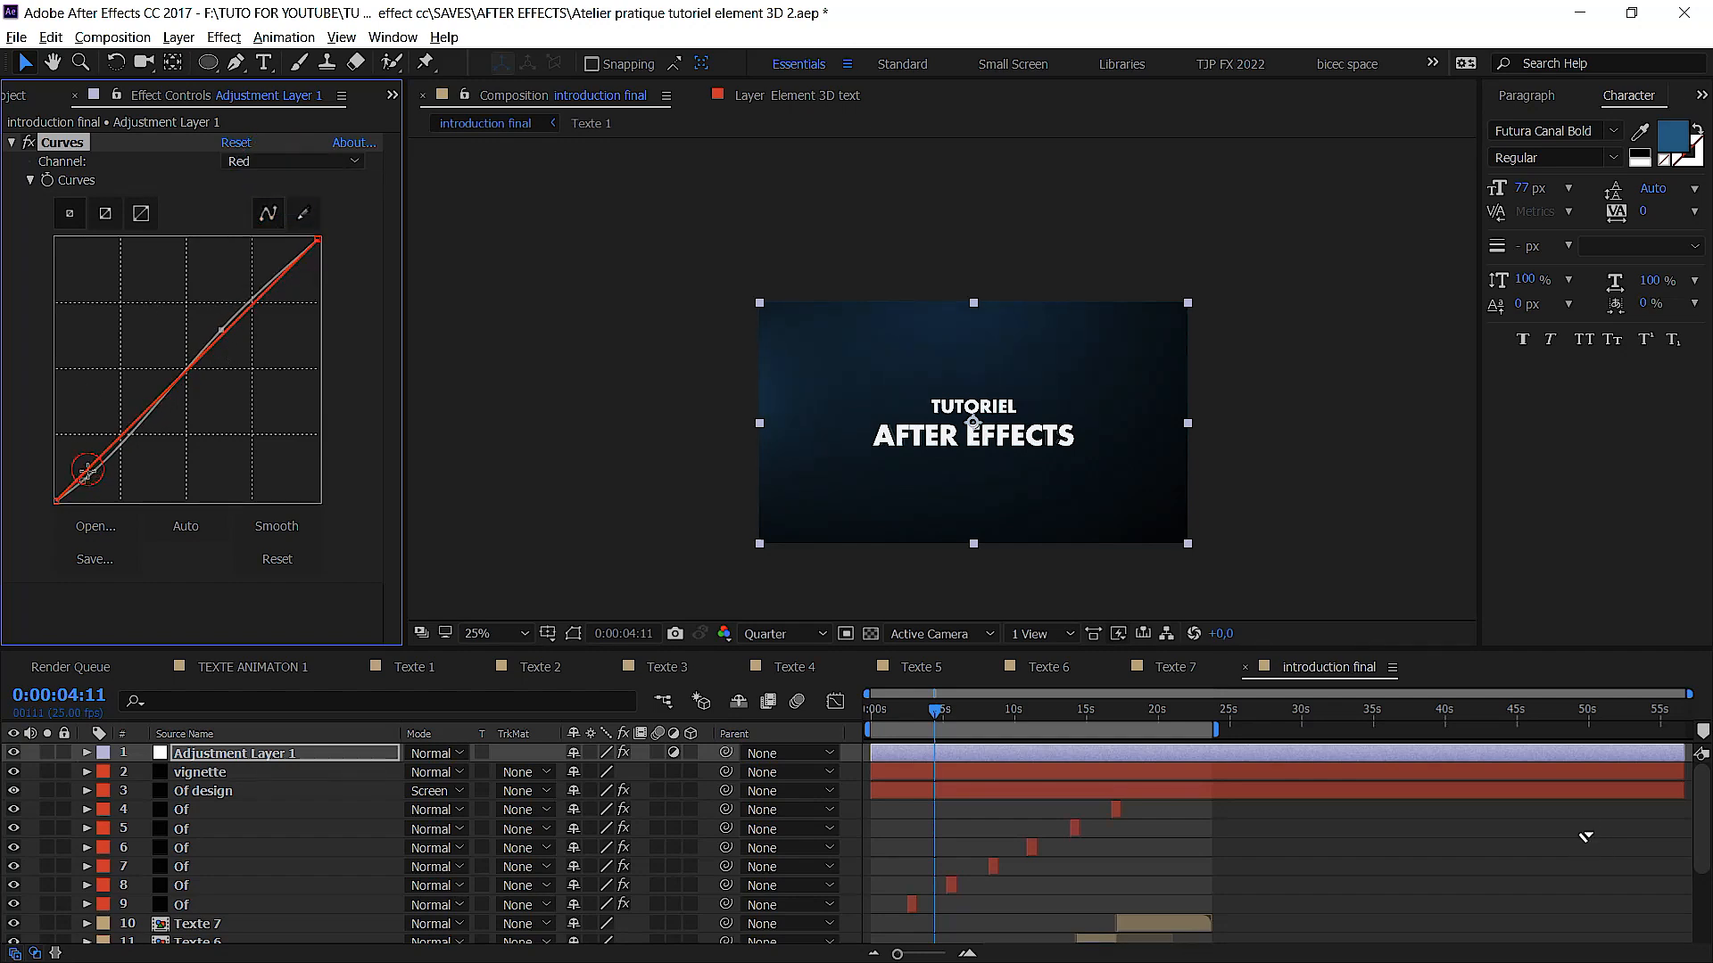
pyautogui.moveTo(86, 470); pyautogui.dragTo(86, 475)
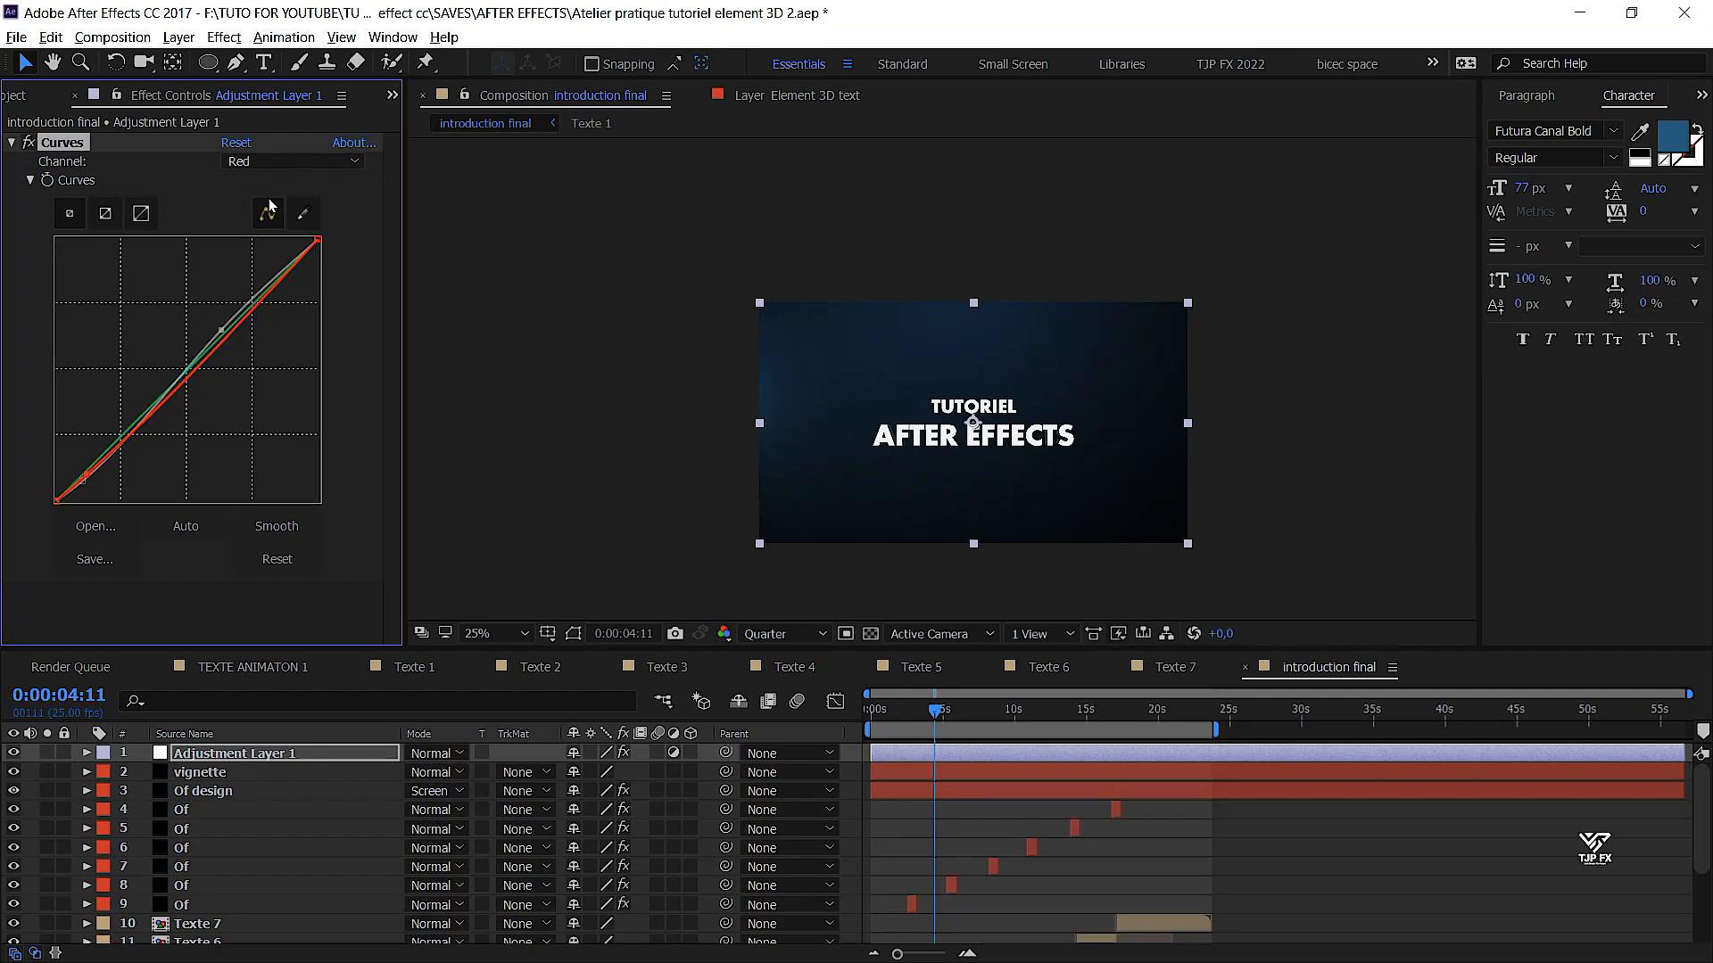
pyautogui.click(11, 142)
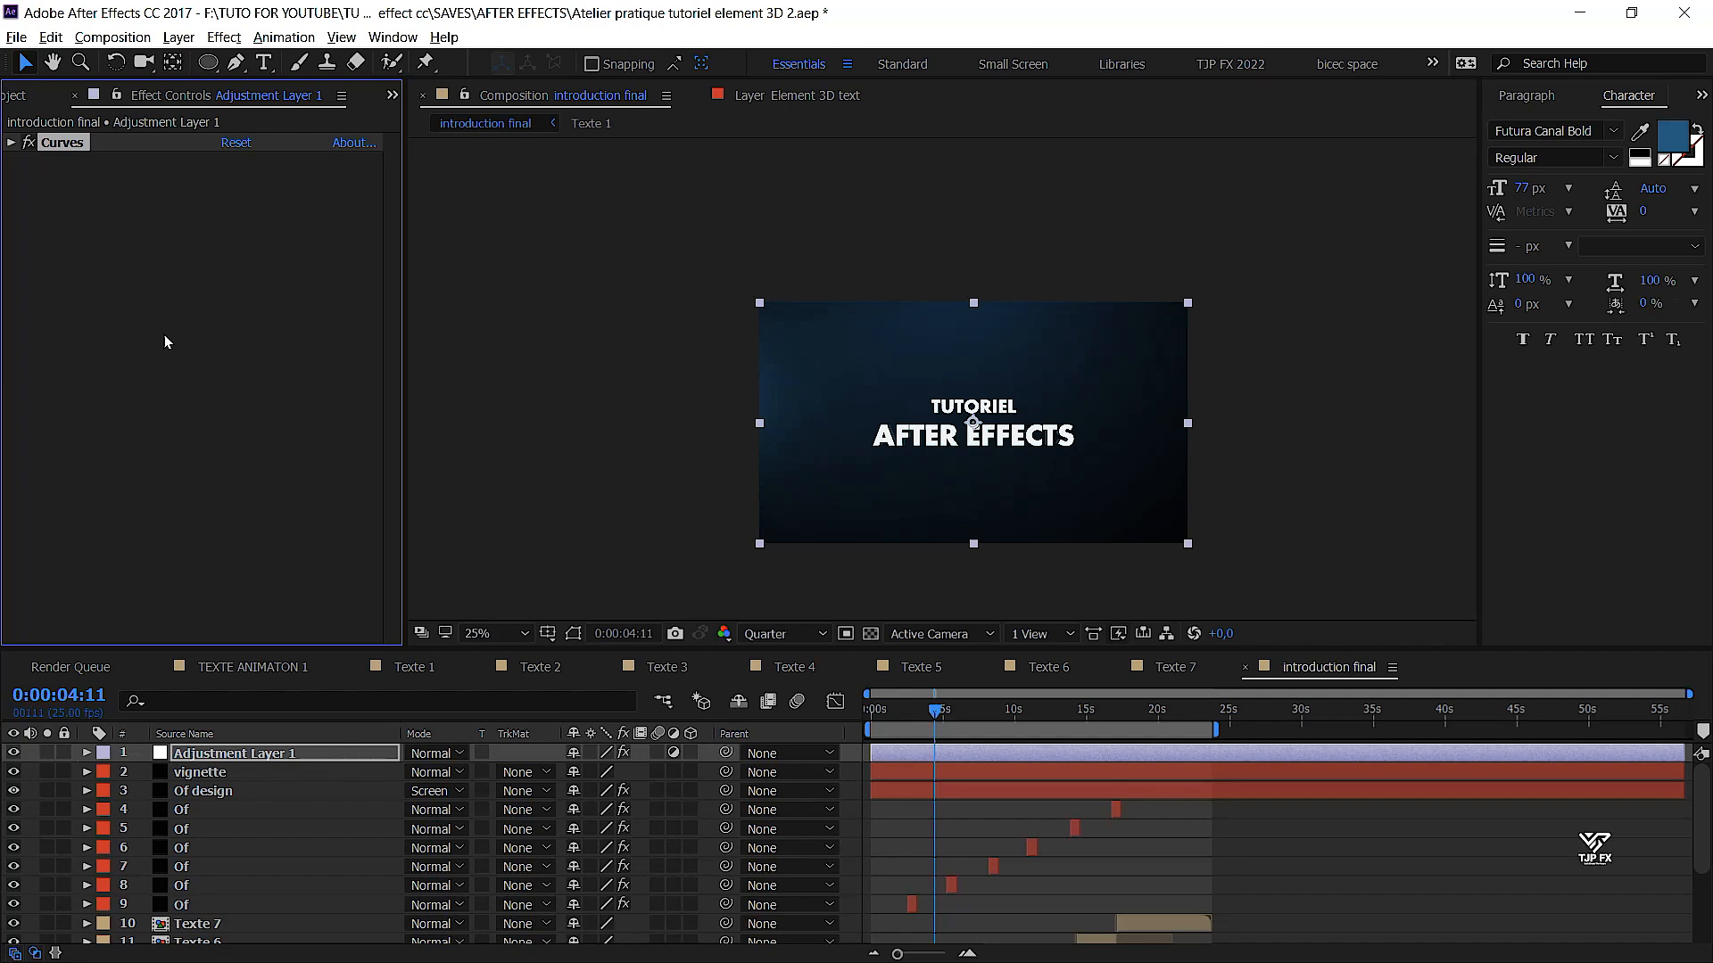
# Apply Add Grain to the adjustment layer and set its viewing mode to Final Output
pyautogui.hotkey('ctrl', 'space')
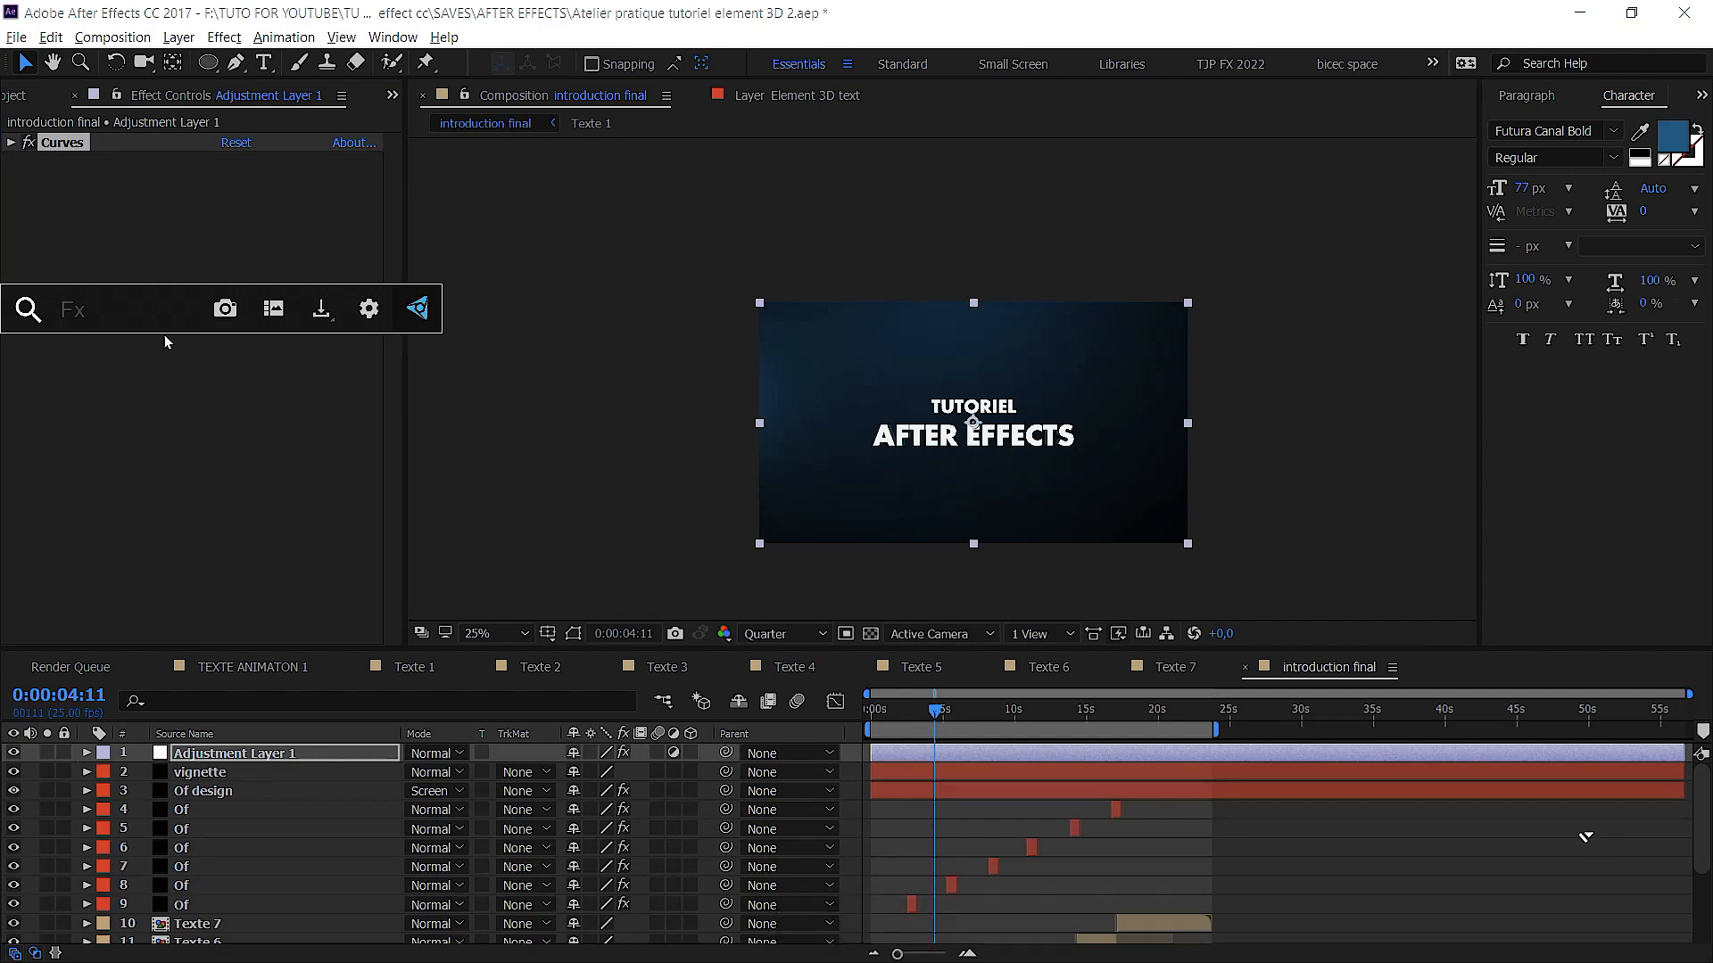
pyautogui.write('add')
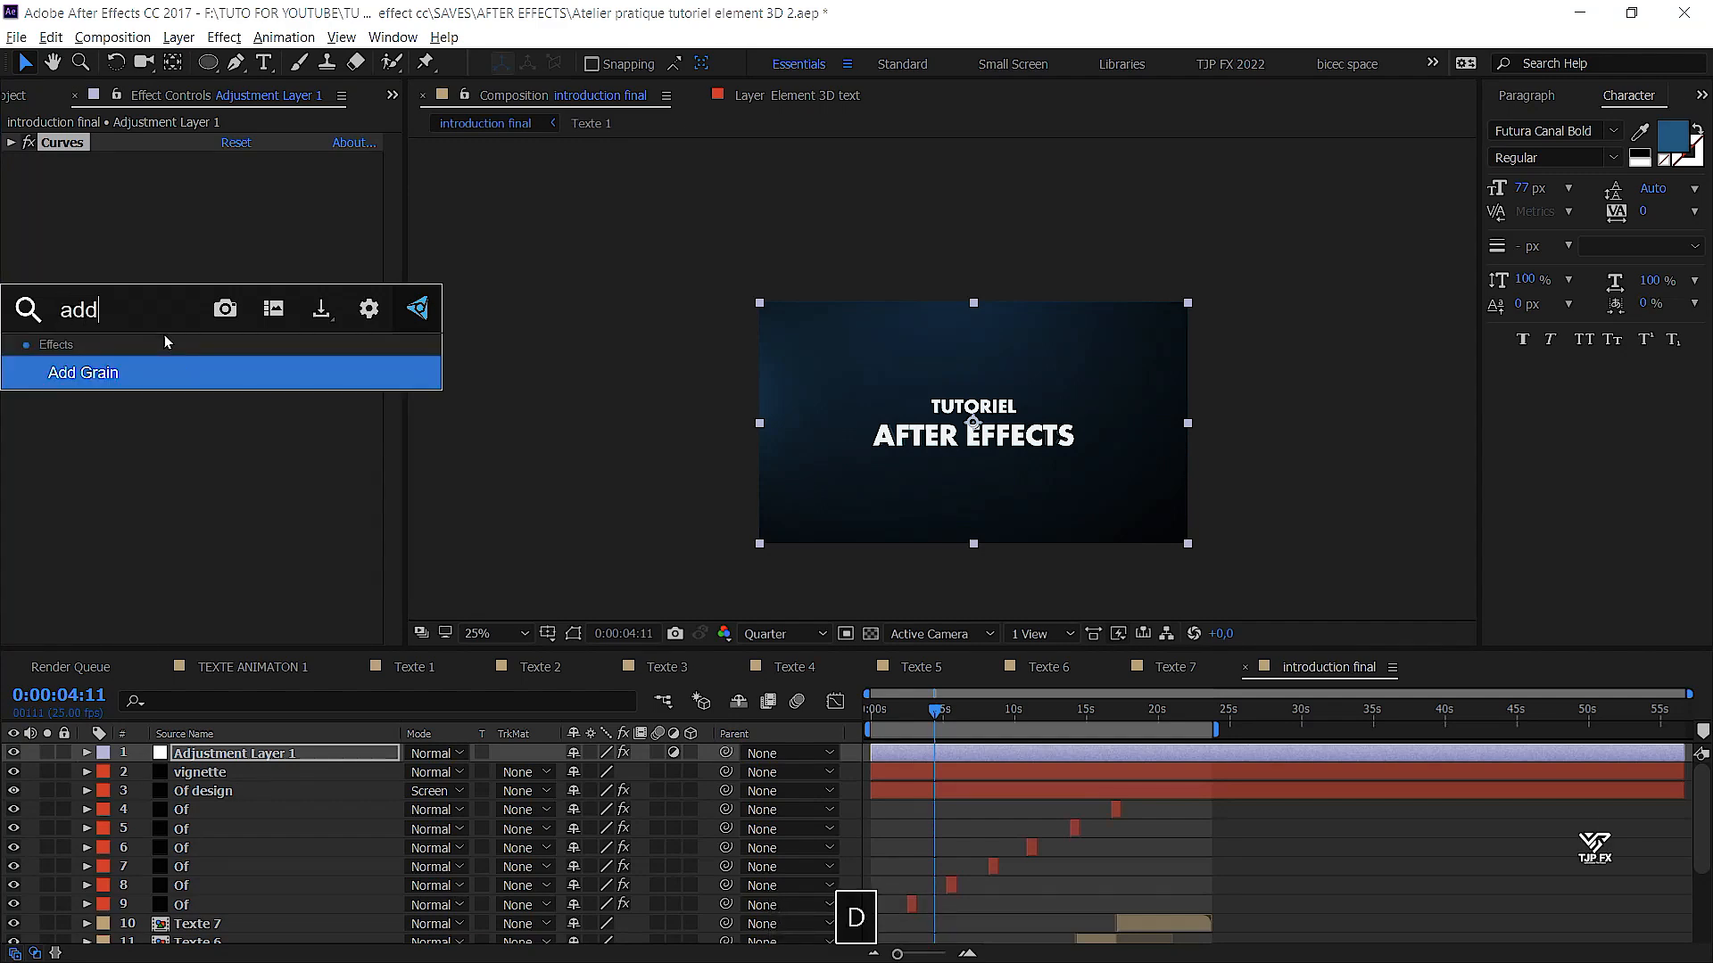
pyautogui.click(148, 383)
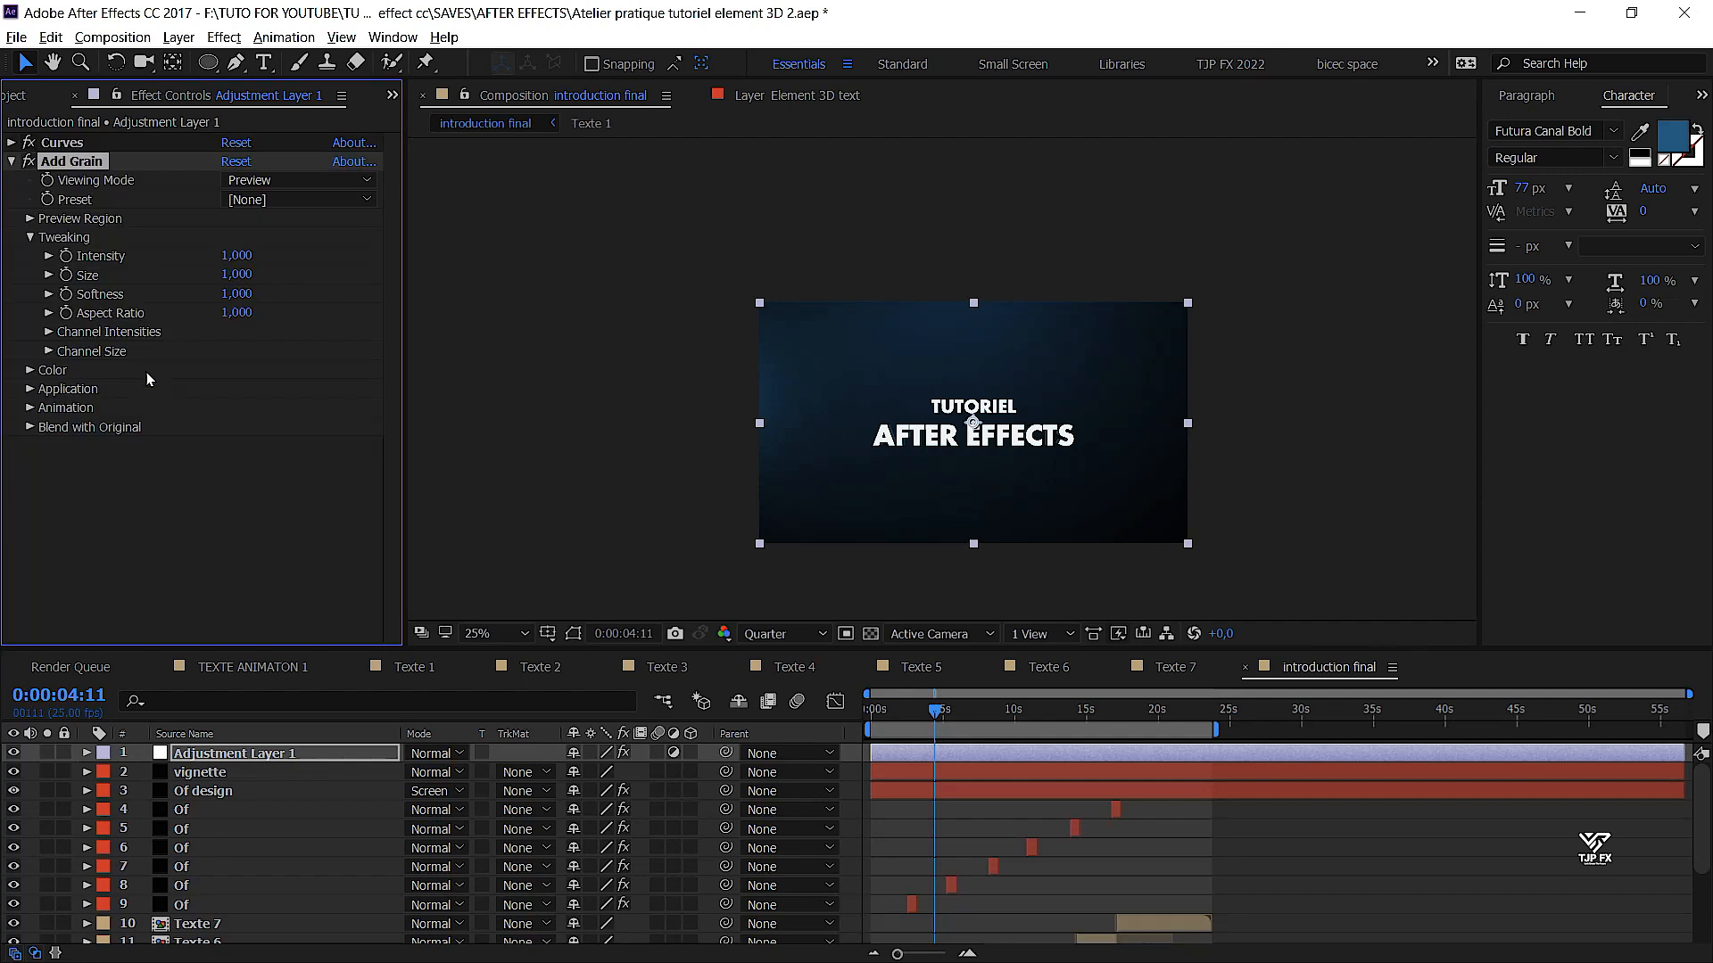
pyautogui.scroll(4, 963, 428)
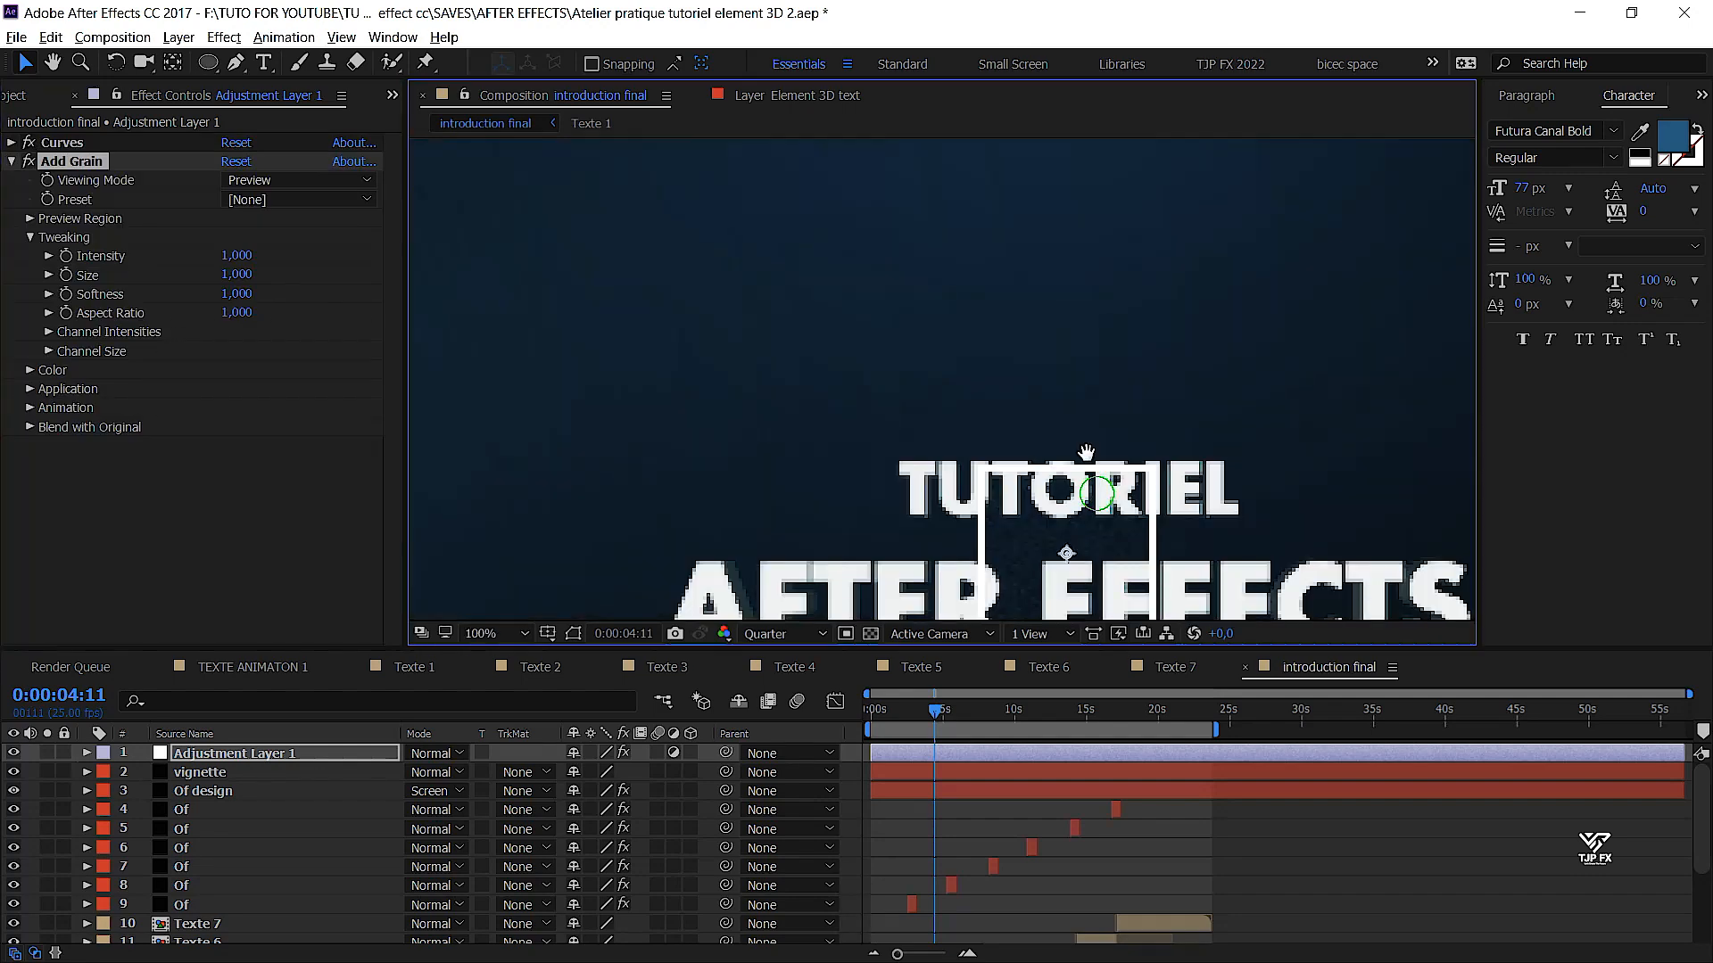
pyautogui.press('h')
pyautogui.press('v')
pyautogui.press('.')
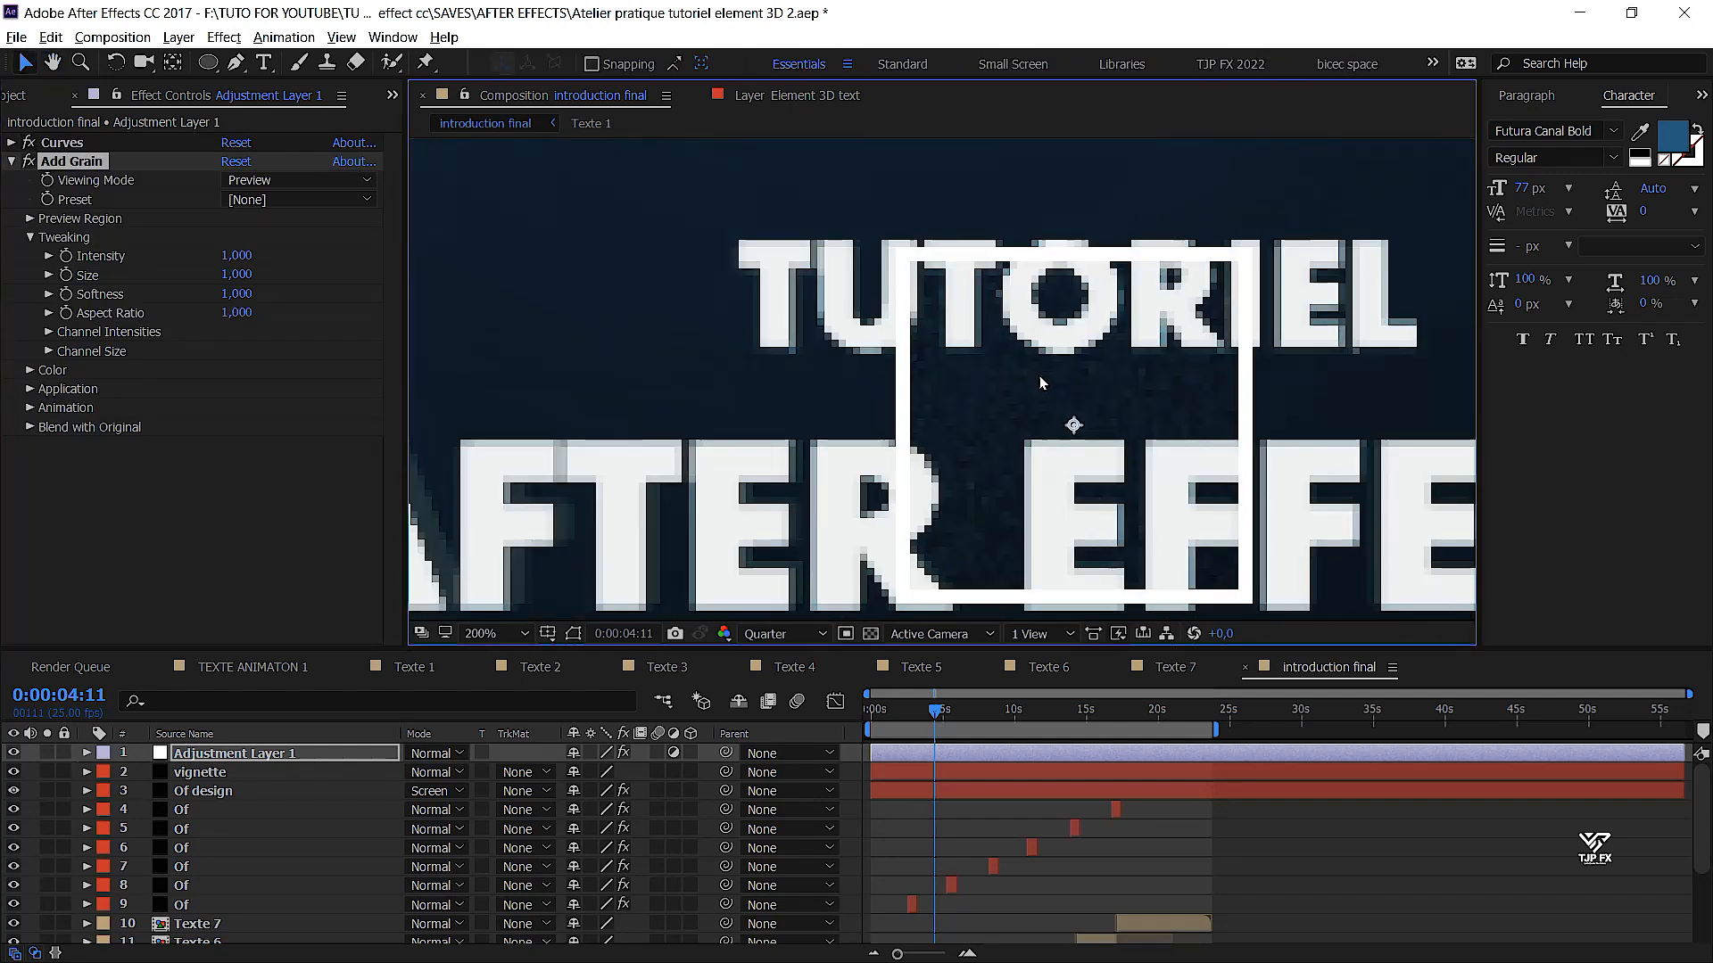
pyautogui.click(301, 183)
pyautogui.click(303, 248)
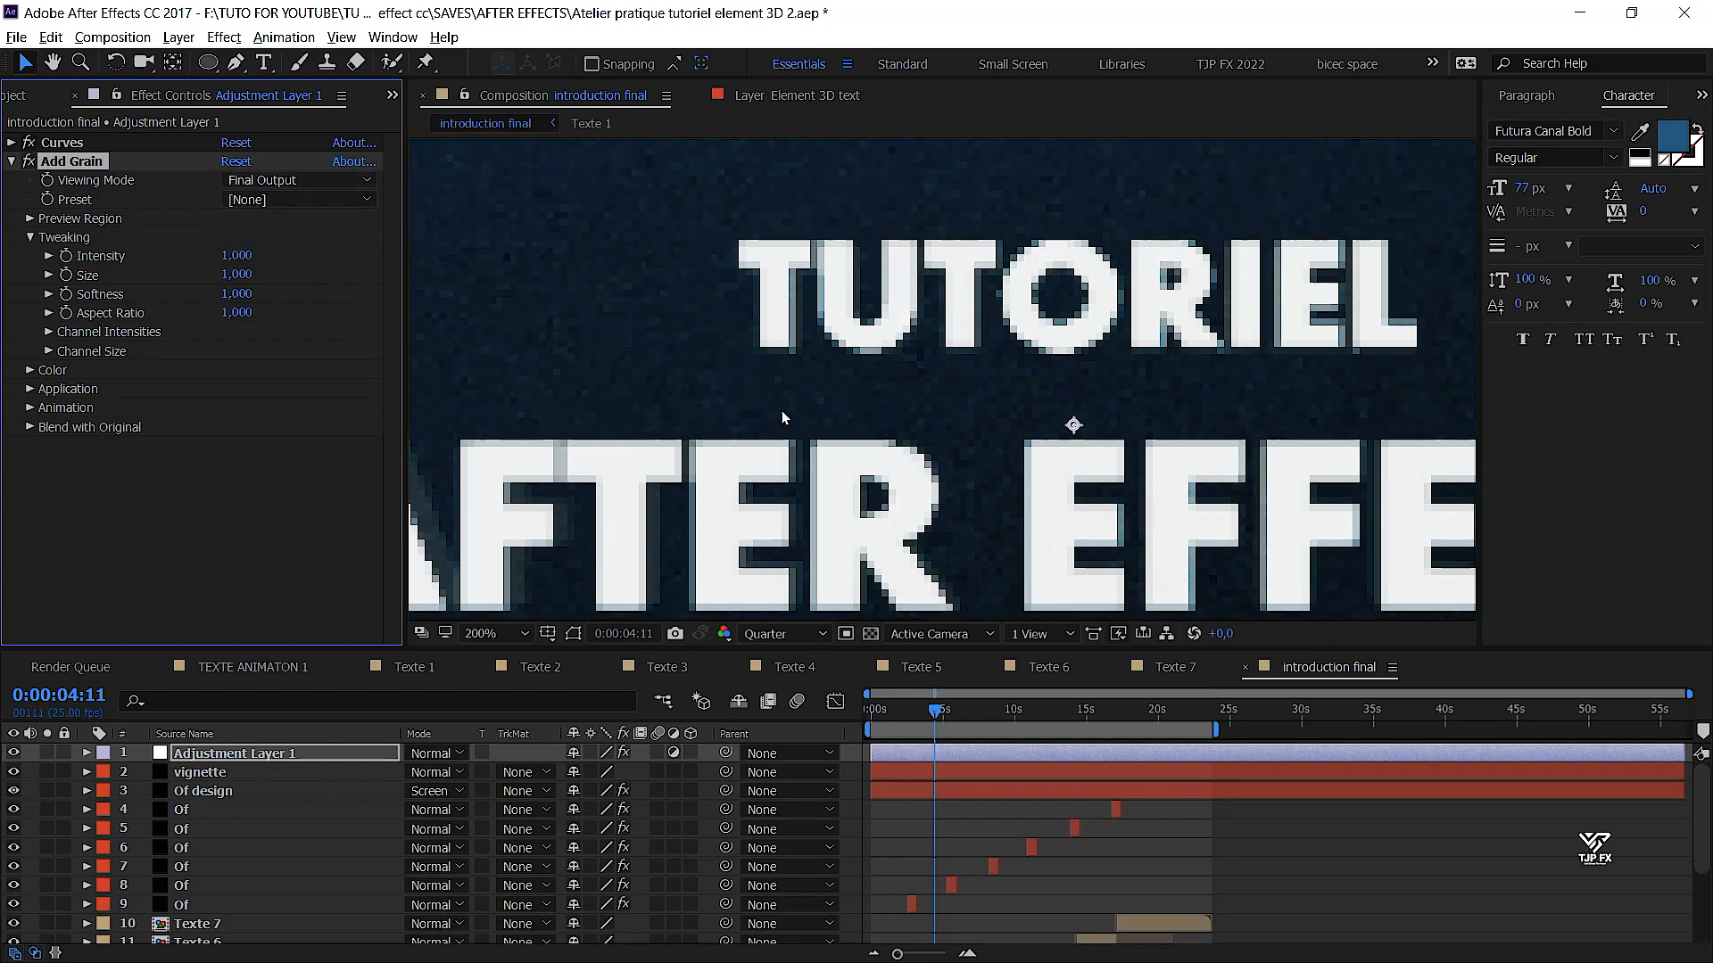
# Set the grain's Intensity, Size, Softness and Aspect Ratio to 0.3 each
pyautogui.click(237, 256)
pyautogui.write('0.3')
pyautogui.press('Tab')
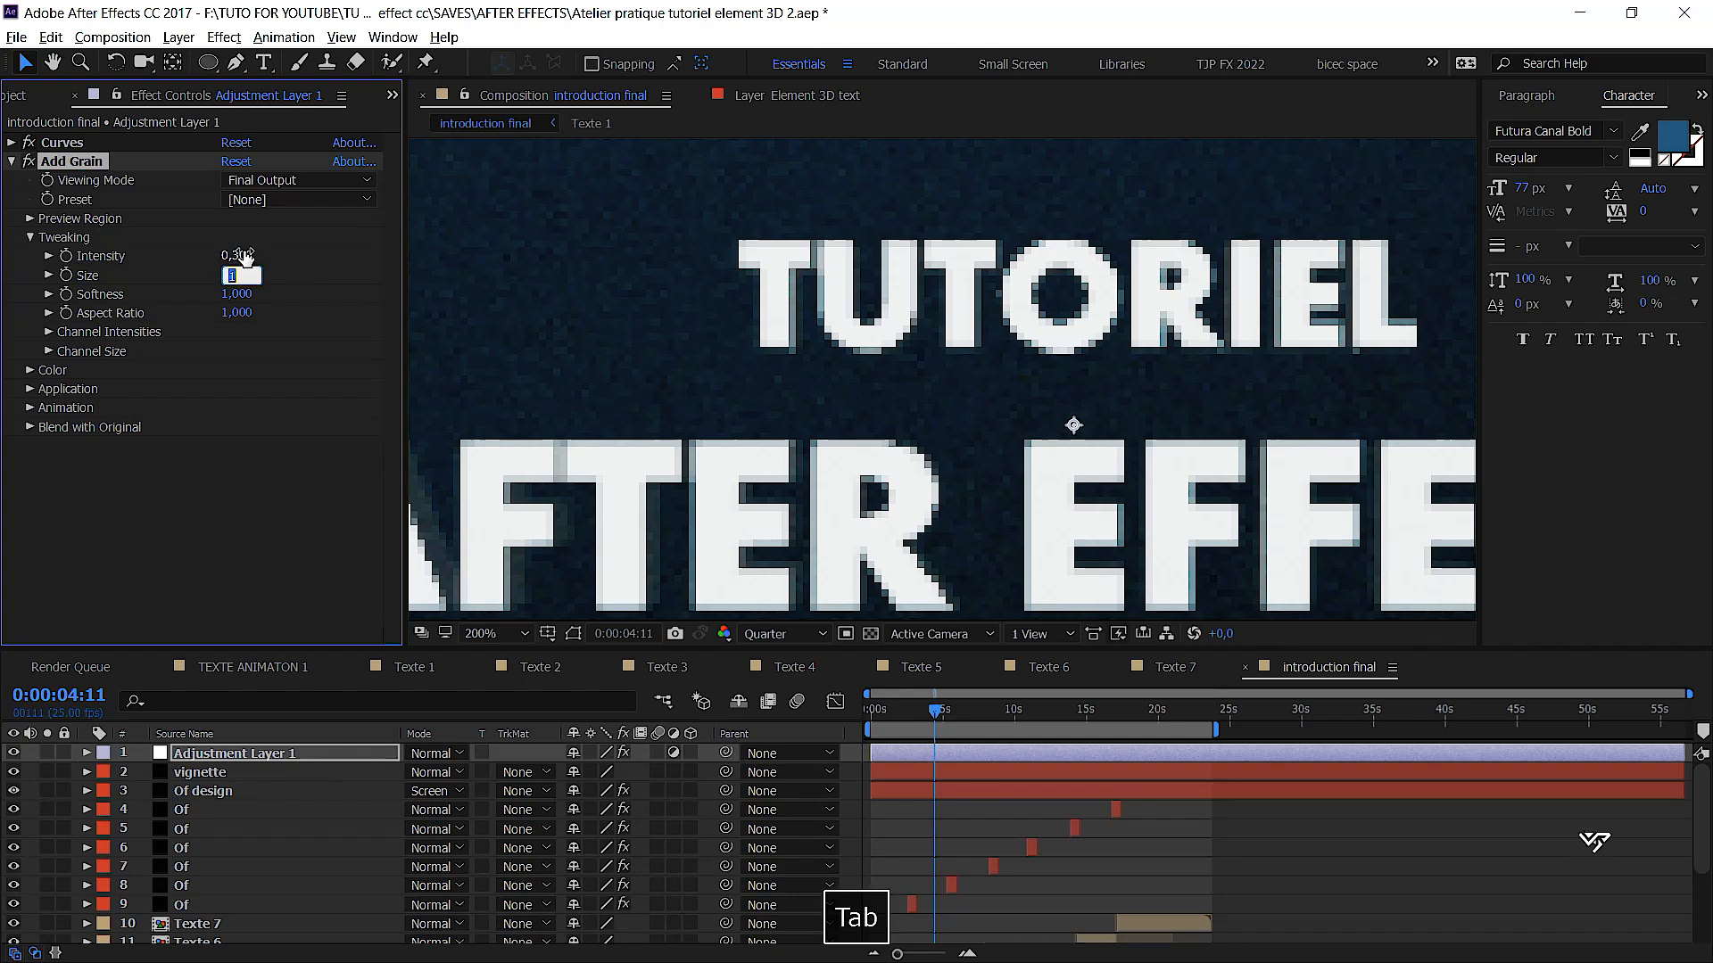
pyautogui.write('0.3')
pyautogui.press('Tab')
pyautogui.write('0.3')
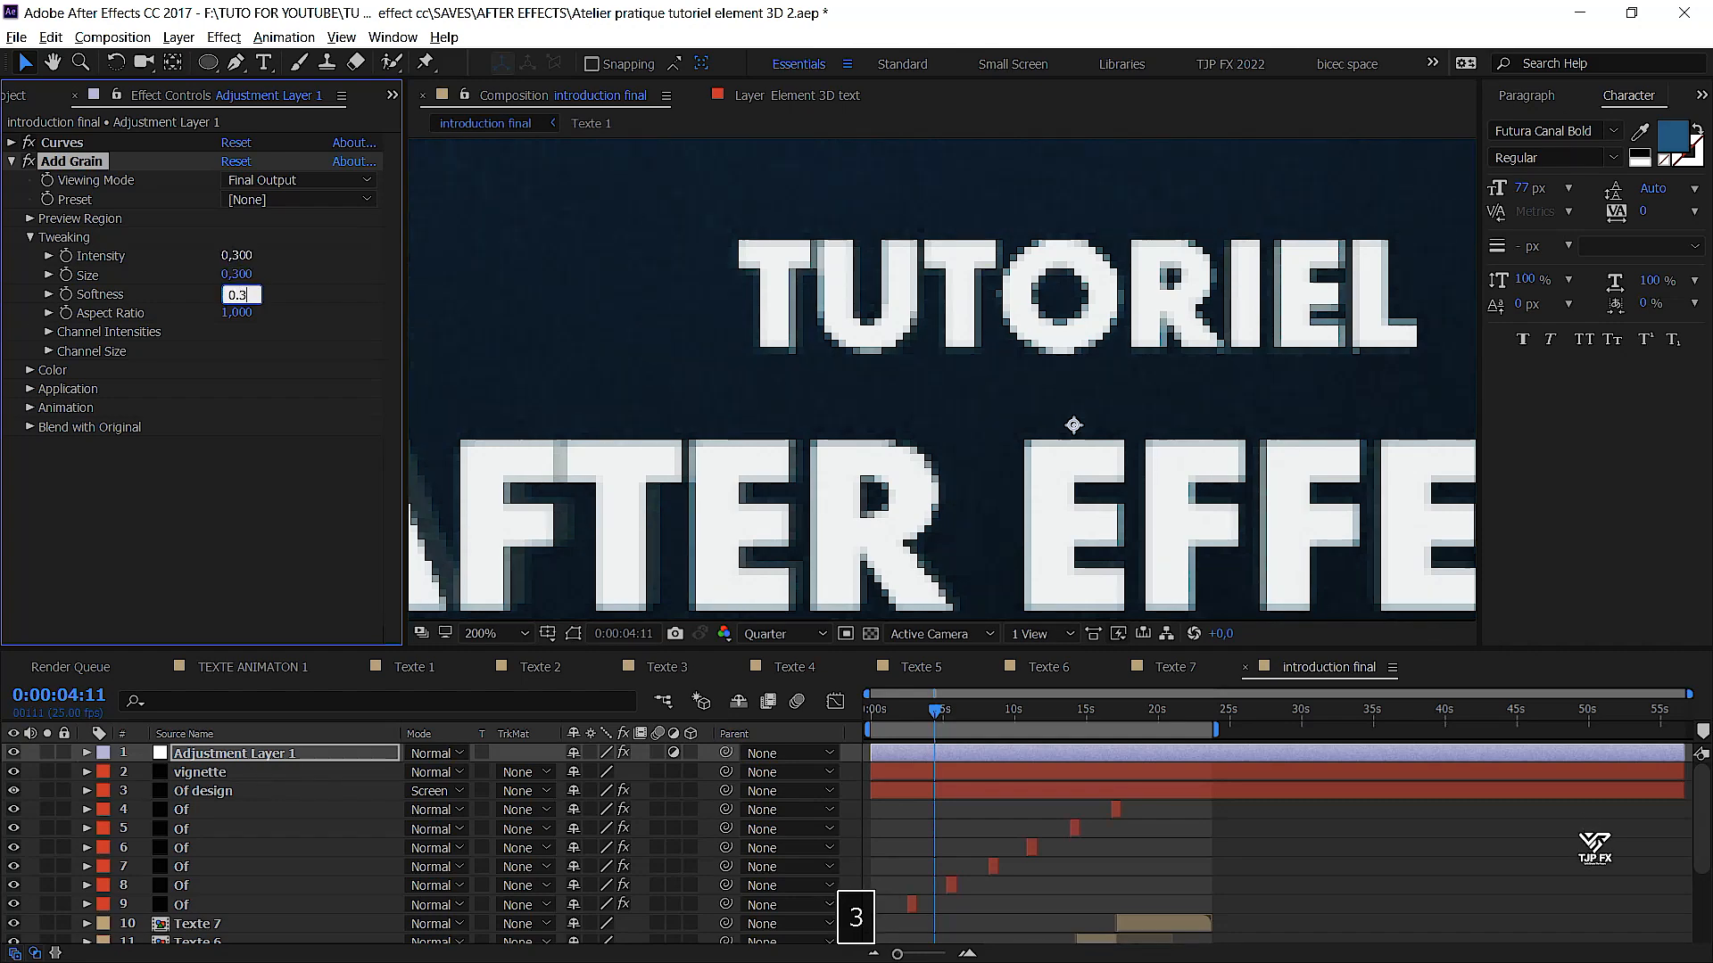
pyautogui.press('Tab')
pyautogui.write('0.3')
pyautogui.press('Return')
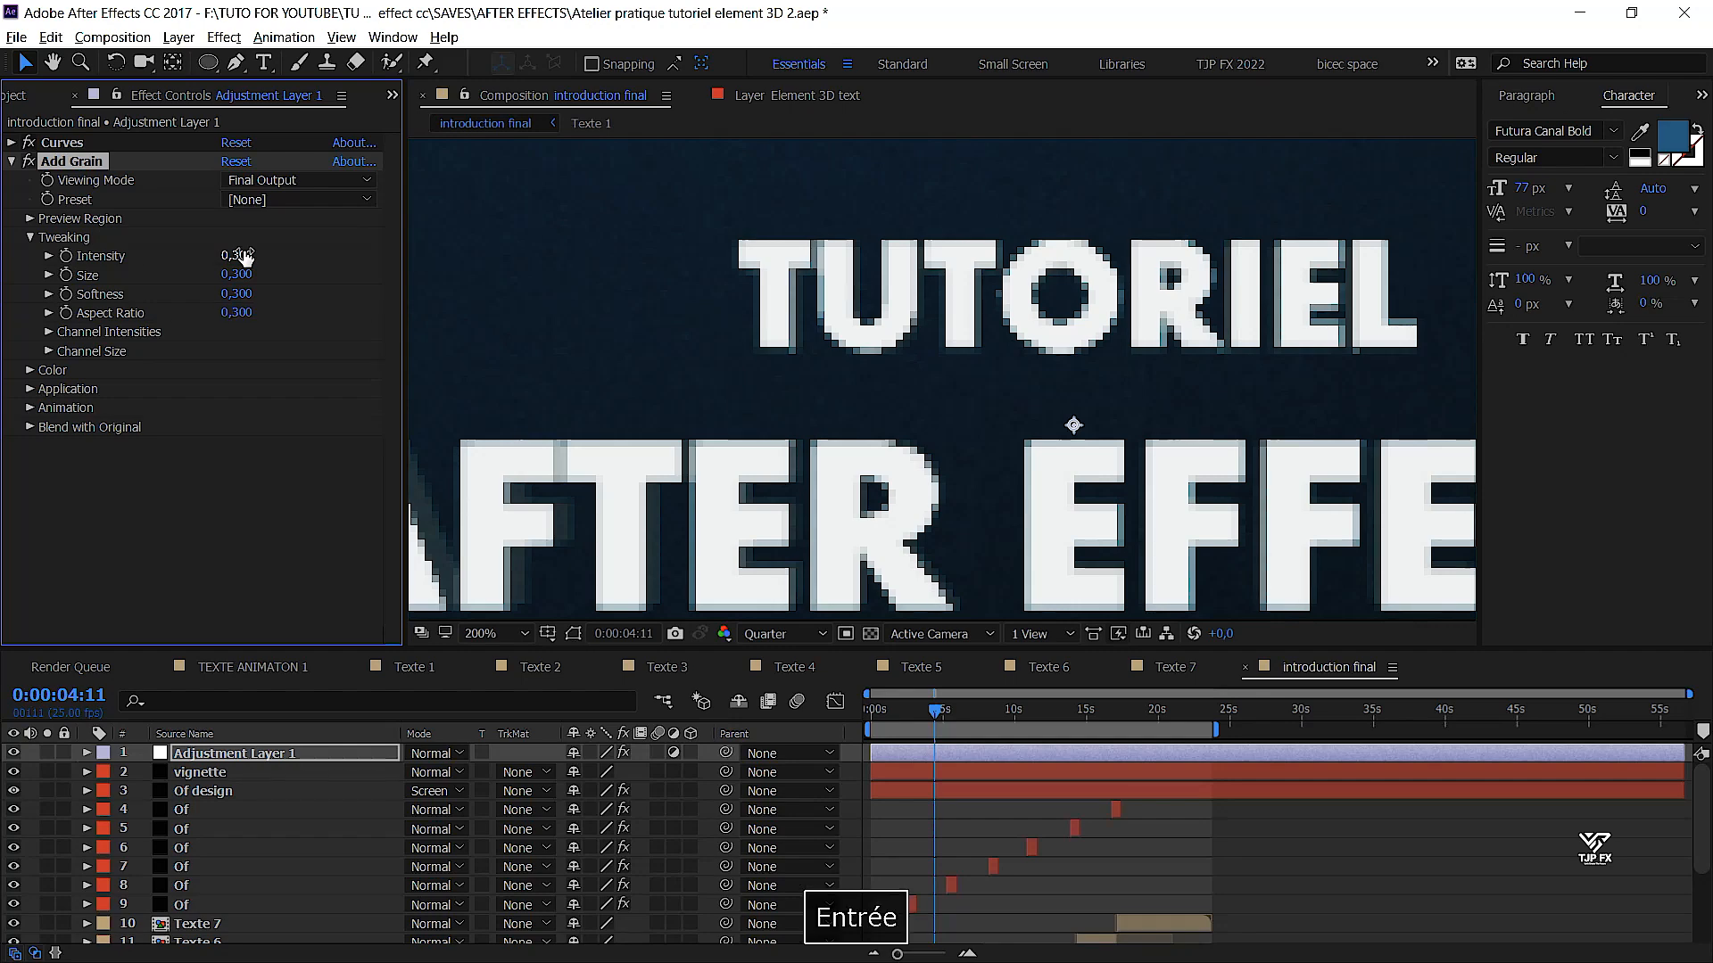
# Check the grain up to 0:00:13:02, apply Unsharp Mask to the adjustment layer and save the project
pyautogui.scroll(-2, 837, 404)
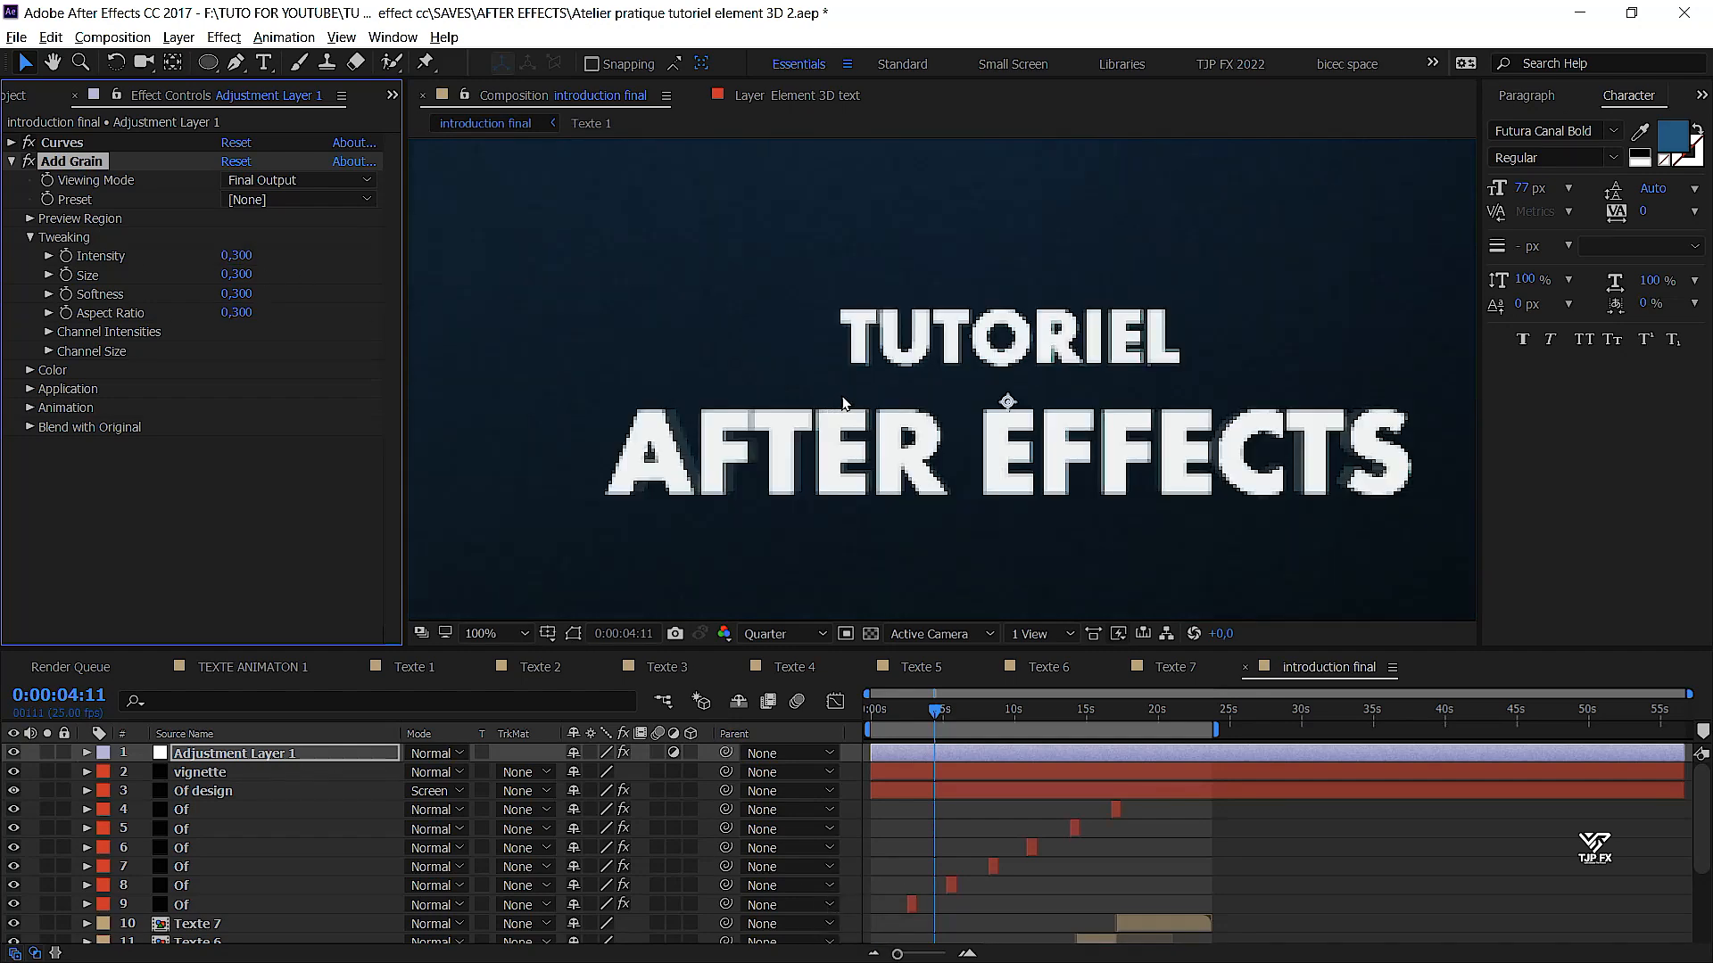
pyautogui.scroll(-2, 843, 403)
pyautogui.click(955, 453)
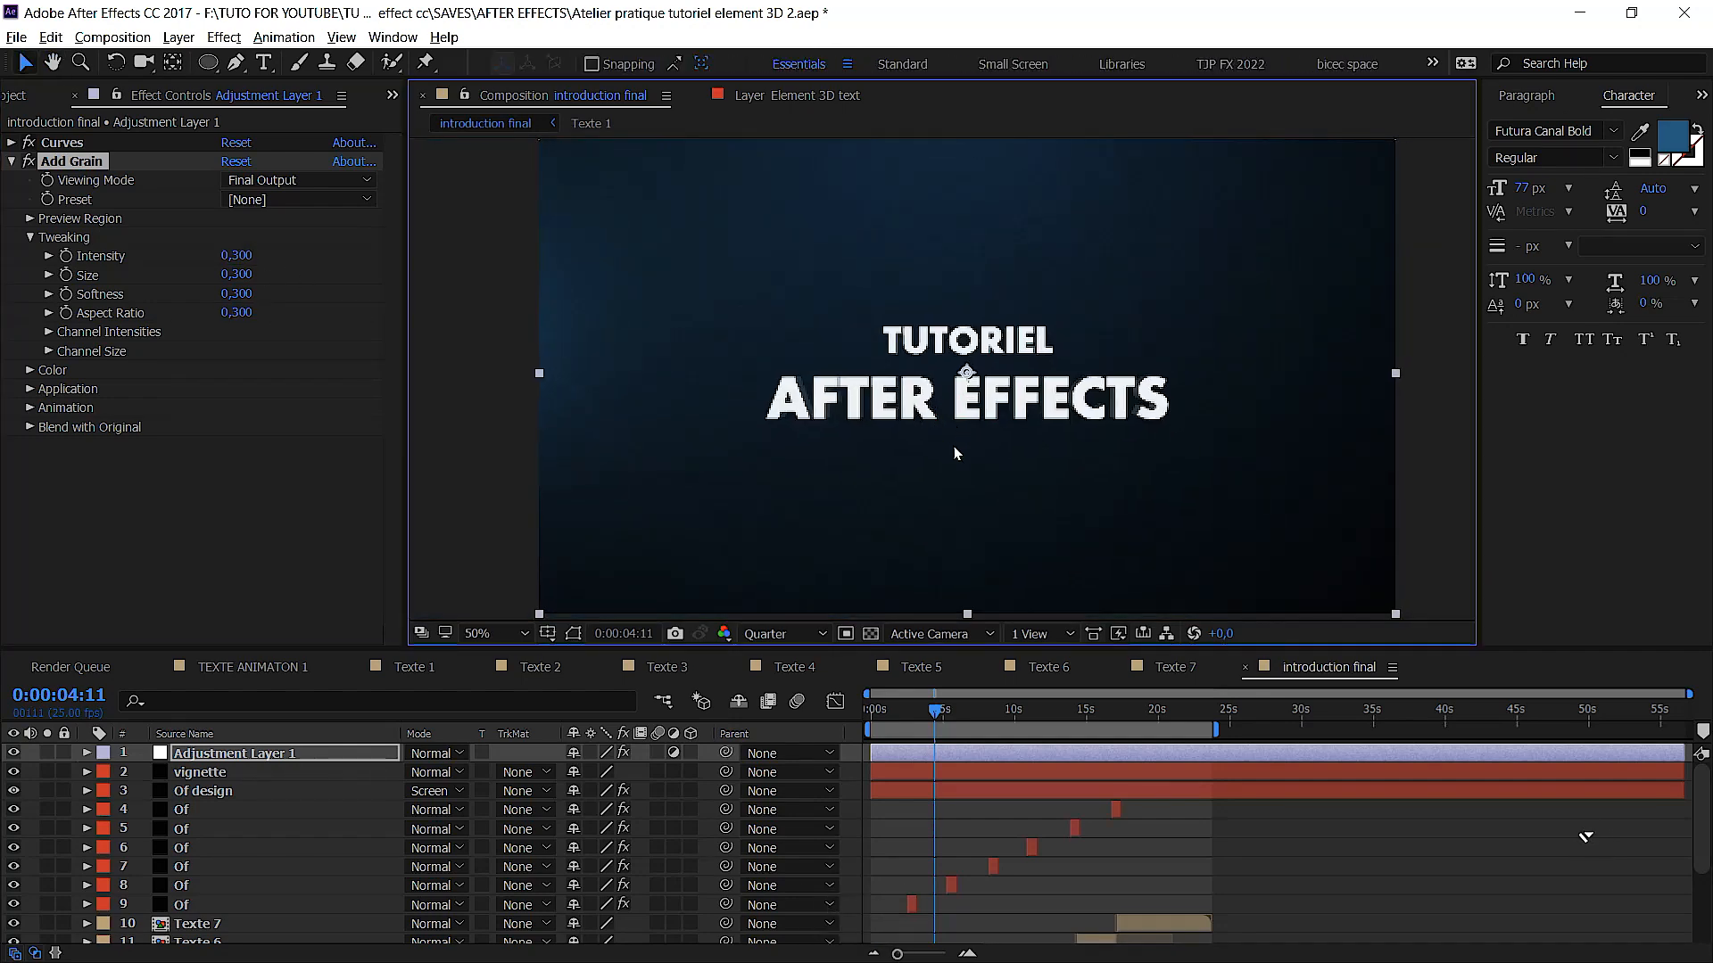
pyautogui.click(976, 714)
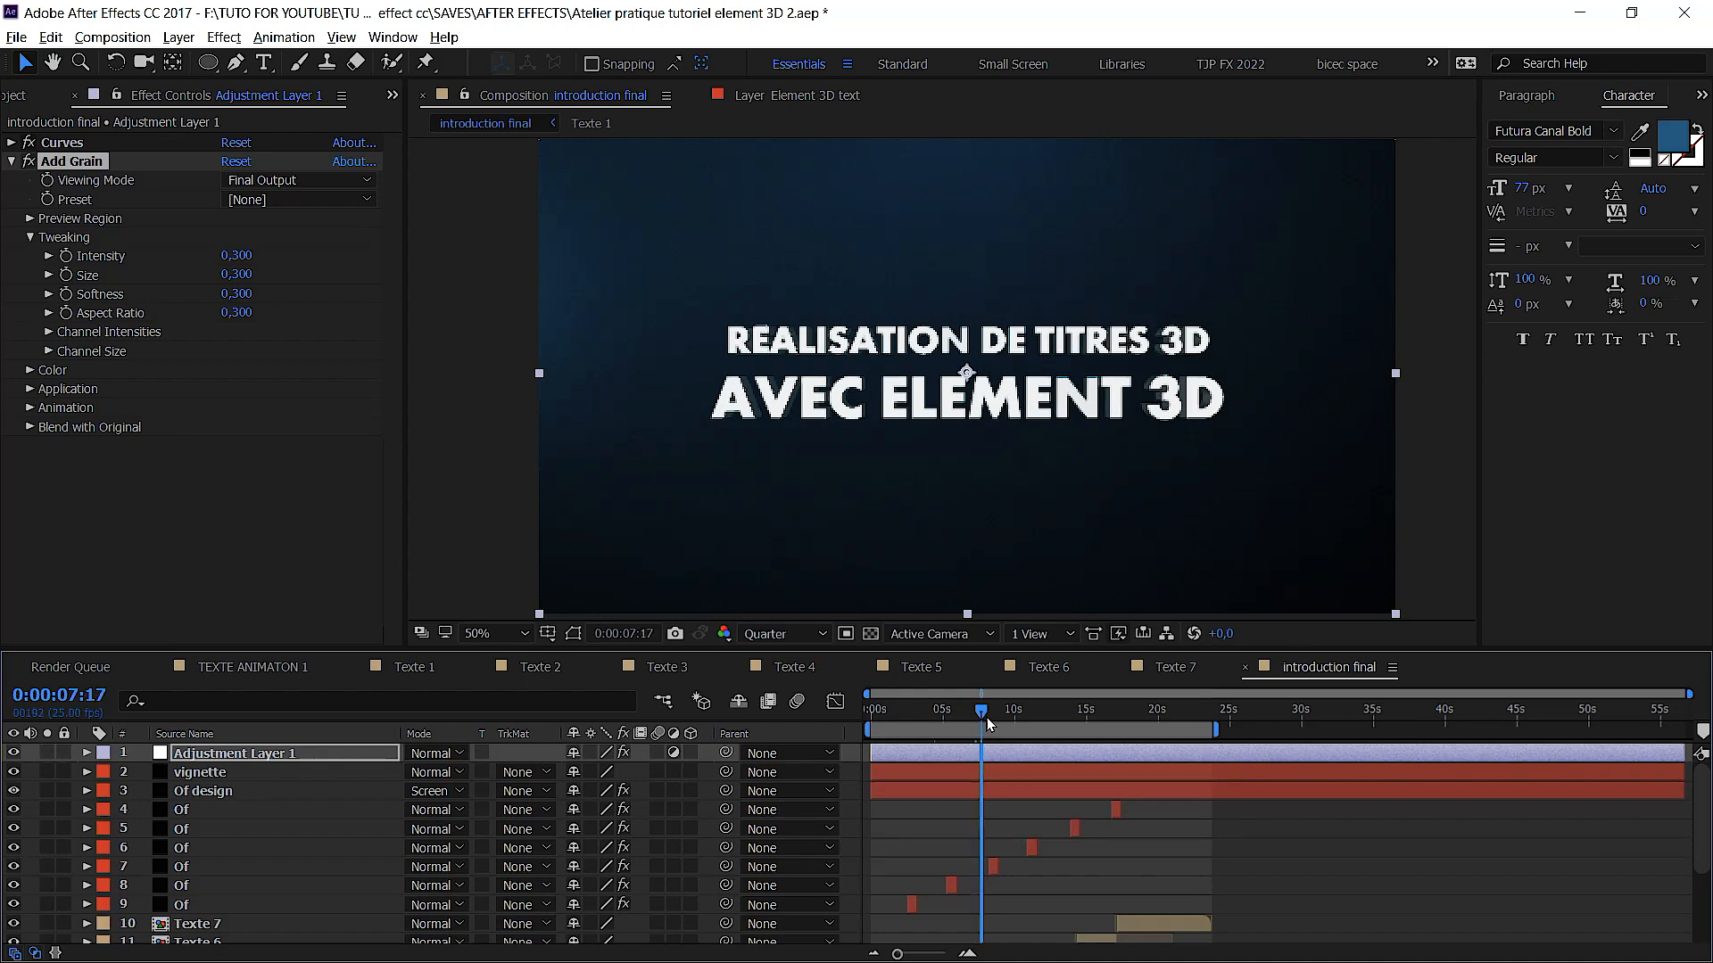
pyautogui.moveTo(987, 722); pyautogui.dragTo(1059, 726)
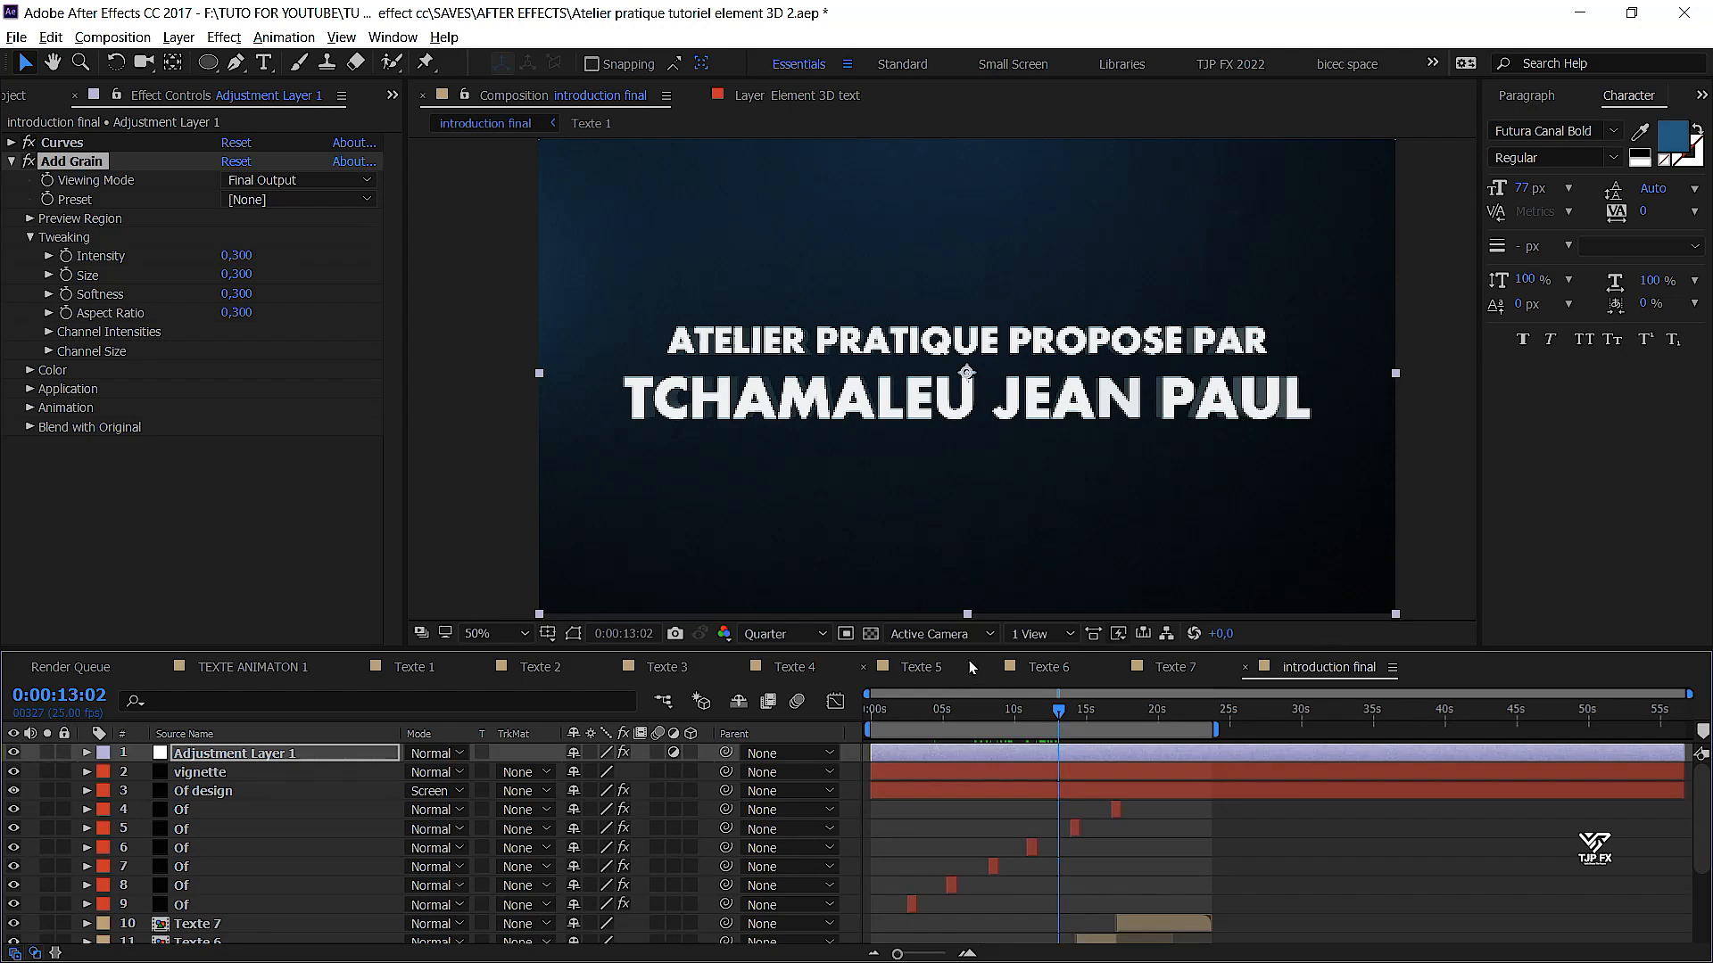
pyautogui.hotkey('ctrl', 'space')
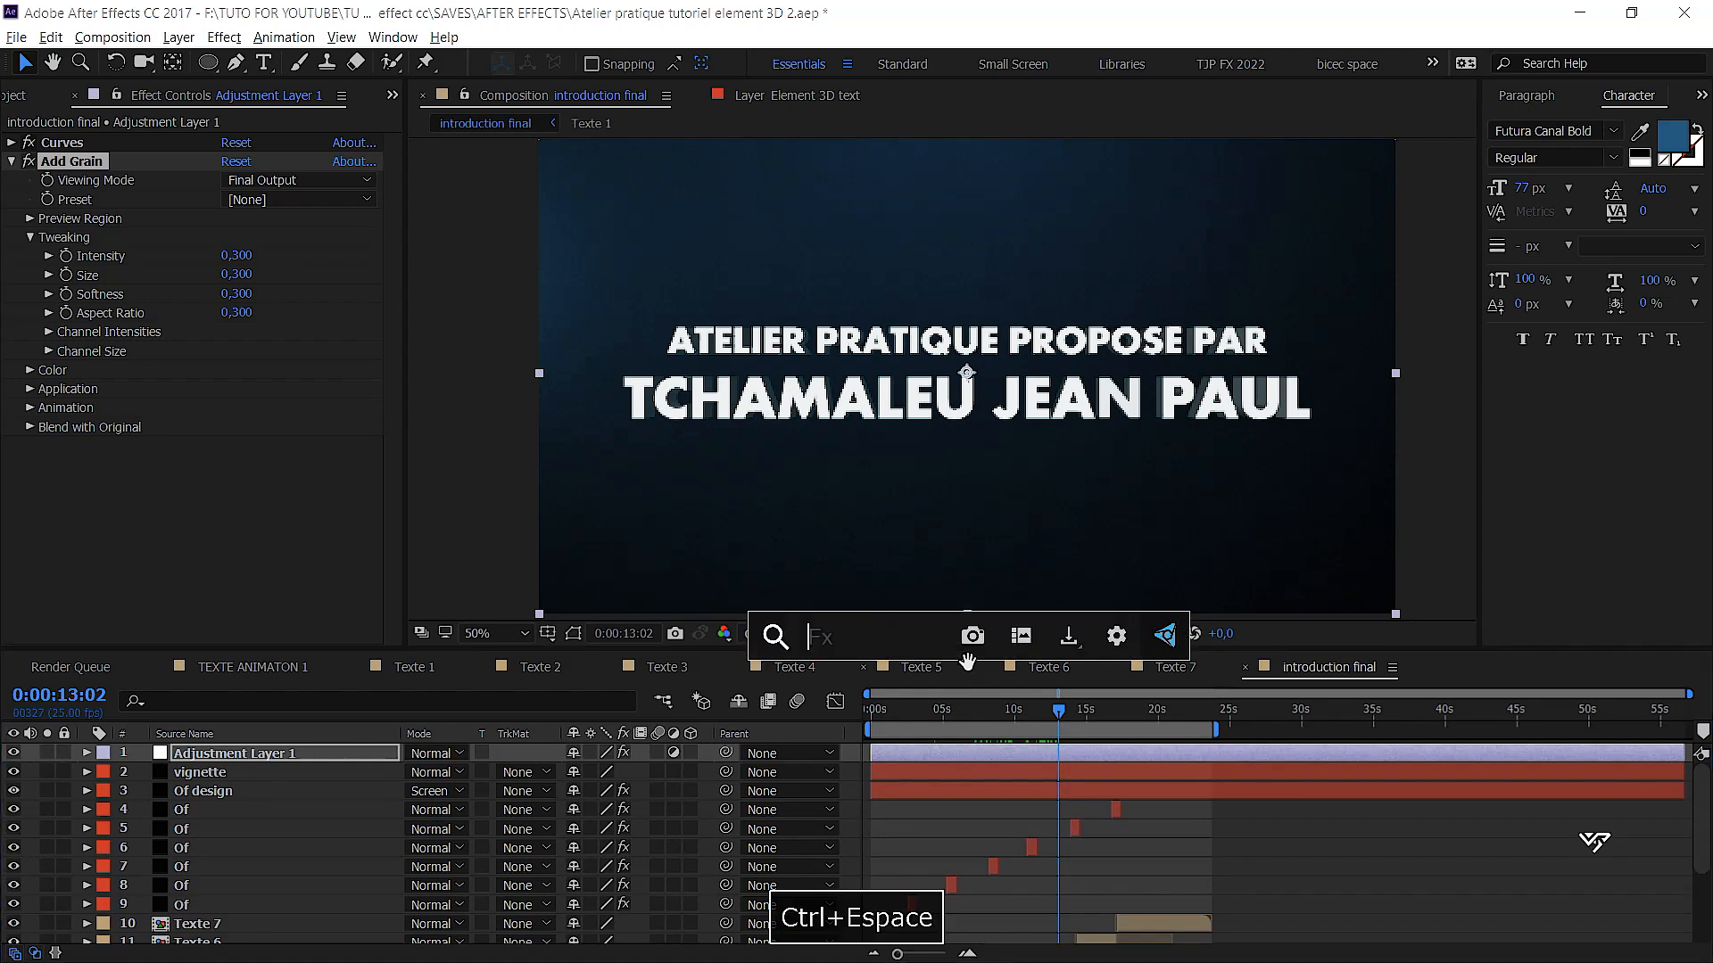
pyautogui.write('un')
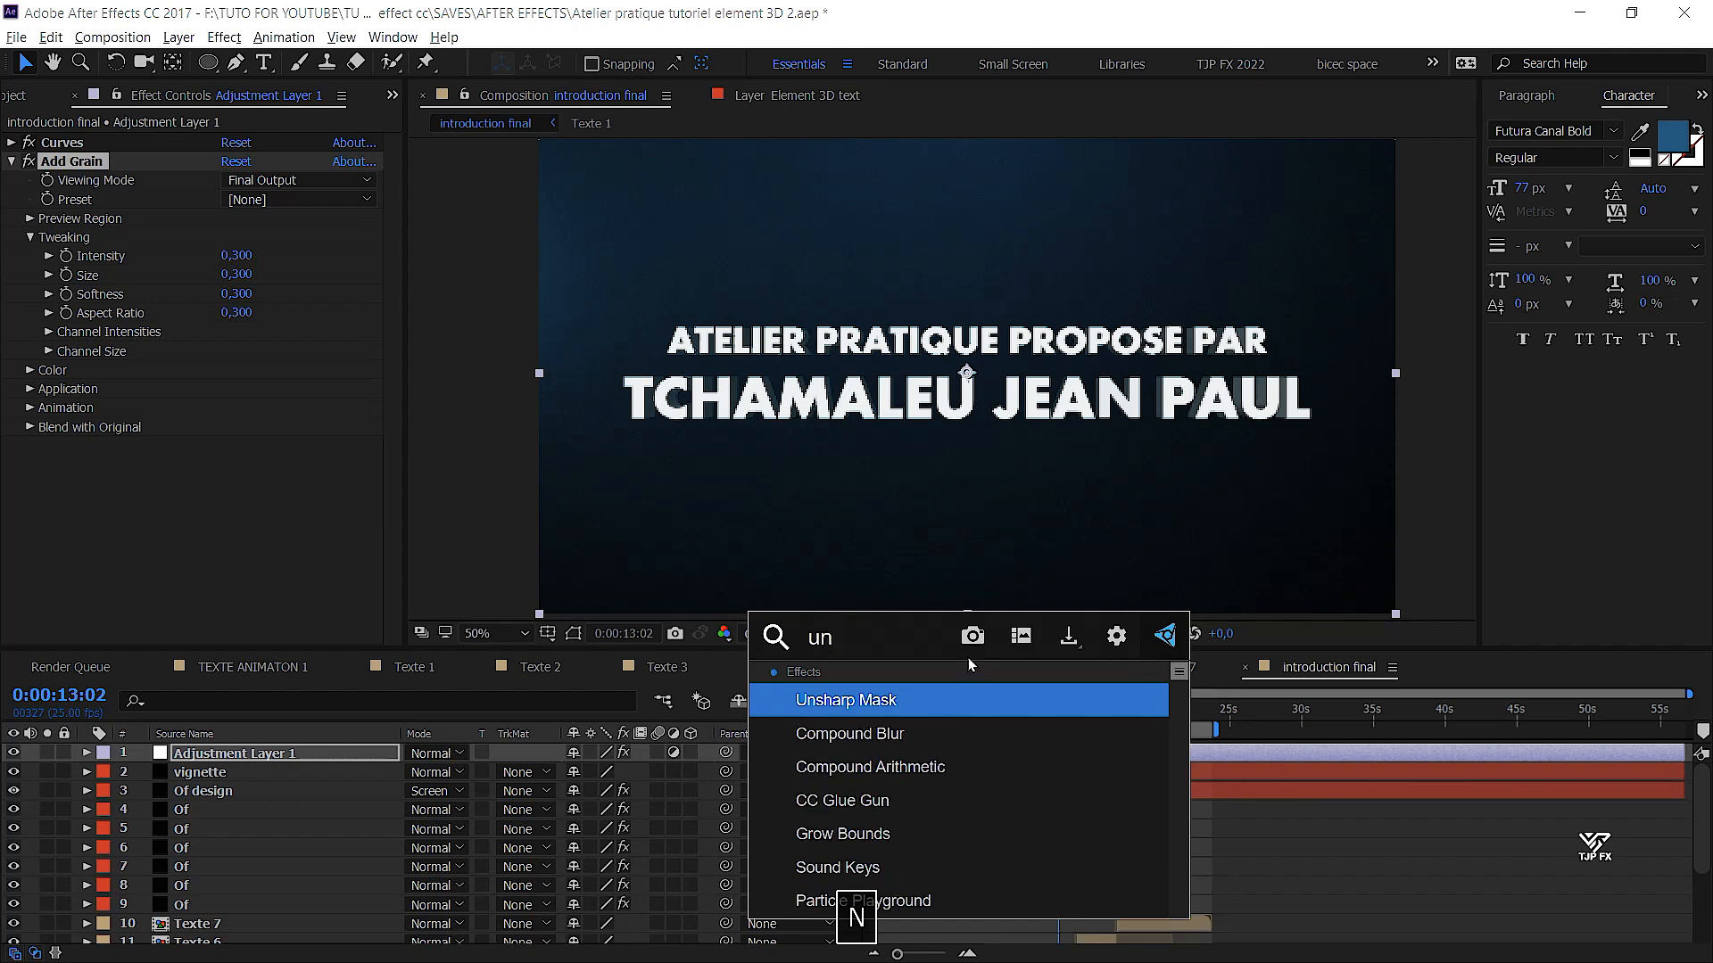
pyautogui.click(908, 704)
pyautogui.scroll(3, 964, 367)
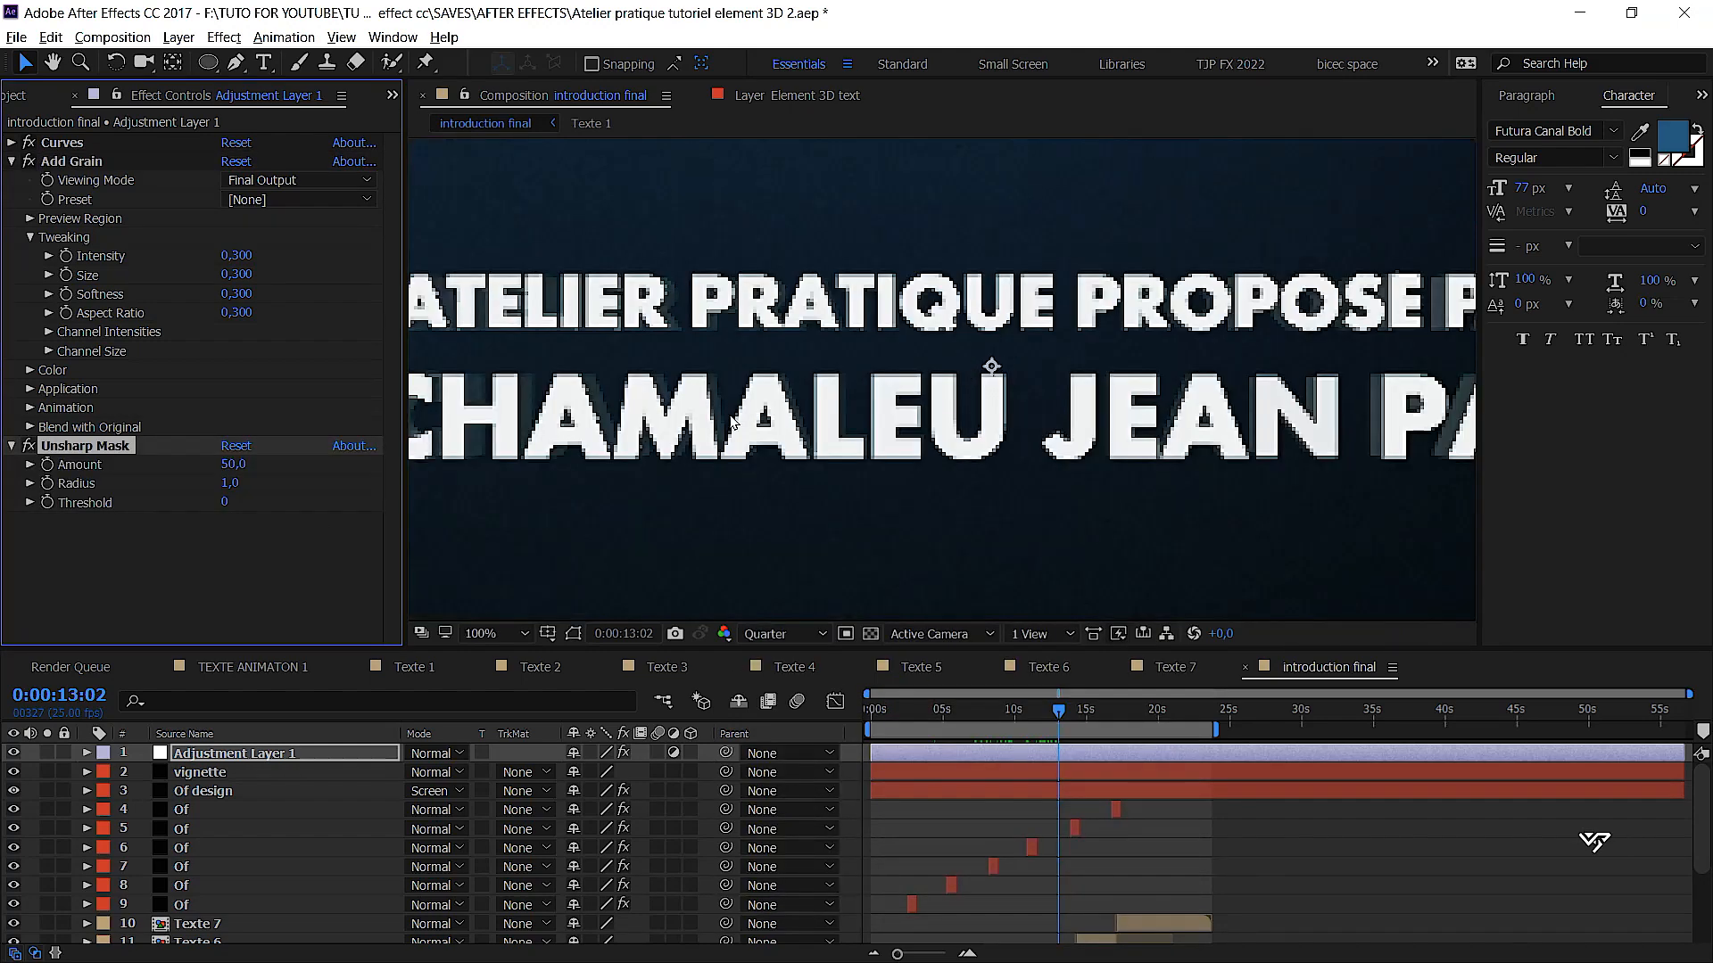
pyautogui.hotkey('ctrl', 's')
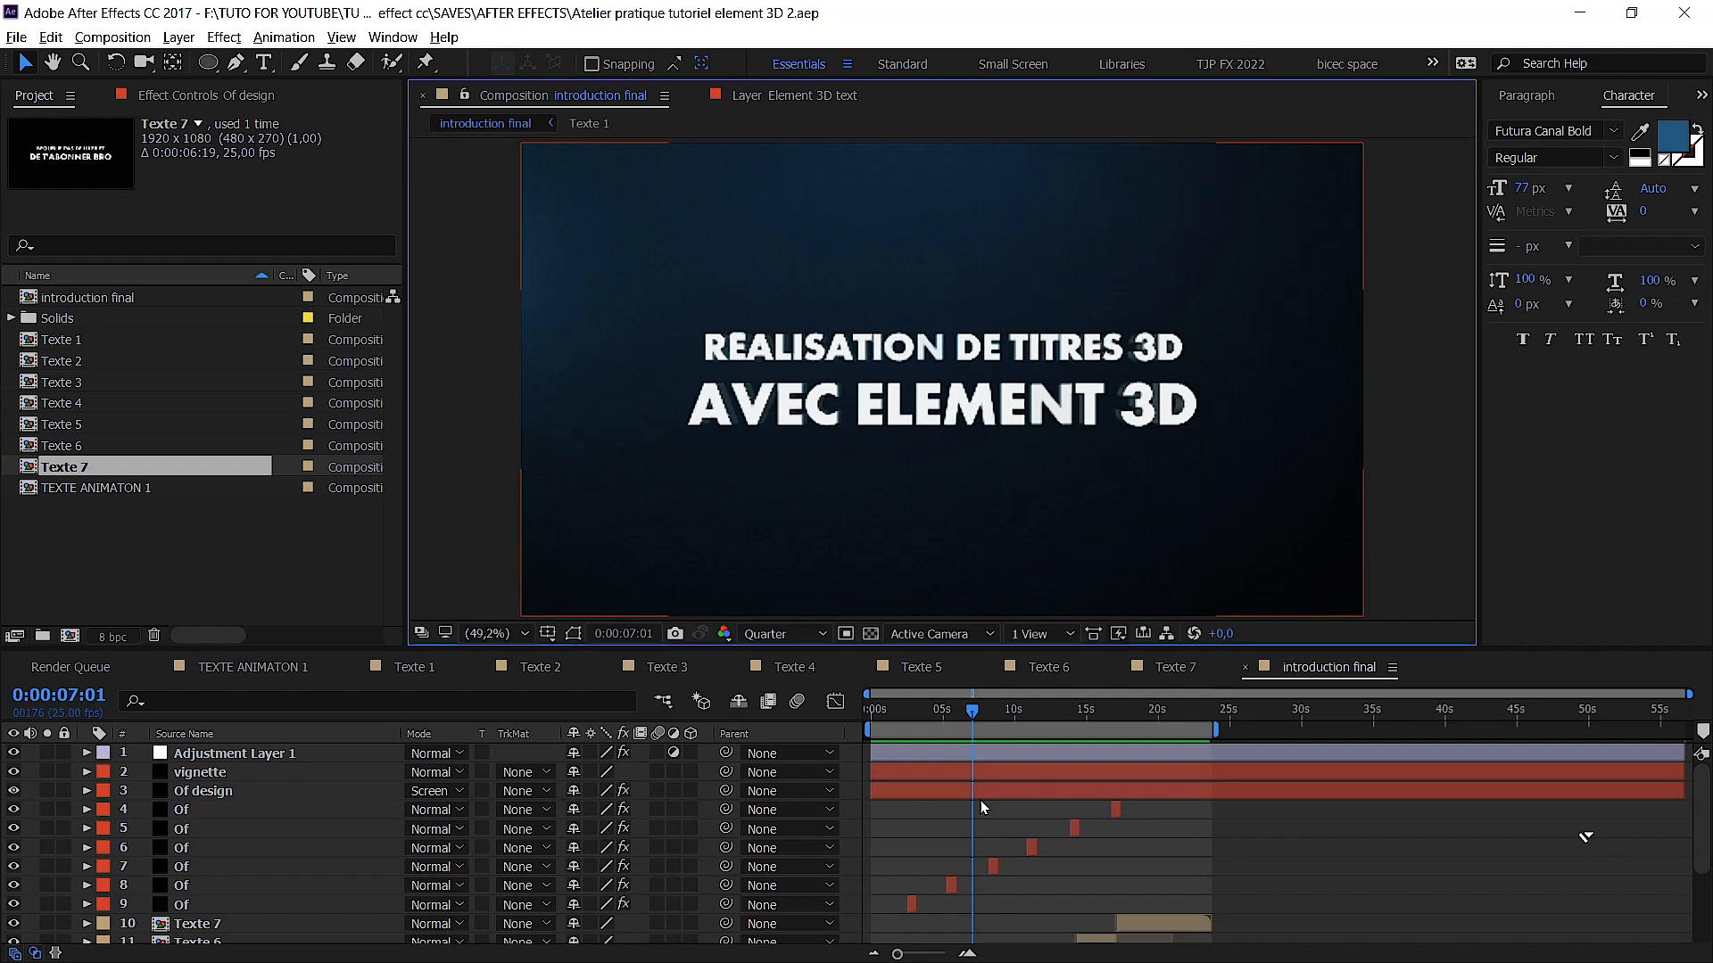
# Create a black 1920 x 1080 solid named Bande 16 sur 9 above all layers in introduction final
pyautogui.click(1200, 823)
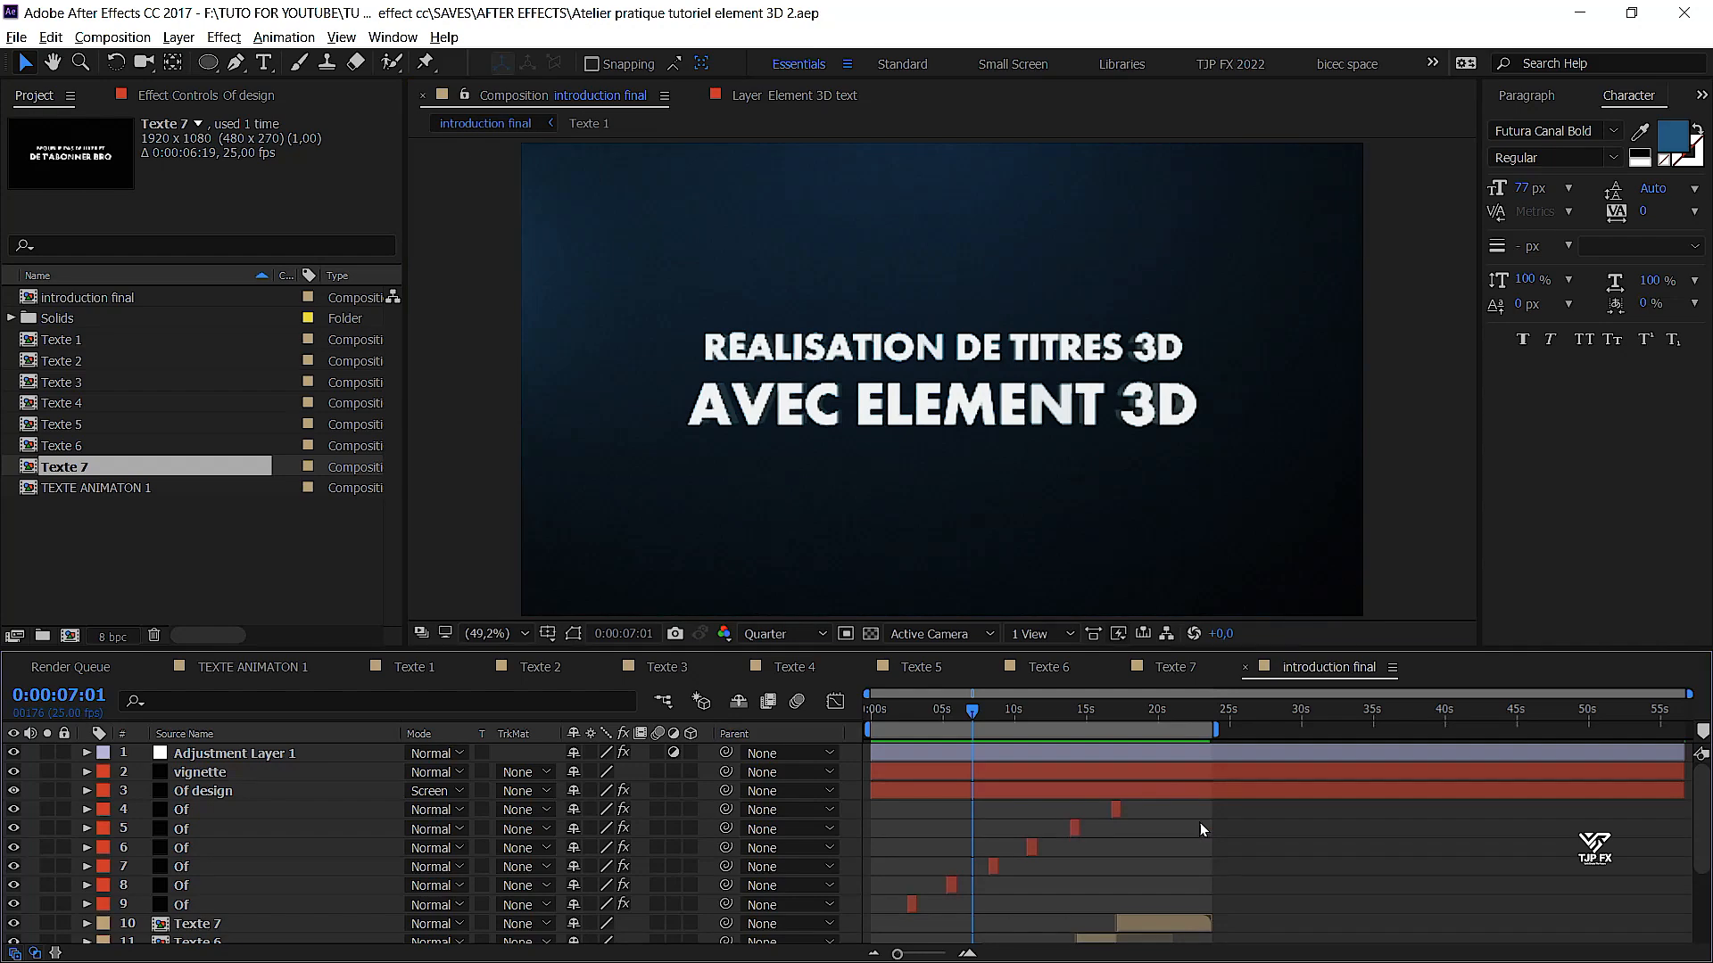
pyautogui.hotkey('ctrl', 'y')
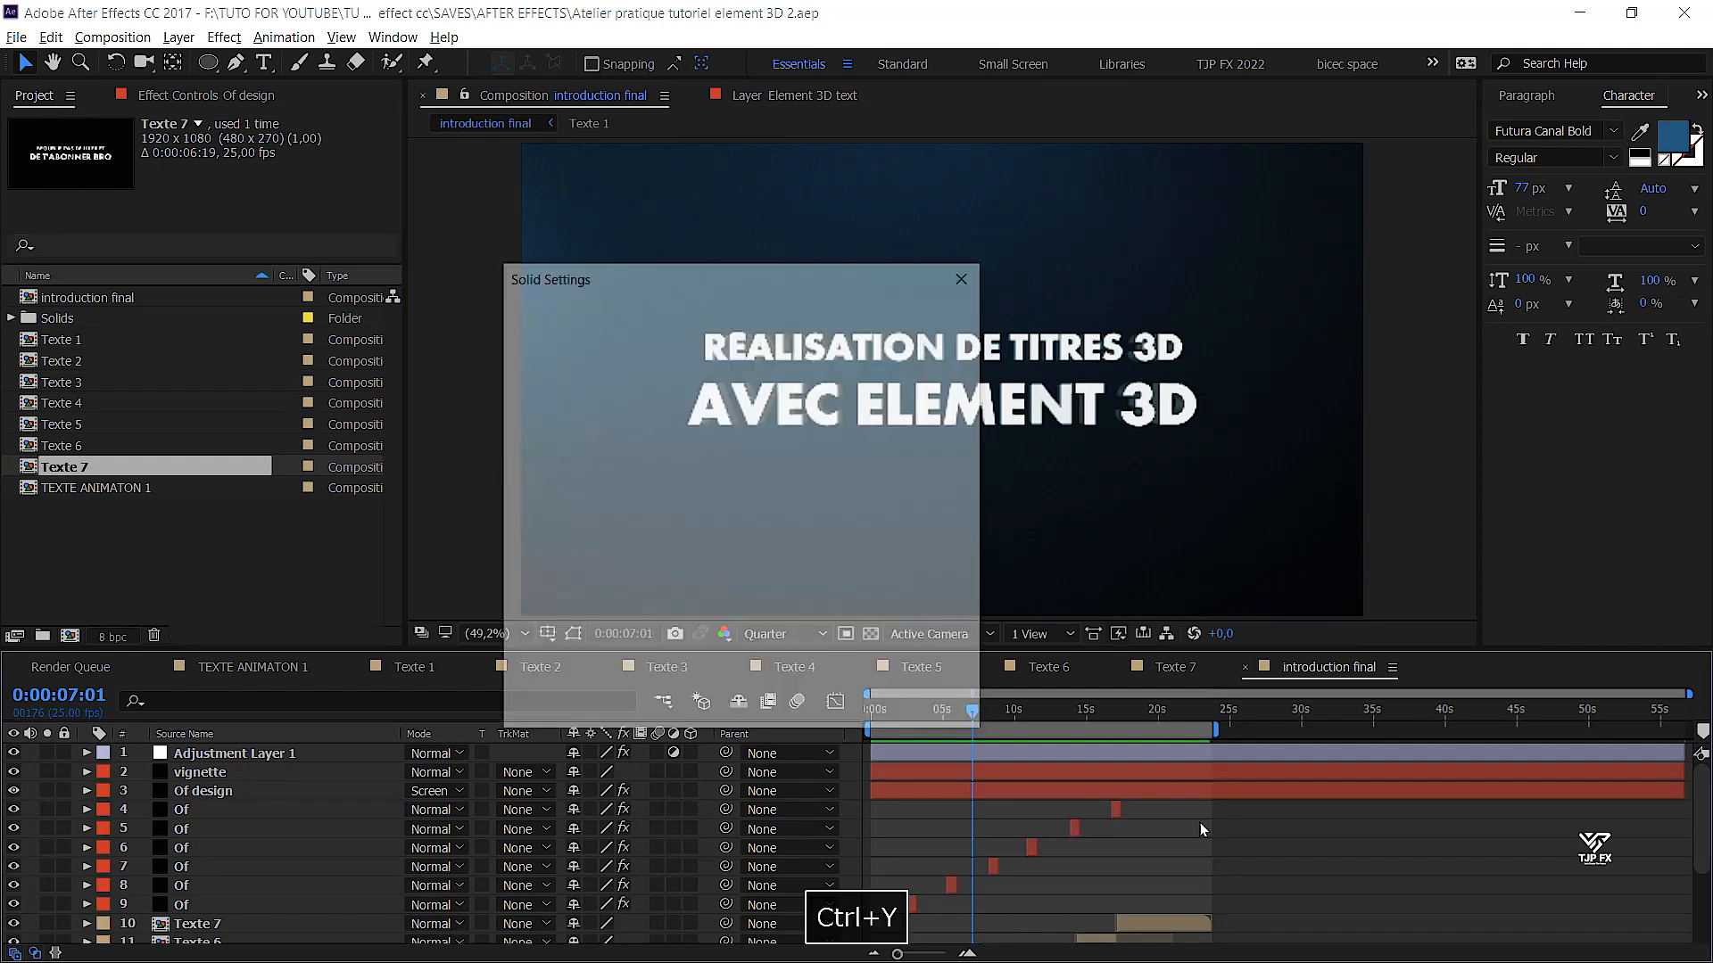
pyautogui.write('B')
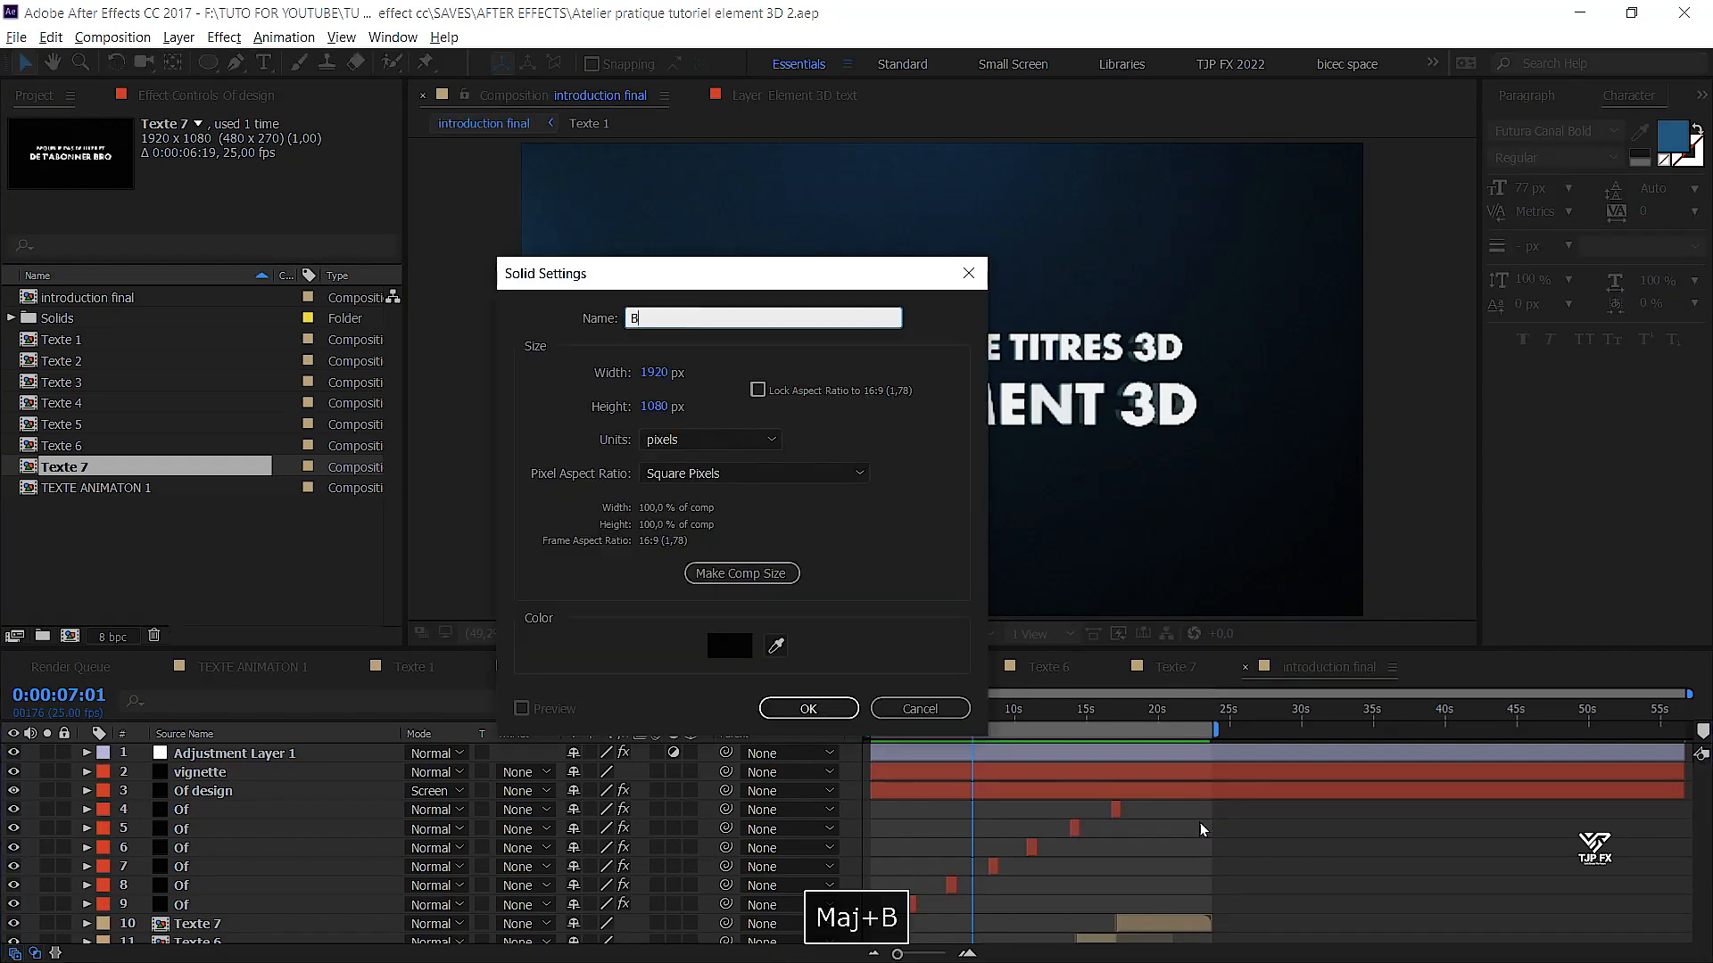
pyautogui.write('ande 16 sur 9')
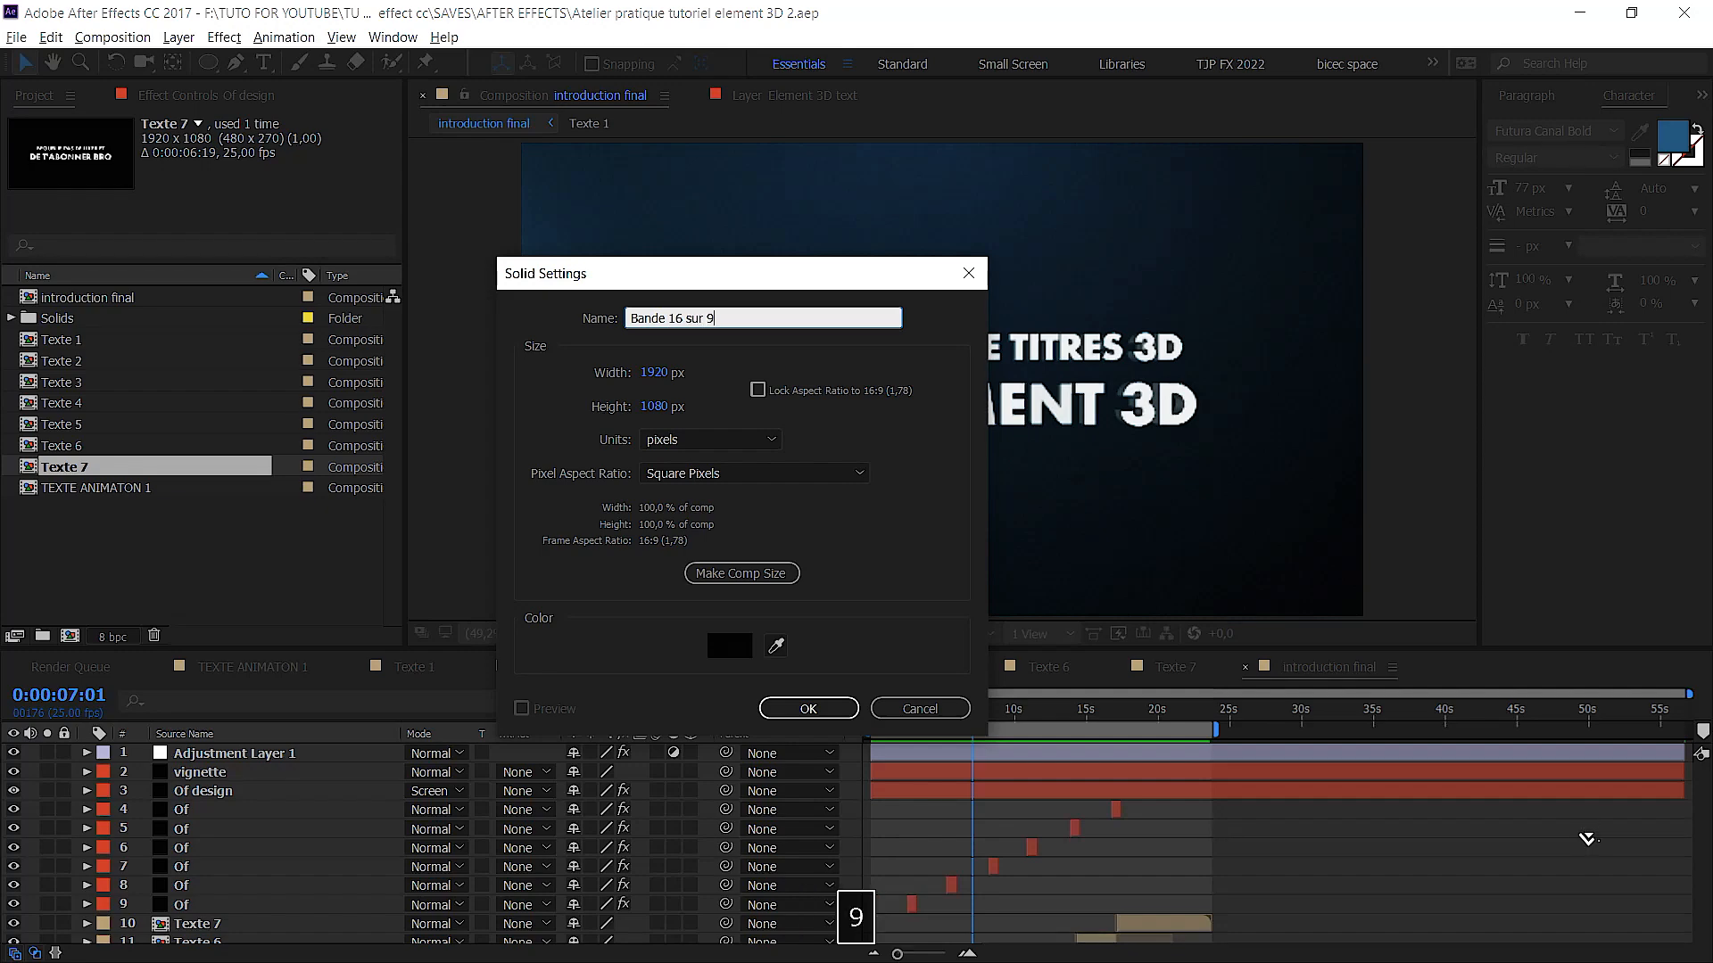
pyautogui.press('Return')
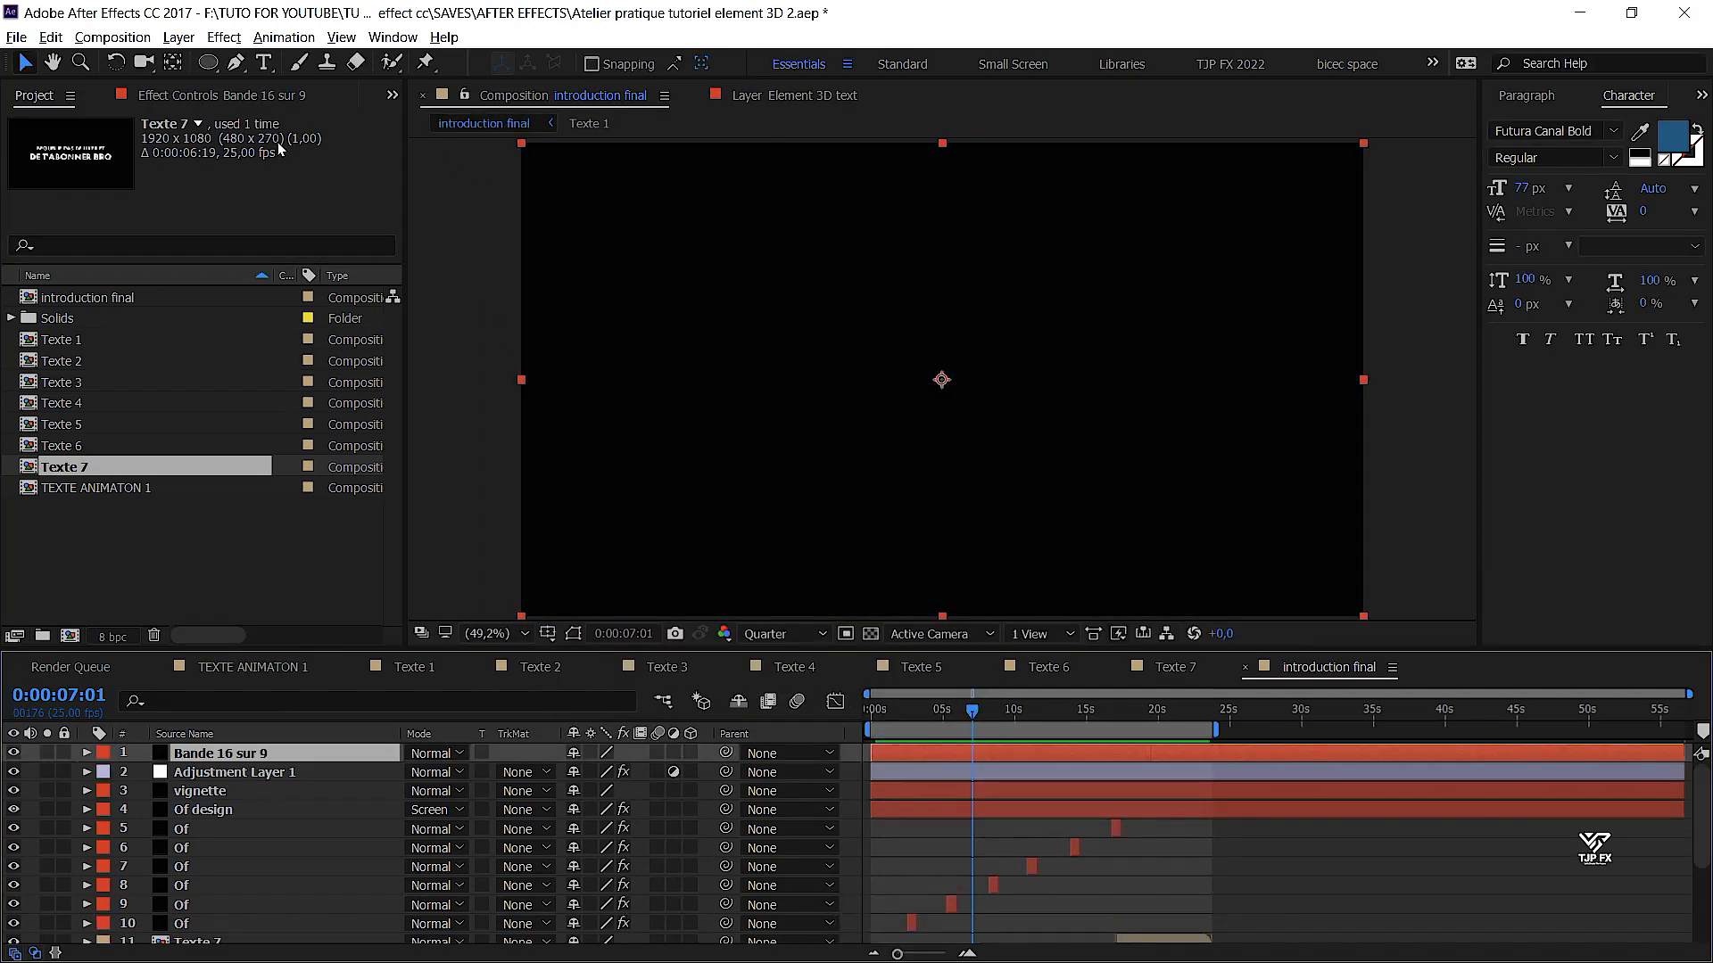
# Apply the Red Giant Shooter Suite Letterboxer effect to the Bande 16 sur 9 solid
pyautogui.click(276, 96)
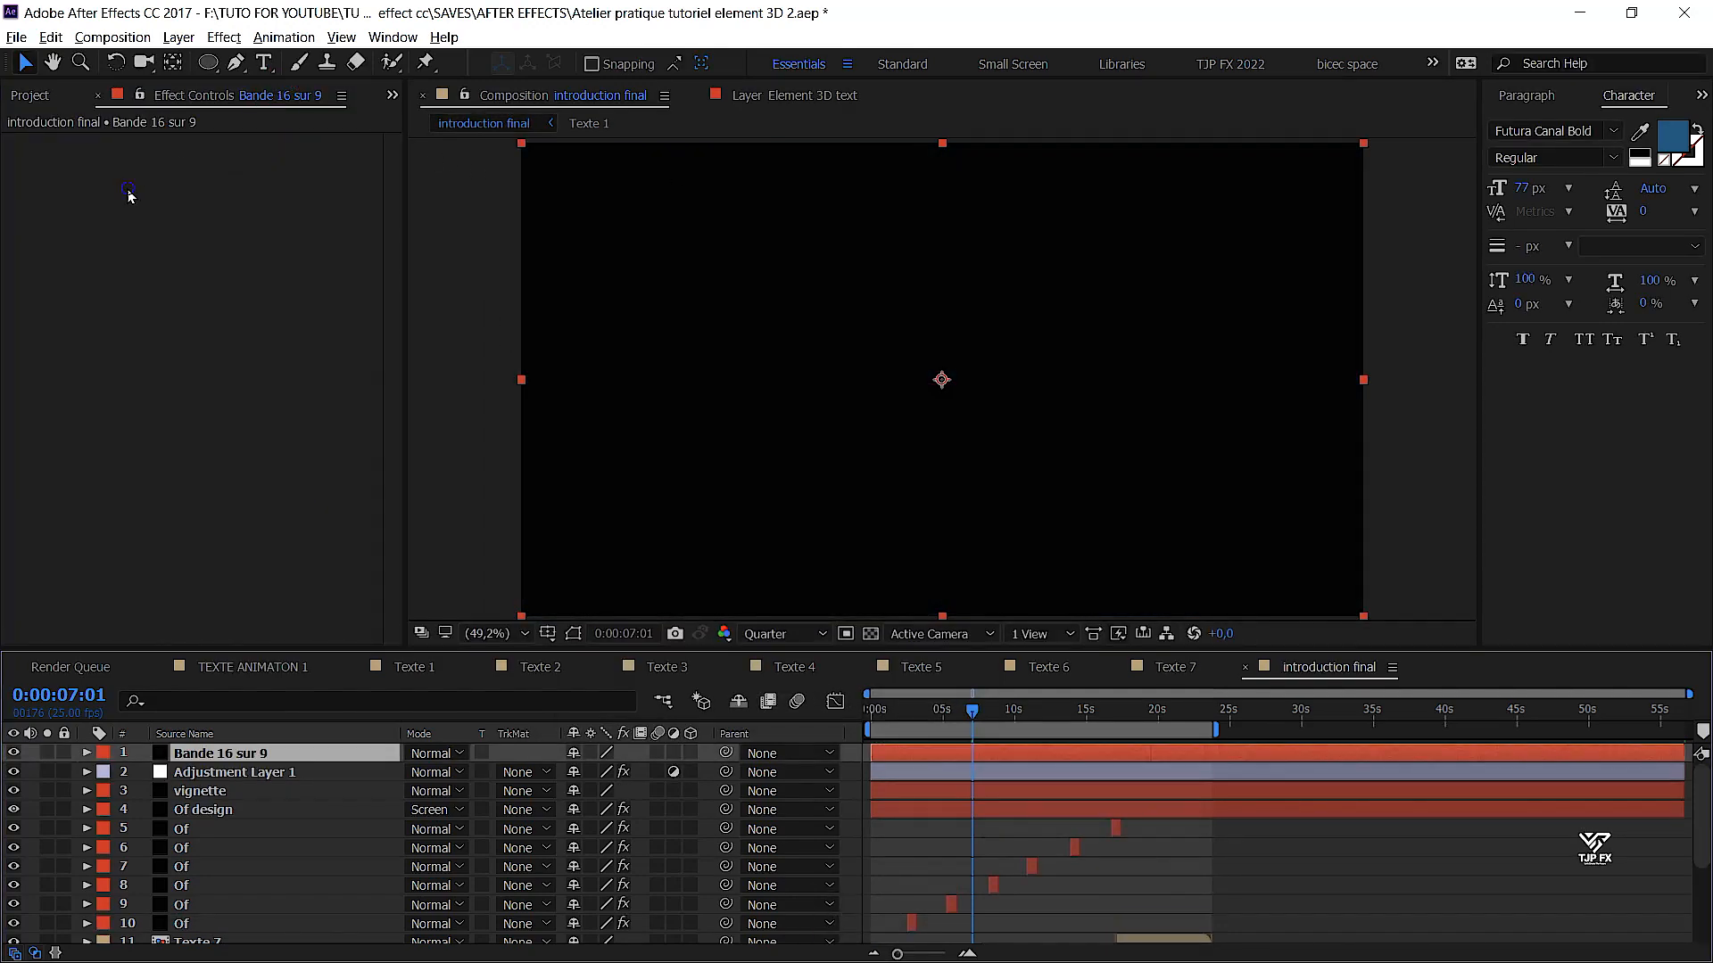
pyautogui.rightClick(129, 195)
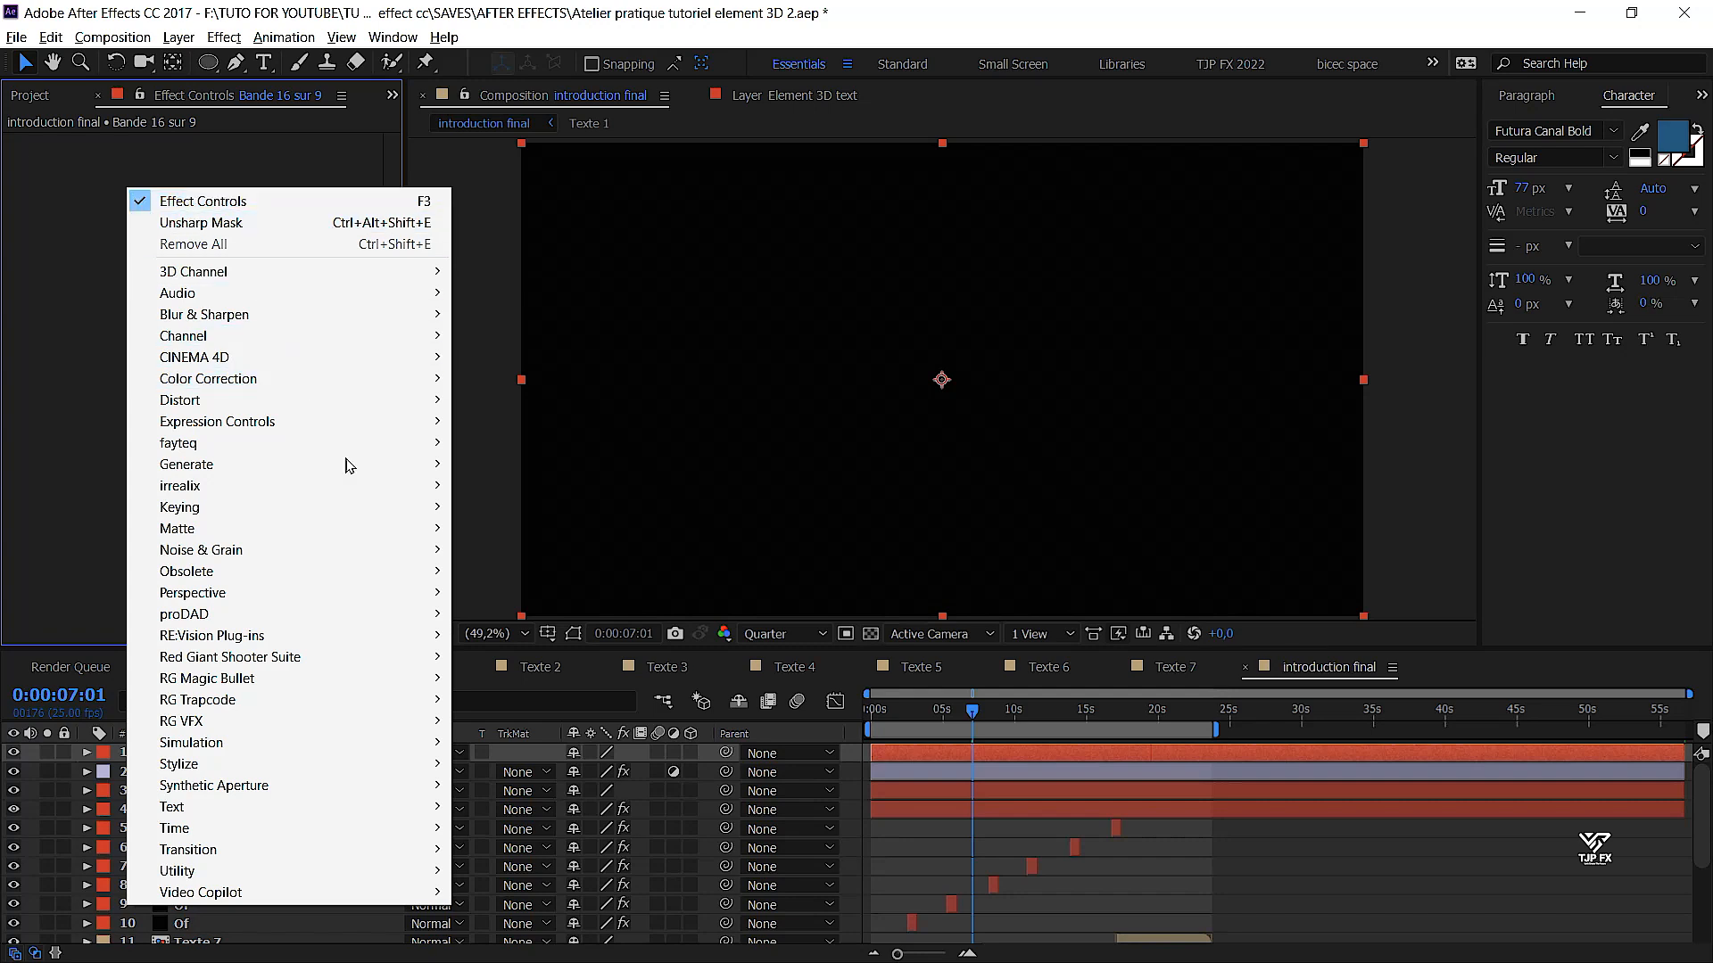
pyautogui.moveTo(390, 661)
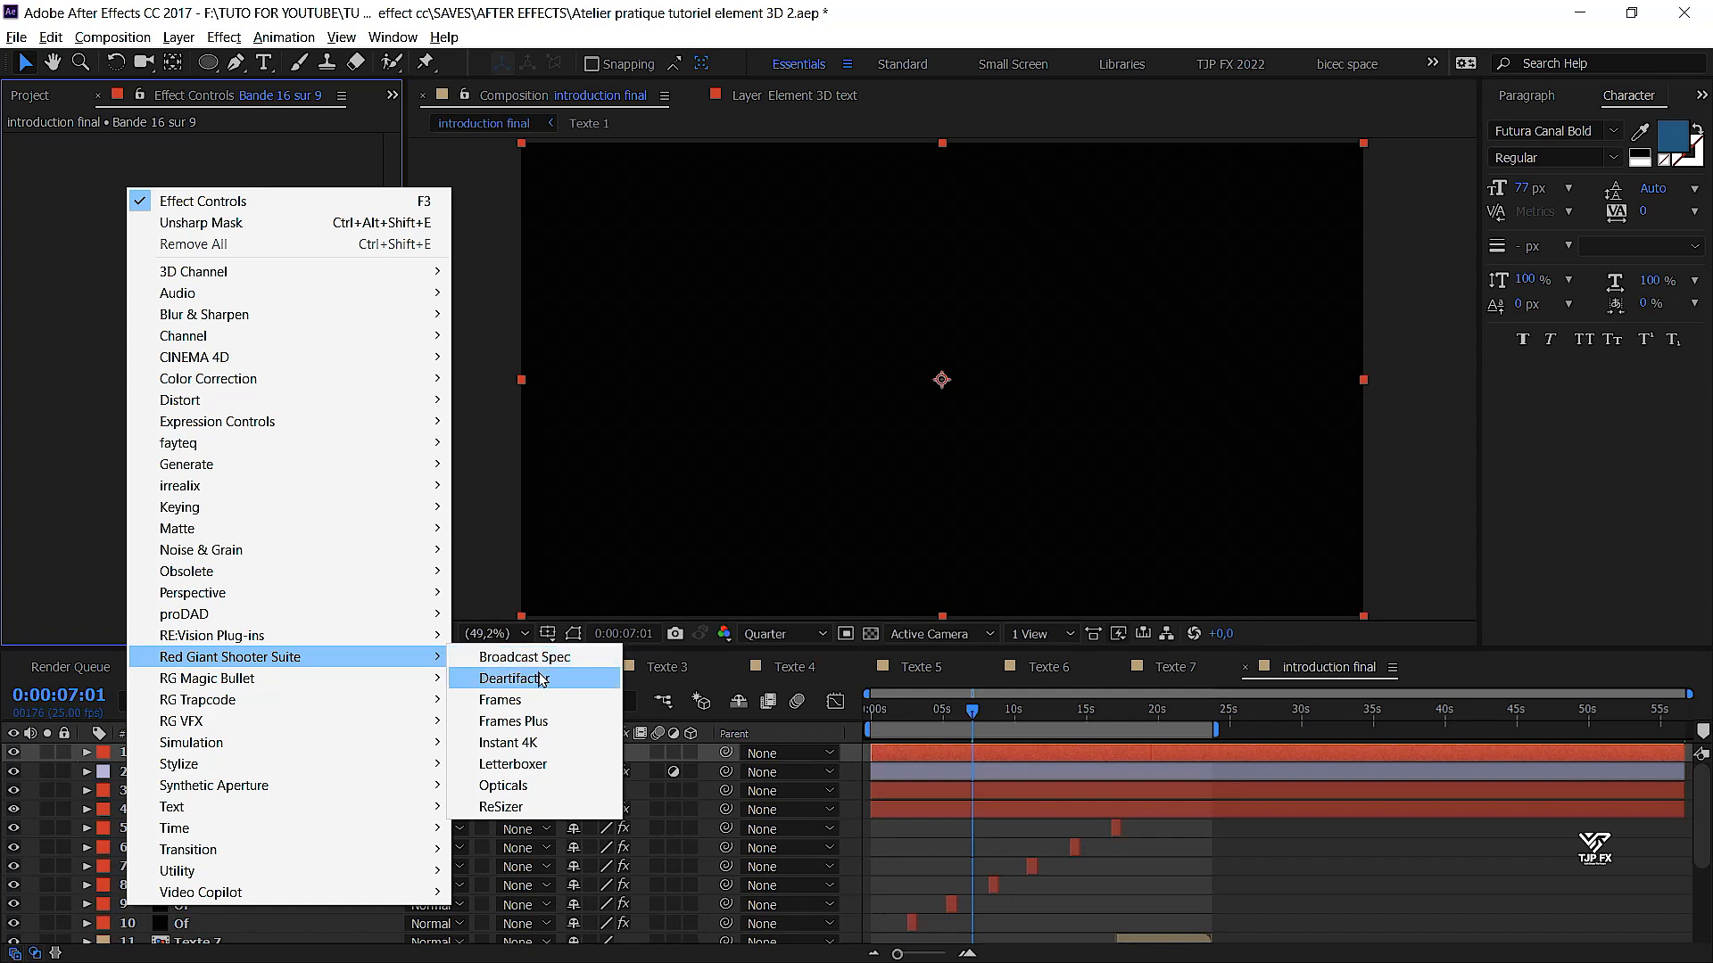
pyautogui.click(564, 766)
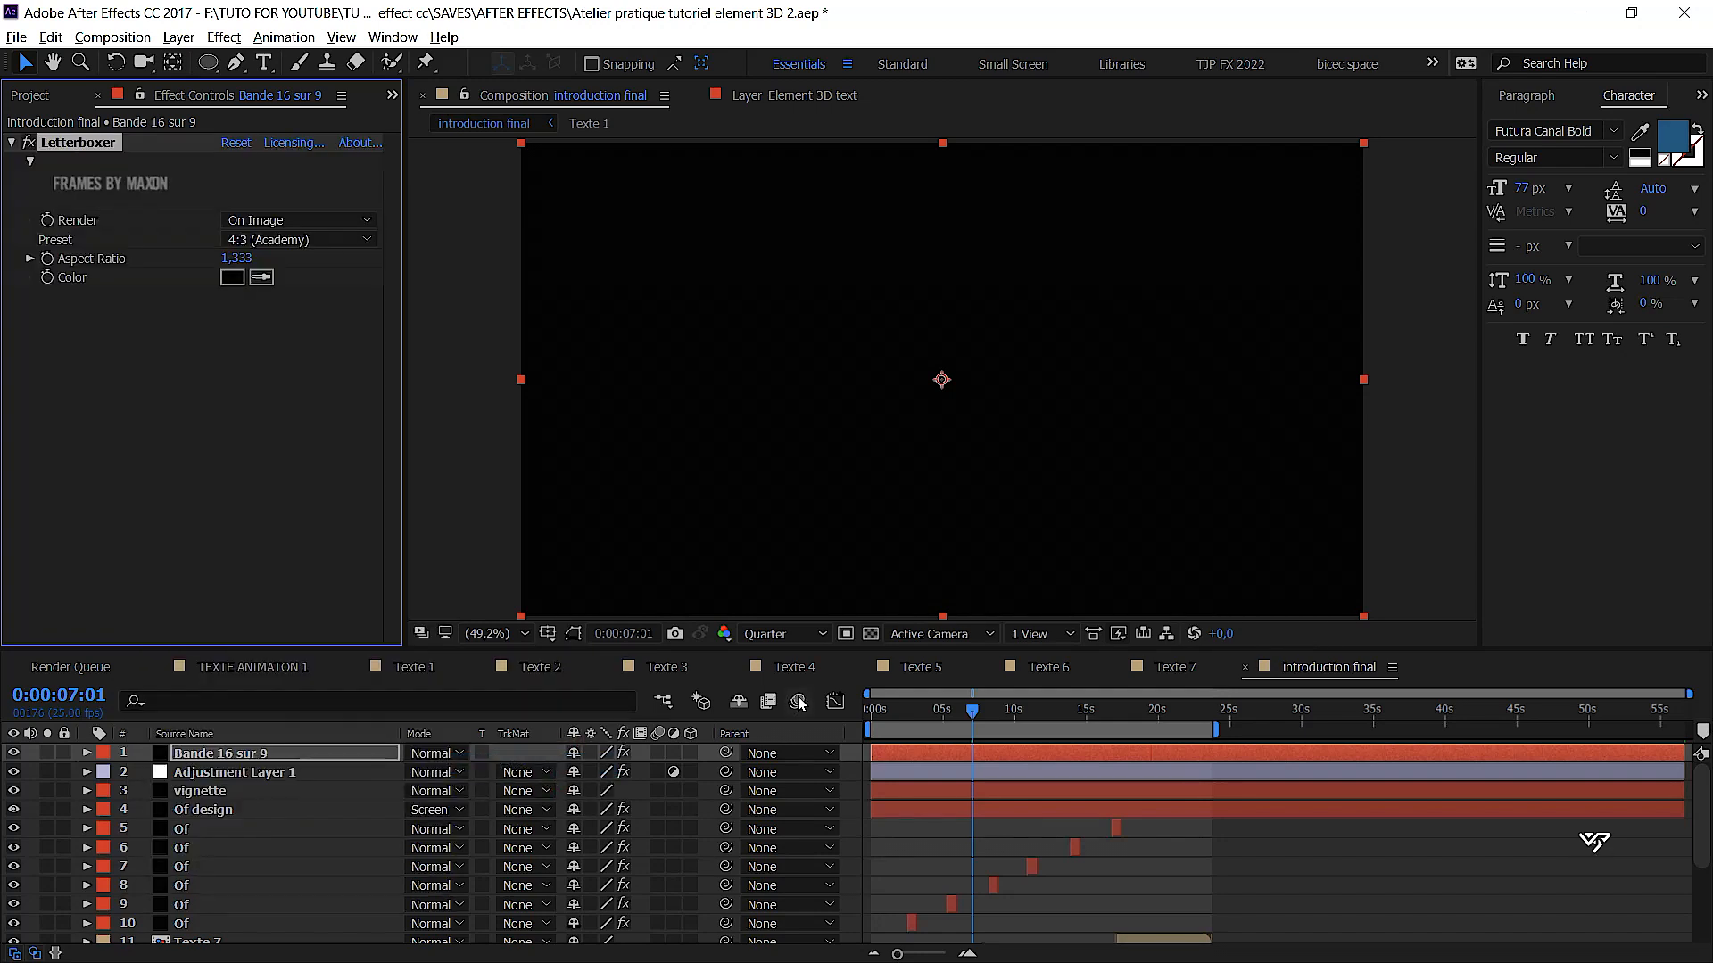
# Set the Letterboxer preset to 16:9 (Widescreen TV) and its Render mode to On Transparent
pyautogui.click(304, 239)
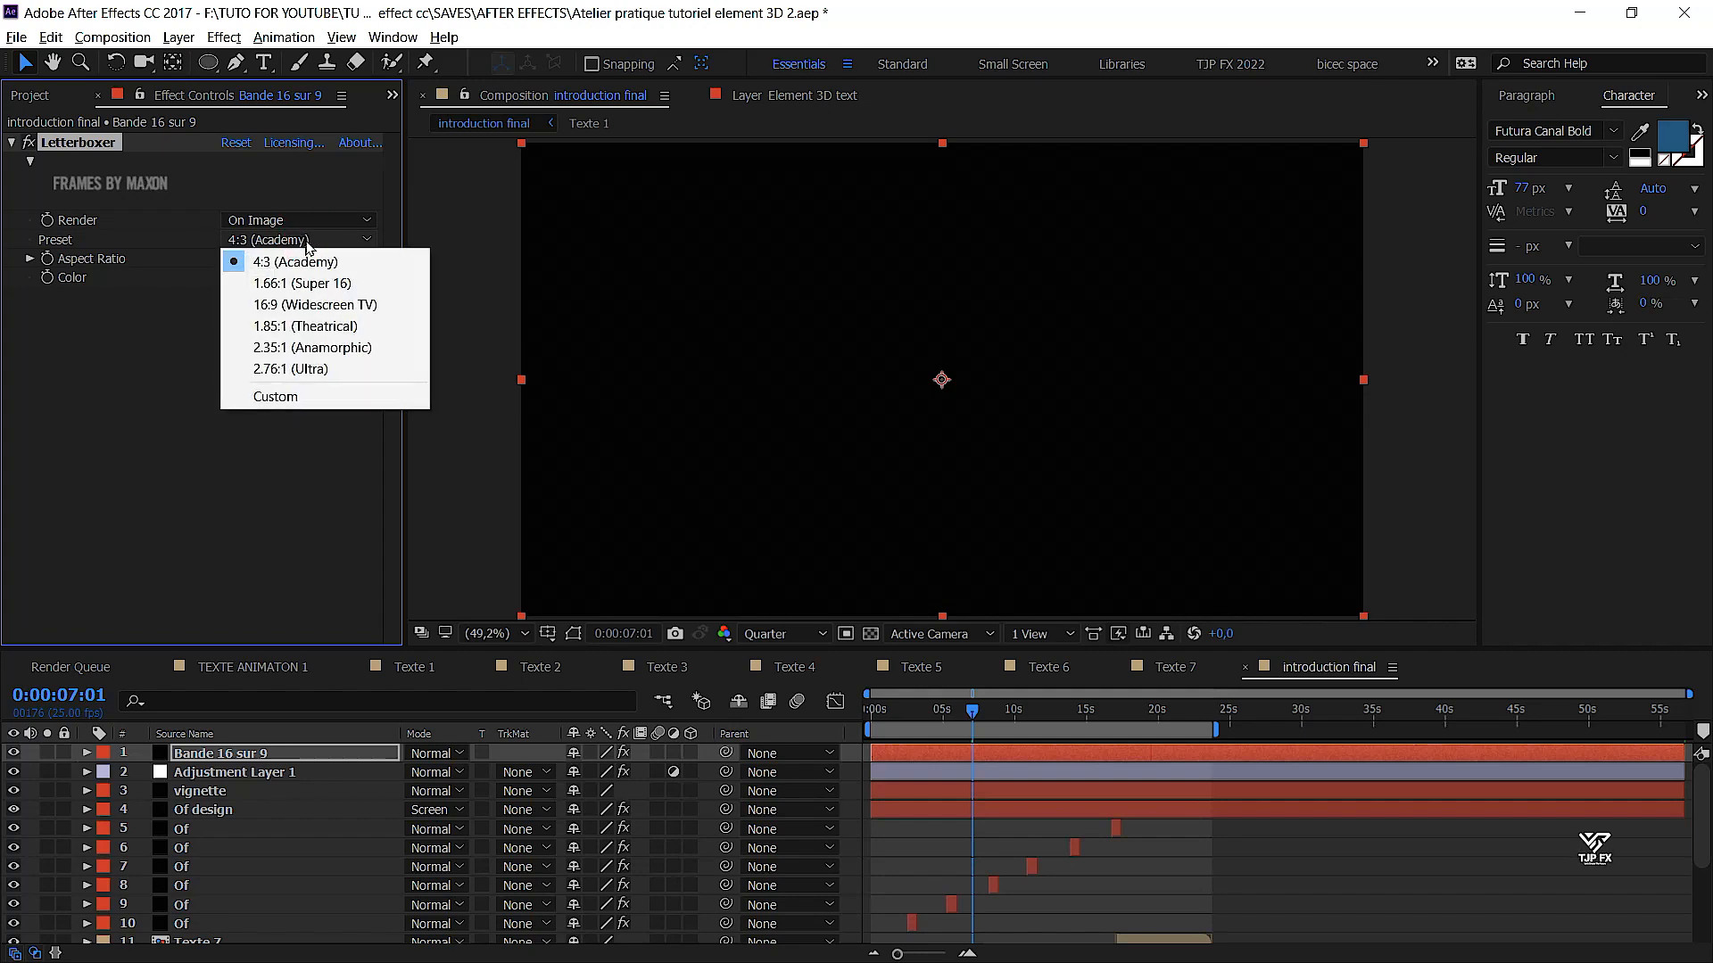
pyautogui.click(299, 305)
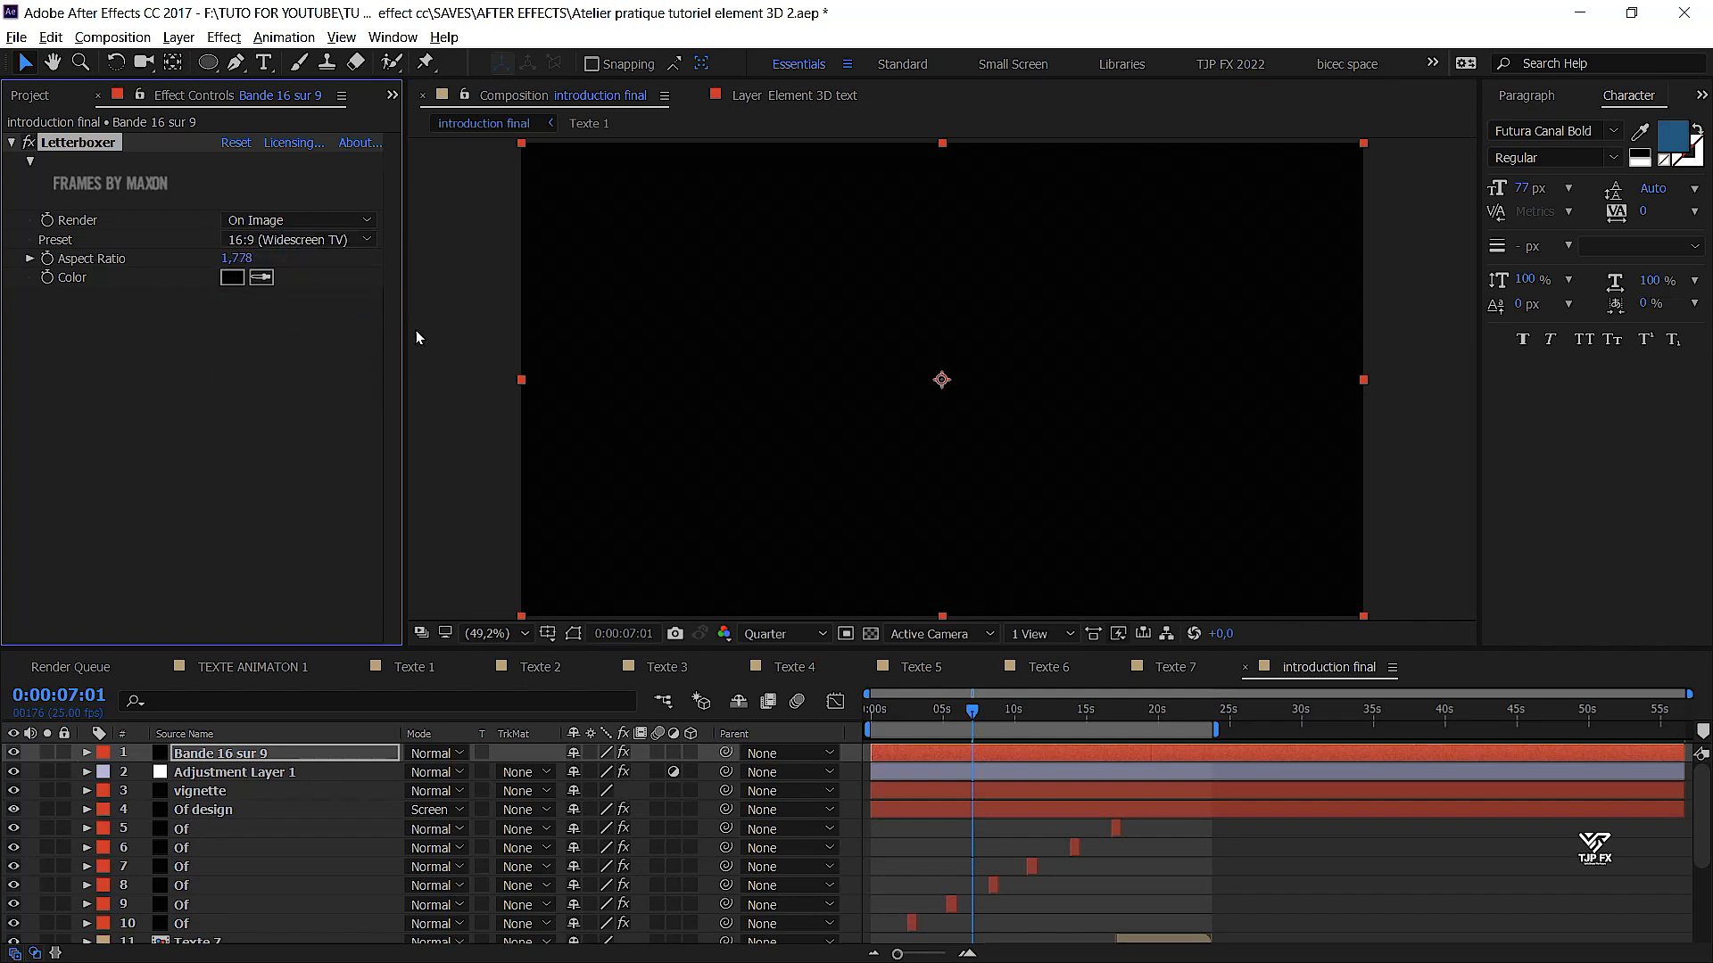
pyautogui.click(290, 221)
pyautogui.click(312, 249)
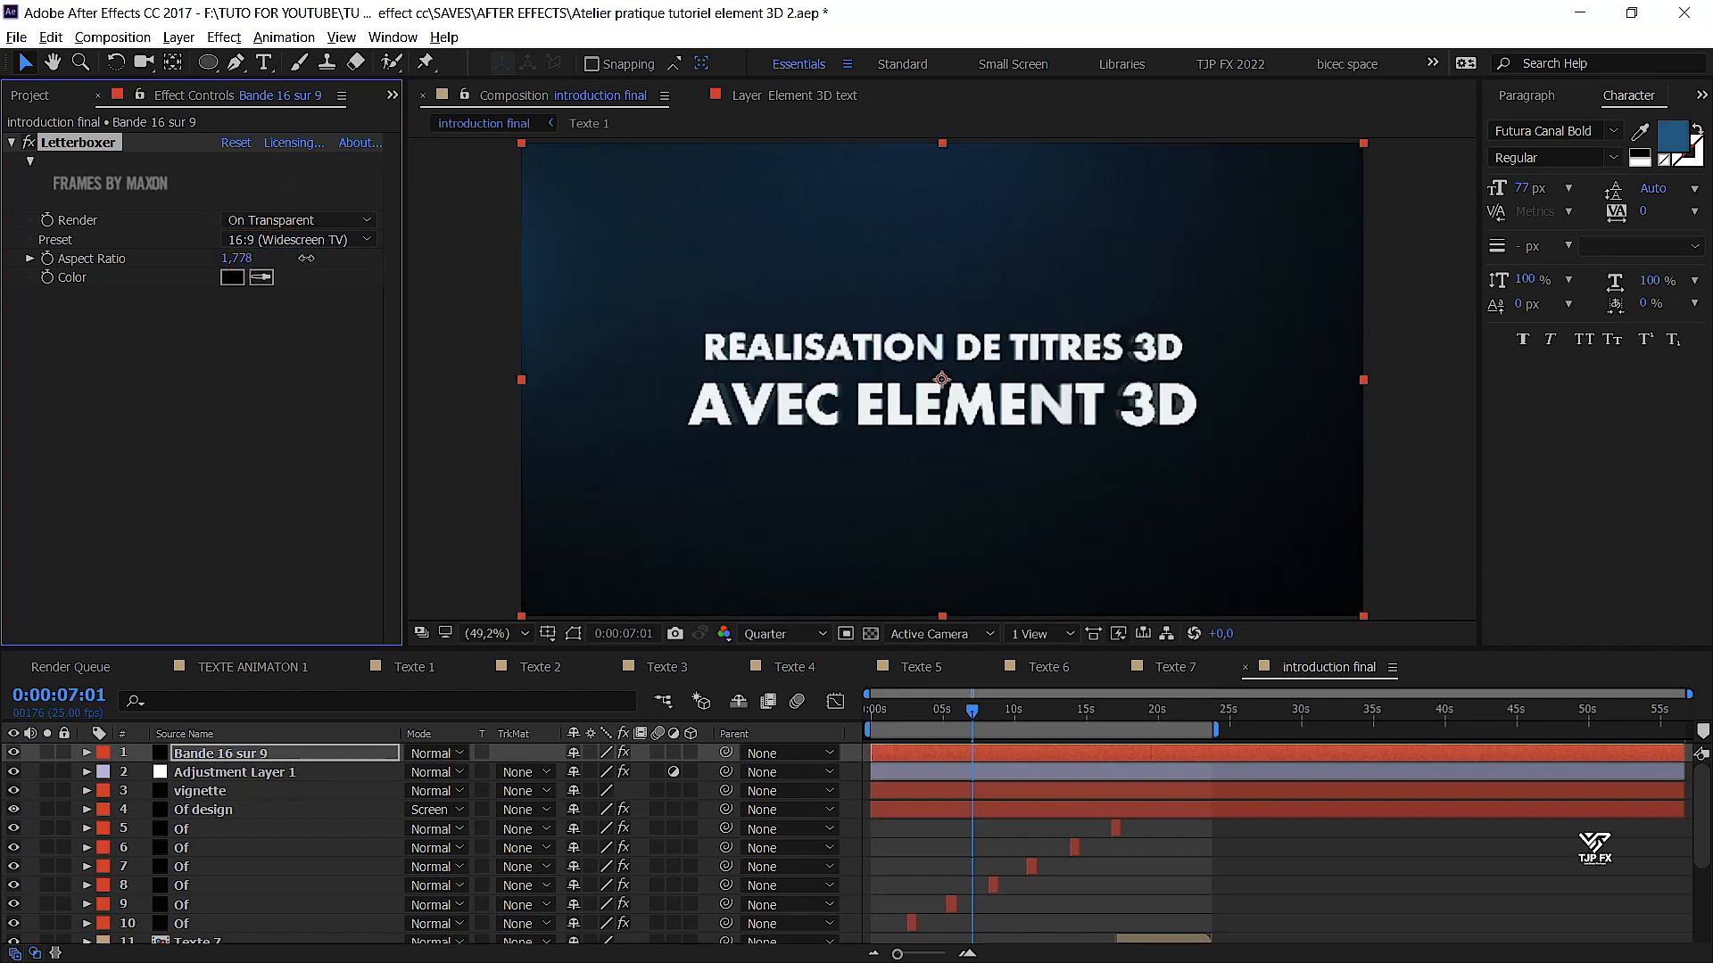
# Set the Letterboxer Aspect Ratio to 2.39 for cinematic bars and deselect the Bande 16 sur 9 layer
pyautogui.moveTo(256, 259); pyautogui.dragTo(325, 262)
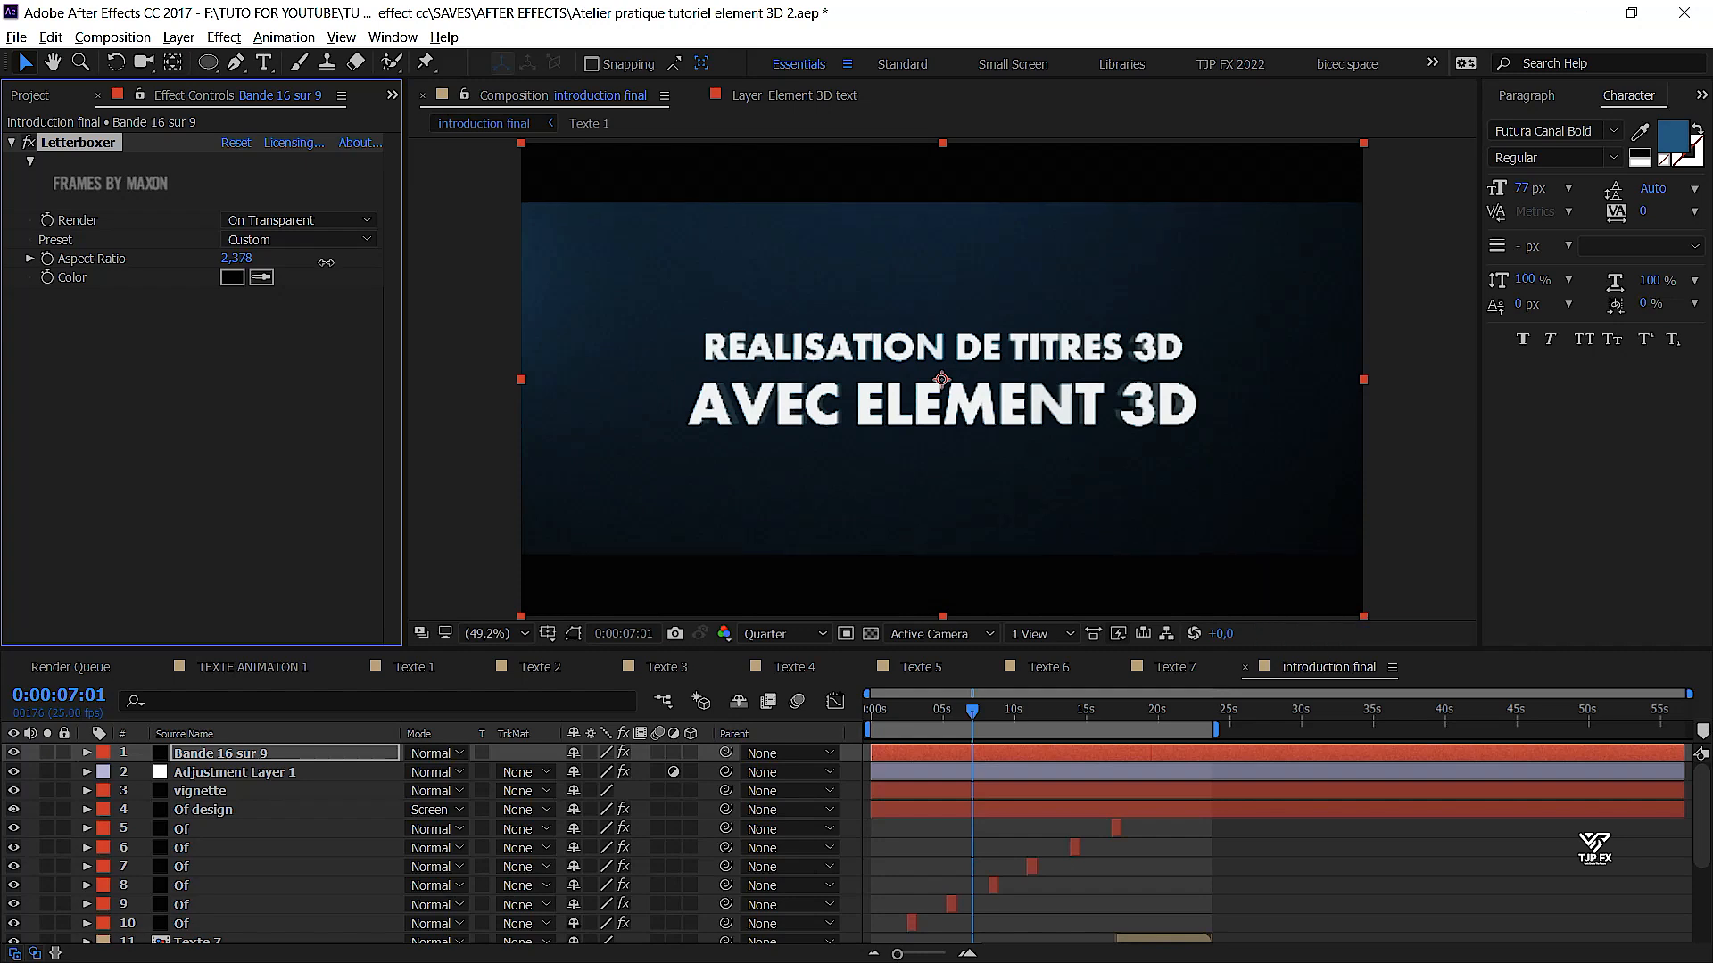
pyautogui.click(247, 259)
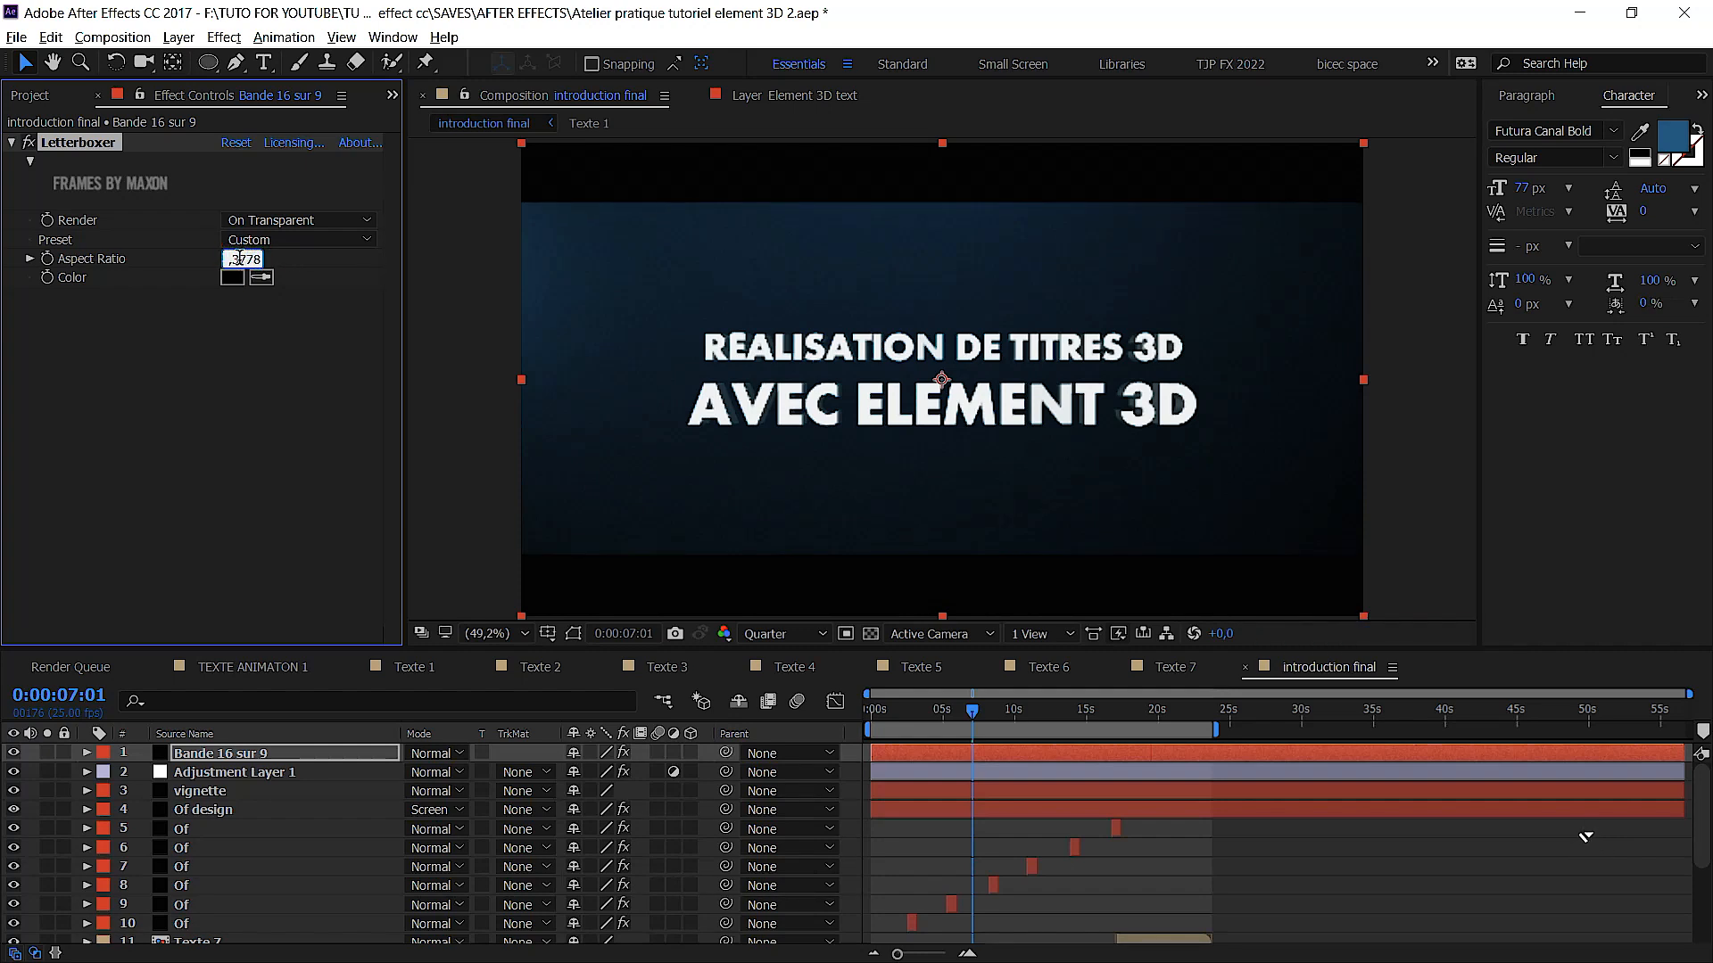
pyautogui.press('Return')
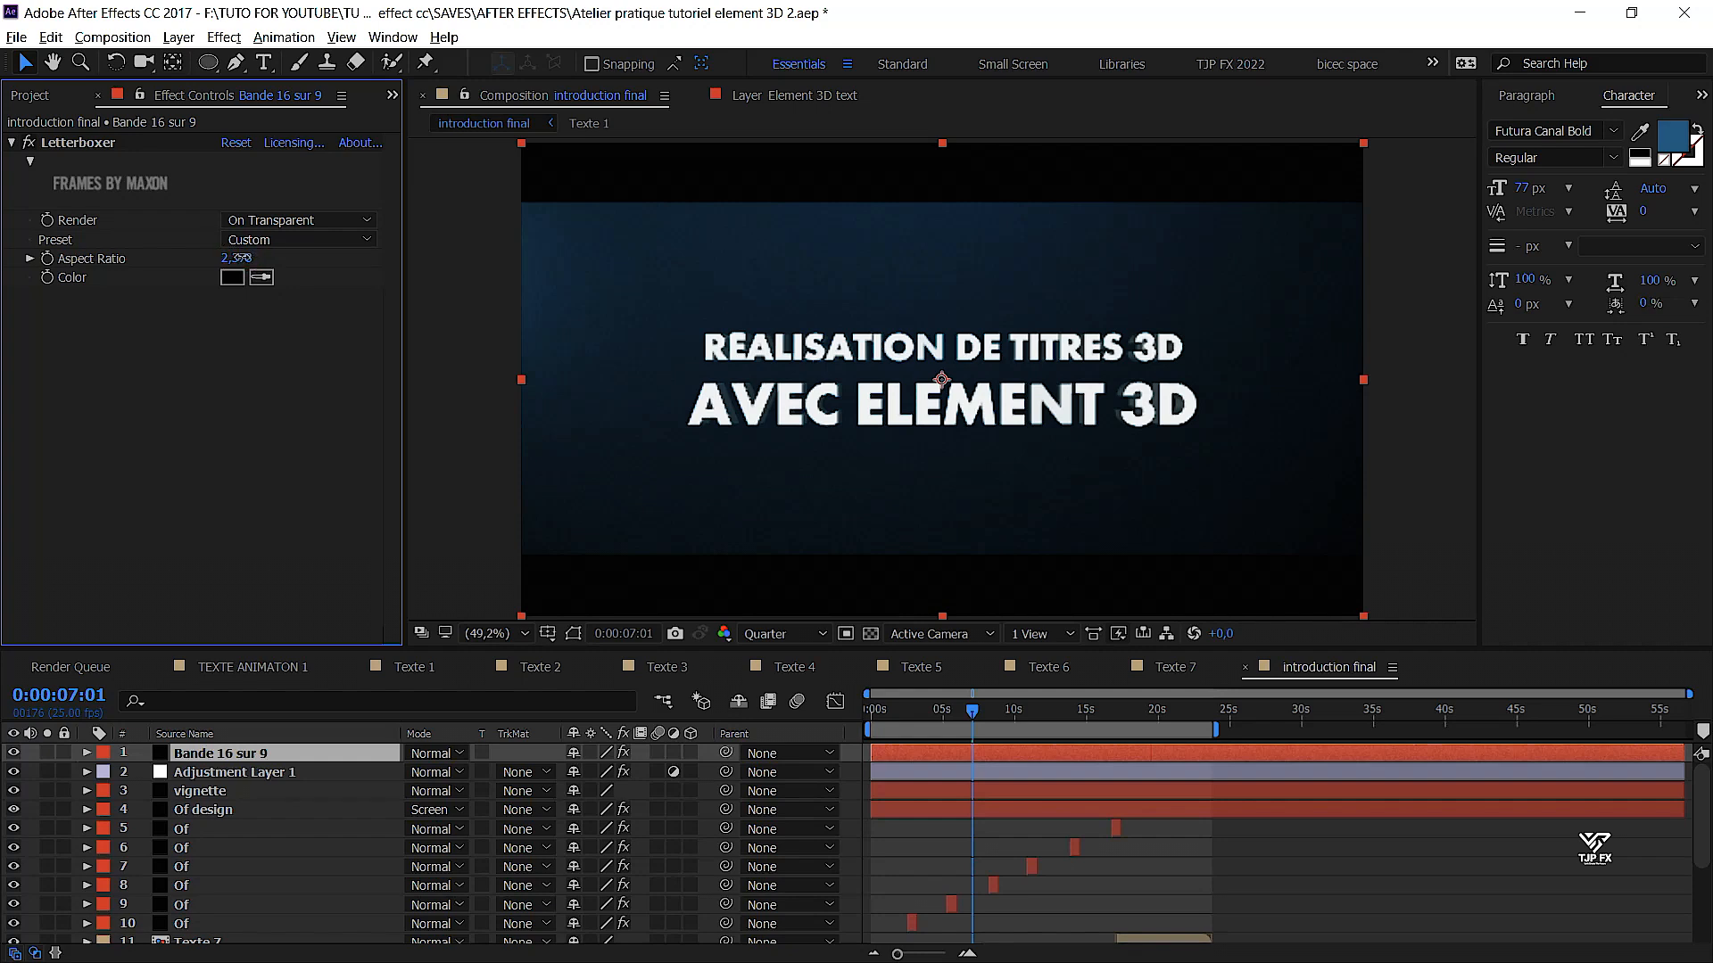
pyautogui.moveTo(239, 258); pyautogui.dragTo(265, 258)
pyautogui.click(248, 258)
pyautogui.click(248, 257)
pyautogui.write('9')
pyautogui.press('Return')
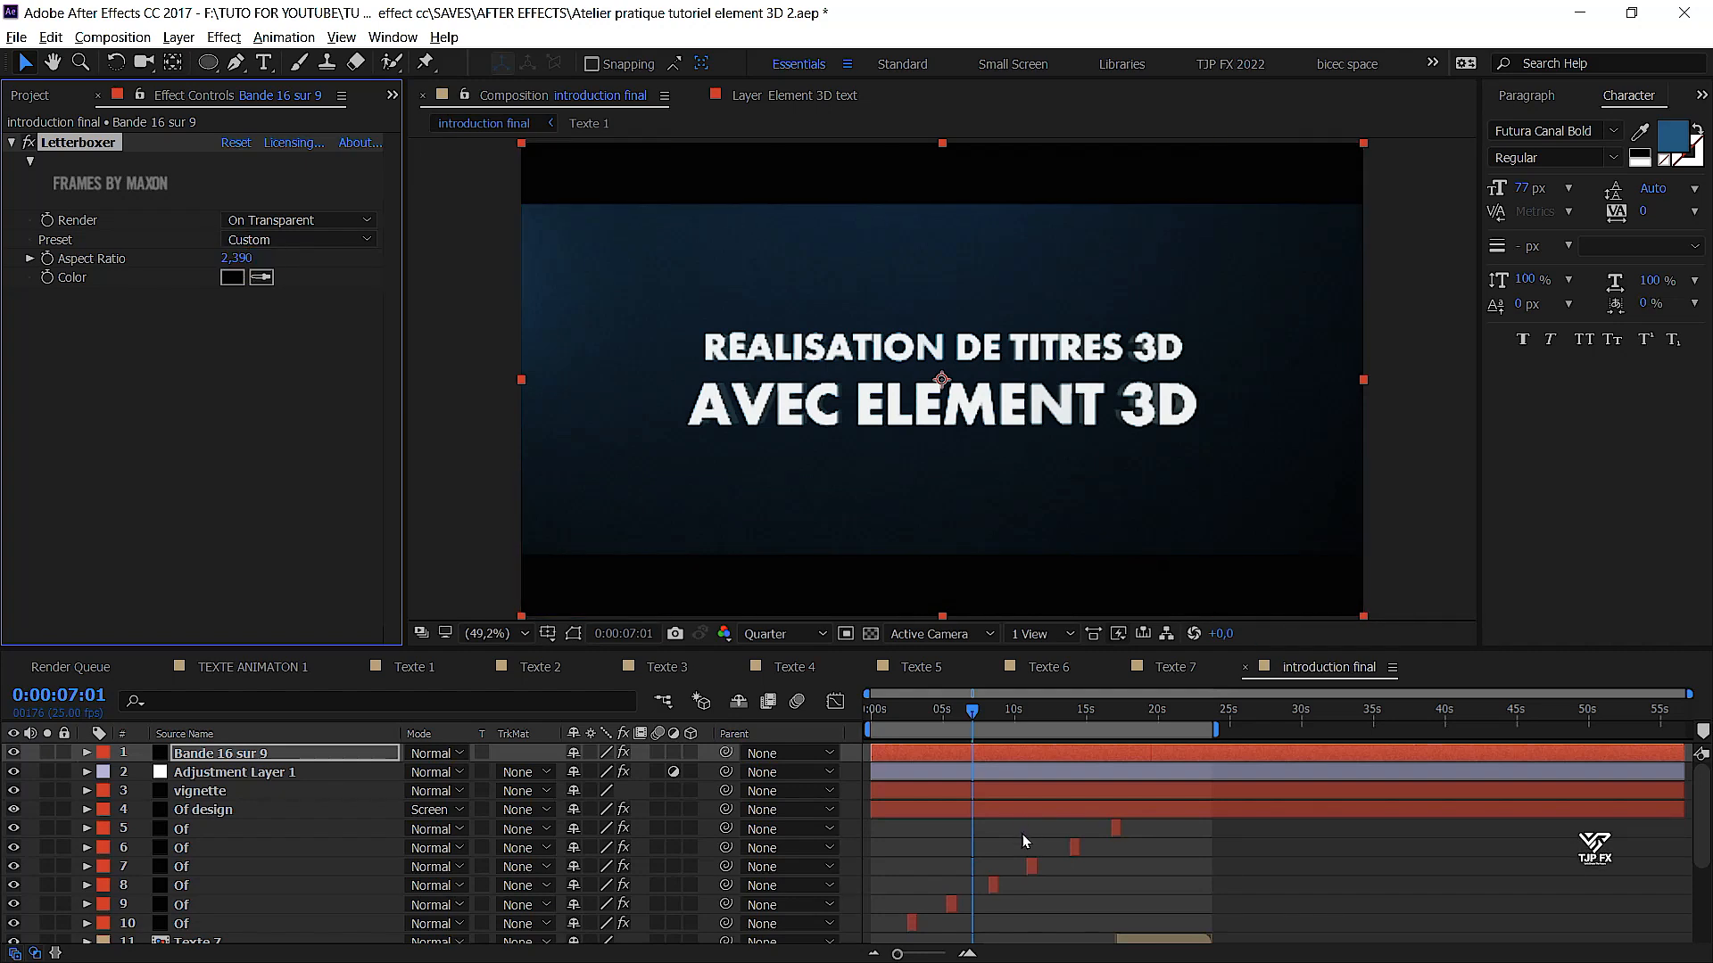
pyautogui.click(1022, 833)
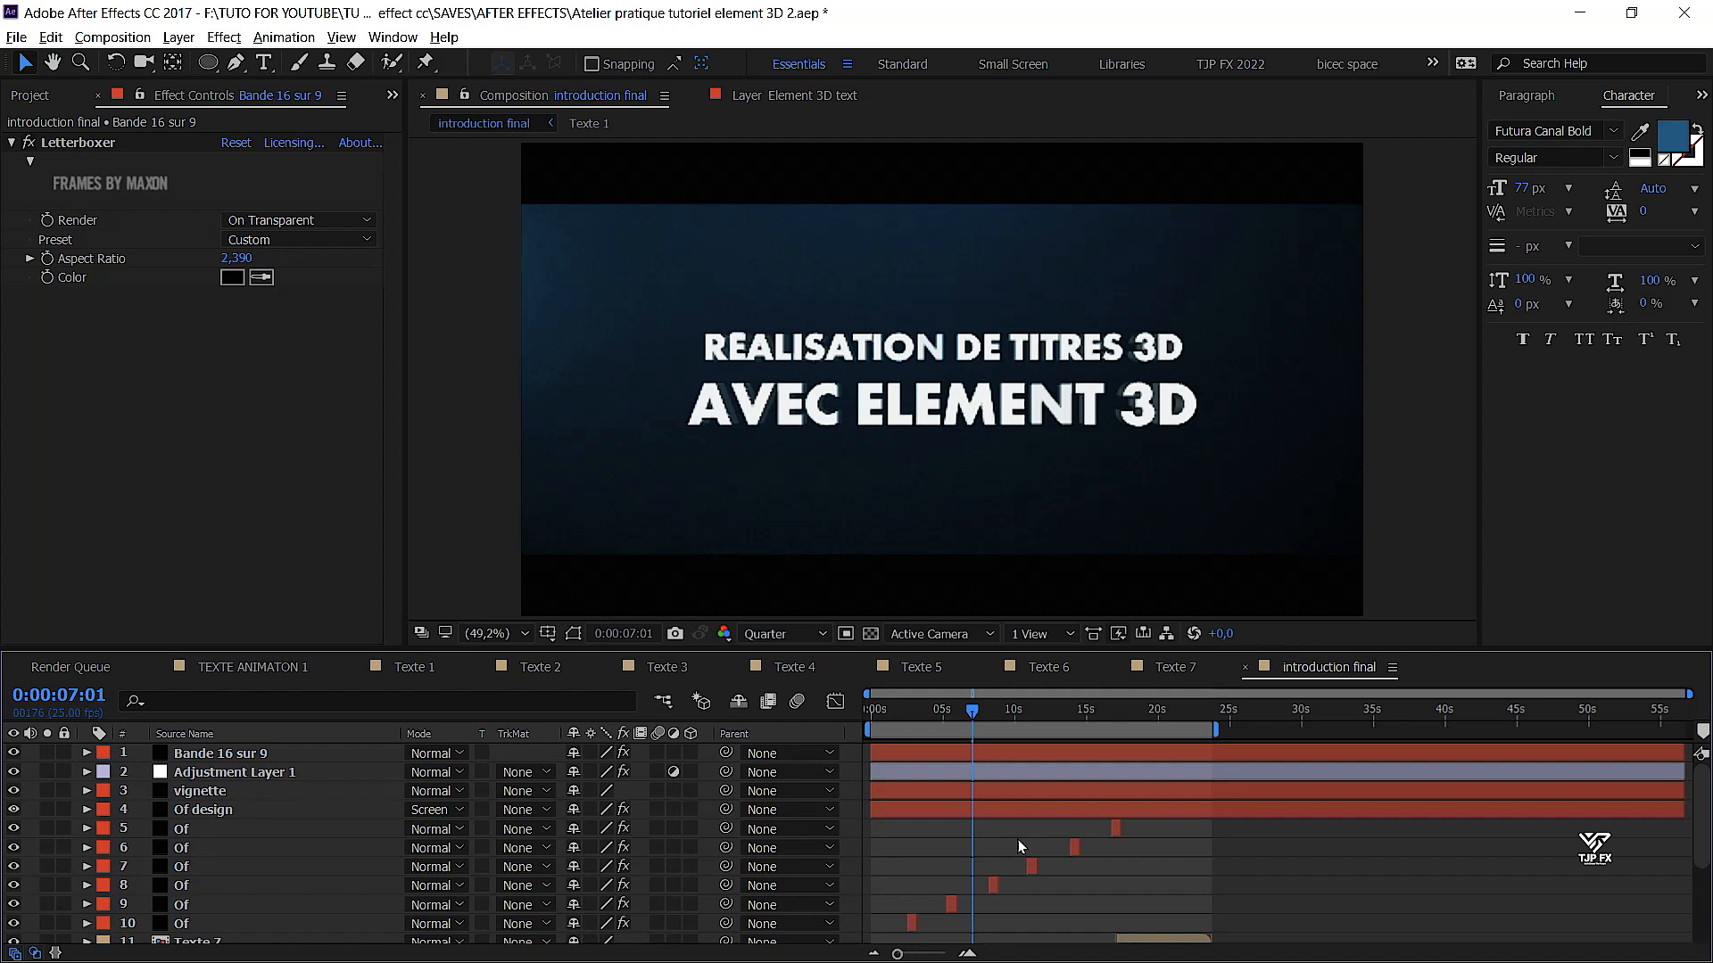
# Add introduction final to the render queue and set its output format to QuickTime
pyautogui.hotkey('ctrl', 'm')
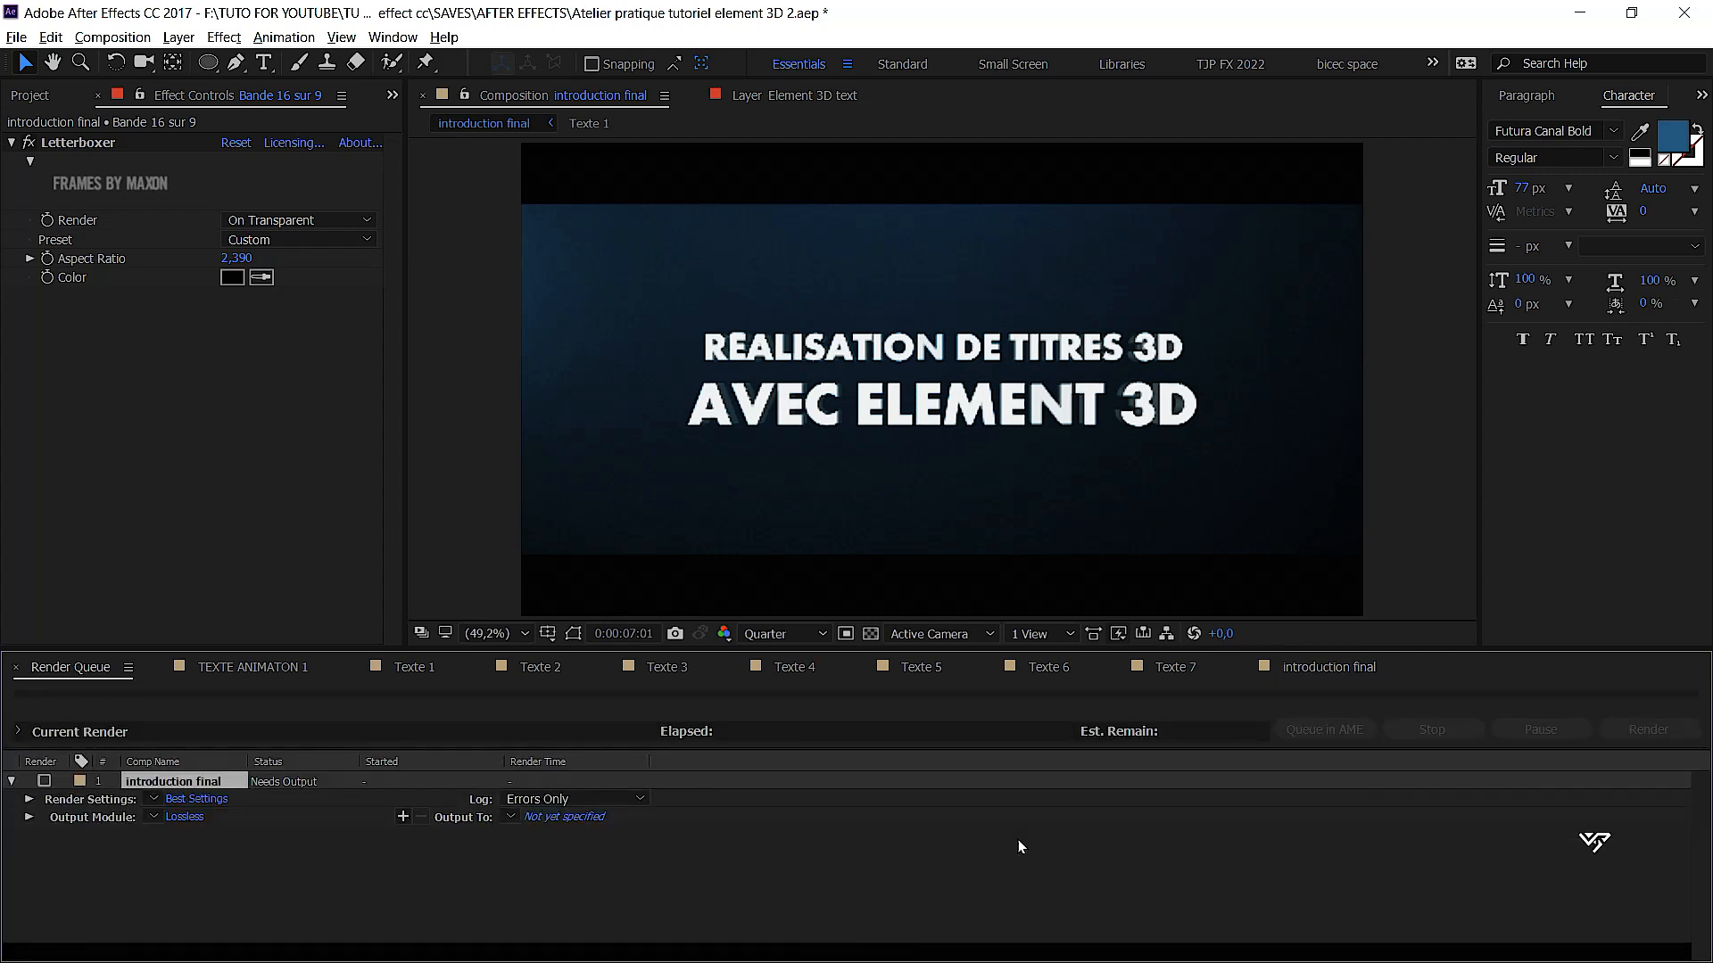
pyautogui.click(170, 816)
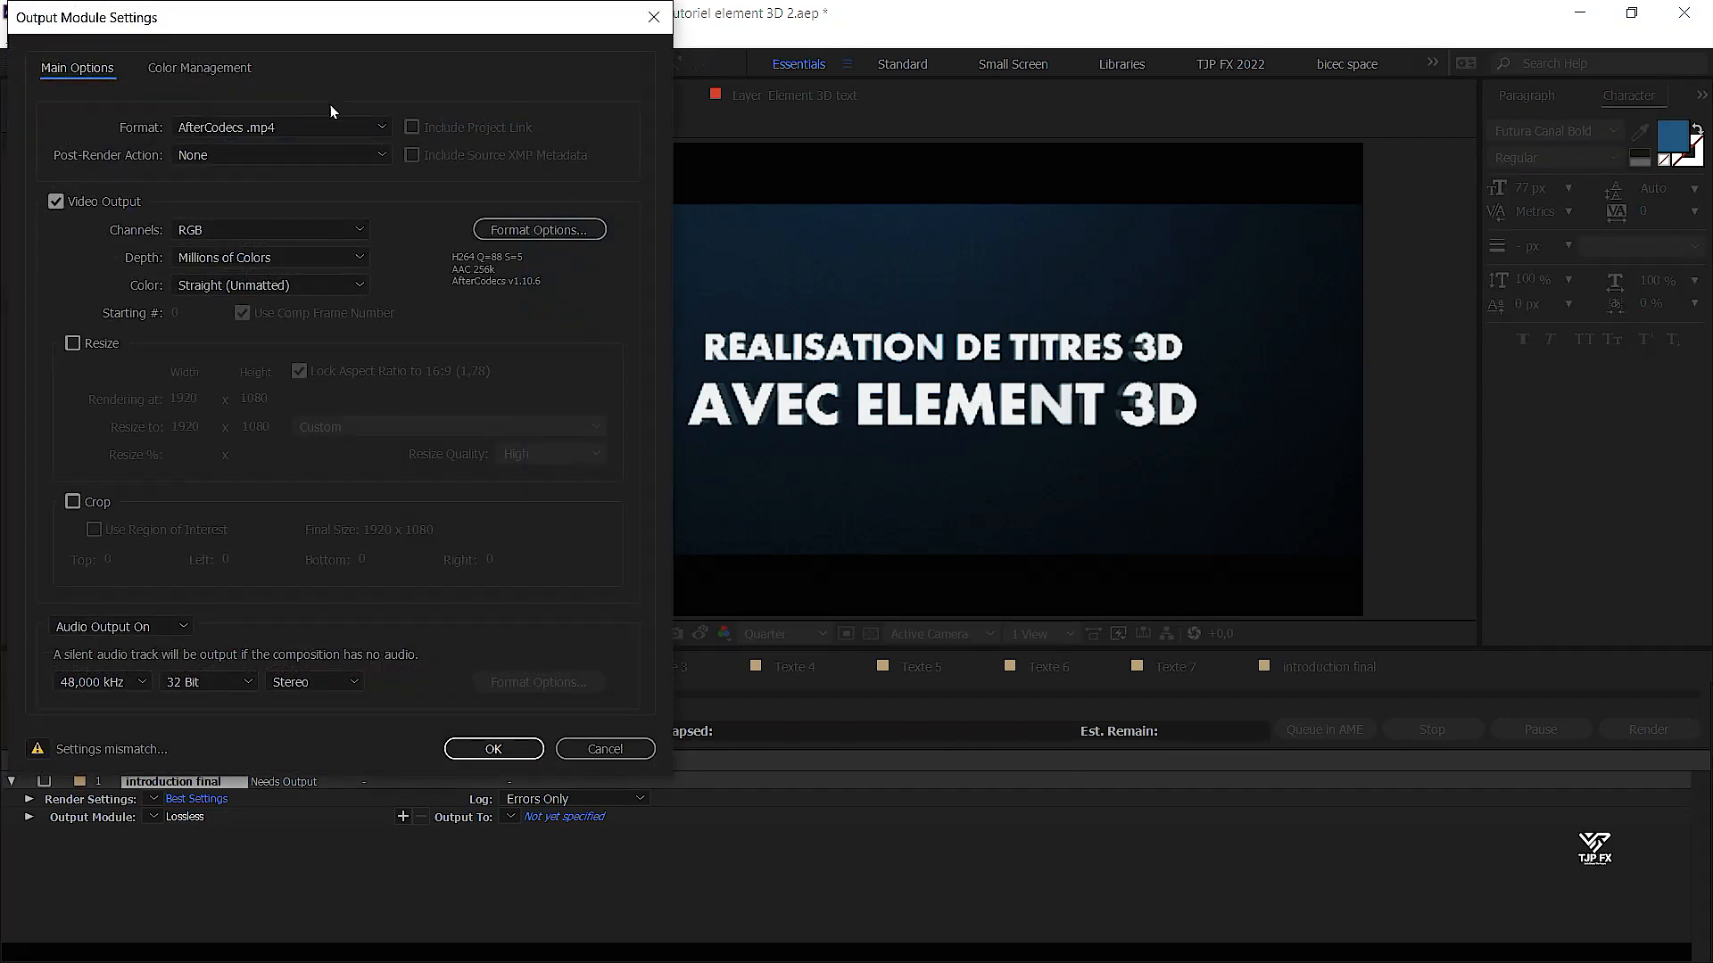
pyautogui.click(323, 127)
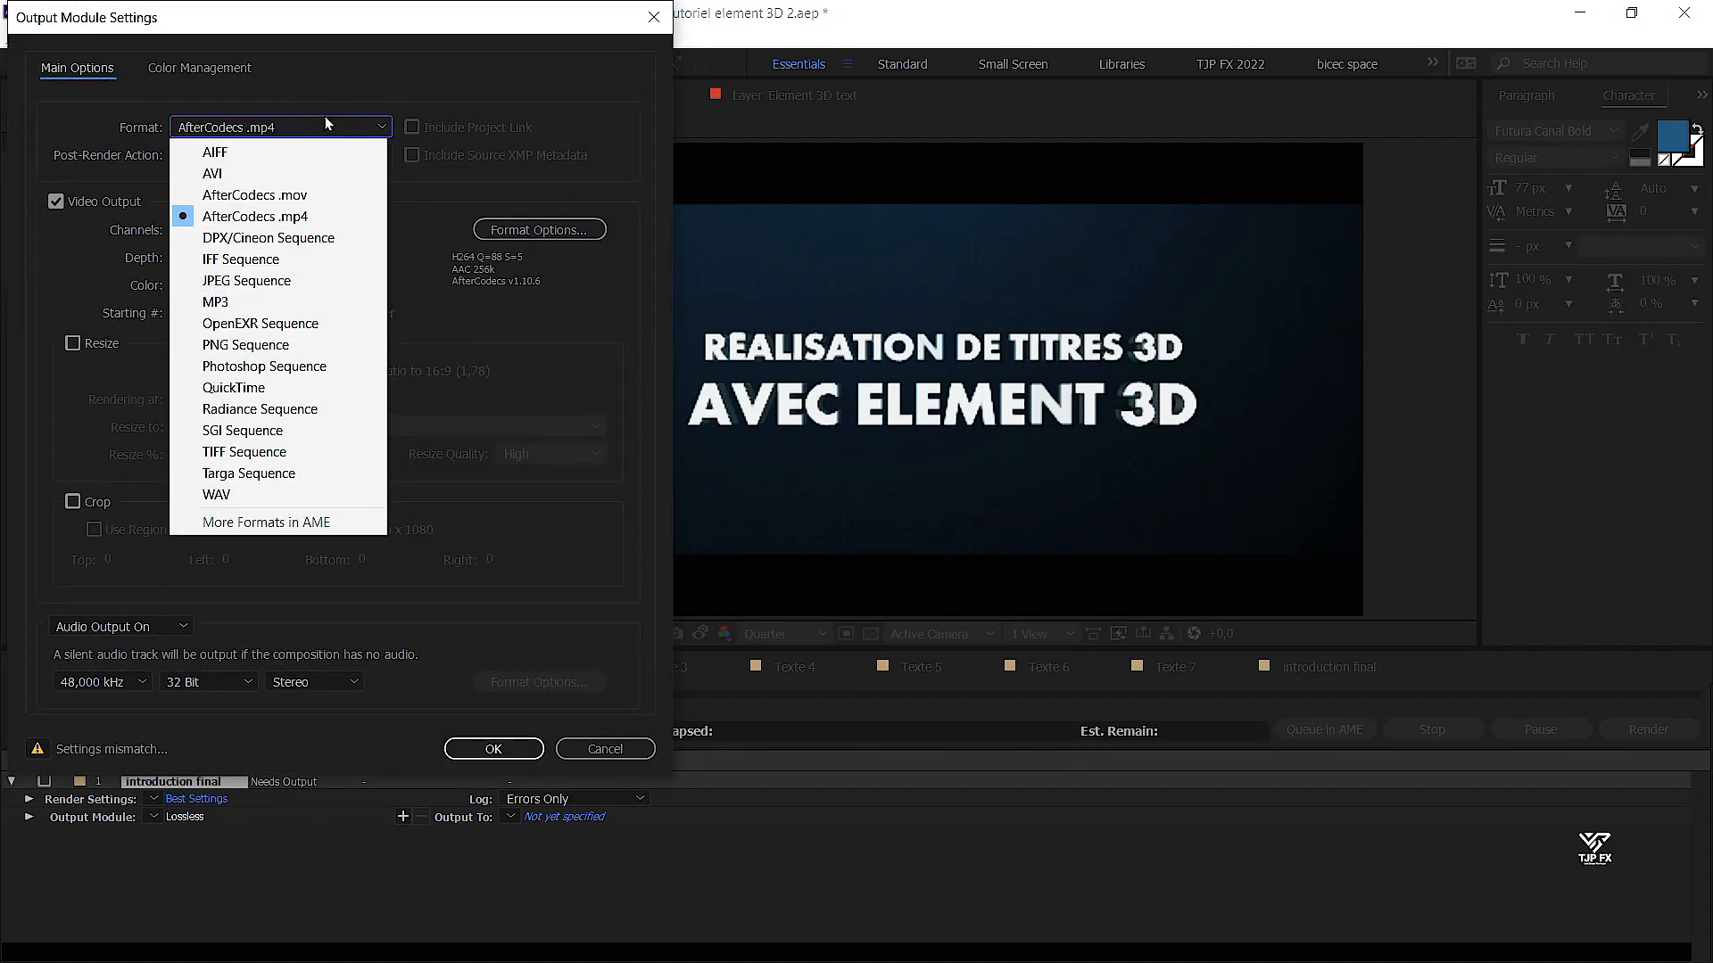
pyautogui.click(279, 388)
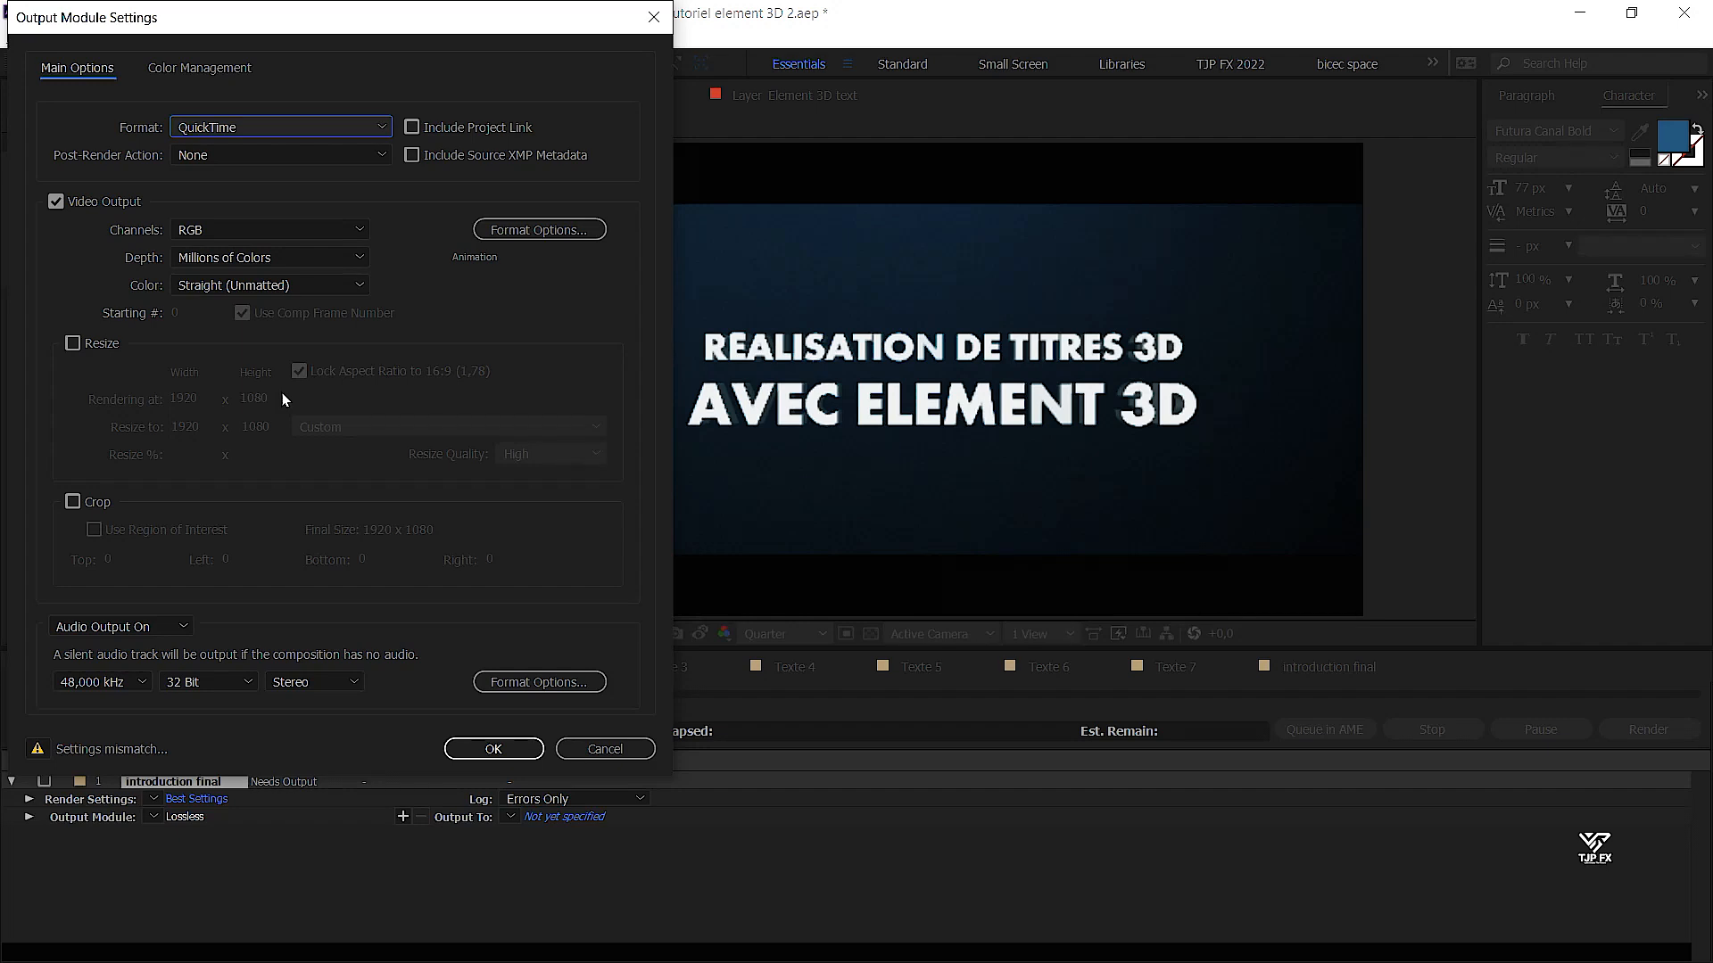
# Keep the Animation codec for the QuickTime output and set introduction final.mov as the output file
pyautogui.click(539, 229)
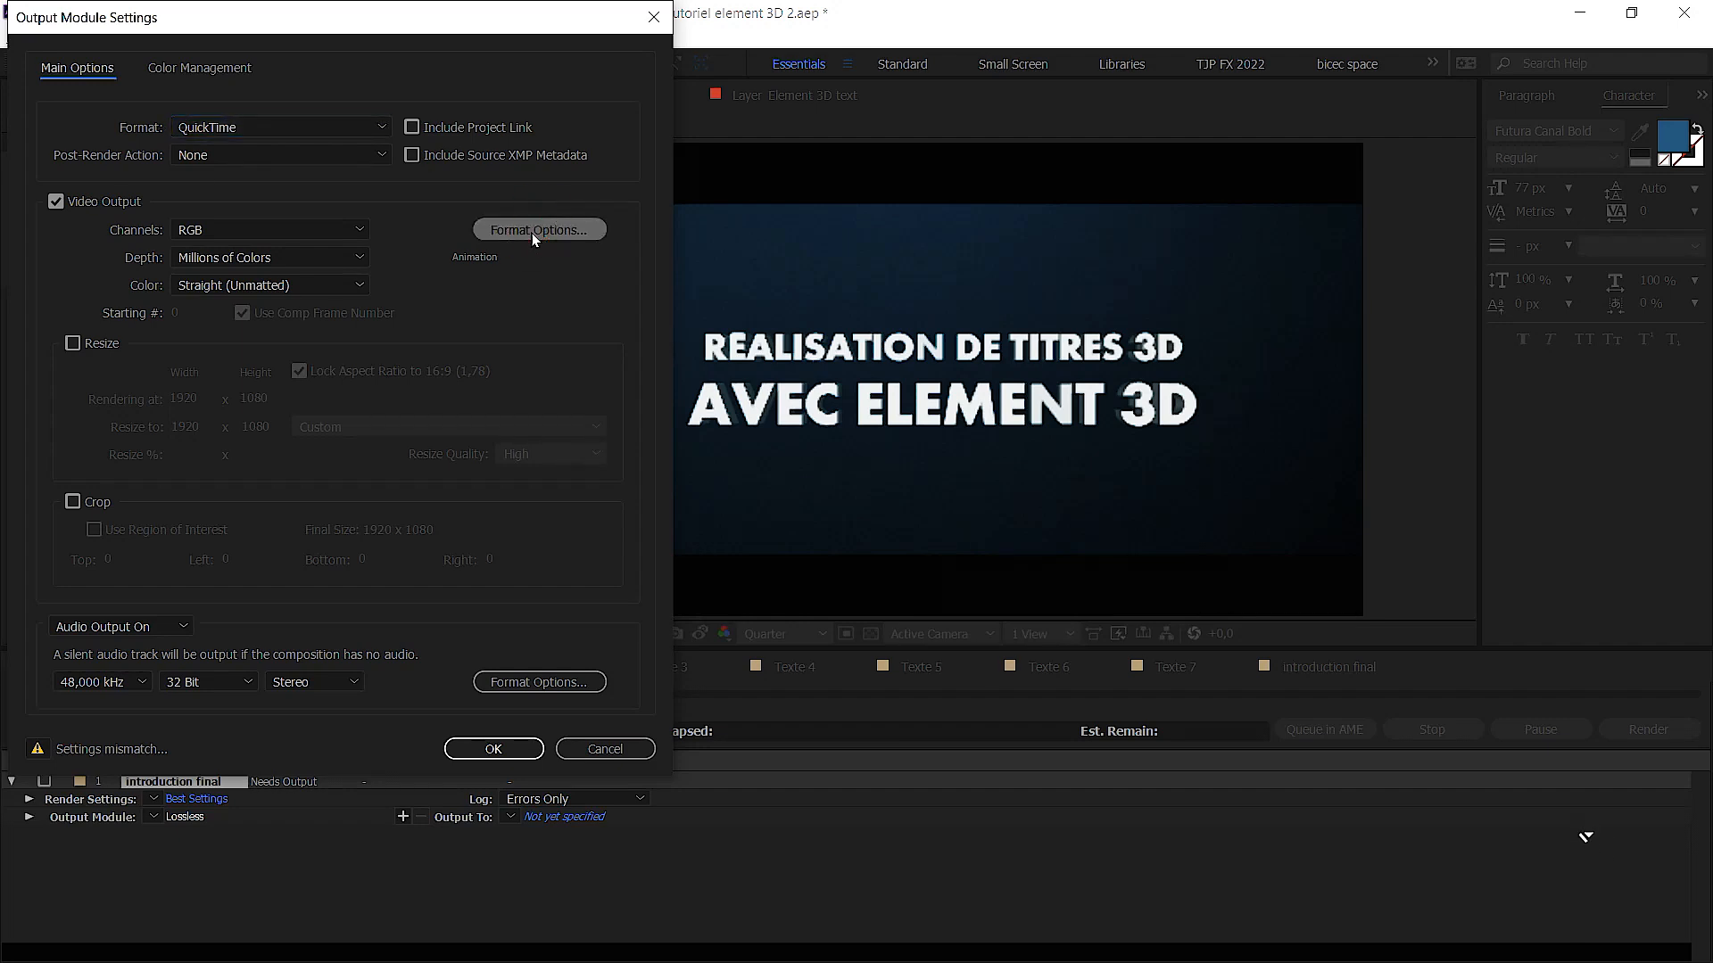
pyautogui.click(871, 140)
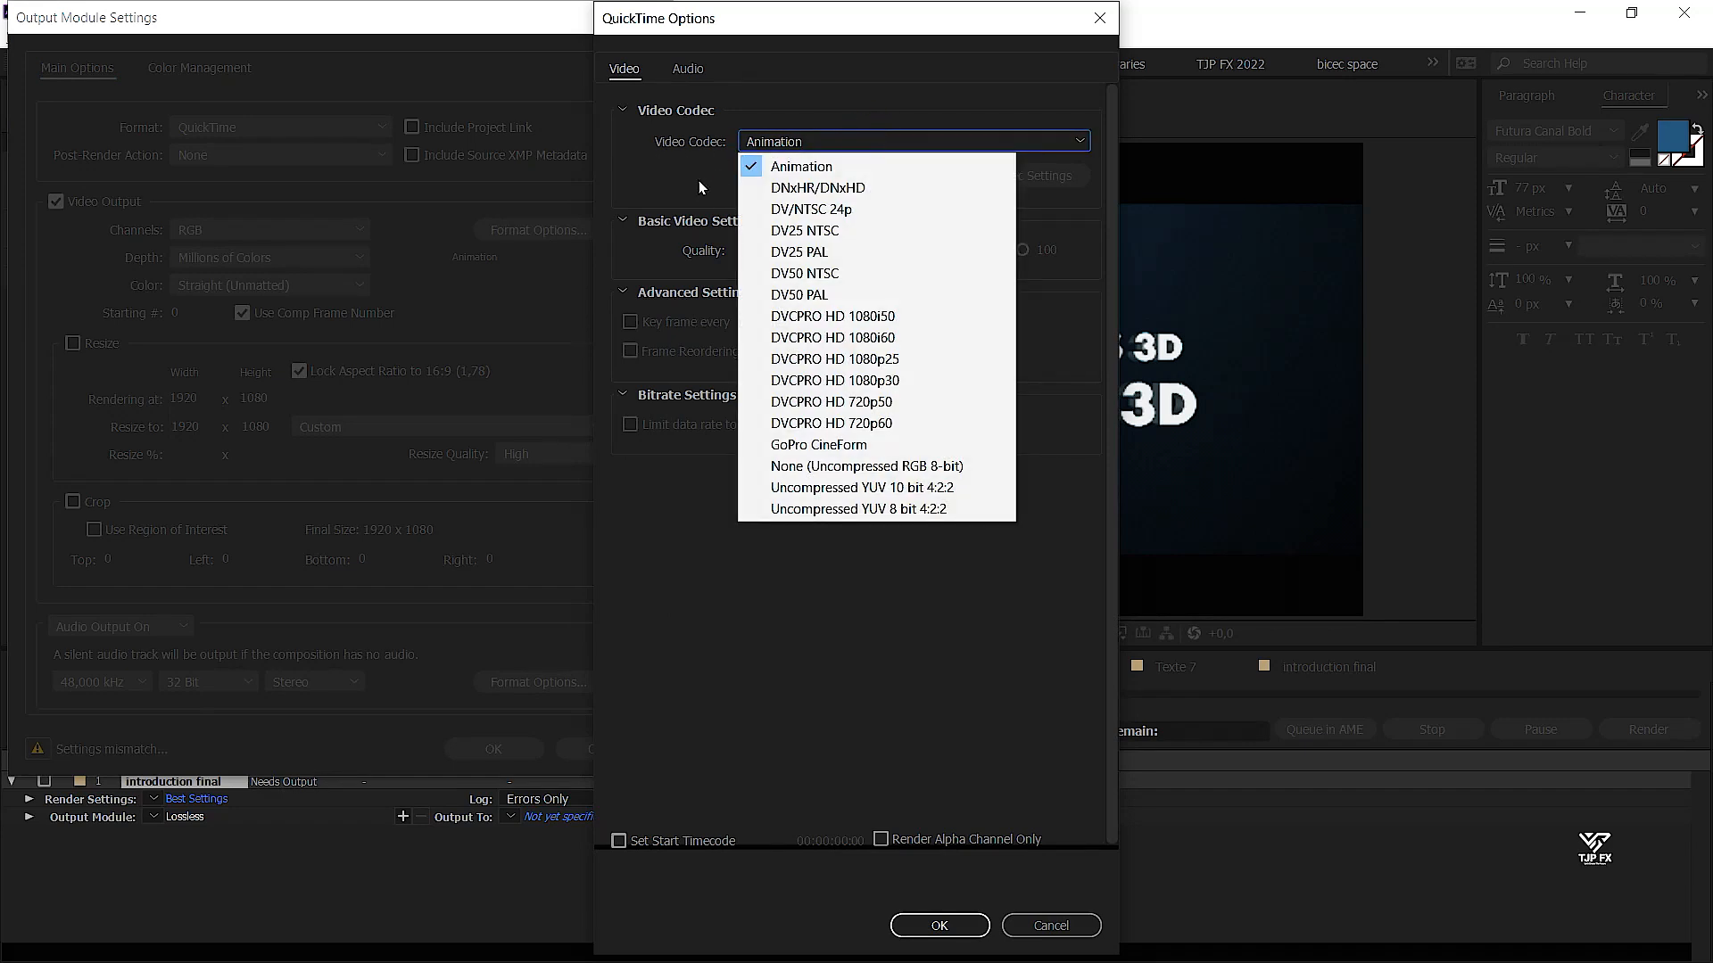
pyautogui.click(699, 764)
pyautogui.click(916, 928)
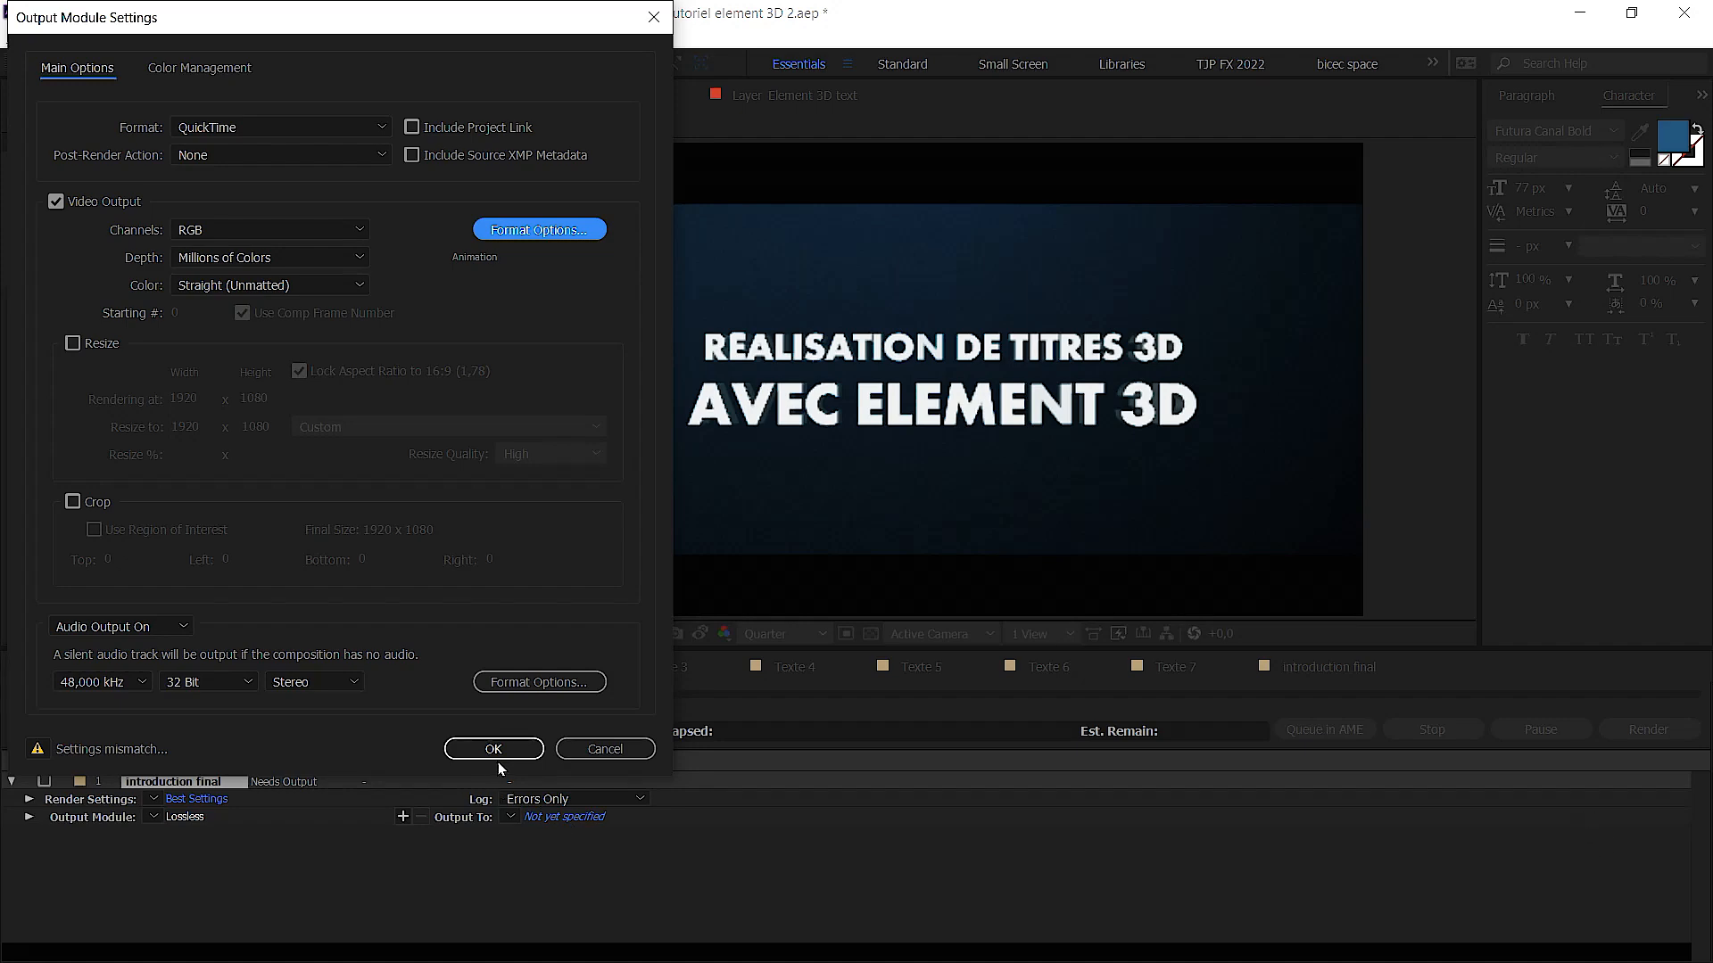
pyautogui.click(495, 751)
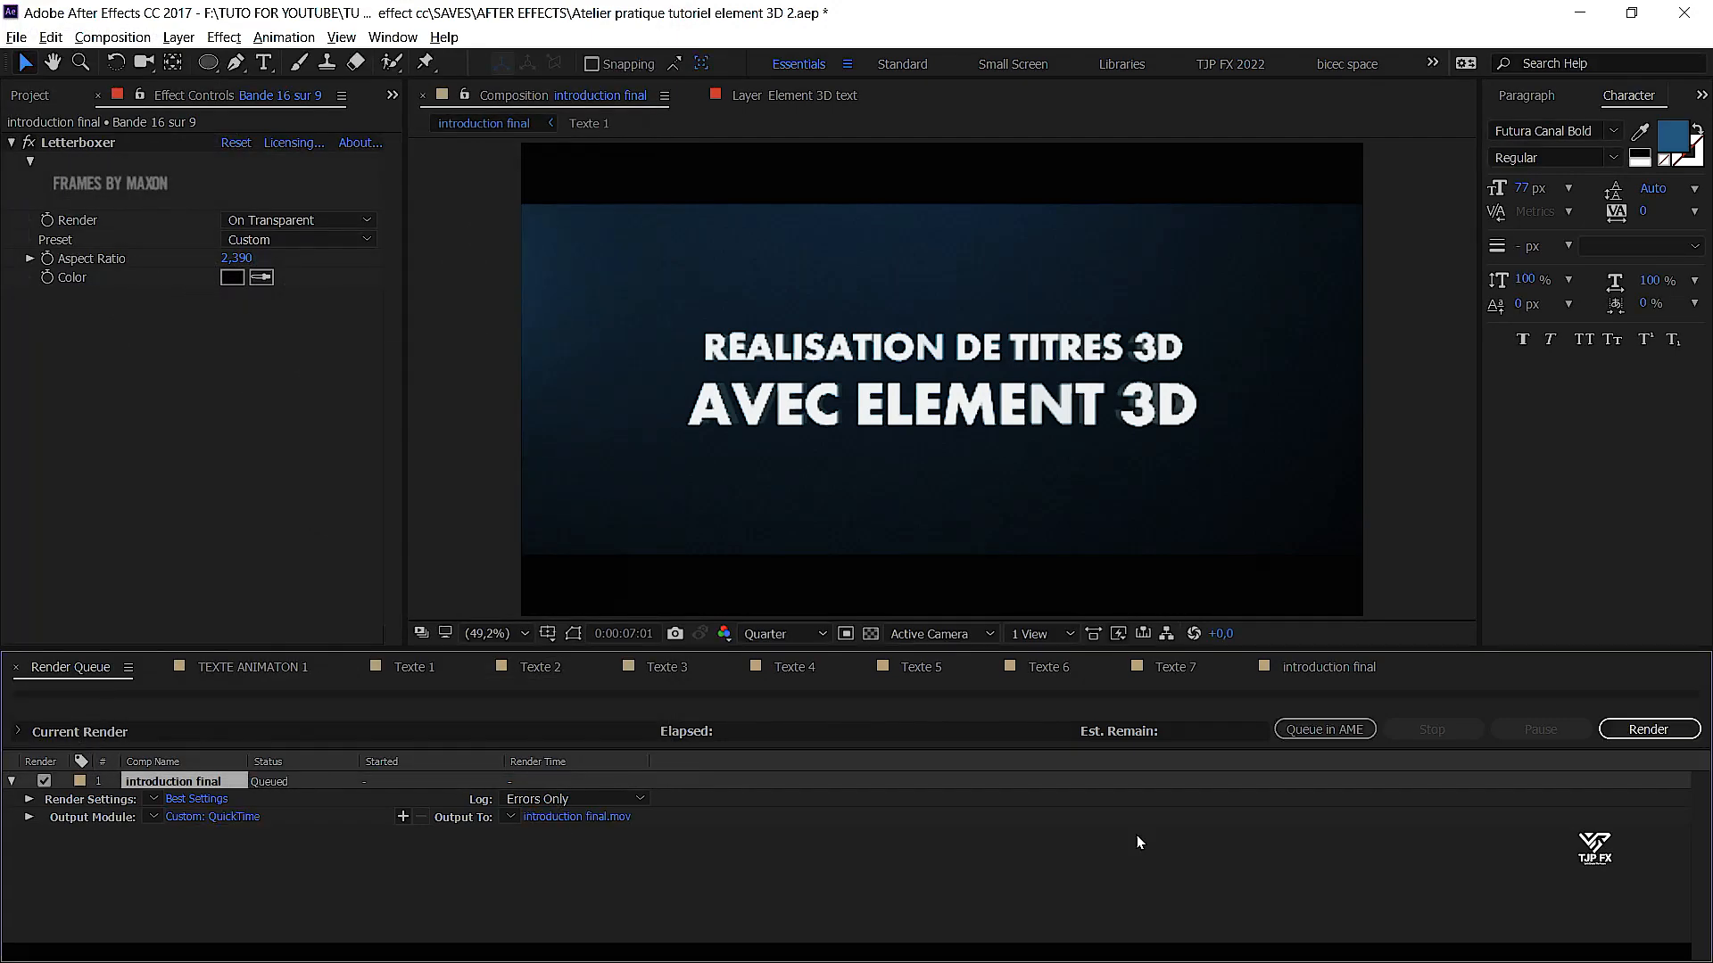
# Save the project and start rendering introduction final, accepting RGB output without a separate alpha channel
pyautogui.hotkey('ctrl', 's')
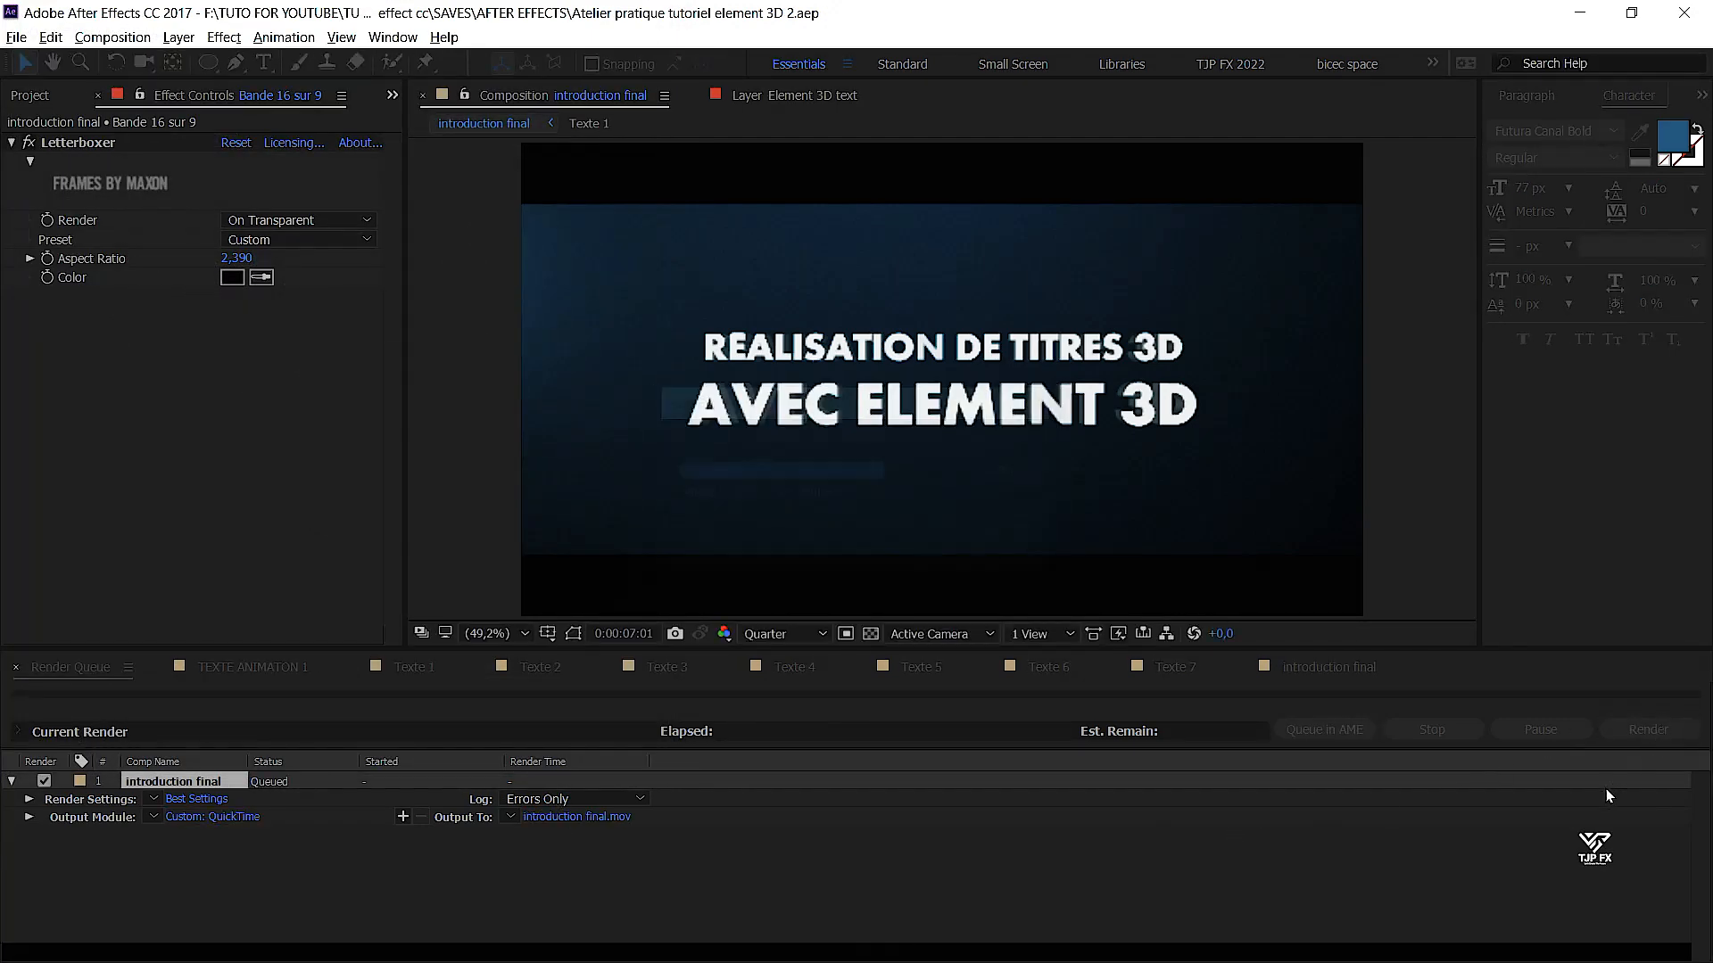
pyautogui.click(1649, 730)
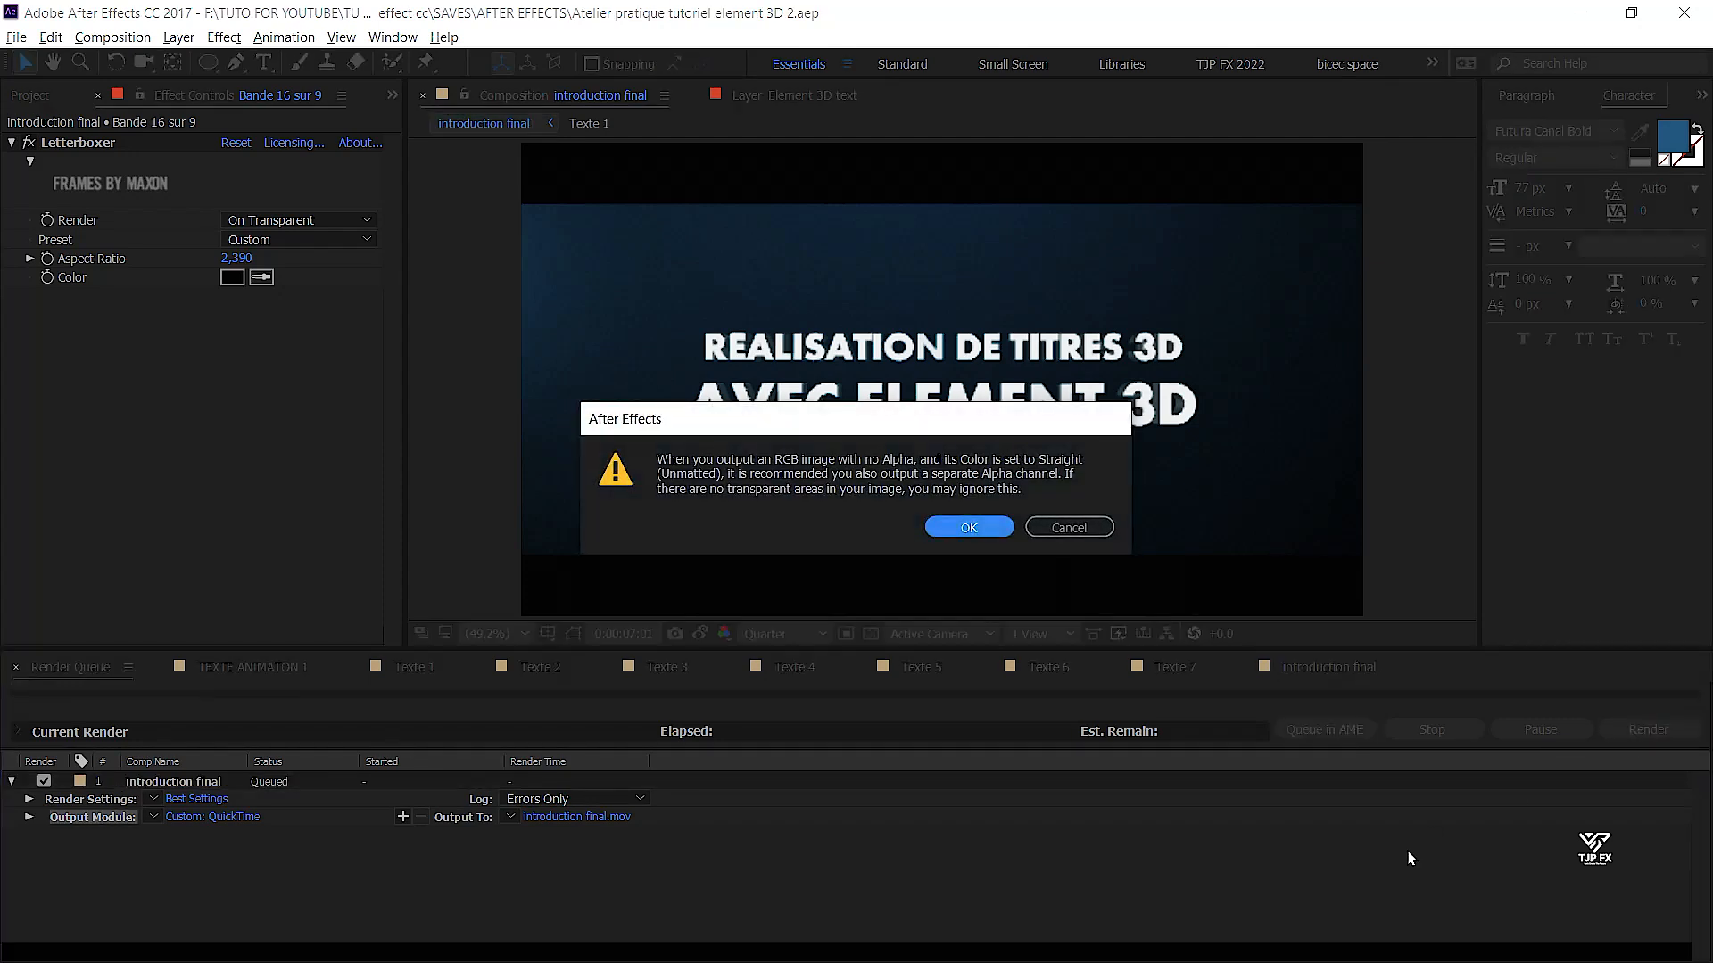
pyautogui.click(989, 534)
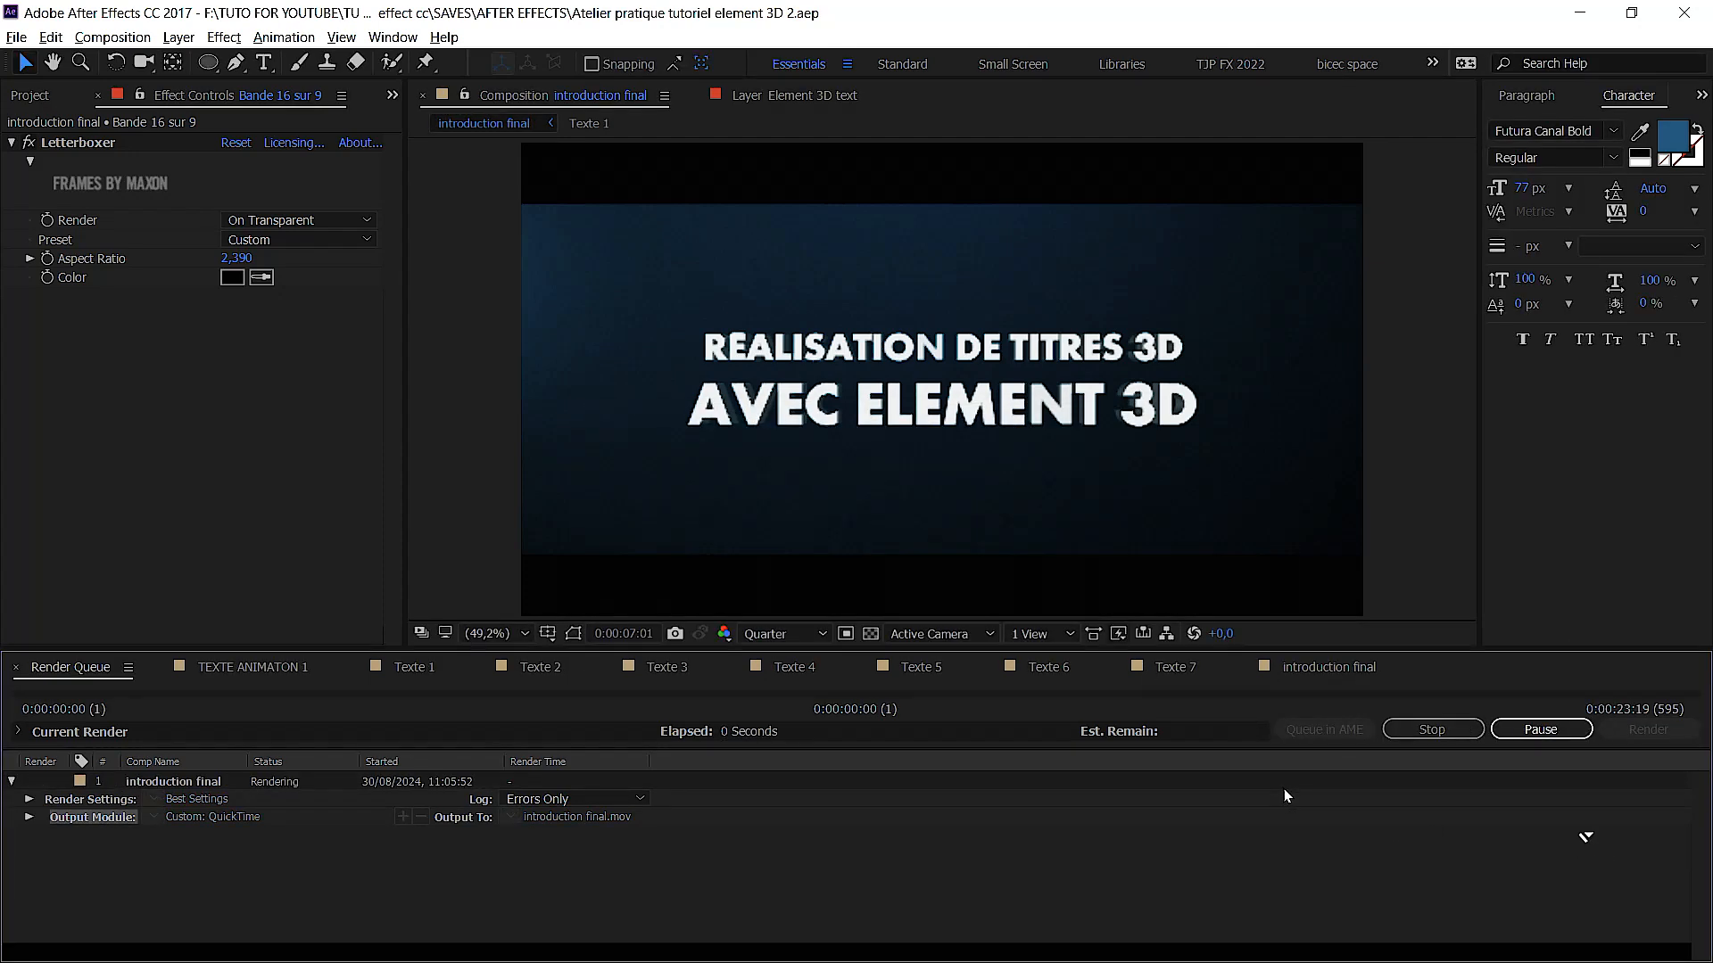